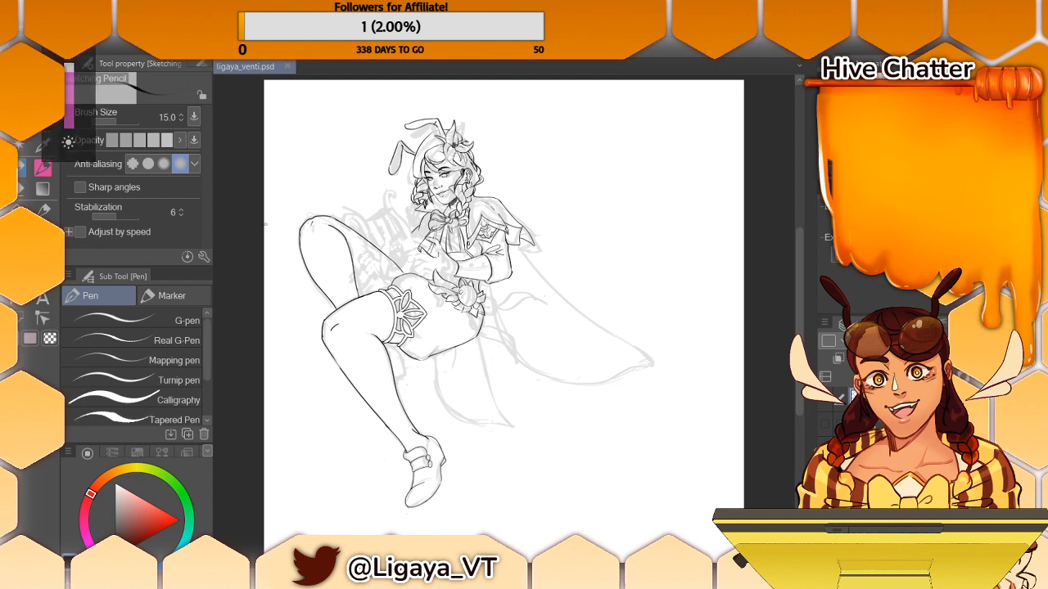
{"action": "left_click_drag", "start_coordinate": [799, 276], "coordinate": [798, 260]}
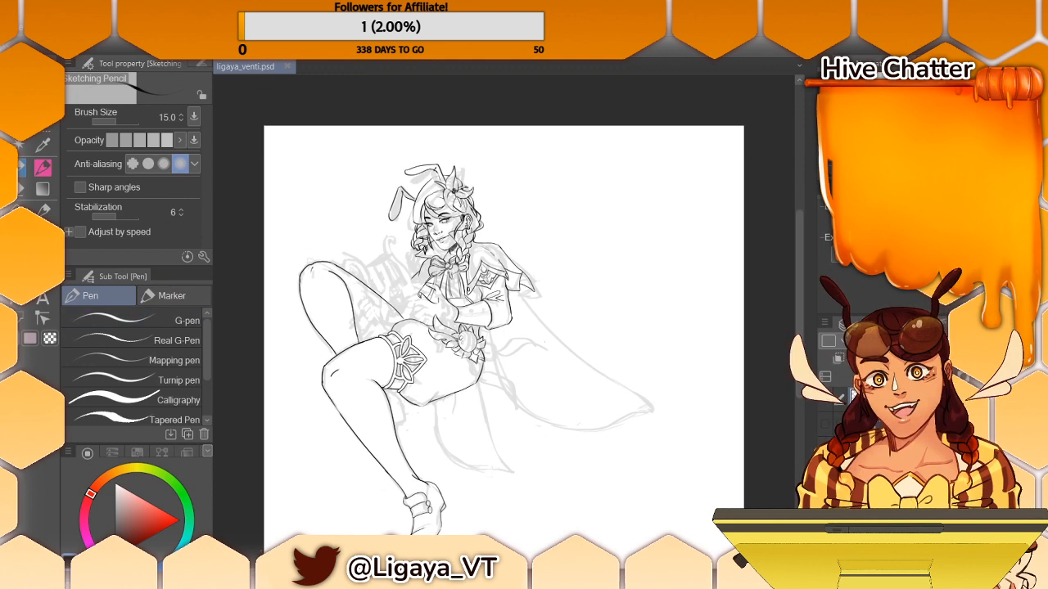
{"action": "key", "text": "ctrl+plus"}
{"action": "key", "text": "ctrl+plus"}
{"action": "key", "text": "ctrl+plus"}
{"action": "key", "text": "ctrl+plus"}
{"action": "key", "text": "ctrl+minus"}
{"action": "key", "text": "ctrl+minus"}
{"action": "key", "text": "ctrl+minus"}
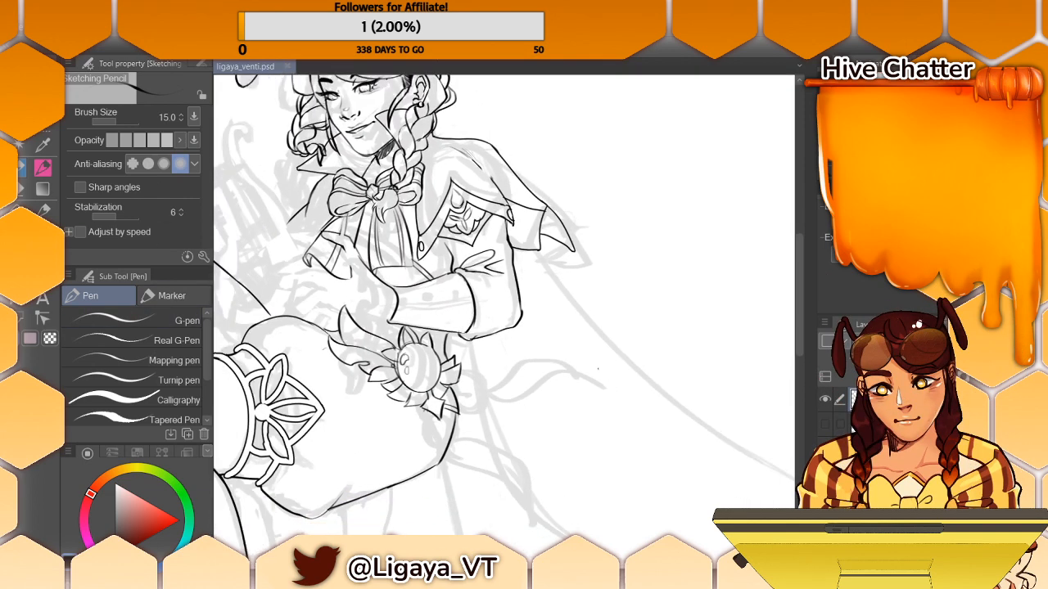
{"action": "left_click_drag", "start_coordinate": [428, 310], "coordinate": [447, 311]}
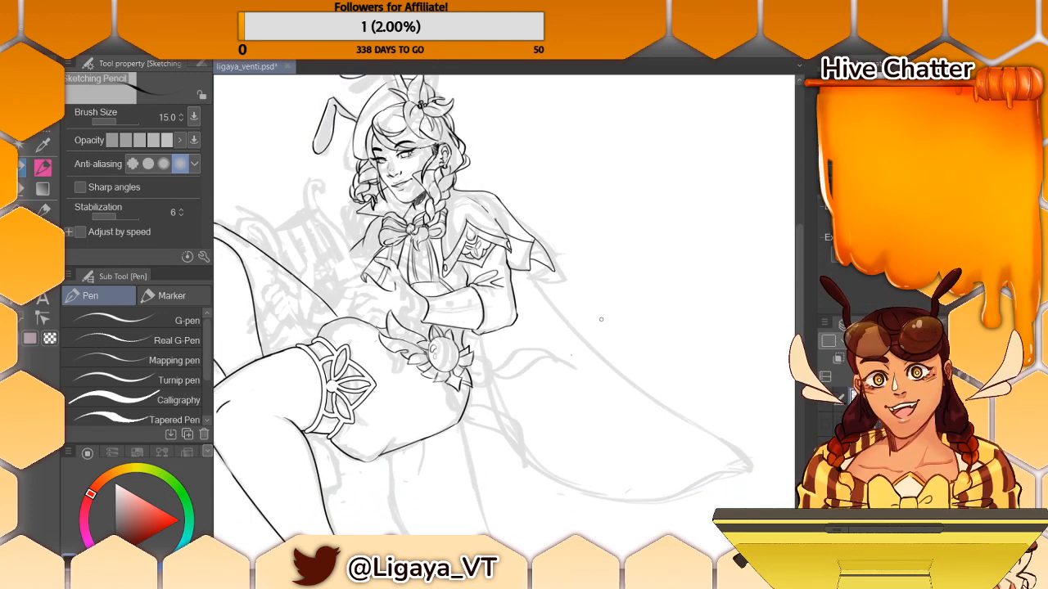
{"action": "left_click_drag", "start_coordinate": [598, 311], "coordinate": [655, 361]}
{"action": "key", "text": "ctrl+z"}
- Ink the seam line running down the character's forearm sleeve with the Sketching Pencil
{"action": "mouse_move", "coordinate": [654, 362]}
{"action": "left_mouse_down"}
{"action": "mouse_move", "coordinate": [585, 454]}
{"action": "mouse_move", "coordinate": [664, 338]}
{"action": "mouse_move", "coordinate": [641, 230]}
{"action": "mouse_move", "coordinate": [589, 178]}
{"action": "mouse_move", "coordinate": [513, 154]}
{"action": "left_mouse_up"}
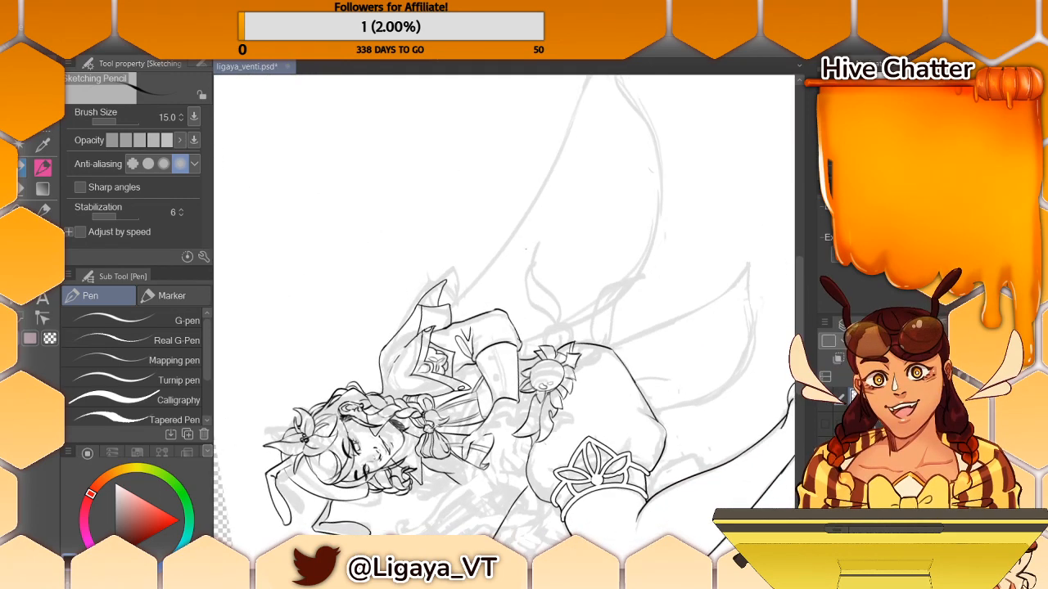
{"action": "mouse_move", "coordinate": [526, 248]}
{"action": "left_mouse_down"}
{"action": "mouse_move", "coordinate": [565, 53]}
{"action": "mouse_move", "coordinate": [558, 142]}
{"action": "mouse_move", "coordinate": [655, 213]}
{"action": "mouse_move", "coordinate": [648, 203]}
{"action": "left_mouse_up"}
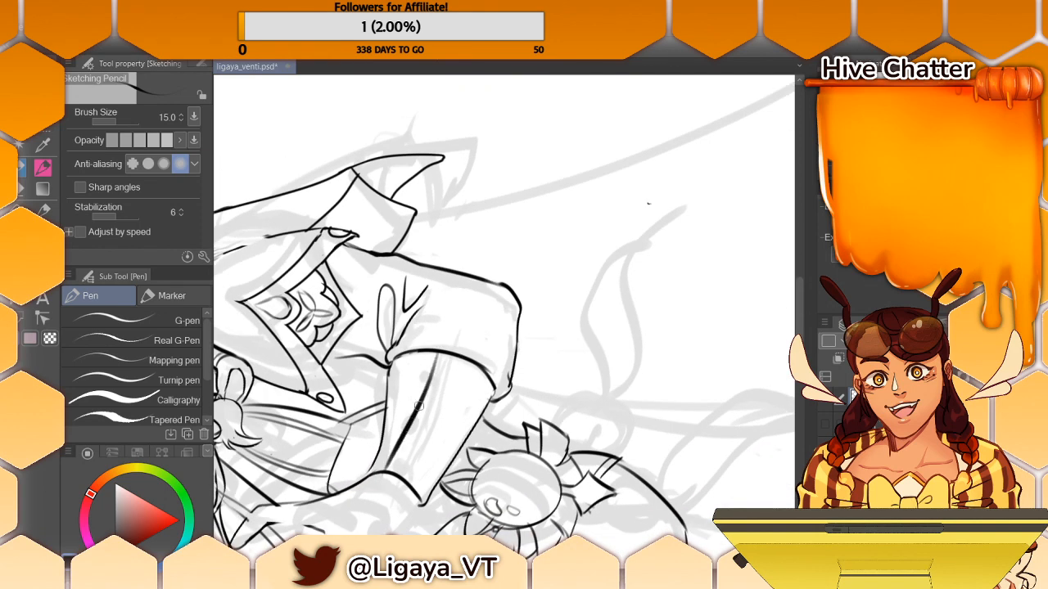
{"action": "left_click_drag", "start_coordinate": [445, 352], "coordinate": [399, 467]}
{"action": "key", "text": "ctrl+z"}
{"action": "left_click_drag", "start_coordinate": [444, 353], "coordinate": [402, 474]}
{"action": "key", "text": "ctrl+z"}
{"action": "left_click_drag", "start_coordinate": [421, 416], "coordinate": [397, 493]}
{"action": "key", "text": "ctrl+z"}
{"action": "left_click_drag", "start_coordinate": [423, 416], "coordinate": [400, 481]}
{"action": "key", "text": "ctrl+z"}
{"action": "left_click_drag", "start_coordinate": [423, 414], "coordinate": [402, 460]}
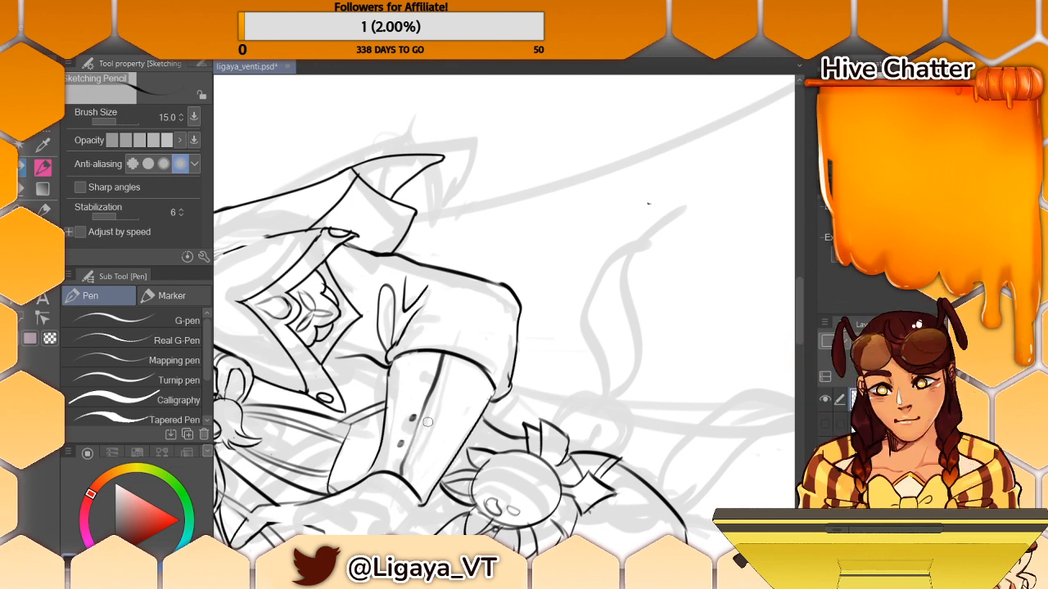
- Ink three small buttons along the forearm sleeve with the G-pen and switch to the Turnip pen
{"action": "left_click", "coordinate": [179, 342]}
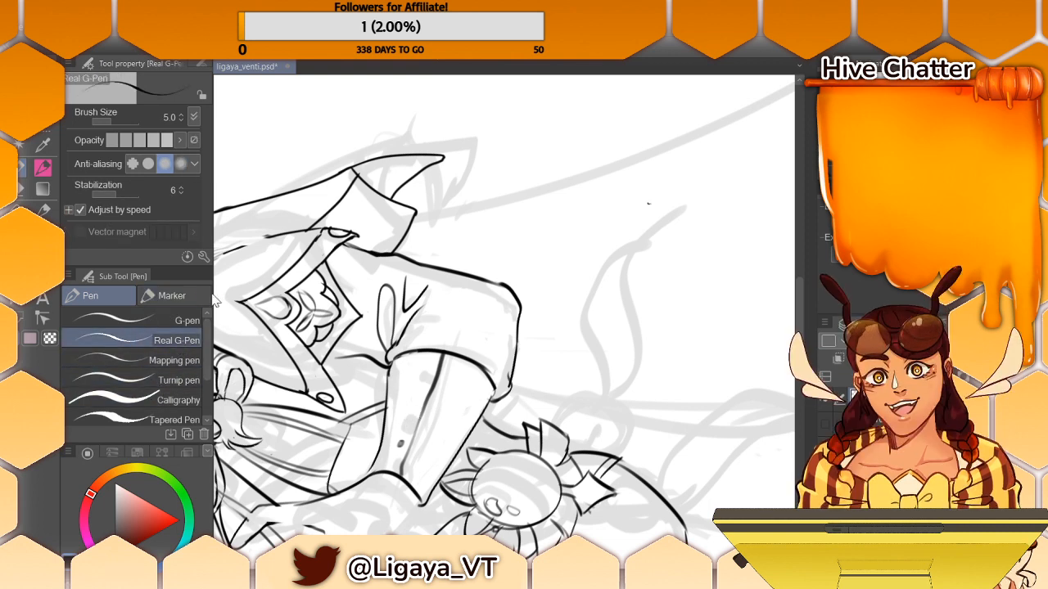
{"action": "left_click", "coordinate": [175, 320]}
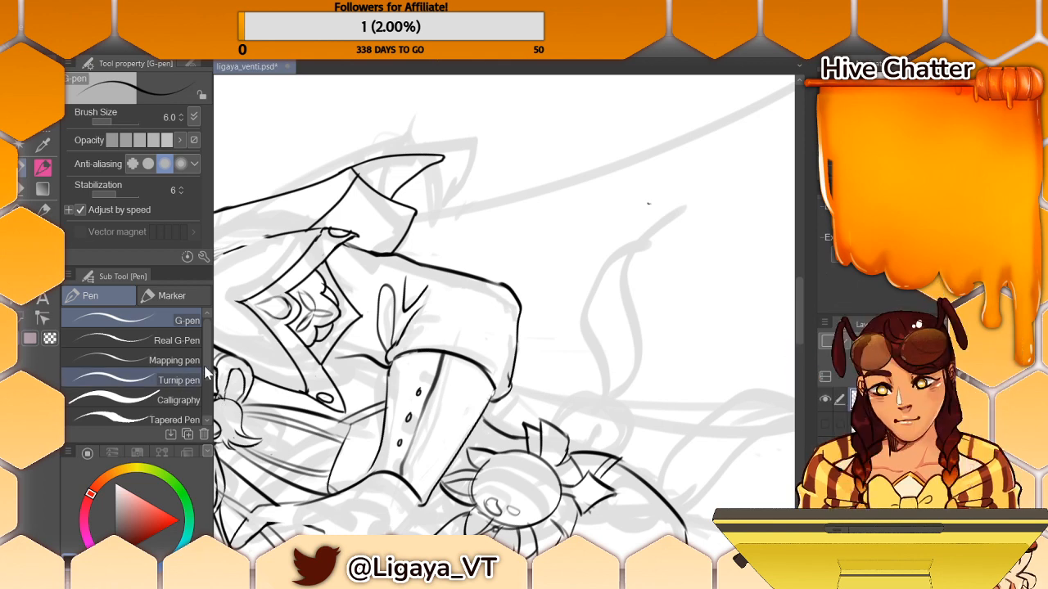
{"action": "left_click", "coordinate": [178, 380]}
{"action": "left_click_drag", "start_coordinate": [540, 254], "coordinate": [563, 282]}
{"action": "key", "text": "ctrl+z"}
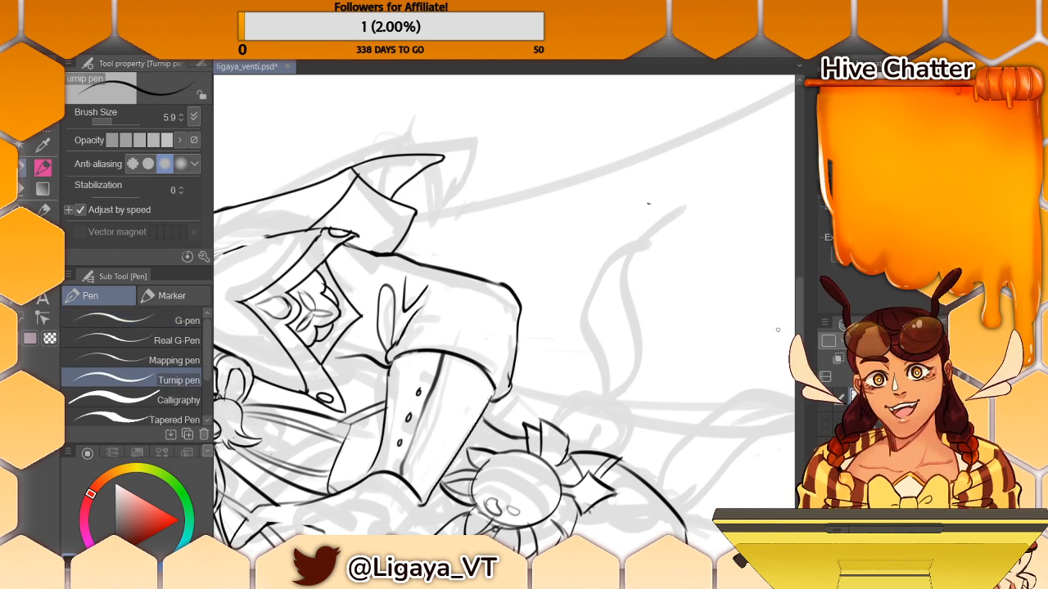
- Examine the inked torso, face and hair up close, as well as the whole figure
{"action": "left_click_drag", "start_coordinate": [798, 318], "coordinate": [799, 333]}
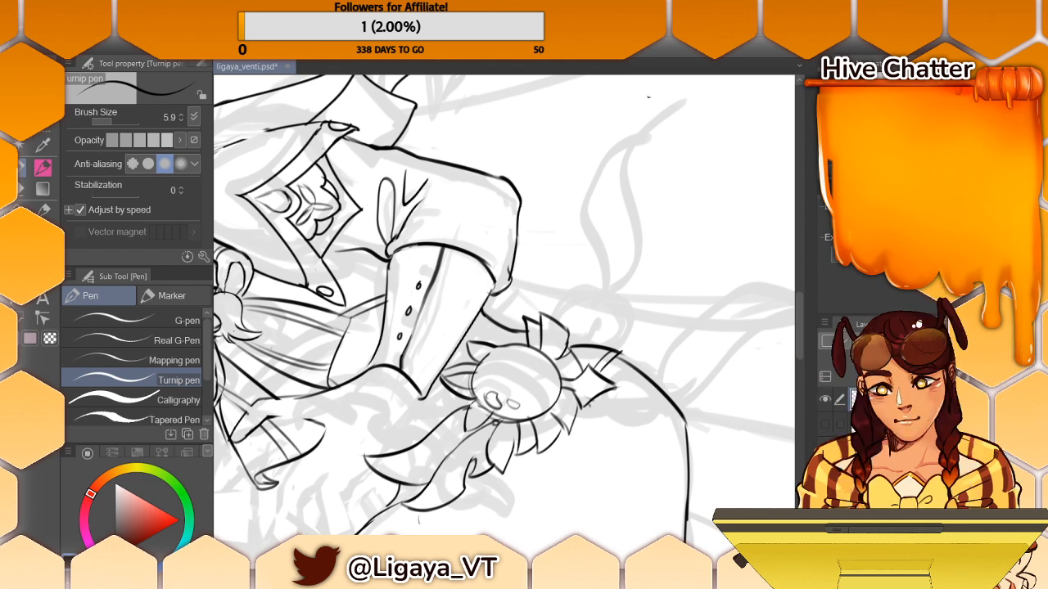
{"action": "left_click_drag", "start_coordinate": [271, 348], "coordinate": [718, 348]}
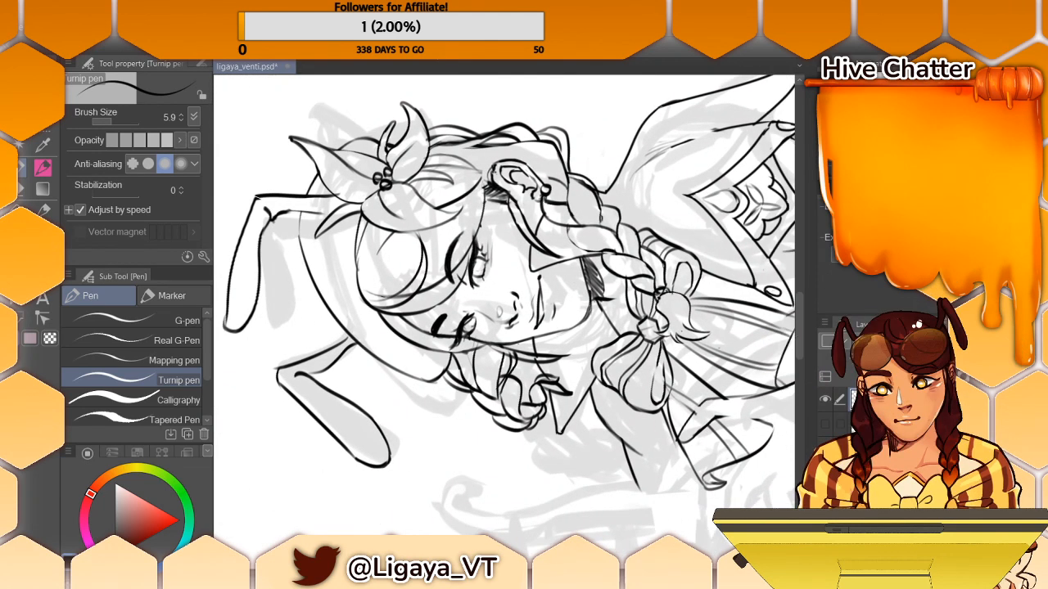
{"action": "left_click_drag", "start_coordinate": [417, 463], "coordinate": [368, 267]}
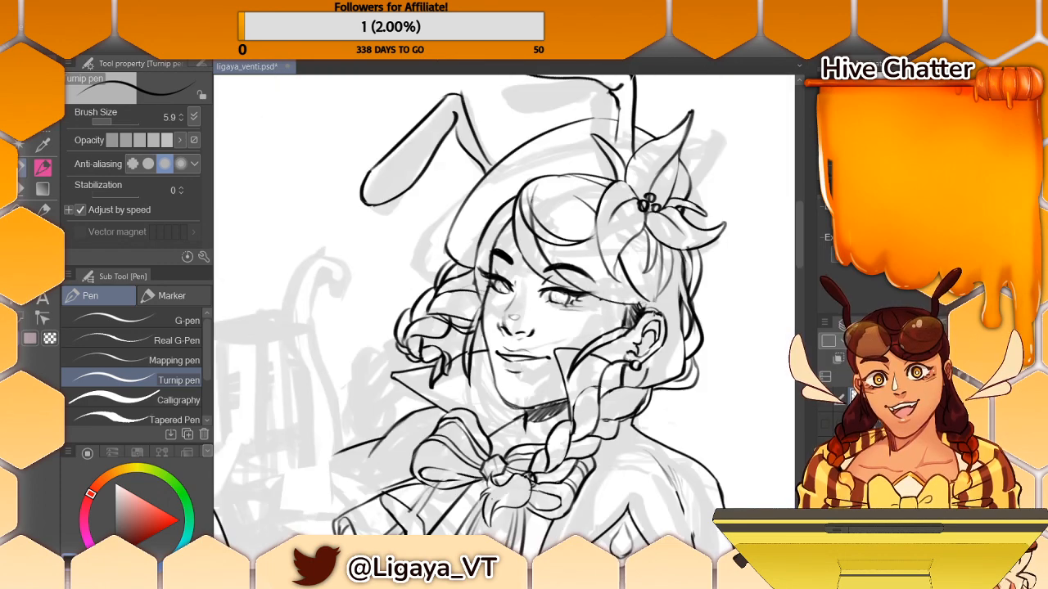
{"action": "key", "text": "ctrl+plus"}
{"action": "key", "text": "ctrl+minus"}
{"action": "key", "text": "ctrl+minus"}
{"action": "key", "text": "ctrl+minus"}
{"action": "key", "text": "ctrl+minus"}
{"action": "key", "text": "ctrl+minus"}
{"action": "key", "text": "ctrl+minus"}
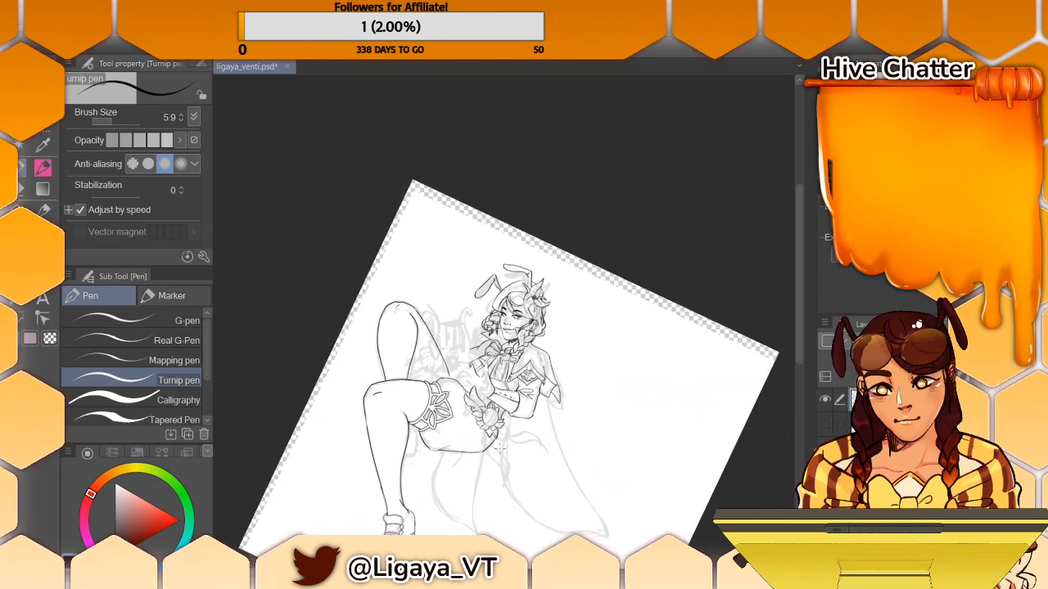
{"action": "left_click_drag", "start_coordinate": [801, 221], "coordinate": [802, 239]}
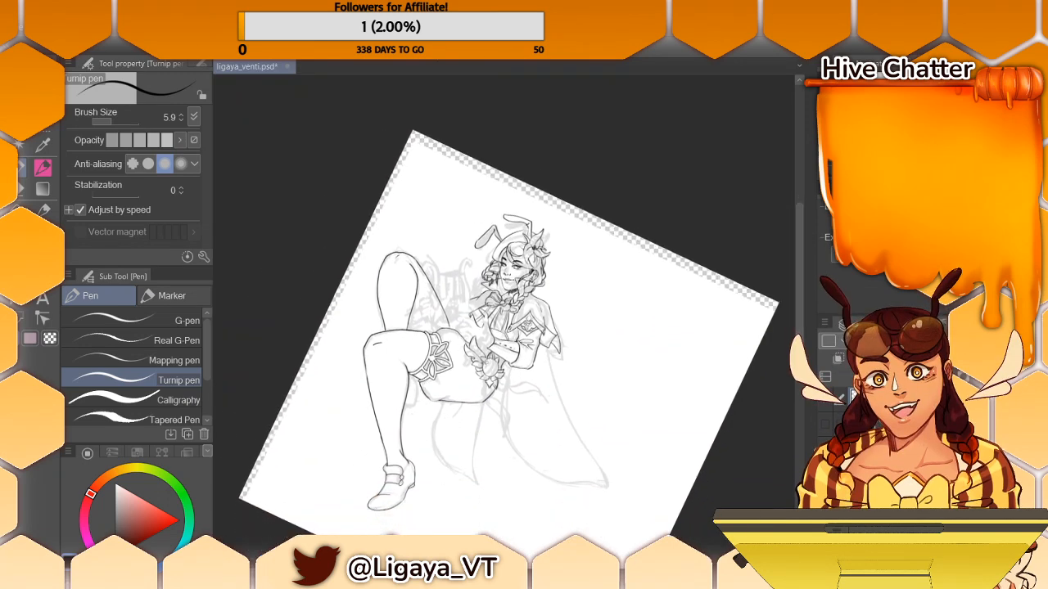
- Ink the cape's long outer edge from the shoulder down toward its tip with the Turnip pen
{"action": "key", "text": "ctrl+at"}
{"action": "left_click_drag", "start_coordinate": [626, 318], "coordinate": [616, 375]}
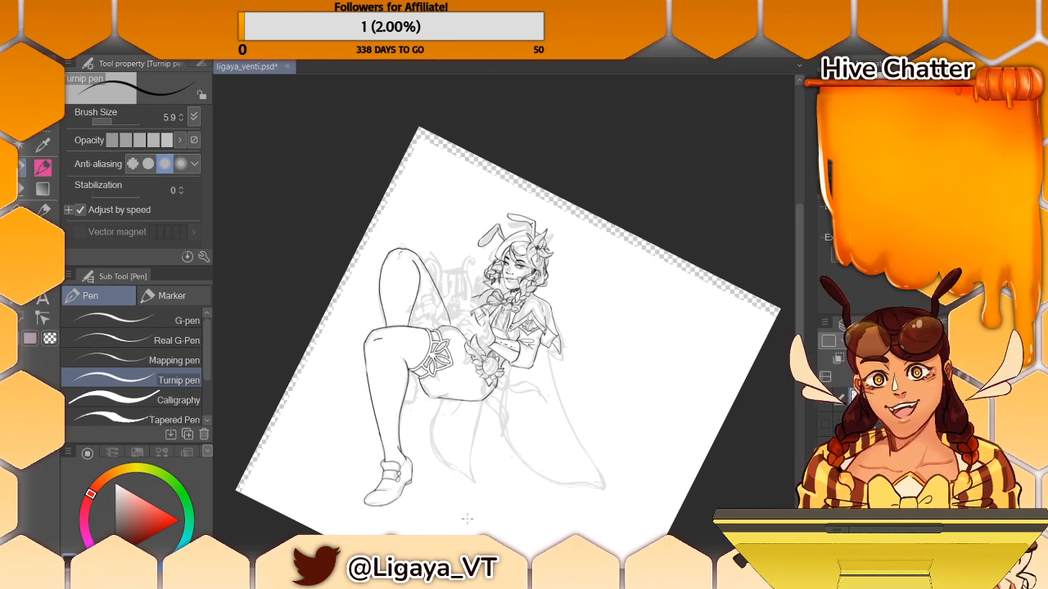
{"action": "left_click_drag", "start_coordinate": [528, 420], "coordinate": [568, 421]}
{"action": "left_click_drag", "start_coordinate": [800, 228], "coordinate": [789, 265]}
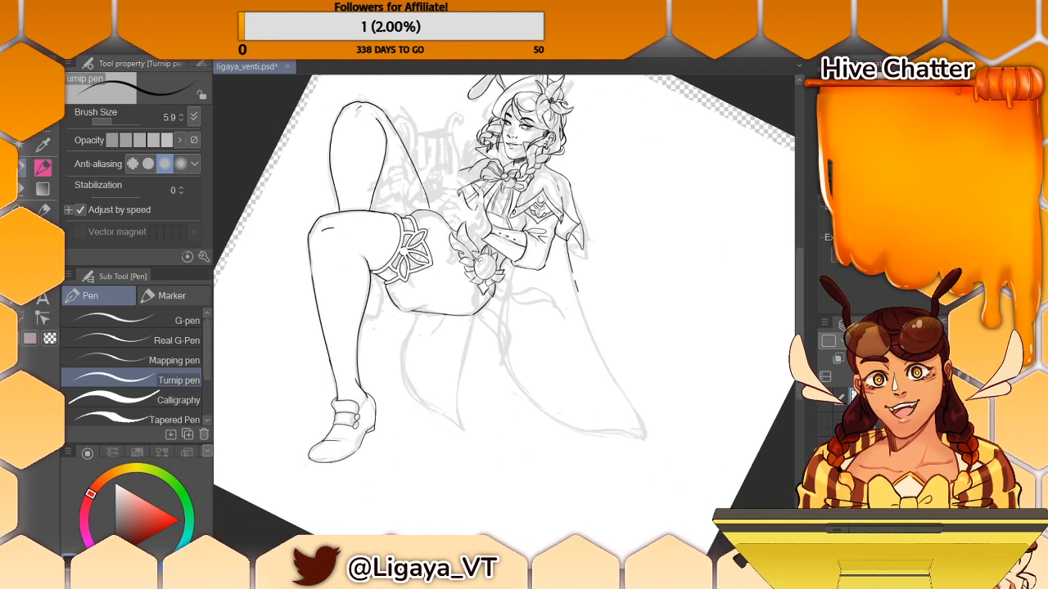
{"action": "left_click_drag", "start_coordinate": [558, 234], "coordinate": [644, 435]}
{"action": "key", "text": "ctrl+z"}
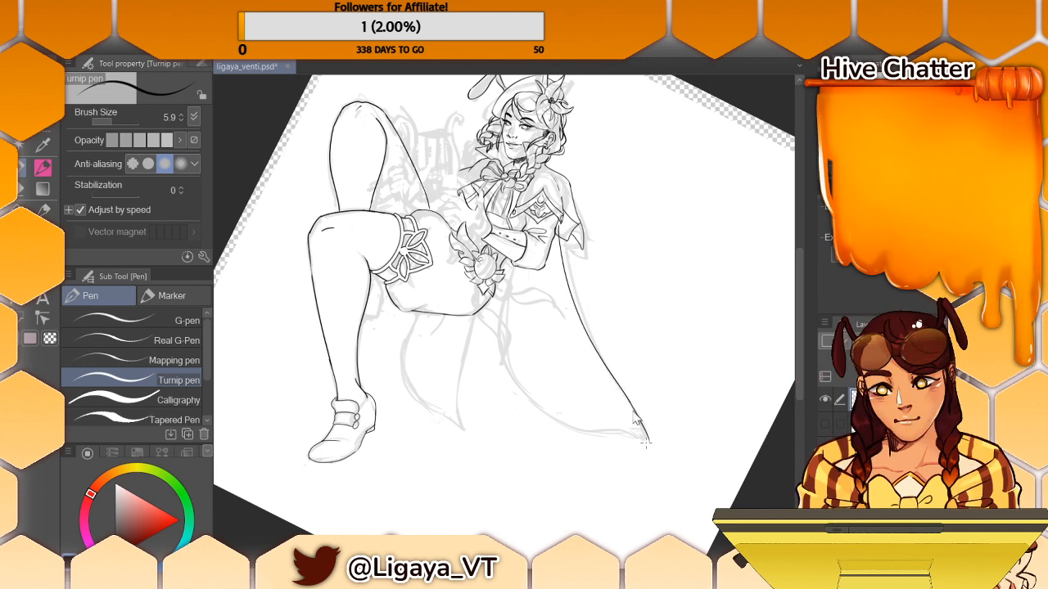
- Refine the lower end of the cape's outer edge so it runs down into the pointed tip
{"action": "left_click_drag", "start_coordinate": [628, 404], "coordinate": [642, 437]}
{"action": "key", "text": "ctrl+z"}
{"action": "left_click_drag", "start_coordinate": [625, 398], "coordinate": [642, 429]}
{"action": "key", "text": "ctrl+z"}
{"action": "left_click_drag", "start_coordinate": [616, 385], "coordinate": [644, 436]}
{"action": "key", "text": "ctrl+z"}
{"action": "left_click_drag", "start_coordinate": [626, 398], "coordinate": [644, 435]}
{"action": "key", "text": "ctrl+z"}
{"action": "left_click_drag", "start_coordinate": [625, 398], "coordinate": [644, 434]}
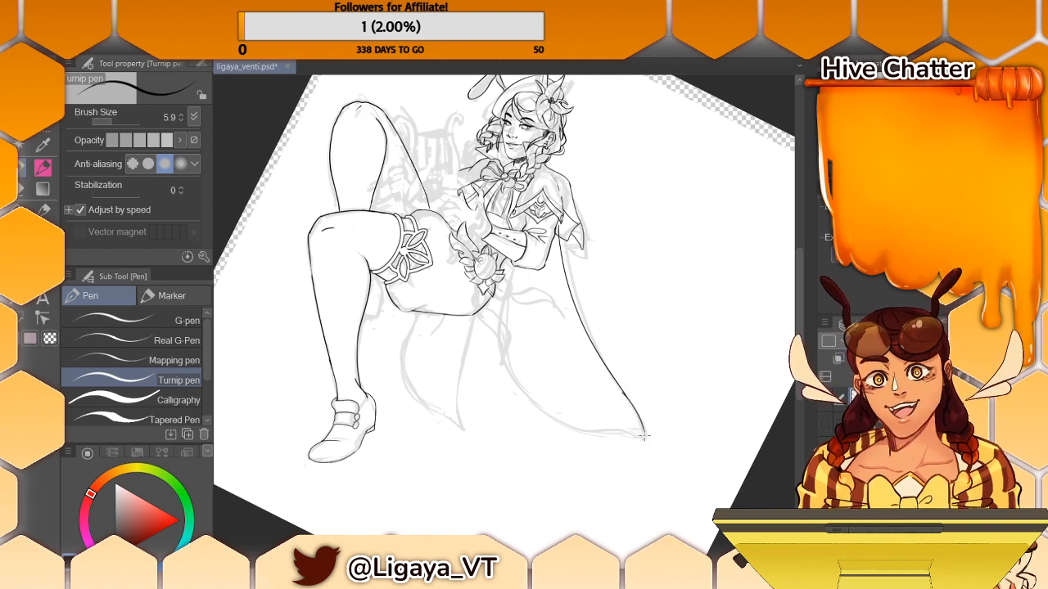
{"action": "left_click_drag", "start_coordinate": [626, 398], "coordinate": [643, 435]}
{"action": "key", "text": "ctrl+z"}
{"action": "key", "text": "ctrl+z"}
{"action": "left_click_drag", "start_coordinate": [512, 269], "coordinate": [501, 357]}
{"action": "key", "text": "ctrl+z"}
{"action": "left_click_drag", "start_coordinate": [512, 266], "coordinate": [517, 394]}
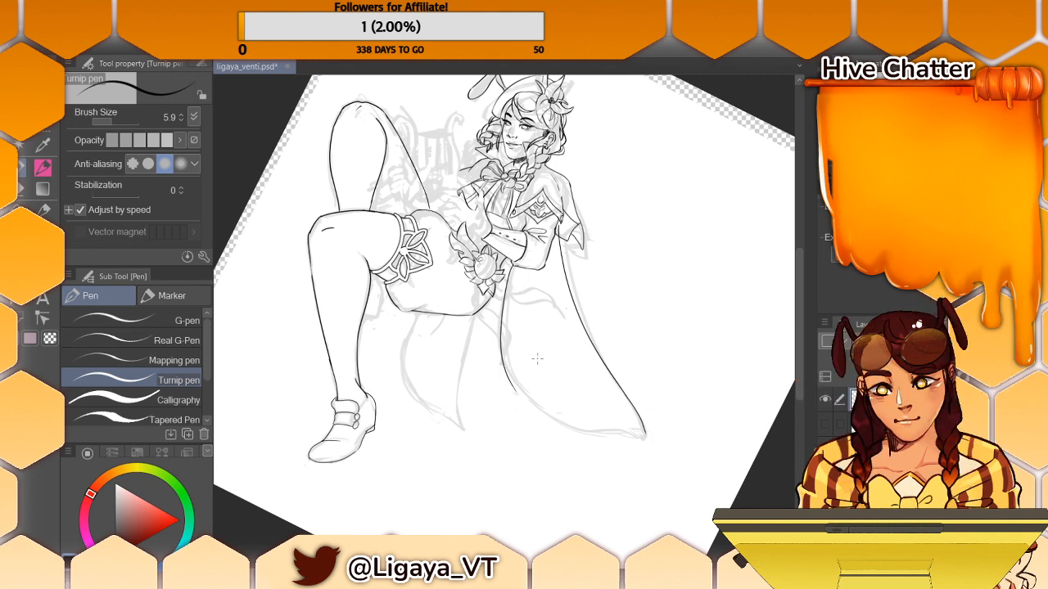
{"action": "key", "text": "ctrl+z"}
{"action": "left_click_drag", "start_coordinate": [513, 262], "coordinate": [506, 351]}
{"action": "key", "text": "ctrl+z"}
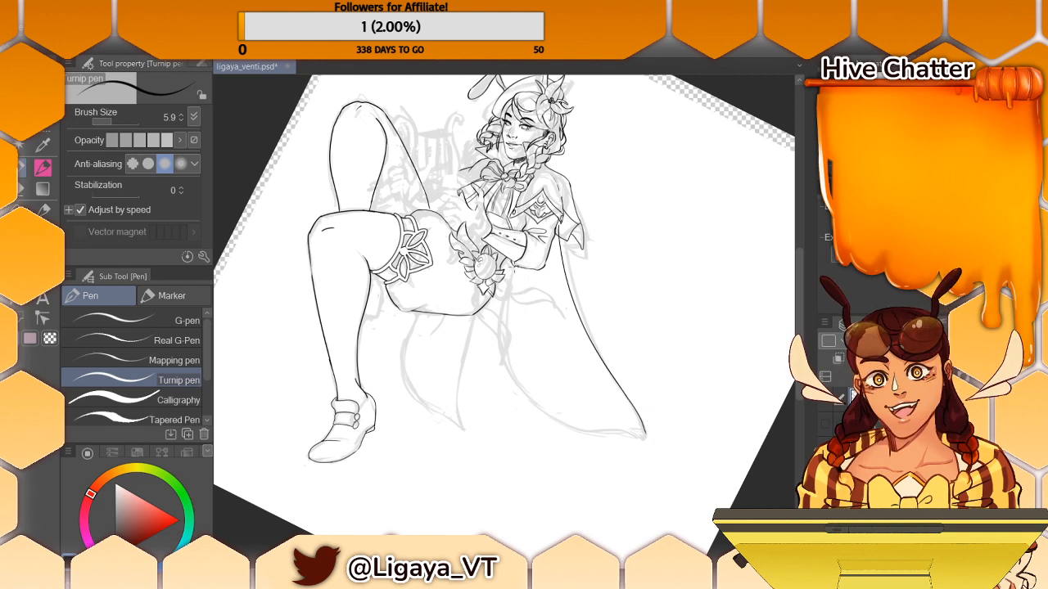
{"action": "left_click_drag", "start_coordinate": [512, 264], "coordinate": [543, 411]}
{"action": "key", "text": "ctrl+z"}
{"action": "left_click_drag", "start_coordinate": [512, 263], "coordinate": [503, 342]}
- Ink the upper part of the cape's inner edge, starting just below the forearm
{"action": "key", "text": "ctrl+z"}
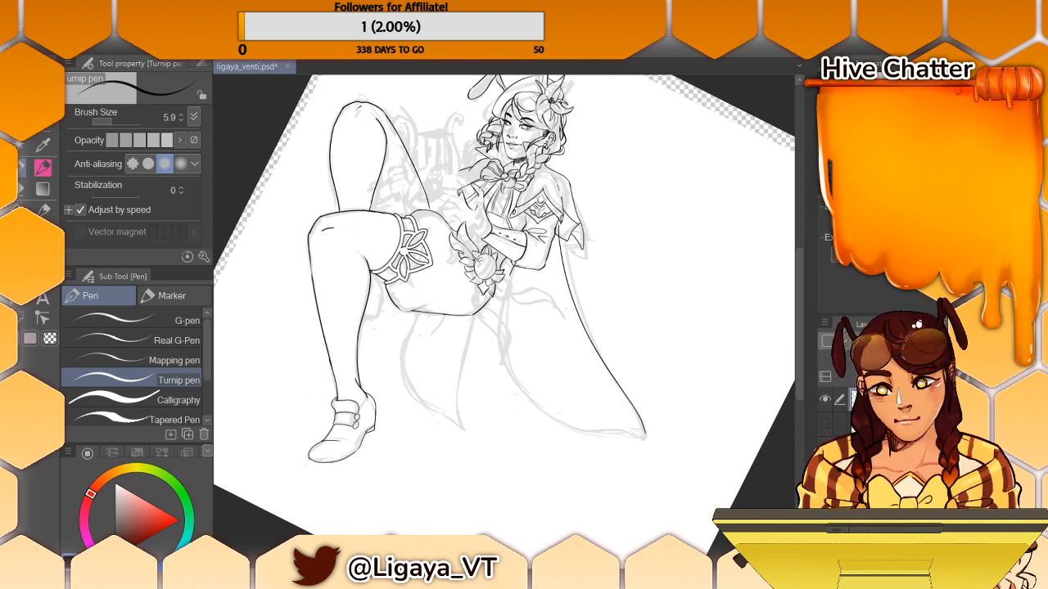
{"action": "left_click_drag", "start_coordinate": [512, 267], "coordinate": [500, 357]}
{"action": "key", "text": "ctrl+z"}
{"action": "mouse_move", "coordinate": [512, 263]}
{"action": "left_mouse_down"}
{"action": "mouse_move", "coordinate": [514, 375]}
{"action": "mouse_move", "coordinate": [549, 423]}
{"action": "left_mouse_up"}
- Ink the curved lower part of the cape's inner edge, continuing it down to the hem
{"action": "key", "text": "ctrl+z"}
{"action": "left_click_drag", "start_coordinate": [508, 350], "coordinate": [570, 436]}
{"action": "key", "text": "ctrl+z"}
{"action": "left_click_drag", "start_coordinate": [509, 352], "coordinate": [555, 421]}
{"action": "key", "text": "ctrl+z"}
{"action": "left_click_drag", "start_coordinate": [510, 355], "coordinate": [566, 430]}
{"action": "key", "text": "ctrl+z"}
{"action": "left_click_drag", "start_coordinate": [508, 350], "coordinate": [574, 435]}
{"action": "key", "text": "ctrl+z"}
{"action": "left_click_drag", "start_coordinate": [506, 358], "coordinate": [583, 436]}
{"action": "key", "text": "ctrl+z"}
{"action": "left_click_drag", "start_coordinate": [509, 354], "coordinate": [570, 431]}
{"action": "key", "text": "ctrl+z"}
{"action": "left_click_drag", "start_coordinate": [508, 360], "coordinate": [578, 429]}
- Ink the cape's bottom hem into a pointed tip and clean up the overlapping strokes with the Hard eraser
{"action": "key", "text": "ctrl+z"}
{"action": "left_click_drag", "start_coordinate": [510, 359], "coordinate": [571, 426]}
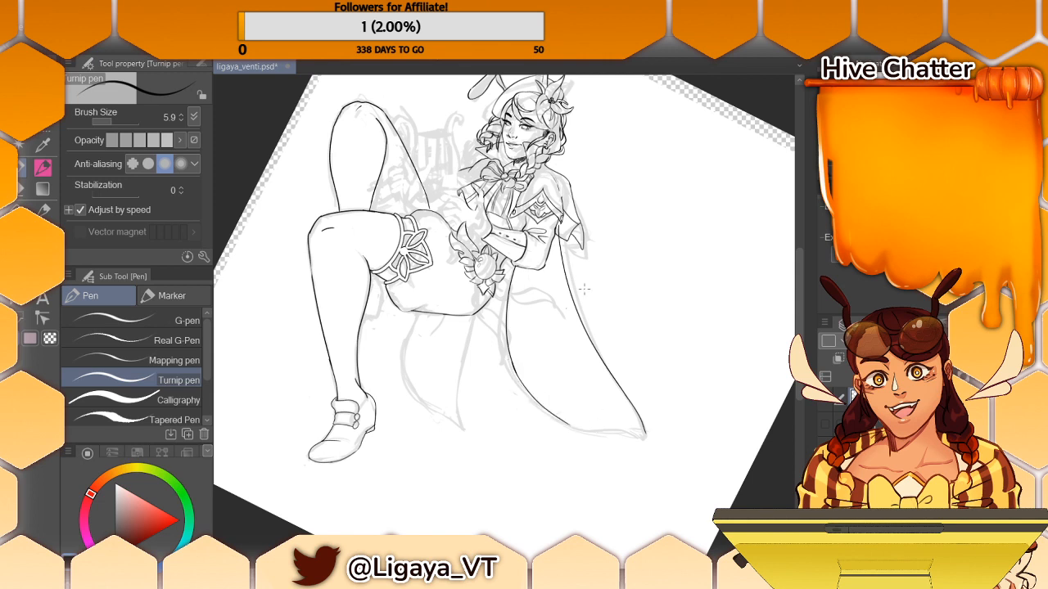
{"action": "left_click_drag", "start_coordinate": [563, 423], "coordinate": [643, 442]}
{"action": "key", "text": "ctrl+z"}
{"action": "left_click_drag", "start_coordinate": [566, 423], "coordinate": [645, 435]}
{"action": "left_click_drag", "start_coordinate": [560, 423], "coordinate": [643, 437]}
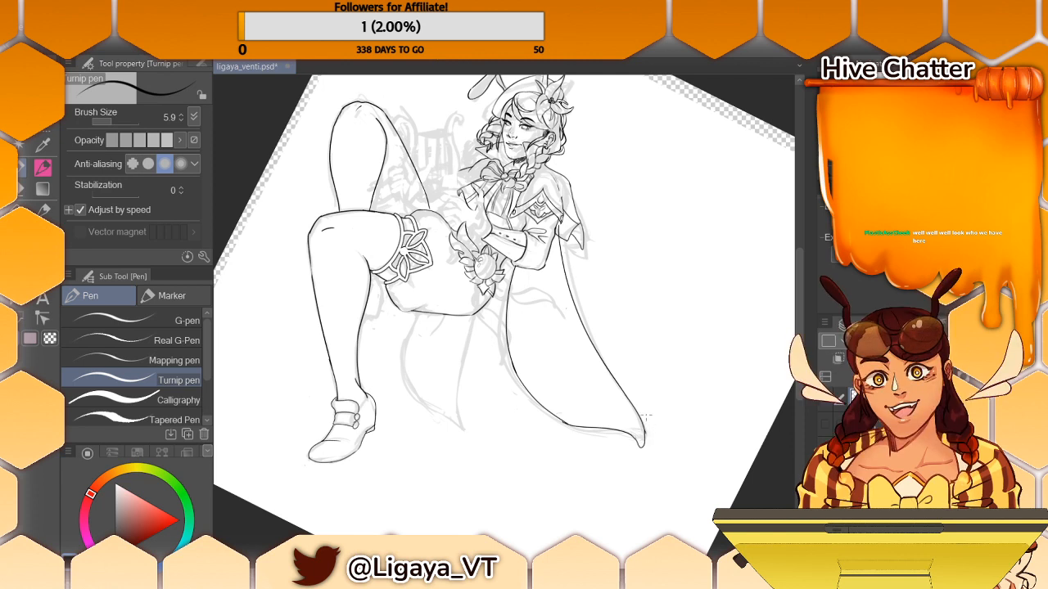
{"action": "left_click", "coordinate": [48, 189]}
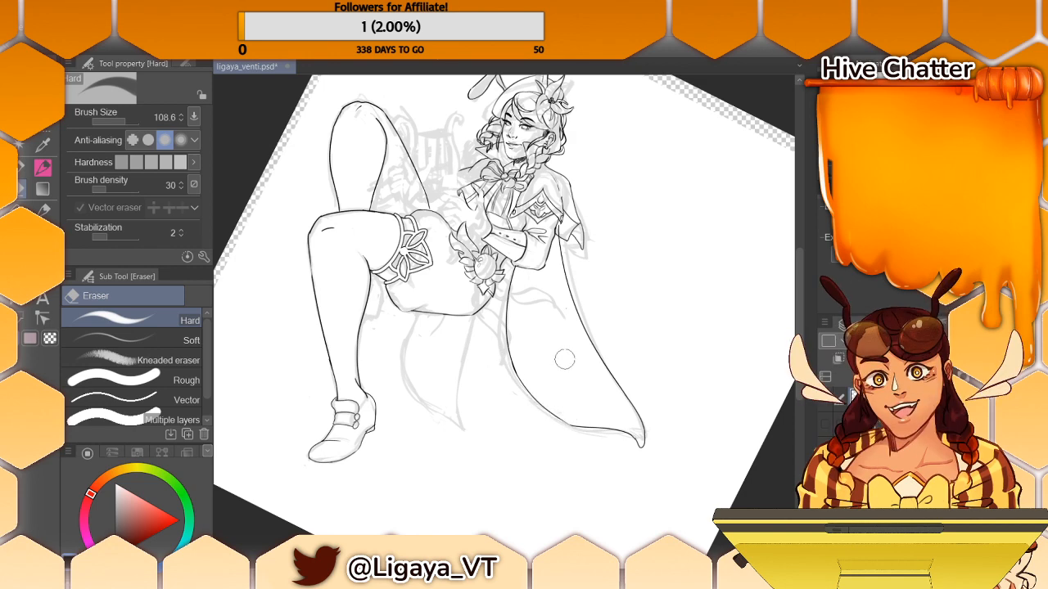
{"action": "key", "text": "p"}
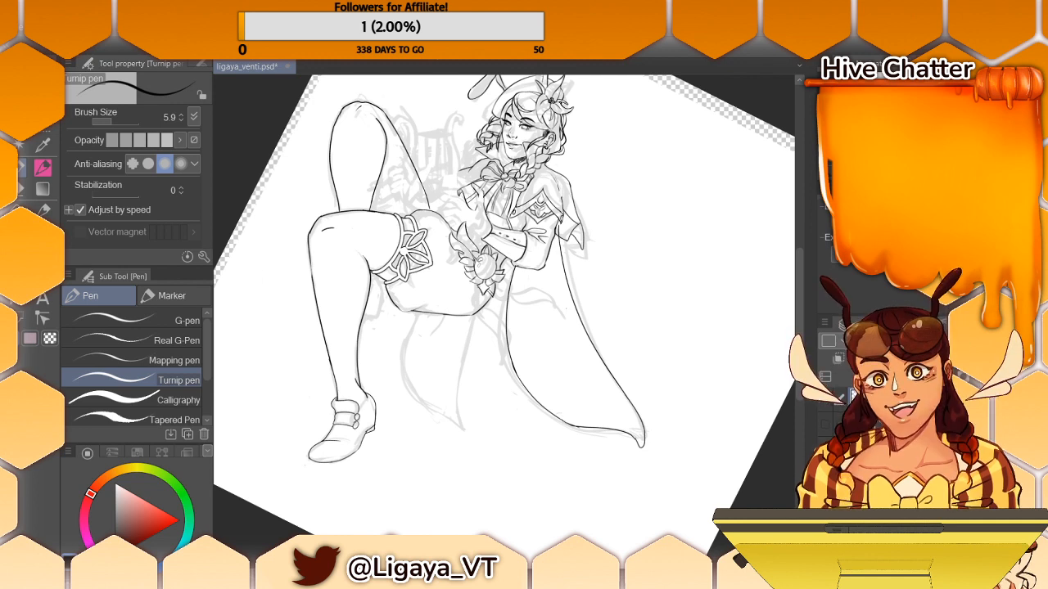
- Ink both edges and the pointed tip of the smaller cape panel hanging below the thigh
{"action": "key", "text": "ctrl+z"}
{"action": "mouse_move", "coordinate": [491, 316]}
{"action": "left_mouse_down"}
{"action": "mouse_move", "coordinate": [489, 440]}
{"action": "mouse_move", "coordinate": [483, 433]}
{"action": "left_mouse_up"}
{"action": "key", "text": "ctrl+z"}
{"action": "mouse_move", "coordinate": [478, 311]}
{"action": "left_mouse_down"}
{"action": "mouse_move", "coordinate": [483, 445]}
{"action": "mouse_move", "coordinate": [473, 432]}
{"action": "left_mouse_up"}
{"action": "key", "text": "ctrl+z"}
{"action": "left_click_drag", "start_coordinate": [419, 312], "coordinate": [400, 374]}
{"action": "key", "text": "ctrl+z"}
{"action": "mouse_move", "coordinate": [422, 311]}
{"action": "left_mouse_down"}
{"action": "mouse_move", "coordinate": [406, 384]}
{"action": "mouse_move", "coordinate": [456, 421]}
{"action": "left_mouse_up"}
{"action": "key", "text": "ctrl+z"}
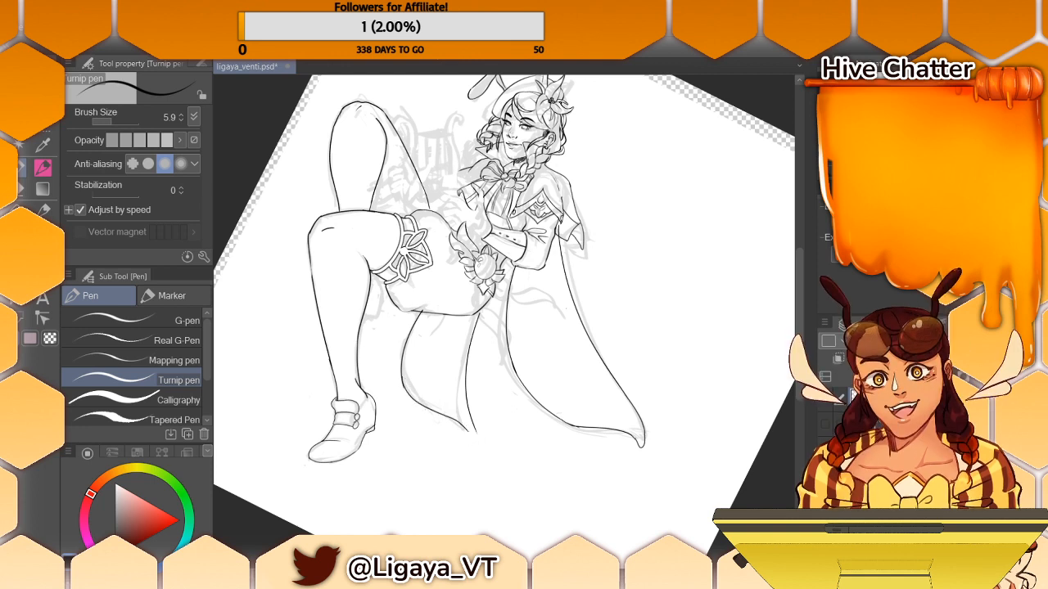
{"action": "left_click_drag", "start_coordinate": [464, 425], "coordinate": [474, 443]}
- Set the Hard eraser's brush size to 8.4 and return to the Turnip pen
{"action": "left_click", "coordinate": [28, 193]}
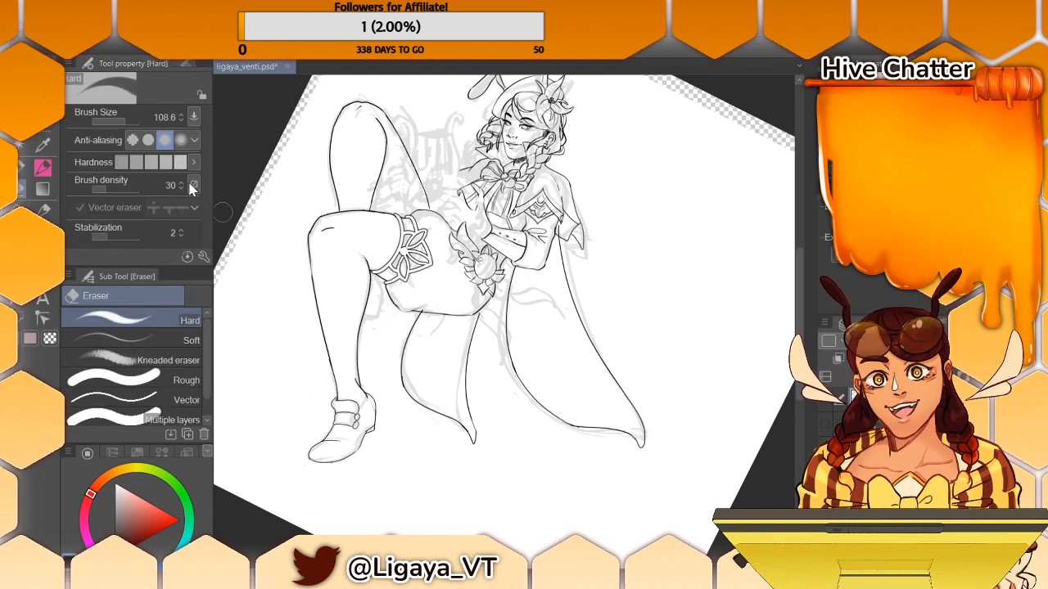
{"action": "left_click", "coordinate": [24, 167]}
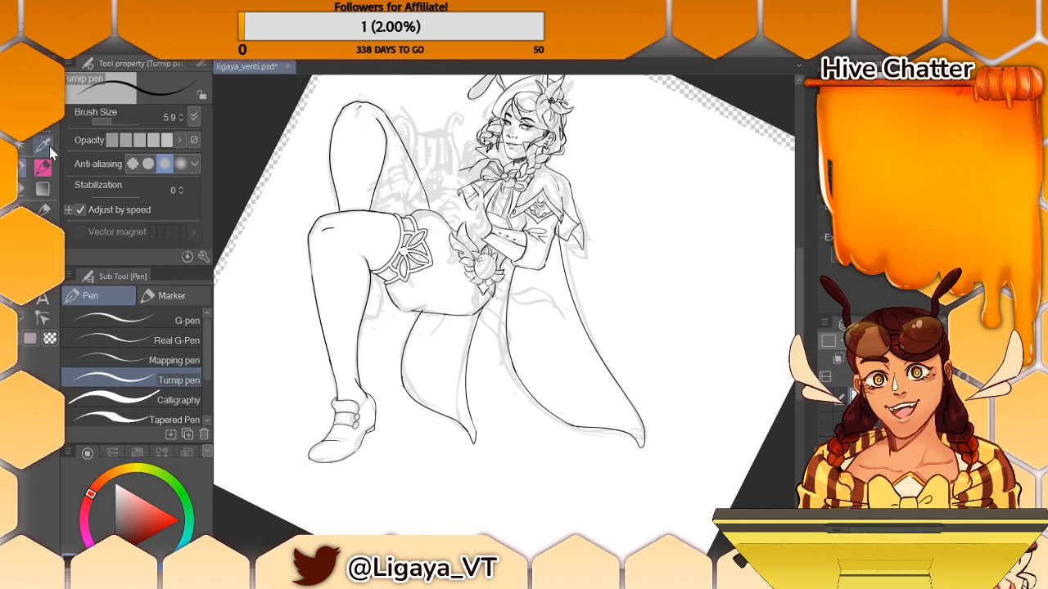
{"action": "left_click", "coordinate": [25, 194]}
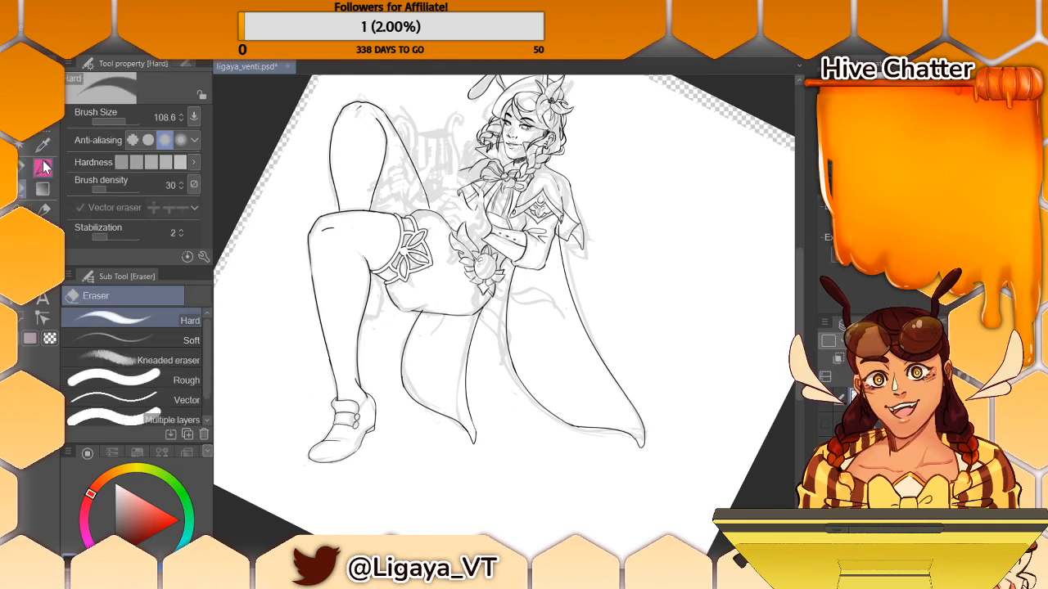
{"action": "left_click_drag", "start_coordinate": [112, 125], "coordinate": [117, 123]}
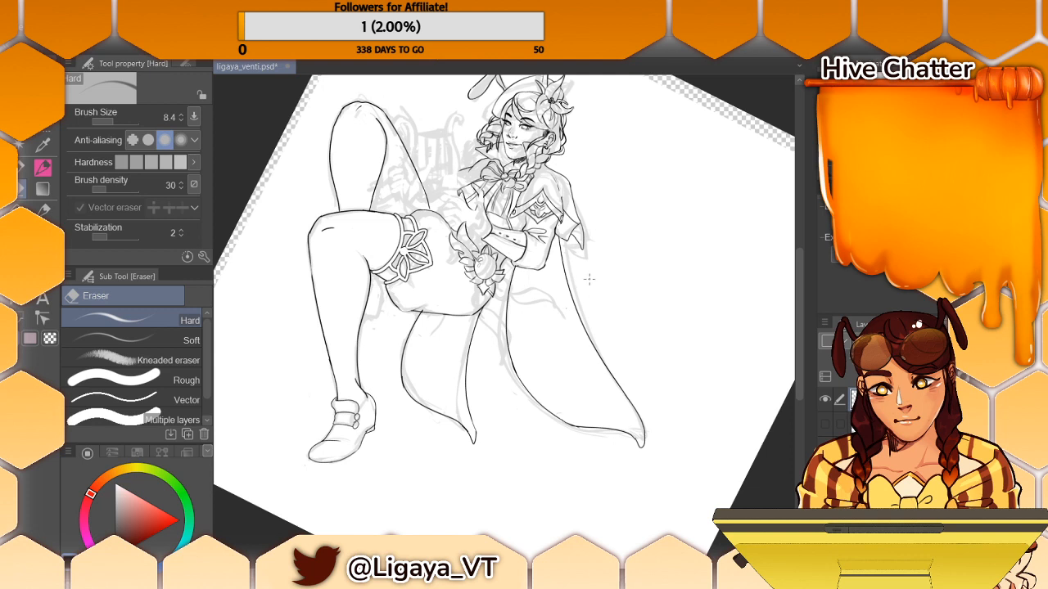
{"action": "left_click", "coordinate": [43, 167]}
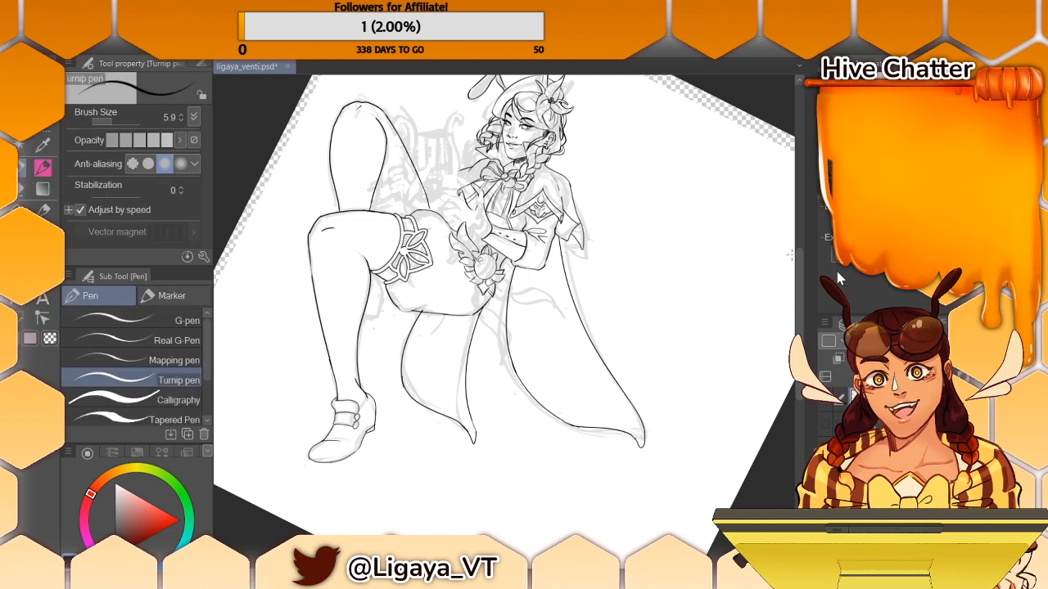
- Ink the small details beside the hand above the flower ornament and erase the overlapping lines with the Hard eraser
{"action": "scroll", "coordinate": [801, 244], "scroll_direction": "up", "scroll_amount": 3}
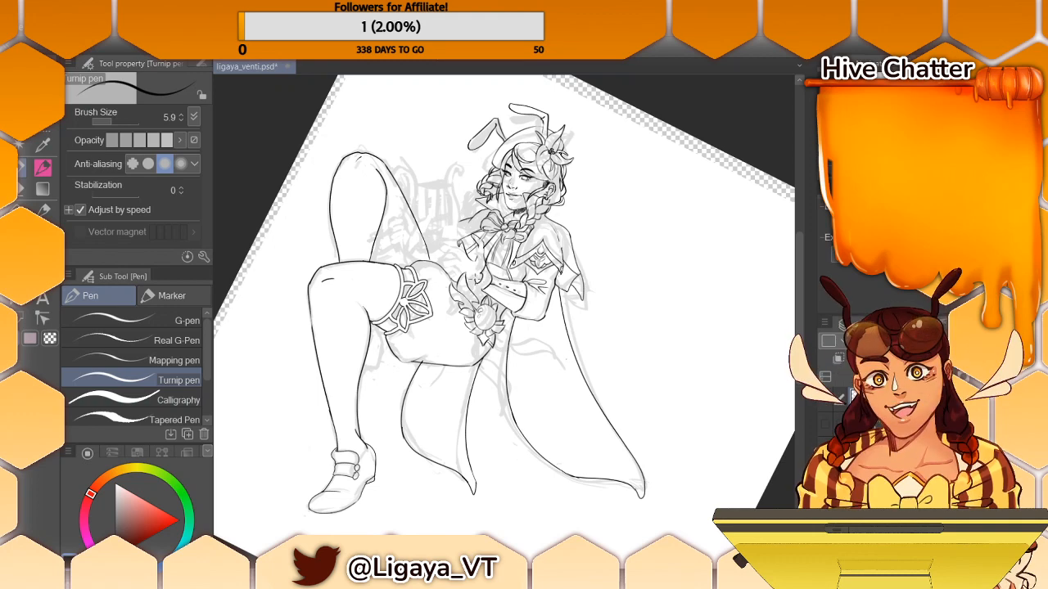
{"action": "mouse_move", "coordinate": [493, 267]}
{"action": "left_mouse_down"}
{"action": "mouse_move", "coordinate": [481, 260]}
{"action": "mouse_move", "coordinate": [486, 276]}
{"action": "mouse_move", "coordinate": [465, 285]}
{"action": "mouse_move", "coordinate": [476, 299]}
{"action": "left_mouse_up"}
{"action": "key", "text": "ctrl+z"}
{"action": "key", "text": "ctrl+z"}
{"action": "key", "text": "ctrl+z"}
{"action": "left_click_drag", "start_coordinate": [460, 288], "coordinate": [491, 290]}
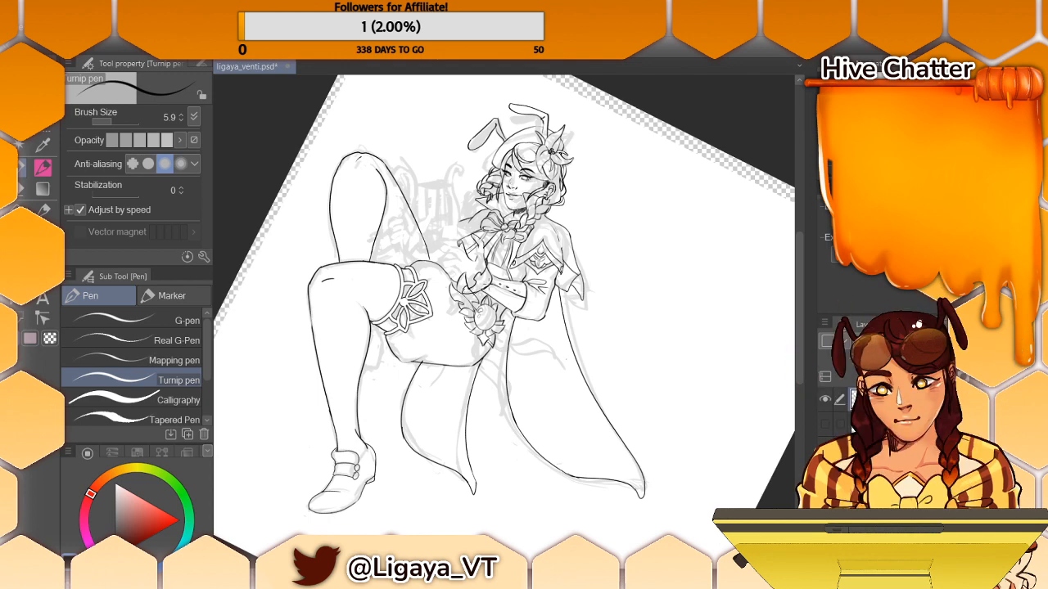
{"action": "key", "text": "e"}
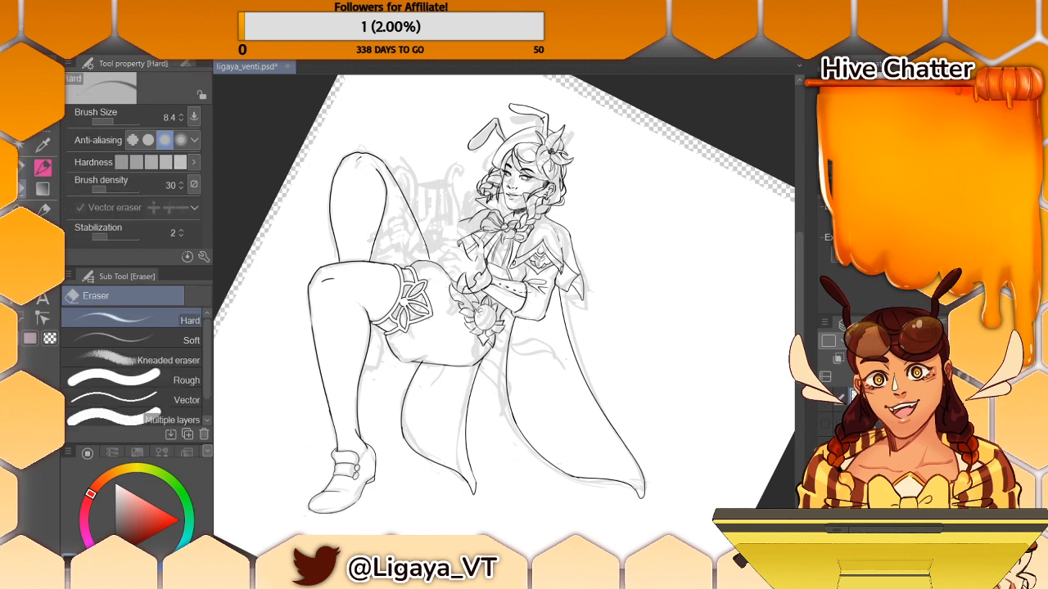
{"action": "mouse_move", "coordinate": [465, 287]}
{"action": "left_mouse_down"}
{"action": "mouse_move", "coordinate": [479, 293]}
{"action": "mouse_move", "coordinate": [471, 296]}
{"action": "left_mouse_up"}
{"action": "key", "text": "p"}
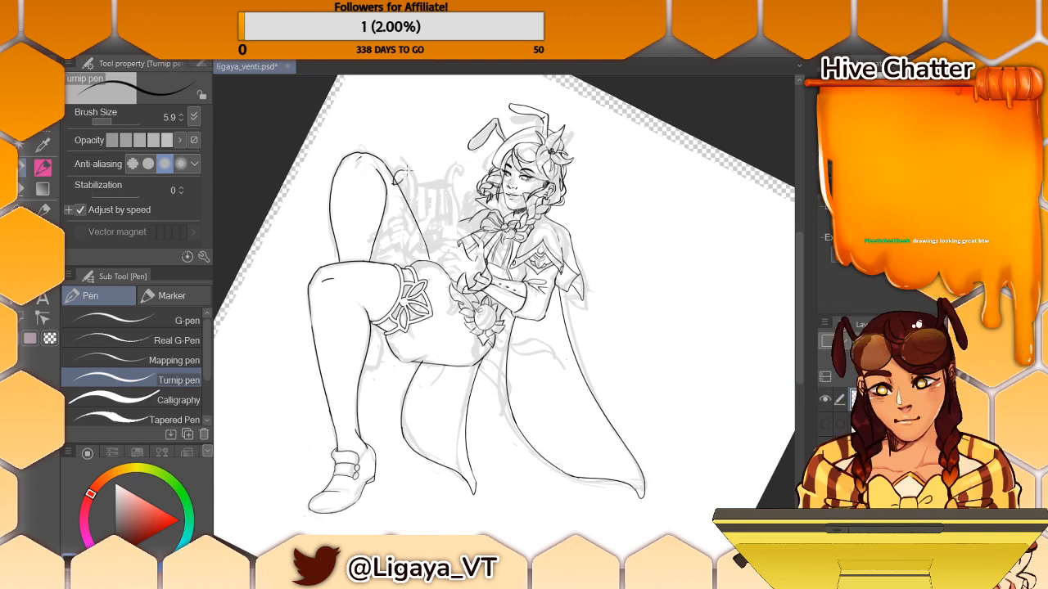
- Try to ink the lyre's curled arm and body outline beside the raised knee with the Turnip pen, and undo the strokes
{"action": "left_click_drag", "start_coordinate": [401, 171], "coordinate": [414, 196]}
{"action": "key", "text": "ctrl+z"}
{"action": "key", "text": "ctrl+z"}
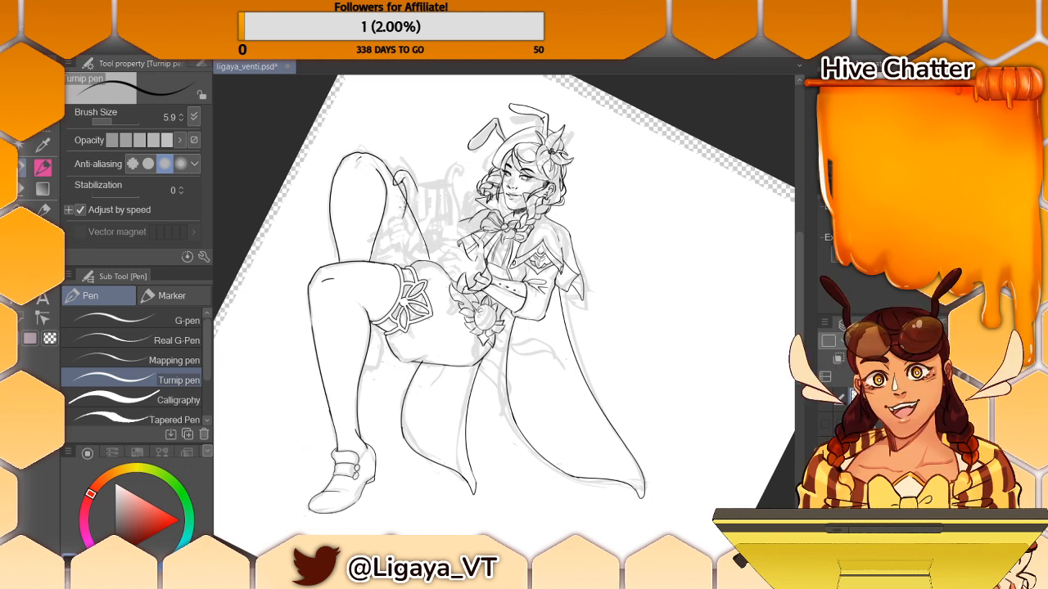
{"action": "key", "text": "i"}
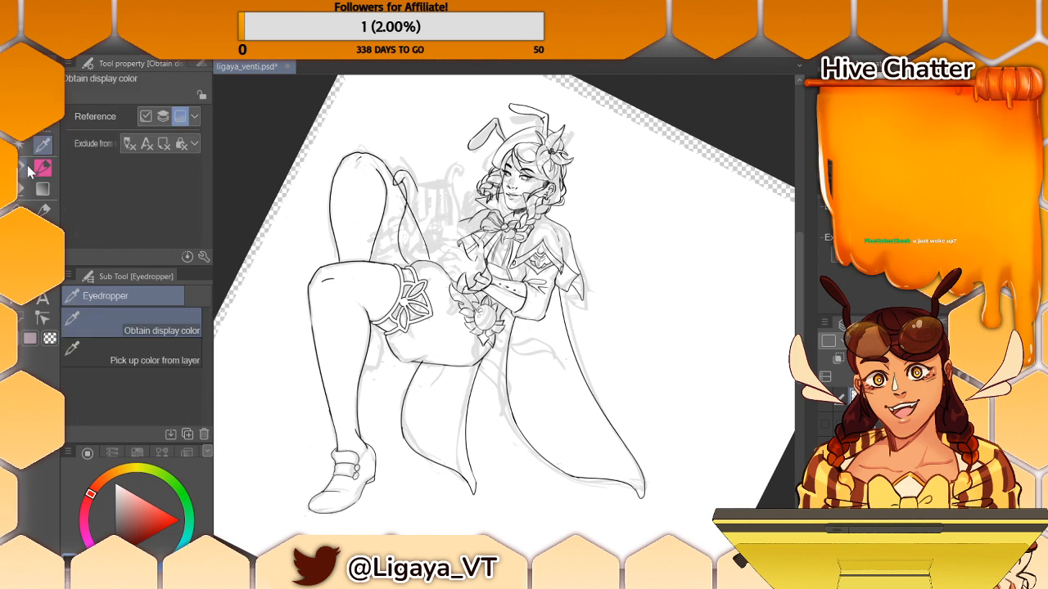
{"action": "key", "text": "p"}
{"action": "left_click_drag", "start_coordinate": [413, 179], "coordinate": [419, 236]}
{"action": "key", "text": "ctrl+z"}
{"action": "left_click_drag", "start_coordinate": [409, 179], "coordinate": [421, 231]}
{"action": "key", "text": "ctrl+z"}
{"action": "mouse_move", "coordinate": [417, 188]}
{"action": "left_mouse_down"}
{"action": "mouse_move", "coordinate": [413, 239]}
{"action": "mouse_move", "coordinate": [442, 252]}
{"action": "mouse_move", "coordinate": [449, 203]}
{"action": "left_mouse_up"}
{"action": "key", "text": "ctrl+z"}
{"action": "key", "text": "ctrl+z"}
{"action": "key", "text": "ctrl+z"}
{"action": "key", "text": "ctrl+z"}
{"action": "left_click_drag", "start_coordinate": [432, 245], "coordinate": [449, 202]}
{"action": "key", "text": "ctrl+z"}
{"action": "left_click_drag", "start_coordinate": [435, 243], "coordinate": [443, 190]}
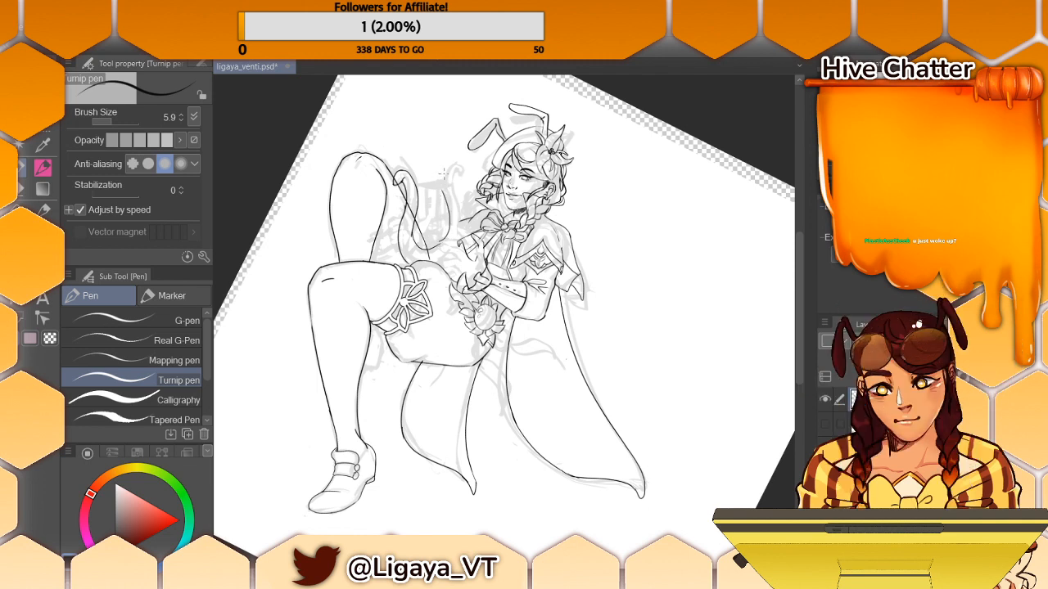
{"action": "key", "text": "ctrl+z"}
{"action": "key", "text": "ctrl+z"}
{"action": "key", "text": "ctrl+z"}
{"action": "key", "text": "ctrl+z"}
{"action": "key", "text": "ctrl+z"}
{"action": "key", "text": "ctrl+z"}
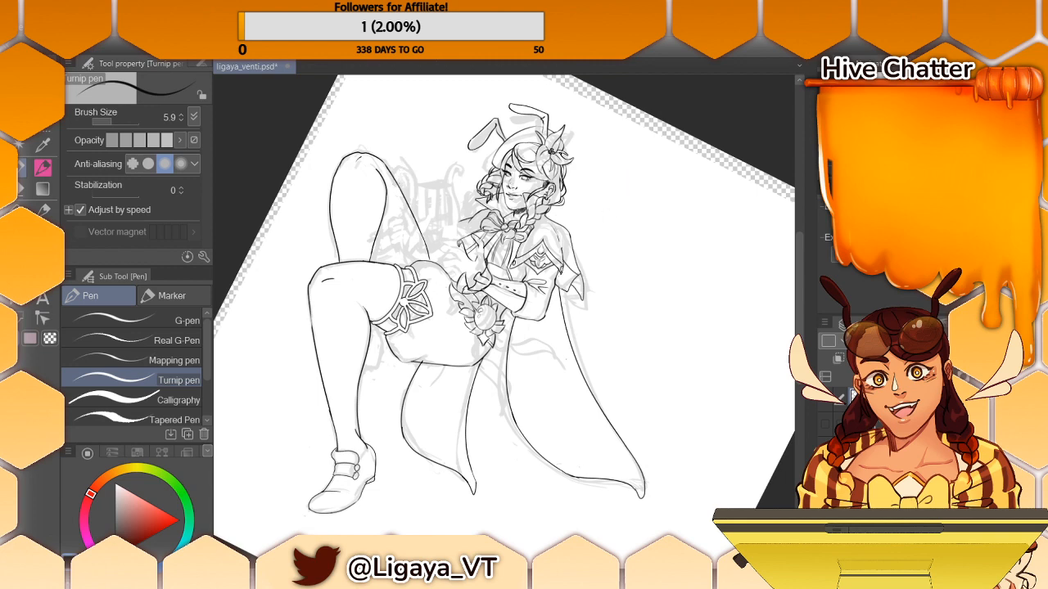
- Reset the canvas rotation and export the reference line art as an image to the Desktop folder
{"action": "scroll", "coordinate": [504, 304], "scroll_direction": "right", "scroll_amount": 2}
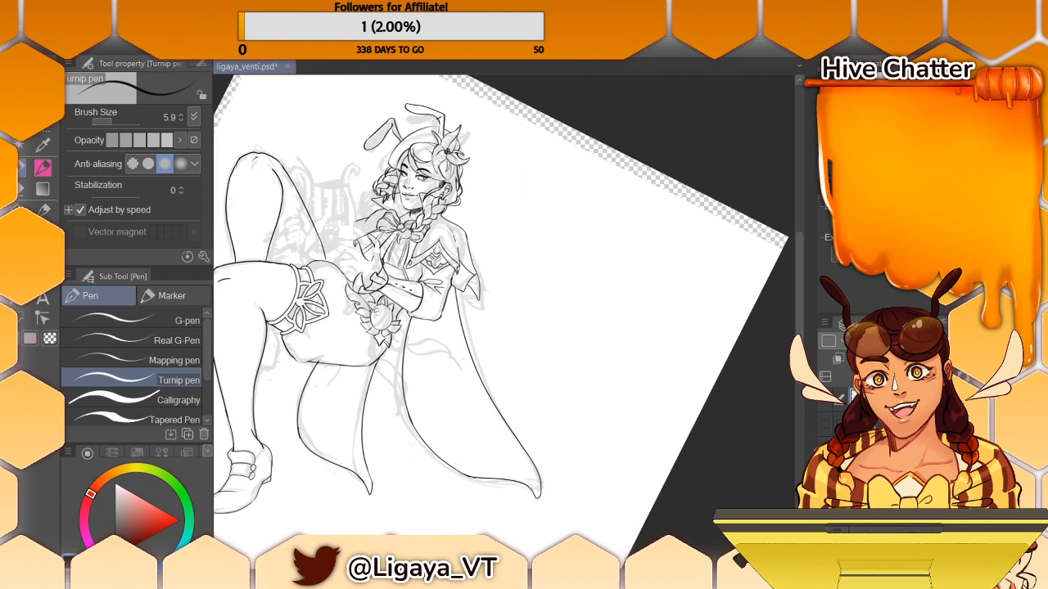
{"action": "key", "text": "ctrl+at"}
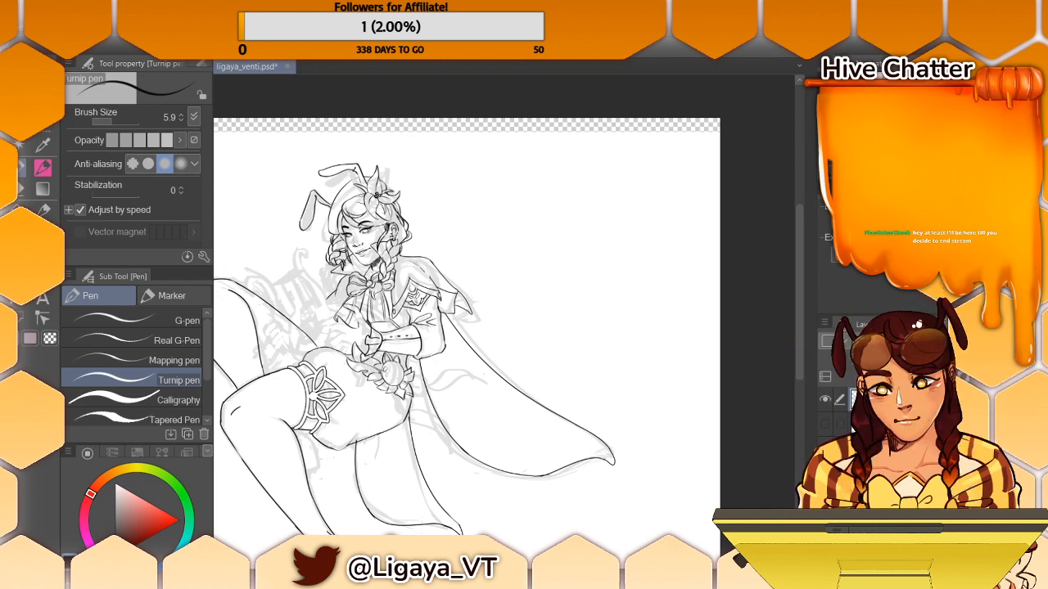
{"action": "key", "text": "ctrl+shift+e"}
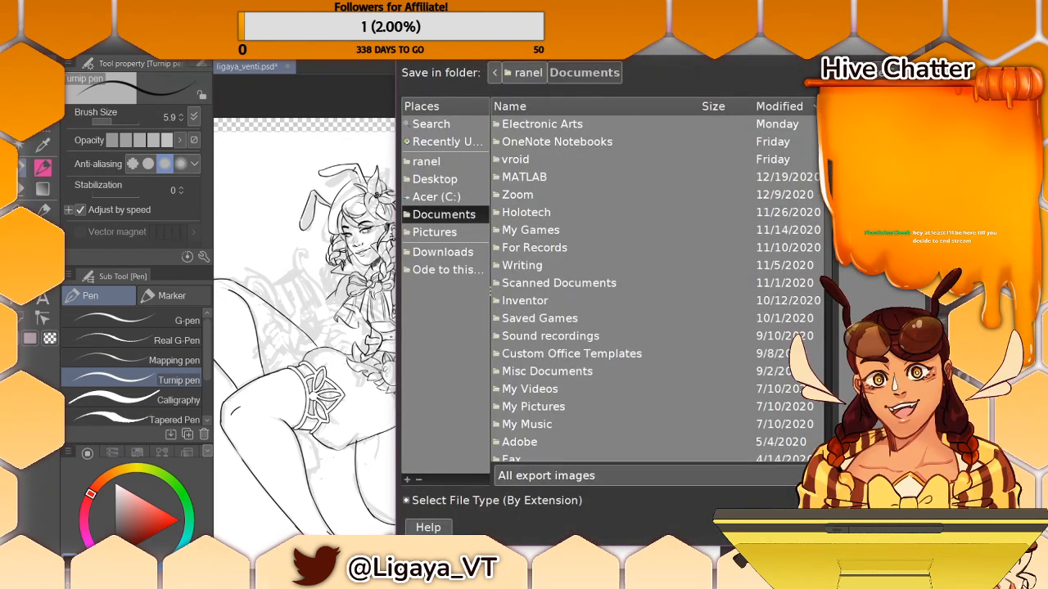
{"action": "left_click", "coordinate": [927, 41]}
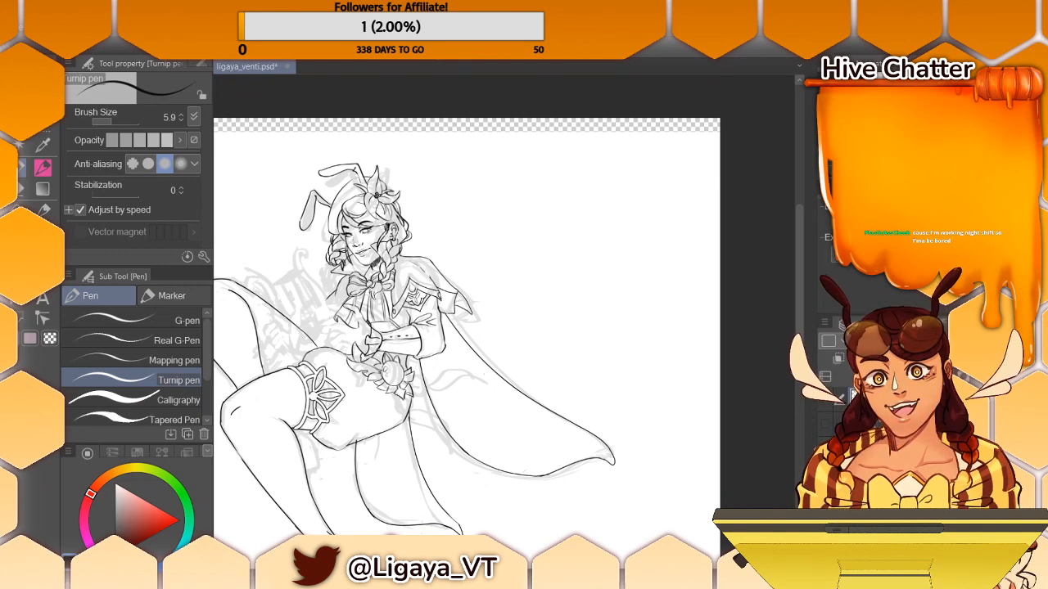
{"action": "key", "text": "ctrl+shift+e"}
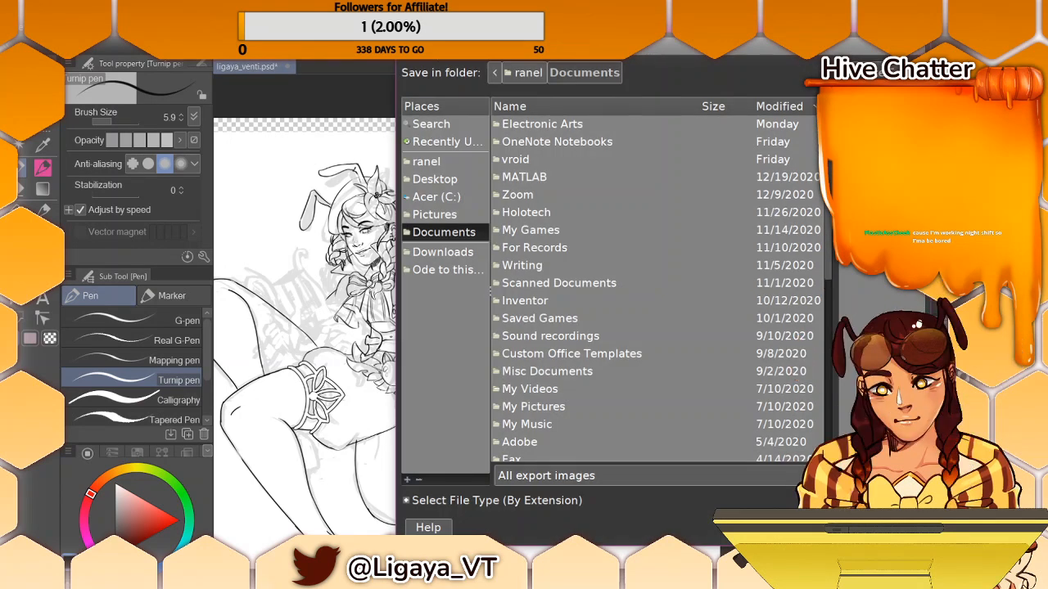
{"action": "left_click", "coordinate": [419, 182]}
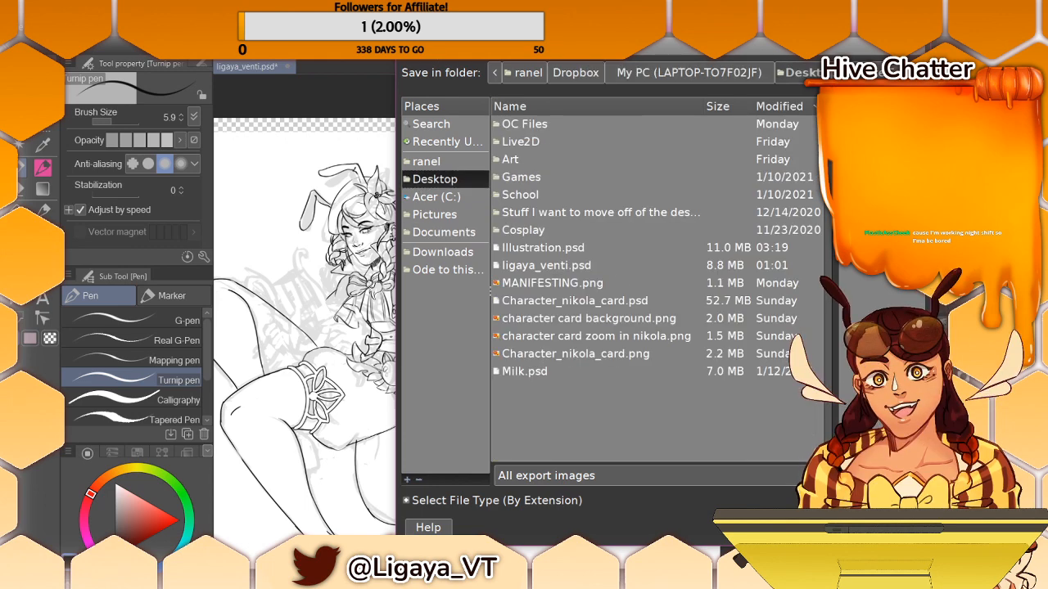
{"action": "key", "text": "Return"}
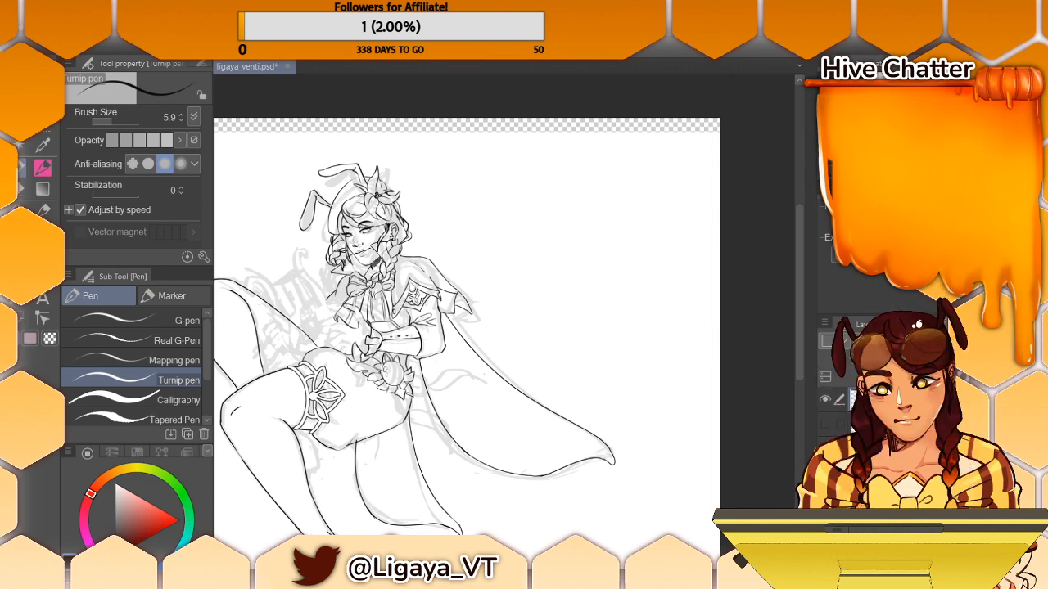
- Open the exported line art venti.png in its own document tab
{"action": "left_click", "coordinate": [32, 31]}
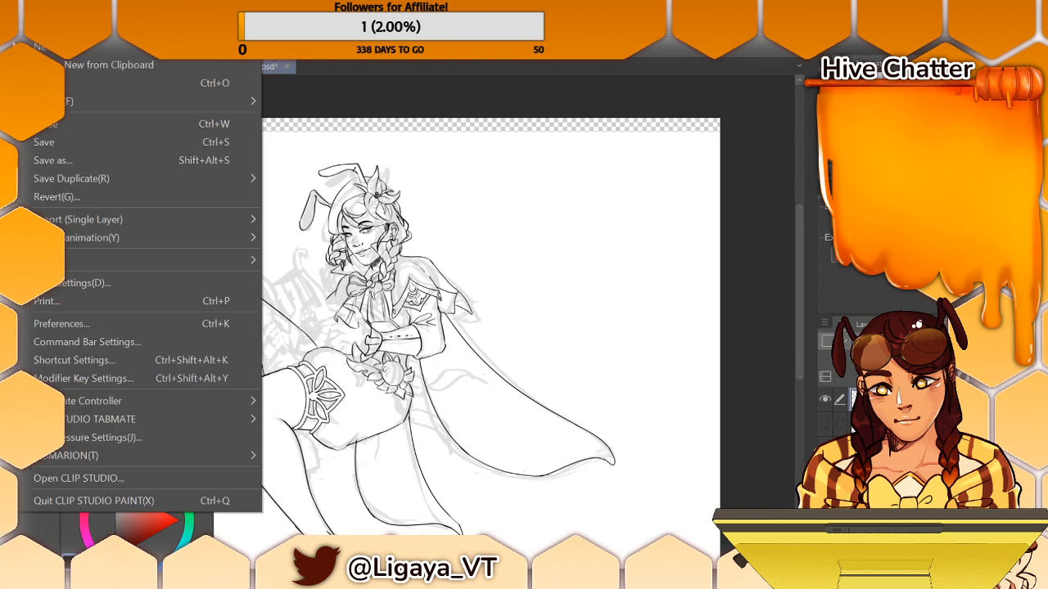
{"action": "left_click", "coordinate": [147, 83]}
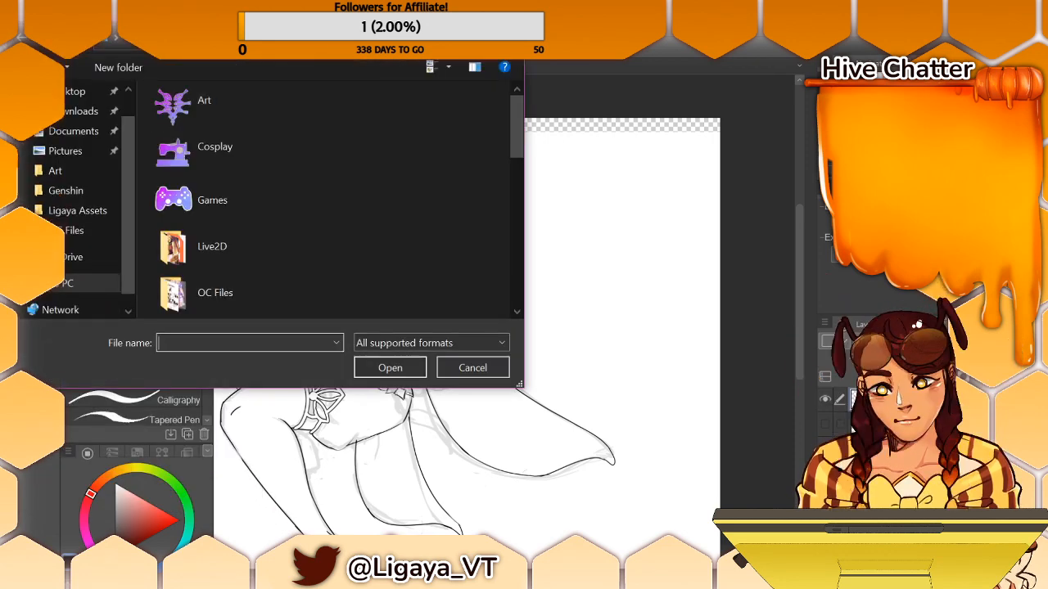
{"action": "key", "text": "Escape"}
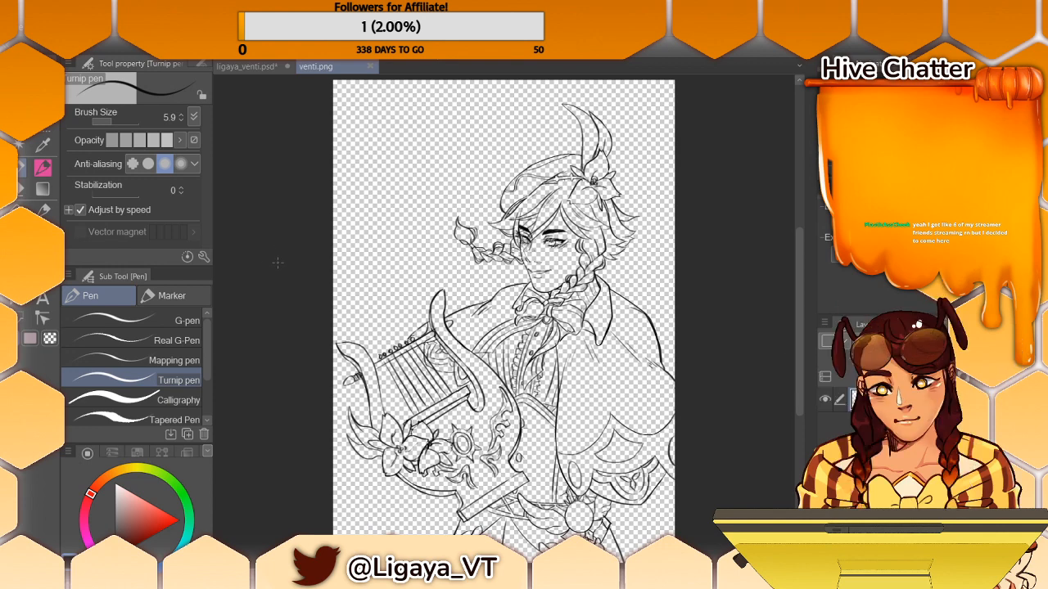
- Lasso the lyre in venti.png and extend the selection above its strings with the Selection pen
{"action": "left_click", "coordinate": [31, 141]}
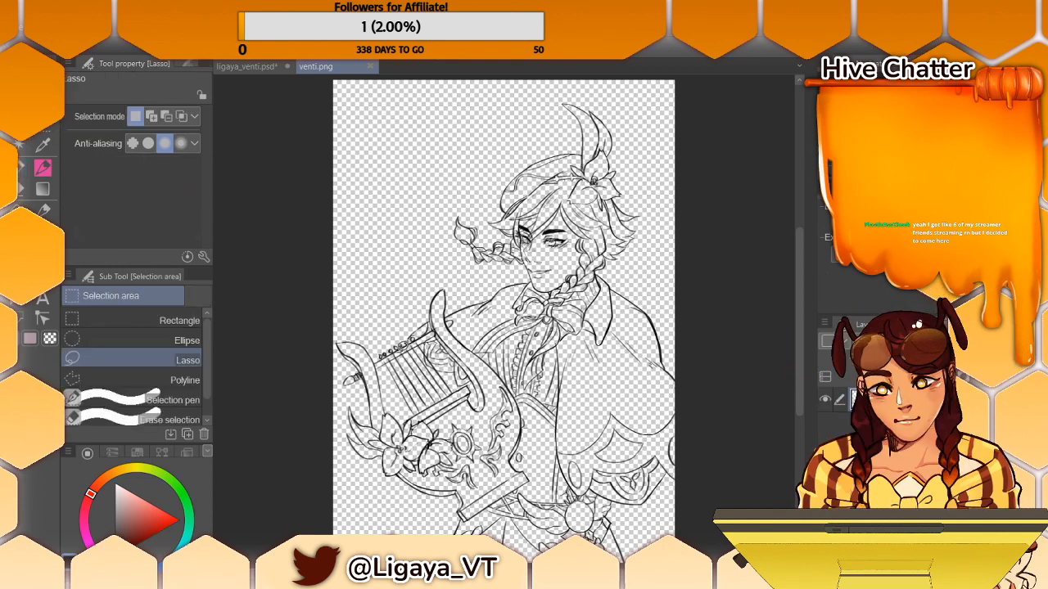
{"action": "mouse_move", "coordinate": [378, 299]}
{"action": "left_mouse_down"}
{"action": "mouse_move", "coordinate": [321, 438]}
{"action": "mouse_move", "coordinate": [427, 502]}
{"action": "mouse_move", "coordinate": [468, 517]}
{"action": "mouse_move", "coordinate": [495, 506]}
{"action": "left_mouse_up"}
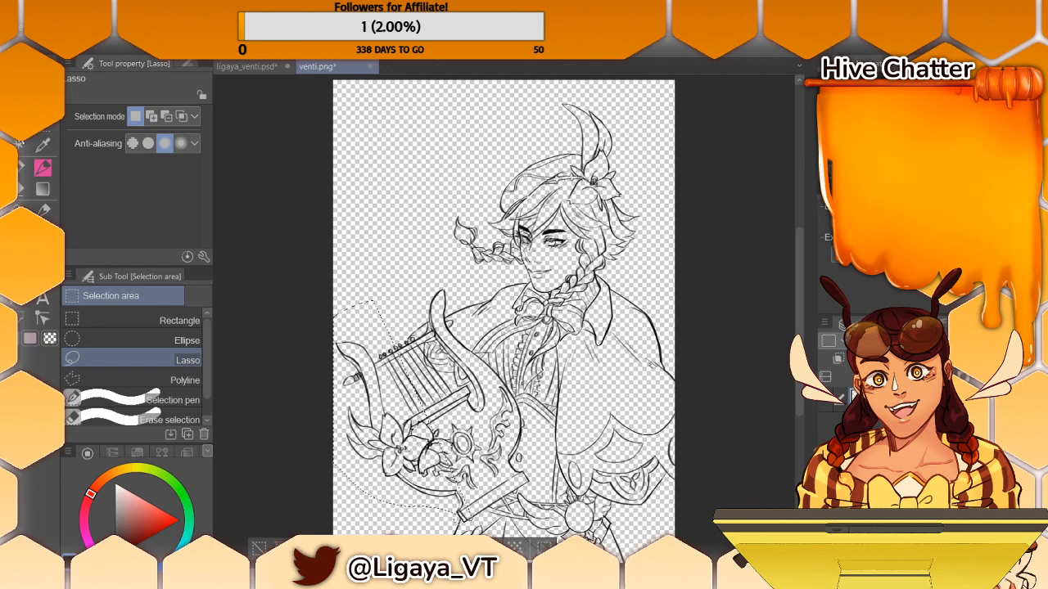
{"action": "left_click", "coordinate": [169, 401]}
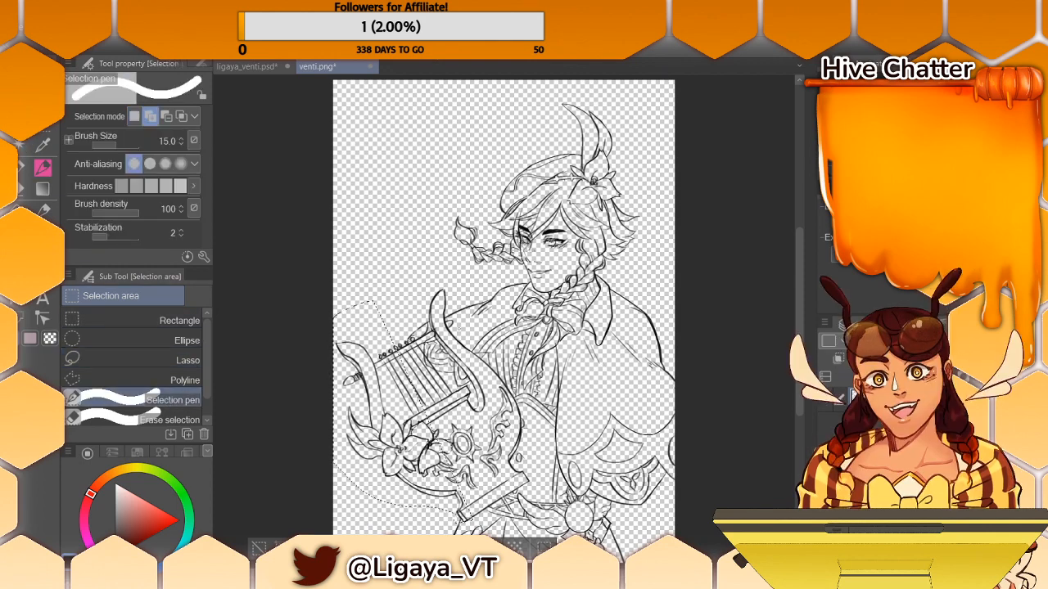
{"action": "left_click_drag", "start_coordinate": [419, 302], "coordinate": [400, 378]}
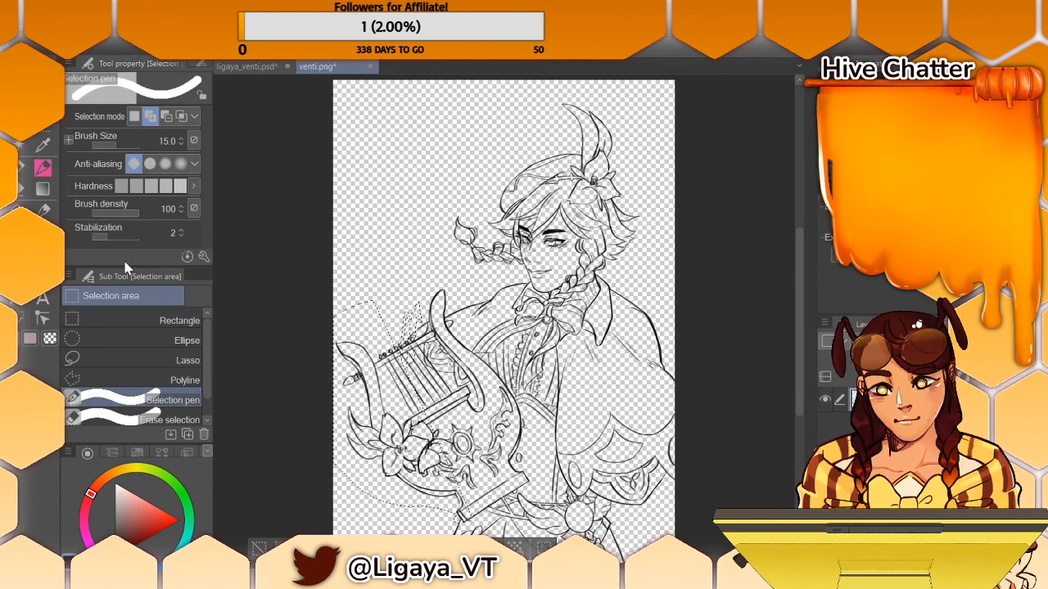
- Set the Selection pen's brush size to 173.2 and add the lyre's upper arm and lower base to the selection
{"action": "left_click_drag", "start_coordinate": [119, 146], "coordinate": [127, 147]}
{"action": "mouse_move", "coordinate": [408, 322]}
{"action": "left_mouse_down"}
{"action": "mouse_move", "coordinate": [421, 405]}
{"action": "mouse_move", "coordinate": [396, 360]}
{"action": "left_mouse_up"}
{"action": "mouse_move", "coordinate": [432, 288]}
{"action": "left_mouse_down"}
{"action": "mouse_move", "coordinate": [445, 335]}
{"action": "mouse_move", "coordinate": [502, 400]}
{"action": "mouse_move", "coordinate": [496, 452]}
{"action": "mouse_move", "coordinate": [463, 445]}
{"action": "mouse_move", "coordinate": [433, 419]}
{"action": "mouse_move", "coordinate": [437, 374]}
{"action": "mouse_move", "coordinate": [414, 339]}
{"action": "mouse_move", "coordinate": [422, 315]}
{"action": "left_mouse_up"}
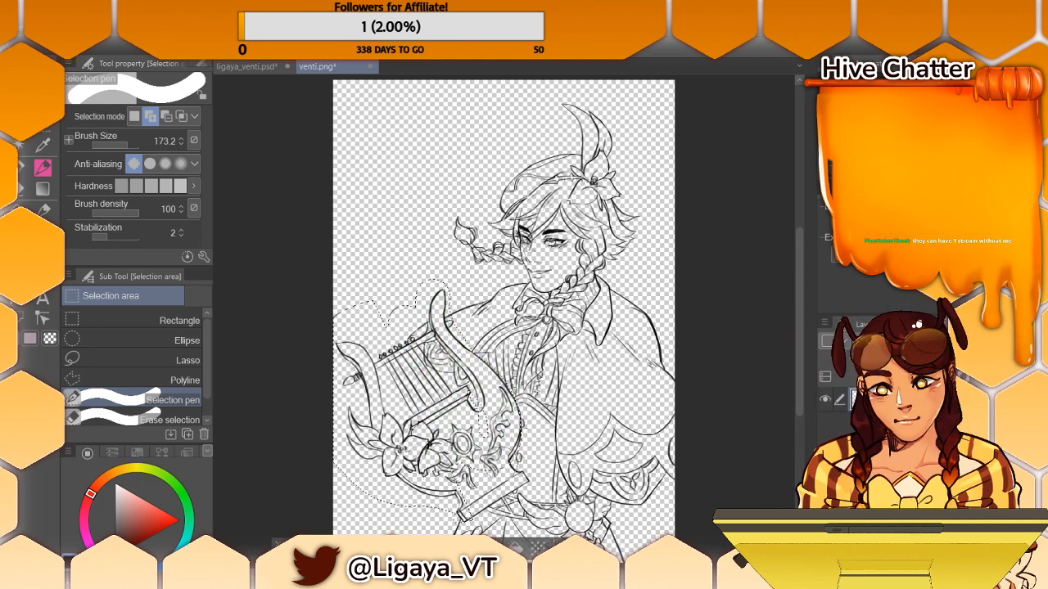
{"action": "left_click_drag", "start_coordinate": [463, 457], "coordinate": [468, 469]}
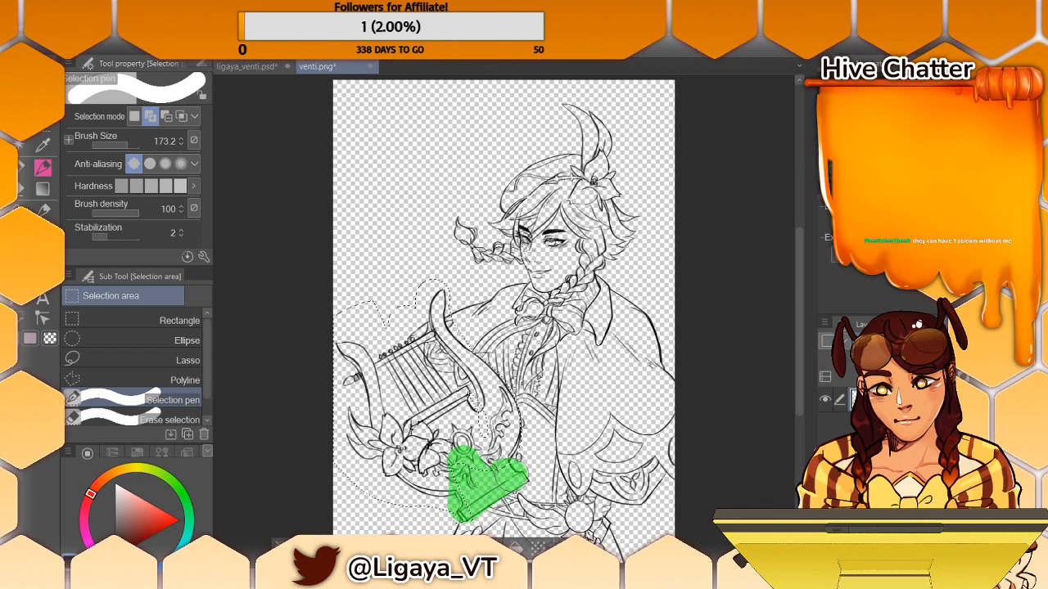
{"action": "left_click_drag", "start_coordinate": [513, 475], "coordinate": [514, 473]}
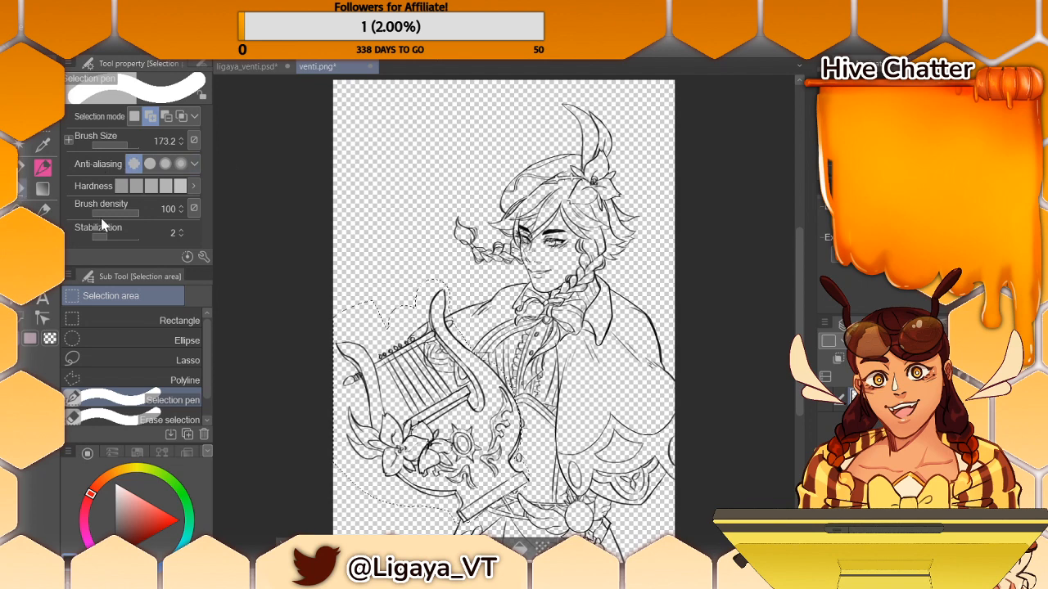
- Remove the area outside the lyre's upper arm and the clothing showing behind its strings from the selection with Erase selection
{"action": "key", "text": "e"}
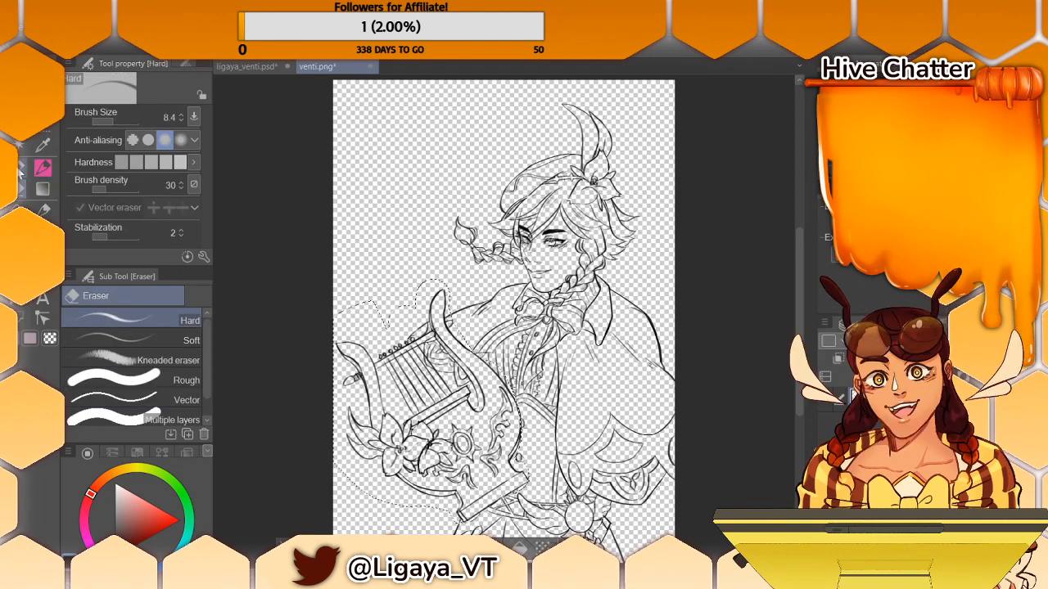
{"action": "key", "text": "m"}
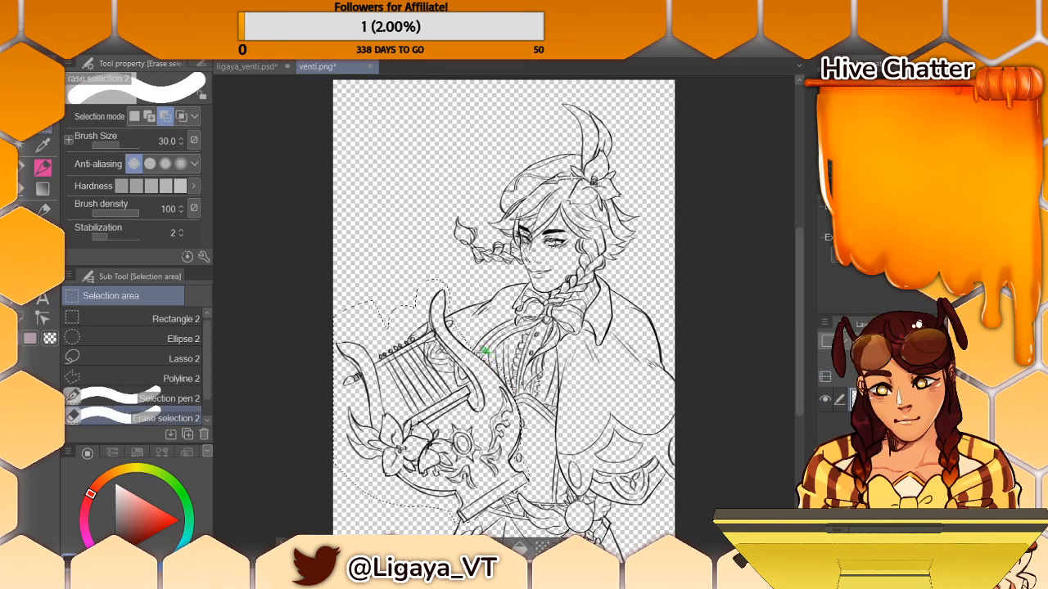
{"action": "left_click_drag", "start_coordinate": [449, 293], "coordinate": [466, 345]}
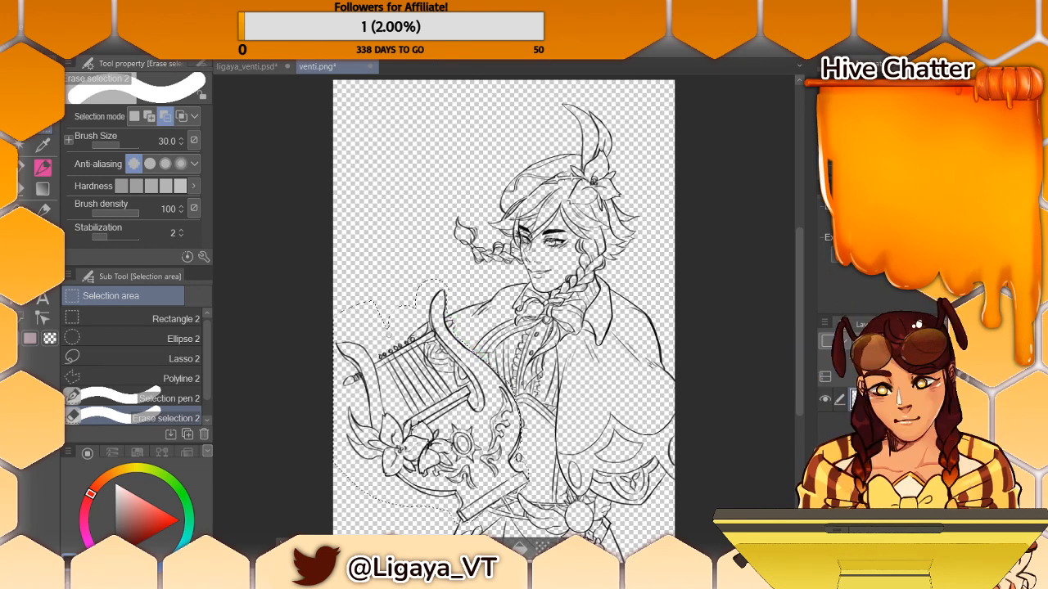
{"action": "mouse_move", "coordinate": [433, 352]}
{"action": "left_mouse_down"}
{"action": "mouse_move", "coordinate": [461, 381]}
{"action": "mouse_move", "coordinate": [429, 347]}
{"action": "mouse_move", "coordinate": [448, 381]}
{"action": "left_mouse_up"}
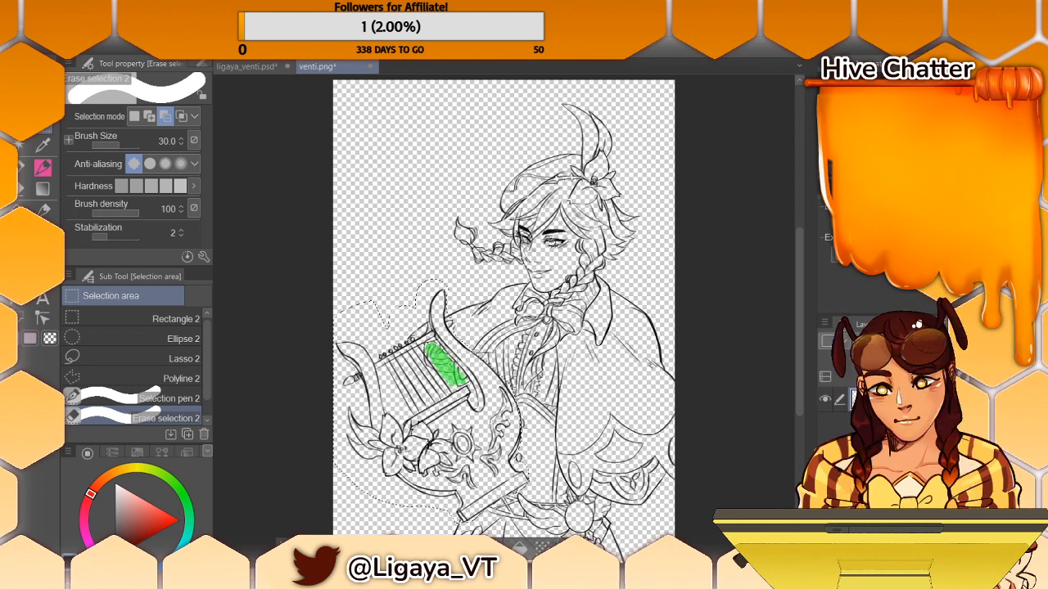
{"action": "left_click_drag", "start_coordinate": [460, 380], "coordinate": [465, 384]}
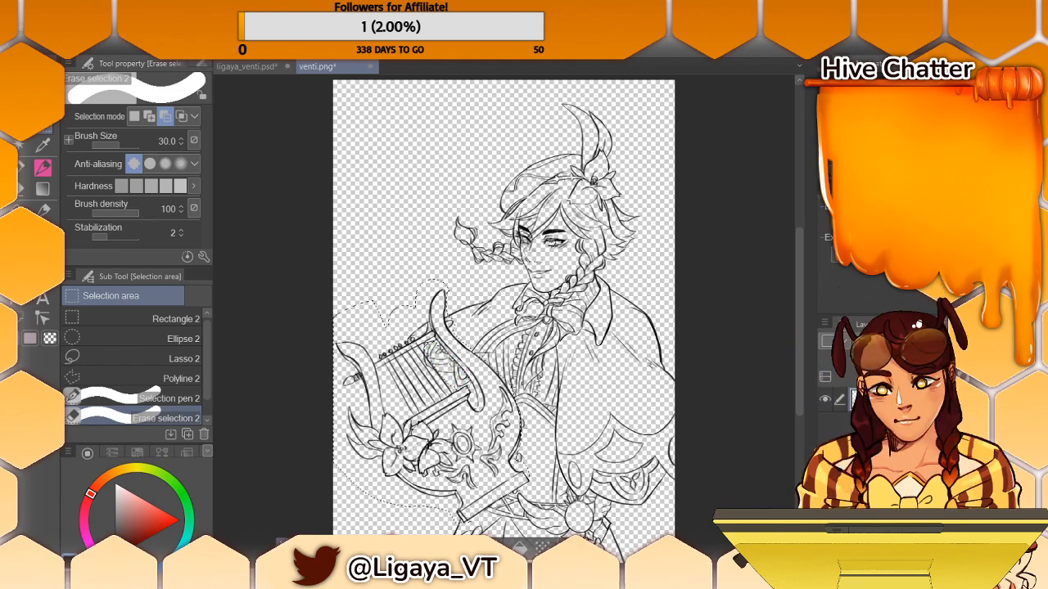
- Trim the selection closely along the last string and around the clothing inside the lyre's frame
{"action": "key", "text": "ctrl+plus"}
{"action": "key", "text": "ctrl+plus"}
{"action": "key", "text": "ctrl+plus"}
{"action": "key", "text": "ctrl+plus"}
{"action": "key", "text": "ctrl+minus"}
{"action": "key", "text": "ctrl+minus"}
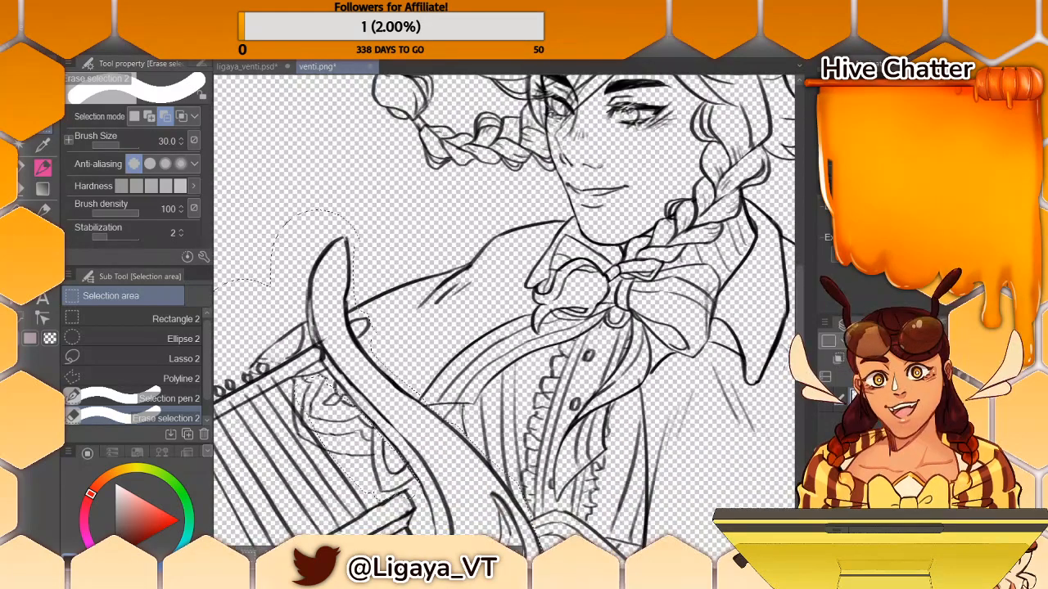
{"action": "mouse_move", "coordinate": [295, 383]}
{"action": "left_mouse_down"}
{"action": "mouse_move", "coordinate": [328, 381]}
{"action": "mouse_move", "coordinate": [353, 408]}
{"action": "left_mouse_up"}
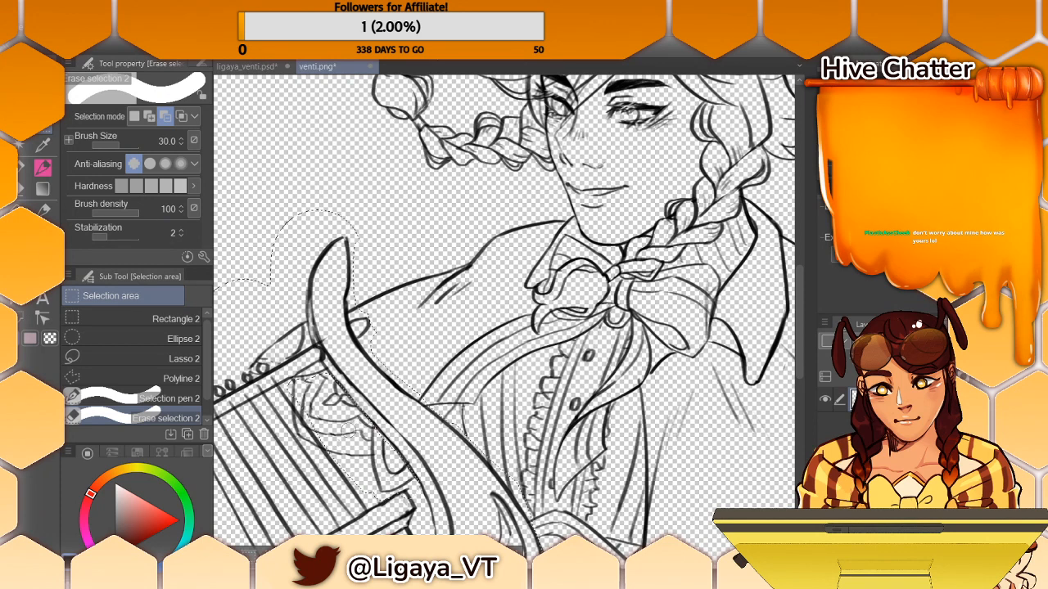
{"action": "left_click_drag", "start_coordinate": [285, 398], "coordinate": [334, 476]}
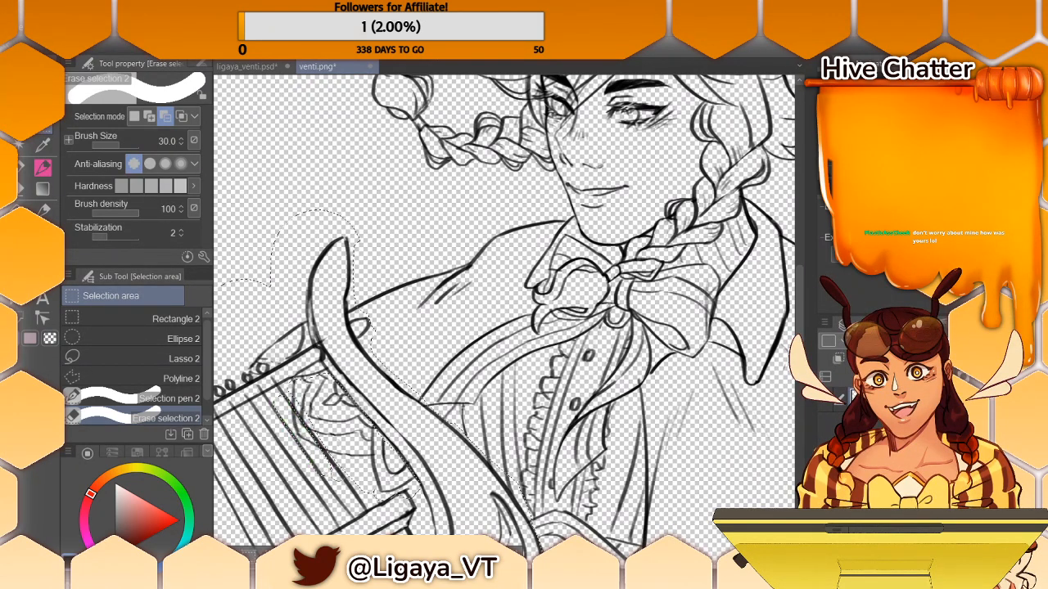
- Set the Erase selection brush size to 5.9 and remove the pointed clothing shape above the lyre's tuning pegs from the selection
{"action": "left_click", "coordinate": [111, 145]}
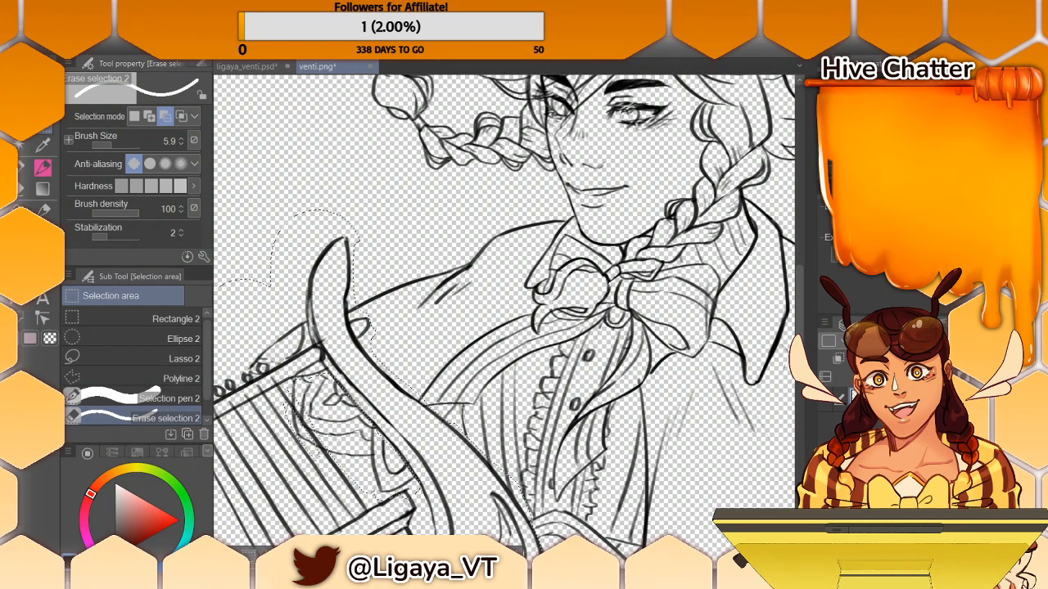
{"action": "mouse_move", "coordinate": [295, 311]}
{"action": "left_mouse_down"}
{"action": "mouse_move", "coordinate": [296, 332]}
{"action": "mouse_move", "coordinate": [301, 316]}
{"action": "mouse_move", "coordinate": [304, 328]}
{"action": "mouse_move", "coordinate": [257, 362]}
{"action": "left_mouse_up"}
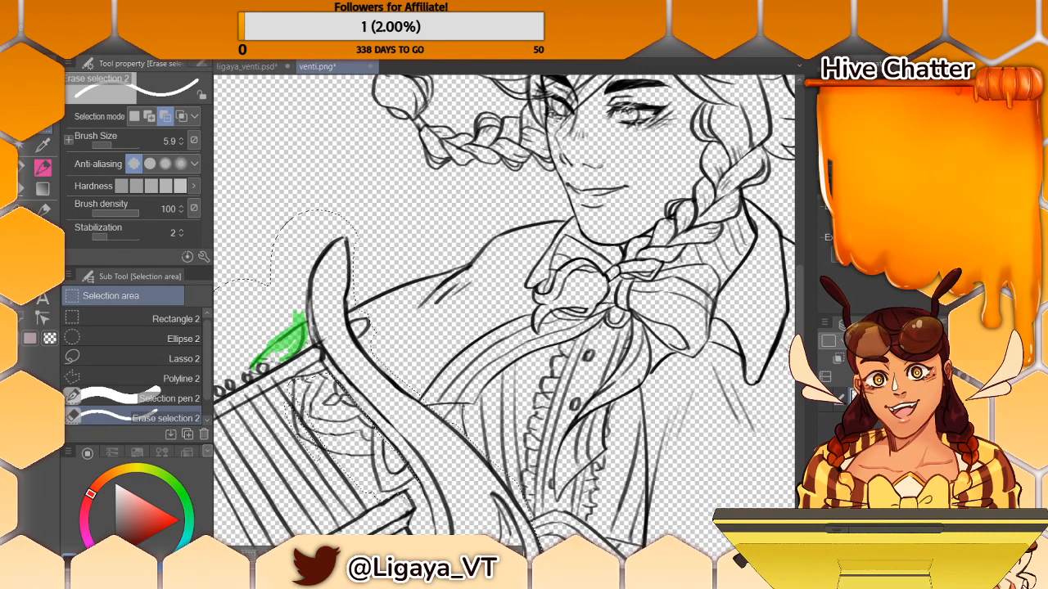
{"action": "mouse_move", "coordinate": [260, 360]}
{"action": "left_mouse_down"}
{"action": "mouse_move", "coordinate": [282, 347]}
{"action": "mouse_move", "coordinate": [267, 354]}
{"action": "left_mouse_up"}
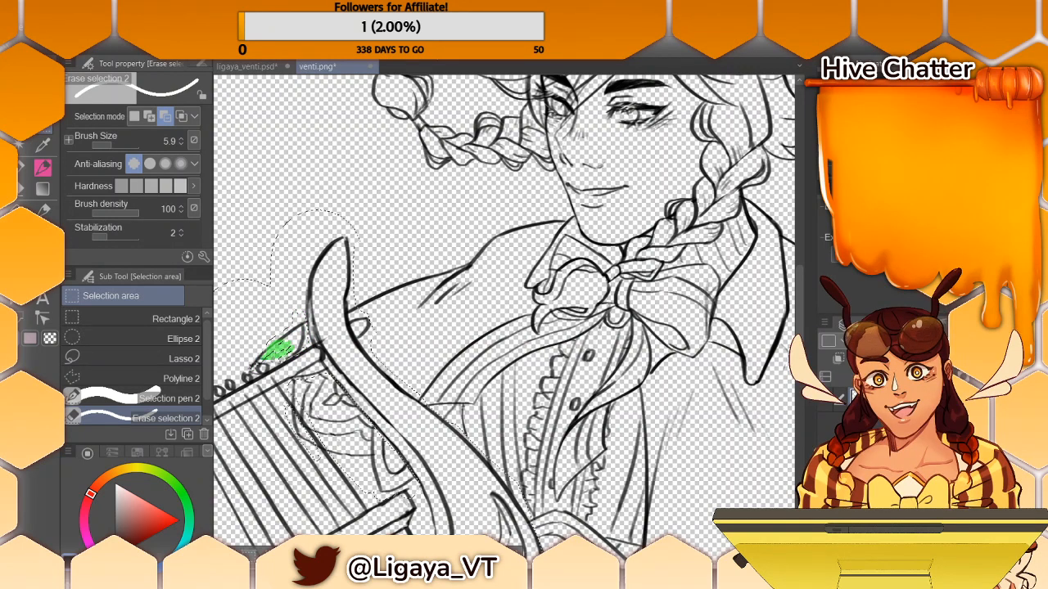
{"action": "left_click_drag", "start_coordinate": [278, 350], "coordinate": [254, 367]}
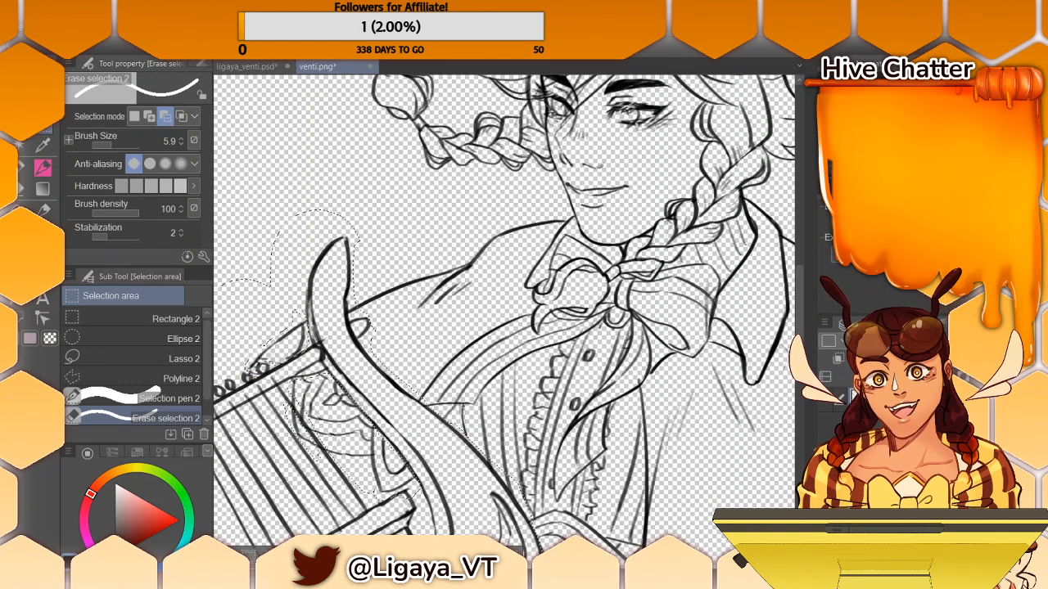
- Remove the small oval beside the lyre's lower curved side from the selection with Erase selection
{"action": "mouse_move", "coordinate": [459, 327]}
{"action": "left_mouse_down"}
{"action": "mouse_move", "coordinate": [491, 327]}
{"action": "mouse_move", "coordinate": [483, 340]}
{"action": "mouse_move", "coordinate": [486, 190]}
{"action": "left_mouse_up"}
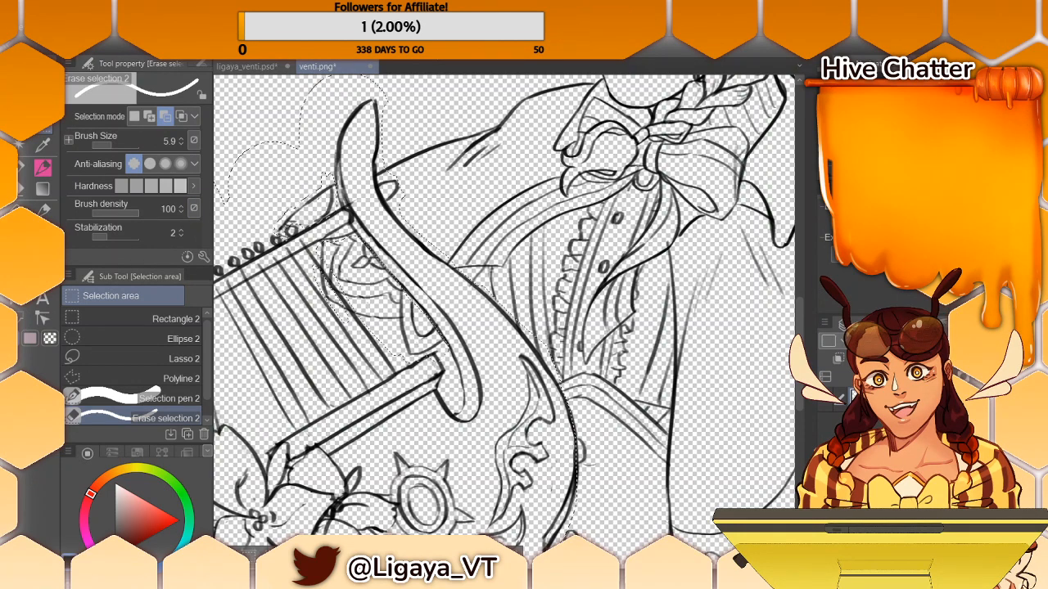
{"action": "left_click_drag", "start_coordinate": [798, 311], "coordinate": [800, 335]}
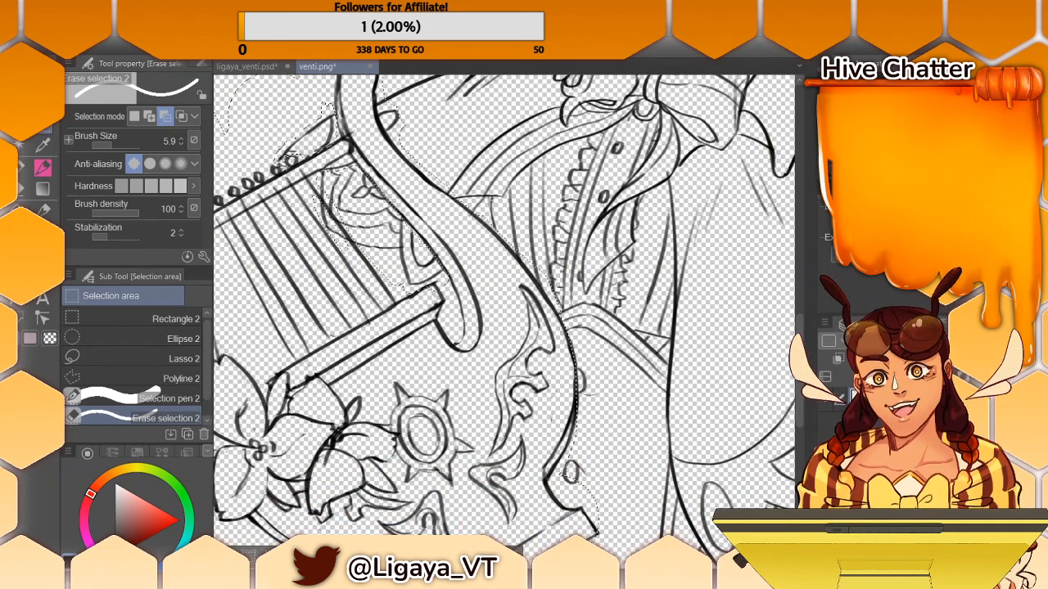
{"action": "left_click", "coordinate": [168, 397]}
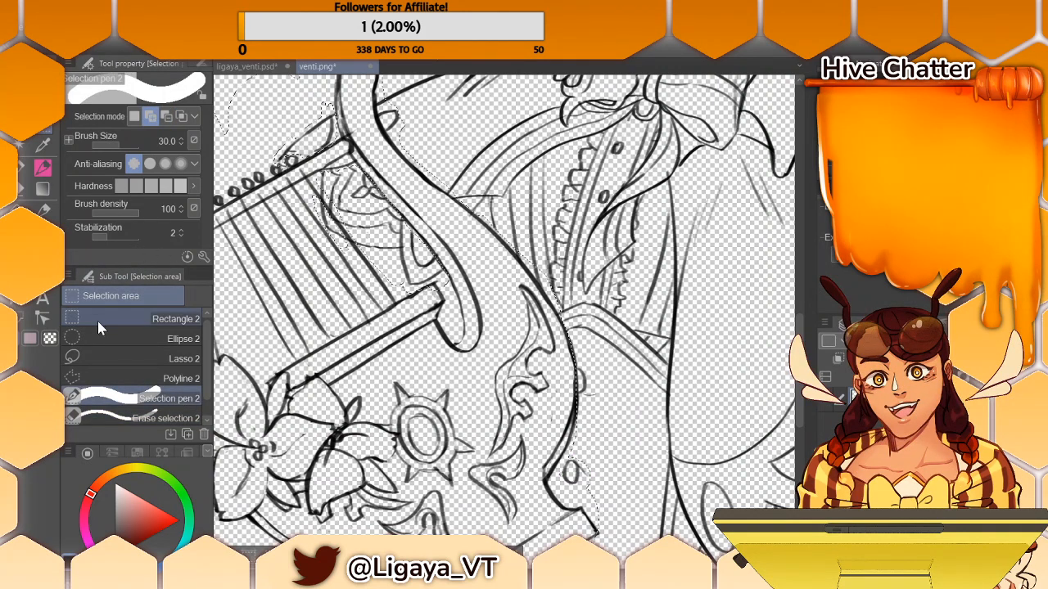
{"action": "left_click", "coordinate": [164, 418]}
{"action": "left_click_drag", "start_coordinate": [576, 468], "coordinate": [574, 472]}
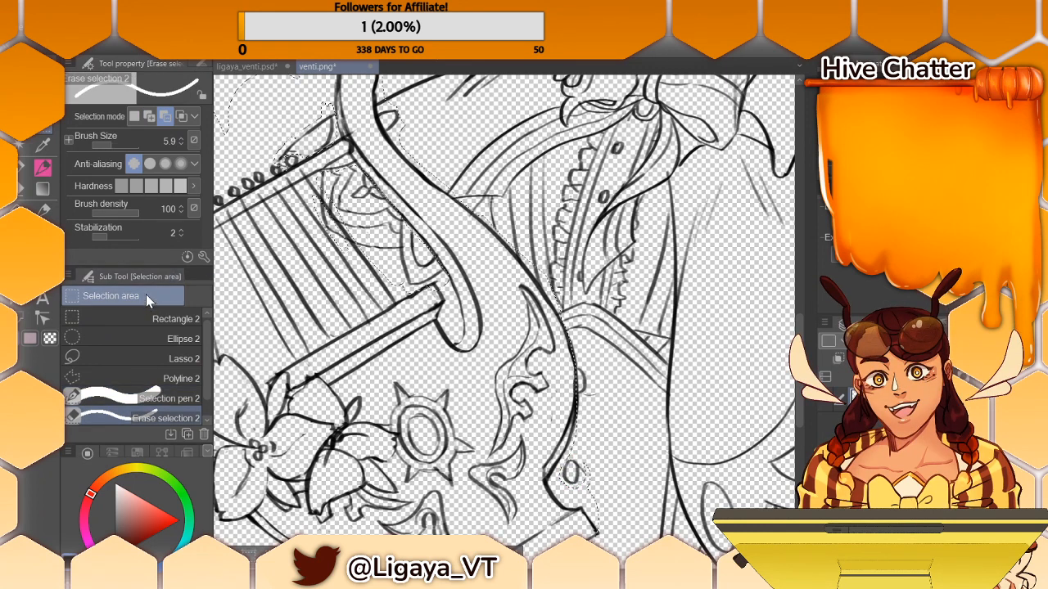
- Fill in the selection along the outer curved edge of the lyre's body with the Selection pen
{"action": "left_click", "coordinate": [157, 396]}
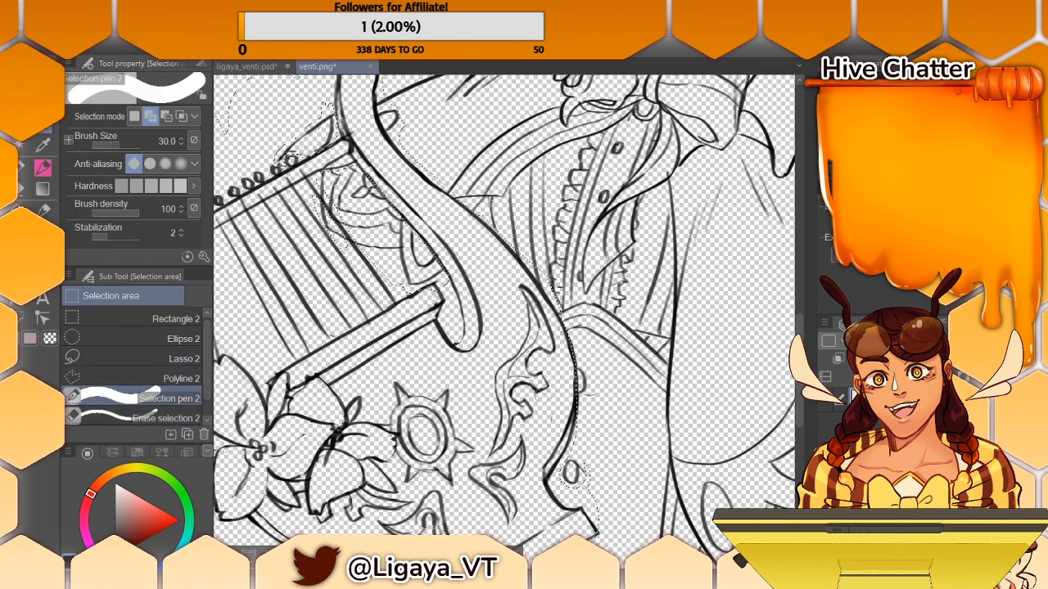
{"action": "mouse_move", "coordinate": [559, 341]}
{"action": "left_mouse_down"}
{"action": "mouse_move", "coordinate": [561, 406]}
{"action": "mouse_move", "coordinate": [565, 358]}
{"action": "left_mouse_up"}
{"action": "left_click_drag", "start_coordinate": [567, 414], "coordinate": [567, 416]}
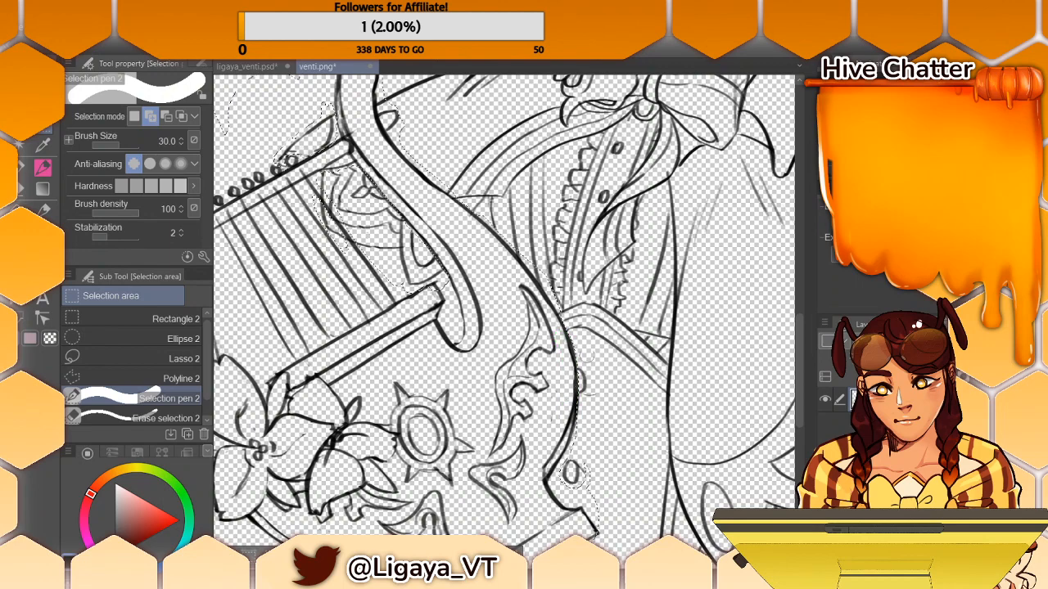
- Try to trim the selection beneath the lyre's base with Erase selection at brush size 30.0
{"action": "left_click_drag", "start_coordinate": [801, 353], "coordinate": [800, 373]}
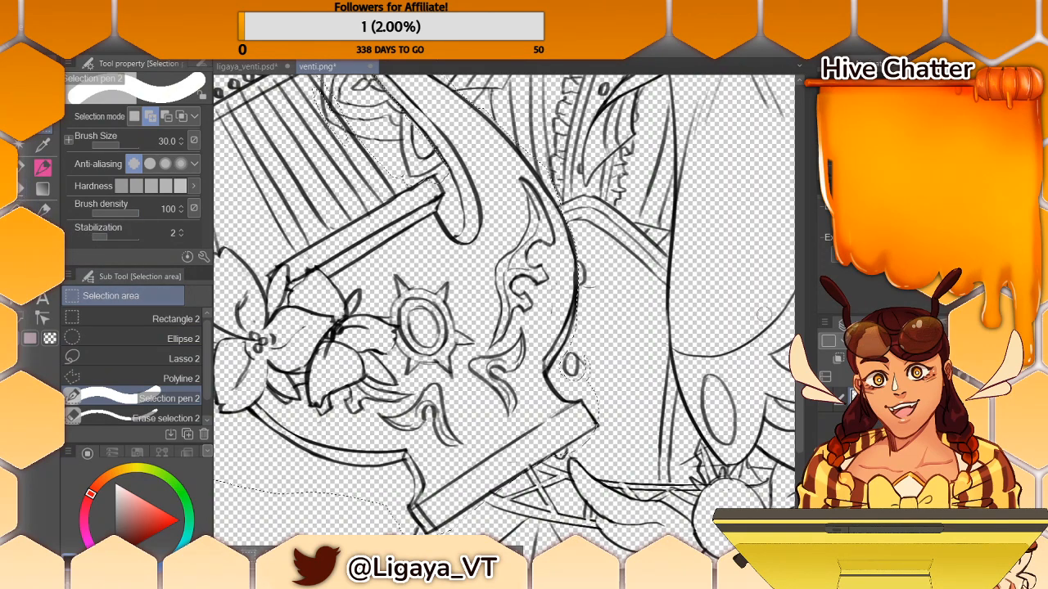
{"action": "left_click_drag", "start_coordinate": [801, 396], "coordinate": [800, 410]}
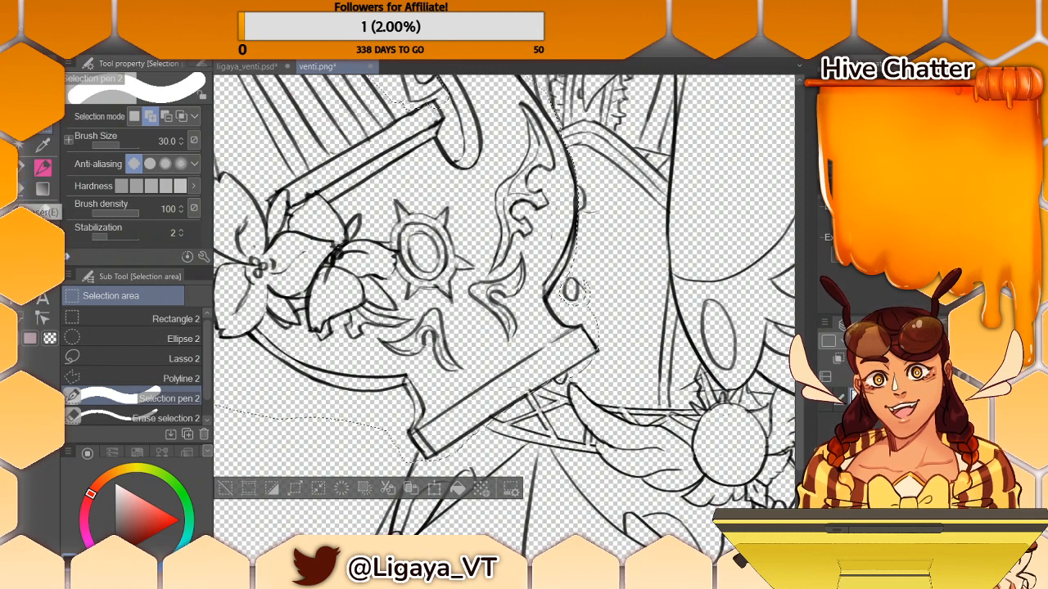
{"action": "left_click", "coordinate": [25, 172]}
{"action": "left_click", "coordinate": [23, 188]}
{"action": "left_click", "coordinate": [21, 169]}
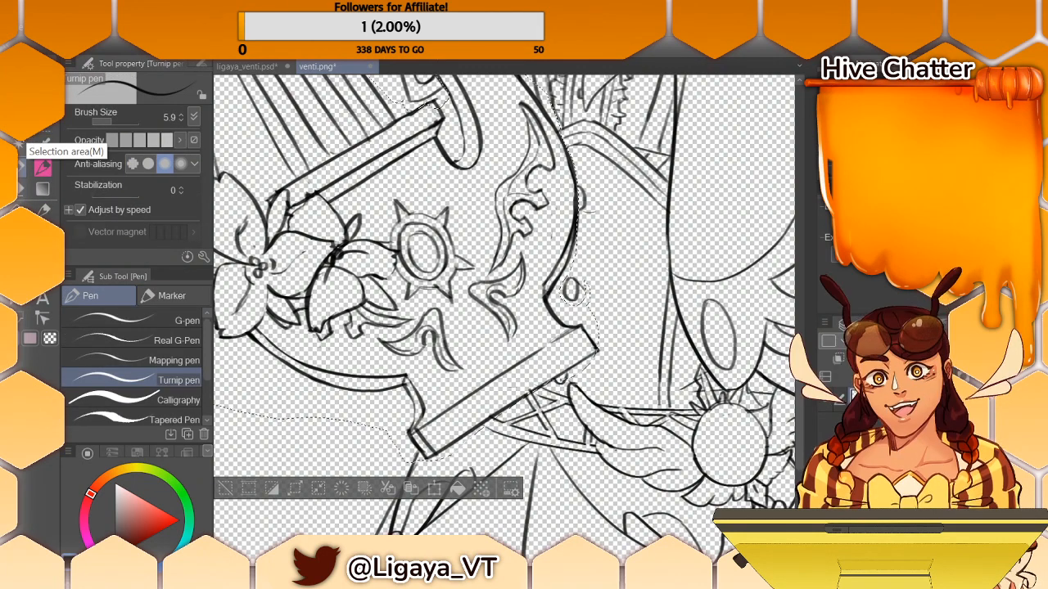
{"action": "left_click", "coordinate": [26, 144]}
{"action": "left_click", "coordinate": [168, 418]}
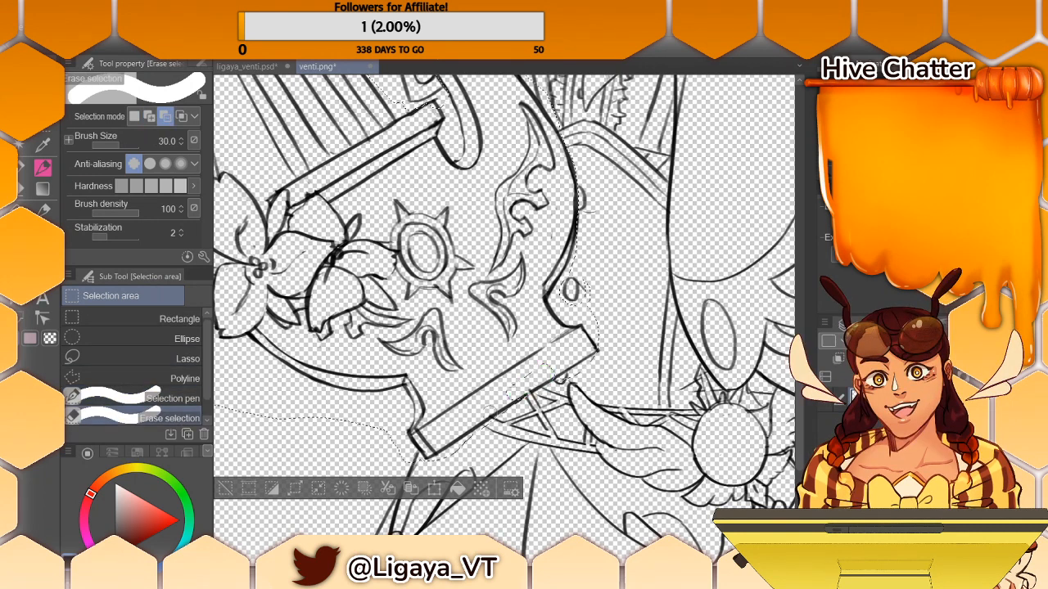
{"action": "key", "text": "ctrl+z"}
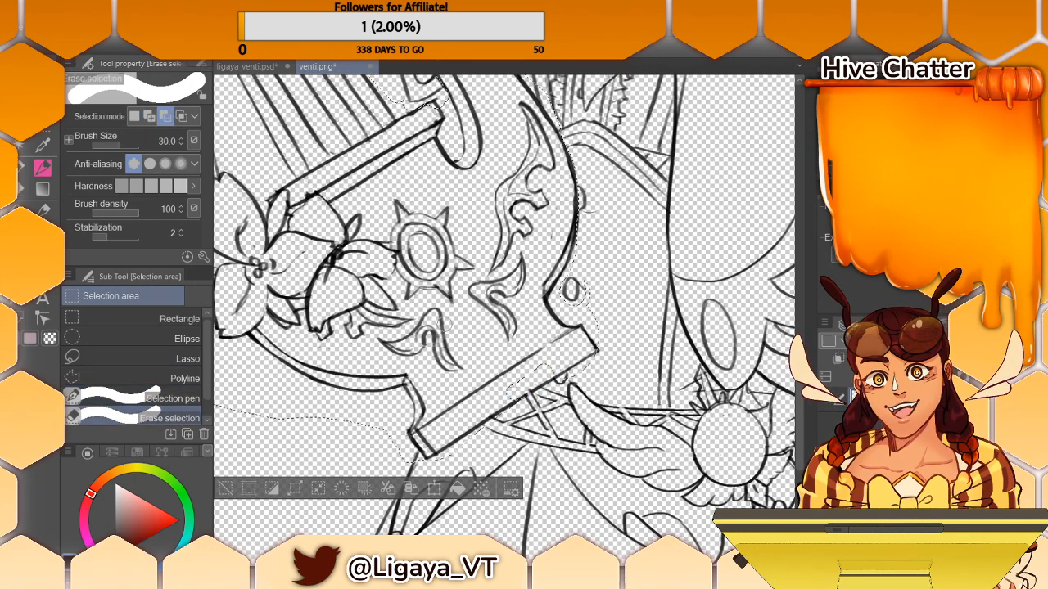
- Add the base's outer corner to the selection with the Selection pen, and trim the excess around its opposite corner and underside
{"action": "left_click", "coordinate": [43, 133]}
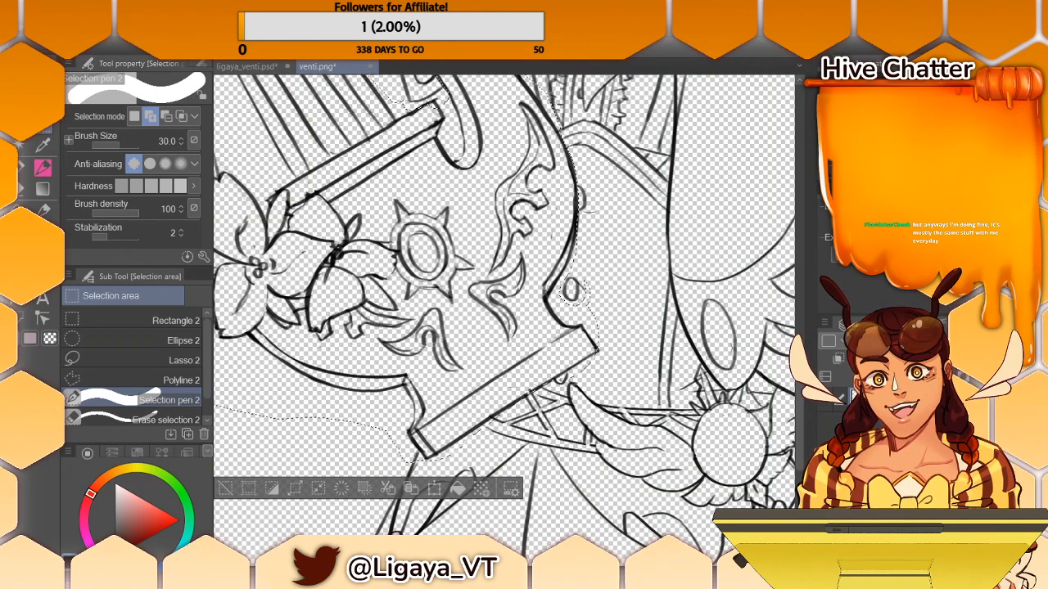
{"action": "left_click_drag", "start_coordinate": [596, 339], "coordinate": [604, 360]}
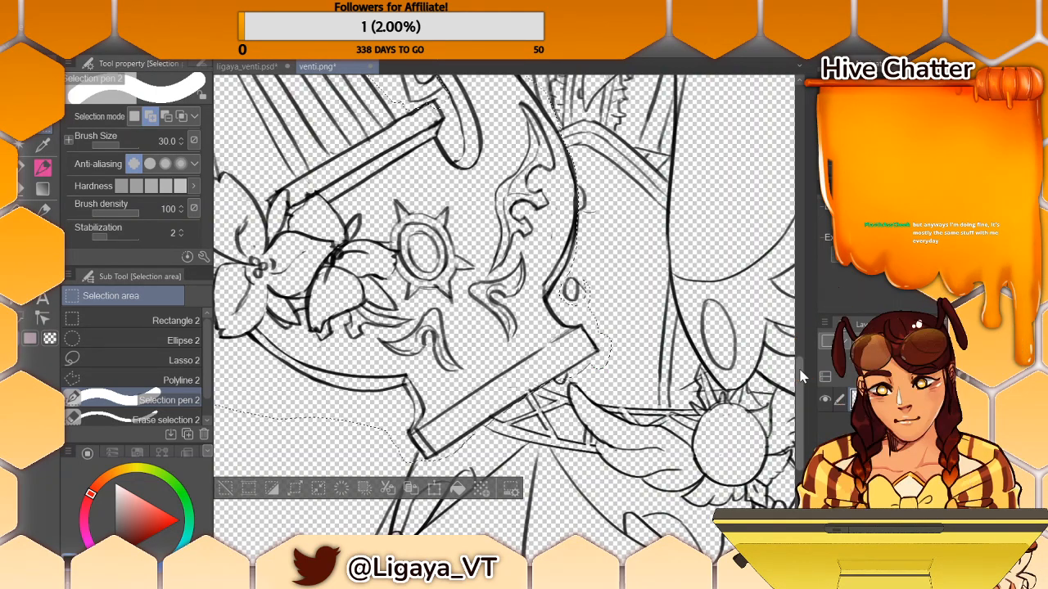
{"action": "scroll", "coordinate": [801, 376], "scroll_direction": "down", "scroll_amount": 2}
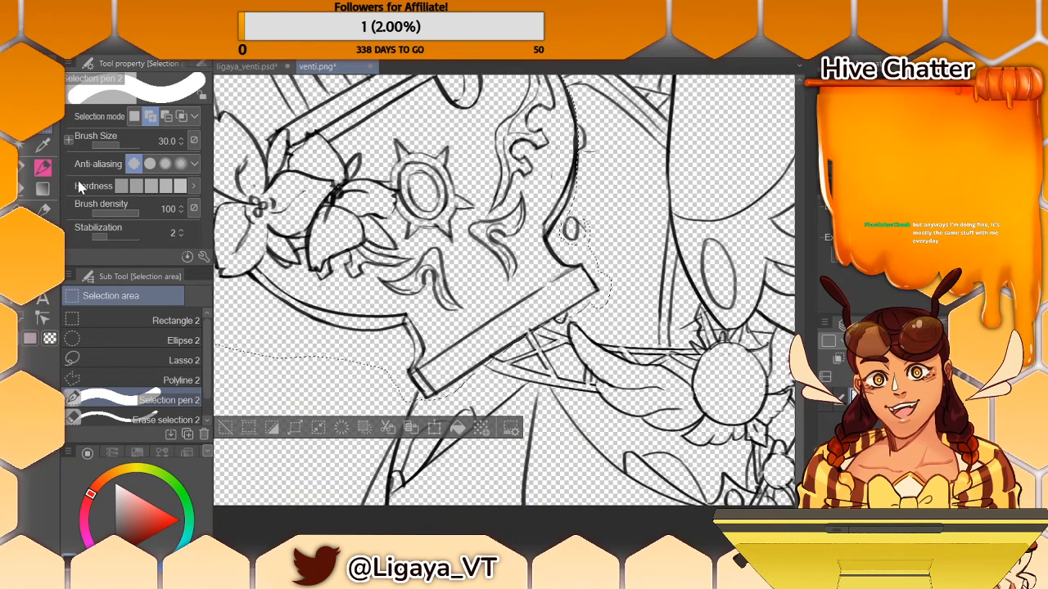
{"action": "left_click", "coordinate": [106, 417]}
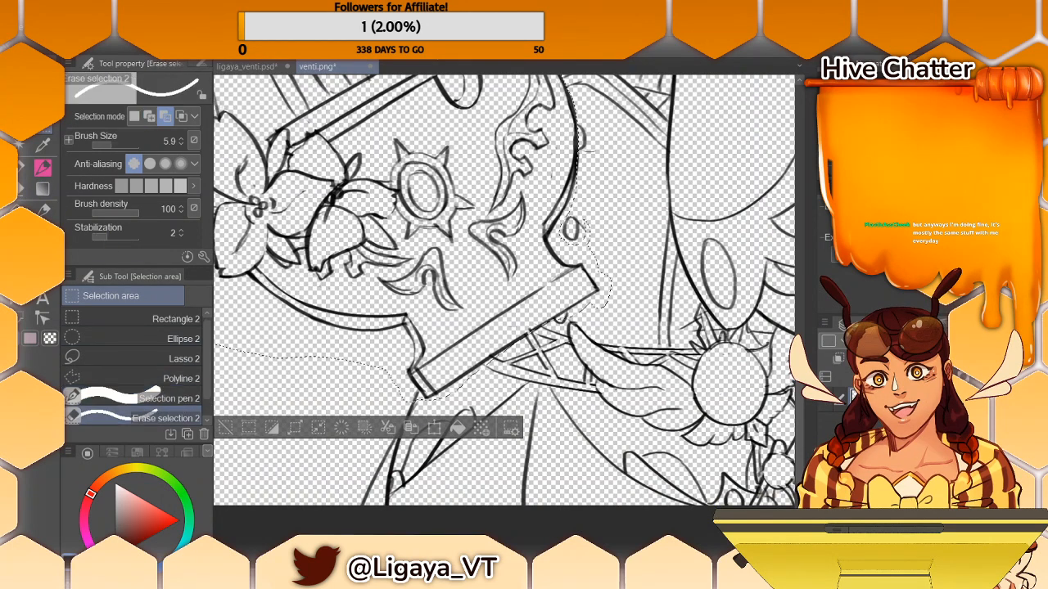
{"action": "left_click_drag", "start_coordinate": [408, 379], "coordinate": [416, 401]}
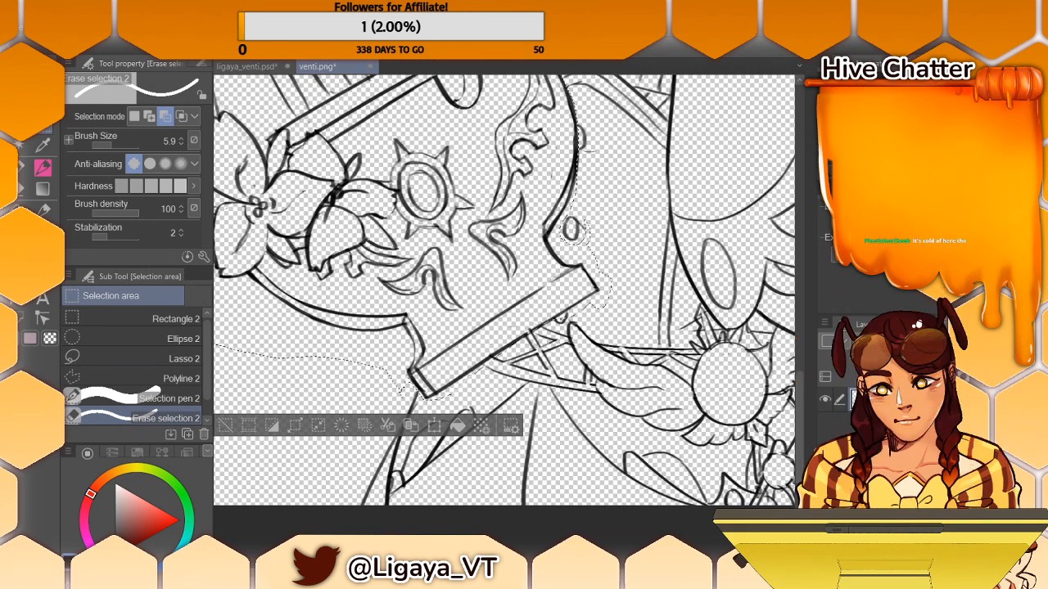
{"action": "left_click_drag", "start_coordinate": [578, 311], "coordinate": [544, 325]}
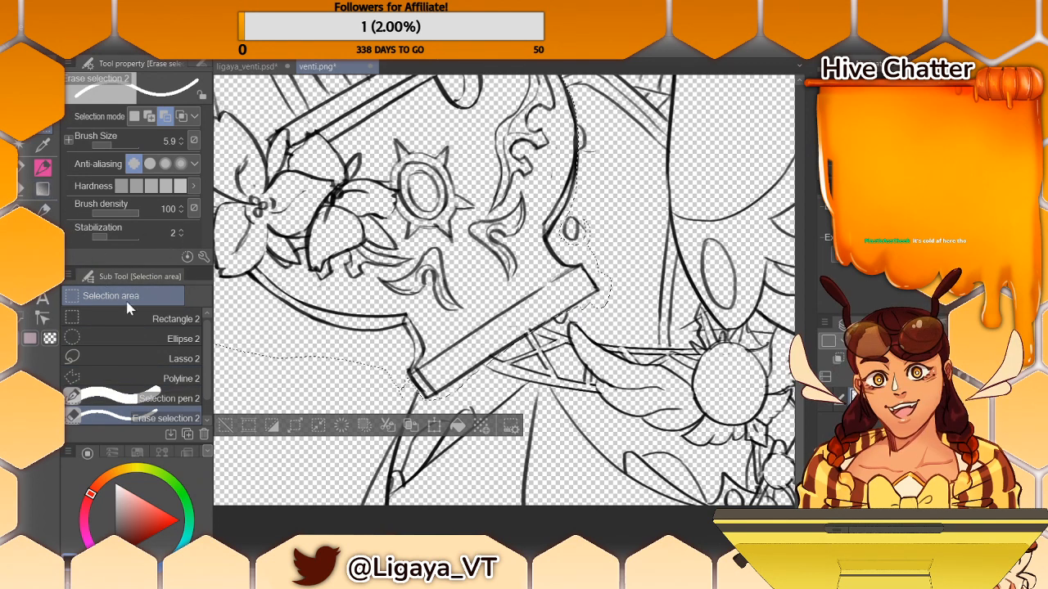
- Set the Selection pen's brush size to 5.3 and add the inner edge of the lyre's curved arm to the selection
{"action": "left_click", "coordinate": [168, 398]}
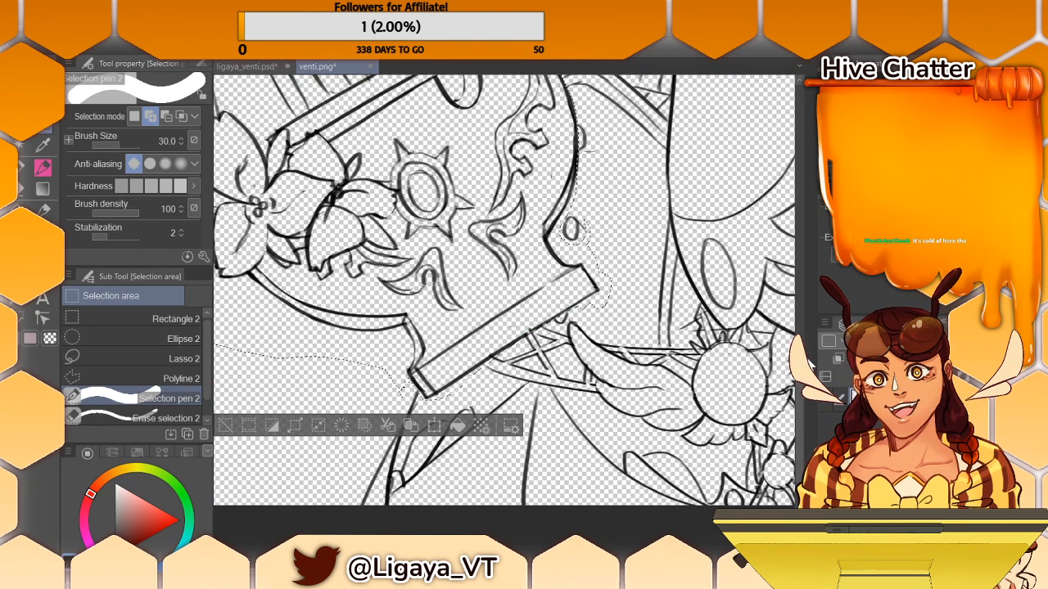
{"action": "left_click_drag", "start_coordinate": [800, 401], "coordinate": [800, 374]}
{"action": "scroll", "coordinate": [807, 329], "scroll_direction": "up", "scroll_amount": 5}
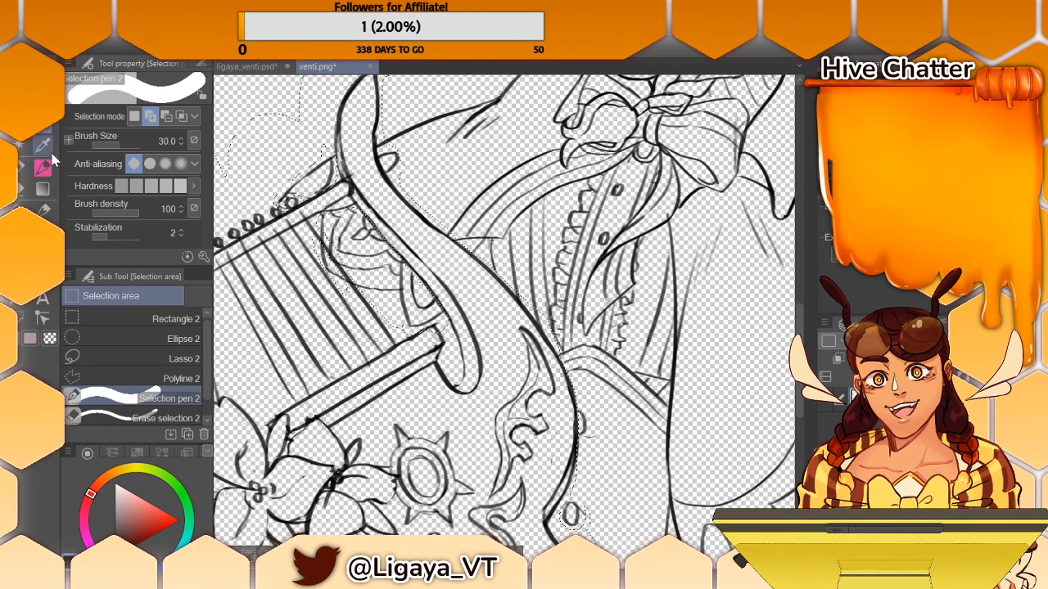
{"action": "left_click", "coordinate": [112, 145]}
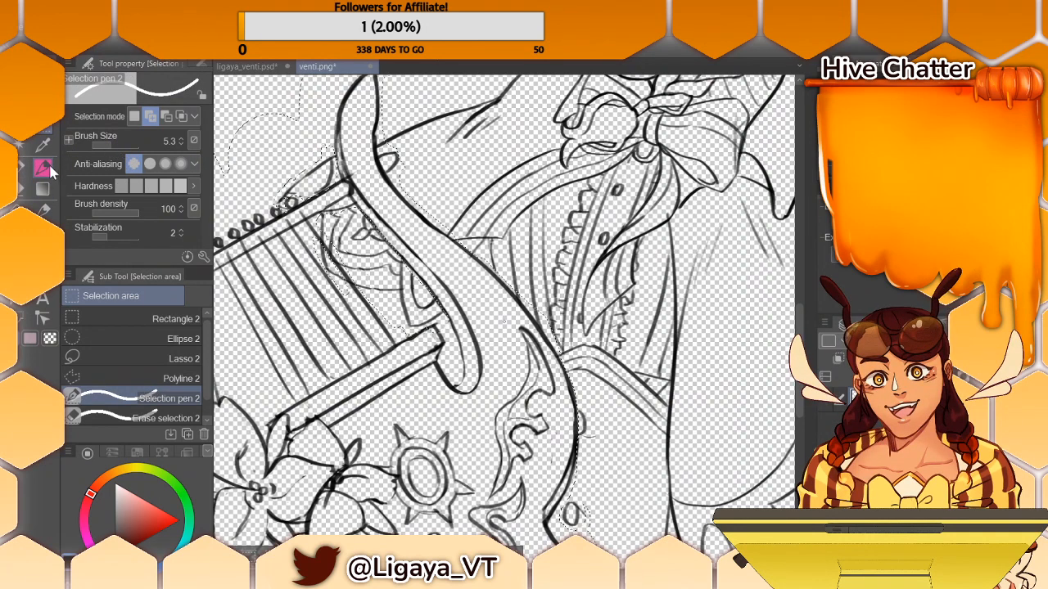
{"action": "left_click", "coordinate": [23, 131]}
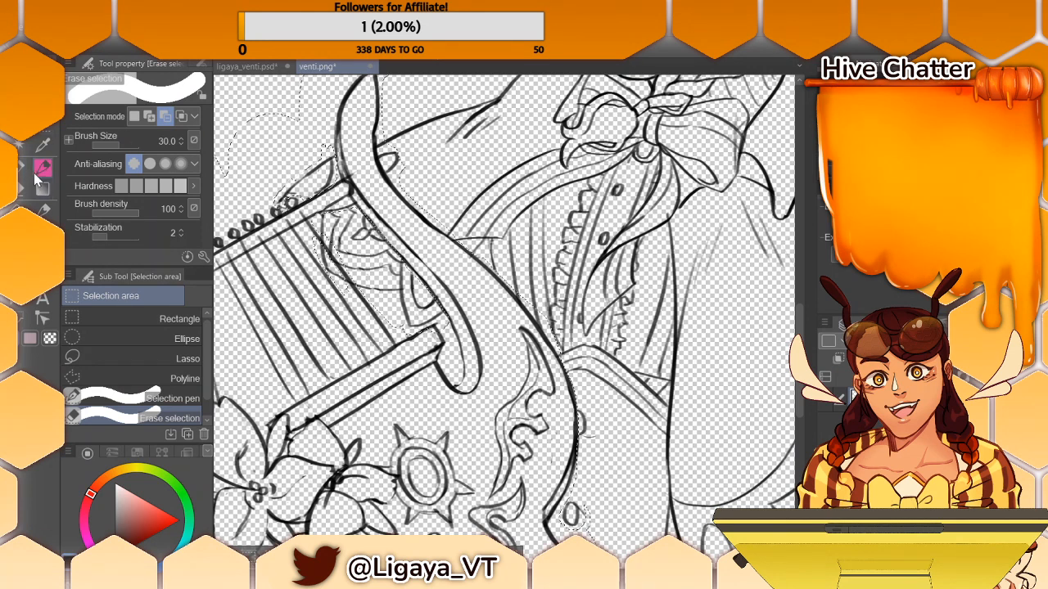
{"action": "left_click", "coordinate": [46, 130]}
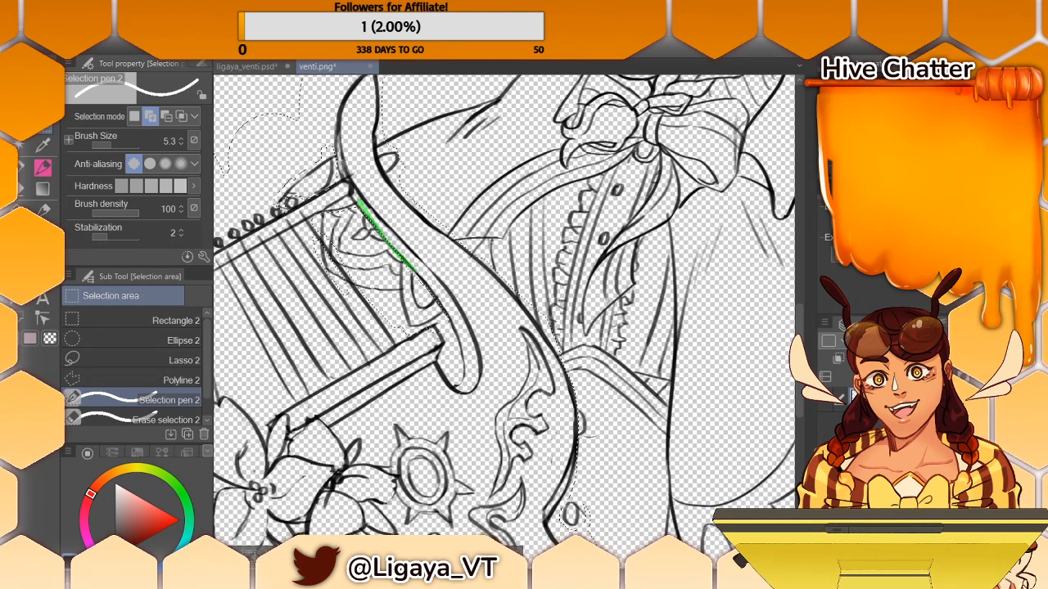
{"action": "left_click_drag", "start_coordinate": [439, 298], "coordinate": [444, 306]}
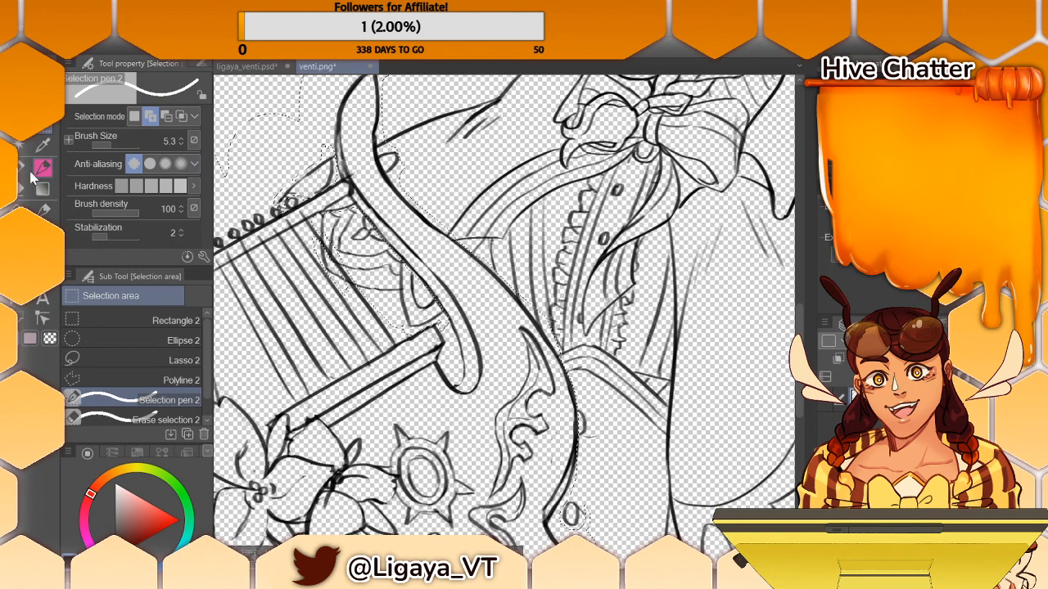
- Set the Erase selection brush size to 2.6 and trim the selection along the underside of the lyre's base
{"action": "left_click", "coordinate": [23, 126]}
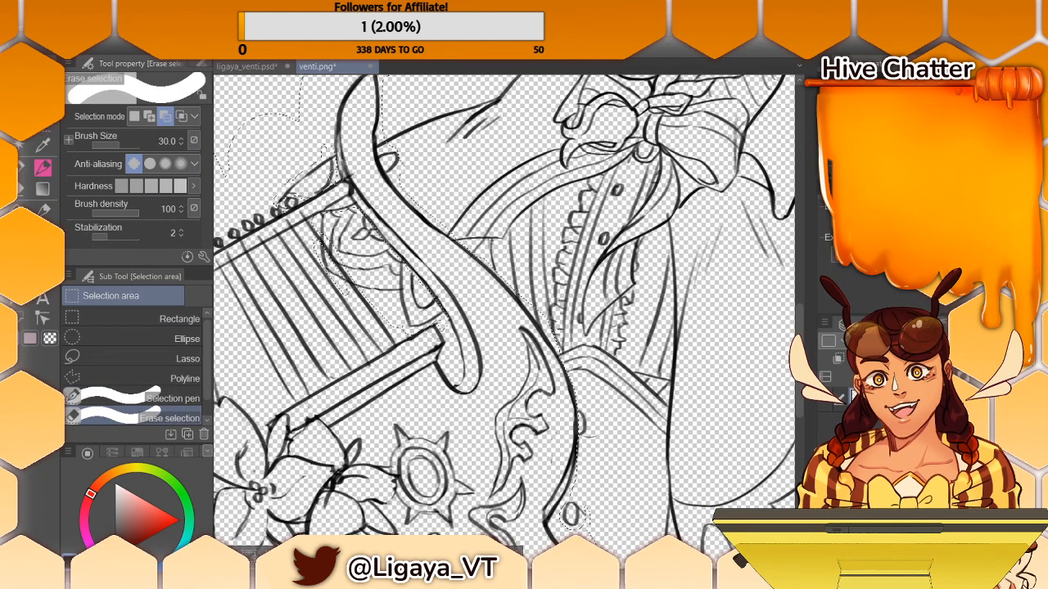
{"action": "left_click", "coordinate": [102, 145]}
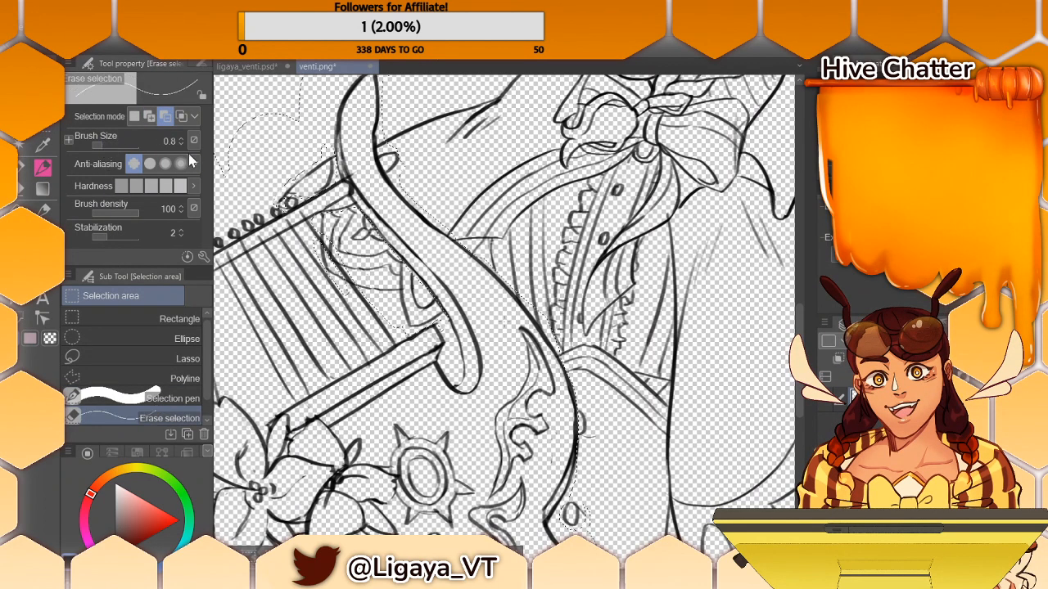
{"action": "left_click", "coordinate": [108, 145]}
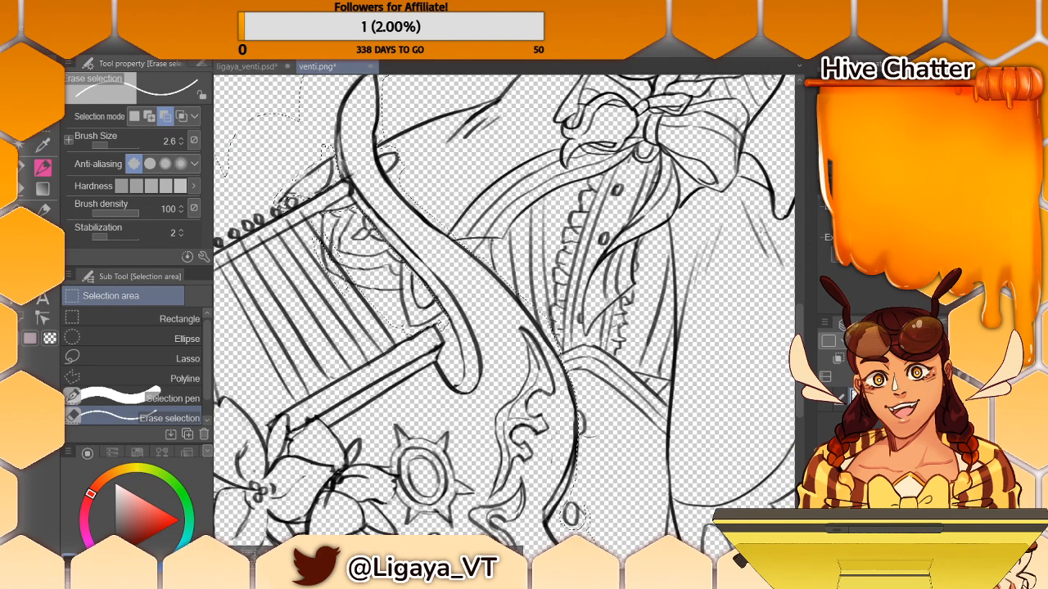
{"action": "scroll", "coordinate": [805, 347], "scroll_direction": "down", "scroll_amount": 3}
{"action": "scroll", "coordinate": [805, 347], "scroll_direction": "down", "scroll_amount": 2}
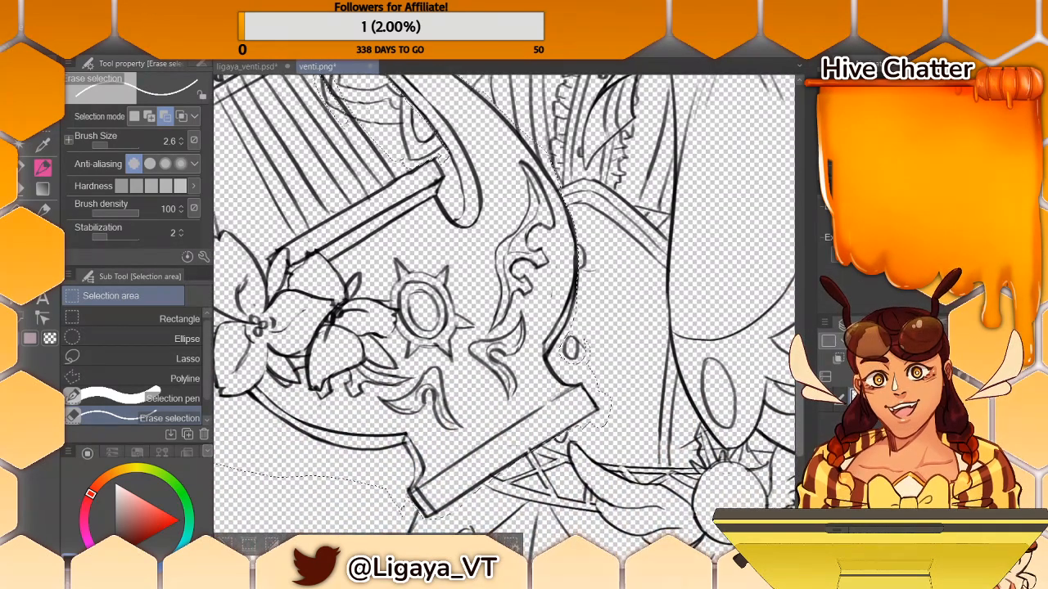
{"action": "scroll", "coordinate": [804, 347], "scroll_direction": "down", "scroll_amount": 2}
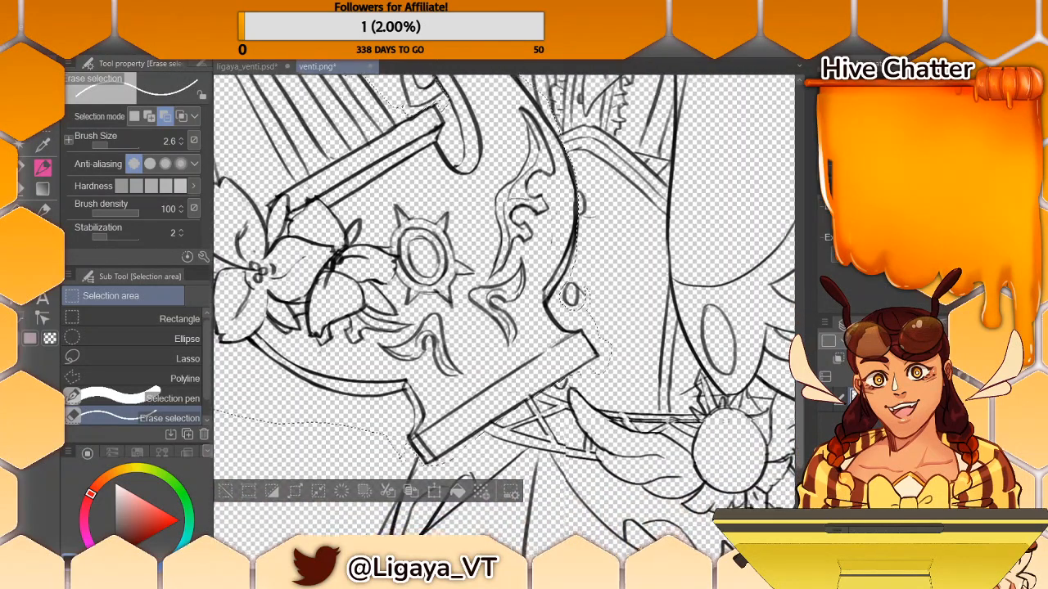
{"action": "scroll", "coordinate": [799, 385], "scroll_direction": "down", "scroll_amount": 1}
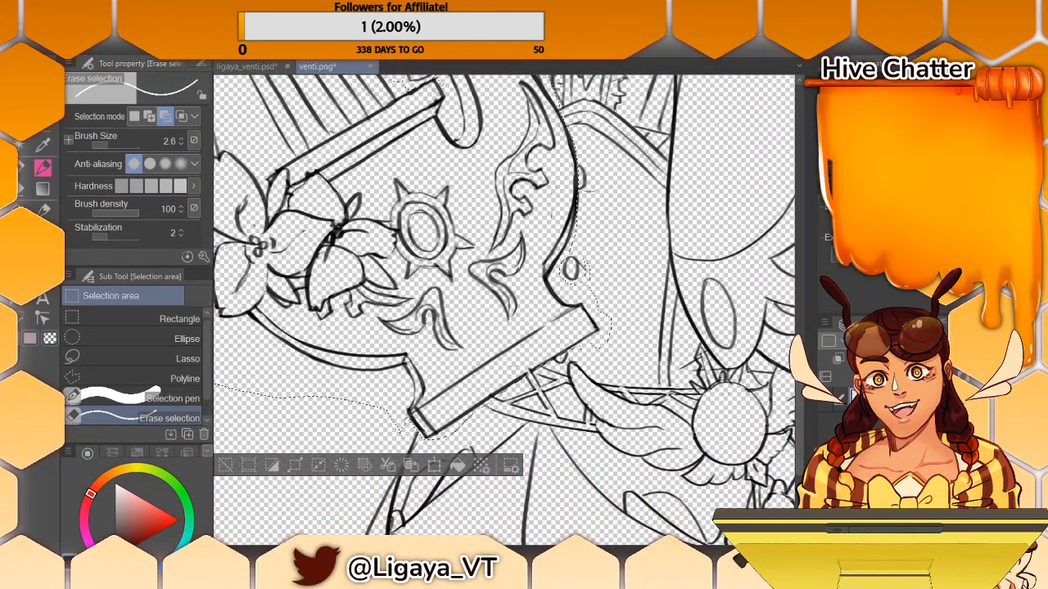
{"action": "left_click", "coordinate": [43, 140]}
{"action": "left_click", "coordinate": [45, 168]}
{"action": "left_click_drag", "start_coordinate": [498, 395], "coordinate": [481, 407]}
{"action": "left_click_drag", "start_coordinate": [503, 394], "coordinate": [481, 407]}
- Set the Erase selection brush size to 16.8 and trim the excess selection beside the small ring along the lyre's outer curved arm
{"action": "left_click", "coordinate": [119, 146]}
{"action": "left_click_drag", "start_coordinate": [119, 146], "coordinate": [116, 146]}
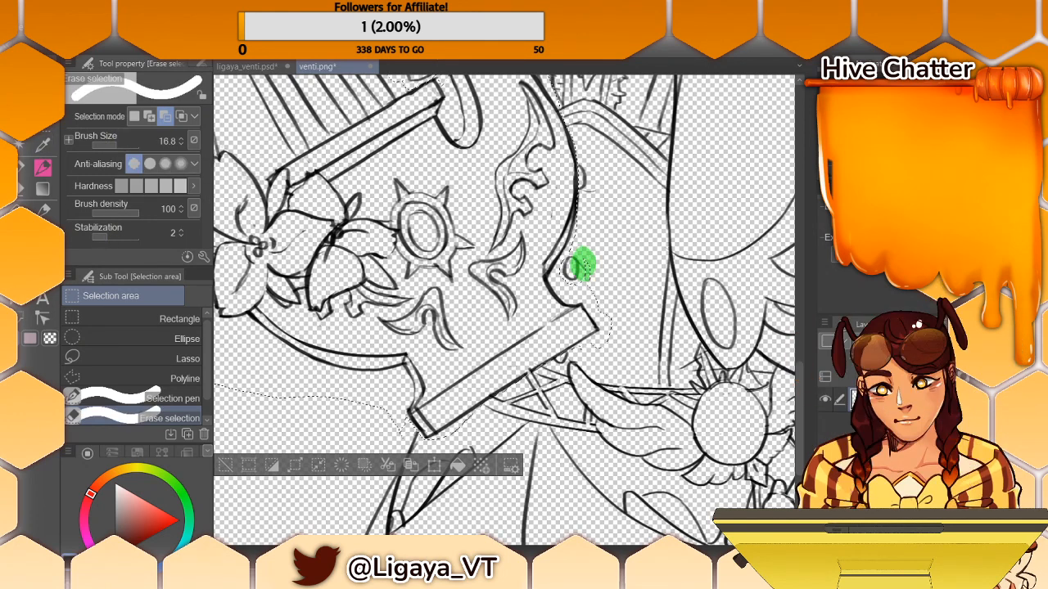
{"action": "left_click_drag", "start_coordinate": [799, 374], "coordinate": [800, 351]}
{"action": "left_click_drag", "start_coordinate": [499, 550], "coordinate": [437, 550]}
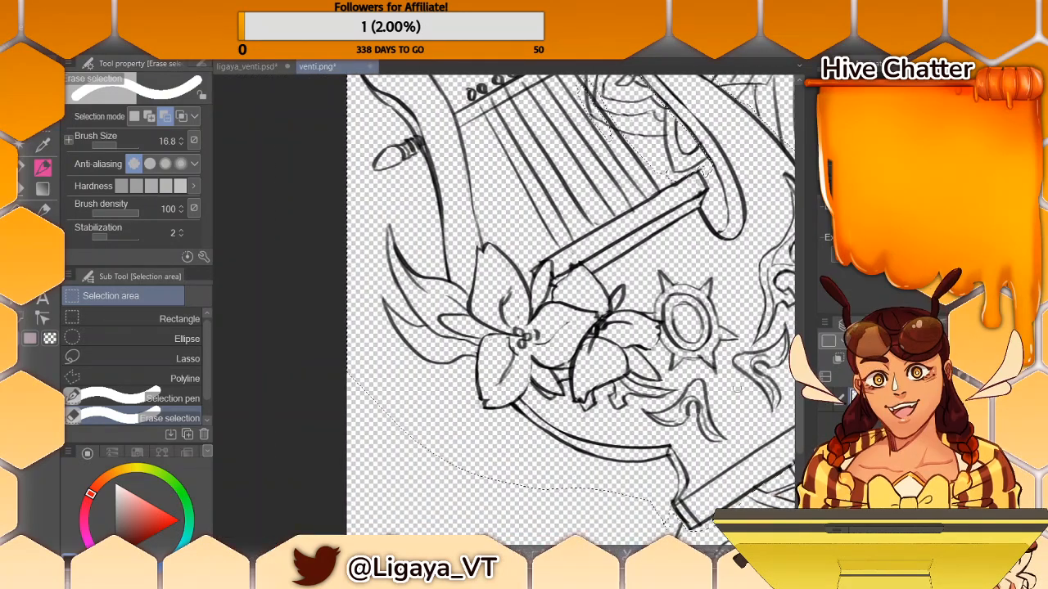
{"action": "left_click_drag", "start_coordinate": [801, 365], "coordinate": [811, 319]}
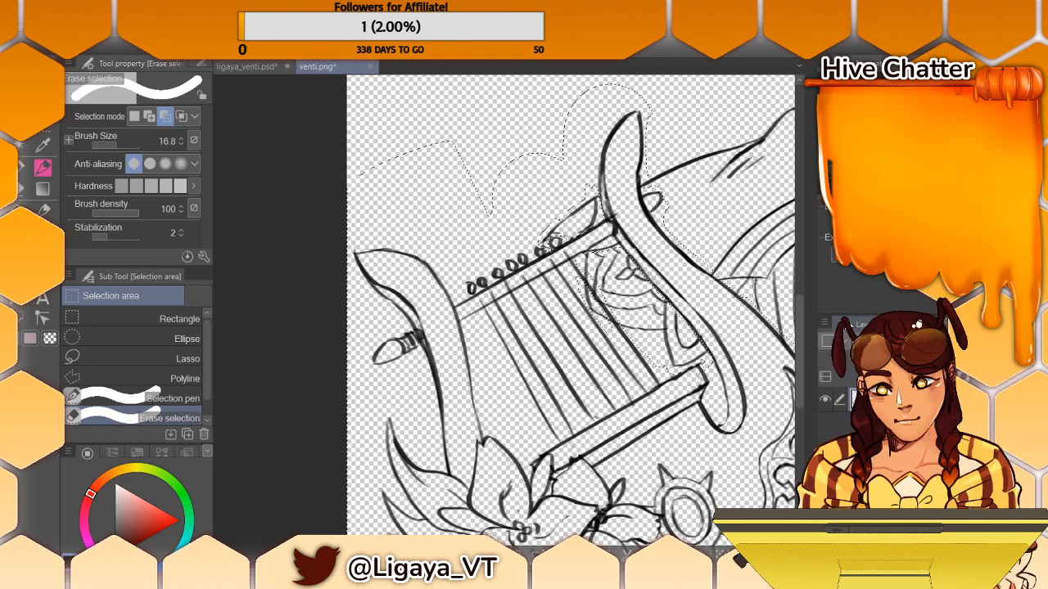
- Switch to ligaya_venti.psd and paste the selected lyre line art into the character drawing
{"action": "left_click", "coordinate": [261, 70]}
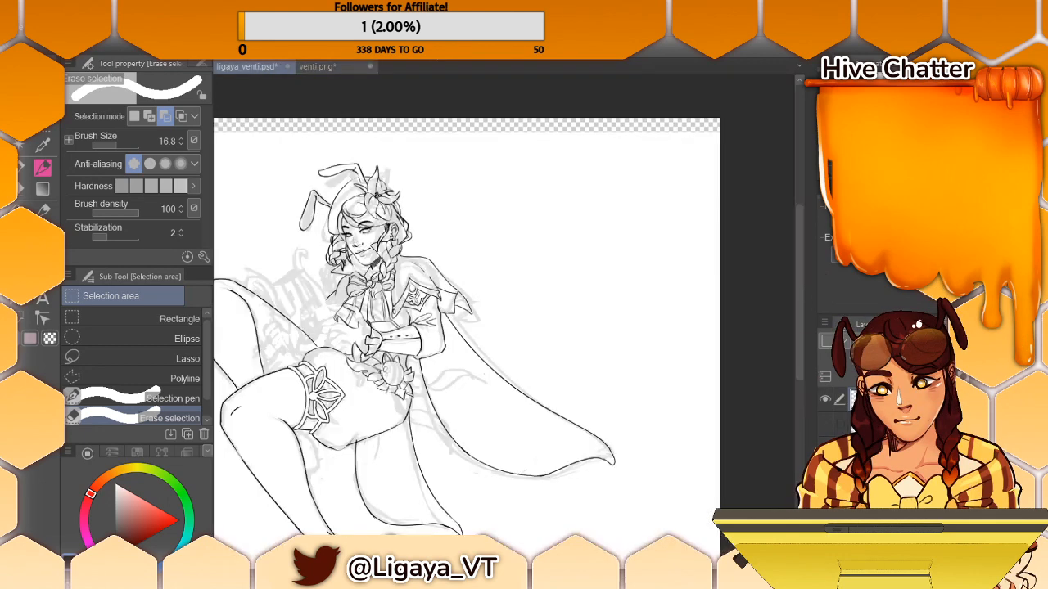
{"action": "left_click", "coordinate": [825, 424]}
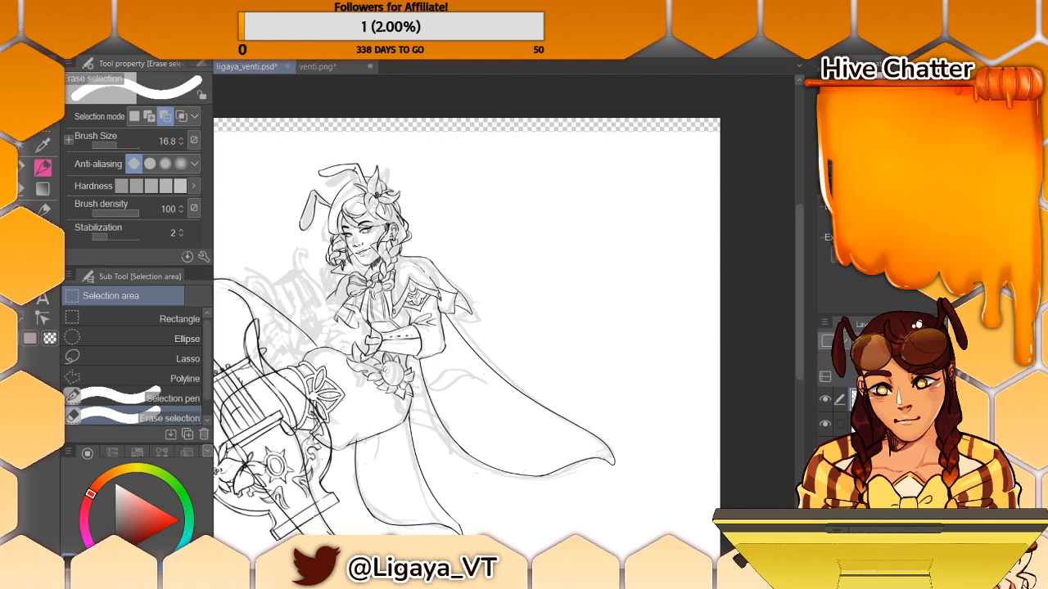
{"action": "left_click_drag", "start_coordinate": [532, 572], "coordinate": [472, 573]}
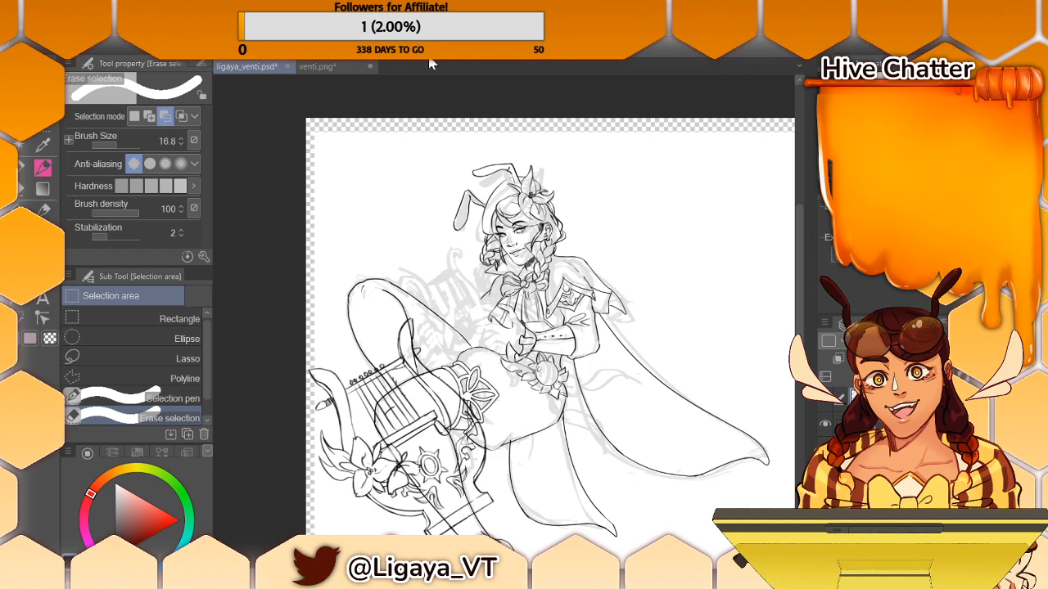
- Scale the pasted lyre proportionally to 57% and place it between the character's raised knee and hands
{"action": "key", "text": "ctrl+t"}
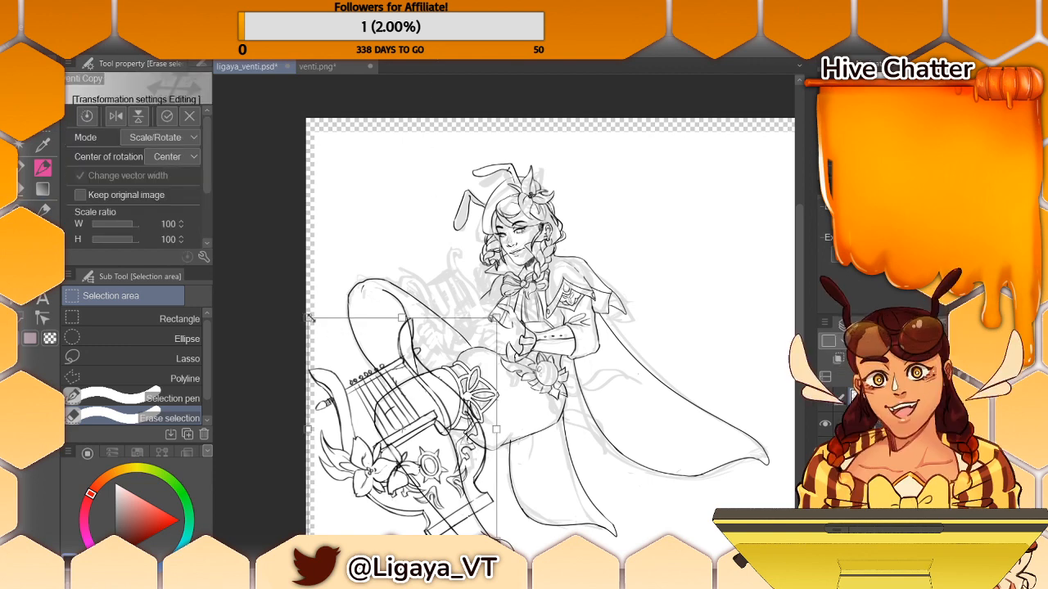
{"action": "left_click_drag", "start_coordinate": [307, 318], "coordinate": [371, 393]}
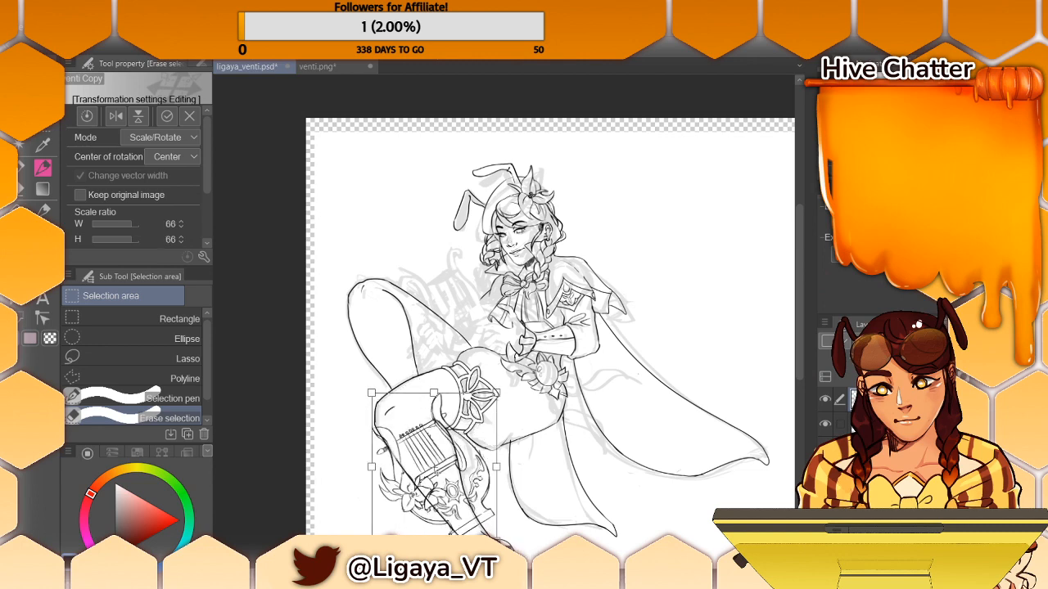
{"action": "left_click_drag", "start_coordinate": [465, 463], "coordinate": [478, 287]}
{"action": "left_click_drag", "start_coordinate": [382, 222], "coordinate": [398, 244]}
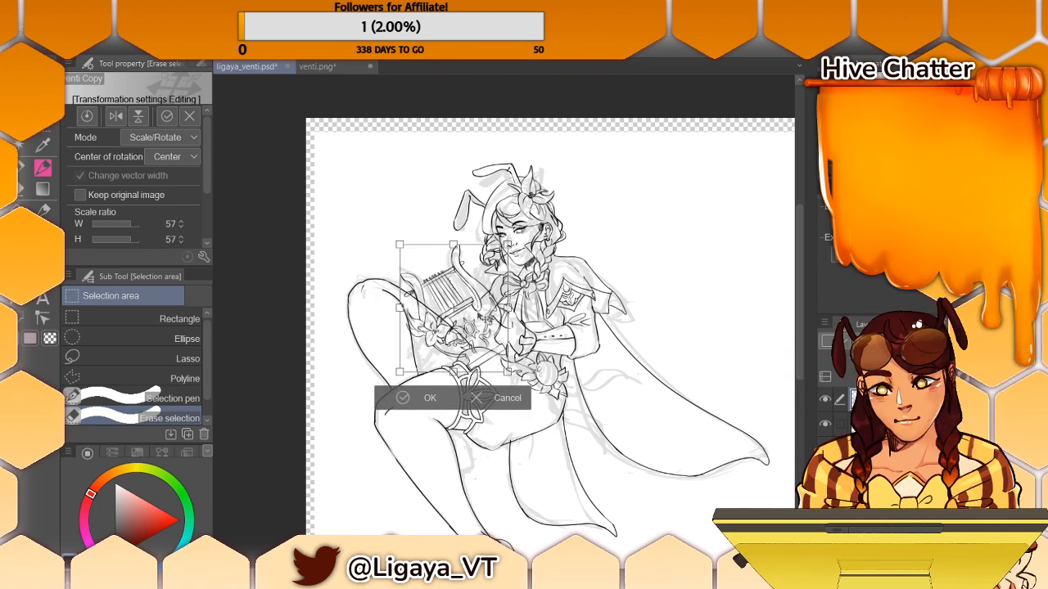
{"action": "left_click_drag", "start_coordinate": [483, 317], "coordinate": [481, 319]}
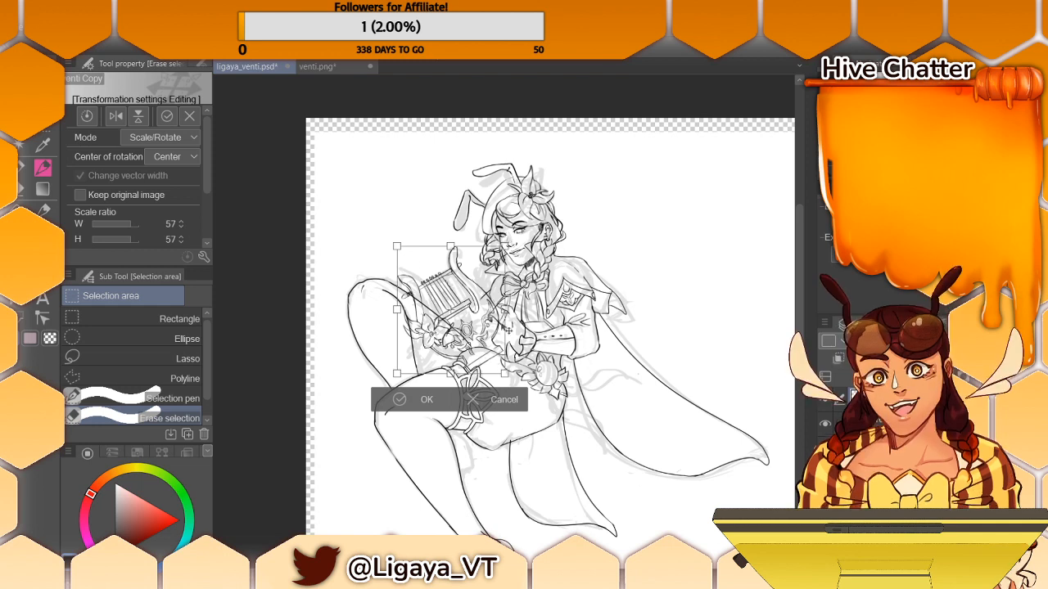
{"action": "left_click", "coordinate": [427, 400]}
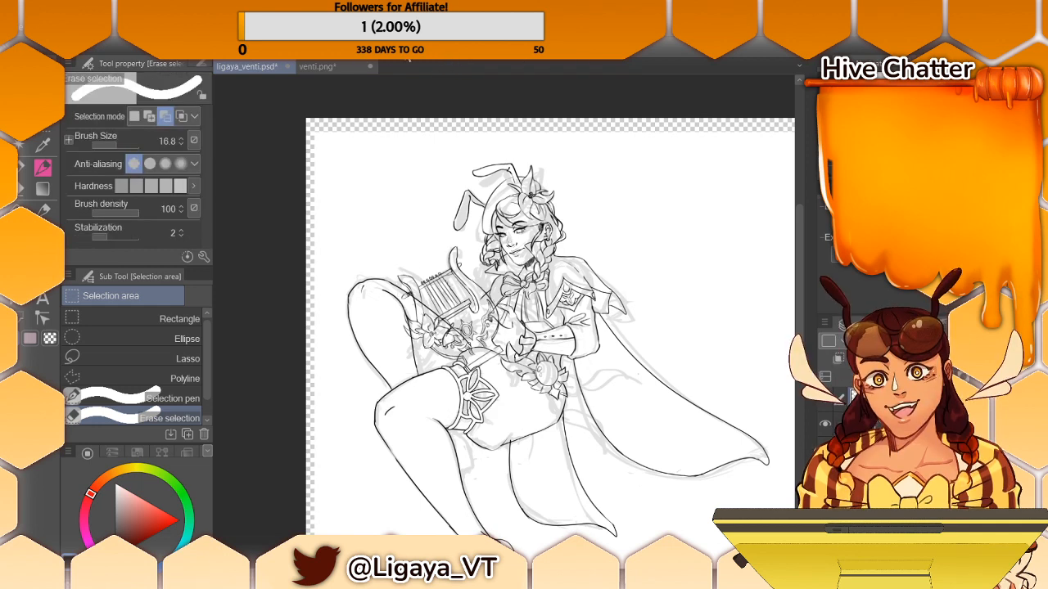
{"action": "key", "text": "ctrl+t"}
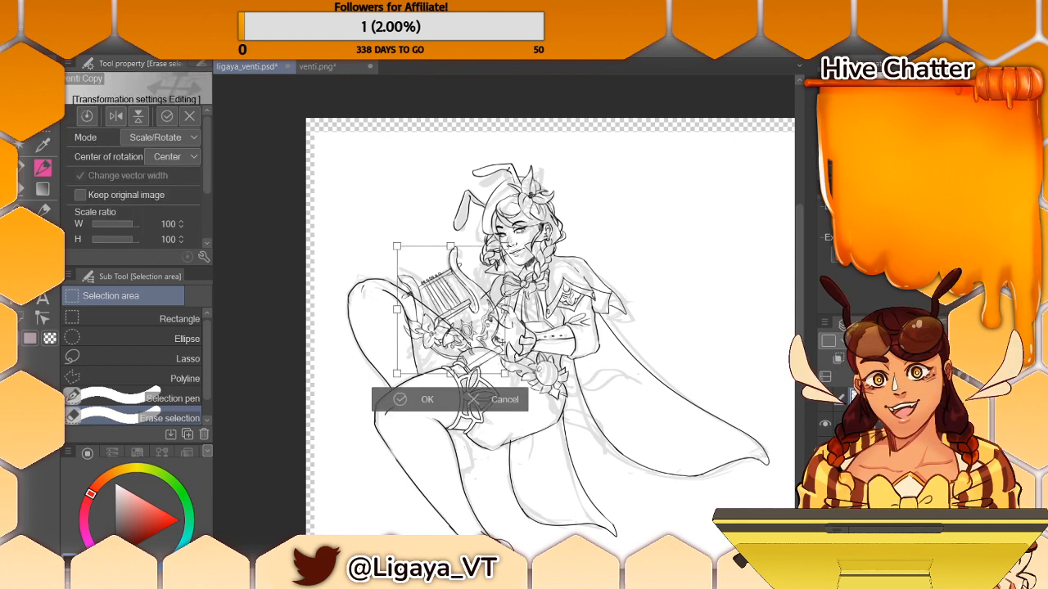
{"action": "left_click", "coordinate": [416, 400]}
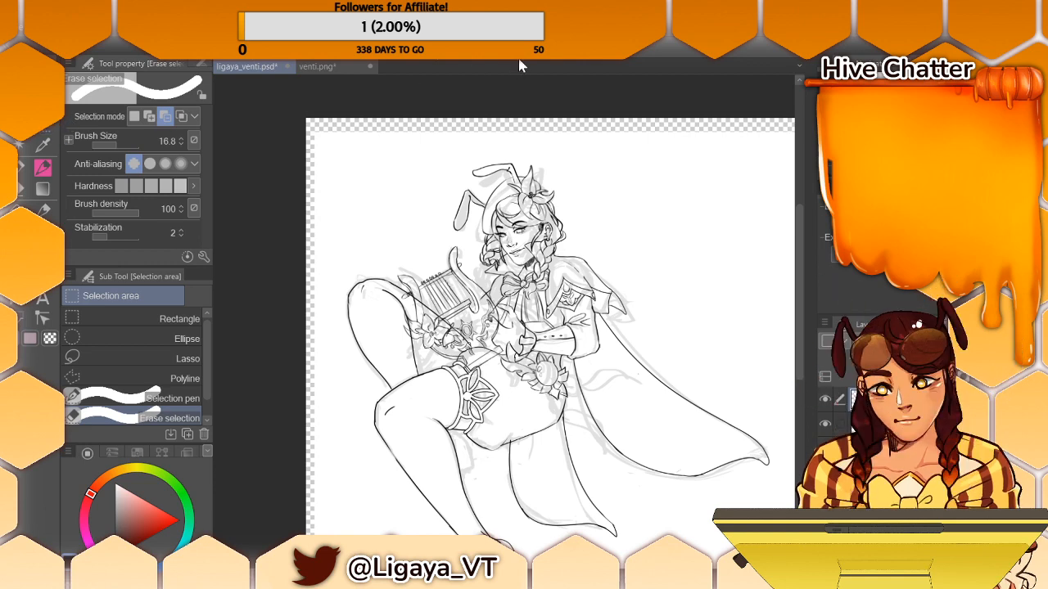
- Lasso around the lyre and start a Perspective transform that narrows the lyre's upper end
{"action": "left_click", "coordinate": [141, 358]}
{"action": "left_click_drag", "start_coordinate": [500, 251], "coordinate": [491, 375]}
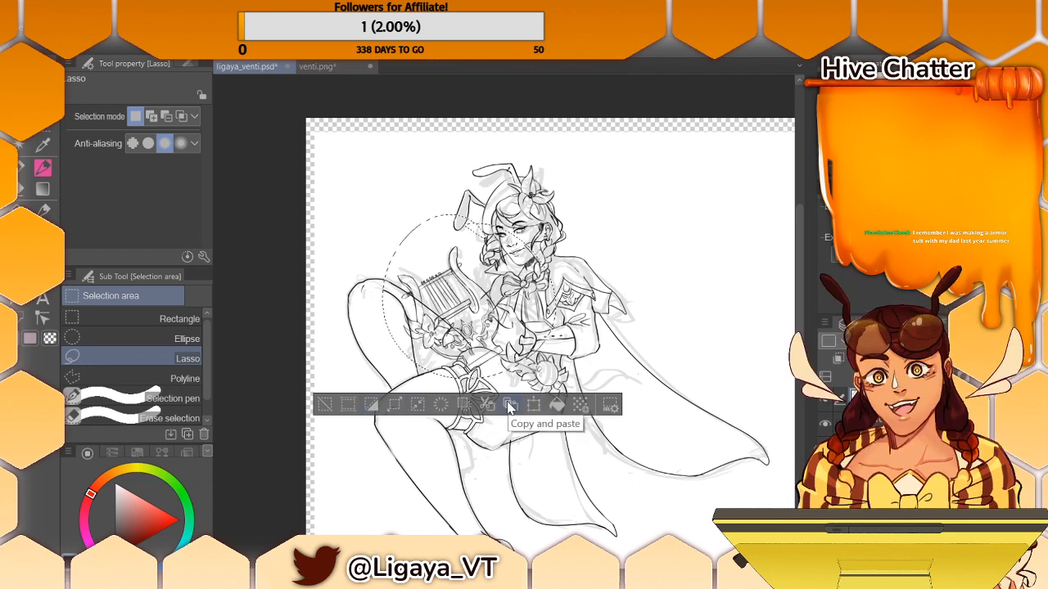
{"action": "left_click", "coordinate": [45, 30]}
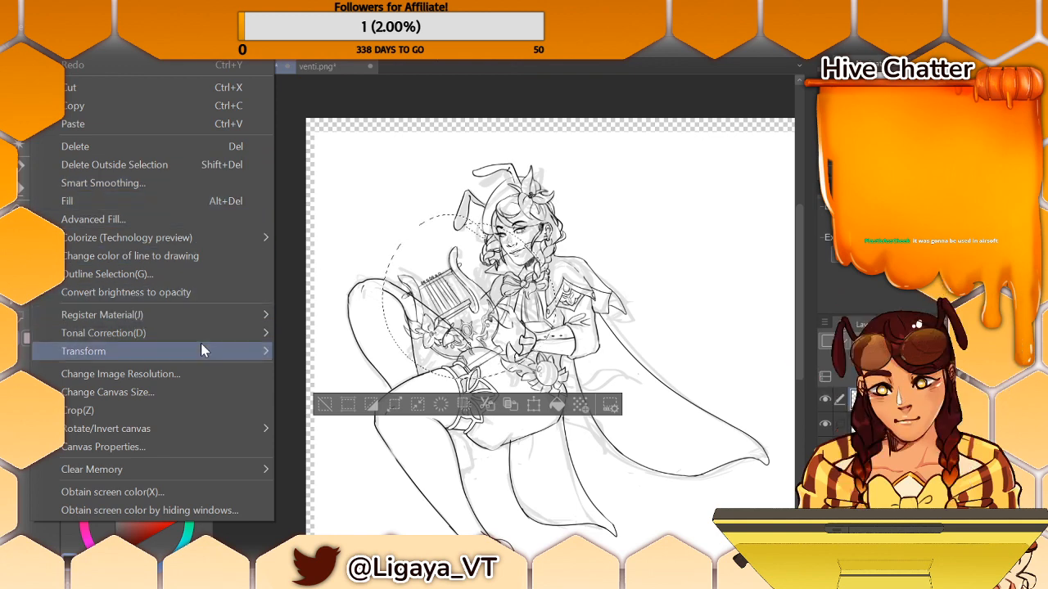
{"action": "mouse_move", "coordinate": [203, 352]}
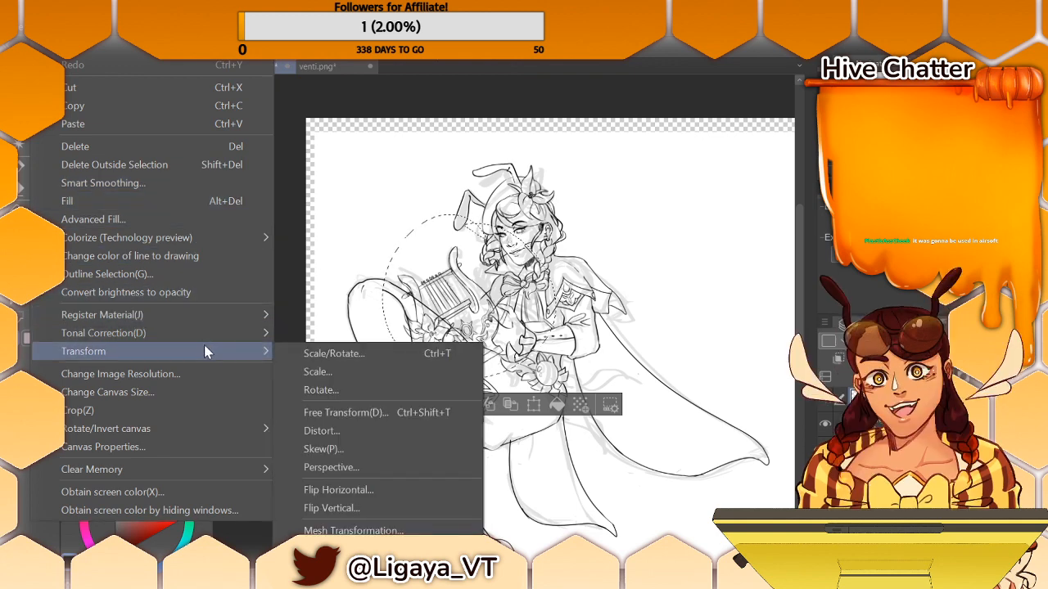
{"action": "left_click", "coordinate": [365, 466]}
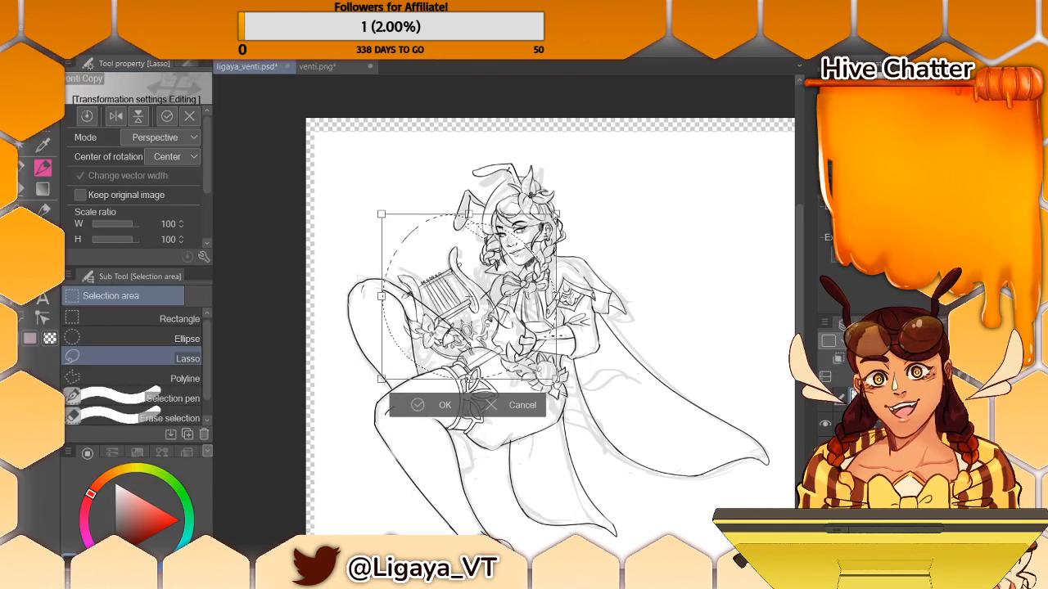
{"action": "left_click_drag", "start_coordinate": [381, 214], "coordinate": [401, 214]}
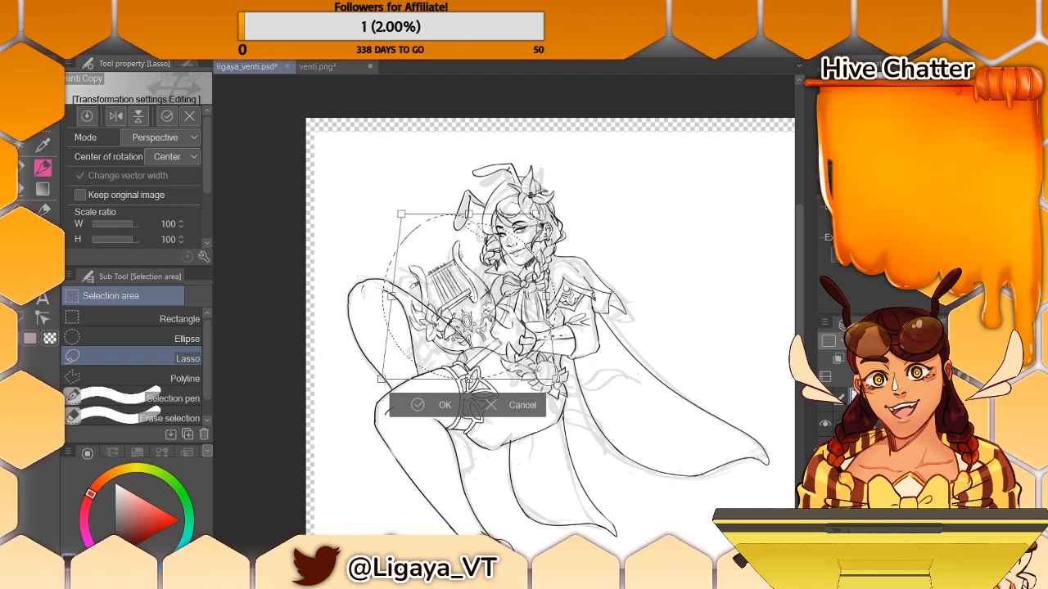
{"action": "left_click_drag", "start_coordinate": [536, 218], "coordinate": [562, 218]}
{"action": "key", "text": "ctrl+z"}
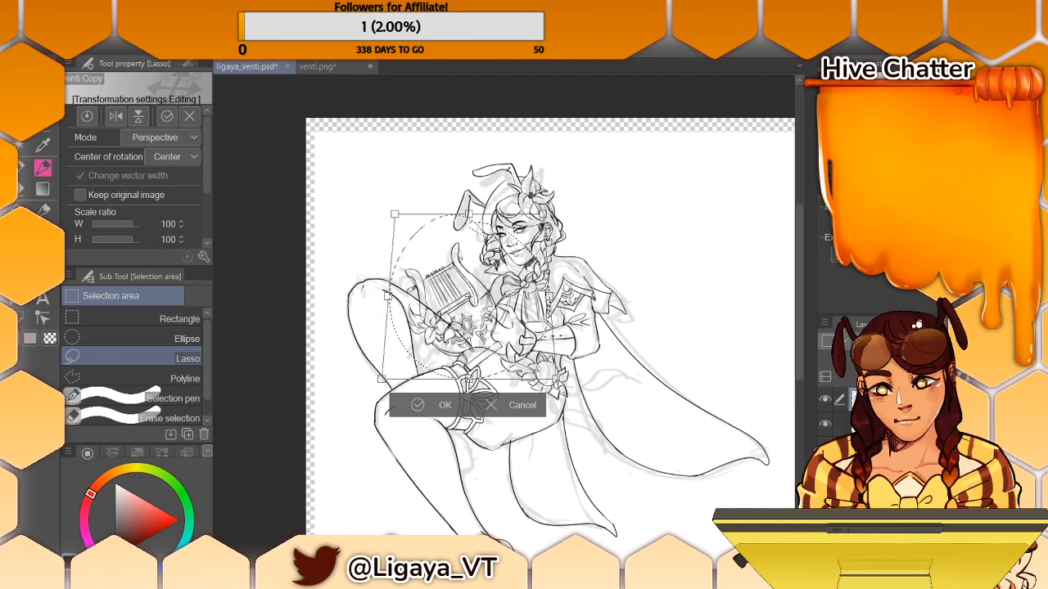
{"action": "key", "text": "ctrl+z"}
{"action": "left_click_drag", "start_coordinate": [394, 214], "coordinate": [407, 214]}
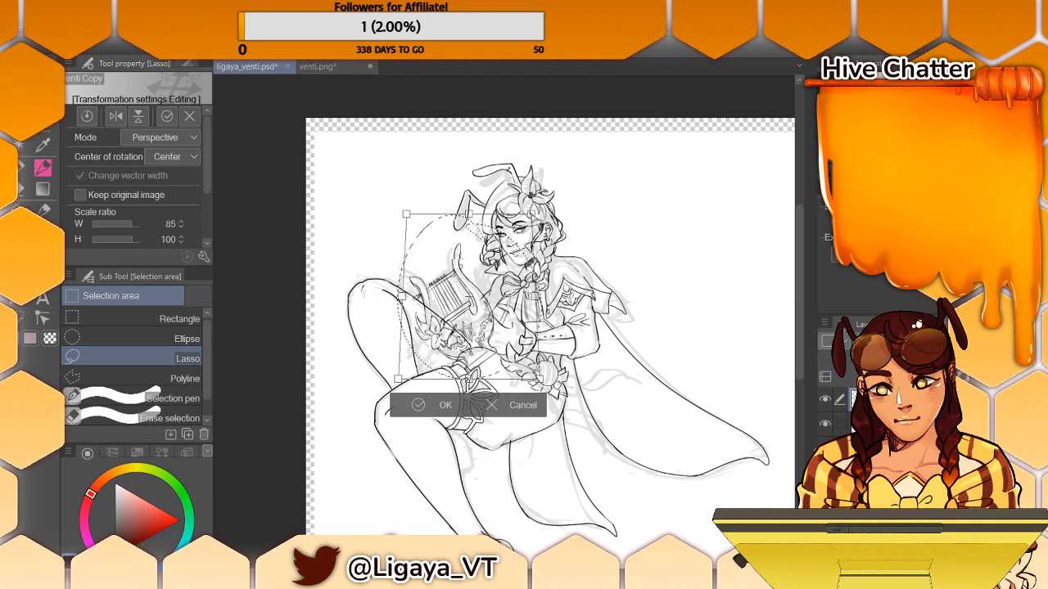
- Rotate the lyre more upright, refine its perspective to 91% width and 109% height above the thigh, and clear the selection
{"action": "left_click_drag", "start_coordinate": [403, 296], "coordinate": [358, 268]}
{"action": "mouse_move", "coordinate": [407, 171]}
{"action": "left_mouse_down"}
{"action": "mouse_move", "coordinate": [427, 161]}
{"action": "mouse_move", "coordinate": [410, 170]}
{"action": "left_mouse_up"}
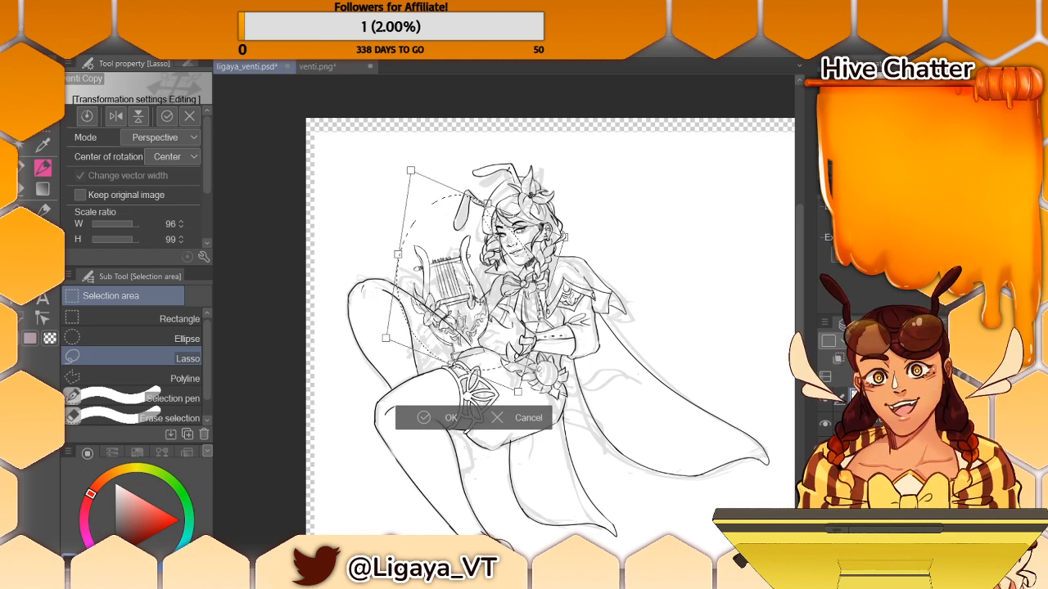
{"action": "mouse_move", "coordinate": [475, 312]}
{"action": "left_mouse_down"}
{"action": "mouse_move", "coordinate": [482, 302]}
{"action": "mouse_move", "coordinate": [493, 321]}
{"action": "left_mouse_up"}
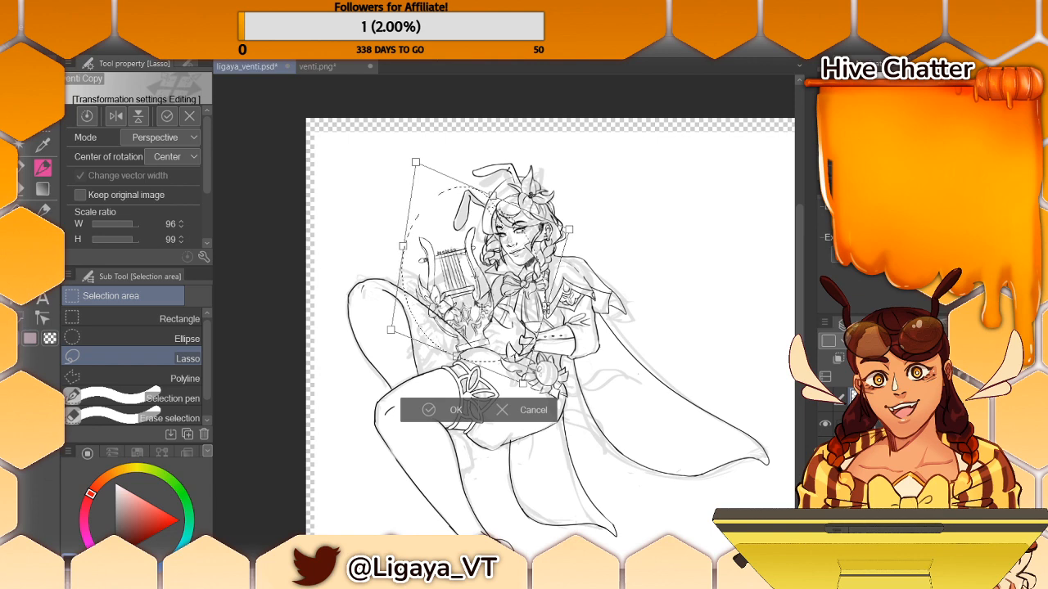
{"action": "left_click_drag", "start_coordinate": [492, 321], "coordinate": [495, 330]}
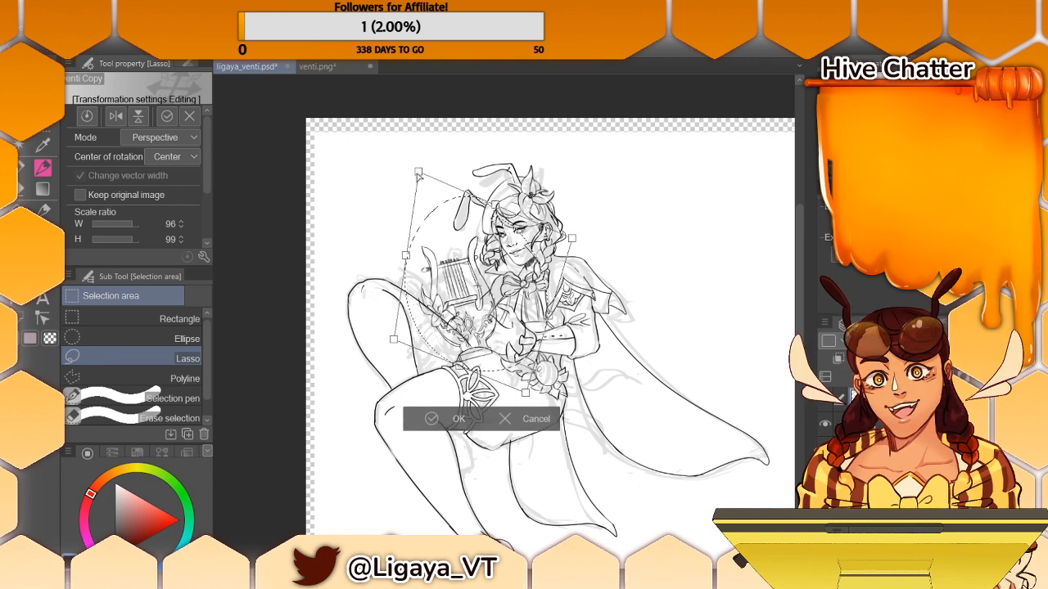
{"action": "left_click_drag", "start_coordinate": [418, 174], "coordinate": [413, 161]}
{"action": "left_click_drag", "start_coordinate": [401, 259], "coordinate": [400, 263]}
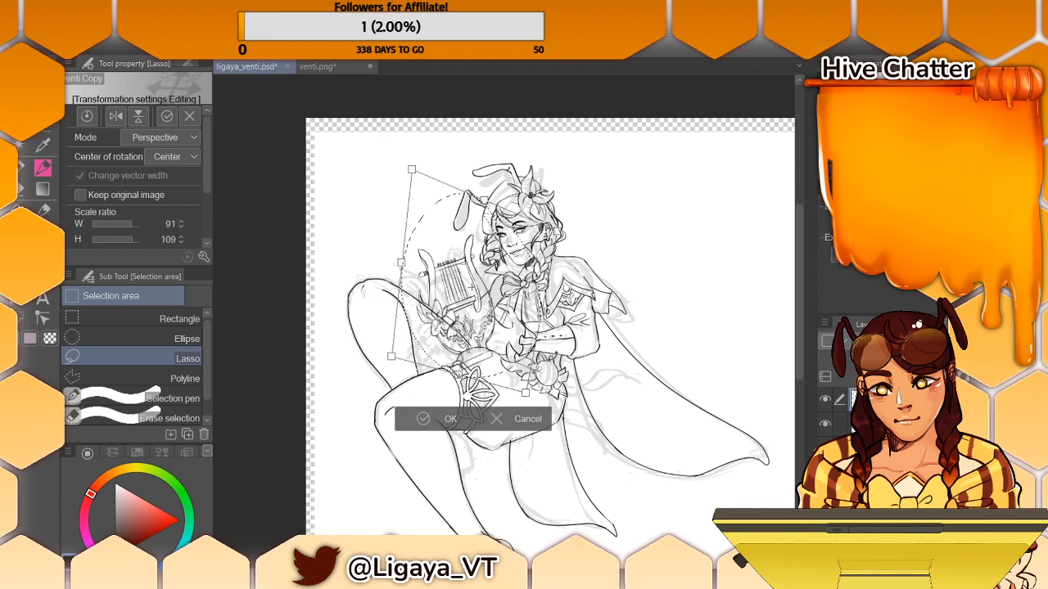
{"action": "left_click", "coordinate": [450, 418]}
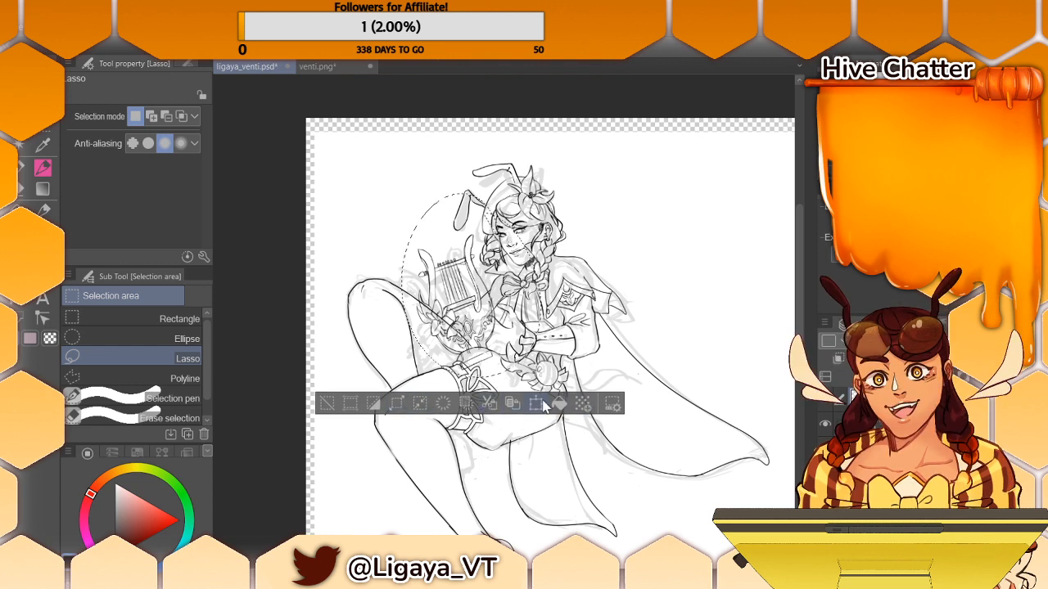
{"action": "left_click", "coordinate": [326, 403]}
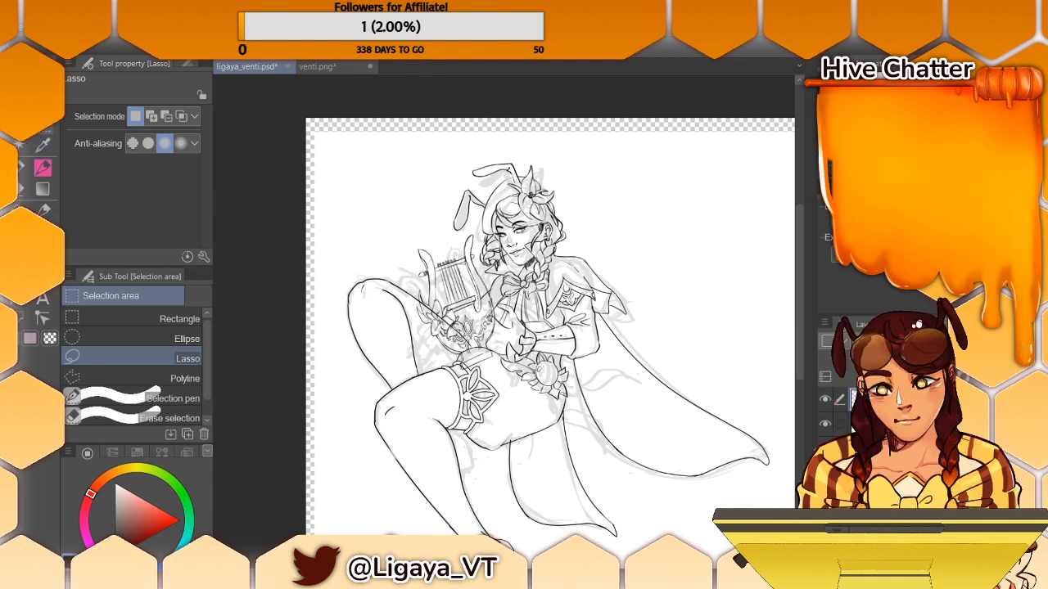
- Lasso the lyre again, scale it to 107% width and 99% height with a slight counter-clockwise tilt, and clear the selection
{"action": "mouse_move", "coordinate": [413, 196]}
{"action": "left_mouse_down"}
{"action": "mouse_move", "coordinate": [491, 394]}
{"action": "mouse_move", "coordinate": [458, 196]}
{"action": "left_mouse_up"}
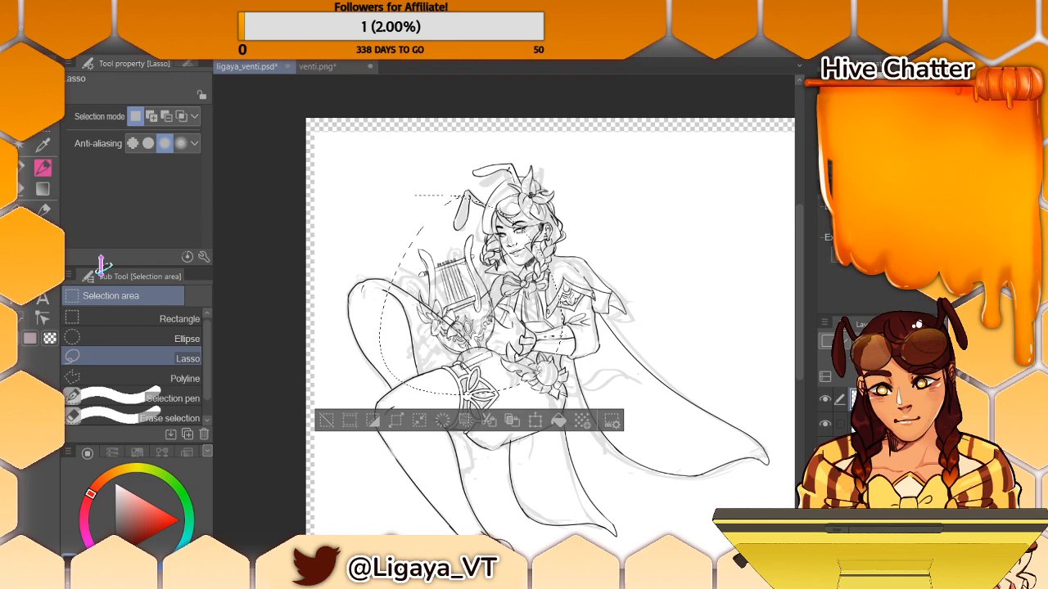
{"action": "left_click", "coordinate": [535, 419]}
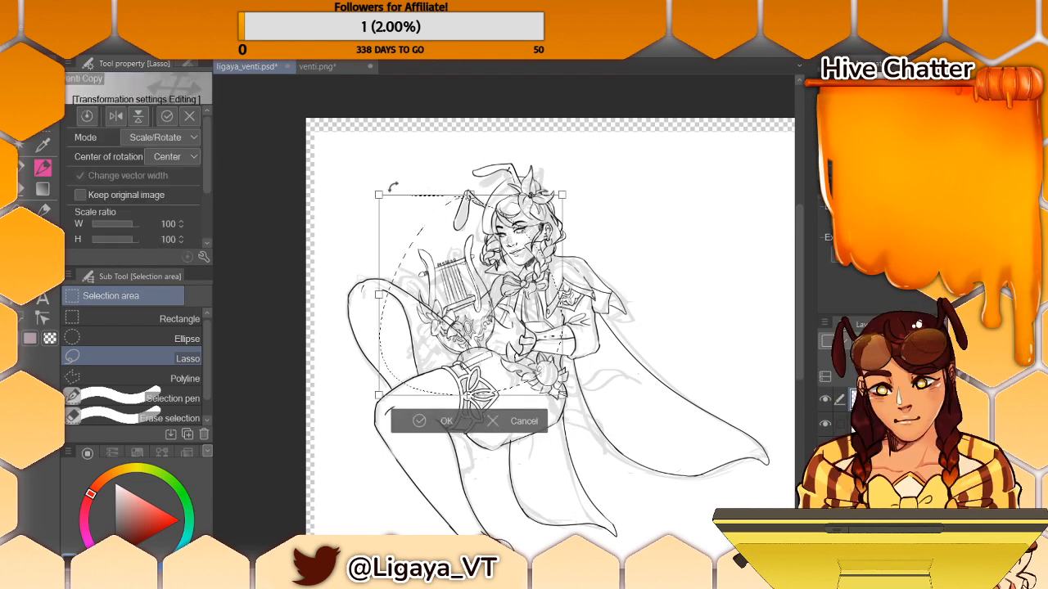
{"action": "left_click_drag", "start_coordinate": [378, 194], "coordinate": [374, 196]}
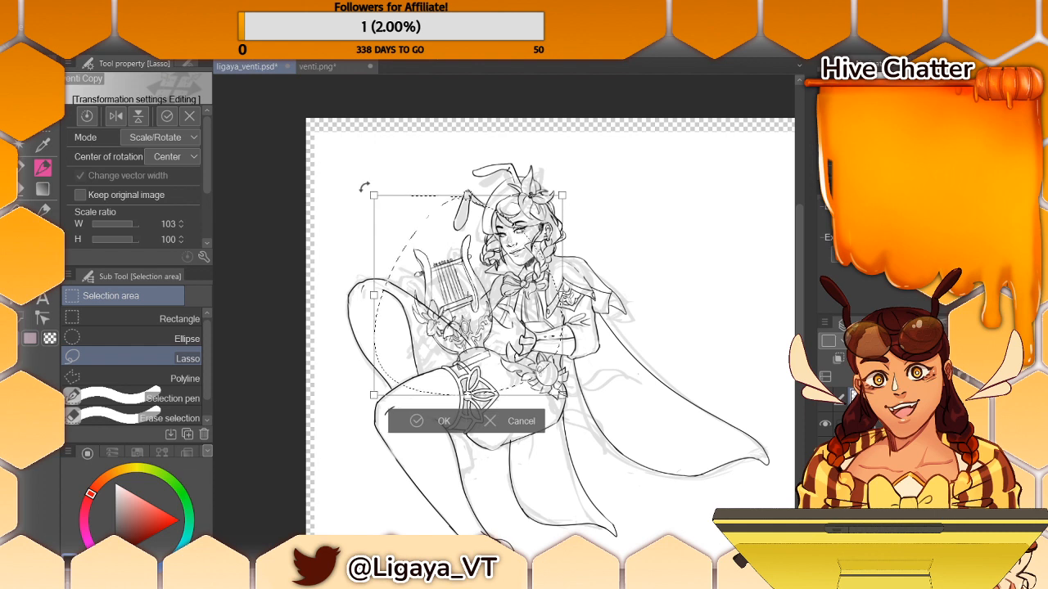
{"action": "left_click_drag", "start_coordinate": [361, 190], "coordinate": [372, 212]}
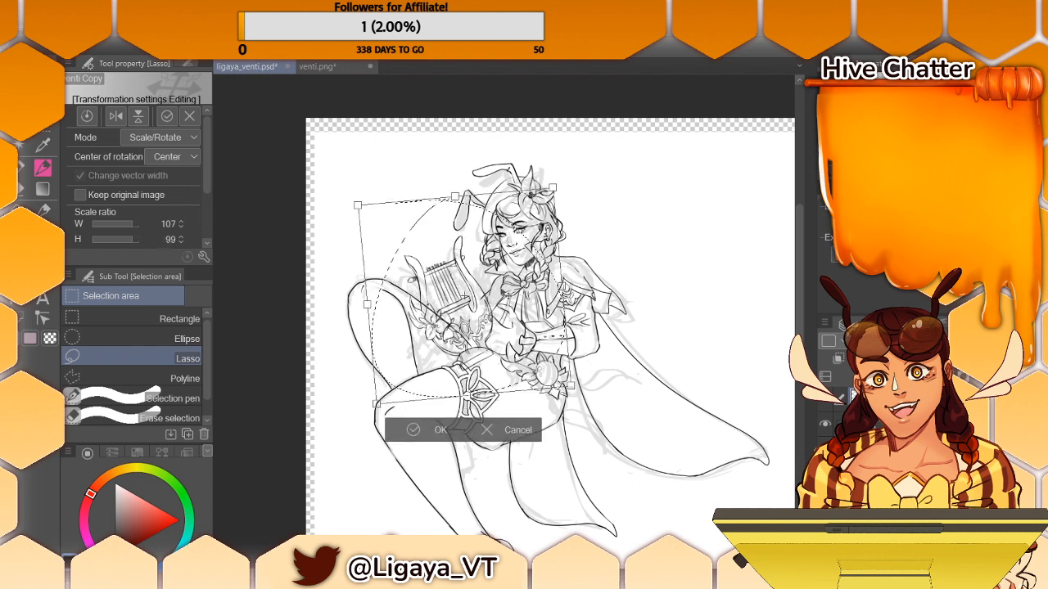
{"action": "left_click_drag", "start_coordinate": [423, 291], "coordinate": [426, 292]}
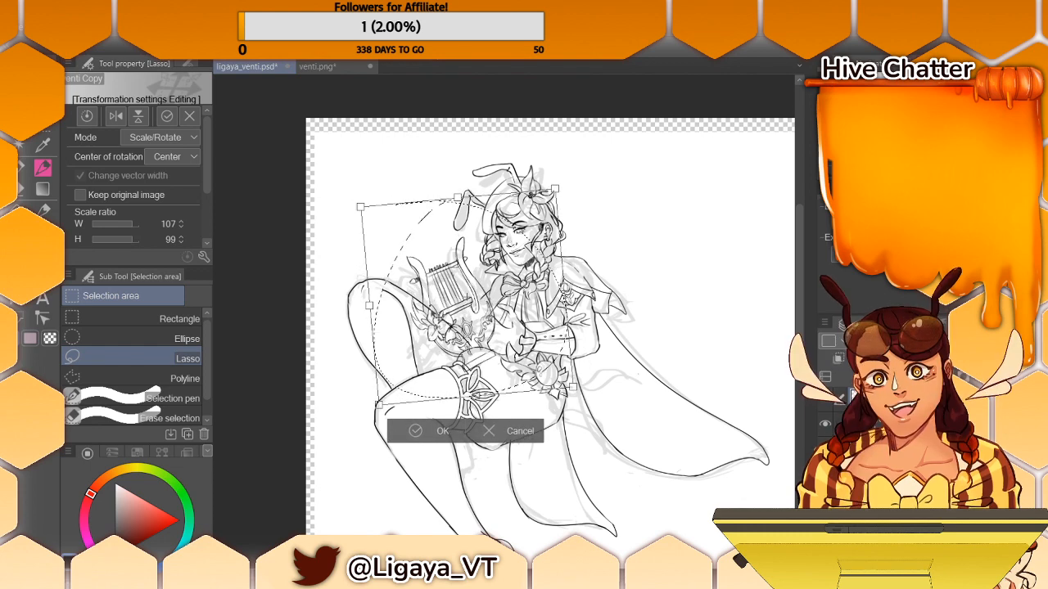
{"action": "left_click", "coordinate": [443, 431]}
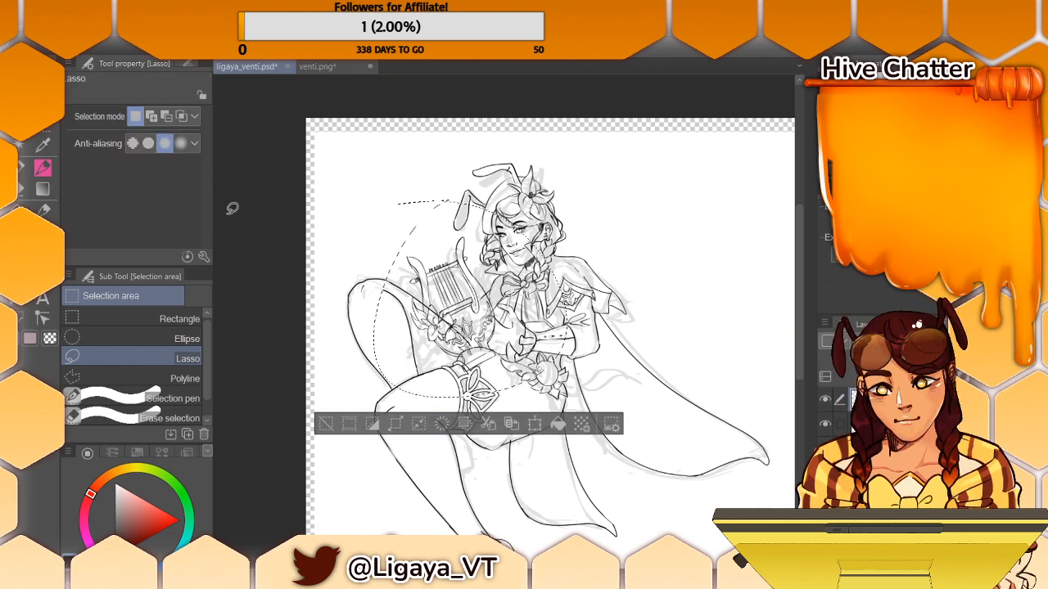
{"action": "left_click", "coordinate": [325, 424]}
- Set the Hard eraser's brush size to 15.0 and hide the pasted lyre layer
{"action": "key", "text": "e"}
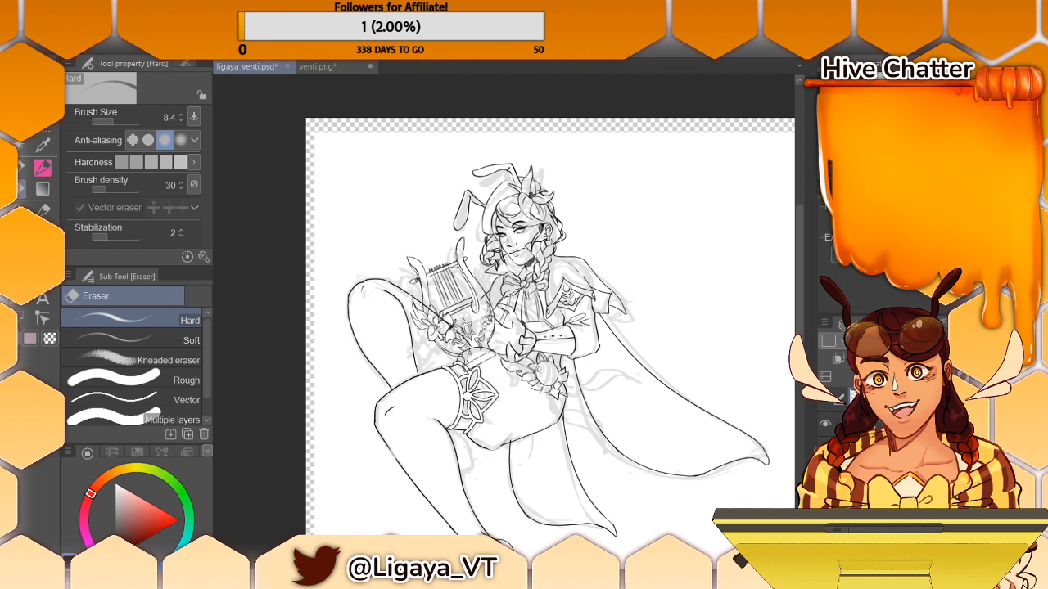
{"action": "left_click", "coordinate": [116, 121]}
{"action": "left_click_drag", "start_coordinate": [116, 121], "coordinate": [117, 122]}
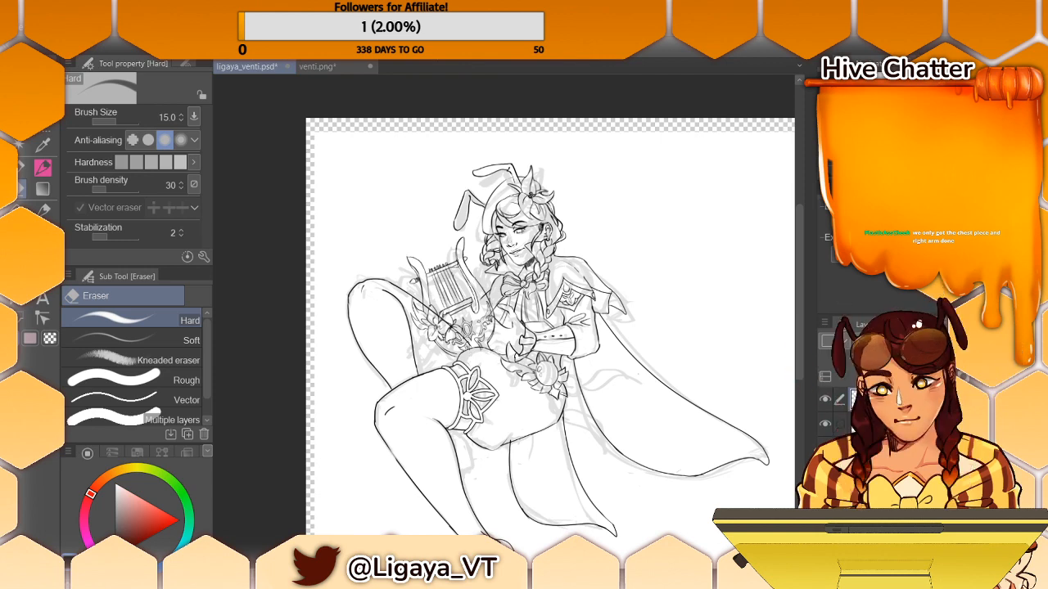
{"action": "left_click", "coordinate": [825, 400]}
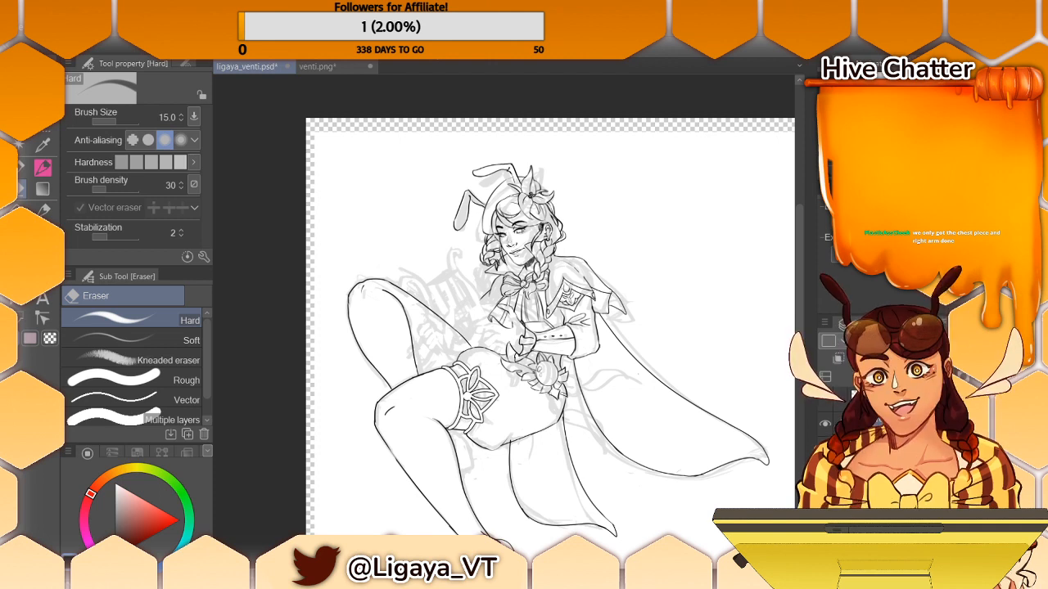
- Lasso the raised knee in the line art, move it slightly down and inward toward the body, and clear the selection
{"action": "left_click", "coordinate": [19, 171]}
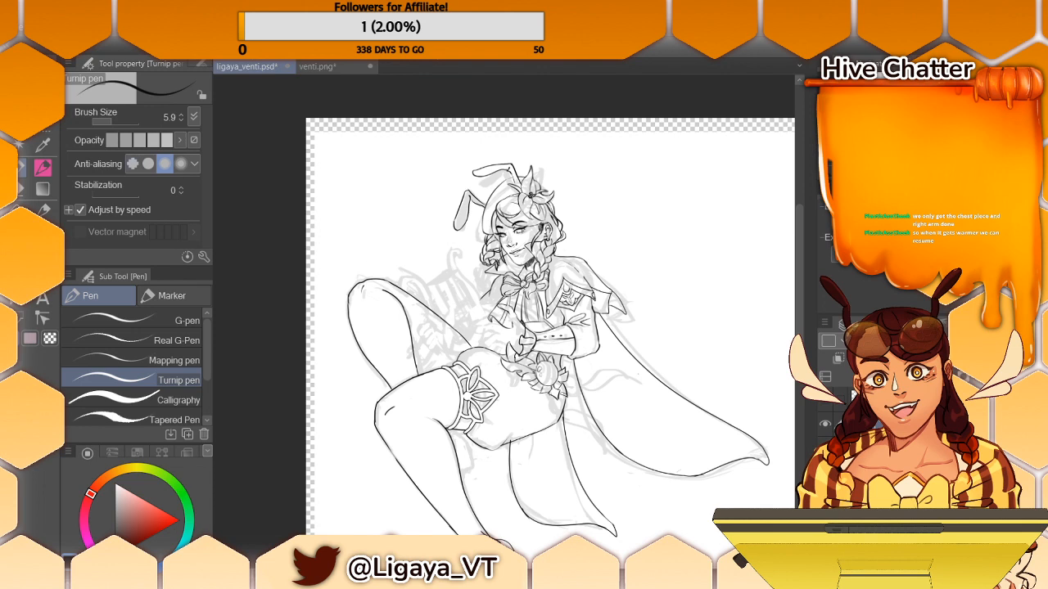
{"action": "key", "text": "m"}
{"action": "mouse_move", "coordinate": [378, 252]}
{"action": "left_mouse_down"}
{"action": "mouse_move", "coordinate": [341, 332]}
{"action": "mouse_move", "coordinate": [374, 384]}
{"action": "mouse_move", "coordinate": [425, 365]}
{"action": "mouse_move", "coordinate": [410, 286]}
{"action": "mouse_move", "coordinate": [380, 252]}
{"action": "left_mouse_up"}
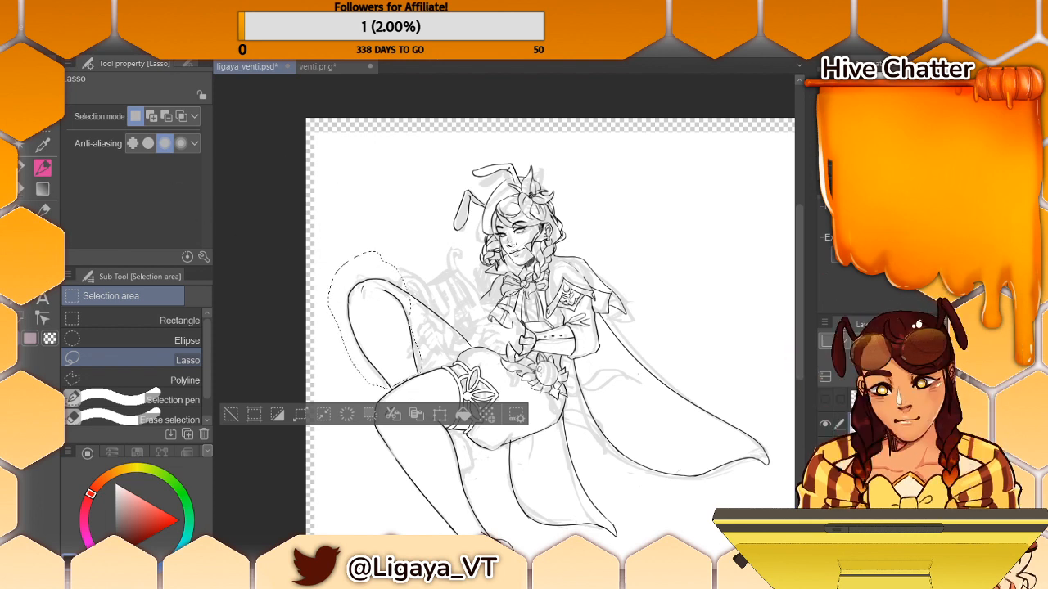
{"action": "key", "text": "k"}
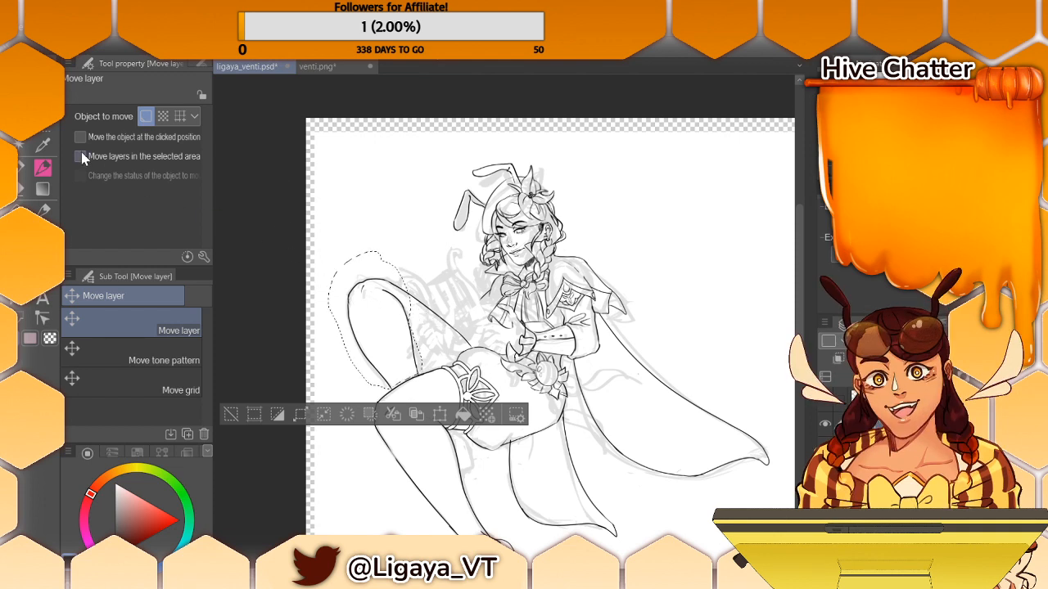
{"action": "key", "text": "m"}
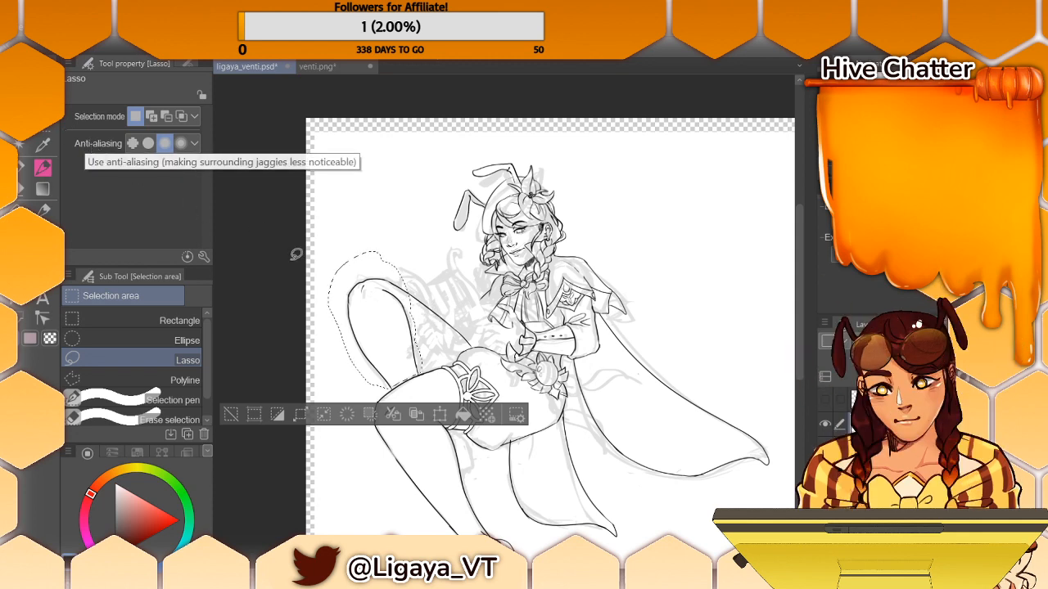
{"action": "left_click", "coordinate": [440, 415]}
{"action": "left_click_drag", "start_coordinate": [412, 325], "coordinate": [425, 336]}
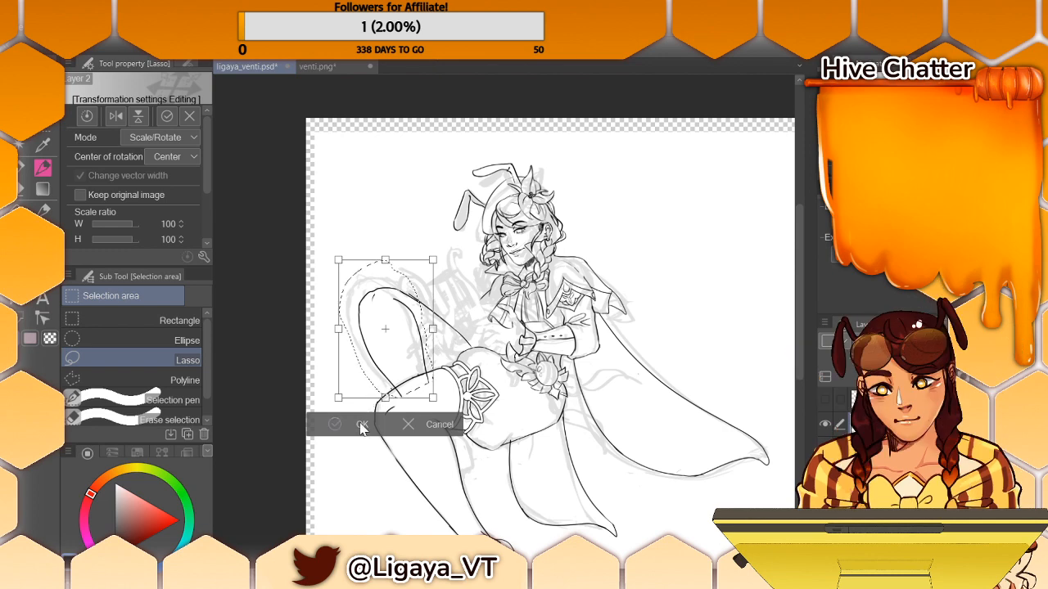
{"action": "left_click", "coordinate": [391, 426]}
{"action": "left_click", "coordinate": [20, 190]}
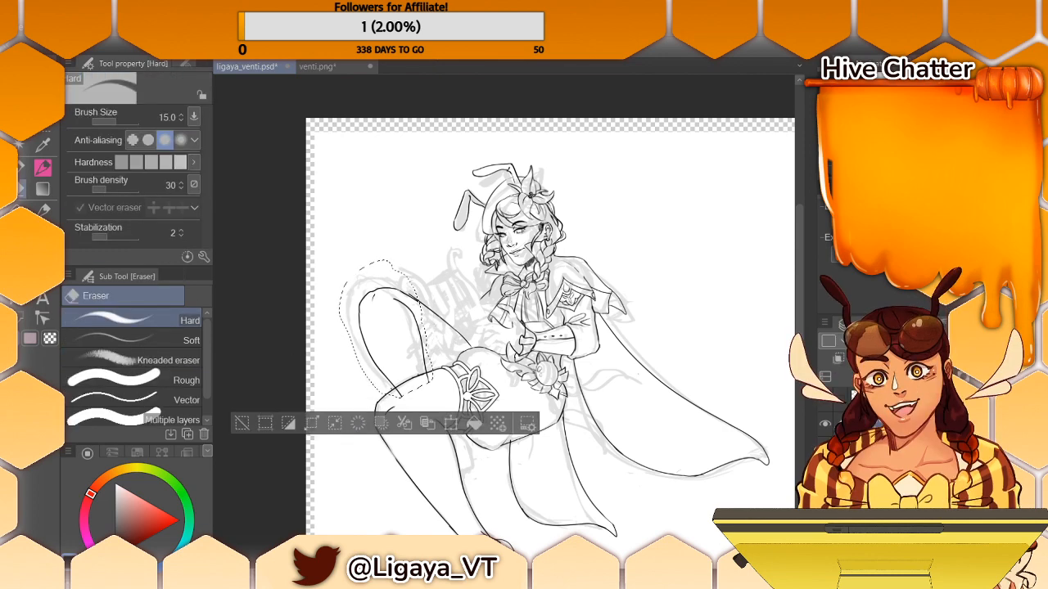
{"action": "left_click", "coordinate": [255, 426]}
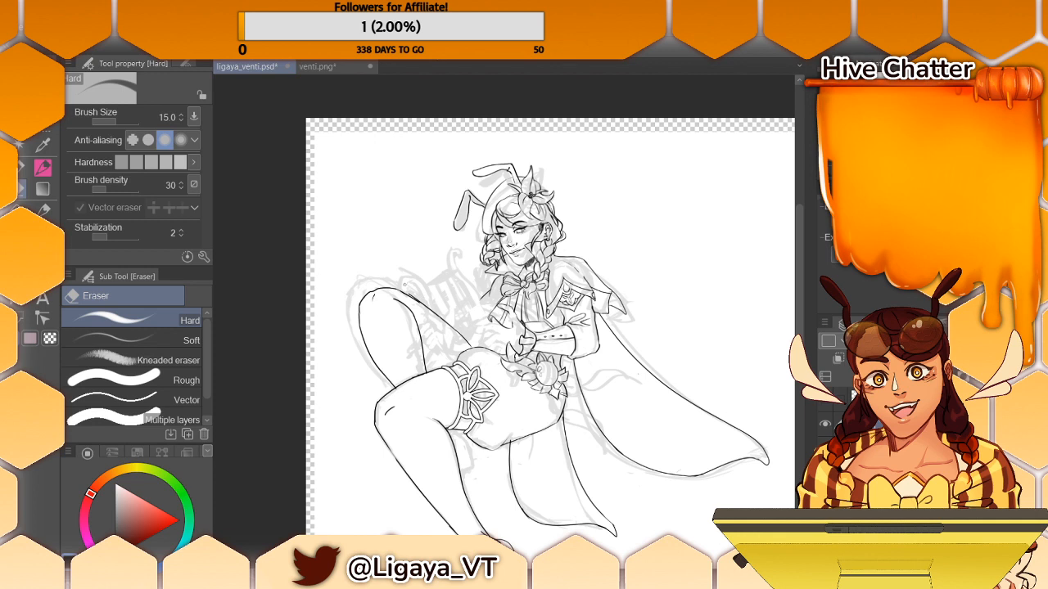
- Clean up the raised thigh's upper outline beside the moved knee with the Hard eraser and the Turnip pen
{"action": "left_click_drag", "start_coordinate": [408, 294], "coordinate": [420, 301]}
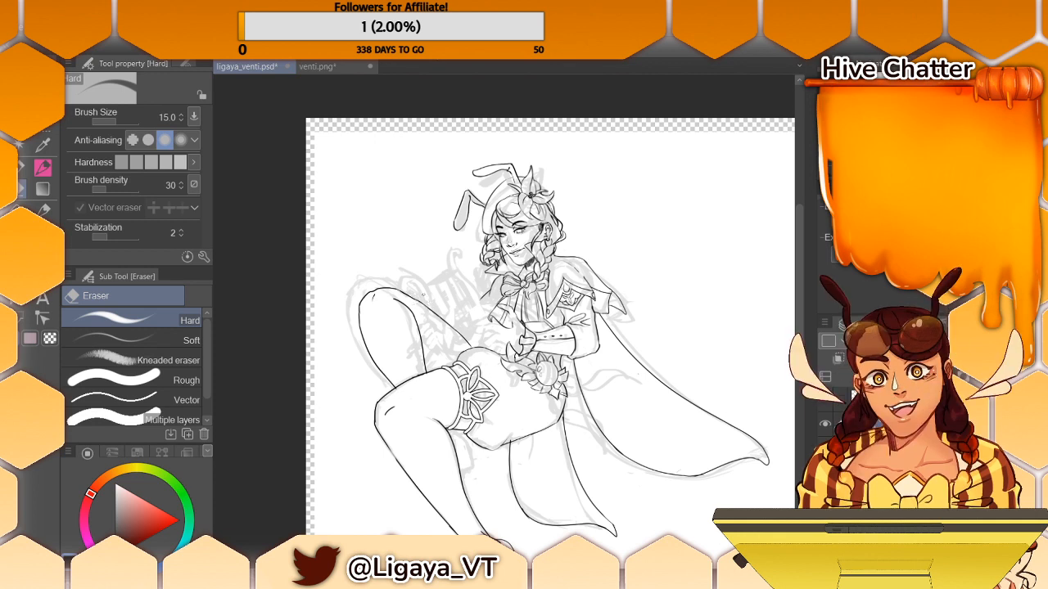
{"action": "key", "text": "i"}
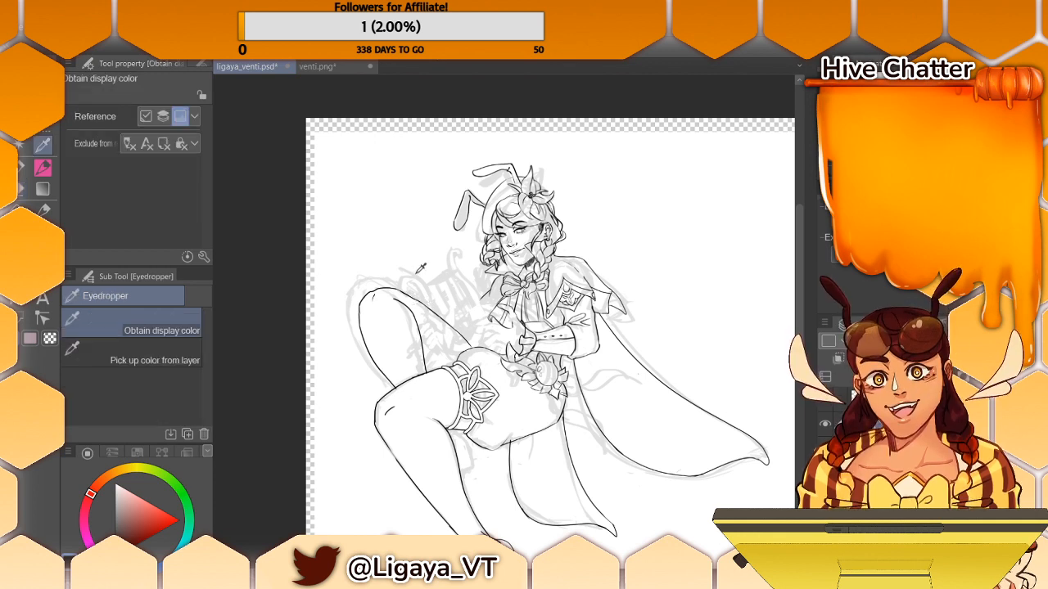
{"action": "left_click", "coordinate": [42, 167]}
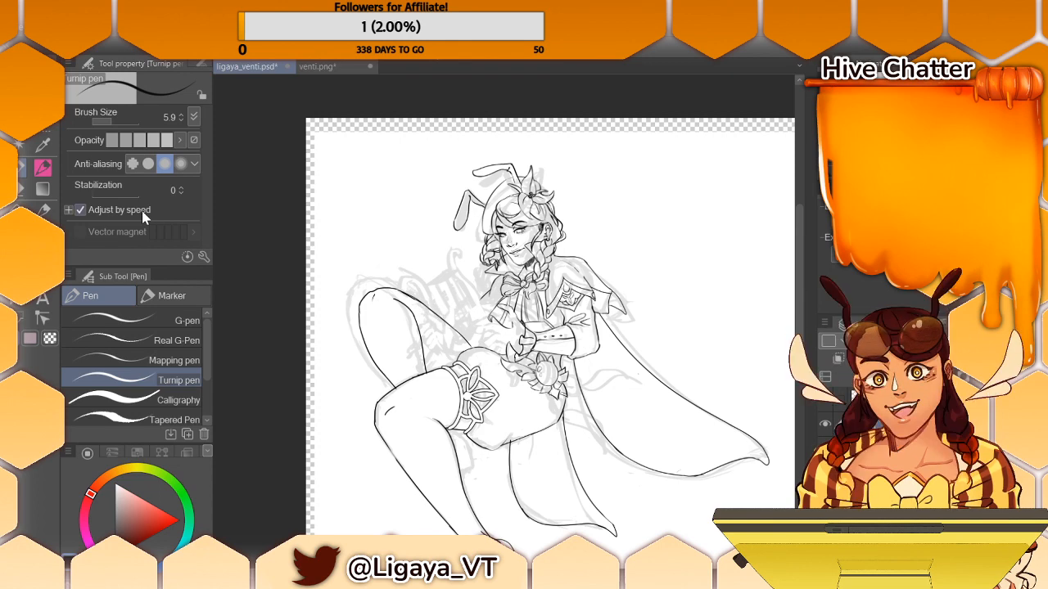
{"action": "left_click", "coordinate": [18, 197]}
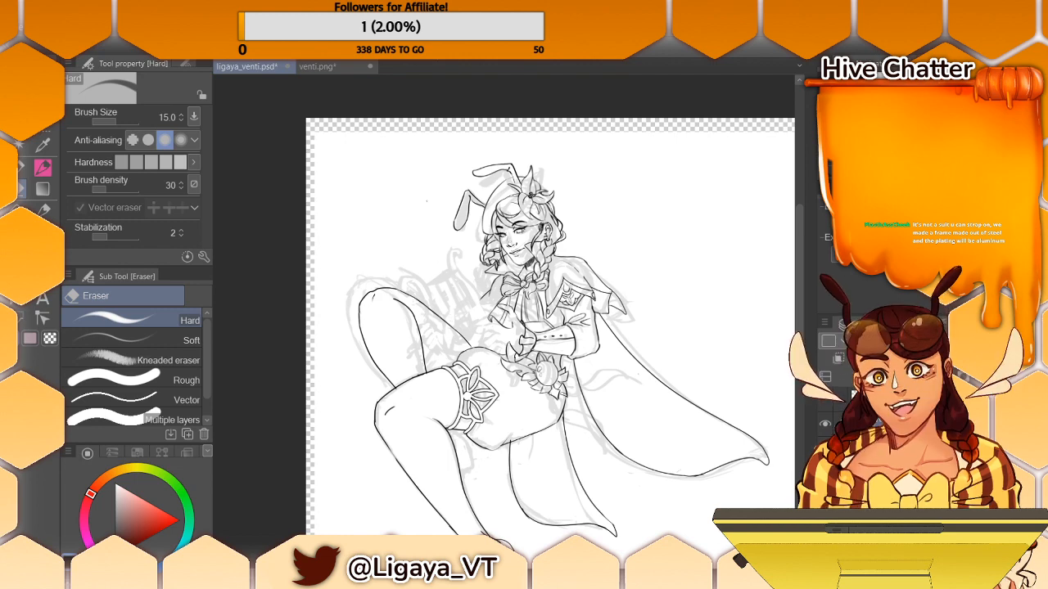
- Ink the curved shorts hem across the raised thigh with the 5.9 Turnip pen
{"action": "scroll", "coordinate": [795, 282], "scroll_direction": "down", "scroll_amount": 1}
{"action": "scroll", "coordinate": [795, 281], "scroll_direction": "down", "scroll_amount": 4}
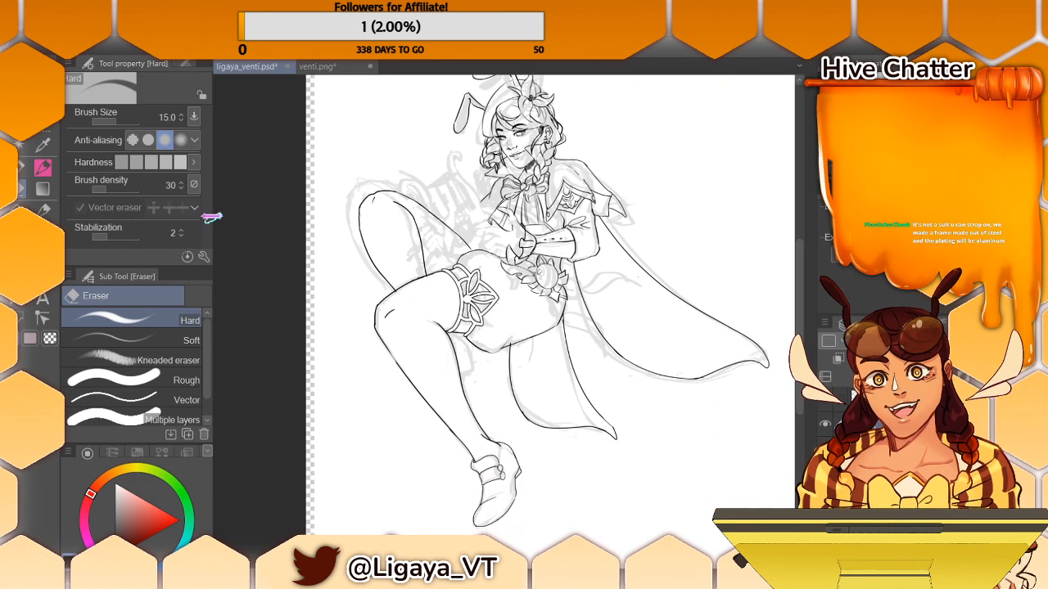
{"action": "left_click", "coordinate": [43, 189]}
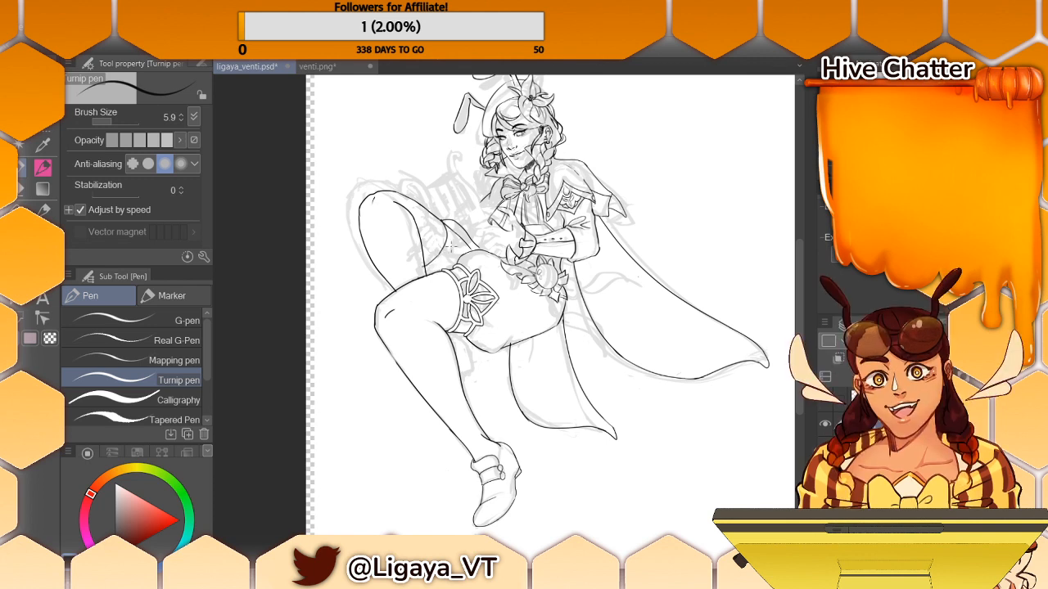
{"action": "key", "text": "e"}
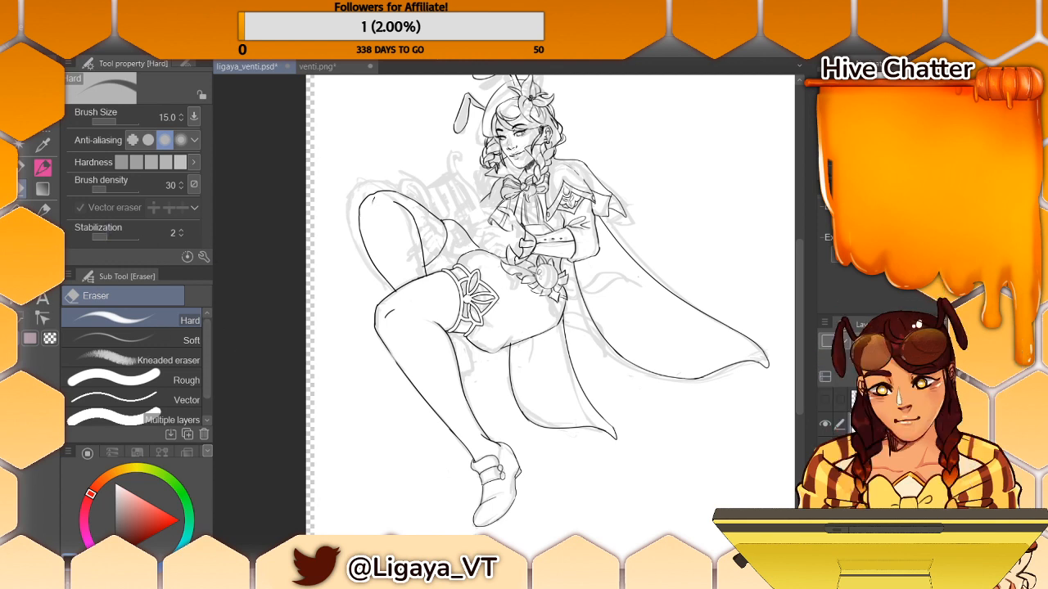
- Check the raised thigh against the lyre by briefly toggling the lyre and line art layers' visibility
{"action": "left_click", "coordinate": [827, 404]}
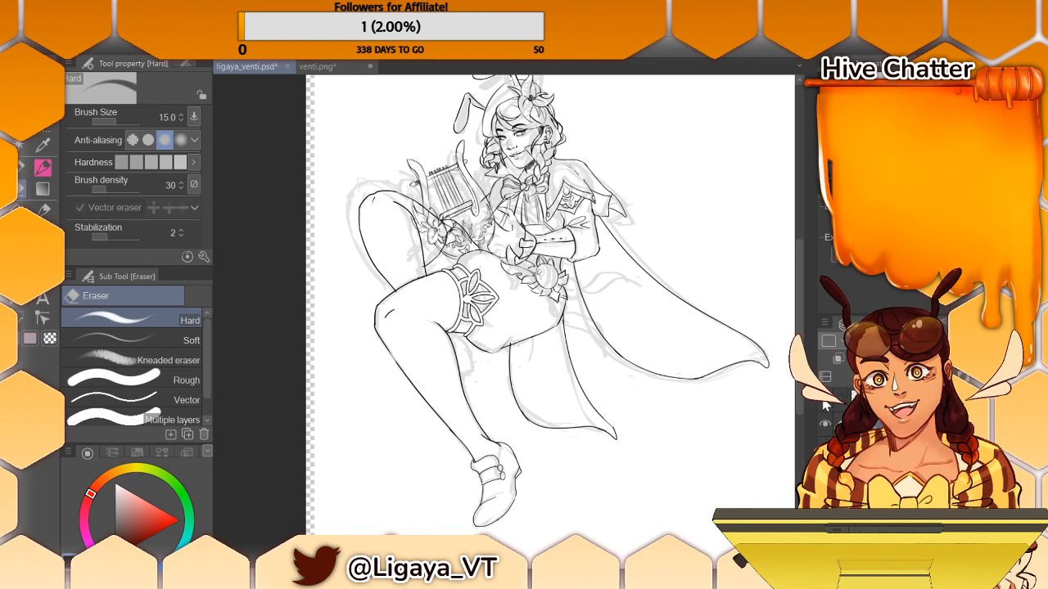
{"action": "left_click", "coordinate": [825, 404]}
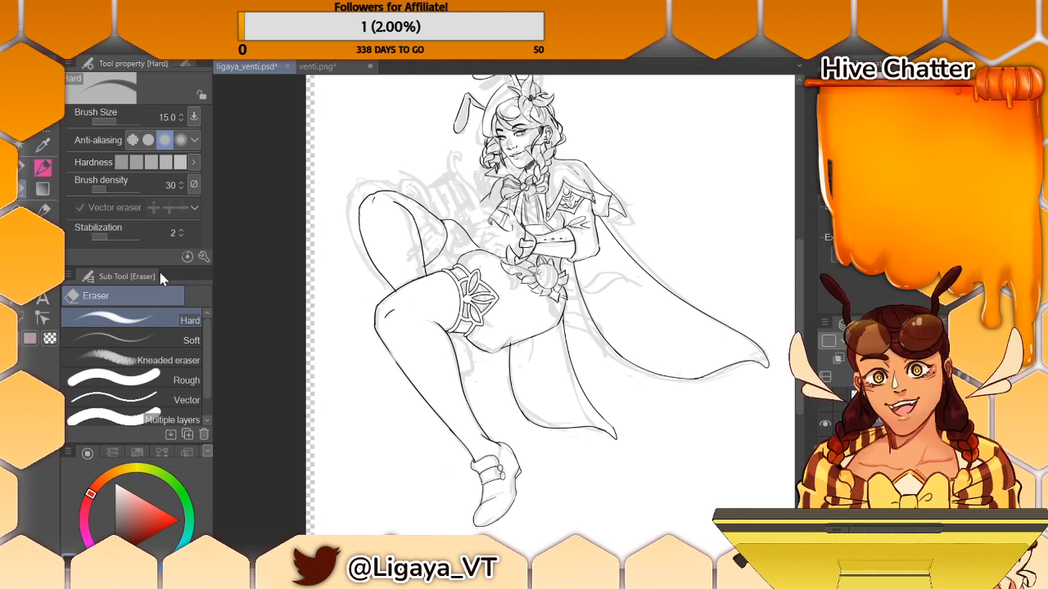
{"action": "left_click", "coordinate": [825, 425]}
{"action": "left_click", "coordinate": [826, 425]}
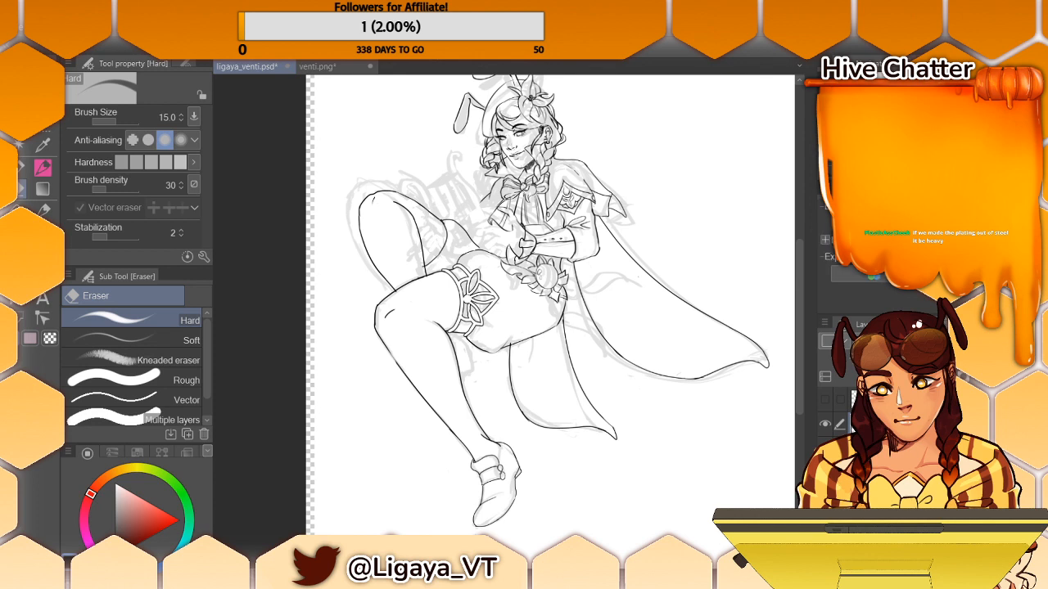
{"action": "left_click", "coordinate": [896, 223]}
{"action": "left_click", "coordinate": [877, 223]}
{"action": "left_click", "coordinate": [896, 222]}
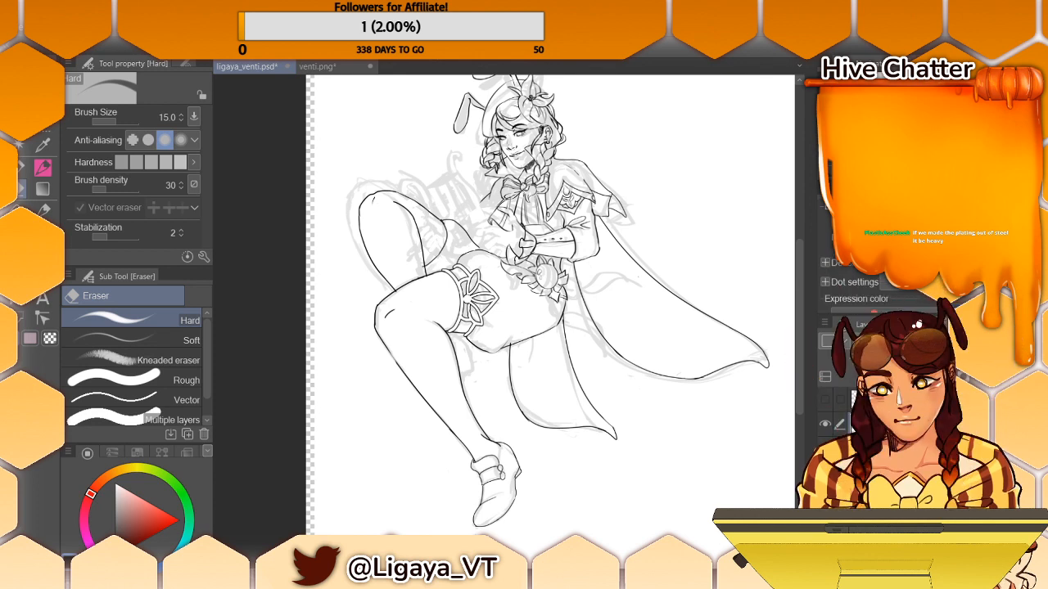
{"action": "left_click", "coordinate": [878, 222]}
{"action": "left_click", "coordinate": [896, 222]}
- Enable the layer's border effect and set its edge color to near-black, HEX 0D0000
{"action": "left_click", "coordinate": [840, 223]}
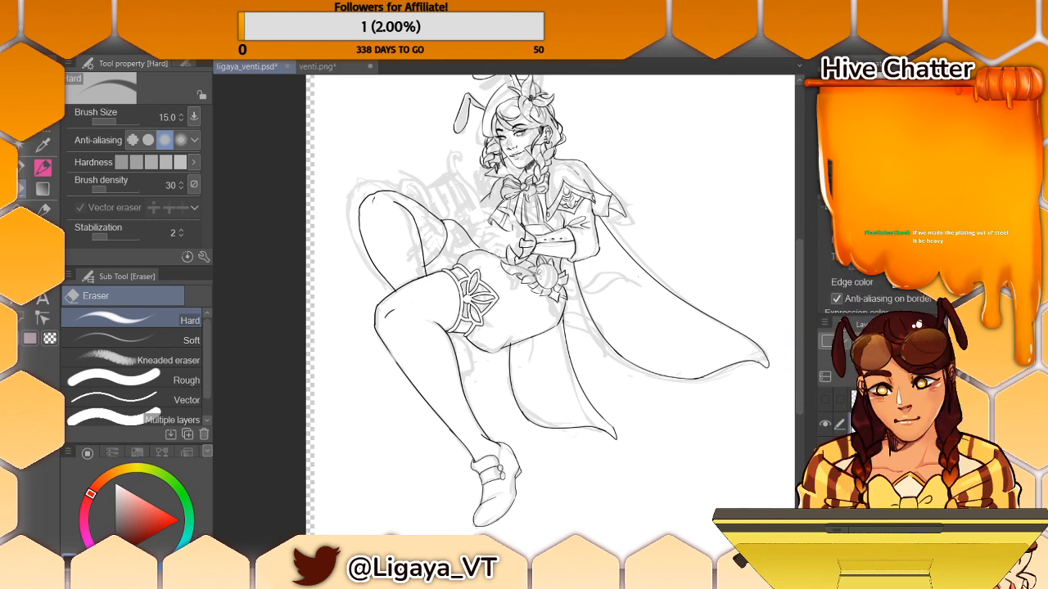
{"action": "left_click", "coordinate": [901, 283]}
{"action": "left_click_drag", "start_coordinate": [487, 421], "coordinate": [513, 430]}
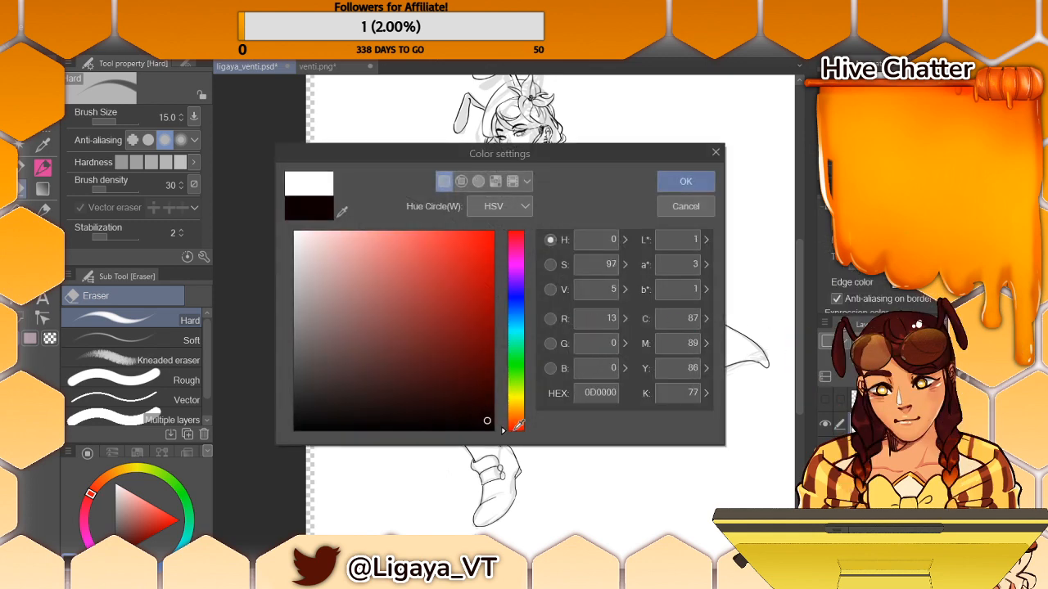
{"action": "left_click", "coordinate": [678, 183]}
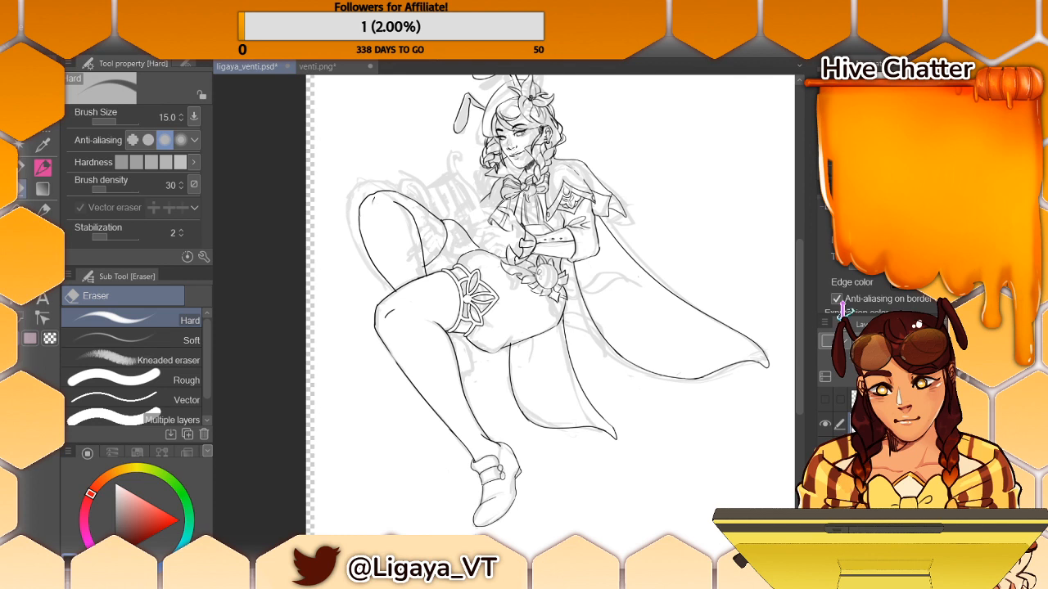
- Switch to the Turnip pen in white and set its brush size to 9.4 for the raised thigh's garter
{"action": "left_click", "coordinate": [41, 168]}
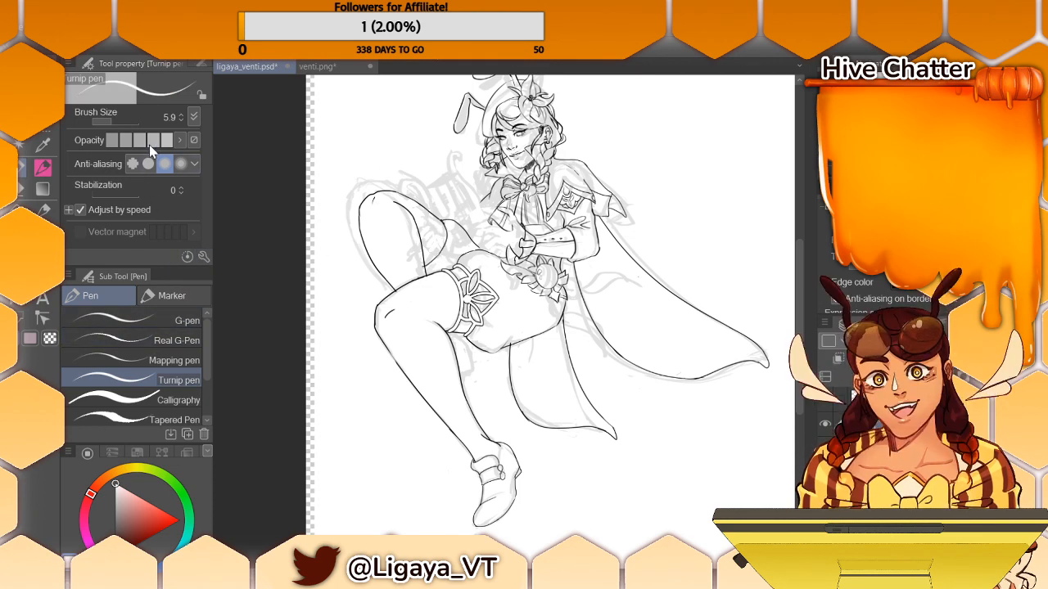
{"action": "left_click", "coordinate": [180, 114]}
{"action": "left_click", "coordinate": [180, 114]}
{"action": "left_click", "coordinate": [180, 114]}
{"action": "left_click", "coordinate": [180, 114]}
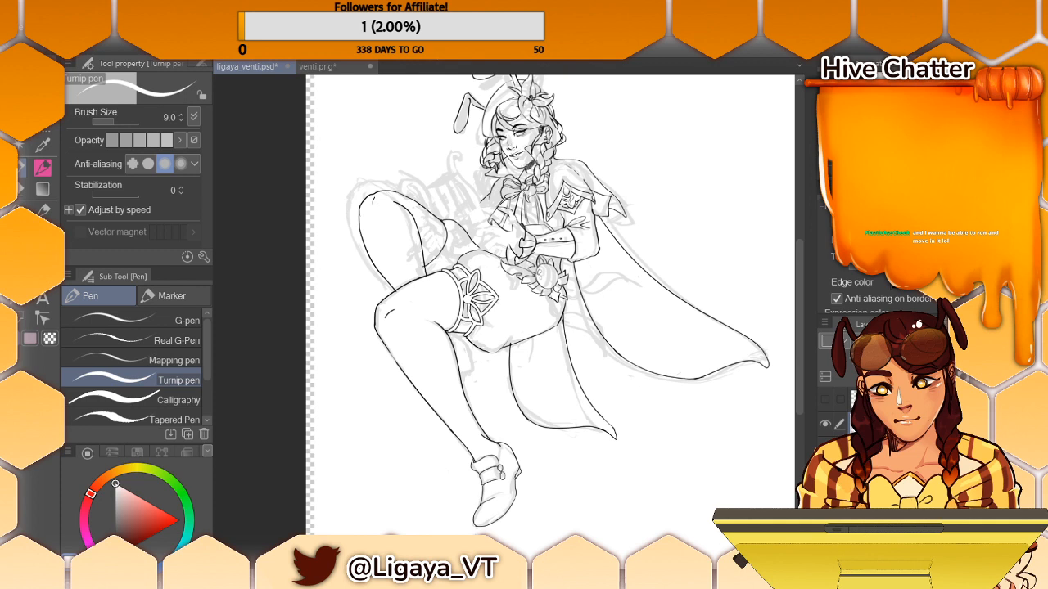
{"action": "left_click", "coordinate": [113, 120]}
{"action": "left_click_drag", "start_coordinate": [113, 120], "coordinate": [109, 123]}
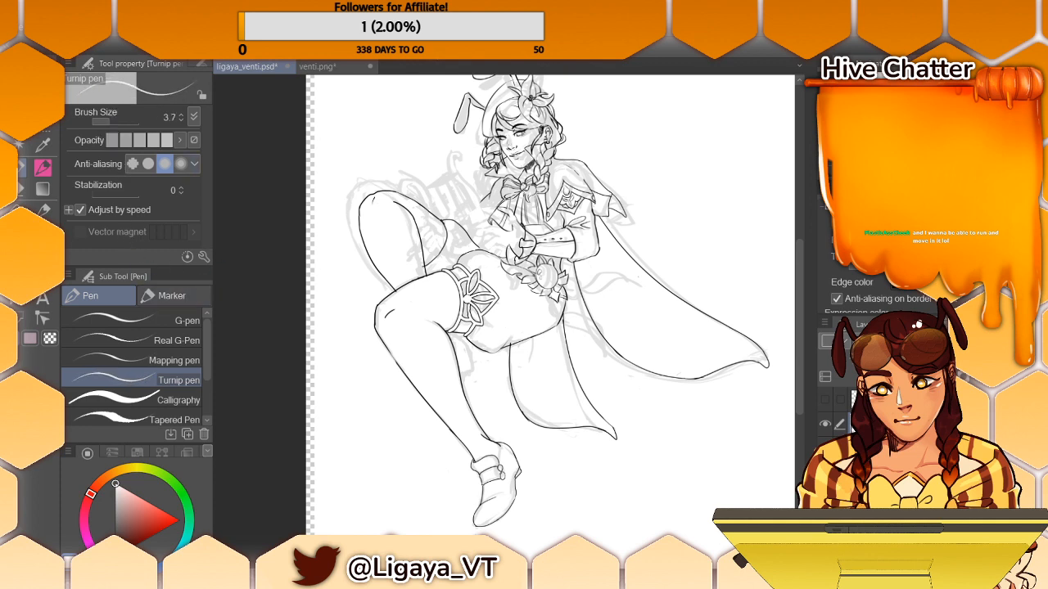
{"action": "key", "text": "ctrl+plus"}
{"action": "key", "text": "ctrl+plus"}
{"action": "key", "text": "ctrl+minus"}
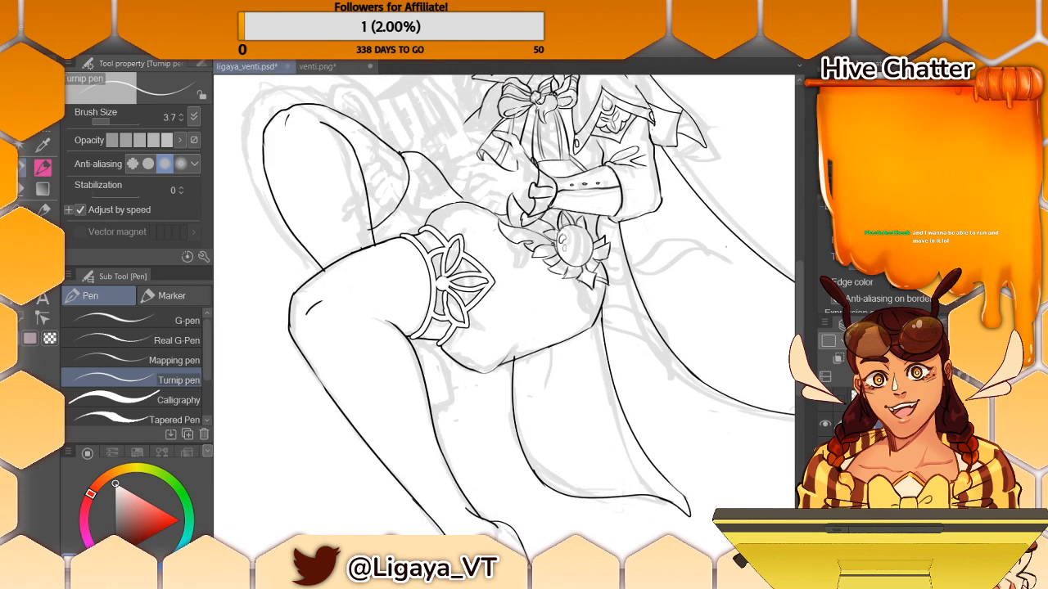
{"action": "left_click", "coordinate": [115, 123]}
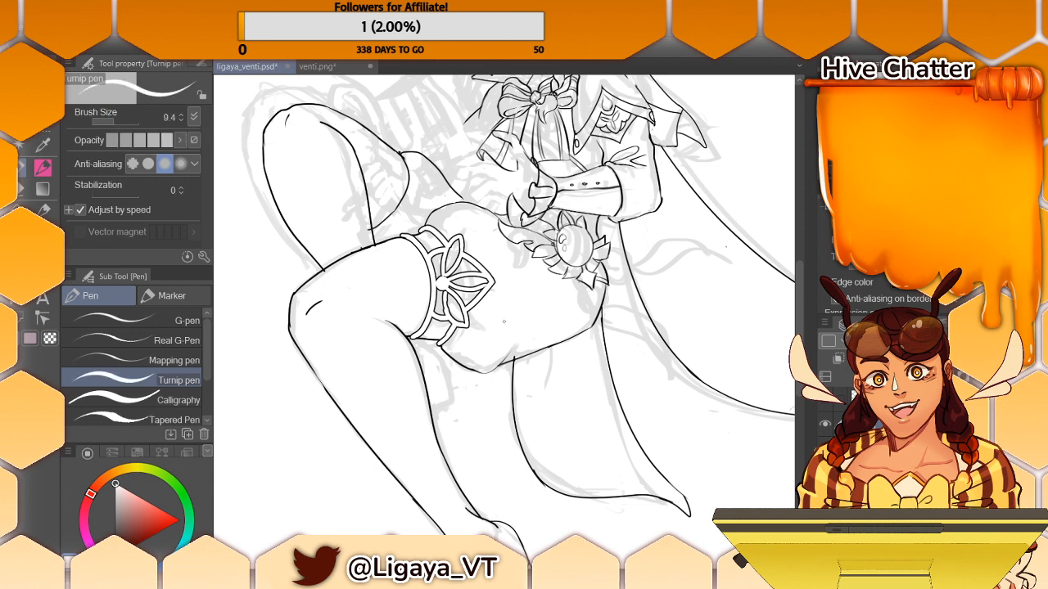
- Draw the garter's curved band along the shorts hem on the raised thigh, undoing and redrawing the stroke until it fits
{"action": "left_click_drag", "start_coordinate": [402, 153], "coordinate": [396, 206]}
{"action": "key", "text": "ctrl+z"}
{"action": "key", "text": "ctrl+z"}
{"action": "left_click_drag", "start_coordinate": [398, 153], "coordinate": [391, 214]}
{"action": "key", "text": "ctrl+z"}
{"action": "left_click_drag", "start_coordinate": [399, 153], "coordinate": [389, 212]}
{"action": "key", "text": "ctrl+z"}
{"action": "mouse_move", "coordinate": [401, 153]}
{"action": "left_mouse_down"}
{"action": "mouse_move", "coordinate": [407, 183]}
{"action": "mouse_move", "coordinate": [372, 222]}
{"action": "mouse_move", "coordinate": [380, 234]}
{"action": "mouse_move", "coordinate": [371, 227]}
{"action": "left_mouse_up"}
{"action": "key", "text": "ctrl+z"}
{"action": "key", "text": "ctrl+z"}
{"action": "key", "text": "ctrl+z"}
{"action": "key", "text": "ctrl+z"}
{"action": "key", "text": "ctrl+z"}
{"action": "key", "text": "ctrl+z"}
{"action": "key", "text": "ctrl+z"}
{"action": "key", "text": "ctrl+z"}
{"action": "key", "text": "ctrl+z"}
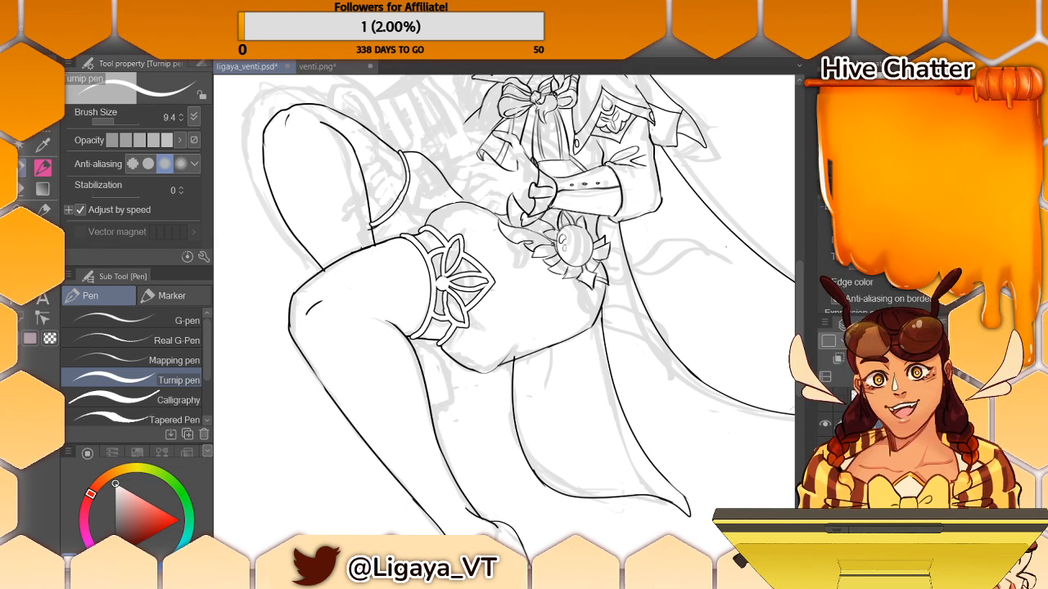
- Draw a second curved garter band closer to the raised knee, redoing strokes as needed, and turn off the border effect
{"action": "left_click_drag", "start_coordinate": [408, 178], "coordinate": [390, 207]}
{"action": "key", "text": "ctrl+z"}
{"action": "left_click_drag", "start_coordinate": [390, 150], "coordinate": [369, 191]}
{"action": "key", "text": "ctrl+z"}
{"action": "mouse_move", "coordinate": [393, 147]}
{"action": "left_mouse_down"}
{"action": "mouse_move", "coordinate": [374, 212]}
{"action": "mouse_move", "coordinate": [365, 208]}
{"action": "mouse_move", "coordinate": [387, 157]}
{"action": "left_mouse_up"}
{"action": "key", "text": "ctrl+z"}
{"action": "key", "text": "ctrl+z"}
{"action": "key", "text": "ctrl+z"}
{"action": "key", "text": "ctrl+z"}
{"action": "key", "text": "e"}
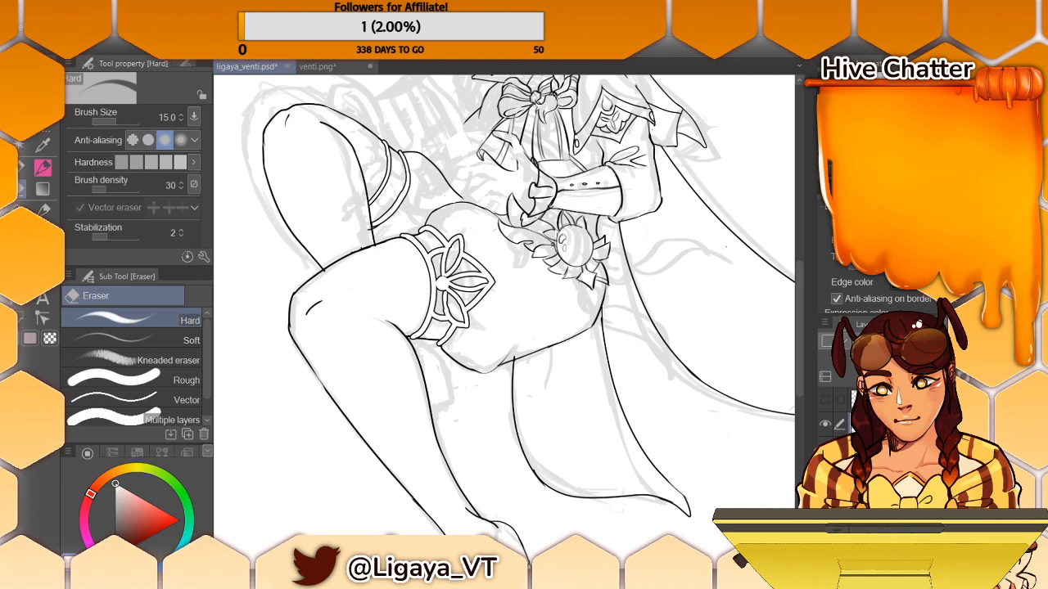
{"action": "left_click", "coordinate": [835, 223]}
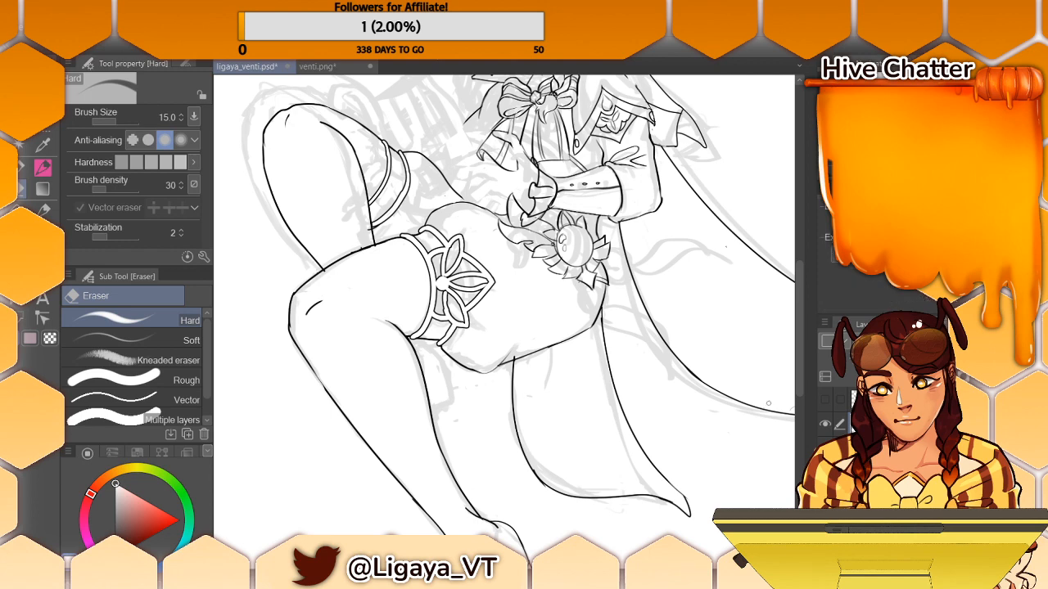
- Show the lyre layer and lower the opacity of the character's line art layer so the lyre stands out
{"action": "scroll", "coordinate": [802, 337], "scroll_direction": "up", "scroll_amount": 1}
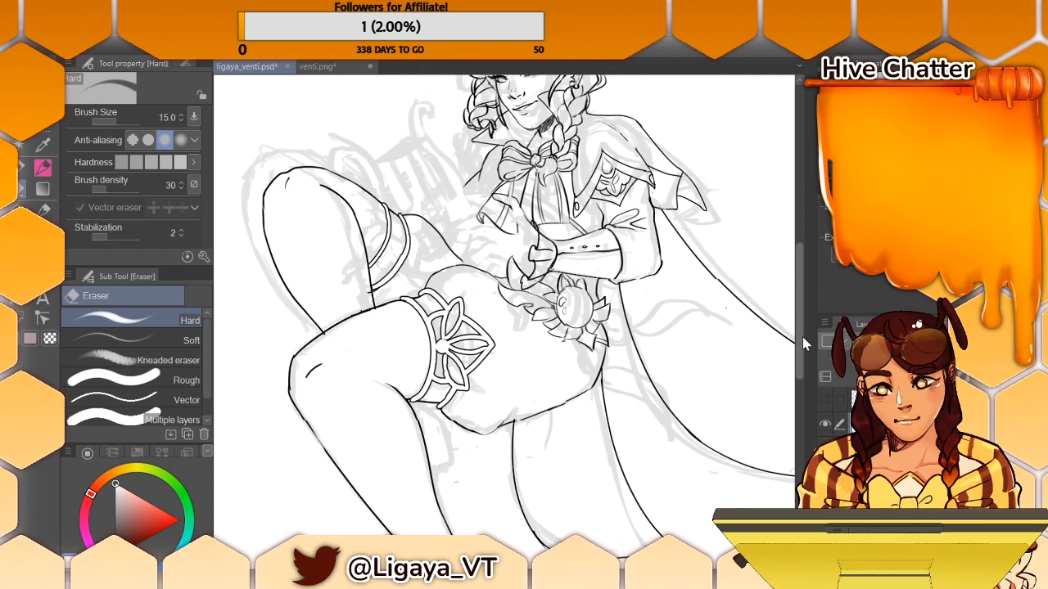
{"action": "scroll", "coordinate": [802, 343], "scroll_direction": "up", "scroll_amount": 3}
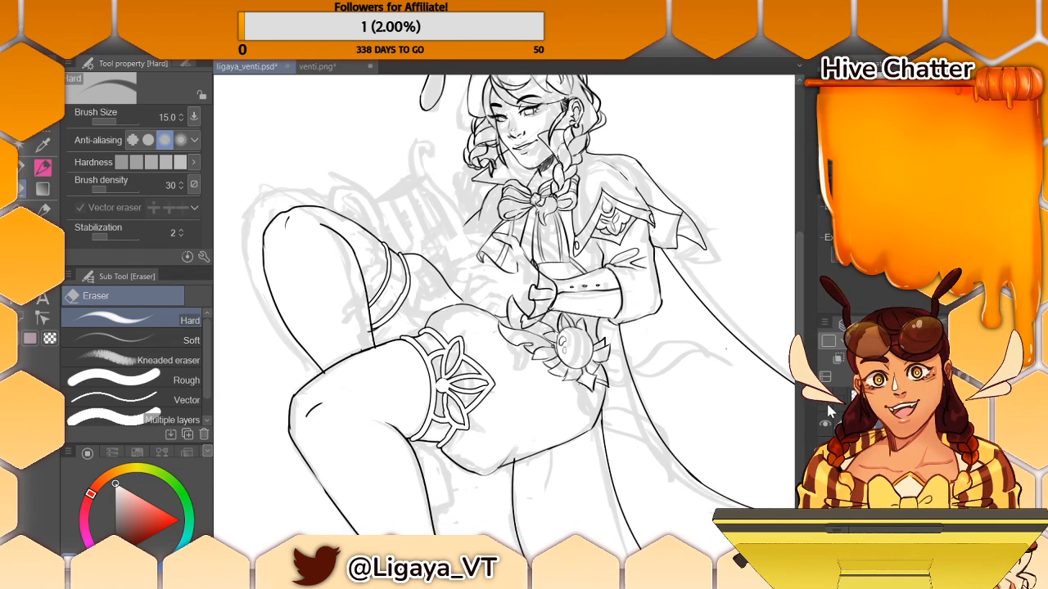
{"action": "left_click", "coordinate": [829, 407]}
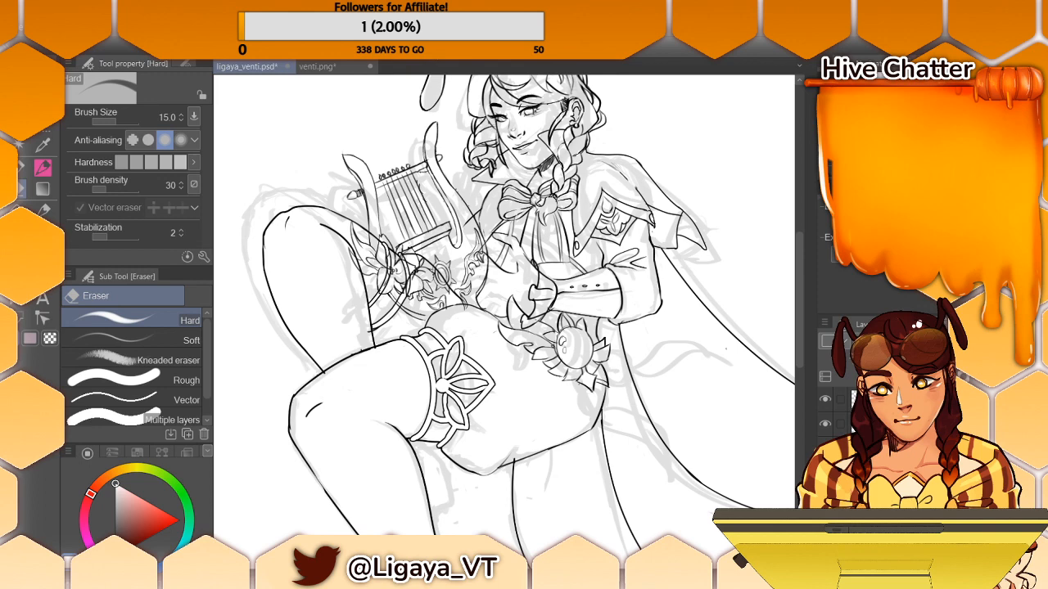
{"action": "left_click", "coordinate": [892, 424]}
{"action": "left_click", "coordinate": [941, 341]}
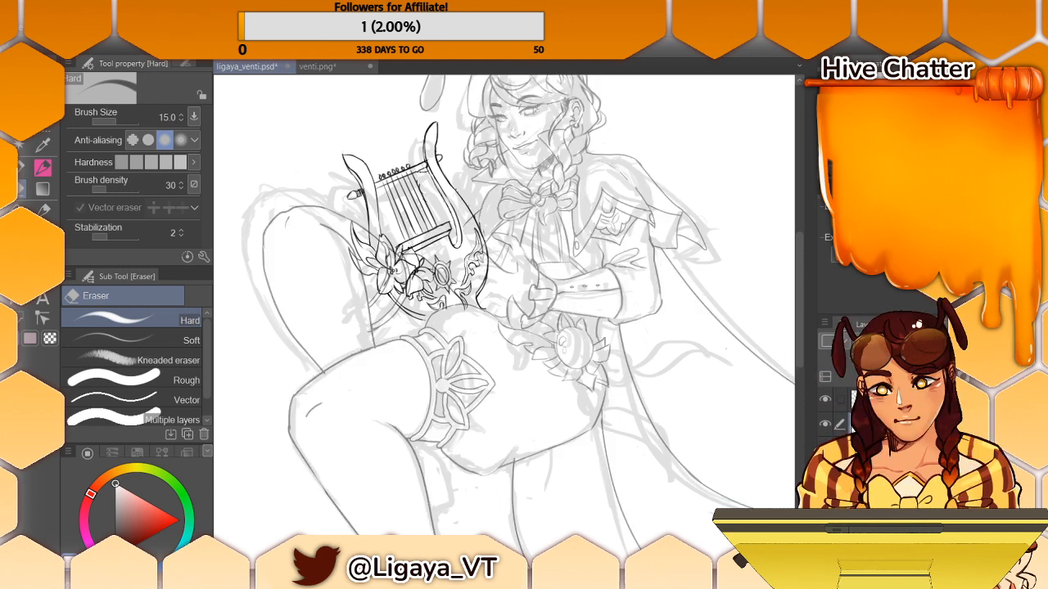
- Hide the rough sketch layer and clean up the stray lines around the lyre's strings with the Hard eraser
{"action": "left_click", "coordinate": [825, 450]}
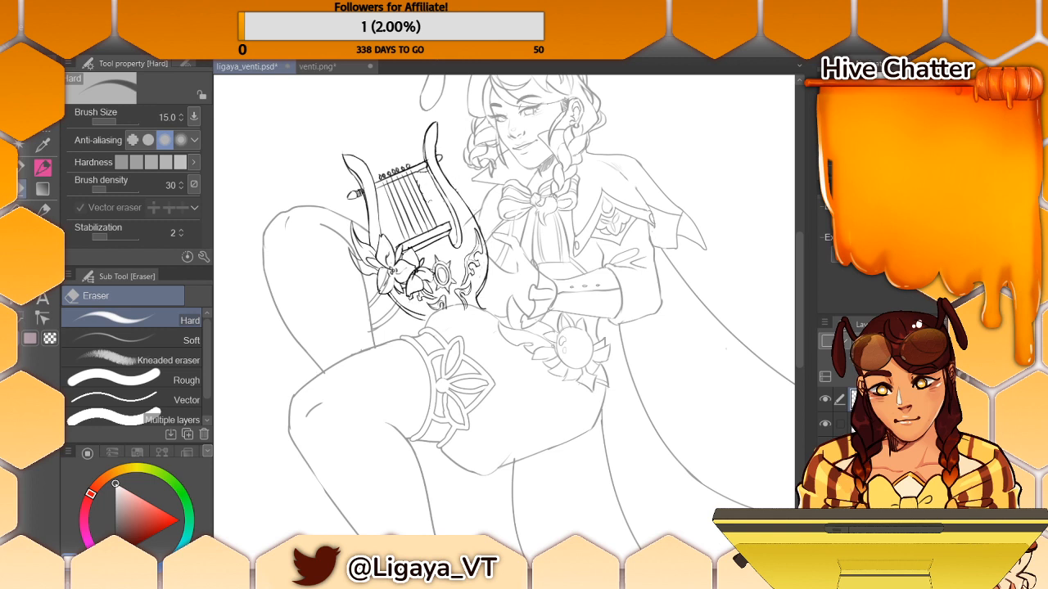
{"action": "left_click_drag", "start_coordinate": [419, 182], "coordinate": [426, 197]}
{"action": "left_click", "coordinate": [890, 424]}
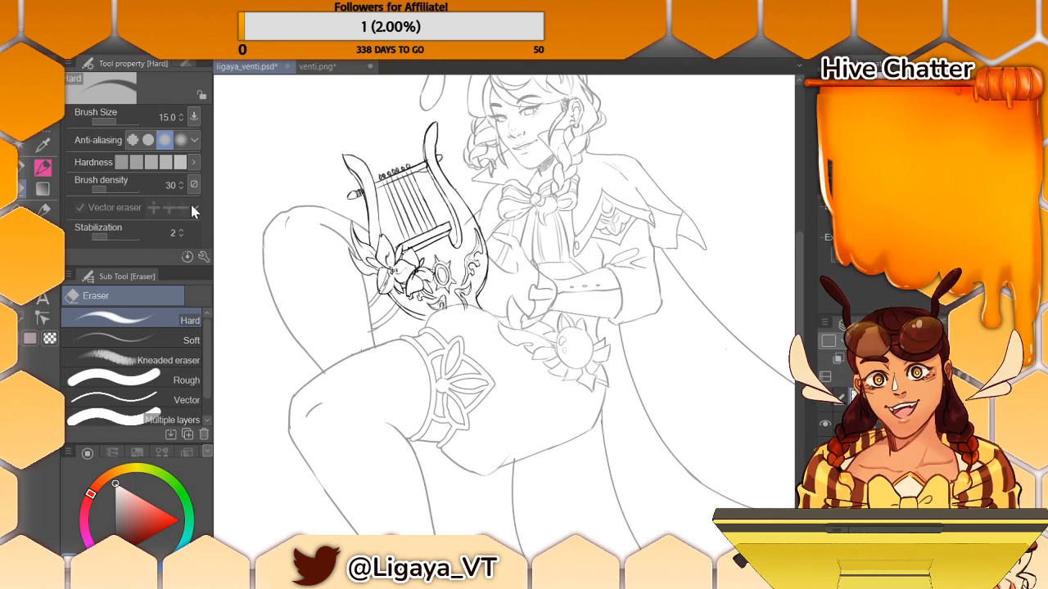
- Switch to the Turnip pen in black and try inking over the lyre's left arm, undoing the strokes
{"action": "key", "text": "p"}
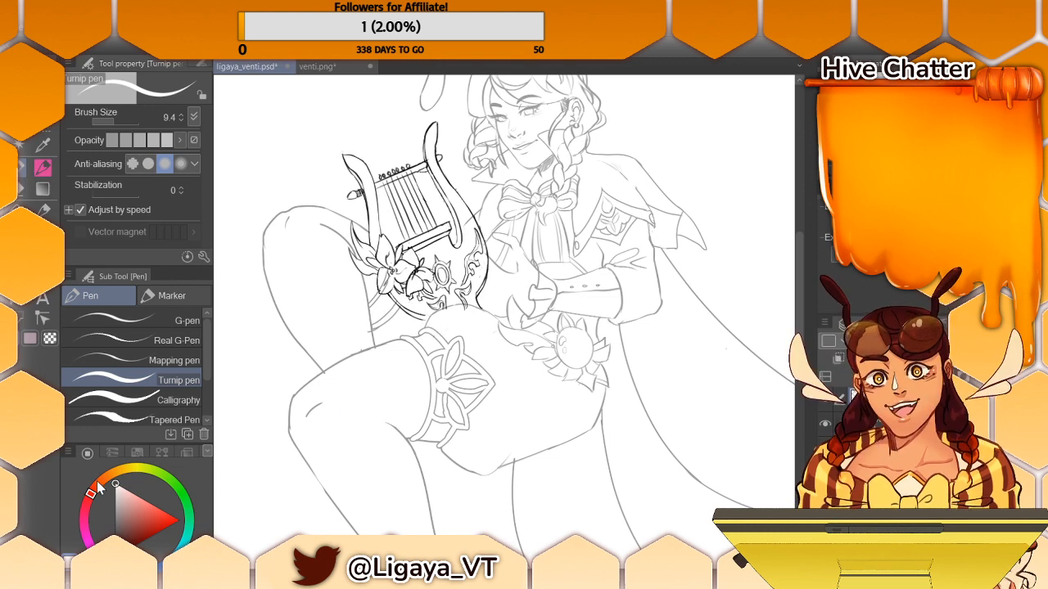
{"action": "left_click", "coordinate": [115, 553]}
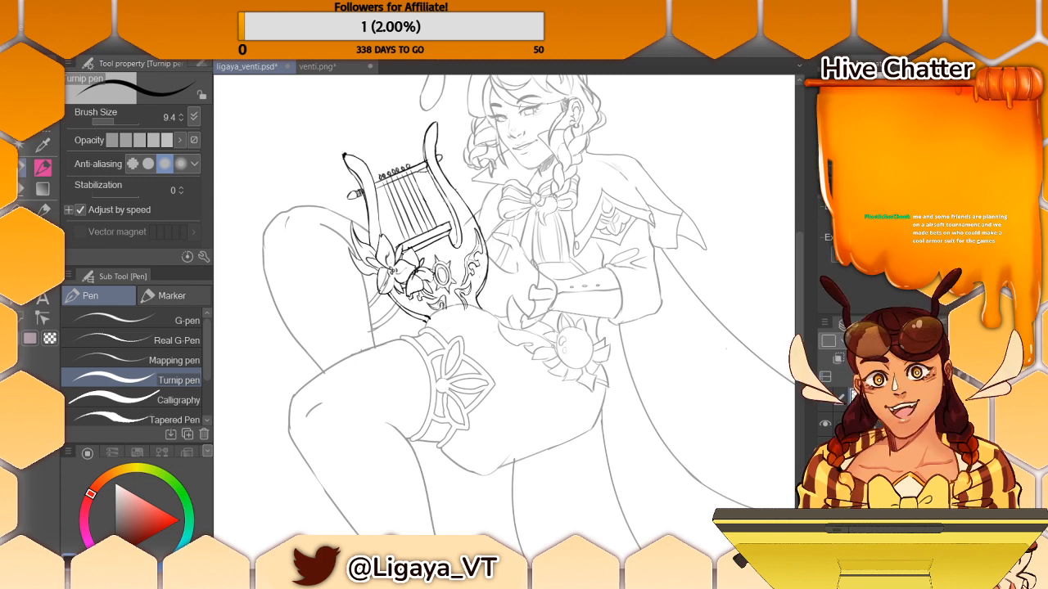
{"action": "mouse_move", "coordinate": [344, 156]}
{"action": "left_mouse_down"}
{"action": "mouse_move", "coordinate": [363, 184]}
{"action": "mouse_move", "coordinate": [351, 174]}
{"action": "mouse_move", "coordinate": [370, 232]}
{"action": "left_mouse_up"}
{"action": "key", "text": "ctrl+z"}
{"action": "key", "text": "ctrl+z"}
{"action": "key", "text": "ctrl+z"}
{"action": "key", "text": "ctrl+z"}
{"action": "key", "text": "ctrl+z"}
{"action": "key", "text": "ctrl+z"}
{"action": "key", "text": "ctrl+z"}
{"action": "key", "text": "ctrl+z"}
{"action": "key", "text": "ctrl+z"}
{"action": "key", "text": "ctrl+z"}
{"action": "key", "text": "ctrl+z"}
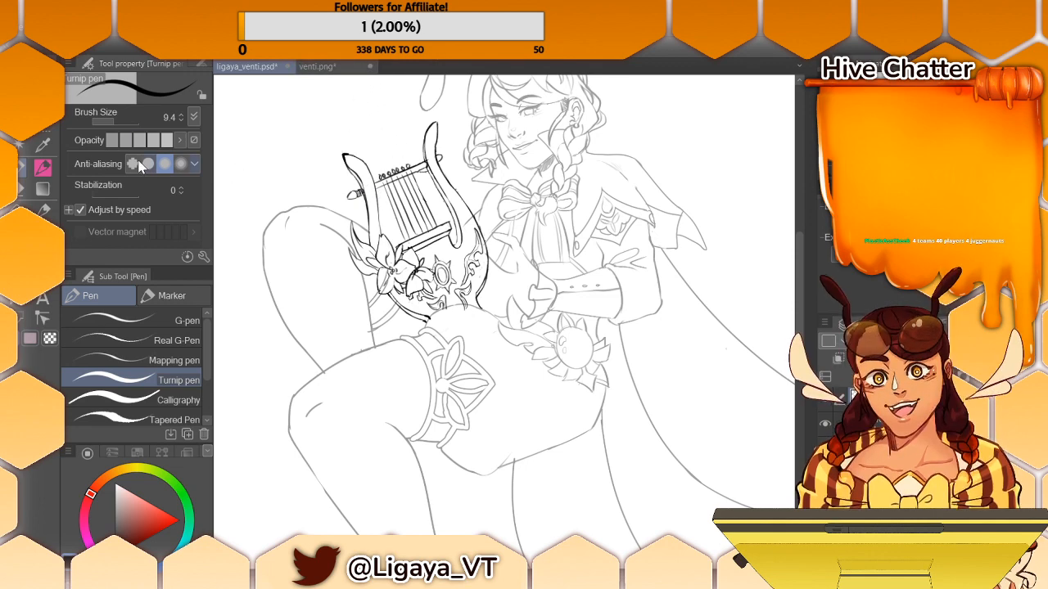
- Set the Turnip pen's brush size to 7.0 and thicken the outline of the lyre's left arm
{"action": "left_click", "coordinate": [104, 119]}
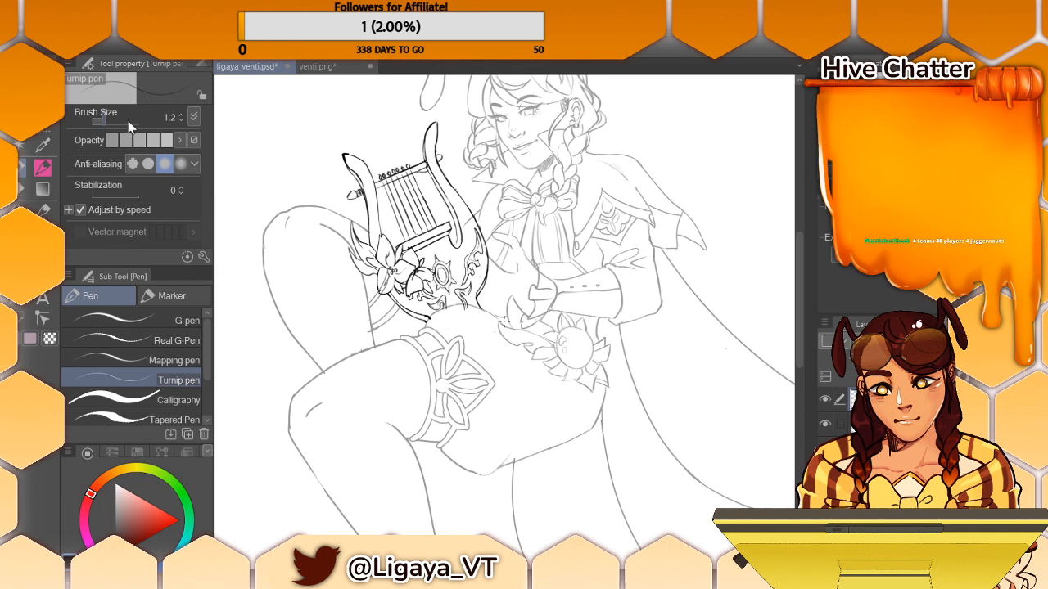
{"action": "left_click", "coordinate": [180, 112]}
{"action": "left_click", "coordinate": [180, 112]}
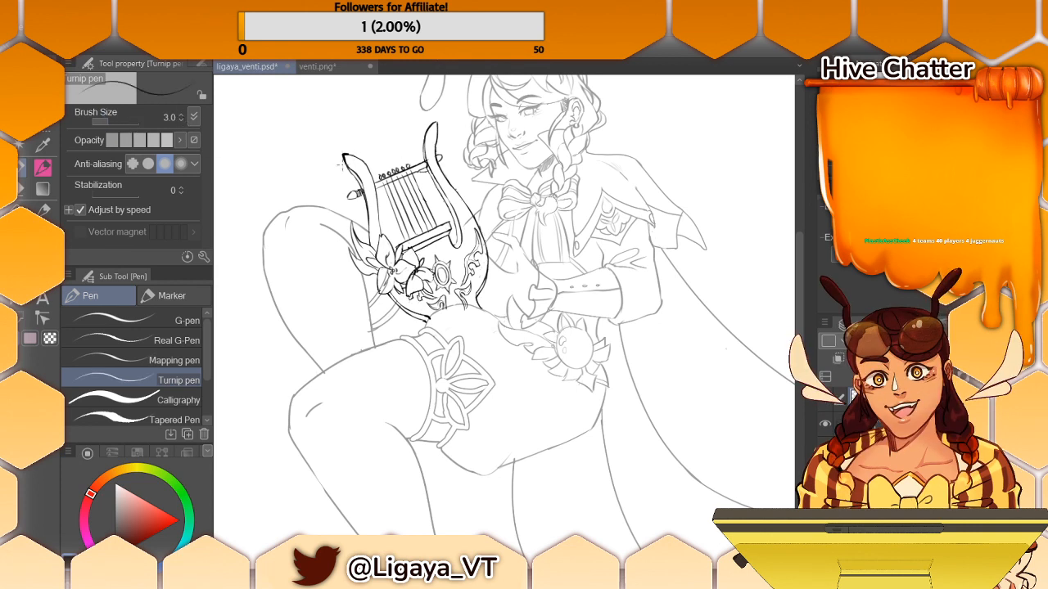
{"action": "left_click", "coordinate": [181, 114]}
{"action": "left_click", "coordinate": [181, 114]}
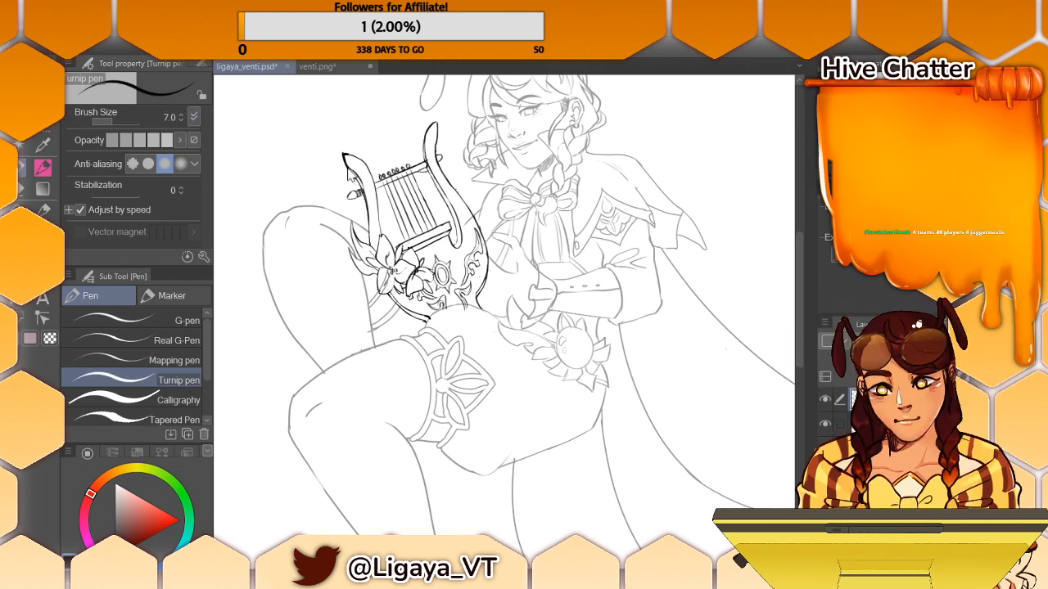
{"action": "left_click_drag", "start_coordinate": [347, 160], "coordinate": [362, 189]}
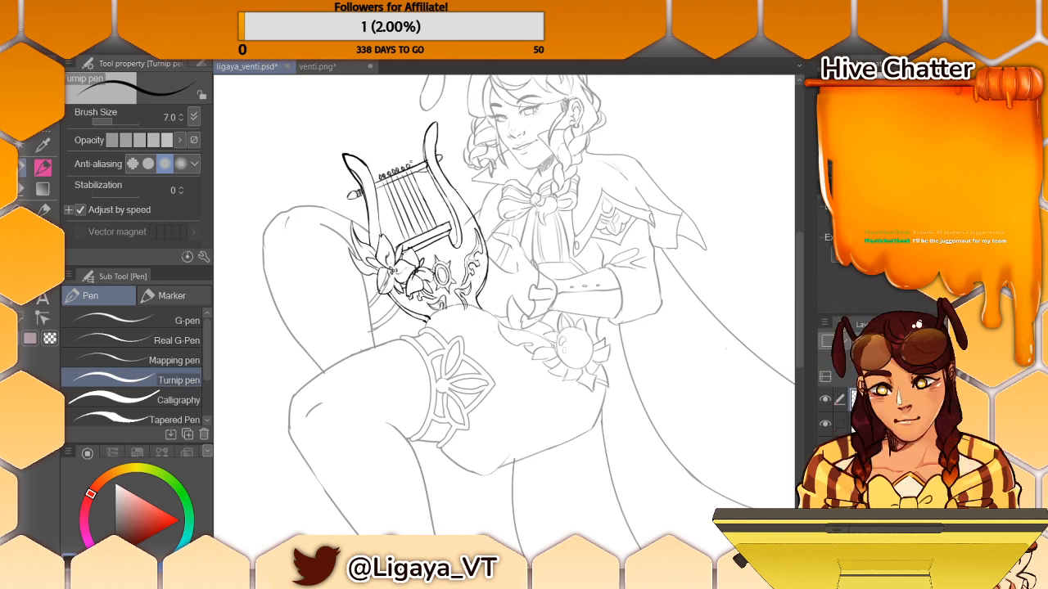
{"action": "left_click_drag", "start_coordinate": [366, 194], "coordinate": [369, 241]}
{"action": "key", "text": "ctrl+z"}
- Thicken the lyre body's lower-left curve and touch up the flower petals, undoing and redrawing strokes as needed
{"action": "mouse_move", "coordinate": [381, 288]}
{"action": "left_mouse_down"}
{"action": "mouse_move", "coordinate": [404, 318]}
{"action": "mouse_move", "coordinate": [422, 320]}
{"action": "left_mouse_up"}
{"action": "key", "text": "ctrl+z"}
{"action": "key", "text": "ctrl+z"}
{"action": "key", "text": "ctrl+z"}
{"action": "key", "text": "ctrl+z"}
{"action": "key", "text": "ctrl+z"}
{"action": "key", "text": "ctrl+z"}
{"action": "key", "text": "ctrl+z"}
{"action": "key", "text": "ctrl+z"}
{"action": "key", "text": "ctrl+z"}
{"action": "left_click_drag", "start_coordinate": [401, 278], "coordinate": [409, 292]}
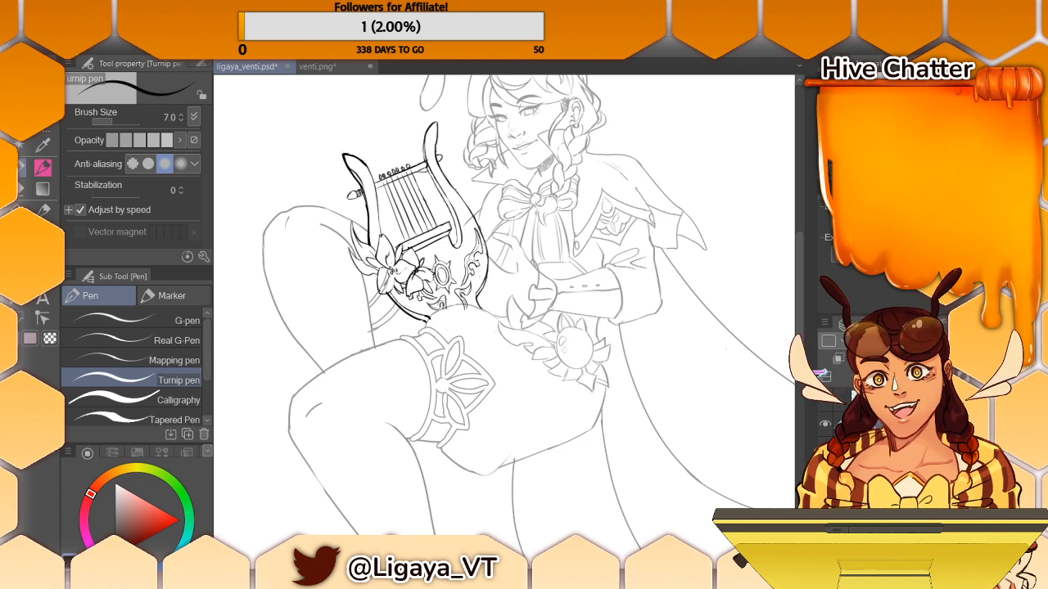
- Switch to the Hard eraser and toggle the layers' visibility to check the lyre against the character
{"action": "key", "text": "e"}
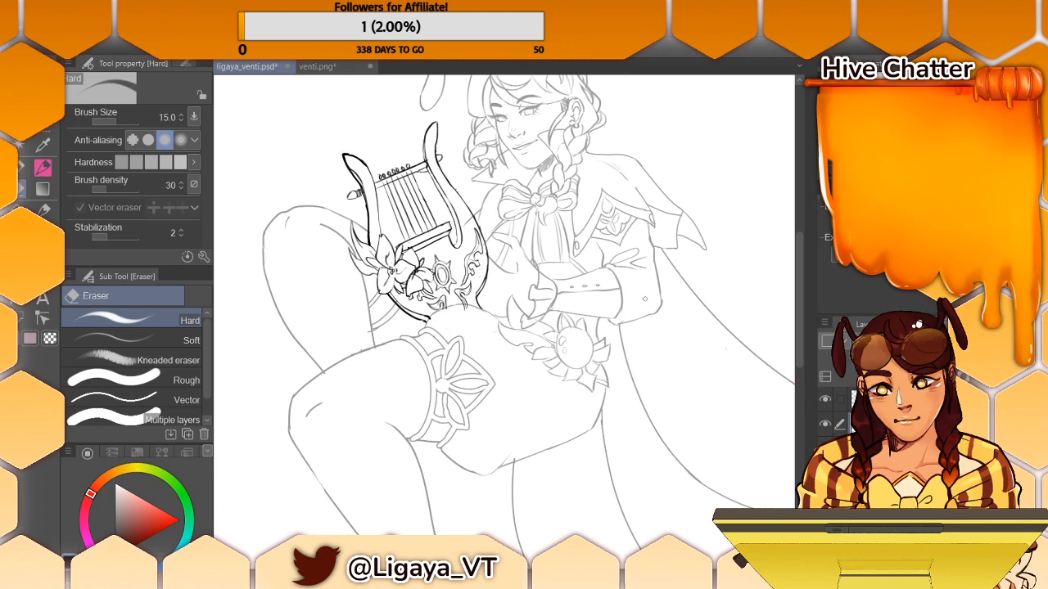
{"action": "left_click", "coordinate": [826, 424]}
{"action": "left_click", "coordinate": [826, 424]}
{"action": "key", "text": "alt+Tab"}
{"action": "key", "text": "alt+Tab"}
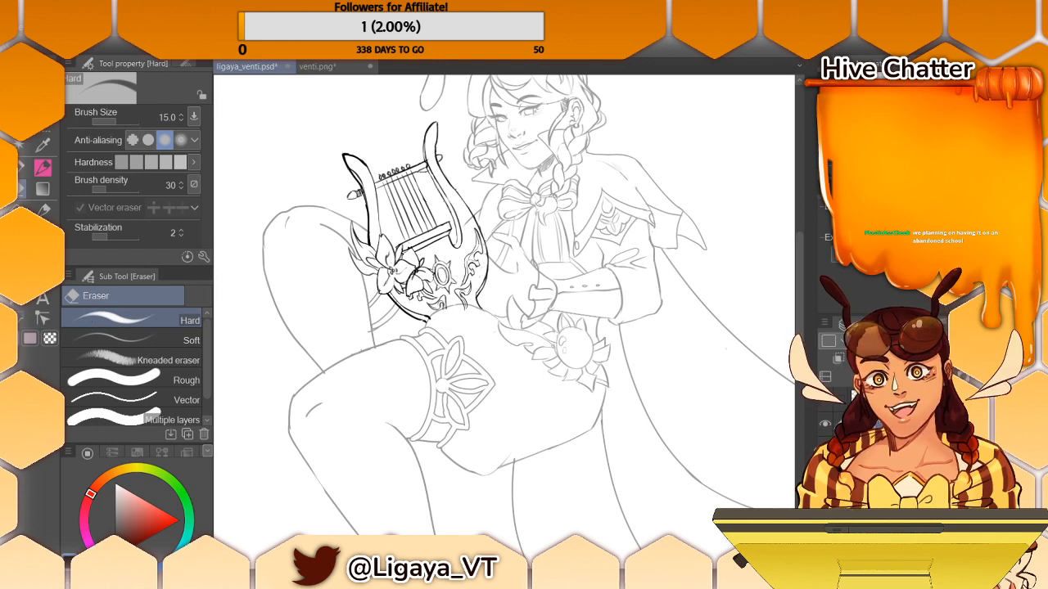
{"action": "left_click", "coordinate": [825, 400]}
{"action": "left_click", "coordinate": [825, 400]}
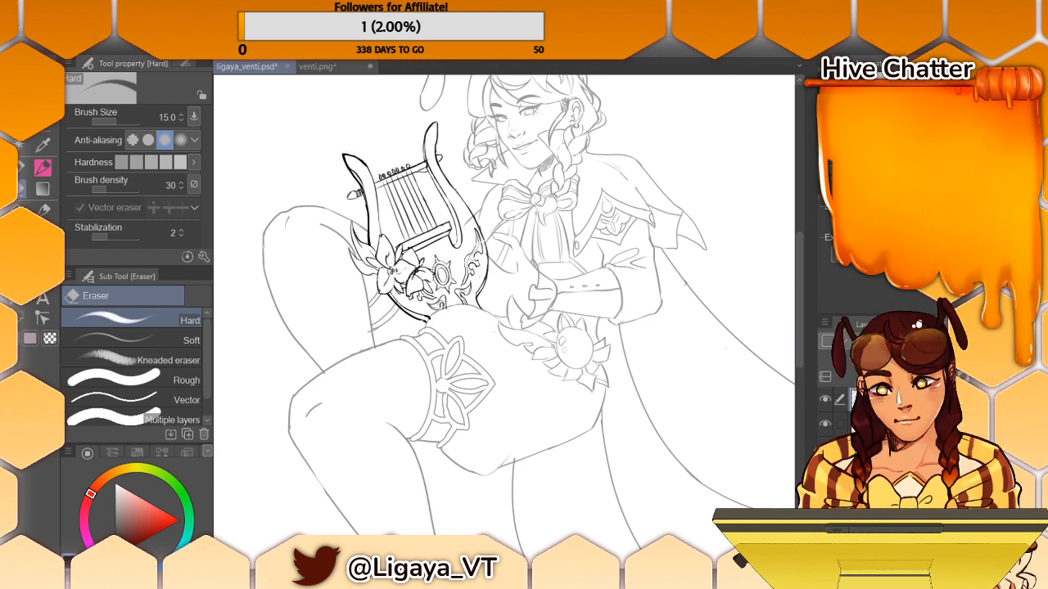
- Touch up the tip of the lyre's right arm with the Turnip pen and return to the Hard eraser
{"action": "left_click", "coordinate": [23, 167]}
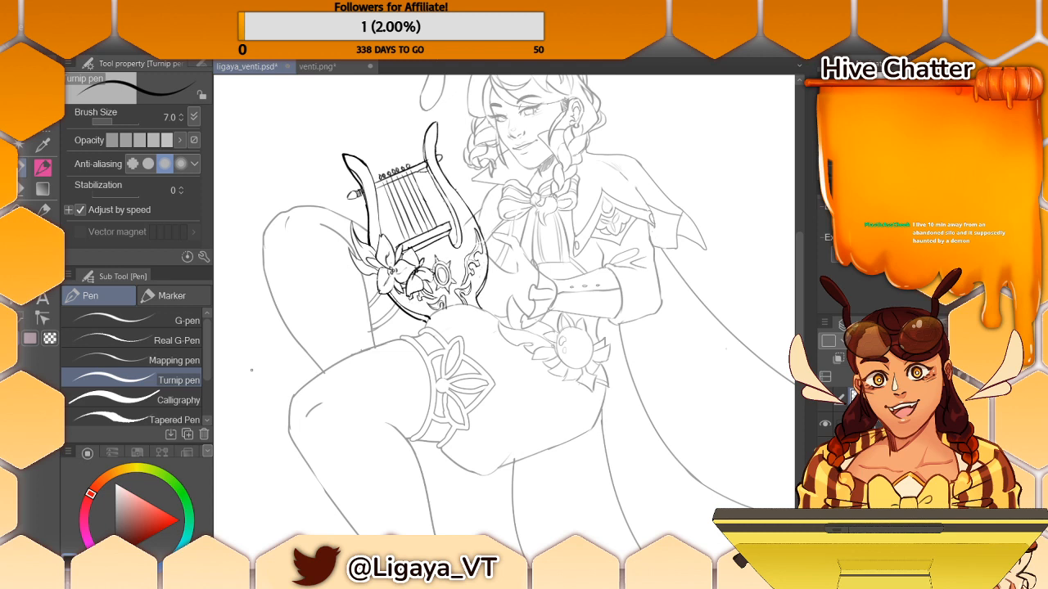
{"action": "left_click_drag", "start_coordinate": [438, 121], "coordinate": [438, 128]}
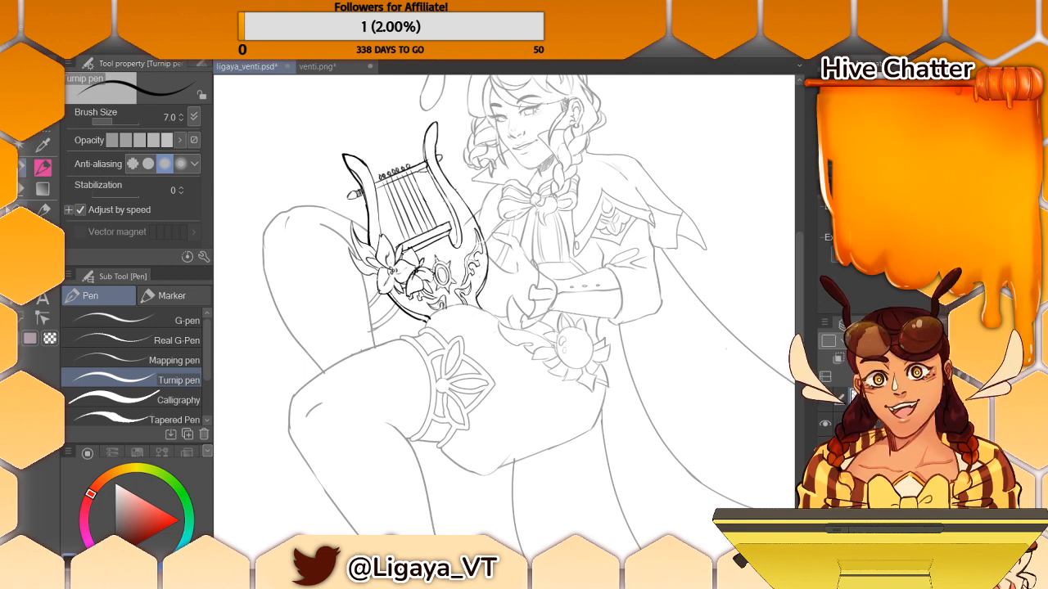
{"action": "left_click", "coordinate": [30, 202]}
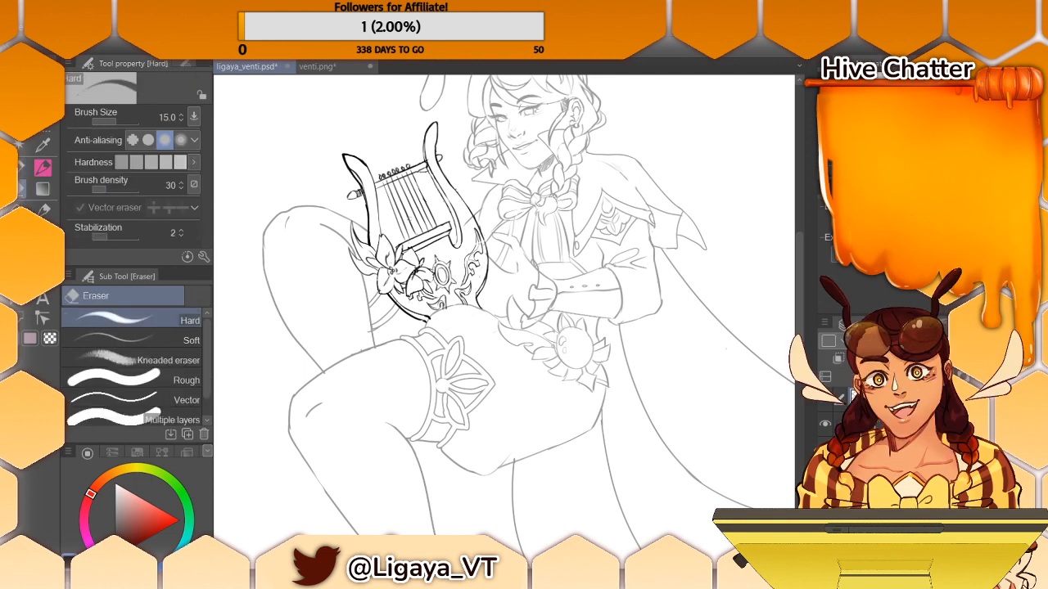
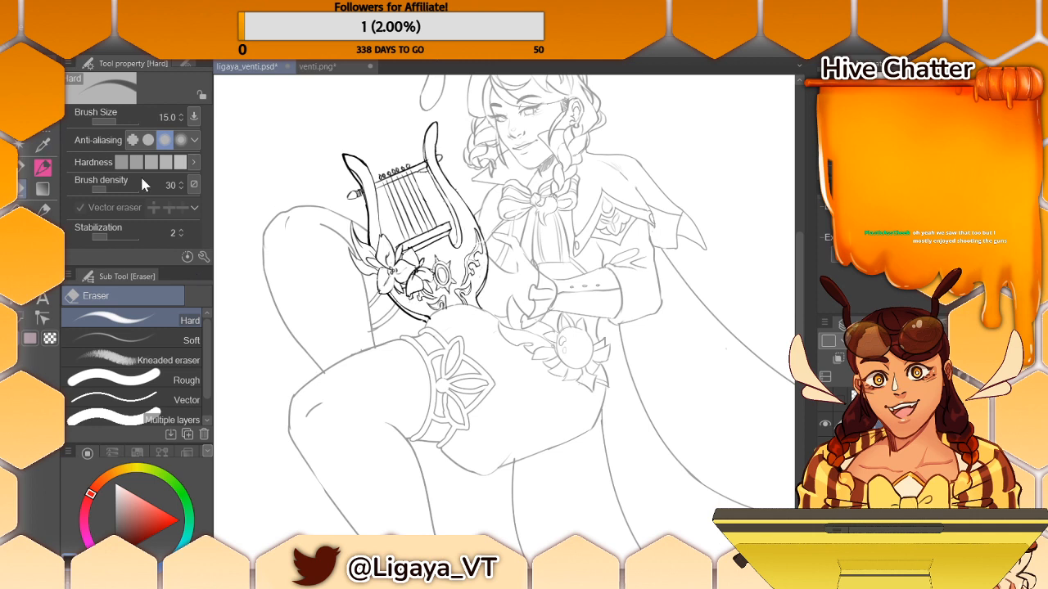
- Redraw the pointed leaf and petal edges beside the lyre's flower with the Turnip pen, undoing unwanted strokes
{"action": "left_click", "coordinate": [23, 167]}
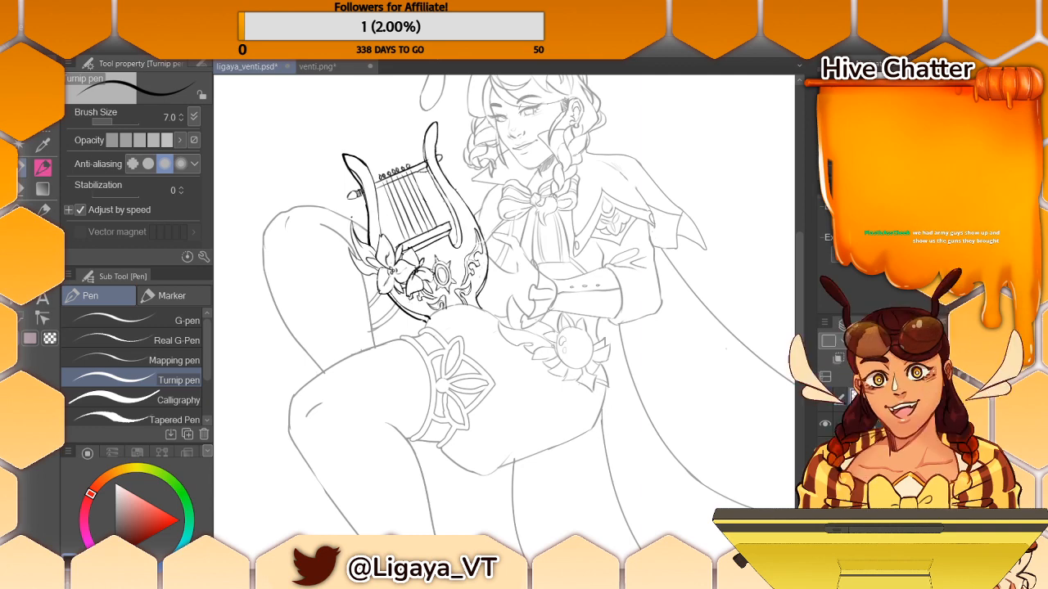
{"action": "left_click_drag", "start_coordinate": [352, 219], "coordinate": [361, 262]}
{"action": "key", "text": "ctrl+z"}
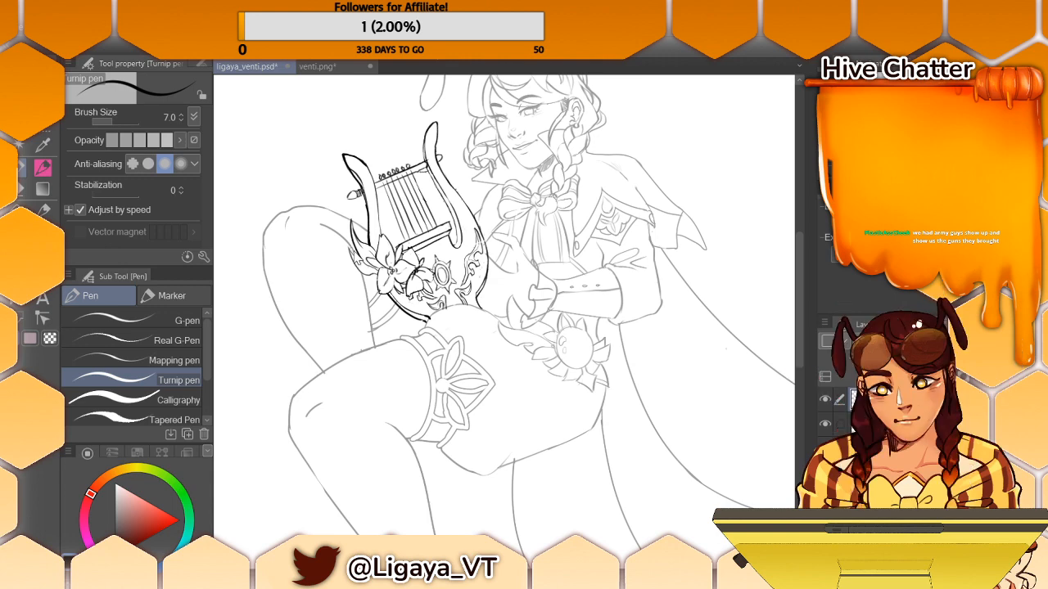
{"action": "key", "text": "ctrl+z"}
{"action": "key", "text": "ctrl+z"}
{"action": "left_click_drag", "start_coordinate": [357, 257], "coordinate": [362, 273]}
{"action": "key", "text": "ctrl+z"}
{"action": "key", "text": "ctrl+z"}
{"action": "key", "text": "ctrl+z"}
{"action": "key", "text": "ctrl+z"}
{"action": "key", "text": "ctrl+z"}
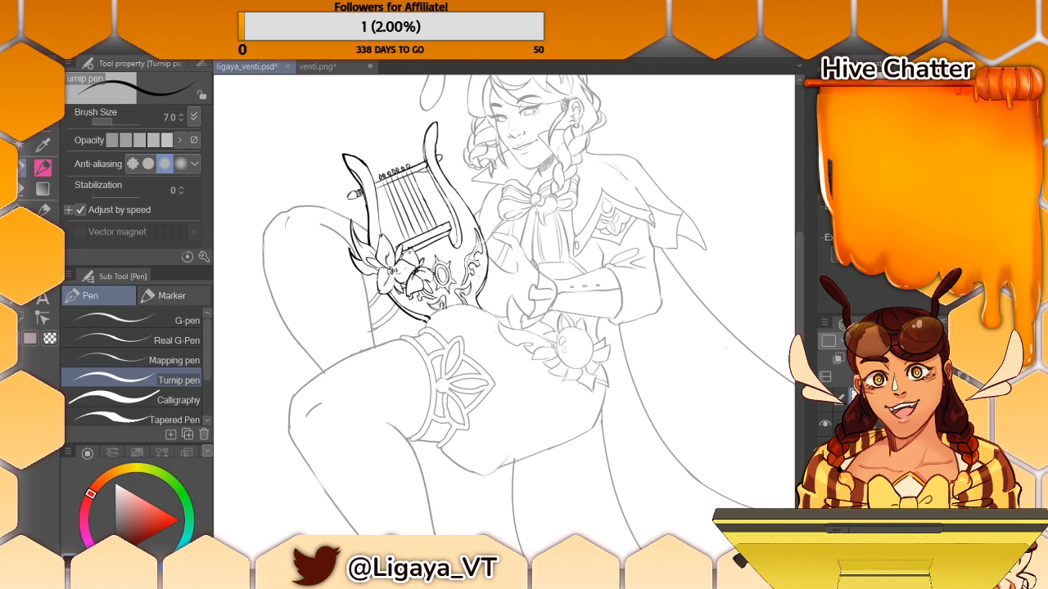
{"action": "key", "text": "ctrl+z"}
{"action": "left_click_drag", "start_coordinate": [364, 272], "coordinate": [387, 289]}
{"action": "key", "text": "ctrl+z"}
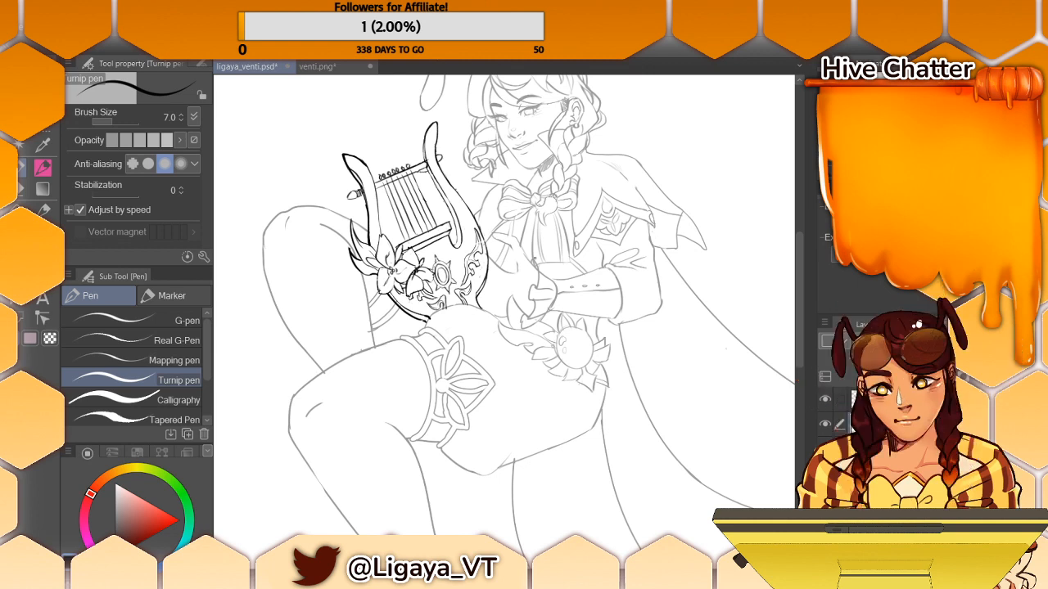
- Rework the outline of the character's wrist and hand beside the lyre with the Turnip pen and Hard eraser
{"action": "left_click_drag", "start_coordinate": [538, 266], "coordinate": [555, 289]}
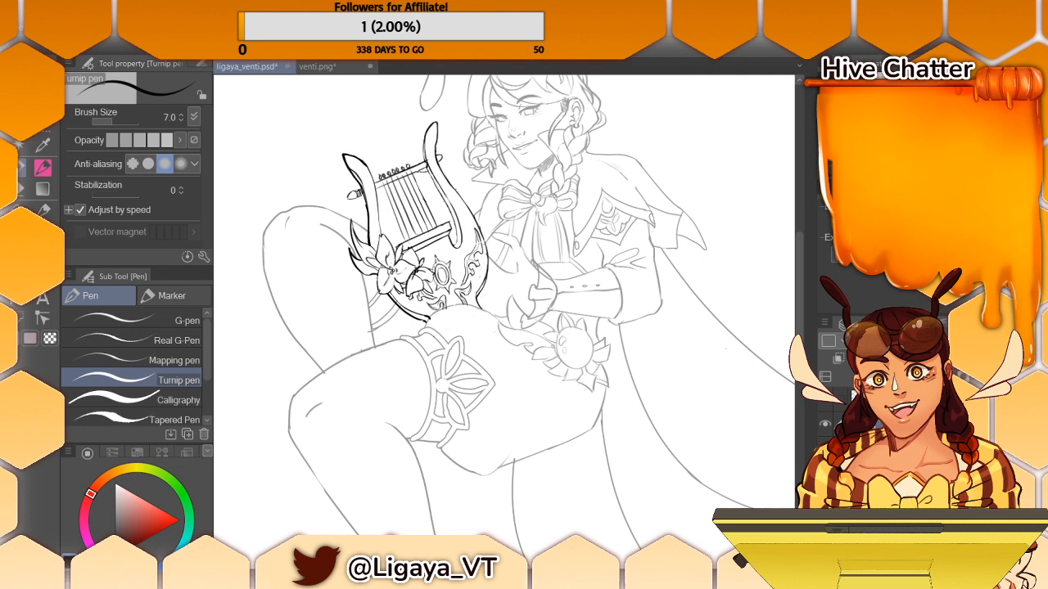
{"action": "key", "text": "e"}
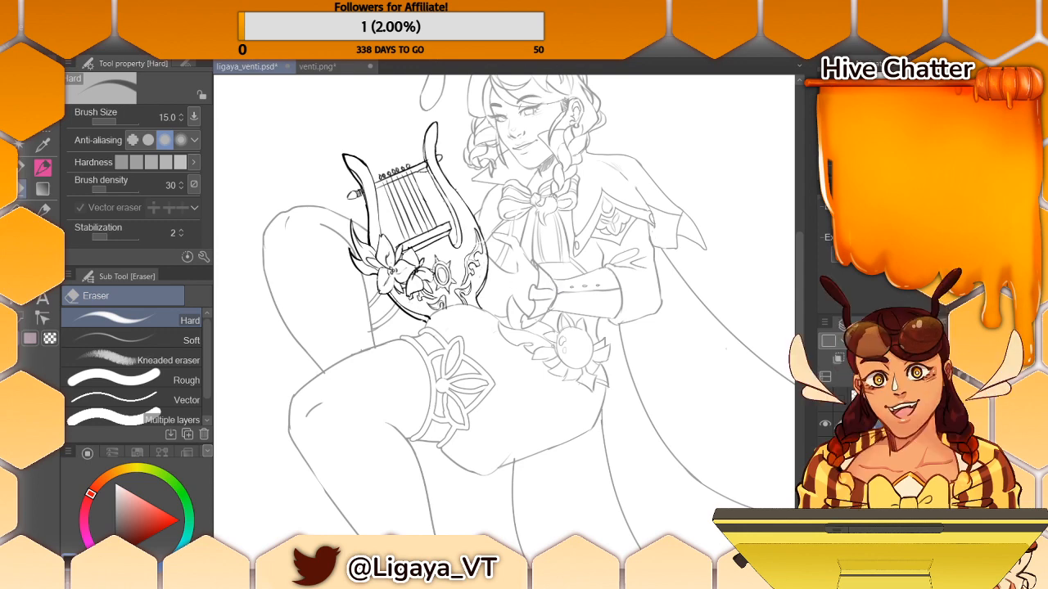
{"action": "key", "text": "p"}
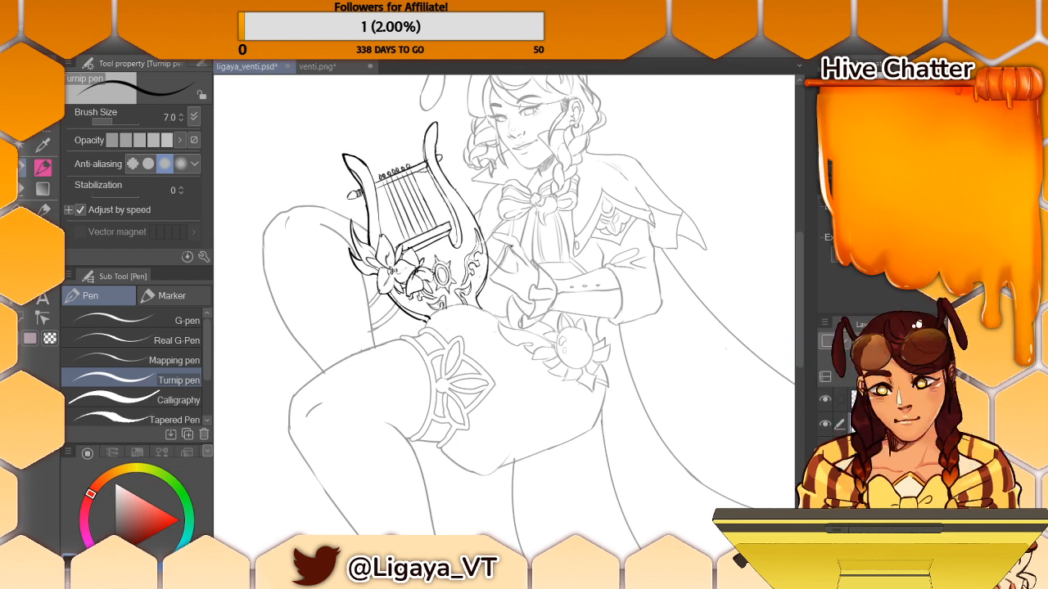
- Sketch the character's upper fingers reaching over the lyre's right side, undoing and redrawing strokes as needed
{"action": "mouse_move", "coordinate": [462, 233]}
{"action": "left_mouse_down"}
{"action": "mouse_move", "coordinate": [497, 253]}
{"action": "mouse_move", "coordinate": [487, 240]}
{"action": "mouse_move", "coordinate": [462, 241]}
{"action": "mouse_move", "coordinate": [490, 249]}
{"action": "mouse_move", "coordinate": [483, 264]}
{"action": "left_mouse_up"}
{"action": "key", "text": "ctrl+z"}
{"action": "key", "text": "ctrl+z"}
{"action": "key", "text": "ctrl+z"}
{"action": "key", "text": "ctrl+z"}
{"action": "key", "text": "ctrl+z"}
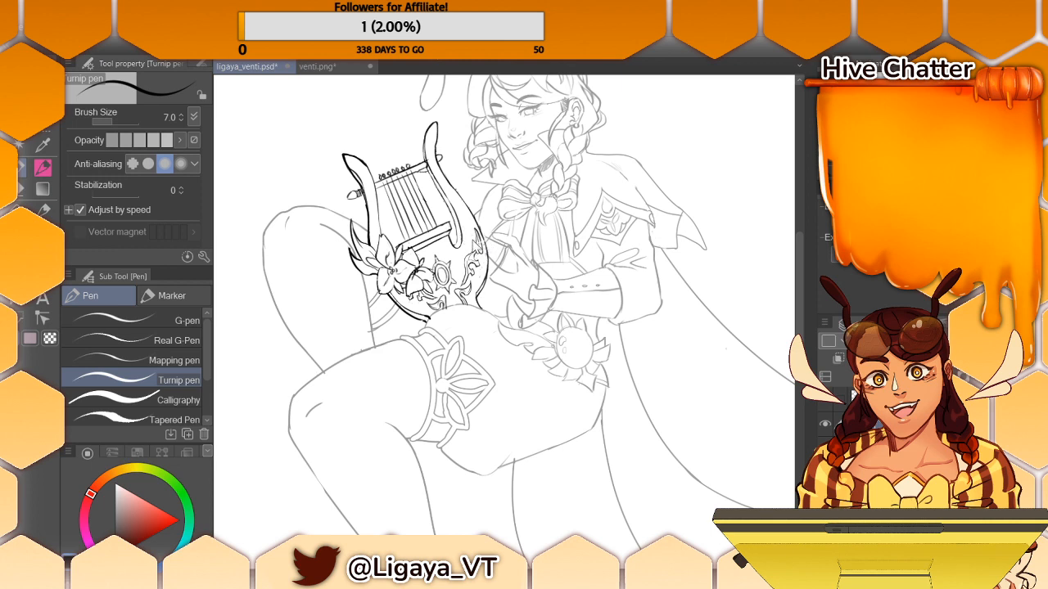
{"action": "mouse_move", "coordinate": [464, 225]}
{"action": "left_mouse_down"}
{"action": "mouse_move", "coordinate": [480, 237]}
{"action": "mouse_move", "coordinate": [473, 243]}
{"action": "left_mouse_up"}
{"action": "key", "text": "ctrl+z"}
{"action": "mouse_move", "coordinate": [464, 230]}
{"action": "left_mouse_down"}
{"action": "mouse_move", "coordinate": [487, 264]}
{"action": "mouse_move", "coordinate": [486, 248]}
{"action": "left_mouse_up"}
{"action": "key", "text": "ctrl+z"}
{"action": "key", "text": "ctrl+z"}
{"action": "key", "text": "ctrl+z"}
{"action": "left_click_drag", "start_coordinate": [473, 253], "coordinate": [493, 258]}
{"action": "key", "text": "ctrl+z"}
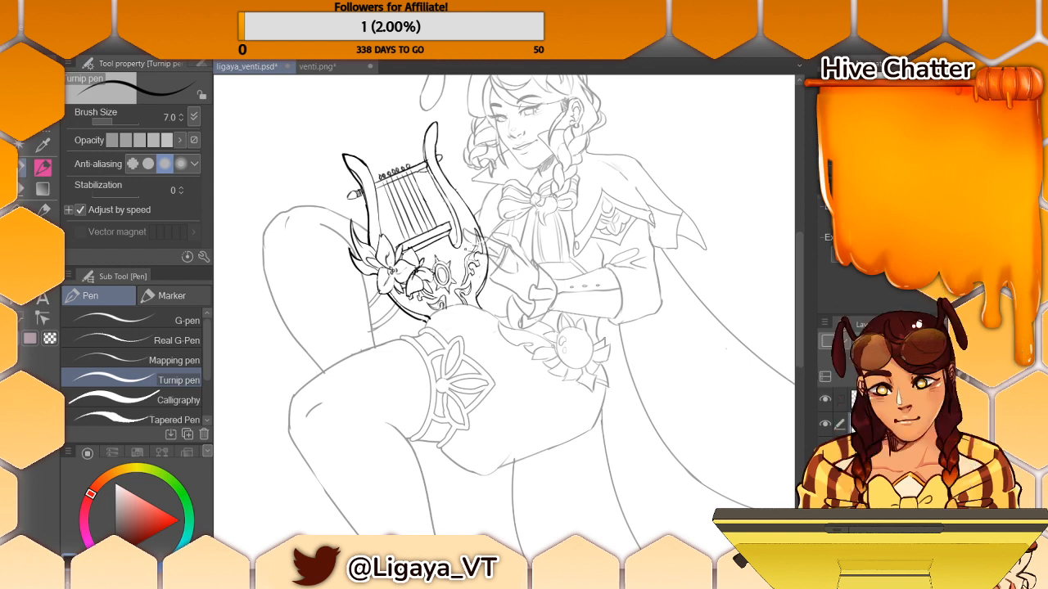
- Hide the lyre layer and sketch the character's lower finger and thumb
{"action": "left_click", "coordinate": [831, 402]}
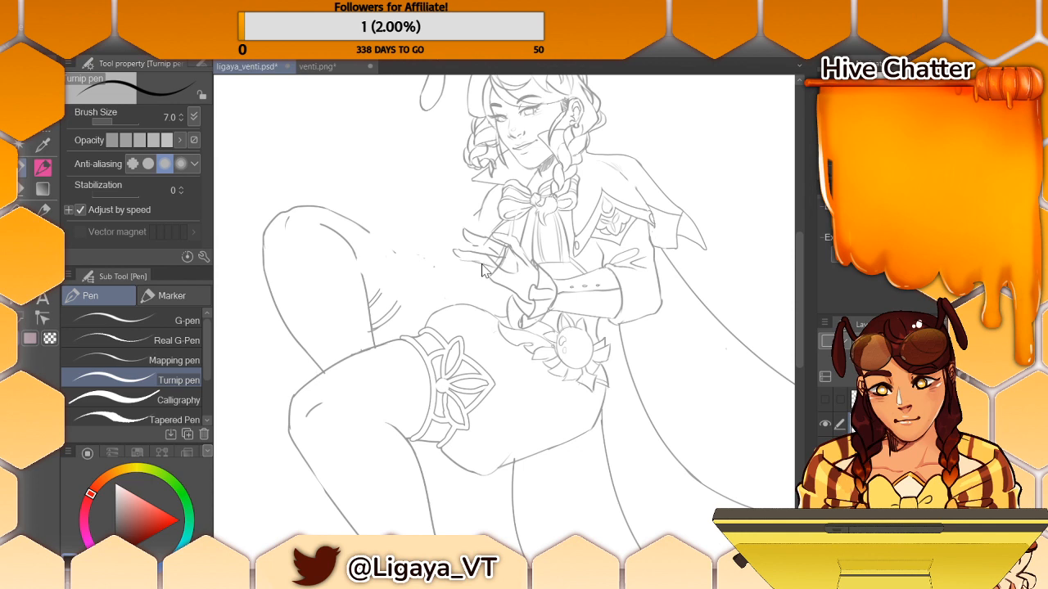
{"action": "mouse_move", "coordinate": [462, 261]}
{"action": "left_mouse_down"}
{"action": "mouse_move", "coordinate": [454, 267]}
{"action": "mouse_move", "coordinate": [481, 273]}
{"action": "left_mouse_up"}
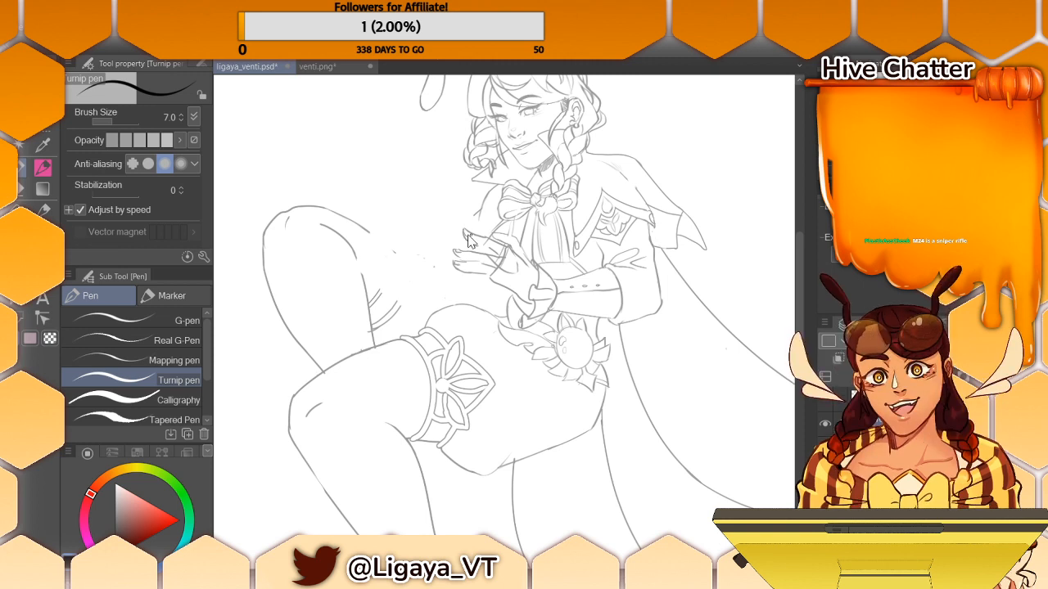
{"action": "left_click_drag", "start_coordinate": [513, 249], "coordinate": [514, 234]}
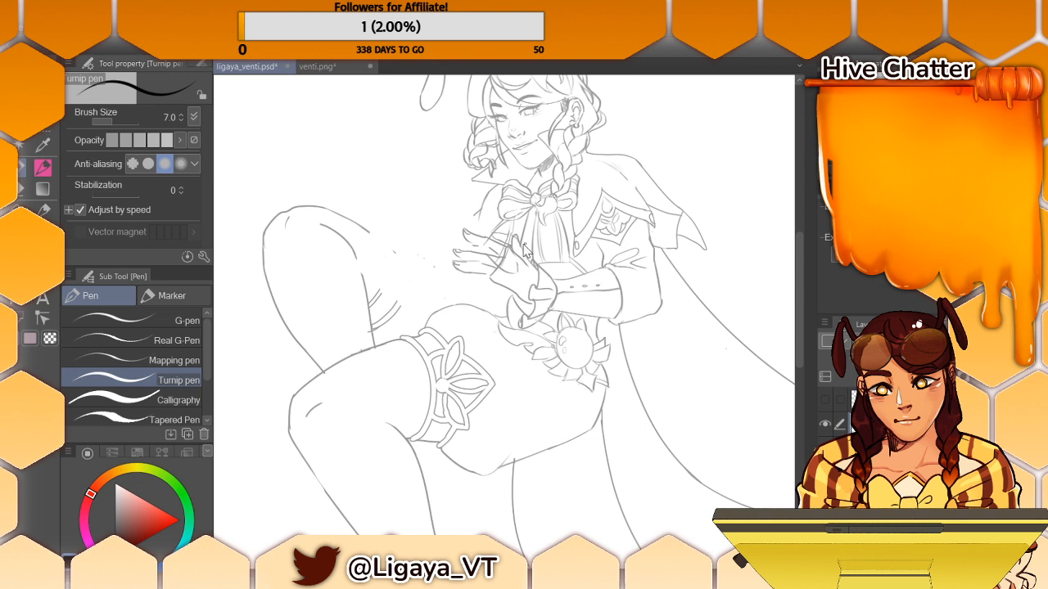
{"action": "left_click_drag", "start_coordinate": [514, 228], "coordinate": [505, 251]}
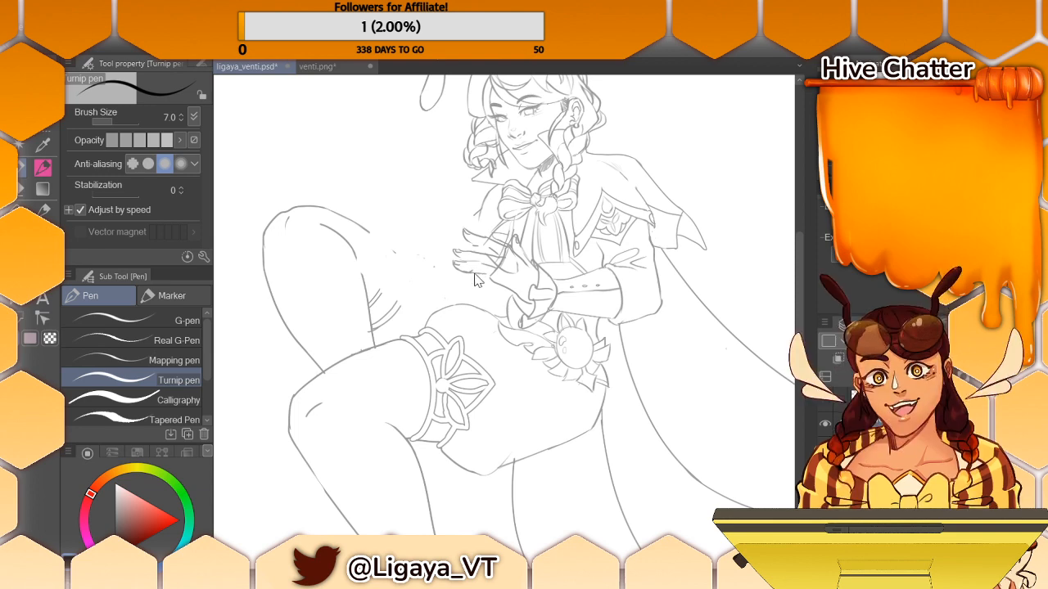
- Refine the undersides of the character's extended fingers with the Turnip pen, undoing a misplaced stroke
{"action": "left_click", "coordinate": [41, 189]}
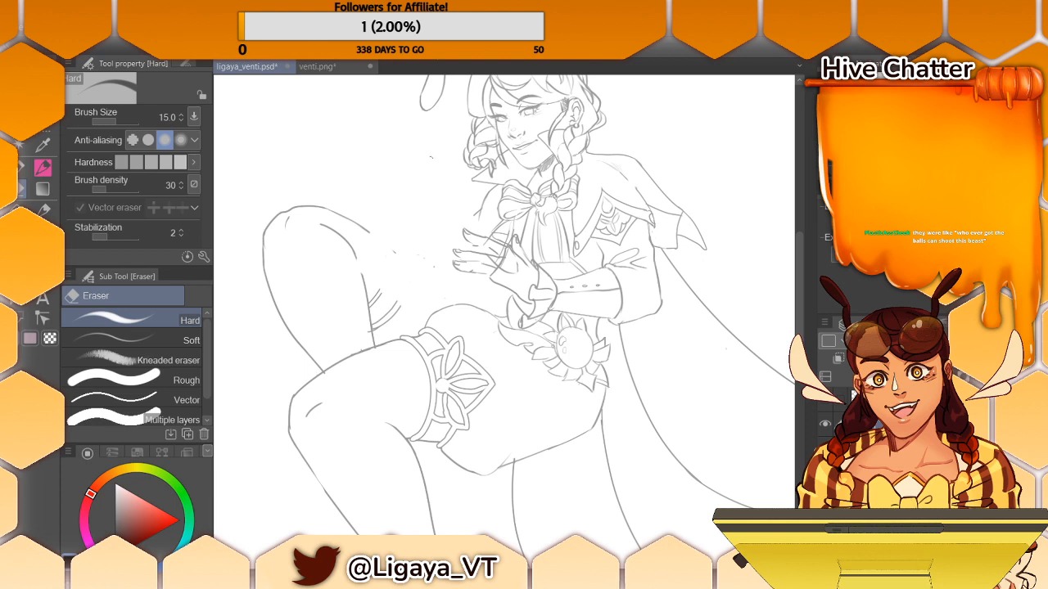
{"action": "key", "text": "p"}
{"action": "left_click_drag", "start_coordinate": [457, 271], "coordinate": [471, 285]}
{"action": "key", "text": "ctrl+z"}
{"action": "key", "text": "ctrl+z"}
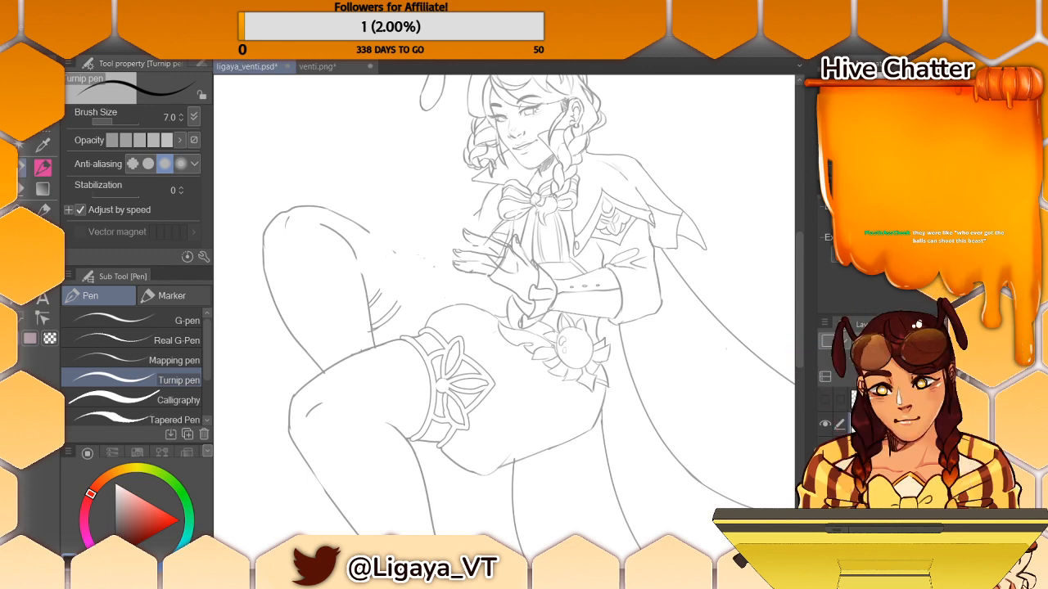
{"action": "left_click_drag", "start_coordinate": [474, 272], "coordinate": [483, 274]}
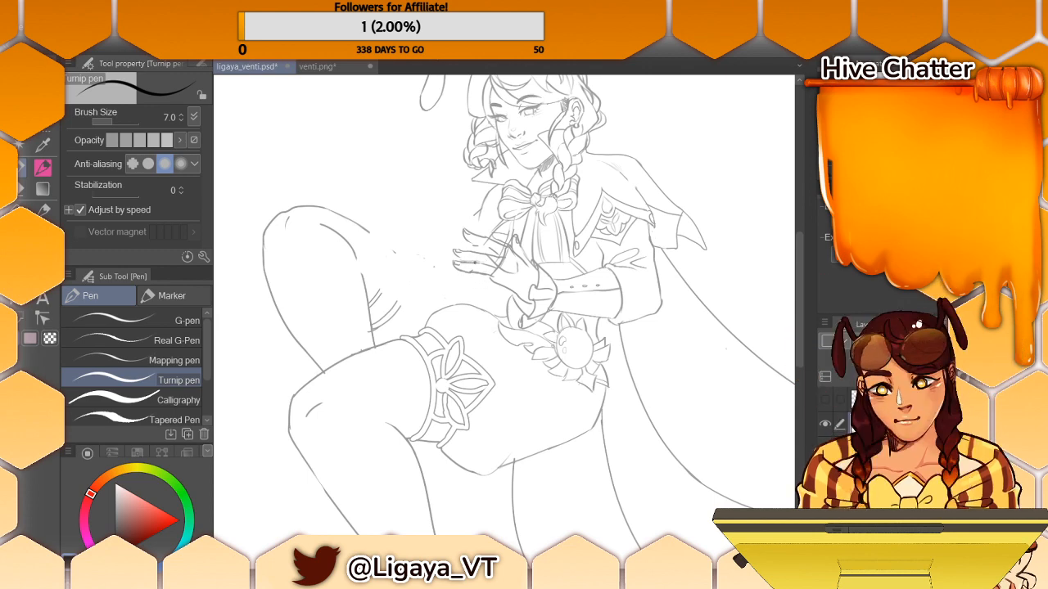
- Erase the stray lines crossing the character's hand and touch up the fingertips, alternating the Hard eraser and Turnip pen
{"action": "key", "text": "e"}
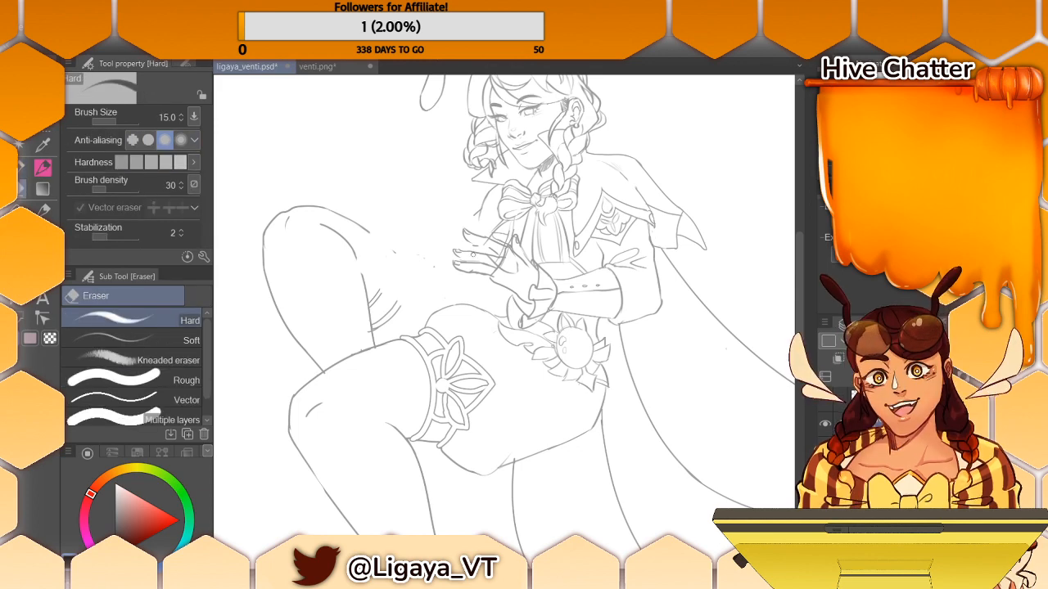
{"action": "mouse_move", "coordinate": [486, 272]}
{"action": "left_mouse_down"}
{"action": "mouse_move", "coordinate": [651, 216]}
{"action": "mouse_move", "coordinate": [504, 247]}
{"action": "mouse_move", "coordinate": [517, 271]}
{"action": "mouse_move", "coordinate": [505, 249]}
{"action": "left_mouse_up"}
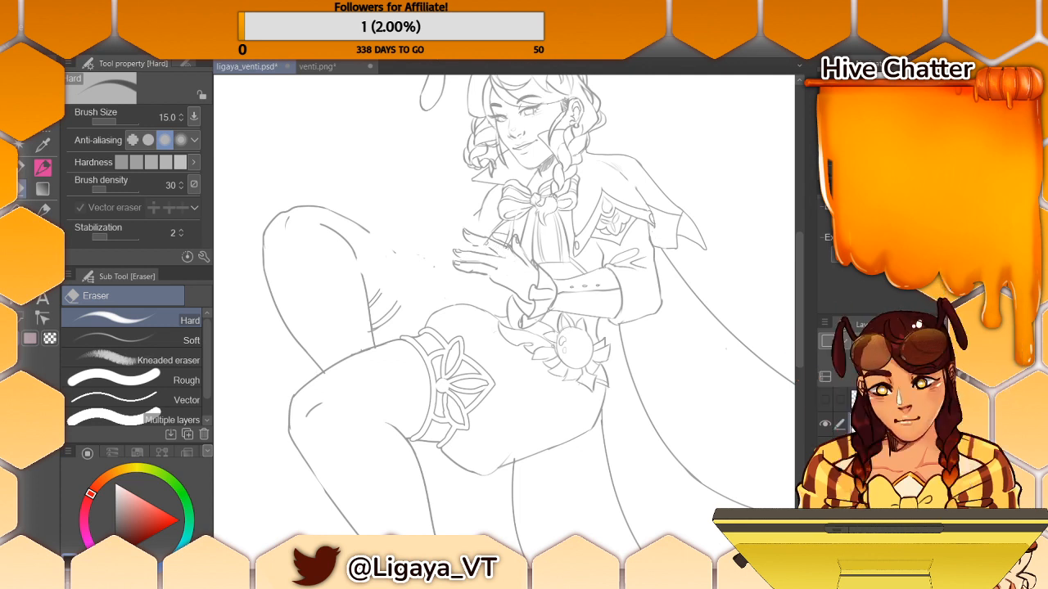
{"action": "key", "text": "p"}
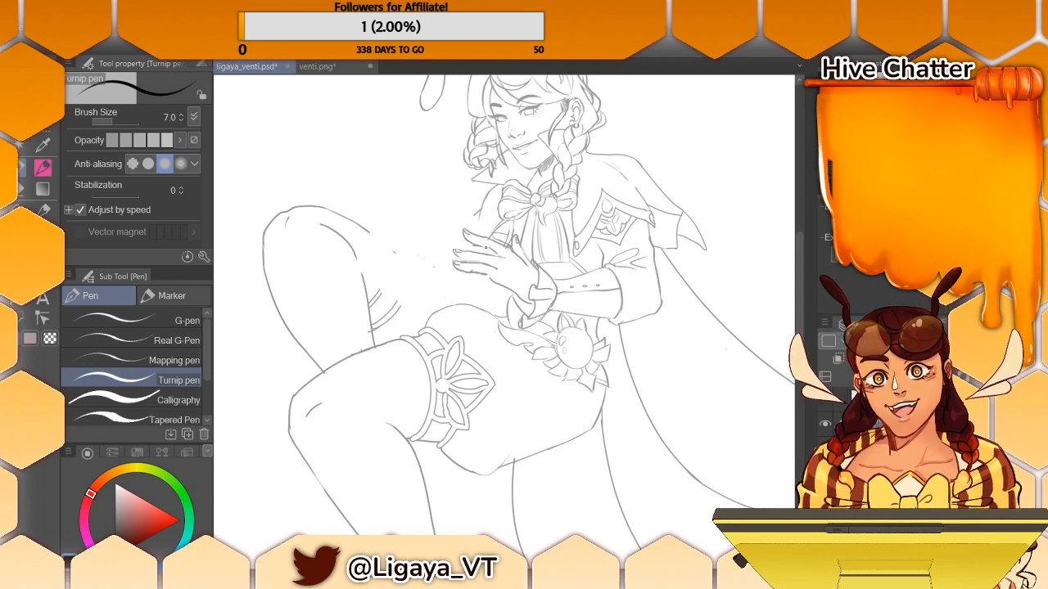
{"action": "left_click", "coordinate": [44, 188]}
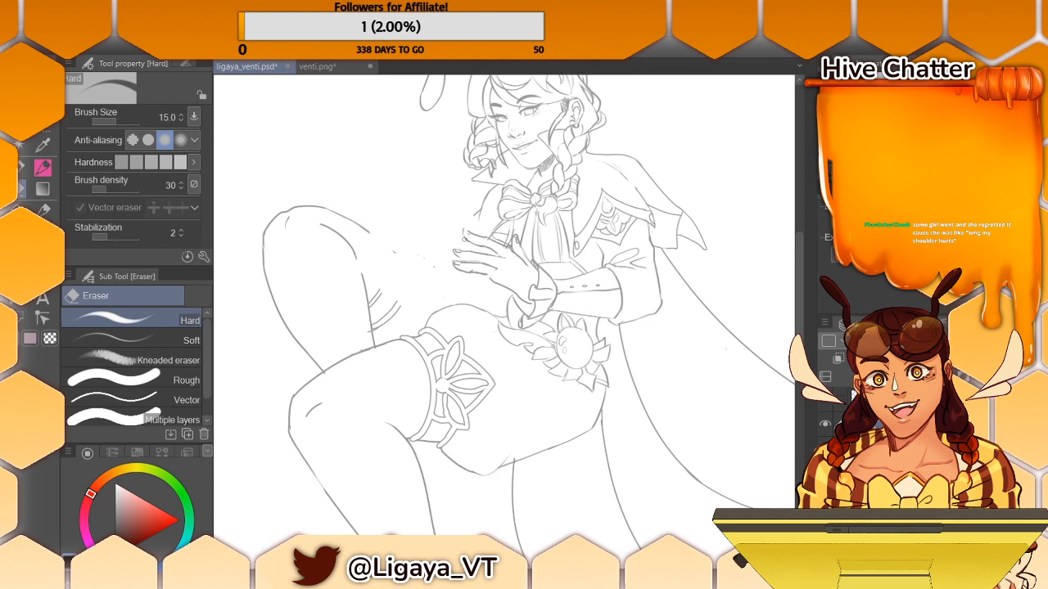
{"action": "key", "text": "p"}
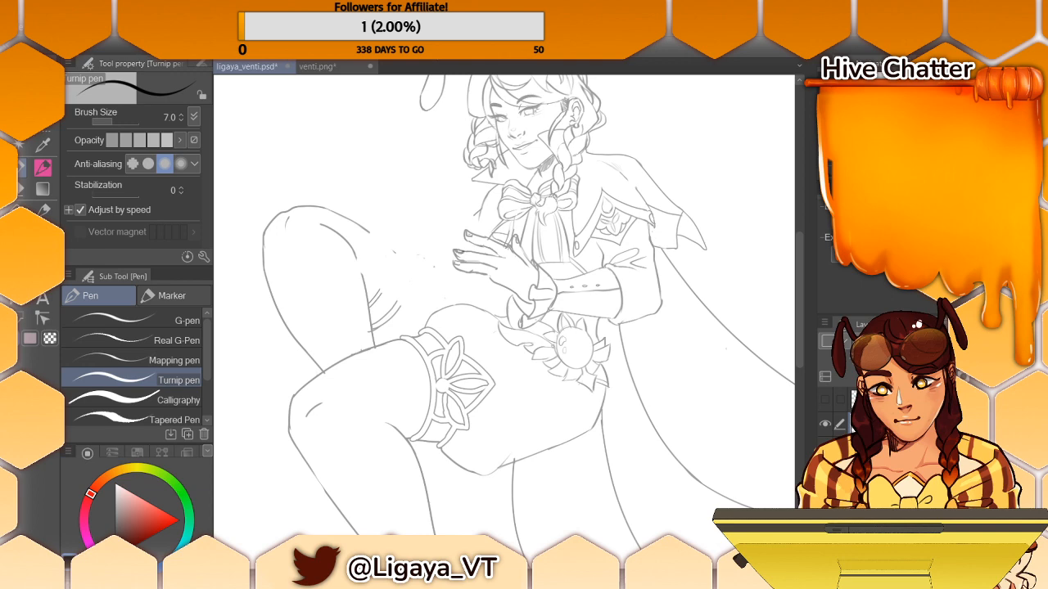
{"action": "key", "text": "e"}
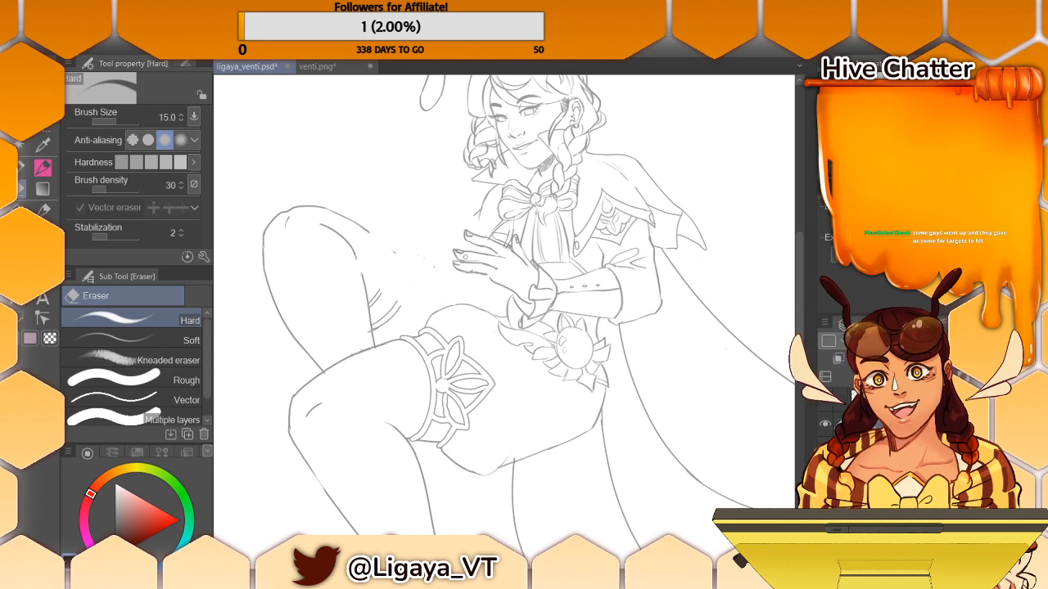
- Draw the character's lowest finger and the lines between the fingers with the Turnip pen
{"action": "left_click", "coordinate": [22, 168]}
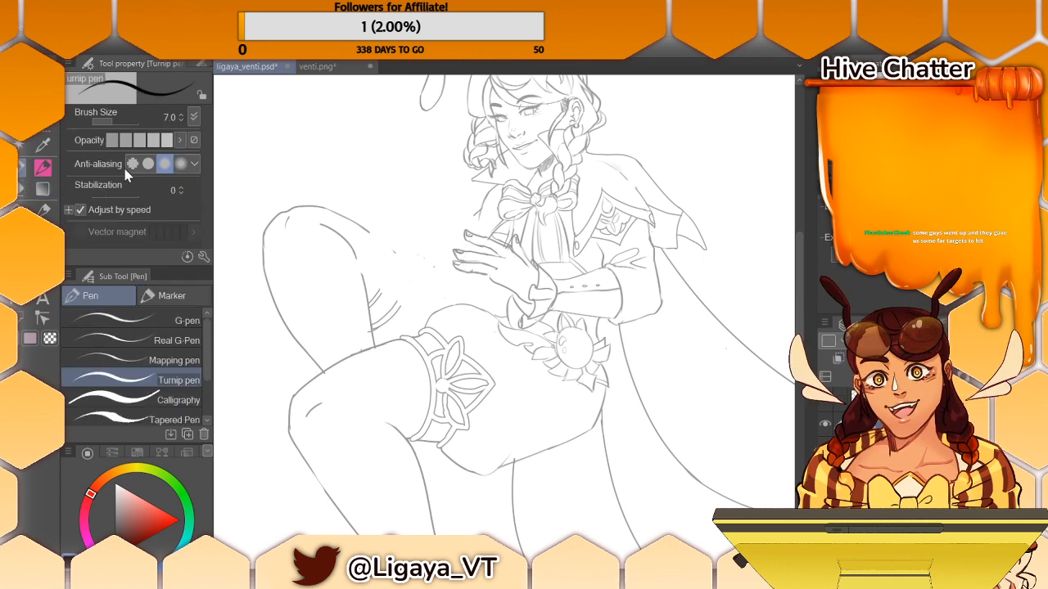
{"action": "left_click_drag", "start_coordinate": [471, 275], "coordinate": [492, 288]}
{"action": "key", "text": "e"}
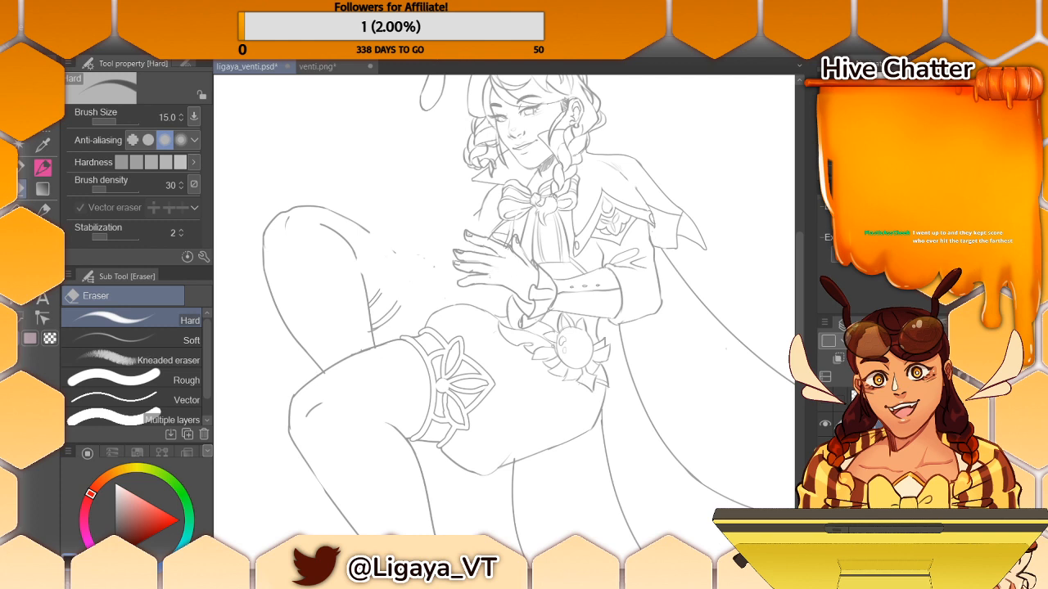
{"action": "key", "text": "p"}
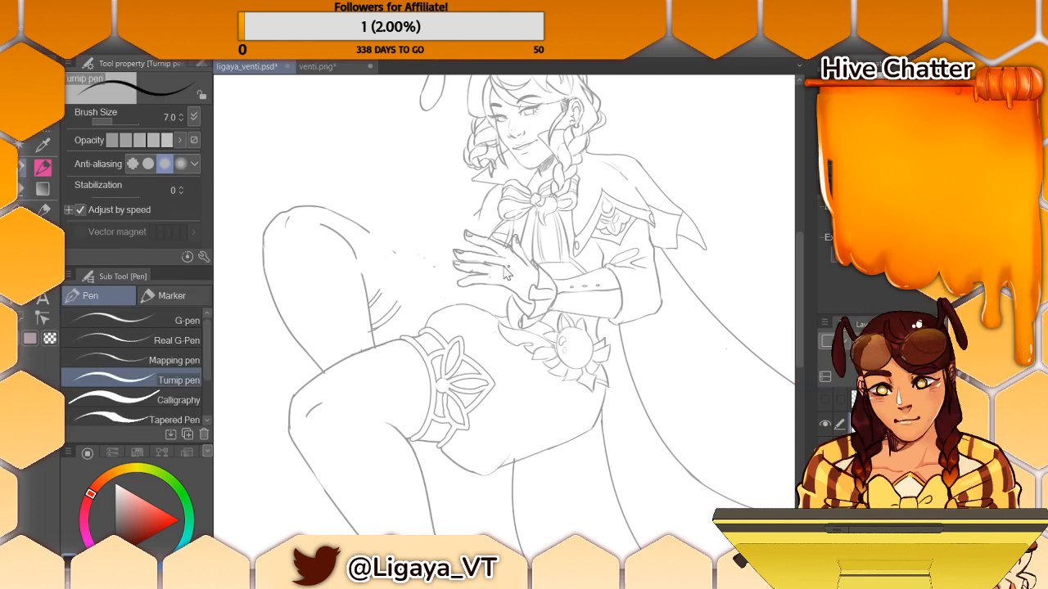
{"action": "left_click_drag", "start_coordinate": [484, 265], "coordinate": [508, 268]}
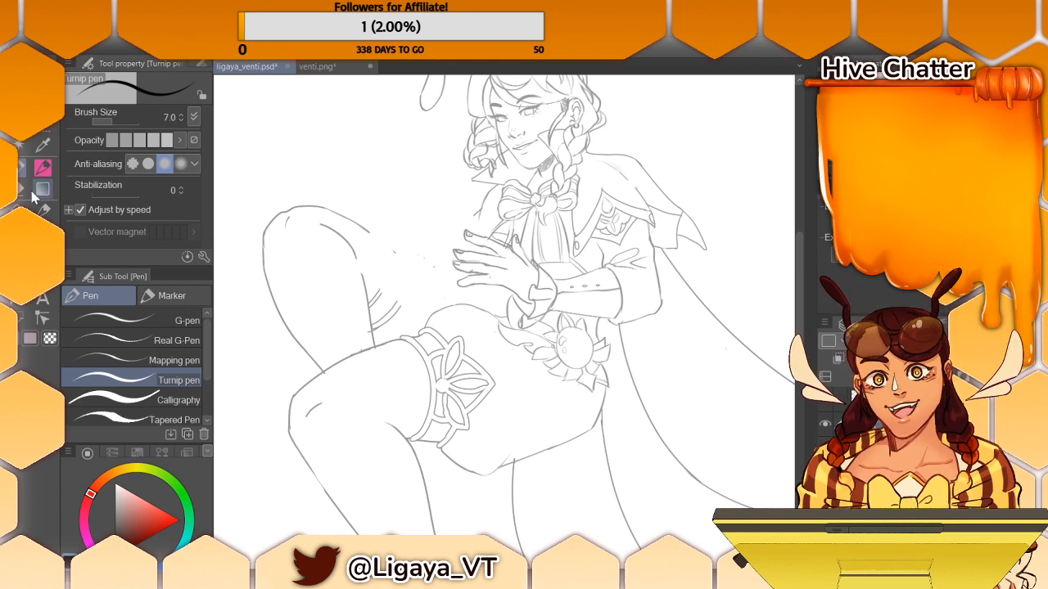
- Clean up and redraw the lower fingers using the Hard eraser and Turnip pen
{"action": "key", "text": "e"}
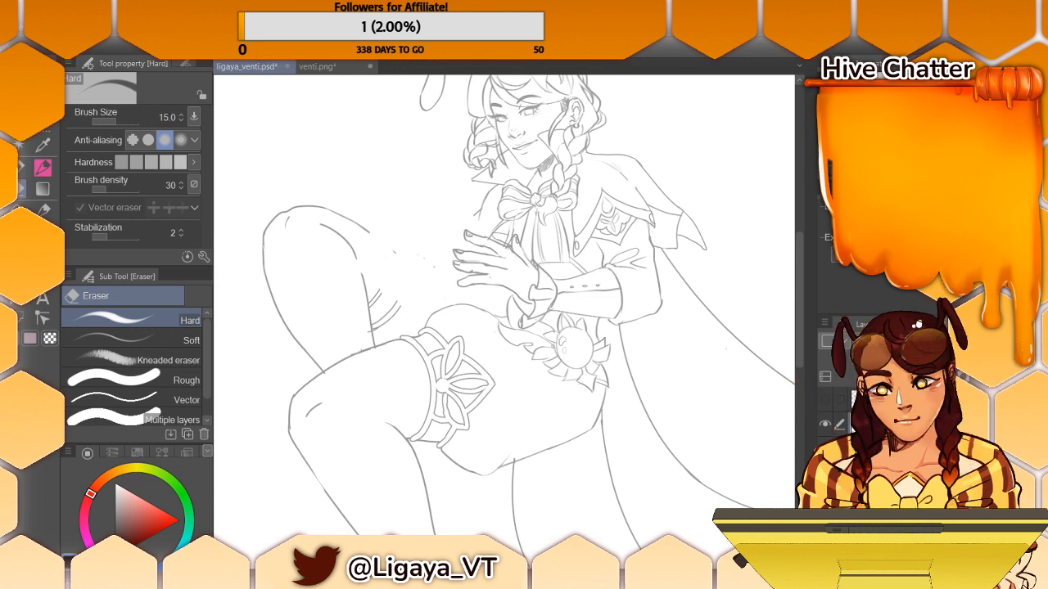
{"action": "left_click_drag", "start_coordinate": [463, 264], "coordinate": [499, 268]}
{"action": "left_click", "coordinate": [43, 167]}
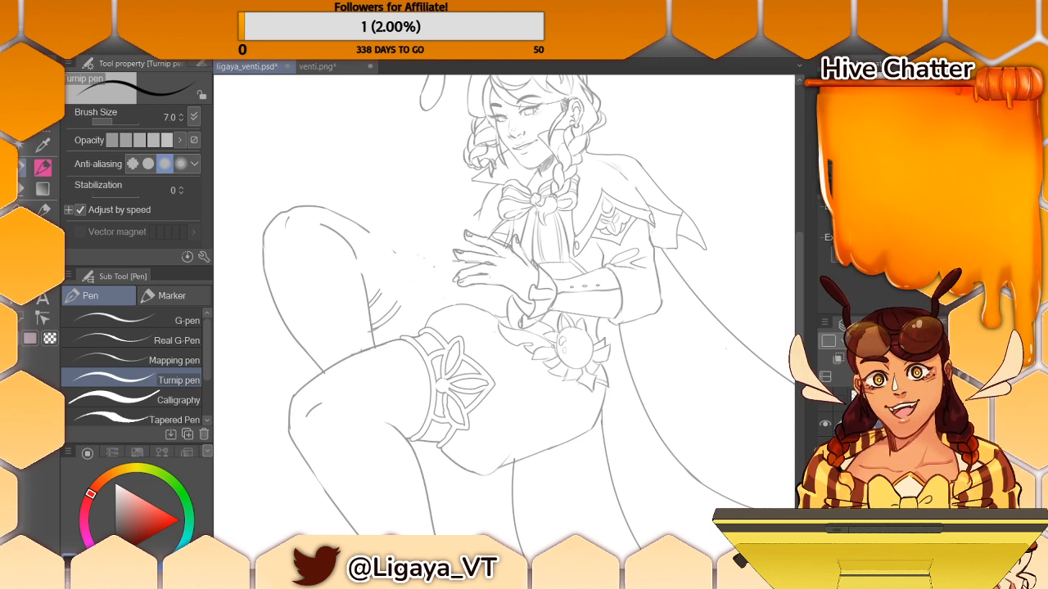
{"action": "left_click", "coordinate": [22, 189]}
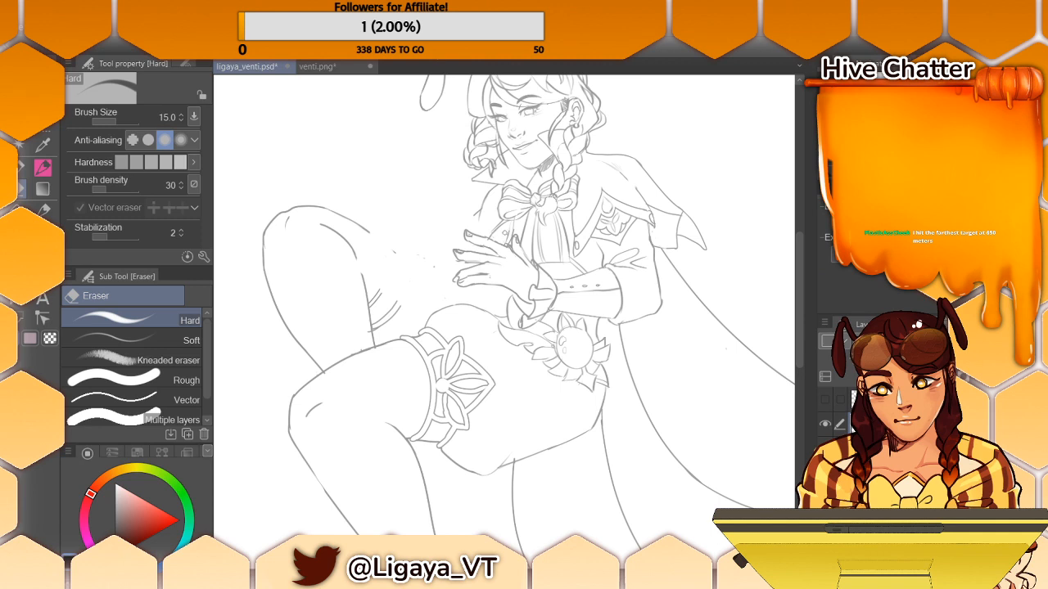
- Show the lyre layer again and erase the lyre lines that overlap the character's fingers
{"action": "left_click", "coordinate": [825, 399]}
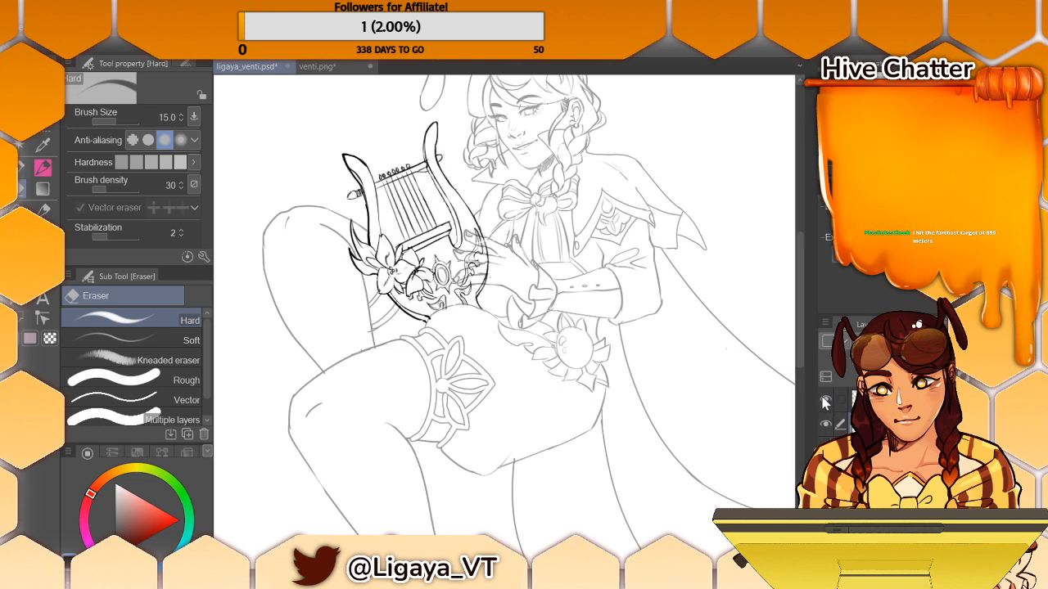
{"action": "left_click", "coordinate": [893, 399]}
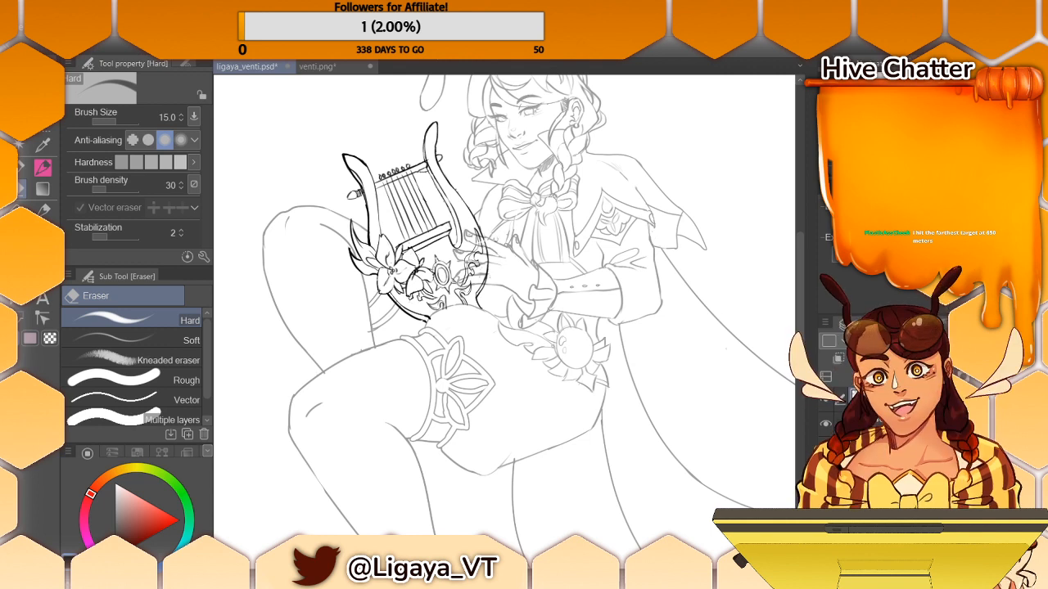
{"action": "mouse_move", "coordinate": [463, 252]}
{"action": "left_mouse_down"}
{"action": "mouse_move", "coordinate": [480, 258]}
{"action": "mouse_move", "coordinate": [485, 240]}
{"action": "mouse_move", "coordinate": [466, 275]}
{"action": "left_mouse_up"}
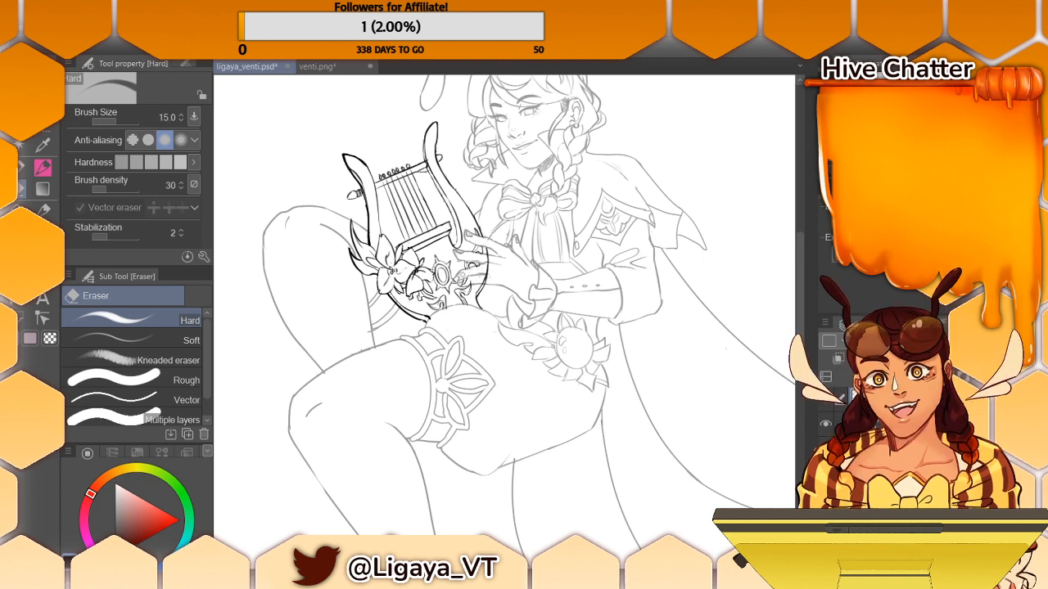
{"action": "left_click_drag", "start_coordinate": [458, 284], "coordinate": [468, 283]}
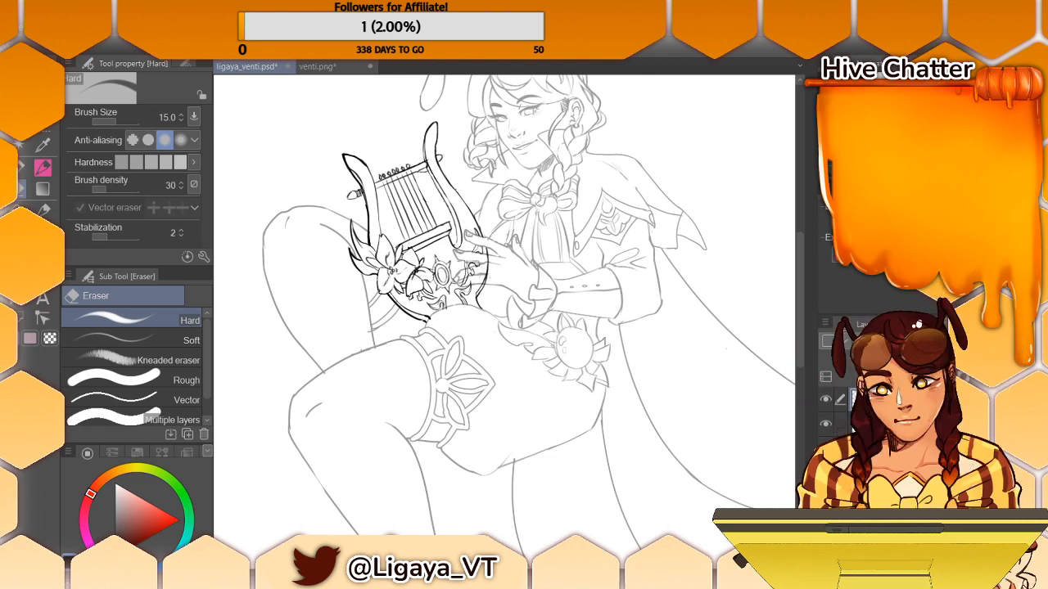
- Move the lyre layer down and right toward the character's lap, and raise the opacity of the character's line layer
{"action": "key", "text": "k"}
{"action": "left_click_drag", "start_coordinate": [463, 205], "coordinate": [495, 247]}
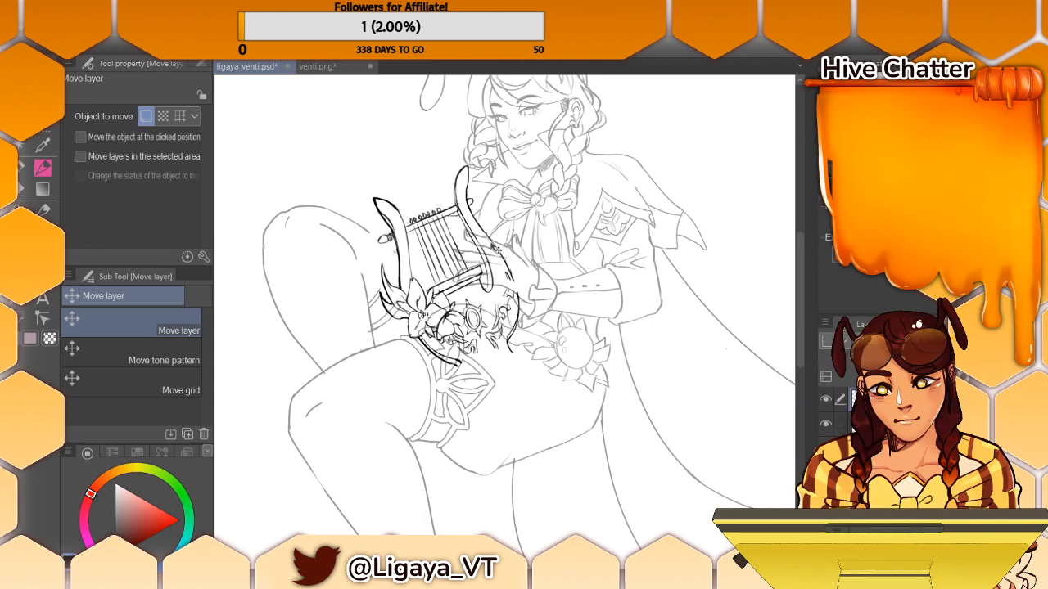
{"action": "left_click", "coordinate": [884, 424]}
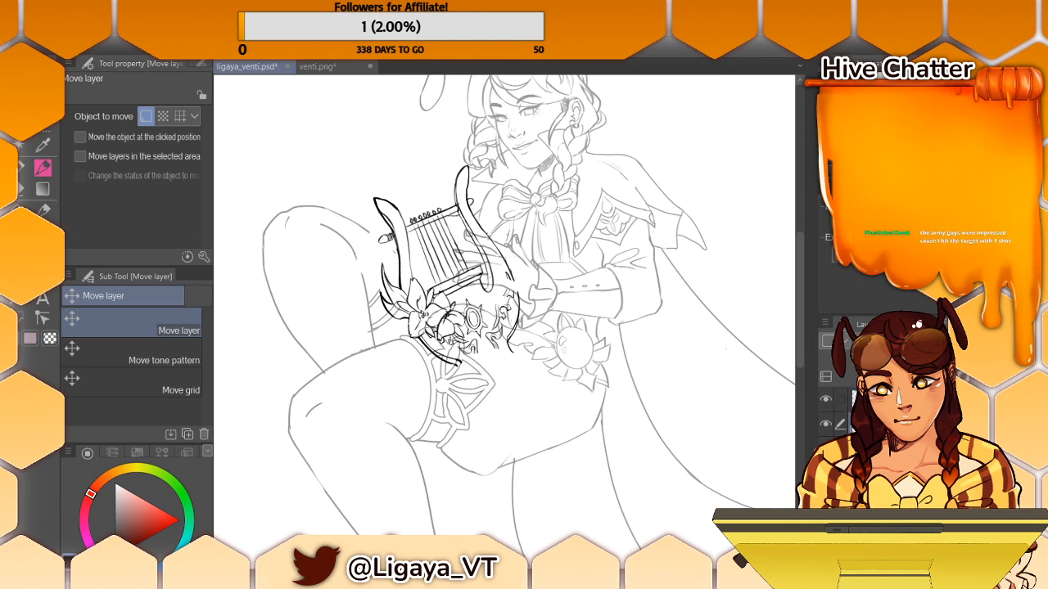
{"action": "left_click", "coordinate": [941, 341]}
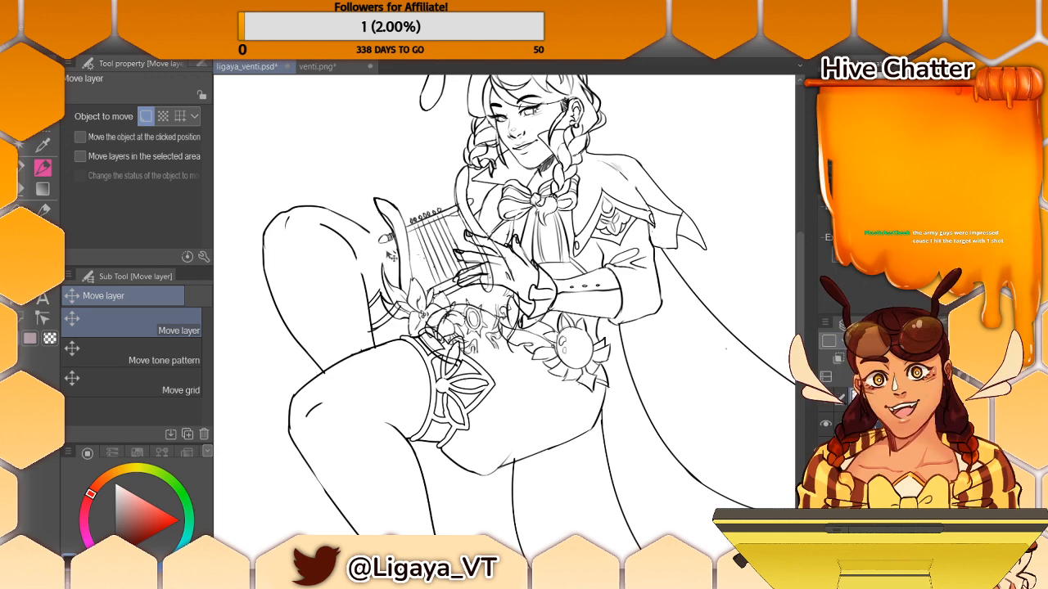
- Undo the lyre's last move toward the lap and touch up the lines where its base meets the raised thigh
{"action": "key", "text": "p"}
{"action": "mouse_move", "coordinate": [399, 243]}
{"action": "left_mouse_down"}
{"action": "mouse_move", "coordinate": [384, 284]}
{"action": "mouse_move", "coordinate": [410, 335]}
{"action": "left_mouse_up"}
{"action": "key", "text": "ctrl+z"}
{"action": "key", "text": "ctrl+z"}
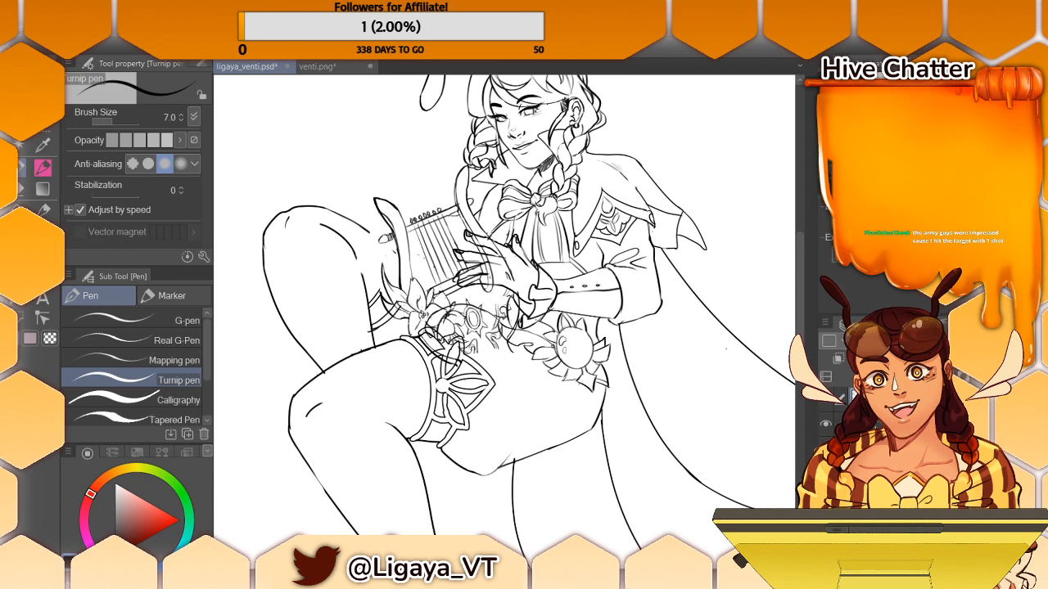
{"action": "left_click_drag", "start_coordinate": [401, 319], "coordinate": [414, 339]}
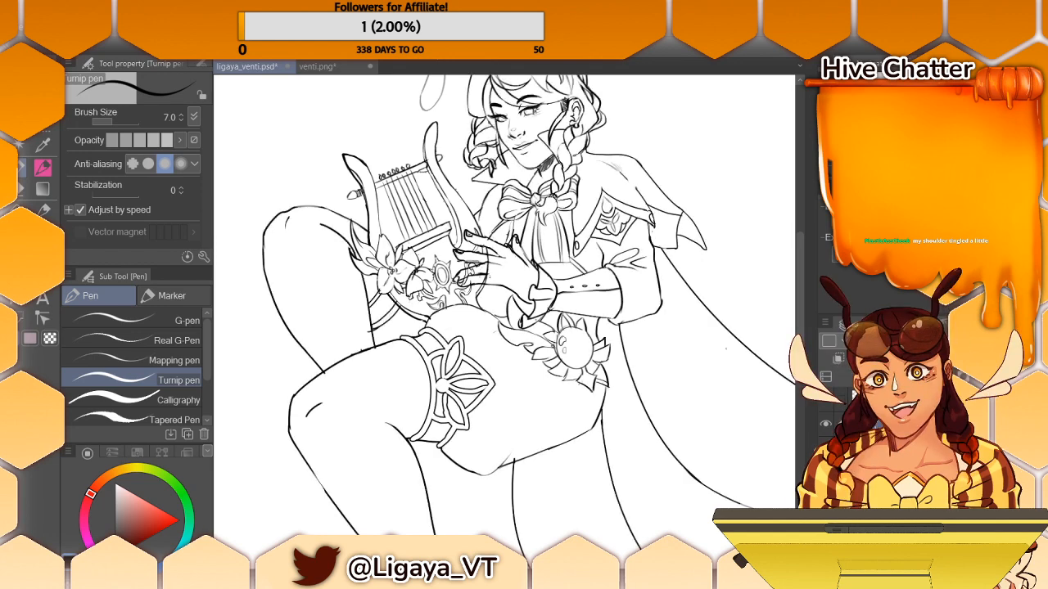
- Erase the stray lines overlapping the character's fingers and the base of the lyre with the Hard eraser
{"action": "left_click", "coordinate": [884, 400]}
{"action": "left_click", "coordinate": [25, 189]}
{"action": "left_click_drag", "start_coordinate": [483, 265], "coordinate": [465, 277]}
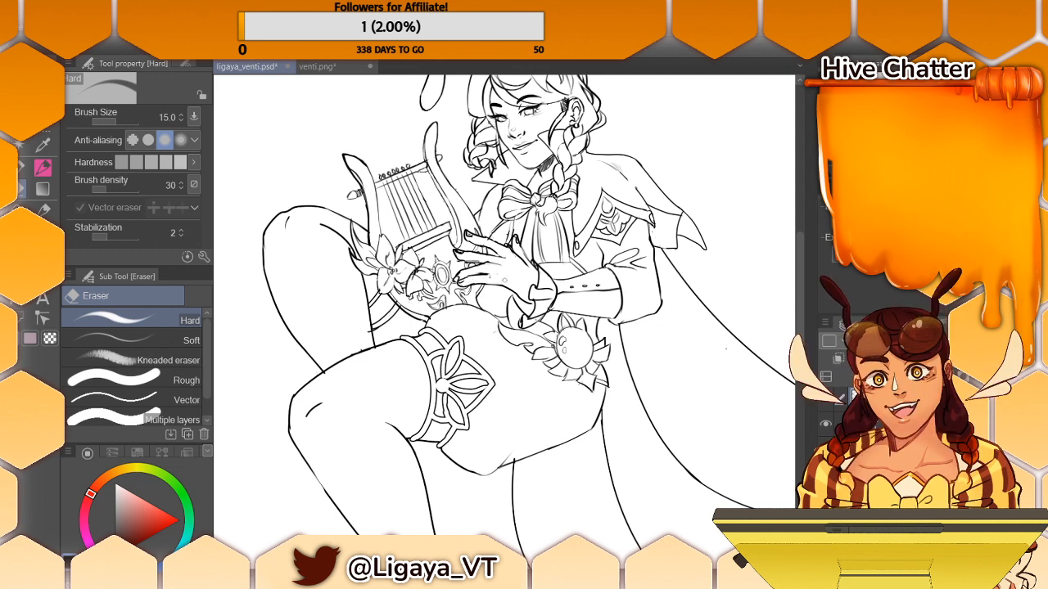
{"action": "left_click_drag", "start_coordinate": [395, 298], "coordinate": [409, 311]}
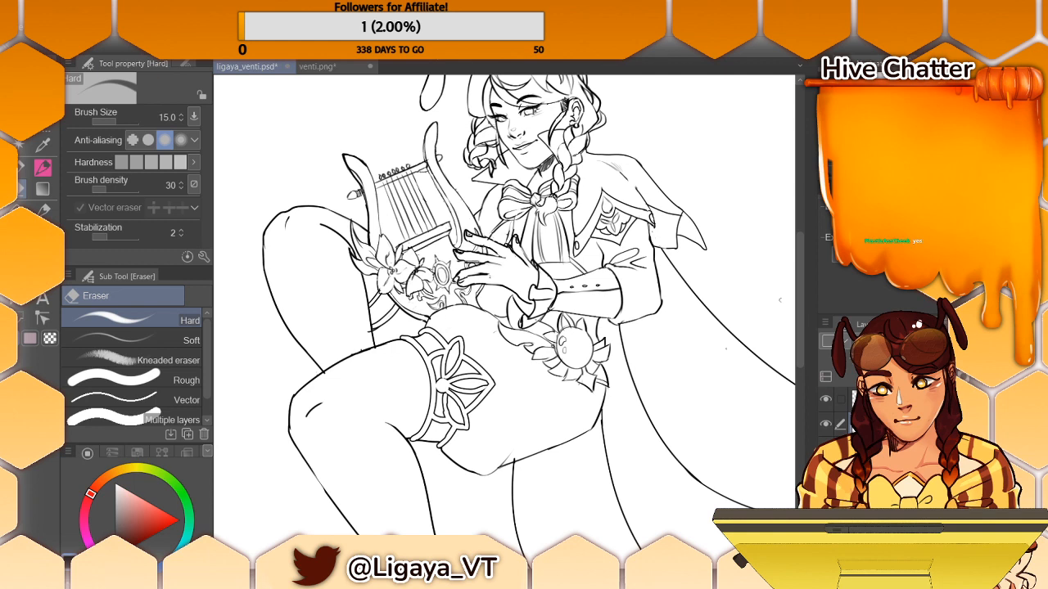
- Draw the ruffle of the character's wrist cuff with the Turnip pen and erase the overlapping lines on the other line layer
{"action": "left_click", "coordinate": [892, 399]}
{"action": "left_click", "coordinate": [41, 168]}
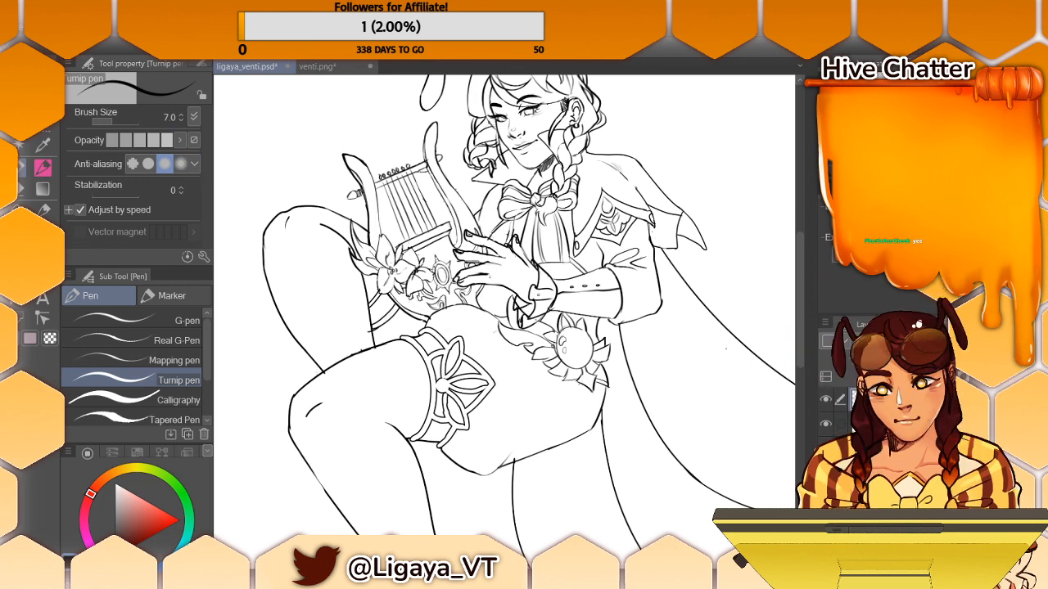
{"action": "left_click", "coordinate": [45, 189]}
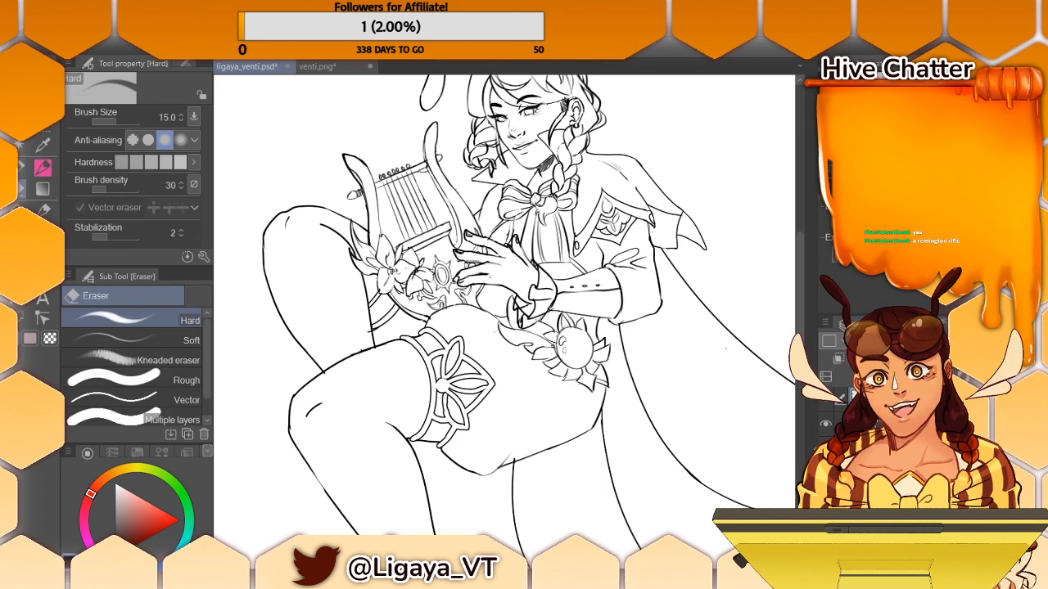
{"action": "left_click", "coordinate": [888, 424]}
{"action": "left_click_drag", "start_coordinate": [519, 301], "coordinate": [529, 310]}
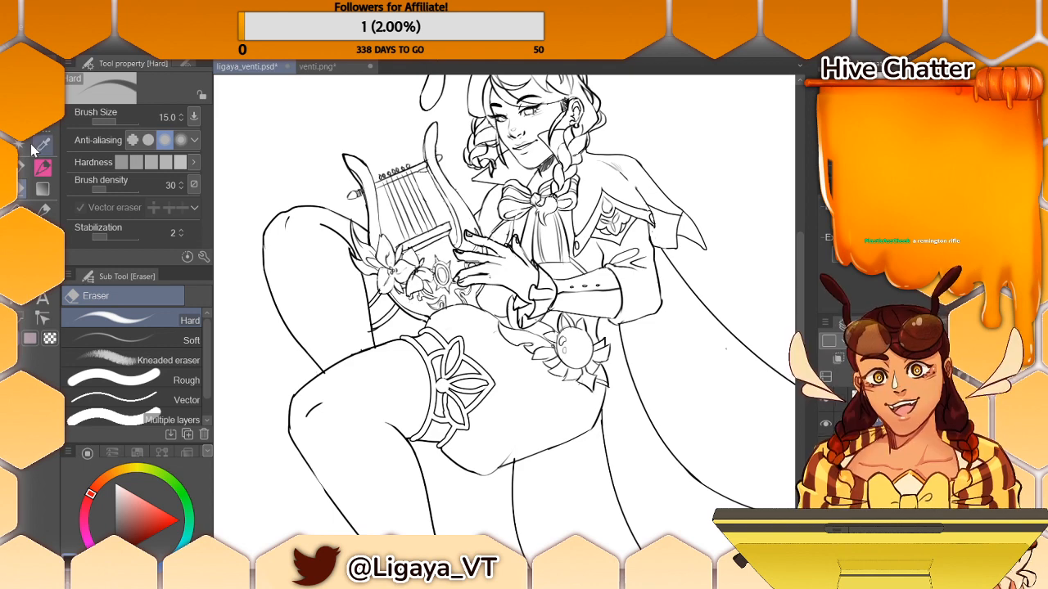
- Refine the folds along the cuff's lower edge, alternating between the Turnip pen and the Hard eraser
{"action": "key", "text": "p"}
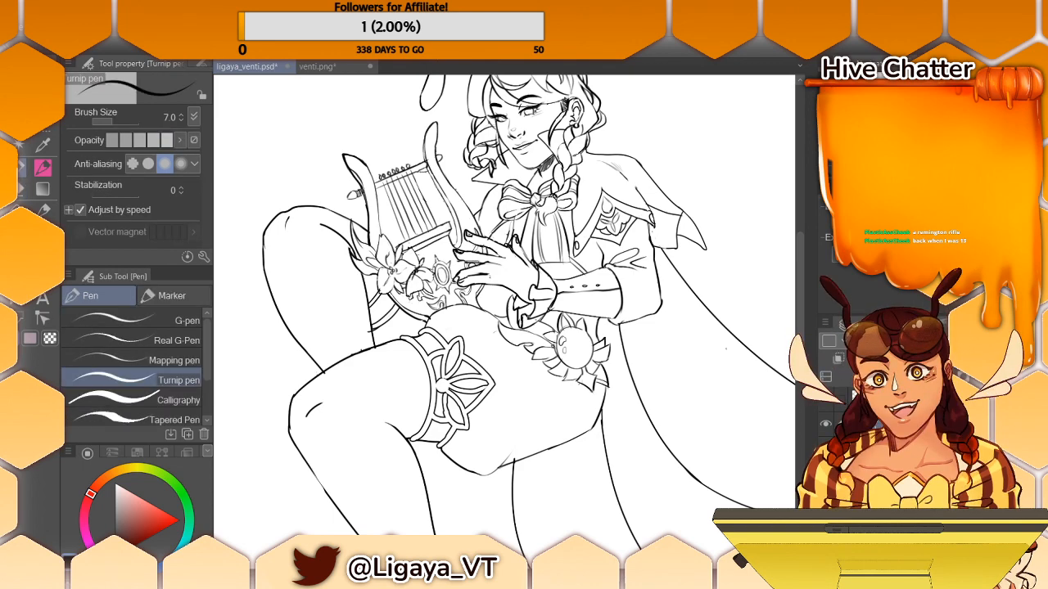
{"action": "left_click_drag", "start_coordinate": [522, 312], "coordinate": [527, 317]}
{"action": "key", "text": "e"}
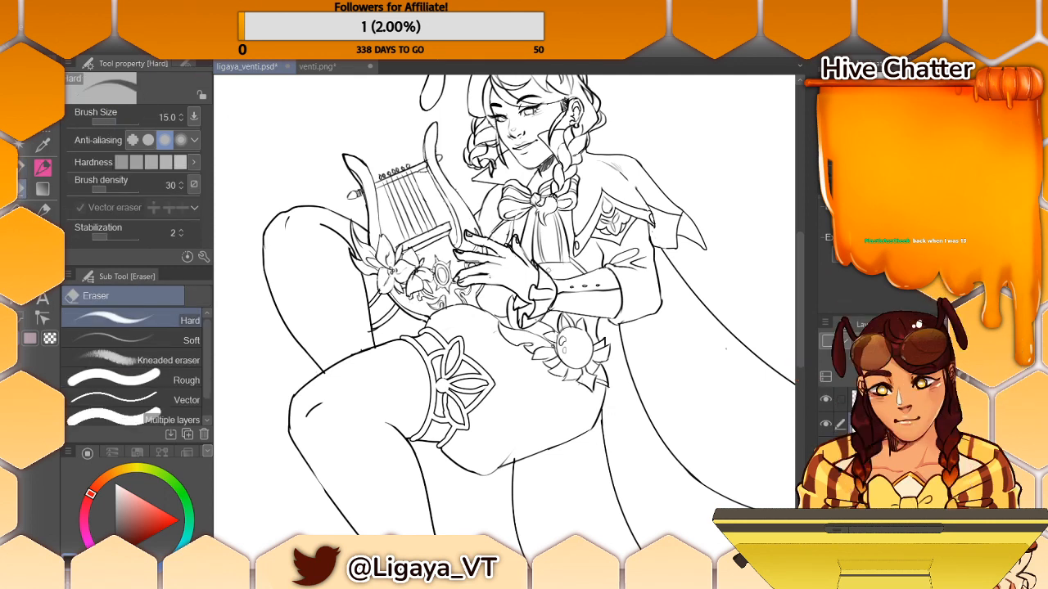
{"action": "key", "text": "p"}
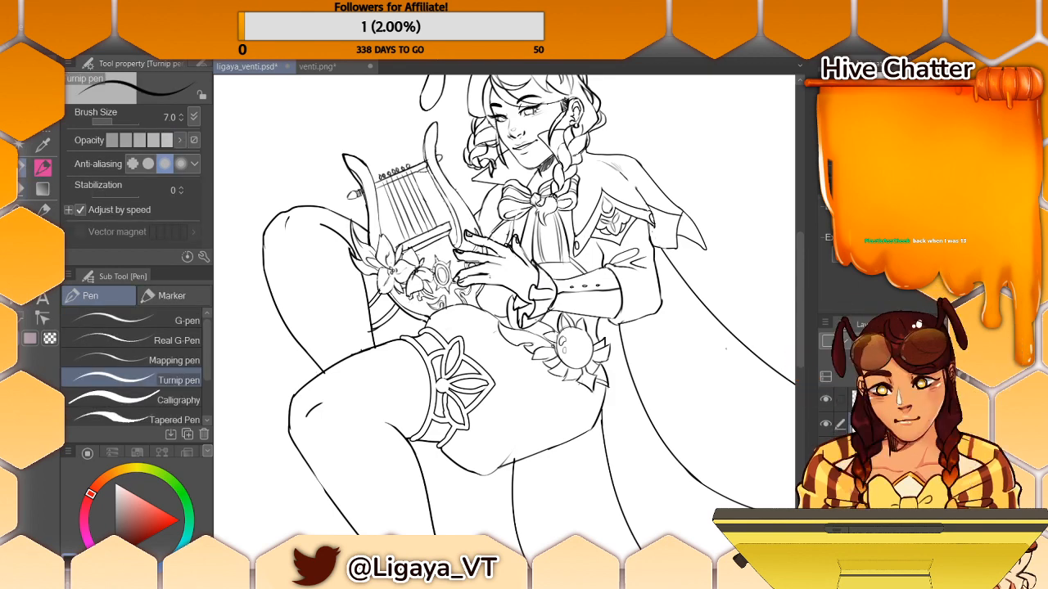
{"action": "key", "text": "e"}
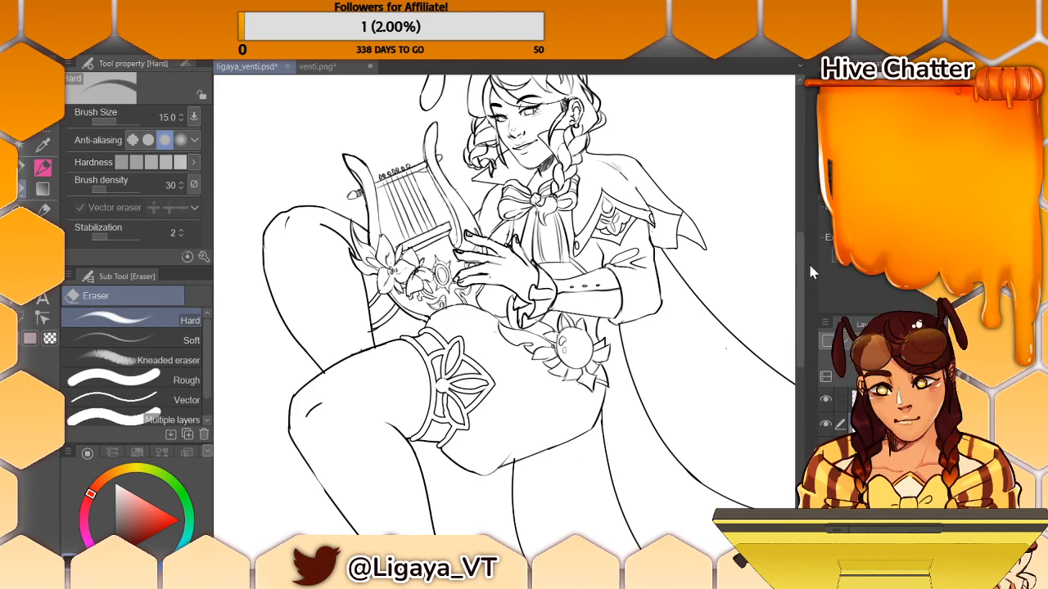
{"action": "left_click_drag", "start_coordinate": [799, 265], "coordinate": [802, 260]}
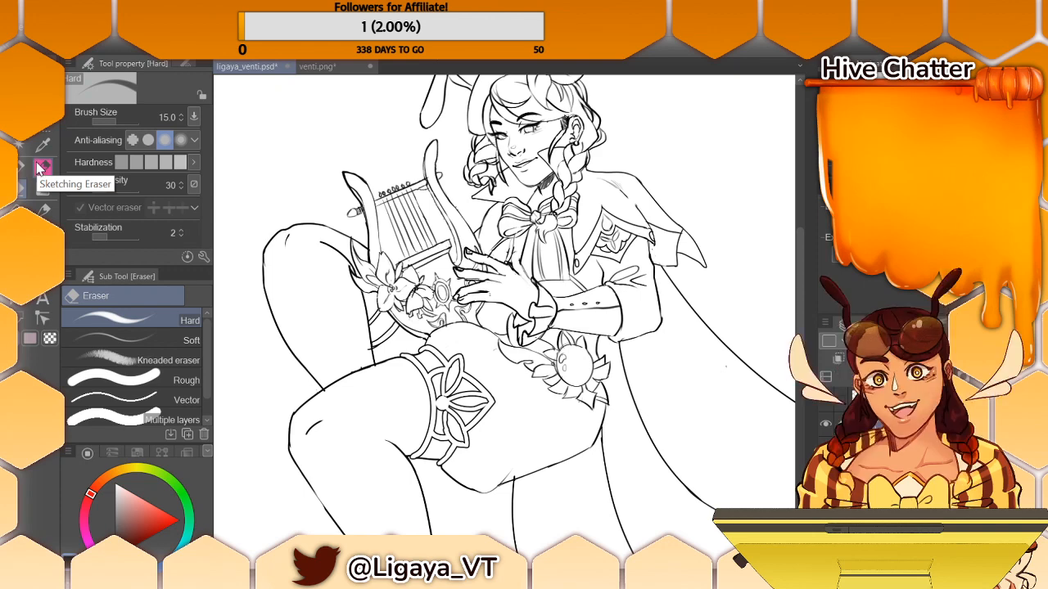
{"action": "key", "text": "p"}
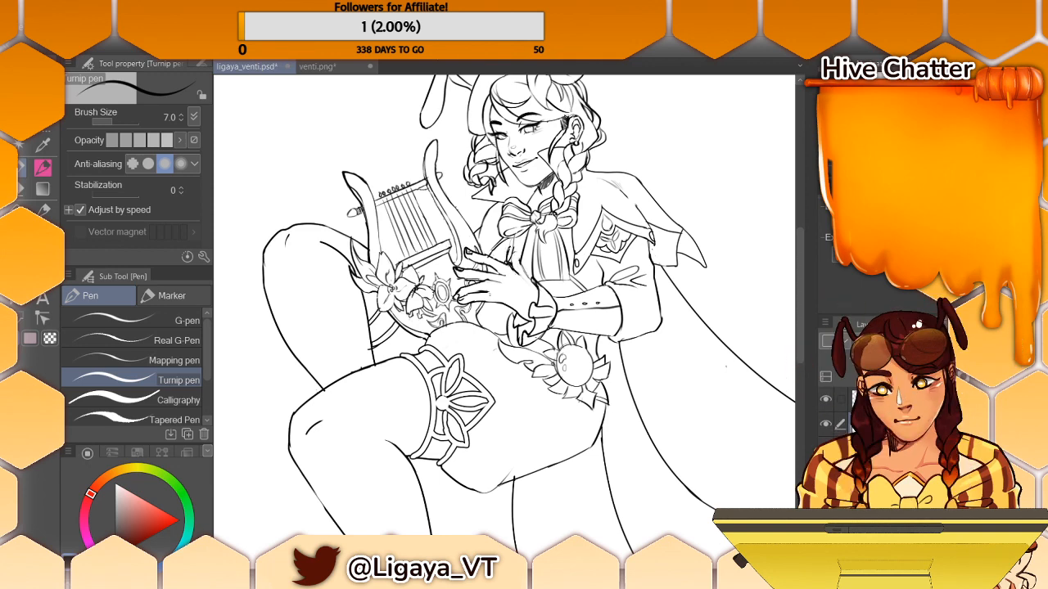
{"action": "left_click", "coordinate": [21, 190]}
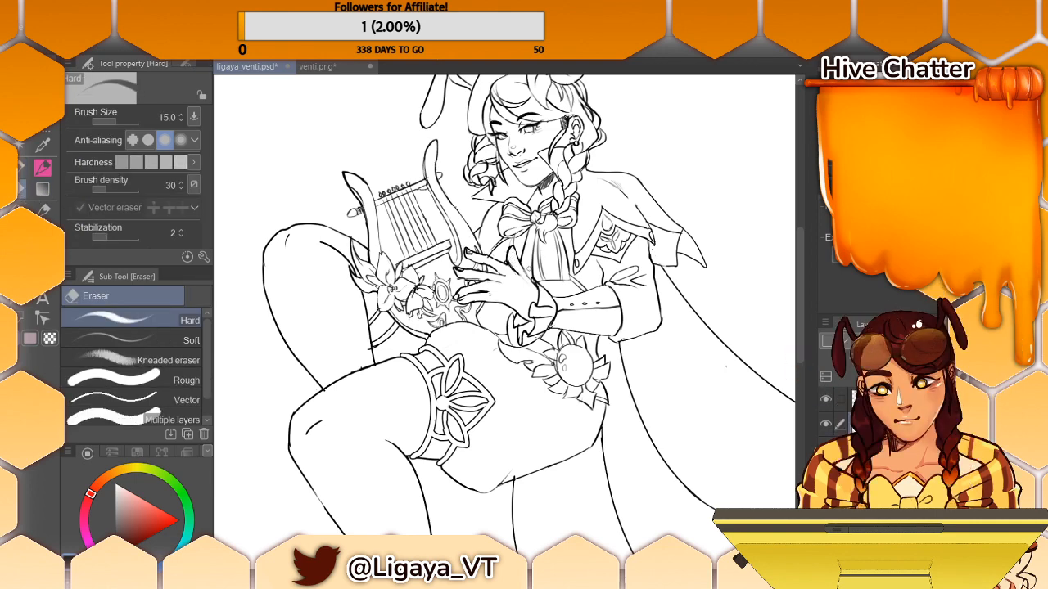
{"action": "left_click", "coordinate": [22, 168]}
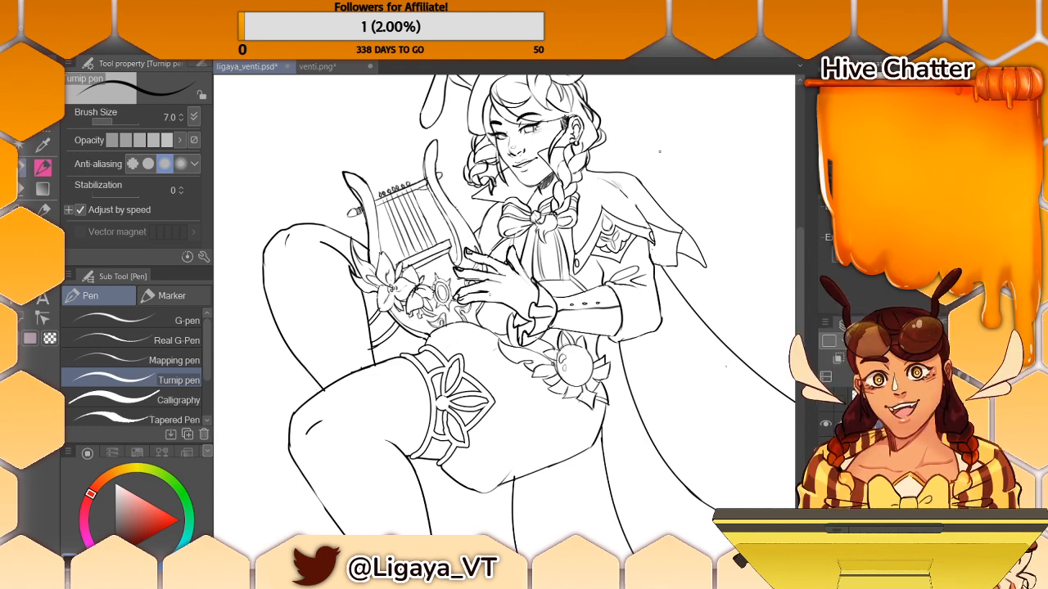
- Check the lower layer's lines, select the layer above it and try out small round beads beneath the lyre's base
{"action": "left_click", "coordinate": [829, 422]}
{"action": "left_click", "coordinate": [829, 422]}
{"action": "left_click", "coordinate": [828, 423]}
{"action": "left_click", "coordinate": [827, 423]}
{"action": "left_click", "coordinate": [876, 399]}
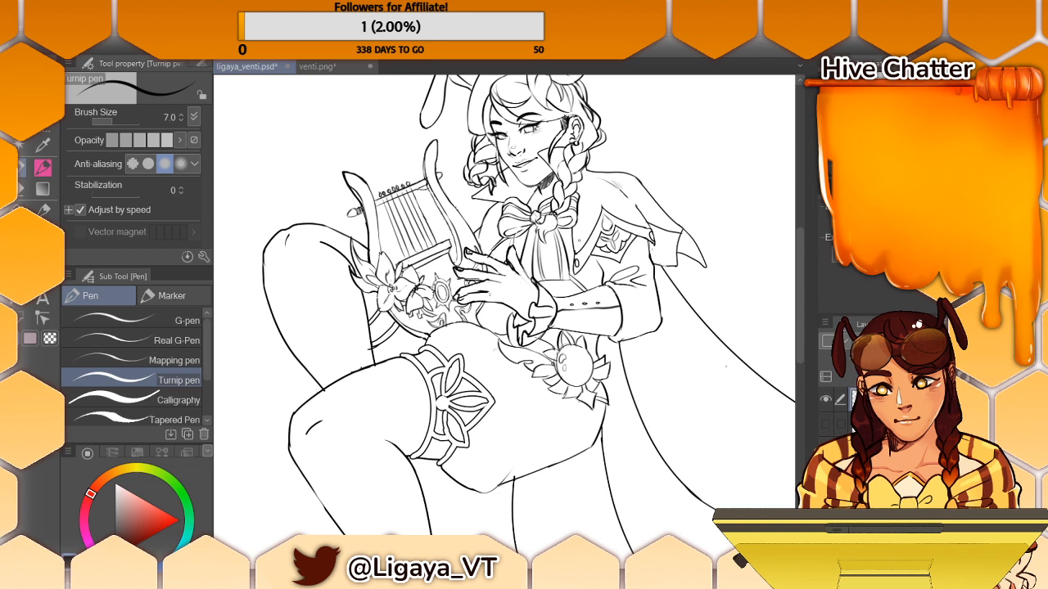
{"action": "left_click_drag", "start_coordinate": [389, 333], "coordinate": [401, 312]}
{"action": "mouse_move", "coordinate": [396, 322]}
{"action": "left_mouse_down"}
{"action": "mouse_move", "coordinate": [401, 332]}
{"action": "mouse_move", "coordinate": [397, 315]}
{"action": "left_mouse_up"}
{"action": "key", "text": "ctrl+z"}
{"action": "key", "text": "ctrl+z"}
{"action": "mouse_move", "coordinate": [394, 318]}
{"action": "left_mouse_down"}
{"action": "mouse_move", "coordinate": [405, 337]}
{"action": "mouse_move", "coordinate": [399, 323]}
{"action": "left_mouse_up"}
{"action": "key", "text": "ctrl+z"}
{"action": "key", "text": "ctrl+z"}
{"action": "key", "text": "ctrl+z"}
- Complete the row of small round beads along the lyre's lower edge with the Turnip pen and Hard eraser
{"action": "mouse_move", "coordinate": [387, 325]}
{"action": "left_mouse_down"}
{"action": "mouse_move", "coordinate": [397, 310]}
{"action": "mouse_move", "coordinate": [399, 328]}
{"action": "left_mouse_up"}
{"action": "key", "text": "ctrl+z"}
{"action": "key", "text": "ctrl+z"}
{"action": "key", "text": "ctrl+y"}
{"action": "key", "text": "ctrl+y"}
{"action": "key", "text": "ctrl+y"}
{"action": "left_click", "coordinate": [22, 189]}
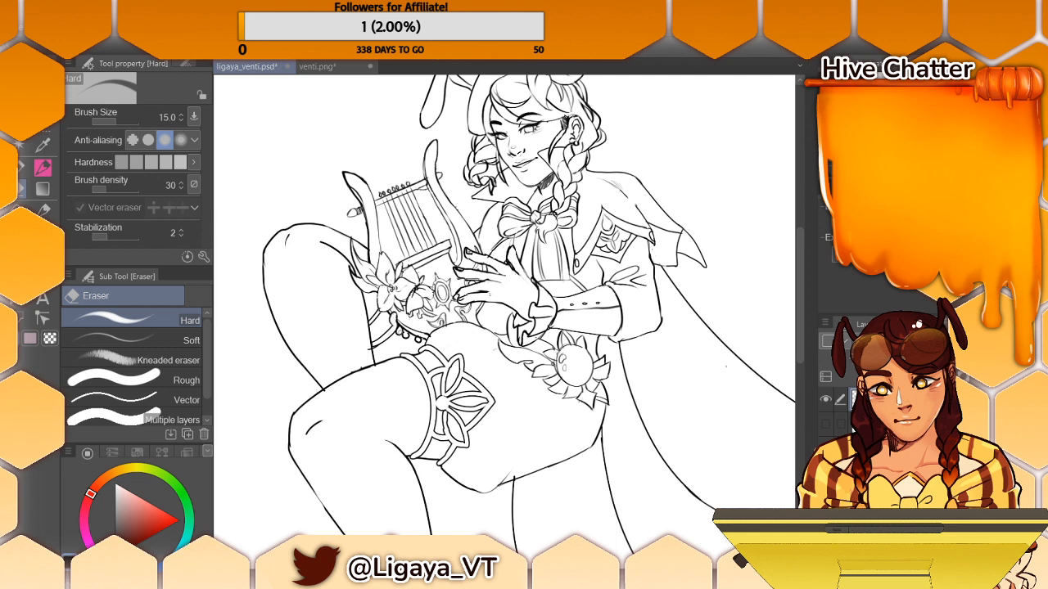
{"action": "left_click", "coordinate": [22, 169]}
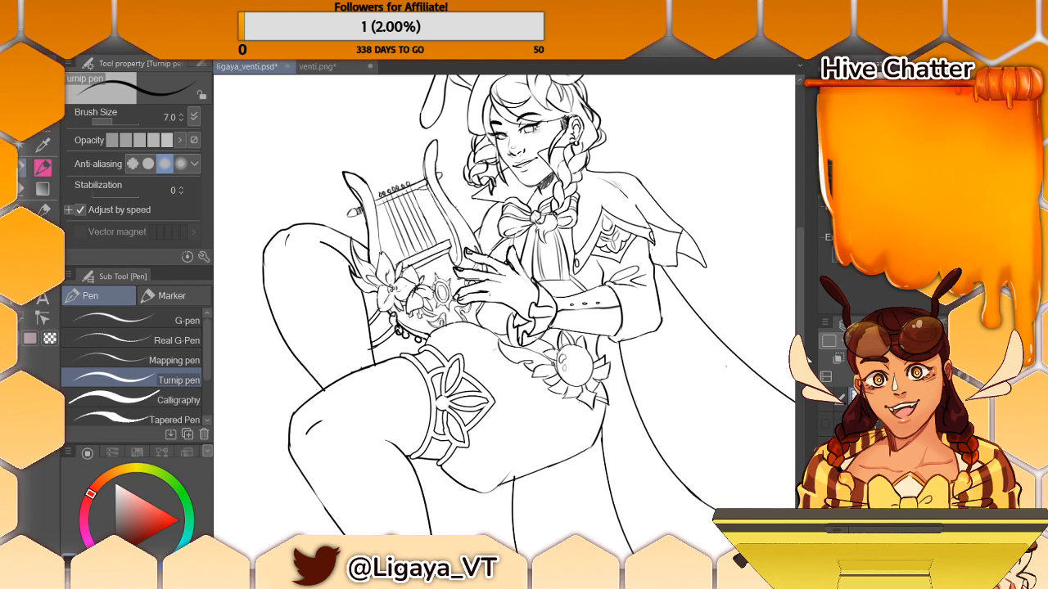
- Review the whole figure's line art and show the grey rough sketch layer beneath it
{"action": "key", "text": "ctrl+minus"}
{"action": "key", "text": "ctrl+minus"}
{"action": "key", "text": "ctrl+minus"}
{"action": "key", "text": "ctrl+minus"}
{"action": "key", "text": "ctrl+minus"}
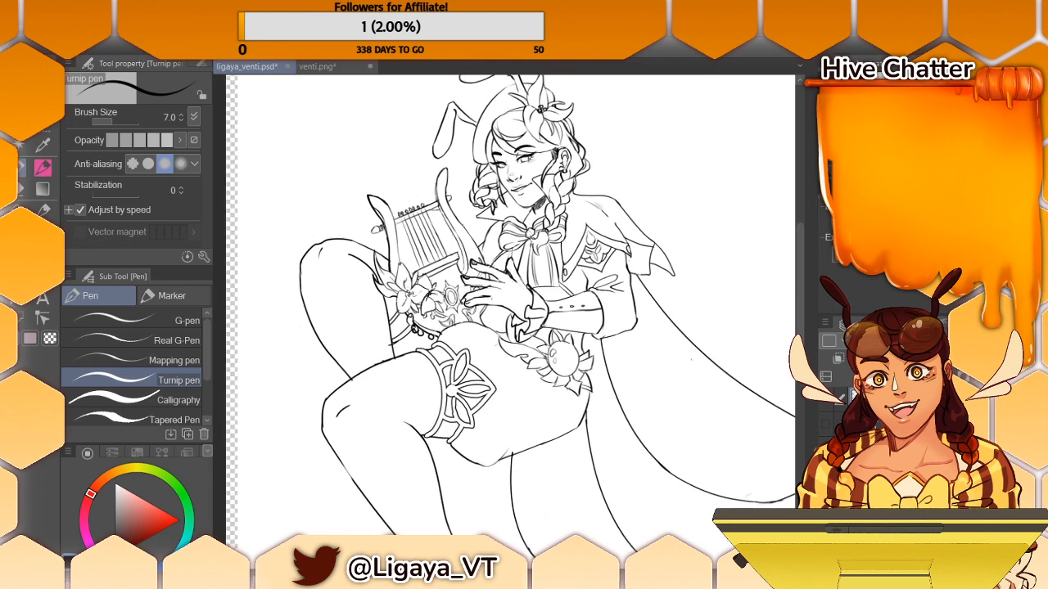
{"action": "key", "text": "ctrl+plus"}
{"action": "key", "text": "ctrl+plus"}
{"action": "key", "text": "ctrl+minus"}
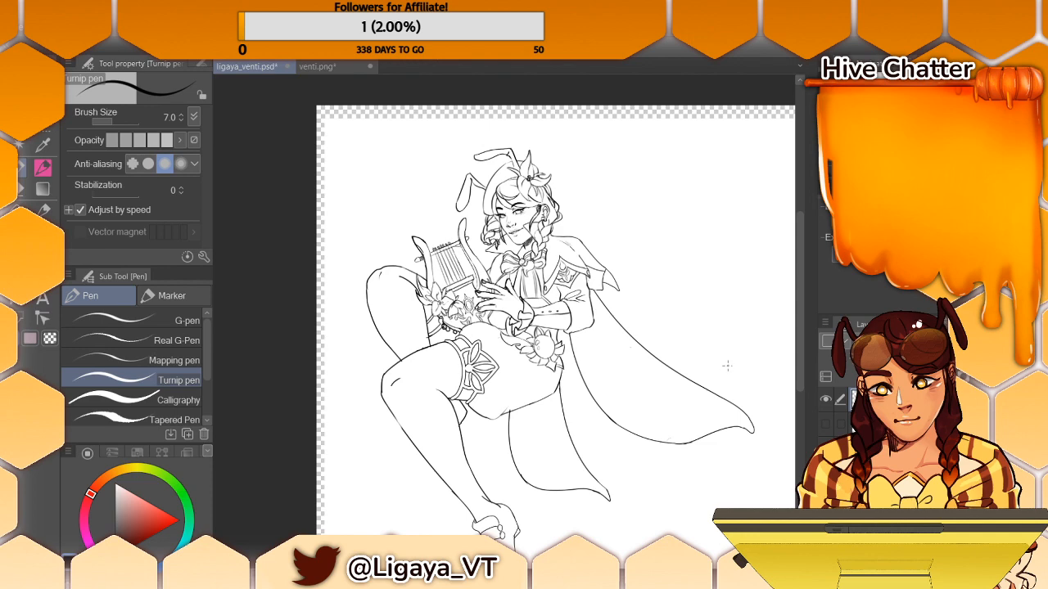
{"action": "scroll", "coordinate": [503, 328], "scroll_direction": "right", "scroll_amount": 2}
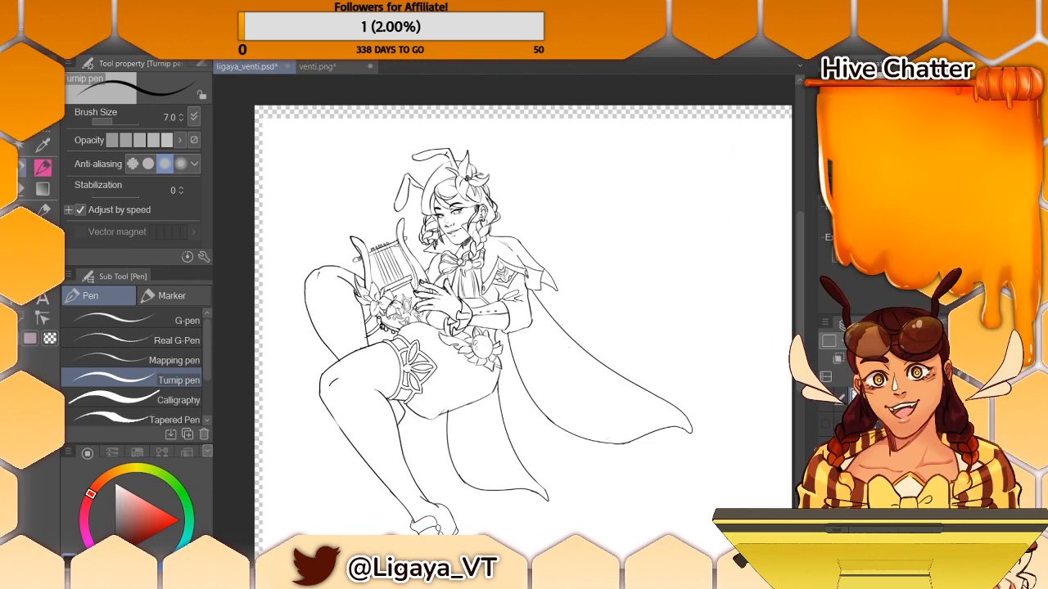
{"action": "left_click", "coordinate": [826, 405]}
{"action": "left_click", "coordinate": [826, 403]}
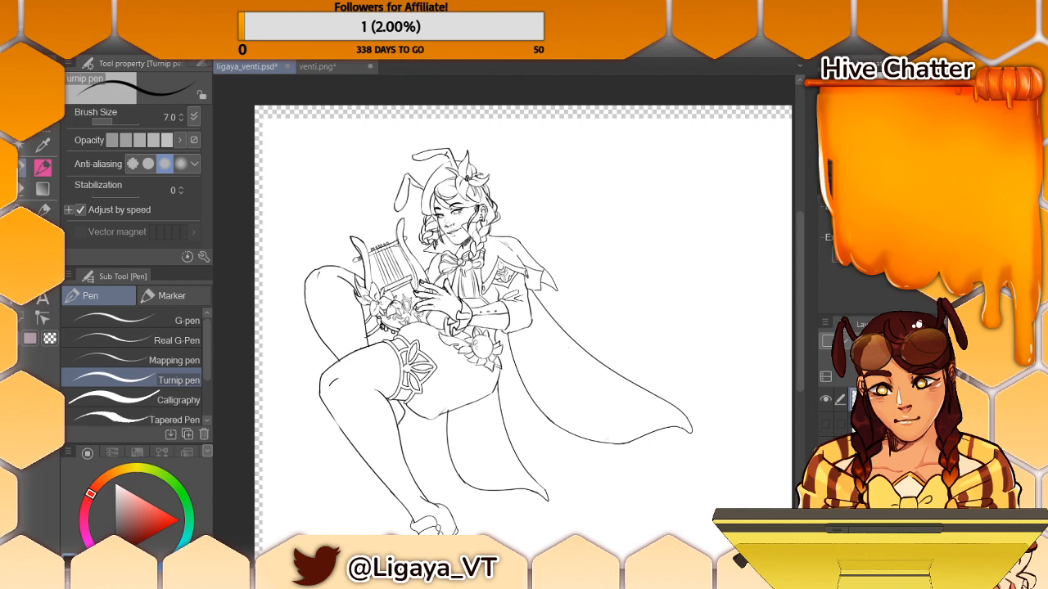
{"action": "left_click", "coordinate": [825, 424]}
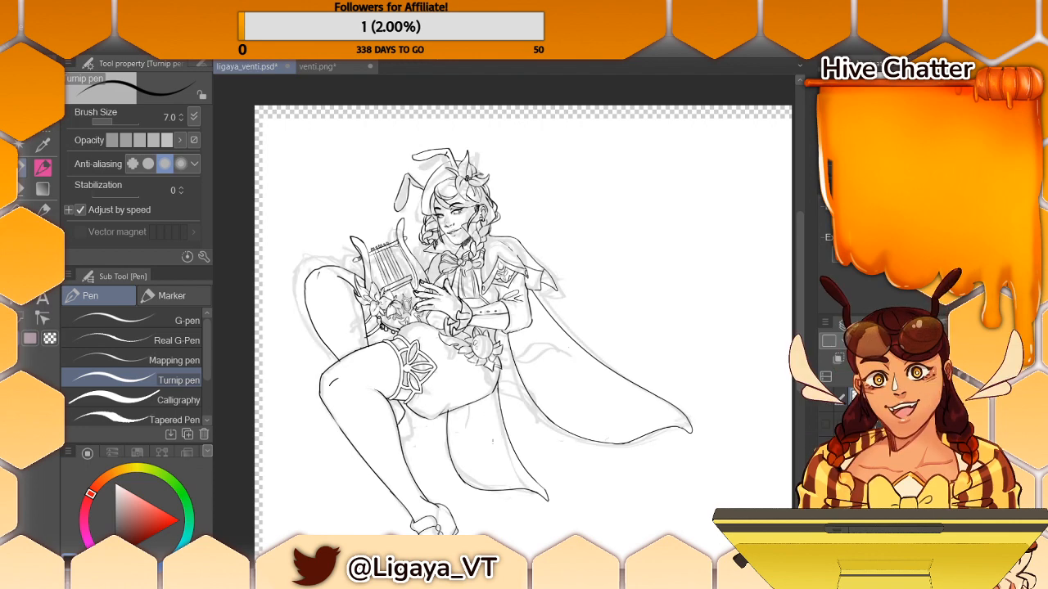
- Examine the leg and shoe design in the reference artwork beside the drawing
{"action": "key", "text": "ctrl+plus"}
{"action": "key", "text": "ctrl+plus"}
{"action": "key", "text": "ctrl+plus"}
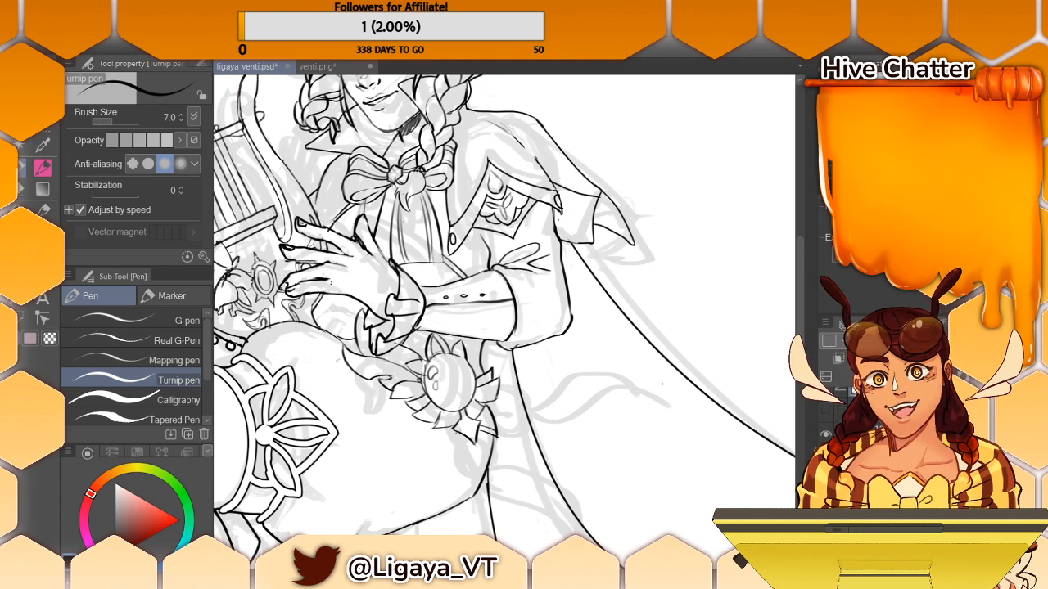
{"action": "left_click_drag", "start_coordinate": [503, 352], "coordinate": [213, 341]}
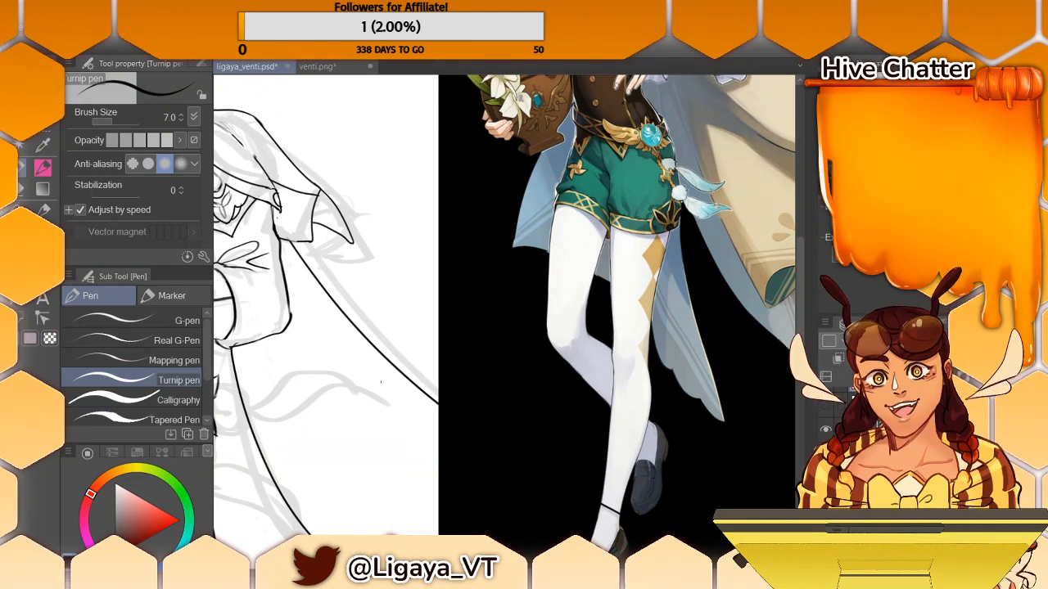
{"action": "left_click_drag", "start_coordinate": [381, 383], "coordinate": [380, 232]}
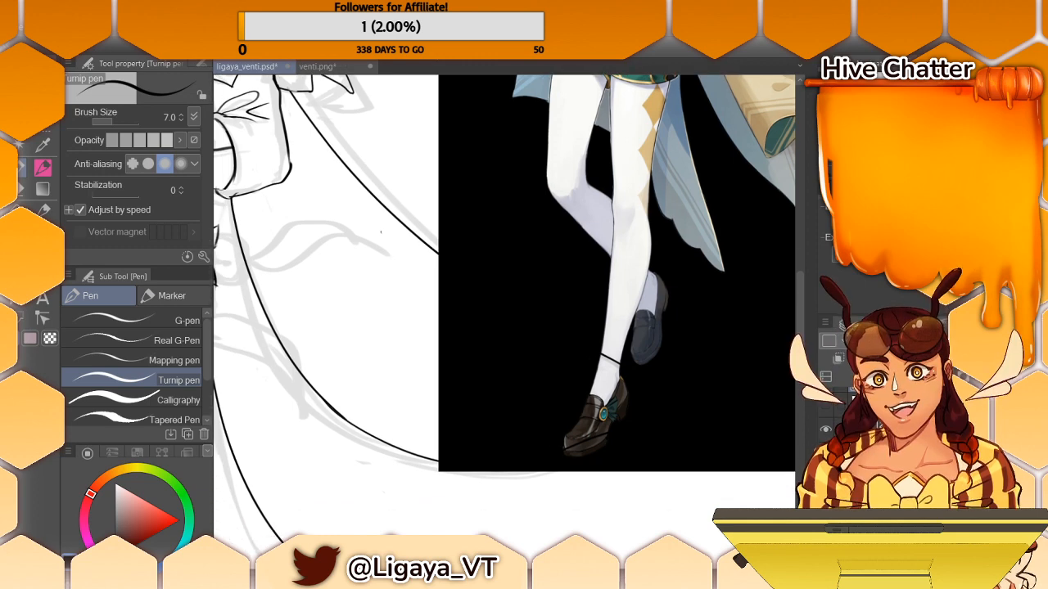
{"action": "left_click_drag", "start_coordinate": [380, 232], "coordinate": [400, 270]}
- Add detail strokes to the ornament and ankle area of the character's shoe with the Turnip pen
{"action": "left_click_drag", "start_coordinate": [393, 491], "coordinate": [585, 161]}
{"action": "mouse_move", "coordinate": [288, 354]}
{"action": "left_mouse_down"}
{"action": "mouse_move", "coordinate": [368, 285]}
{"action": "mouse_move", "coordinate": [354, 291]}
{"action": "mouse_move", "coordinate": [375, 300]}
{"action": "mouse_move", "coordinate": [375, 316]}
{"action": "mouse_move", "coordinate": [365, 310]}
{"action": "left_mouse_up"}
{"action": "key", "text": "ctrl+z"}
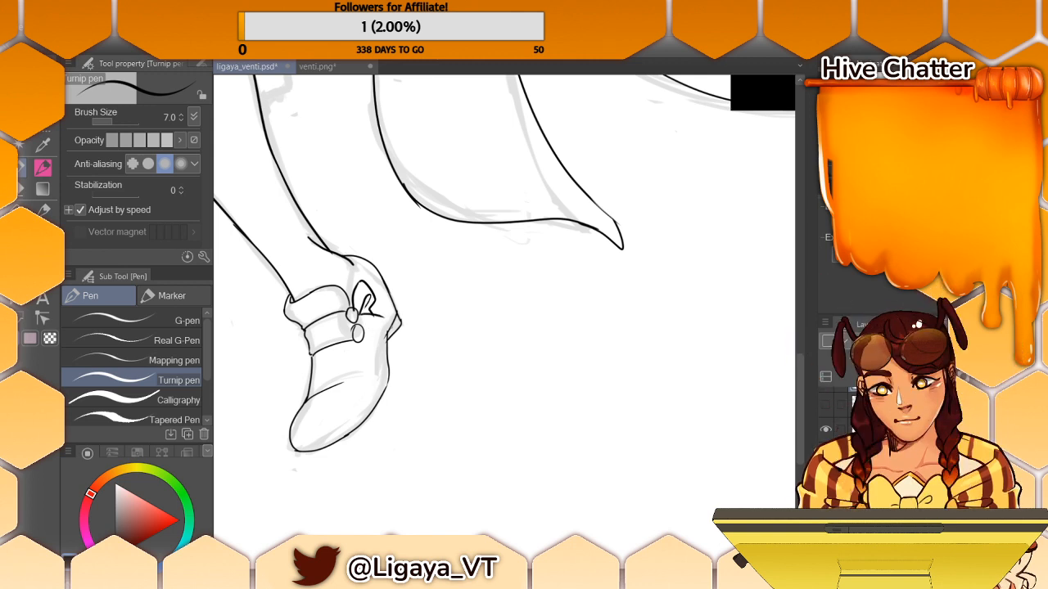
{"action": "left_click_drag", "start_coordinate": [356, 327], "coordinate": [378, 348]}
{"action": "mouse_move", "coordinate": [354, 311]}
{"action": "left_mouse_down"}
{"action": "mouse_move", "coordinate": [358, 339]}
{"action": "mouse_move", "coordinate": [361, 330]}
{"action": "left_mouse_up"}
{"action": "left_click_drag", "start_coordinate": [345, 257], "coordinate": [355, 287]}
{"action": "left_click_drag", "start_coordinate": [347, 254], "coordinate": [354, 278]}
- Compare the cape's line art and rough sketch with the cape and coattails in the reference artwork
{"action": "left_click_drag", "start_coordinate": [491, 555], "coordinate": [553, 555]}
{"action": "left_click_drag", "start_coordinate": [802, 403], "coordinate": [797, 296]}
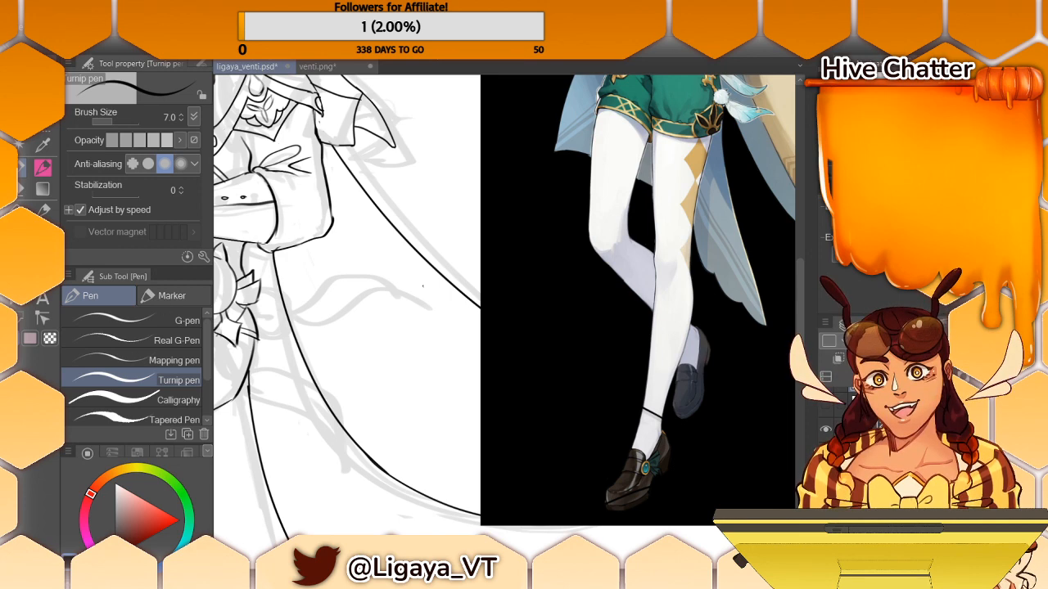
{"action": "scroll", "coordinate": [504, 303], "scroll_direction": "left", "scroll_amount": 5}
{"action": "scroll", "coordinate": [504, 303], "scroll_direction": "right", "scroll_amount": 3}
{"action": "scroll", "coordinate": [504, 303], "scroll_direction": "right", "scroll_amount": 5}
{"action": "scroll", "coordinate": [505, 303], "scroll_direction": "left", "scroll_amount": 8}
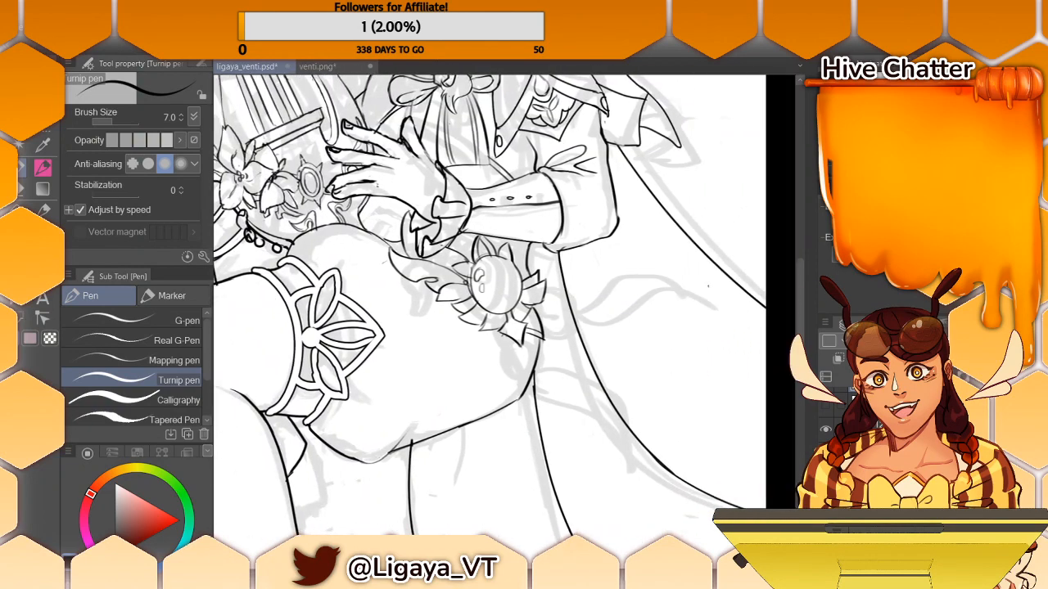
{"action": "scroll", "coordinate": [504, 303], "scroll_direction": "left", "scroll_amount": 5}
{"action": "scroll", "coordinate": [505, 303], "scroll_direction": "right", "scroll_amount": 7}
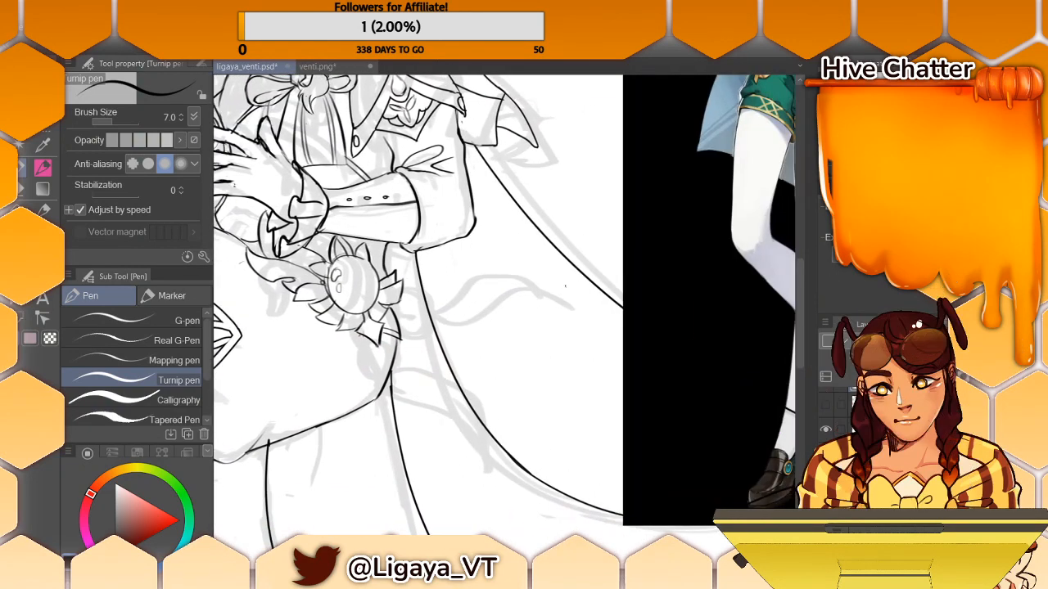
{"action": "scroll", "coordinate": [504, 303], "scroll_direction": "right", "scroll_amount": 6}
{"action": "scroll", "coordinate": [505, 303], "scroll_direction": "left", "scroll_amount": 1}
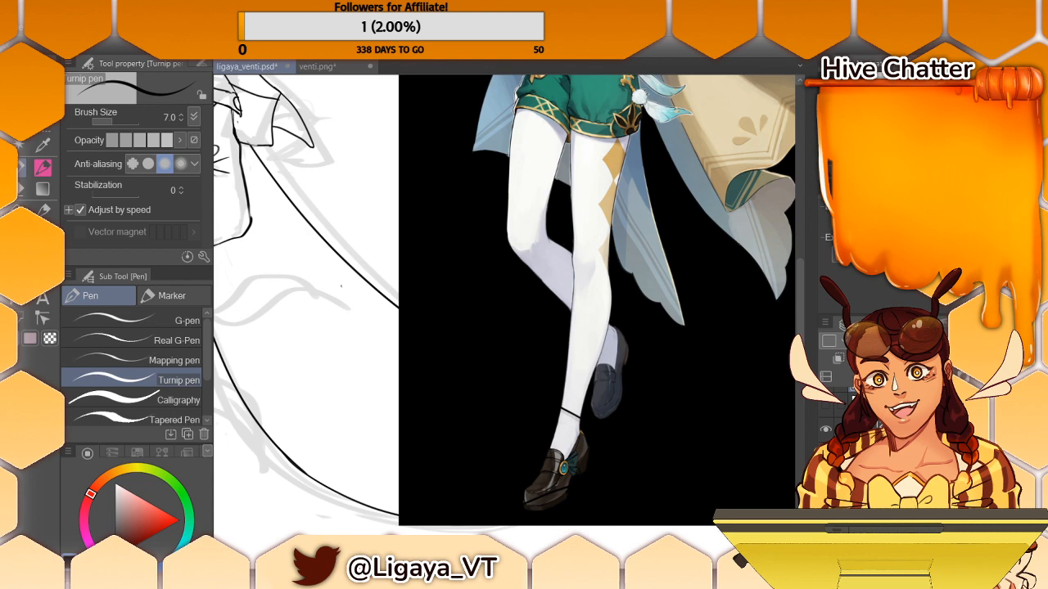
{"action": "scroll", "coordinate": [504, 322], "scroll_direction": "down", "scroll_amount": 7}
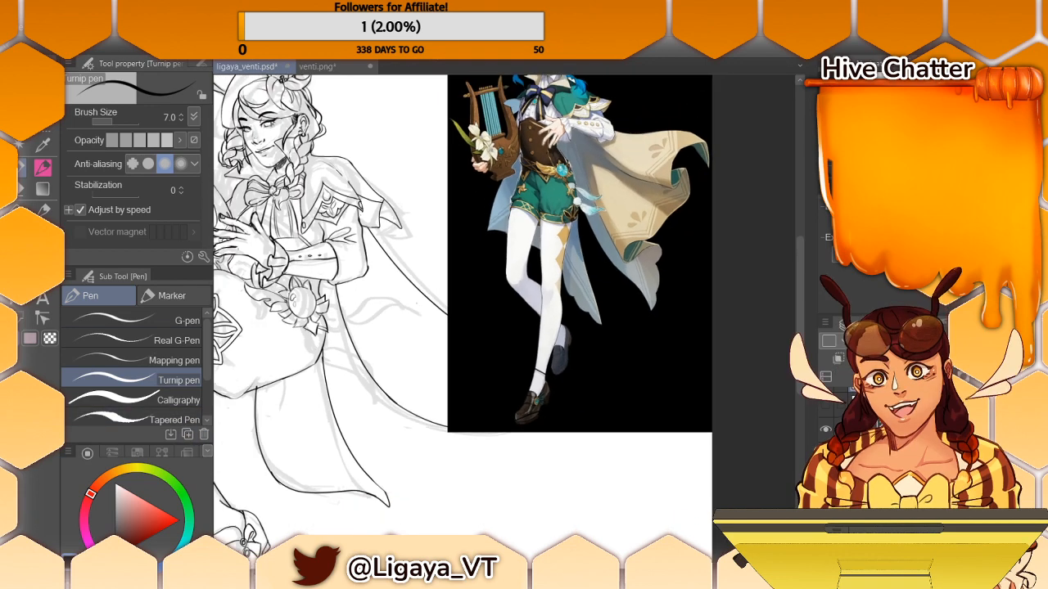
{"action": "scroll", "coordinate": [504, 322], "scroll_direction": "up", "scroll_amount": 3}
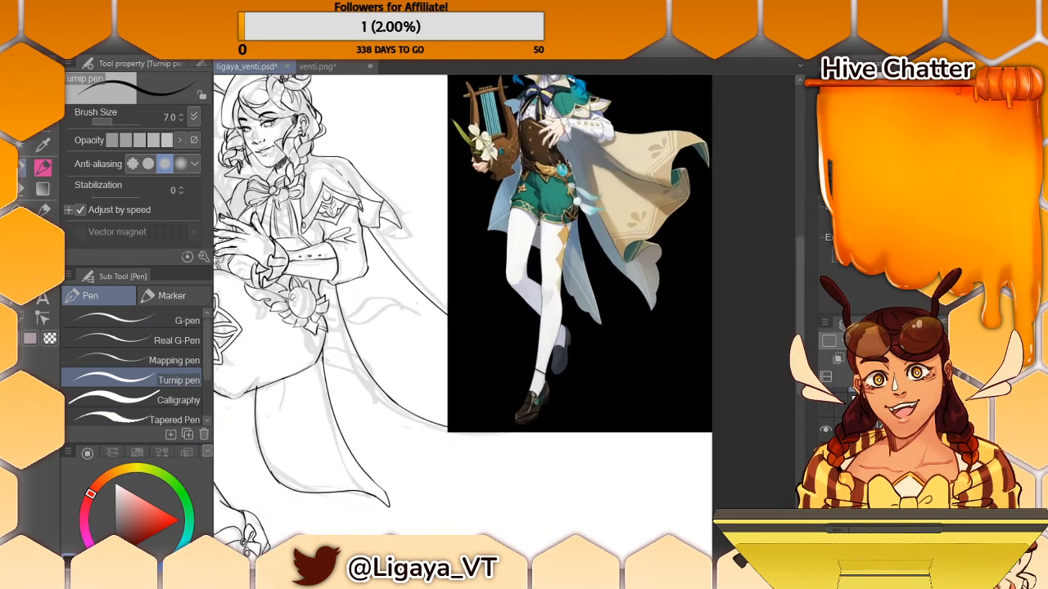
{"action": "scroll", "coordinate": [492, 305], "scroll_direction": "left", "scroll_amount": 5}
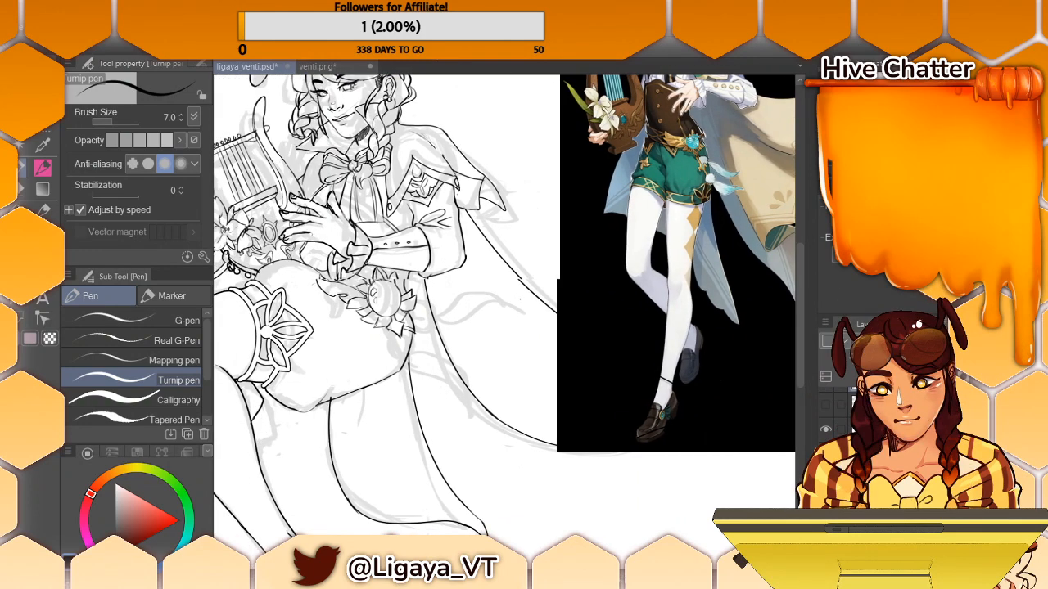
{"action": "scroll", "coordinate": [504, 304], "scroll_direction": "right", "scroll_amount": 2}
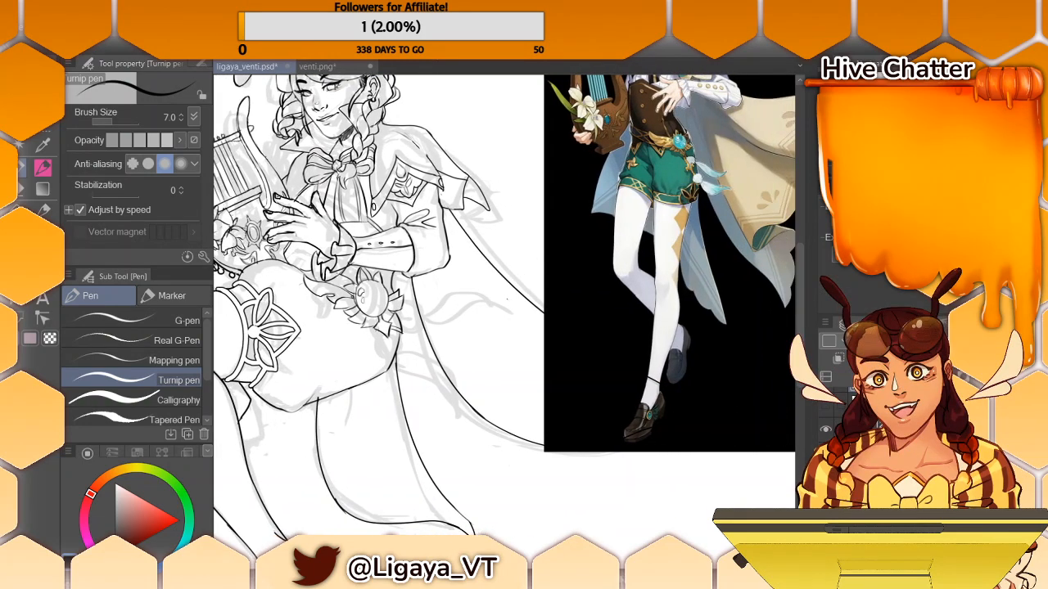
- Draw a short chain of links hanging below the flower ornament at the character's hip with the Turnip pen
{"action": "scroll", "coordinate": [506, 300], "scroll_direction": "up", "scroll_amount": 4}
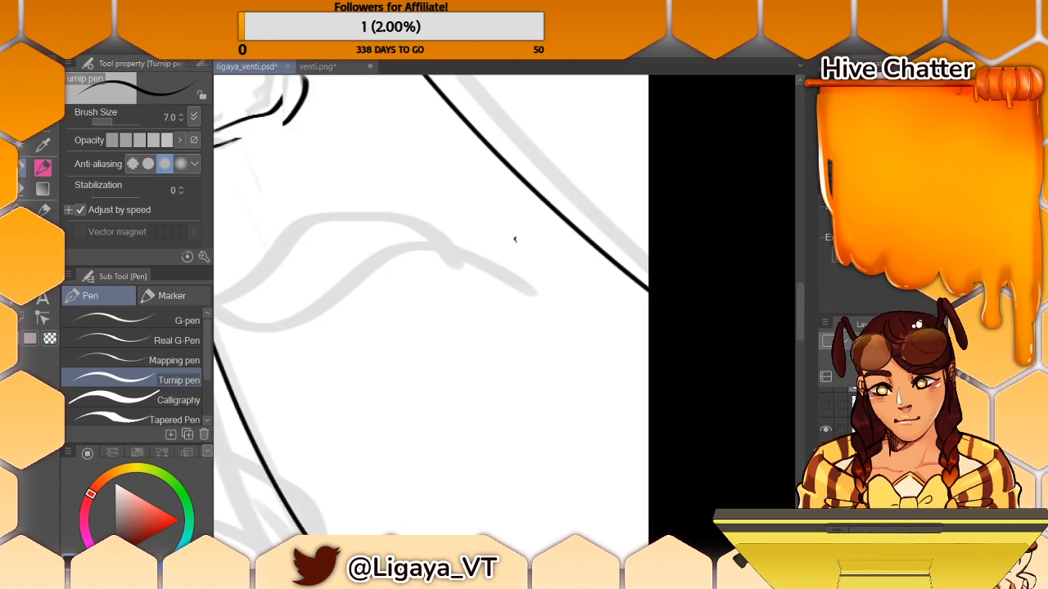
{"action": "scroll", "coordinate": [515, 281], "scroll_direction": "down", "scroll_amount": 4}
{"action": "scroll", "coordinate": [508, 293], "scroll_direction": "up", "scroll_amount": 1}
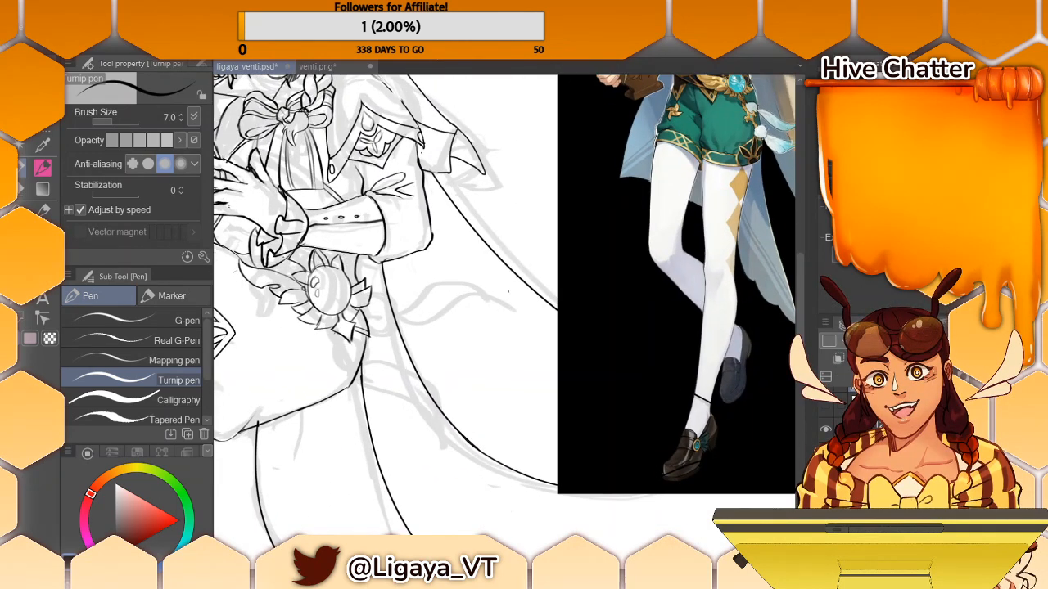
{"action": "scroll", "coordinate": [508, 290], "scroll_direction": "up", "scroll_amount": 1}
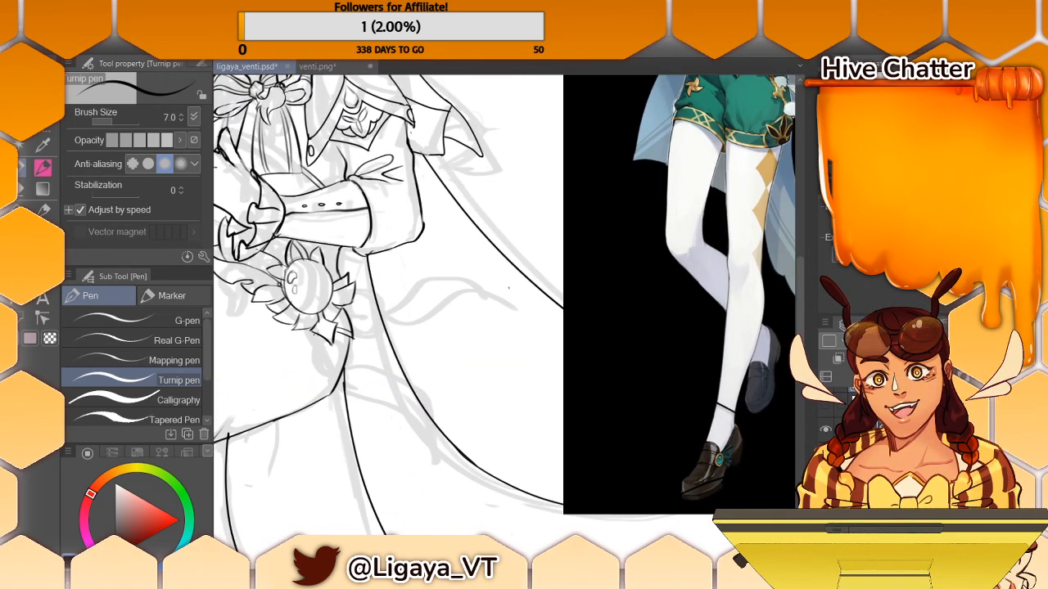
{"action": "left_click_drag", "start_coordinate": [316, 333], "coordinate": [319, 337]}
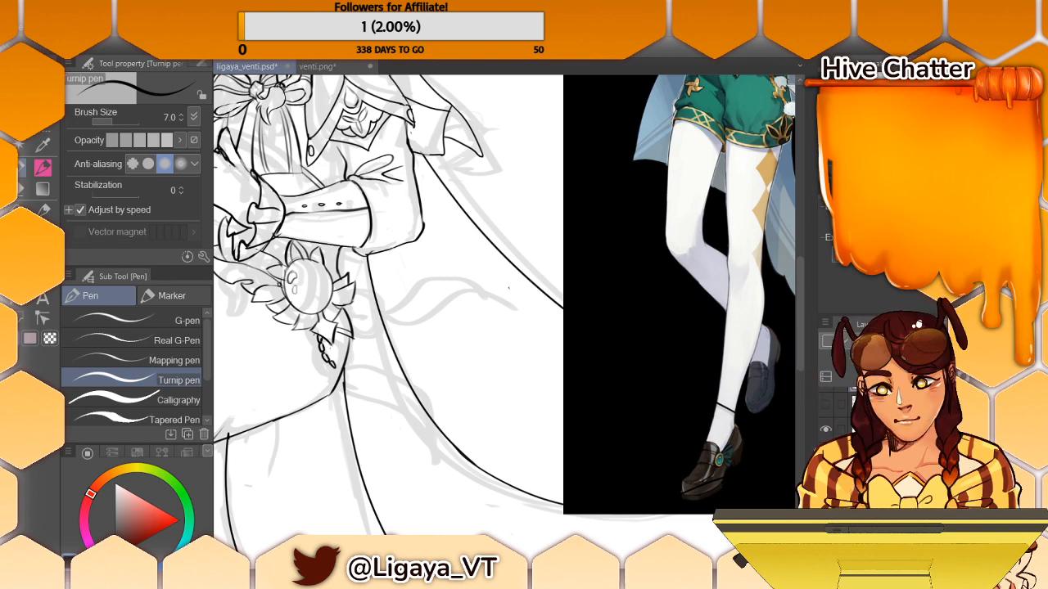
- Set the pen's brush size to 5 and draw the start of the pronged charm at the chain's end
{"action": "left_click", "coordinate": [181, 119]}
{"action": "left_click", "coordinate": [181, 119]}
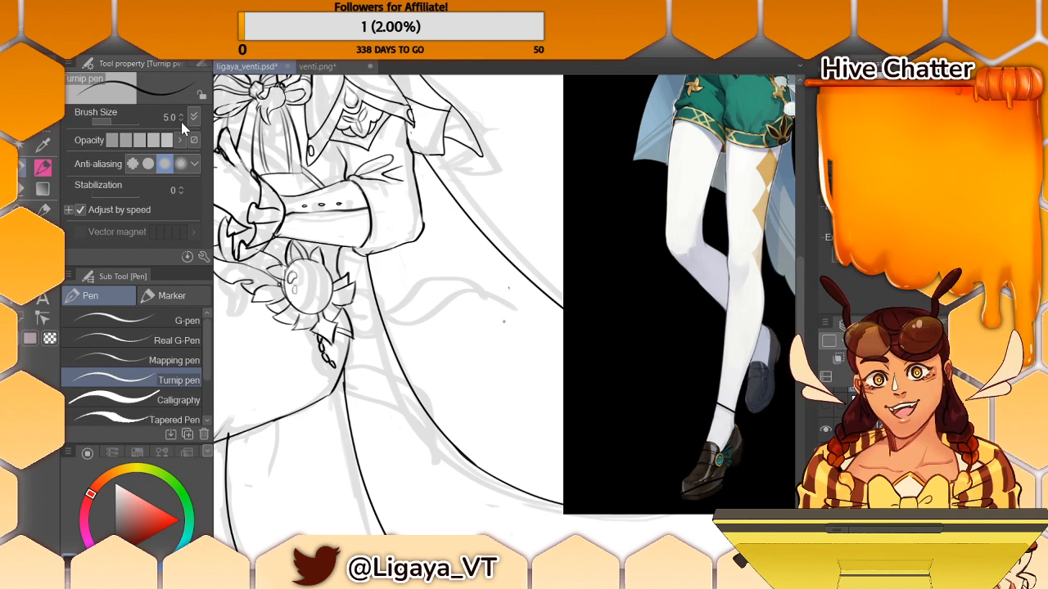
{"action": "mouse_move", "coordinate": [803, 309]}
{"action": "left_mouse_down"}
{"action": "mouse_move", "coordinate": [801, 285]}
{"action": "mouse_move", "coordinate": [794, 309]}
{"action": "left_mouse_up"}
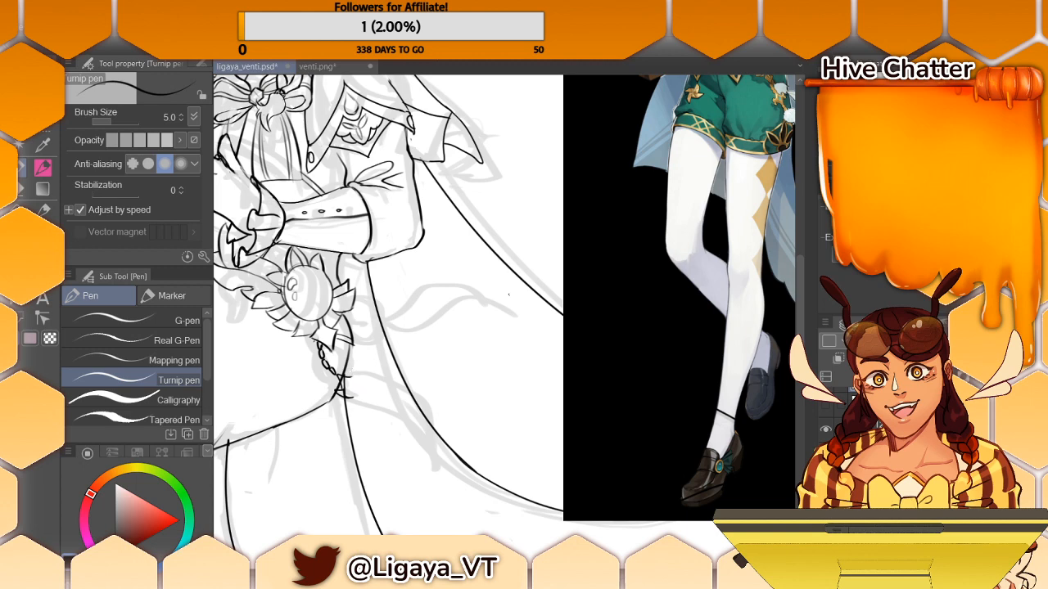
{"action": "left_click_drag", "start_coordinate": [352, 373], "coordinate": [366, 379]}
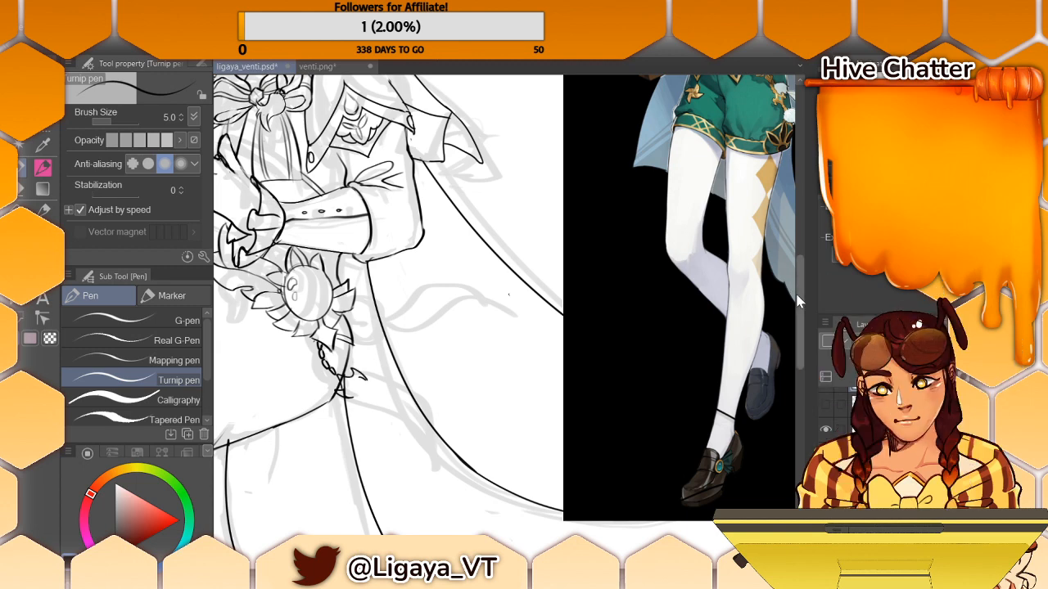
{"action": "scroll", "coordinate": [800, 258], "scroll_direction": "up", "scroll_amount": 5}
{"action": "scroll", "coordinate": [800, 258], "scroll_direction": "down", "scroll_amount": 9}
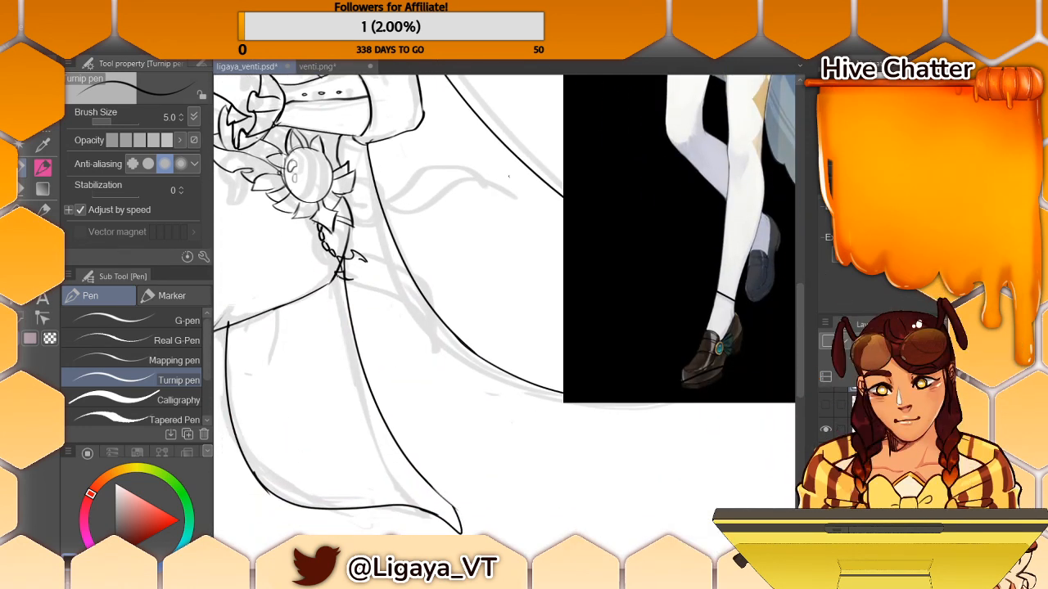
- Undo the last charm stroke and clean up overlapping lines around the charm with the Hard eraser
{"action": "key", "text": "ctrl+z"}
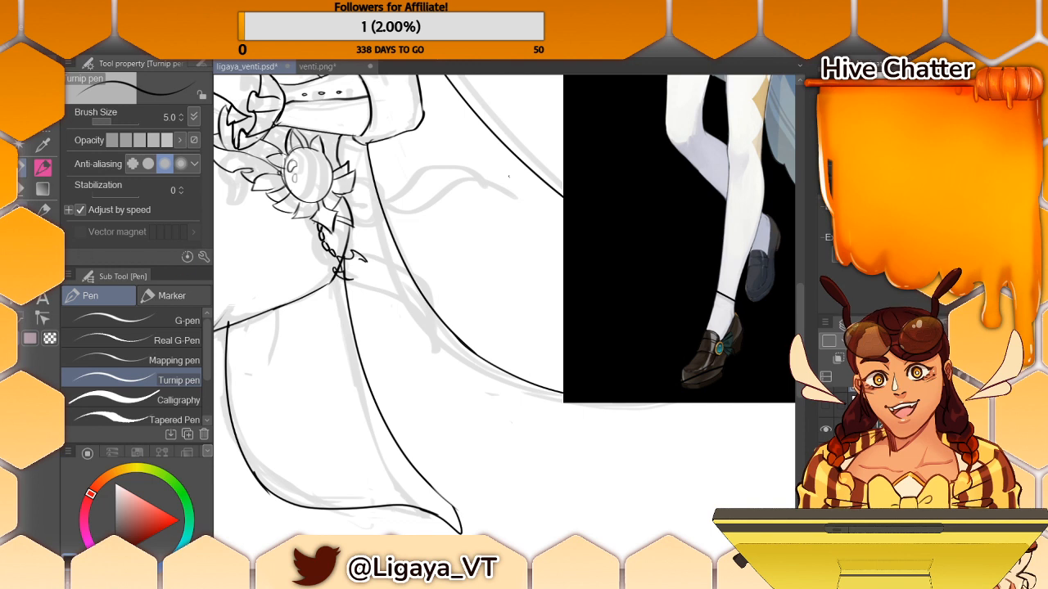
{"action": "key", "text": "e"}
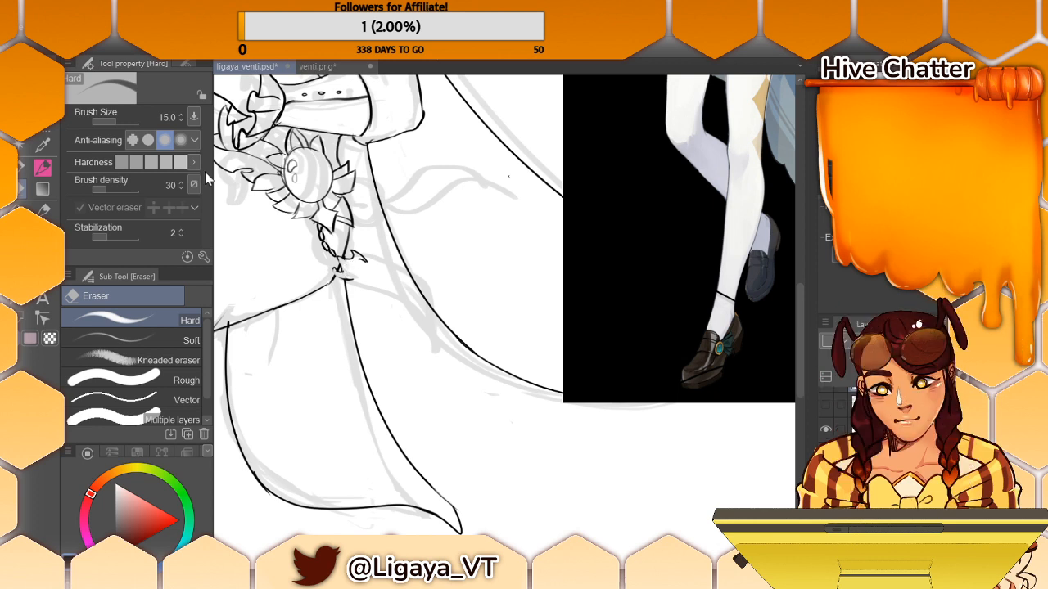
{"action": "key", "text": "p"}
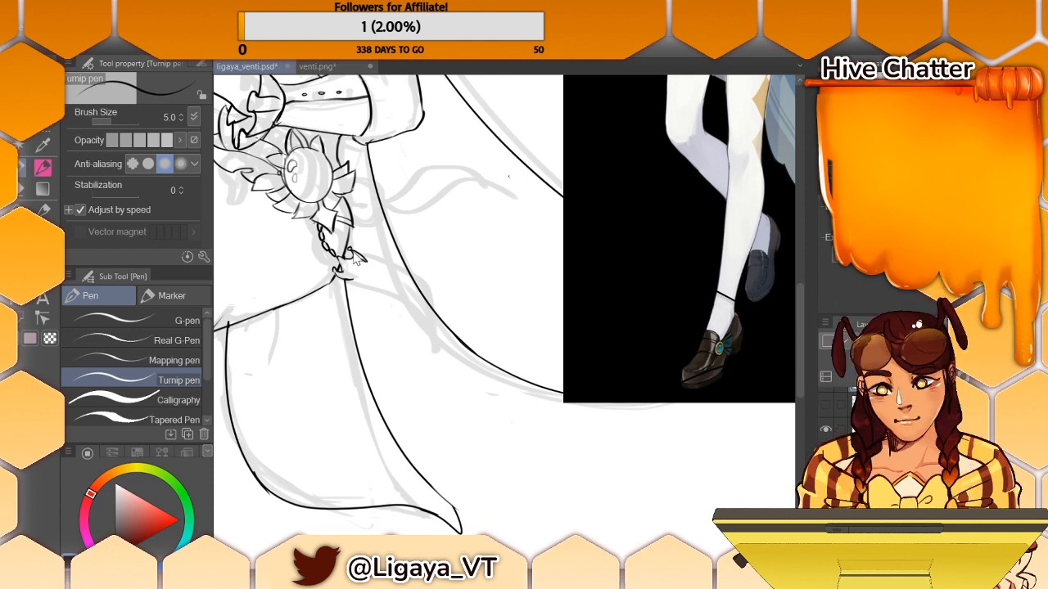
{"action": "key", "text": "e"}
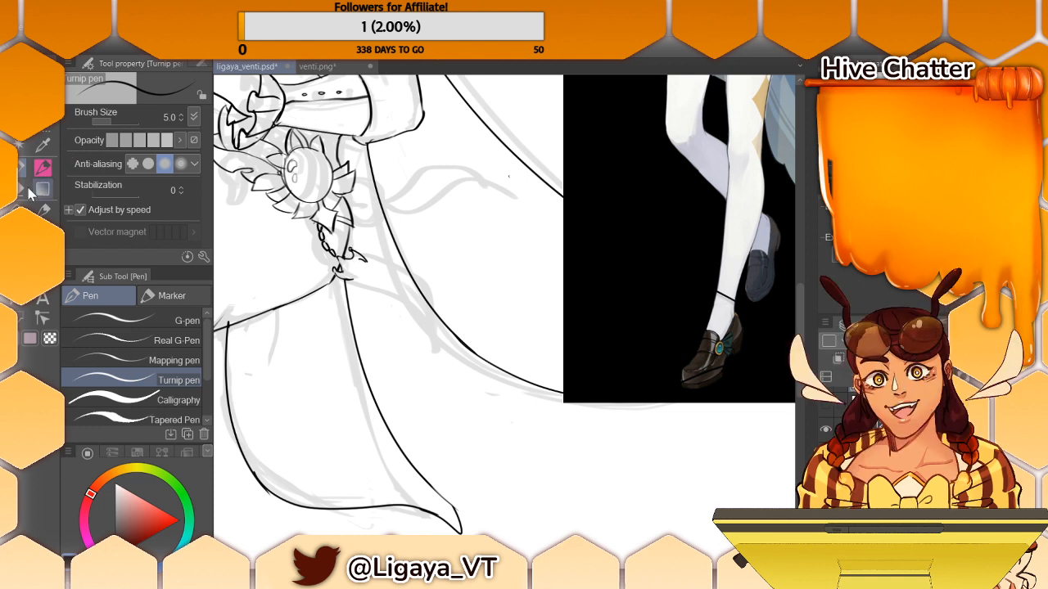
{"action": "left_click_drag", "start_coordinate": [351, 252], "coordinate": [358, 256]}
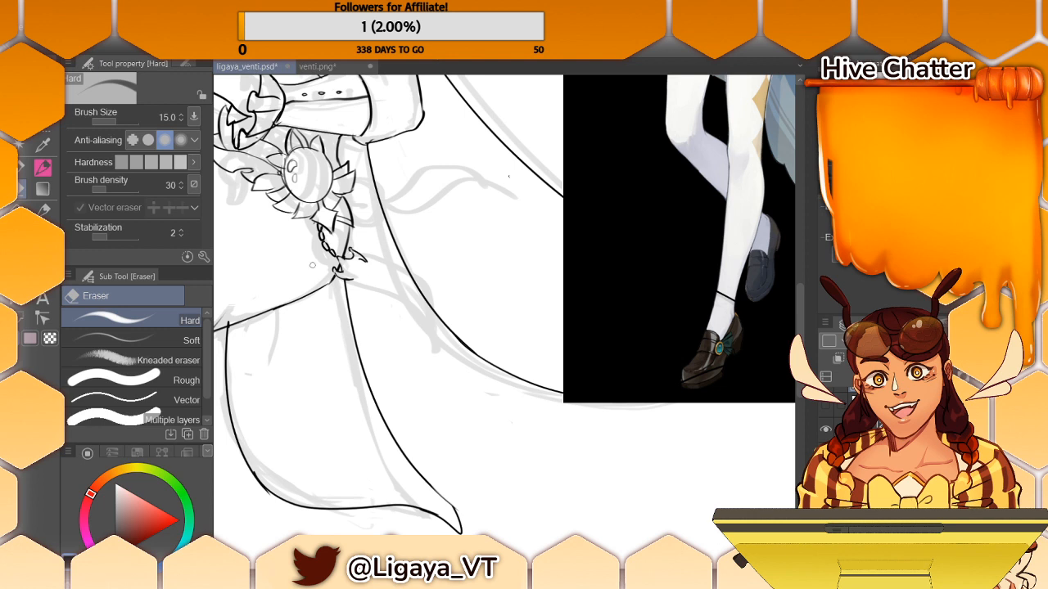
{"action": "key", "text": "p"}
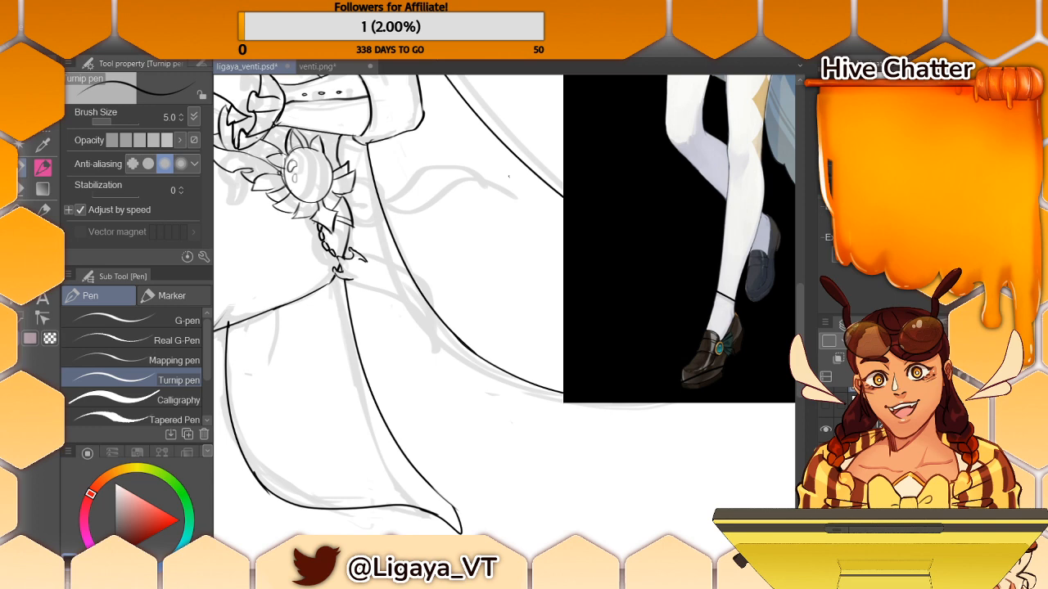
- Ink the curled leaf-like prongs of the charm below the hip chain, checking them against the reference outfit
{"action": "scroll", "coordinate": [800, 277], "scroll_direction": "up", "scroll_amount": 5}
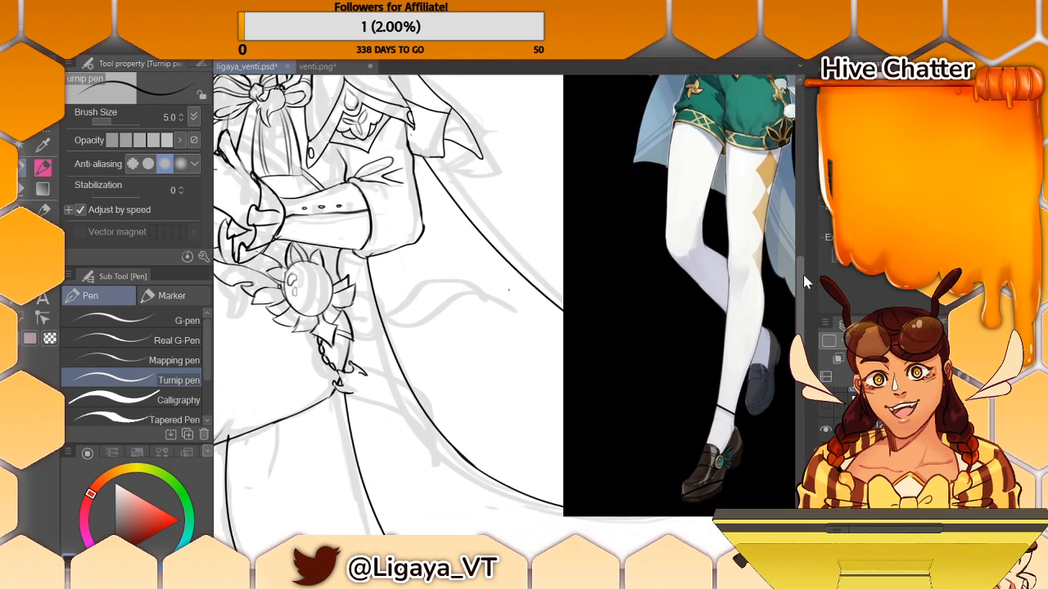
{"action": "scroll", "coordinate": [801, 284], "scroll_direction": "down", "scroll_amount": 2}
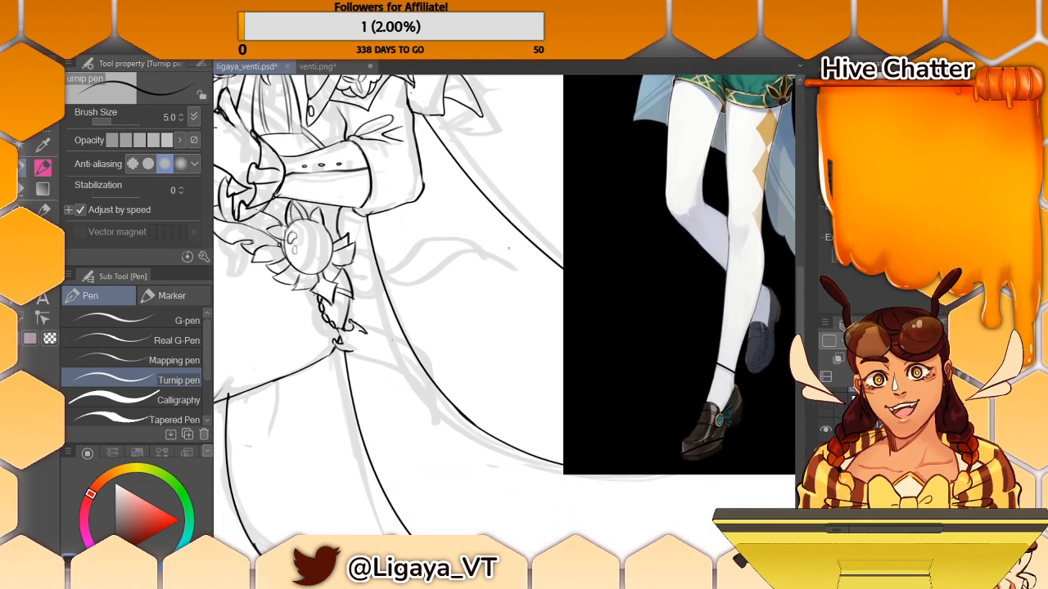
{"action": "left_click_drag", "start_coordinate": [349, 347], "coordinate": [357, 350]}
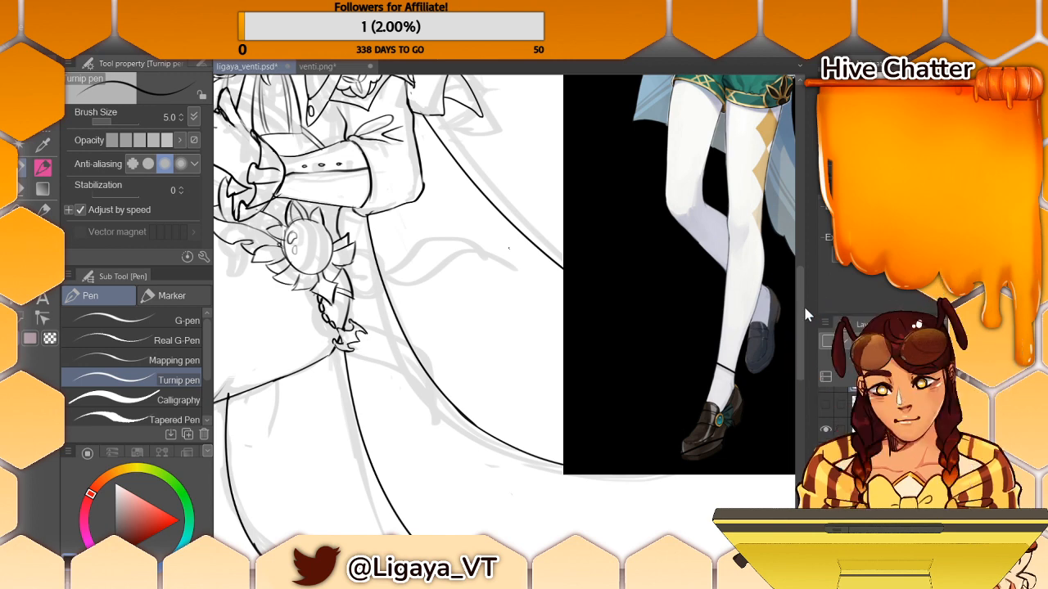
{"action": "scroll", "coordinate": [807, 259], "scroll_direction": "up", "scroll_amount": 5}
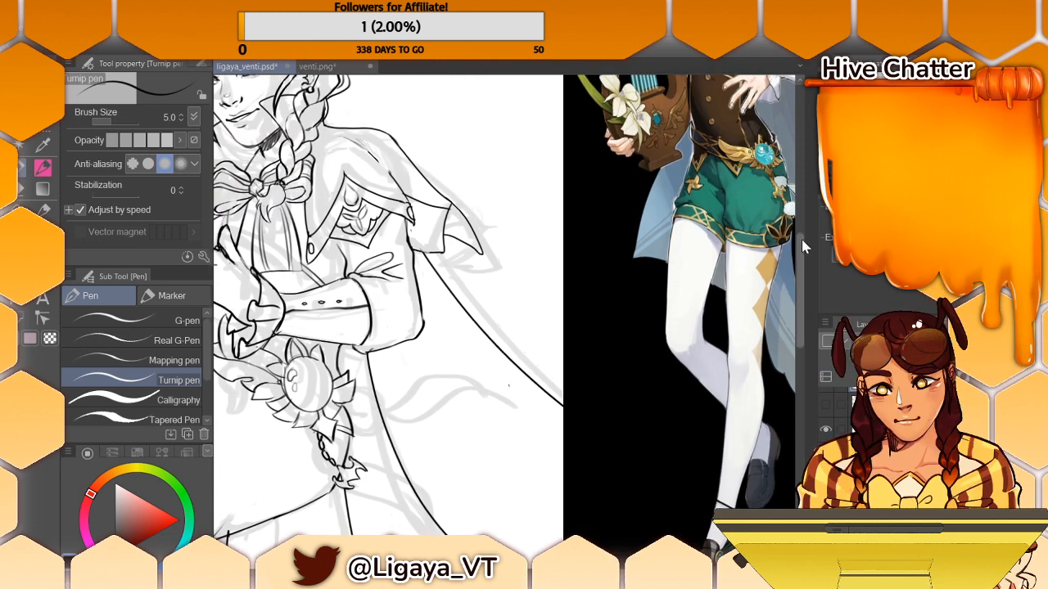
{"action": "scroll", "coordinate": [803, 232], "scroll_direction": "down", "scroll_amount": 3}
{"action": "scroll", "coordinate": [799, 246], "scroll_direction": "up", "scroll_amount": 1}
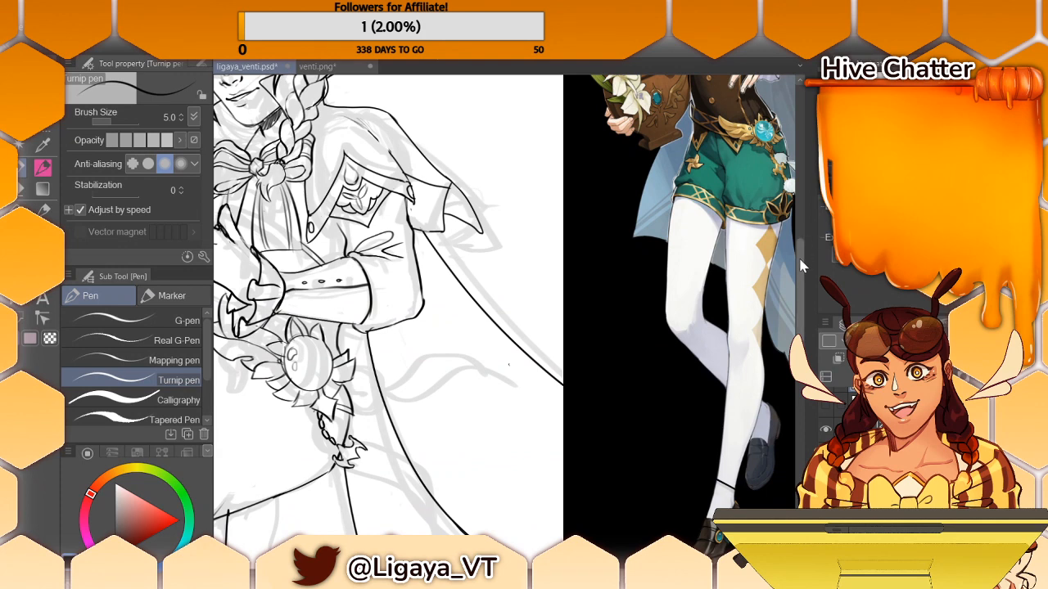
{"action": "scroll", "coordinate": [800, 258], "scroll_direction": "down", "scroll_amount": 2}
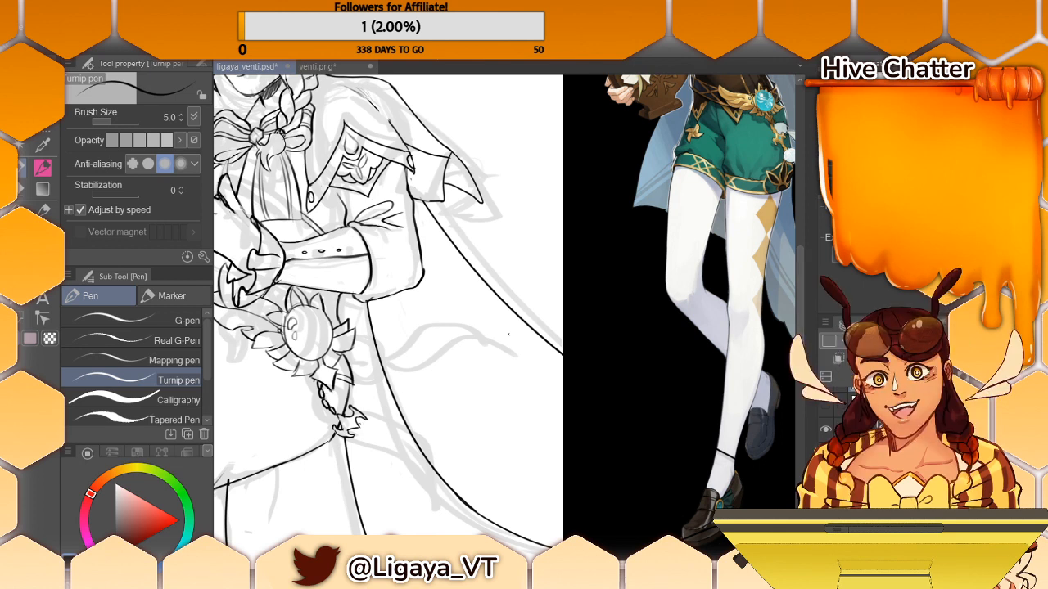
- Redraw the small outer prong on the side of the hip charm facing the cape, undoing unsatisfactory strokes
{"action": "key", "text": "ctrl+z"}
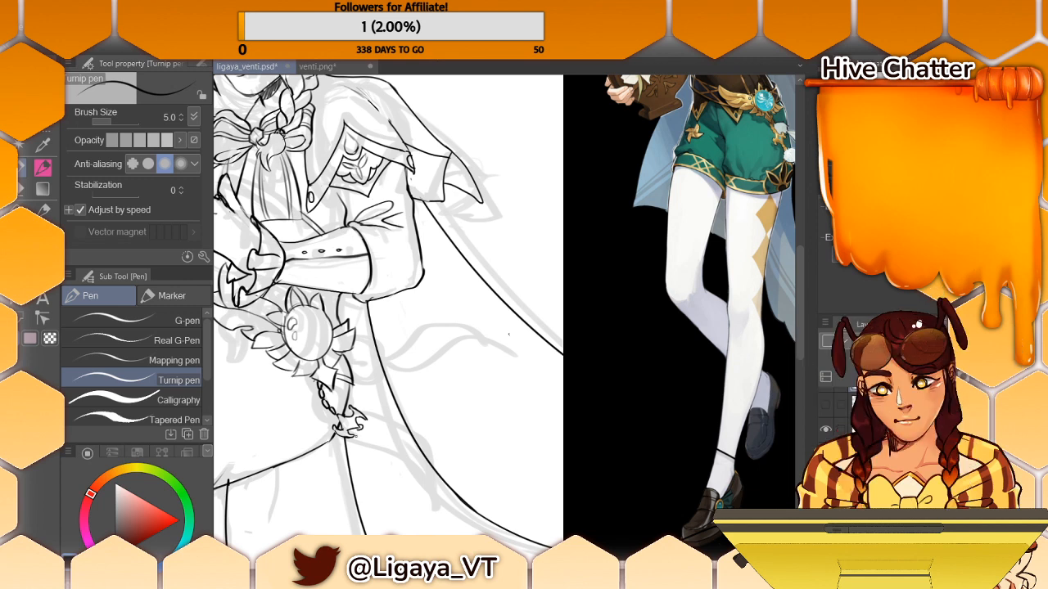
{"action": "left_click_drag", "start_coordinate": [367, 427], "coordinate": [362, 440]}
{"action": "key", "text": "ctrl+z"}
{"action": "key", "text": "ctrl+z"}
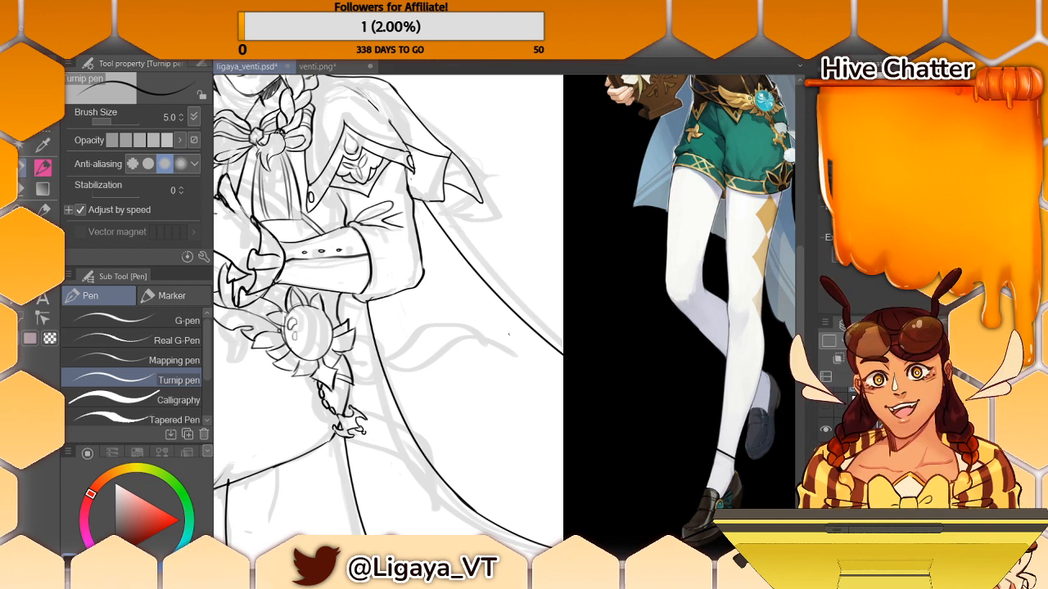
{"action": "left_click_drag", "start_coordinate": [463, 326], "coordinate": [436, 334]}
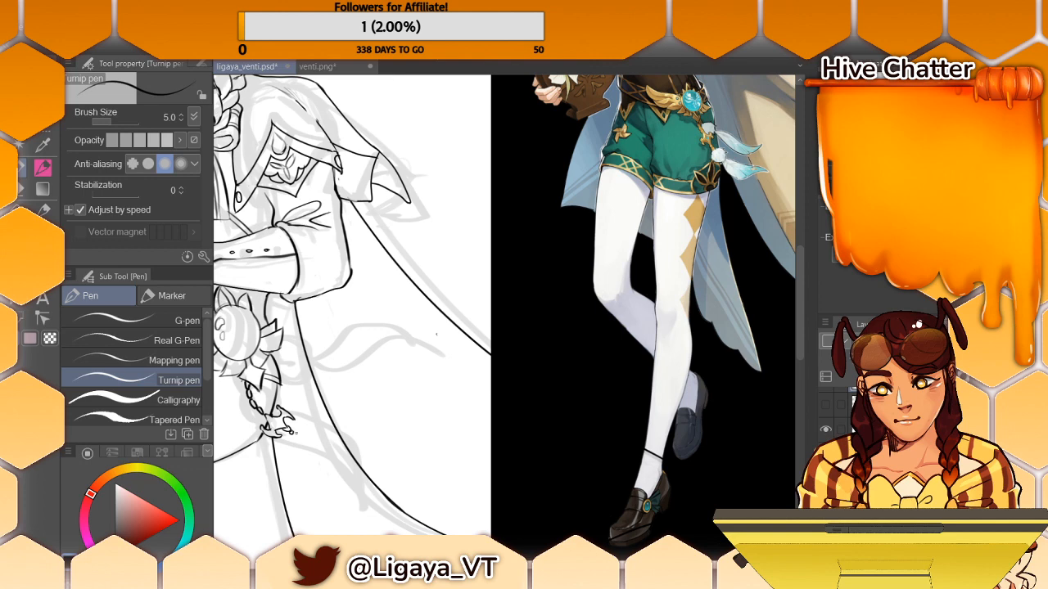
- Extend the hip charm with additional hooked prongs, following the feather ornament on the reference's shorts
{"action": "left_click_drag", "start_coordinate": [436, 334], "coordinate": [566, 334]}
{"action": "left_click_drag", "start_coordinate": [491, 562], "coordinate": [498, 561]}
{"action": "left_click_drag", "start_coordinate": [800, 355], "coordinate": [802, 369]}
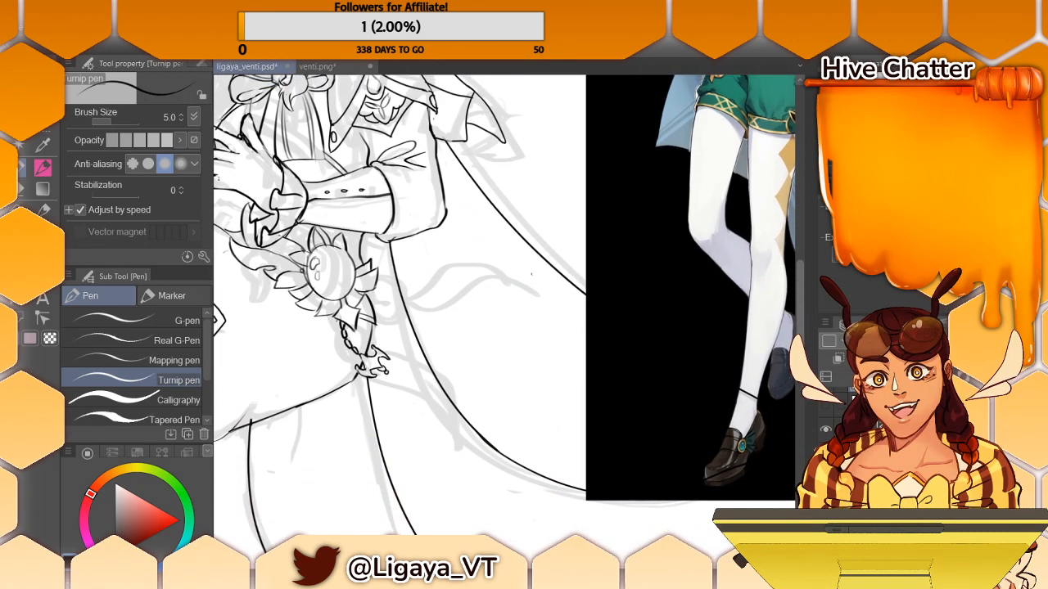
{"action": "left_click_drag", "start_coordinate": [800, 292], "coordinate": [809, 272]}
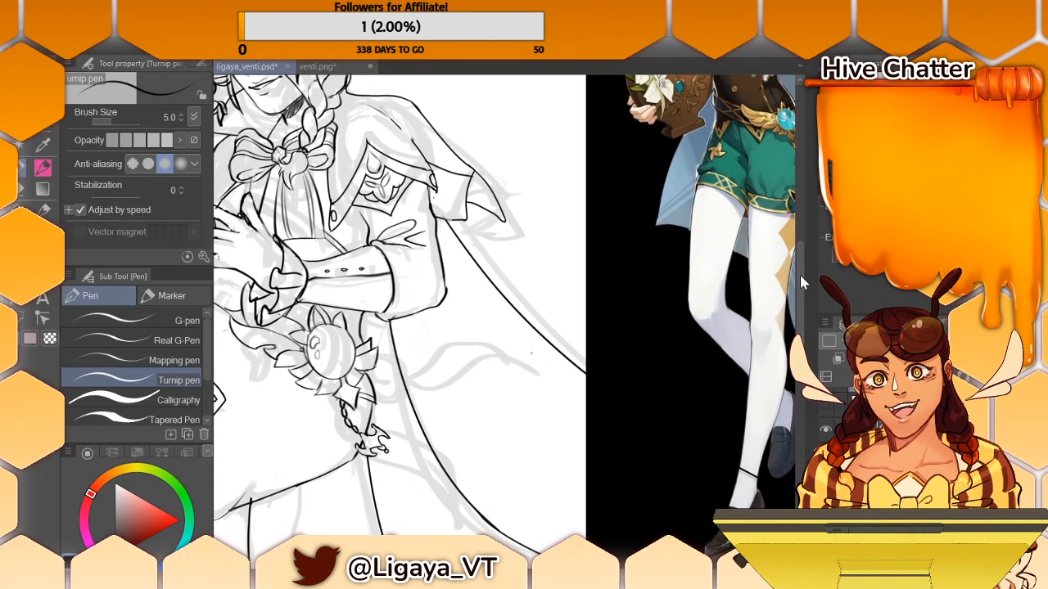
{"action": "mouse_move", "coordinate": [556, 566]}
{"action": "left_mouse_down"}
{"action": "mouse_move", "coordinate": [481, 567]}
{"action": "mouse_move", "coordinate": [604, 567]}
{"action": "mouse_move", "coordinate": [572, 567]}
{"action": "left_mouse_up"}
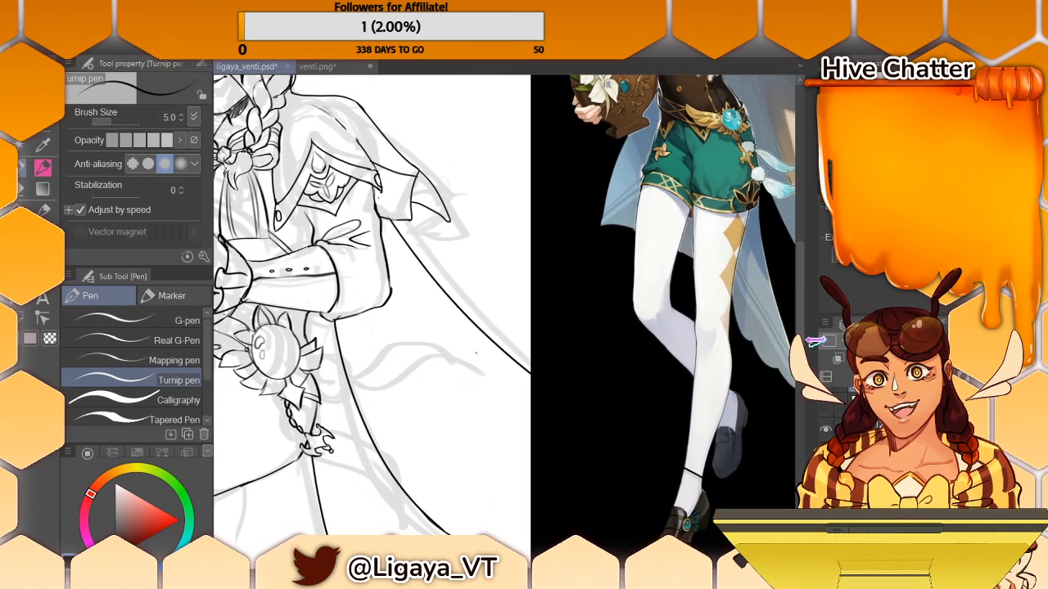
{"action": "left_click_drag", "start_coordinate": [800, 337], "coordinate": [800, 345]}
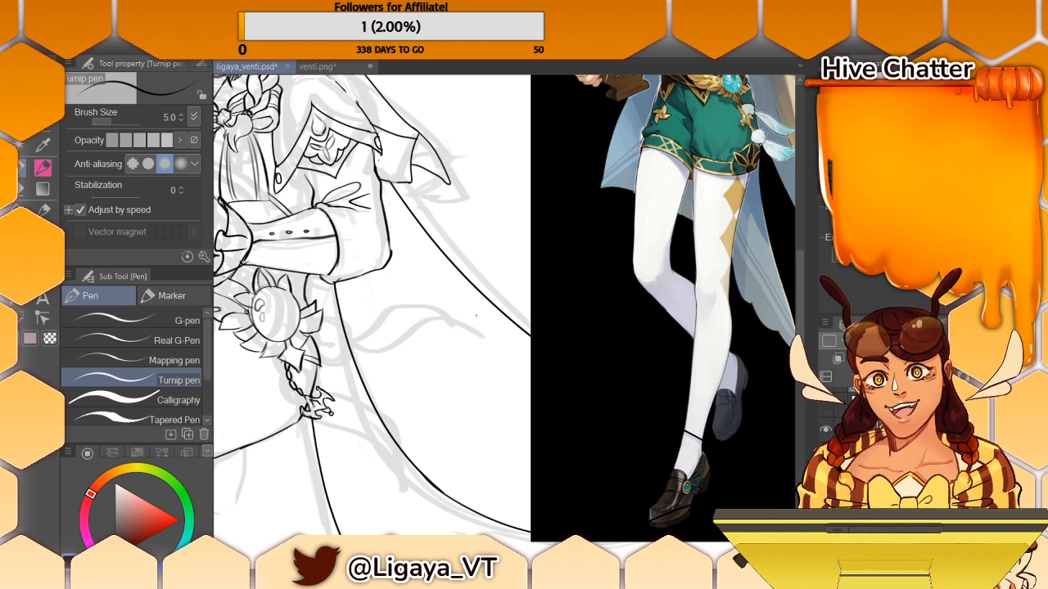
{"action": "left_click_drag", "start_coordinate": [312, 404], "coordinate": [324, 407]}
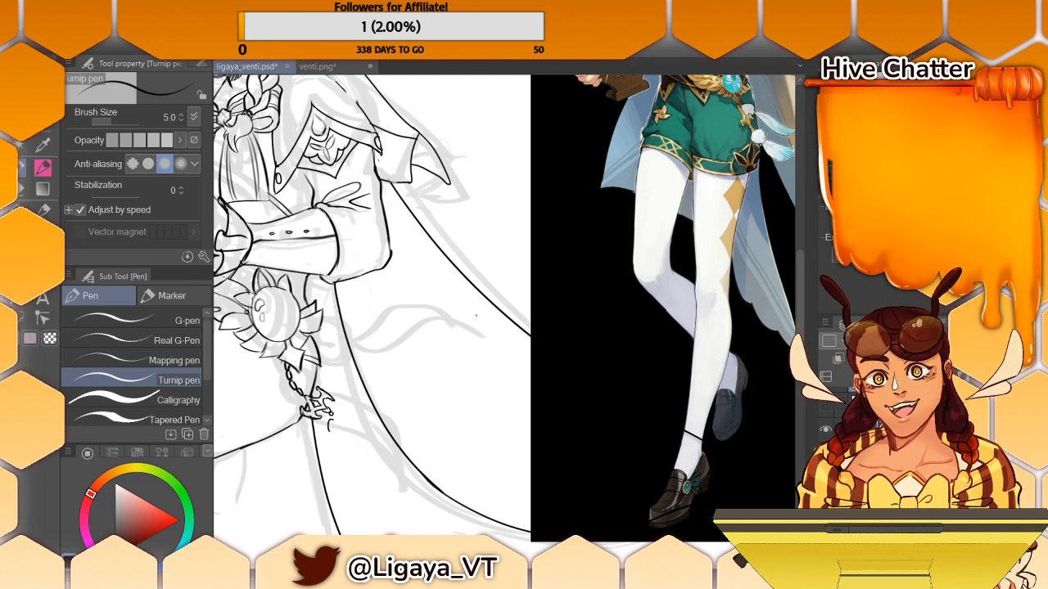
- Outline a round fluffy pompom attached to the prongs of the hip charm
{"action": "mouse_move", "coordinate": [330, 416]}
{"action": "left_mouse_down"}
{"action": "mouse_move", "coordinate": [331, 425]}
{"action": "mouse_move", "coordinate": [357, 407]}
{"action": "mouse_move", "coordinate": [374, 417]}
{"action": "mouse_move", "coordinate": [364, 404]}
{"action": "left_mouse_up"}
{"action": "key", "text": "ctrl+z"}
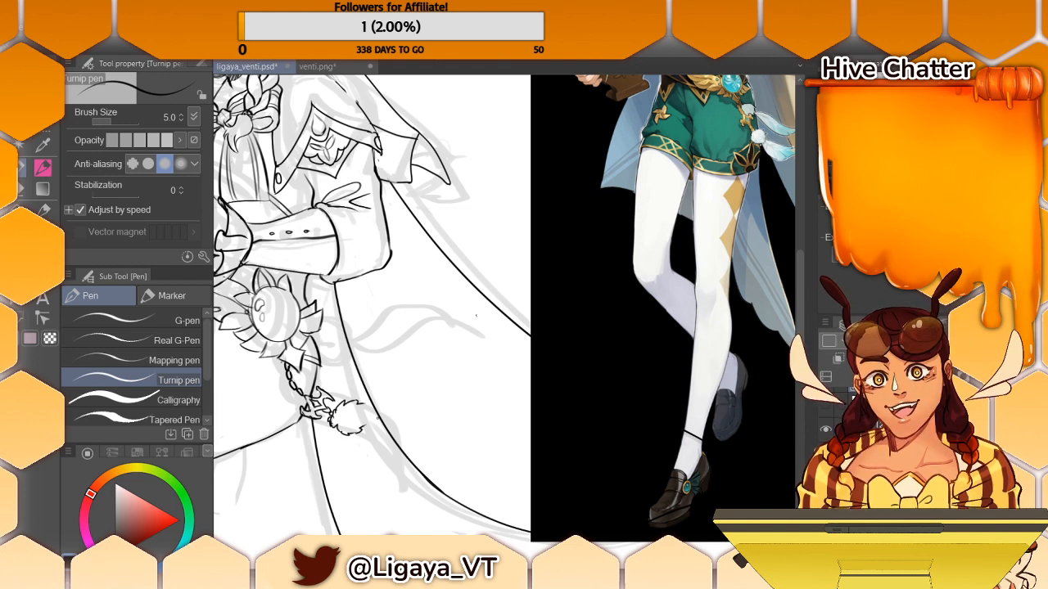
{"action": "left_click_drag", "start_coordinate": [363, 431], "coordinate": [363, 402]}
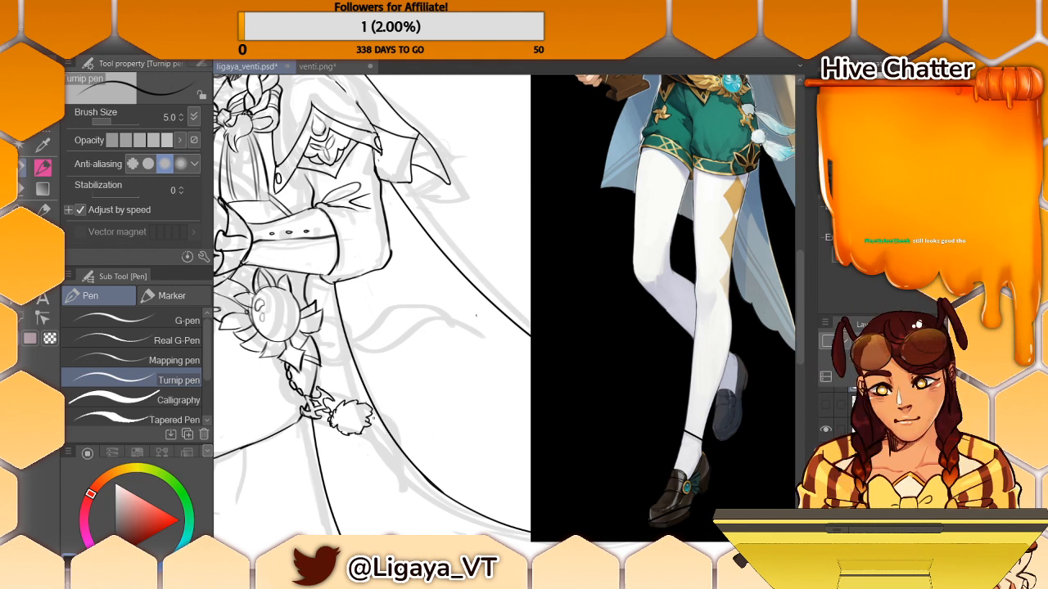
- Draw a long curved feather sweeping from the pompom across the cape, redoing its strokes until both edges meet in a pointed tip
{"action": "mouse_move", "coordinate": [377, 412]}
{"action": "left_mouse_down"}
{"action": "mouse_move", "coordinate": [410, 407]}
{"action": "mouse_move", "coordinate": [458, 470]}
{"action": "mouse_move", "coordinate": [403, 401]}
{"action": "mouse_move", "coordinate": [459, 455]}
{"action": "left_mouse_up"}
{"action": "key", "text": "ctrl+z"}
{"action": "mouse_move", "coordinate": [368, 425]}
{"action": "left_mouse_down"}
{"action": "mouse_move", "coordinate": [409, 434]}
{"action": "mouse_move", "coordinate": [469, 476]}
{"action": "left_mouse_up"}
{"action": "key", "text": "ctrl+z"}
{"action": "key", "text": "ctrl+z"}
{"action": "key", "text": "ctrl+z"}
{"action": "left_click_drag", "start_coordinate": [361, 433], "coordinate": [489, 444]}
{"action": "left_click_drag", "start_coordinate": [368, 413], "coordinate": [467, 412]}
{"action": "key", "text": "ctrl+z"}
{"action": "left_click_drag", "start_coordinate": [373, 411], "coordinate": [496, 455]}
{"action": "key", "text": "ctrl+z"}
{"action": "mouse_move", "coordinate": [373, 411]}
{"action": "left_mouse_down"}
{"action": "mouse_move", "coordinate": [477, 422]}
{"action": "mouse_move", "coordinate": [488, 446]}
{"action": "left_mouse_up"}
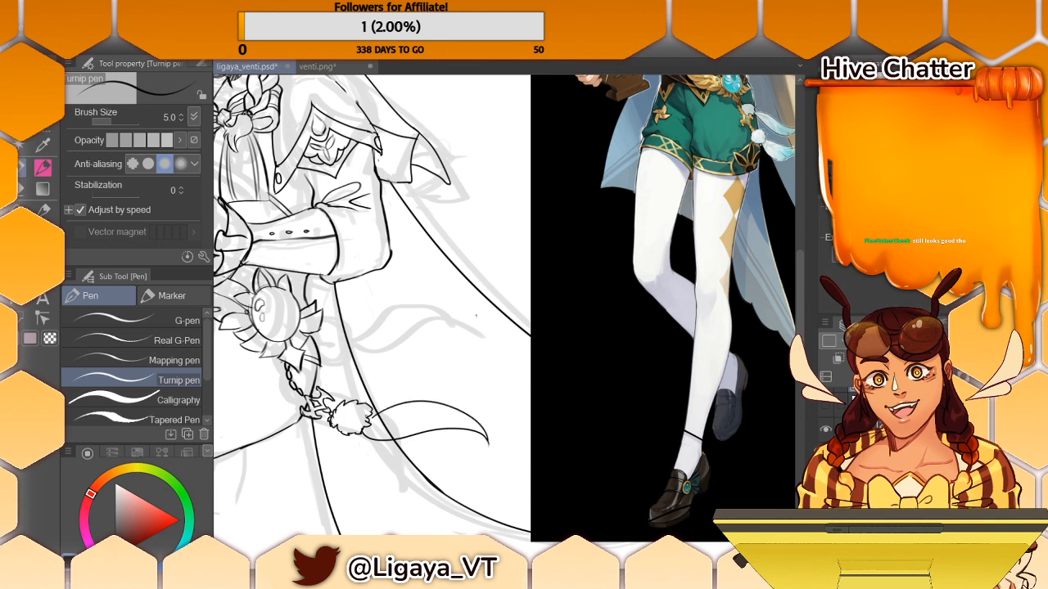
{"action": "key", "text": "i"}
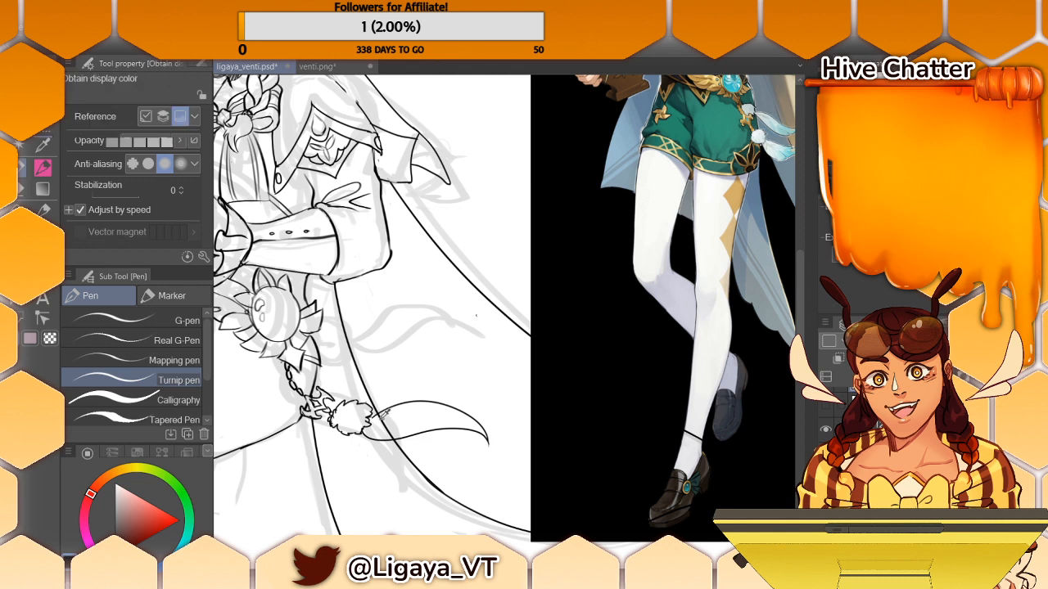
{"action": "left_click", "coordinate": [378, 414]}
{"action": "key", "text": "p"}
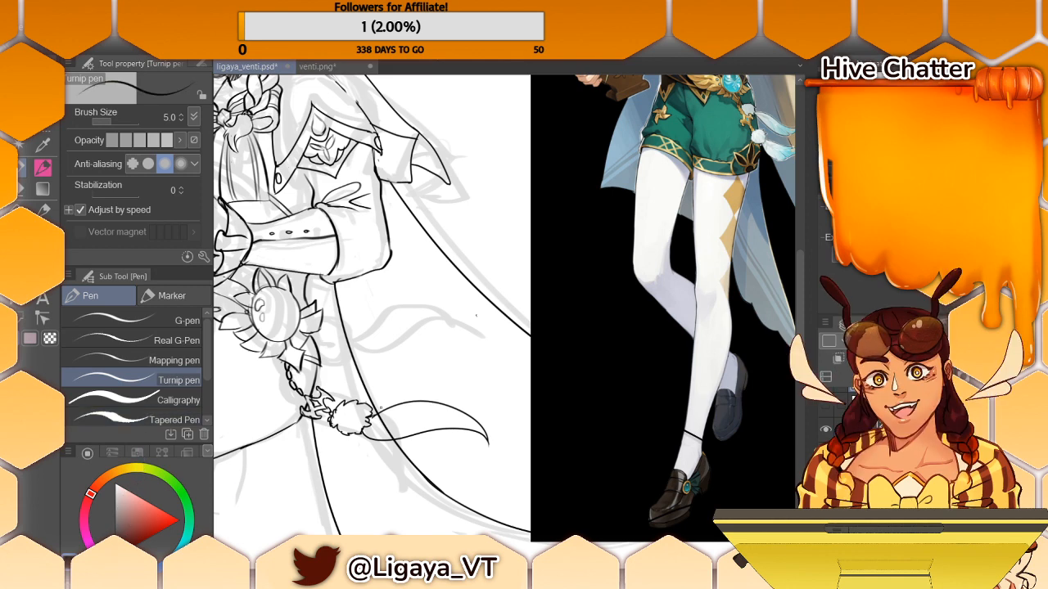
{"action": "key", "text": "e"}
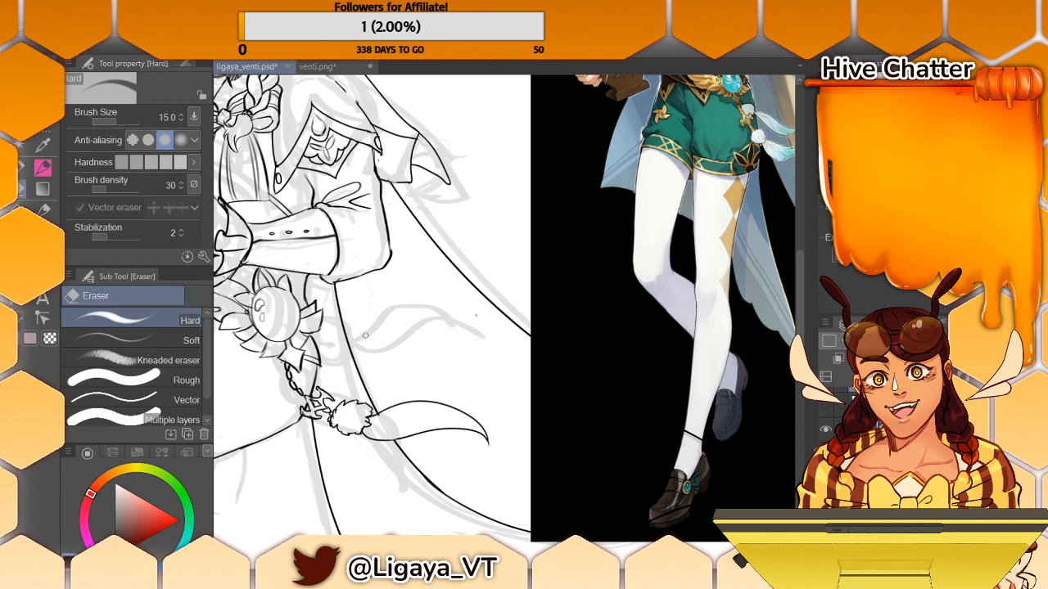
{"action": "left_click", "coordinate": [23, 168]}
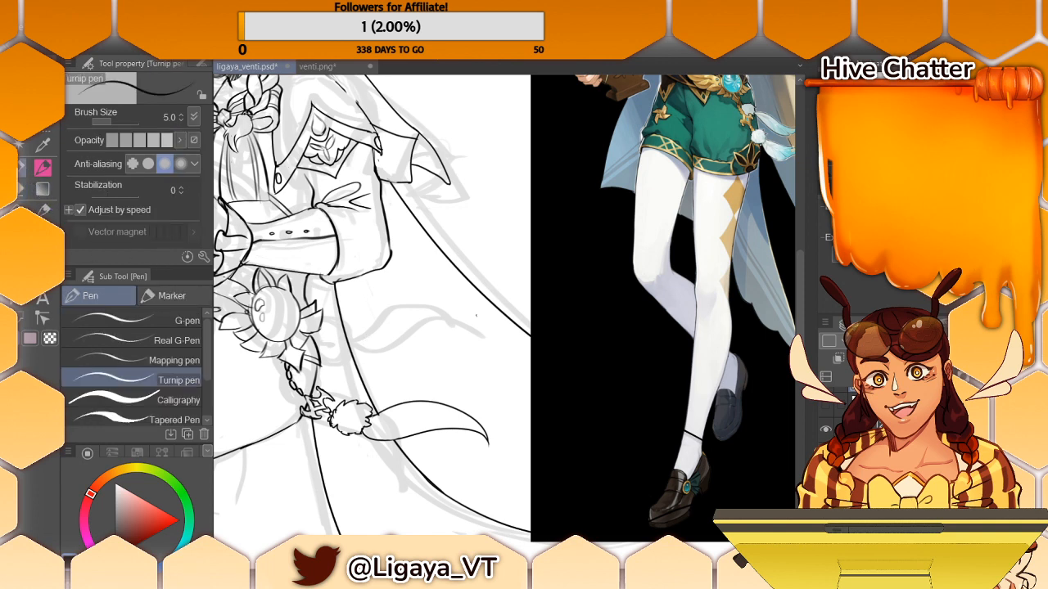
- Outline a second fluffy pompom just below the sunflower ornament on the hip and clean up its overlapping lines
{"action": "left_click_drag", "start_coordinate": [326, 310], "coordinate": [328, 319]}
{"action": "mouse_move", "coordinate": [331, 333]}
{"action": "left_mouse_down"}
{"action": "mouse_move", "coordinate": [344, 349]}
{"action": "mouse_move", "coordinate": [335, 339]}
{"action": "left_mouse_up"}
{"action": "key", "text": "ctrl+z"}
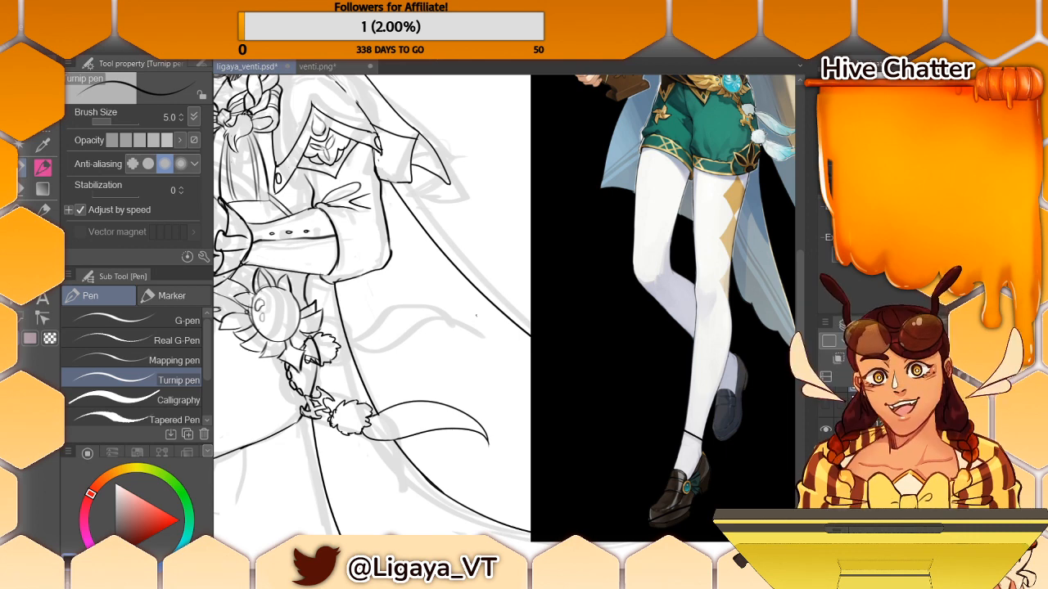
{"action": "key", "text": "e"}
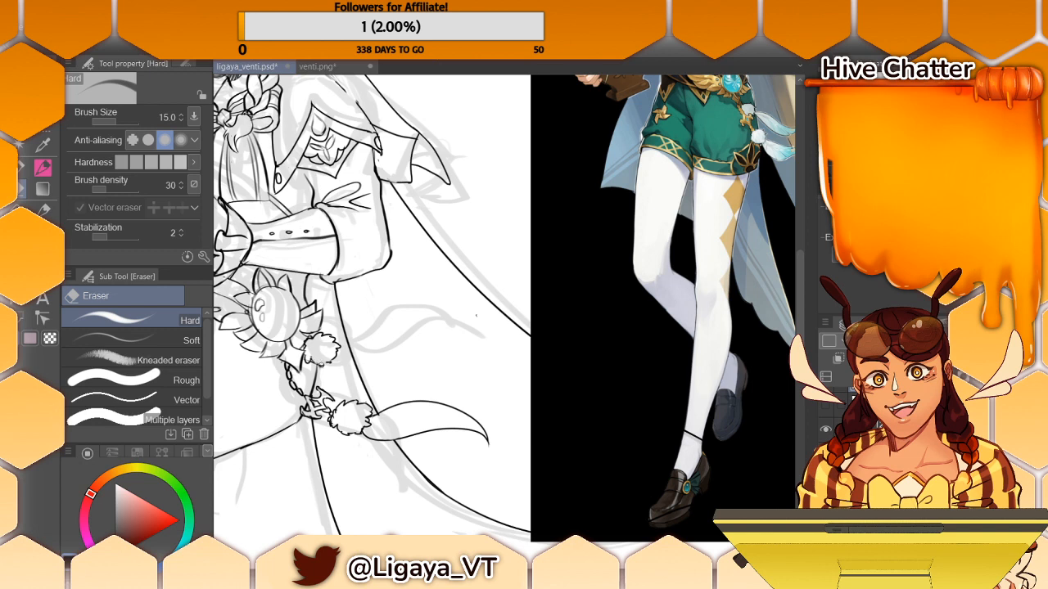
{"action": "key", "text": "p"}
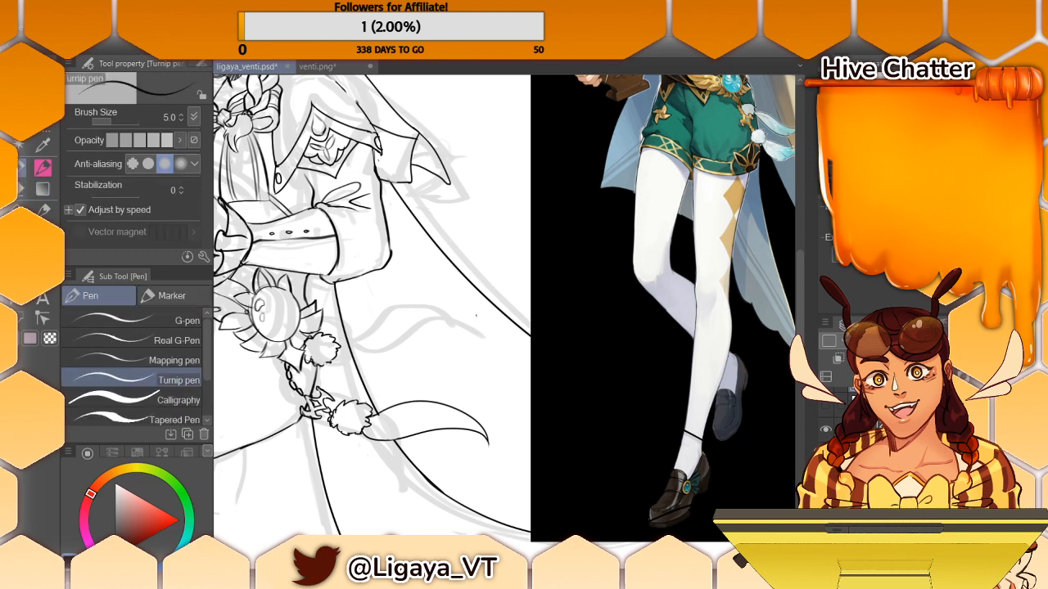
- Draw a curved feather sweeping from the upper pompom across the cape, redoing its edges until they meet in a pointed tip
{"action": "mouse_move", "coordinate": [341, 354]}
{"action": "left_mouse_down"}
{"action": "mouse_move", "coordinate": [408, 313]}
{"action": "mouse_move", "coordinate": [427, 314]}
{"action": "left_mouse_up"}
{"action": "key", "text": "ctrl+z"}
{"action": "left_click_drag", "start_coordinate": [338, 354], "coordinate": [460, 329]}
{"action": "key", "text": "ctrl+z"}
{"action": "left_click_drag", "start_coordinate": [339, 353], "coordinate": [450, 337]}
{"action": "mouse_move", "coordinate": [337, 353]}
{"action": "left_mouse_down"}
{"action": "mouse_move", "coordinate": [380, 366]}
{"action": "mouse_move", "coordinate": [364, 367]}
{"action": "mouse_move", "coordinate": [427, 322]}
{"action": "mouse_move", "coordinate": [452, 337]}
{"action": "left_mouse_up"}
{"action": "key", "text": "ctrl+z"}
{"action": "key", "text": "ctrl+z"}
{"action": "key", "text": "ctrl+z"}
{"action": "key", "text": "ctrl+z"}
{"action": "left_click_drag", "start_coordinate": [386, 340], "coordinate": [449, 338]}
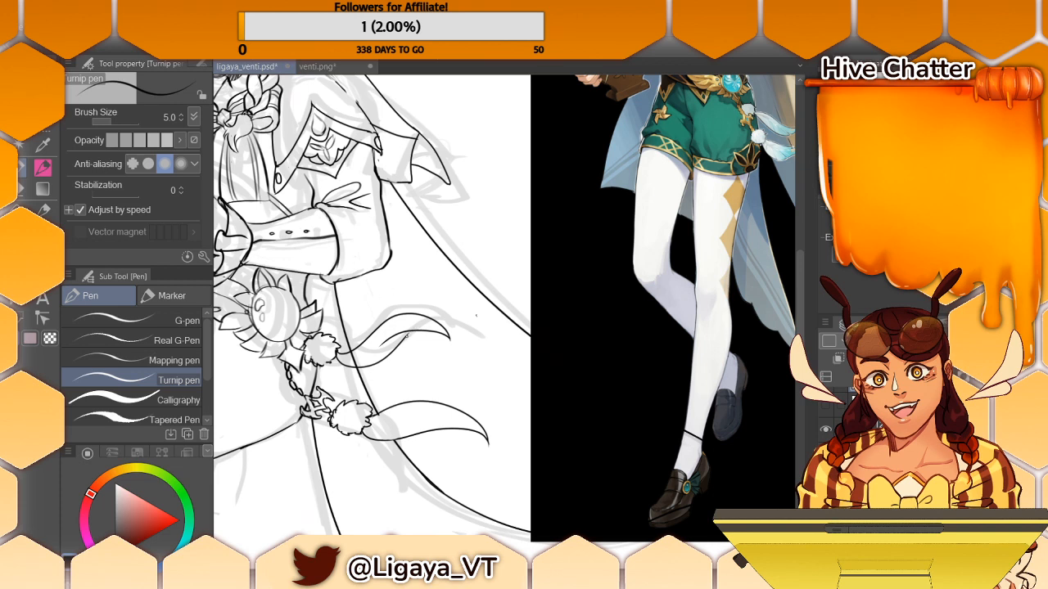
{"action": "left_click", "coordinate": [22, 189]}
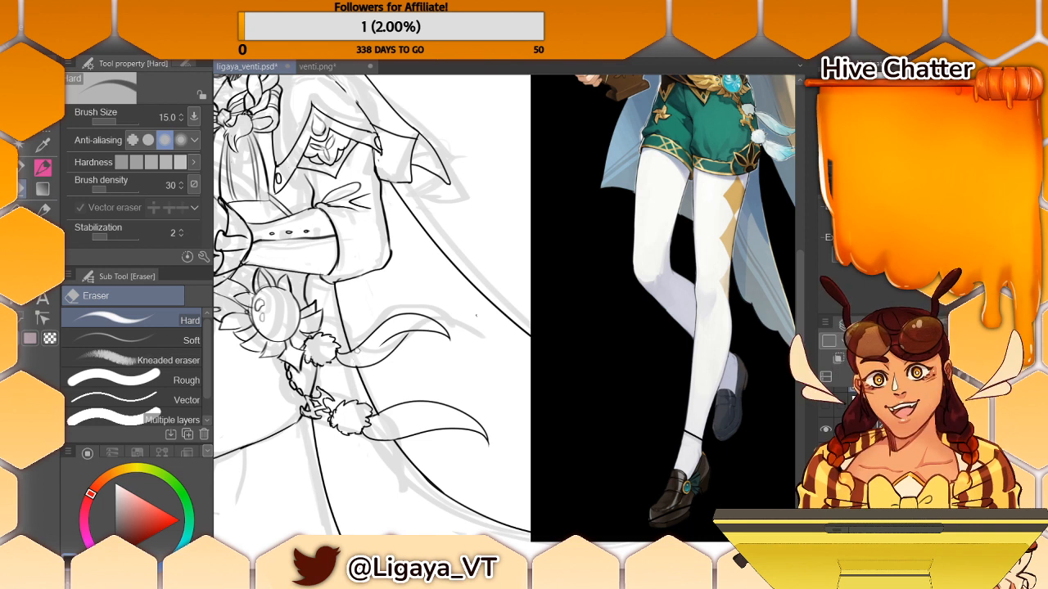
- Add a central vein line inside the lower feather and short fur marks inside the upper pompom
{"action": "left_click", "coordinate": [24, 168]}
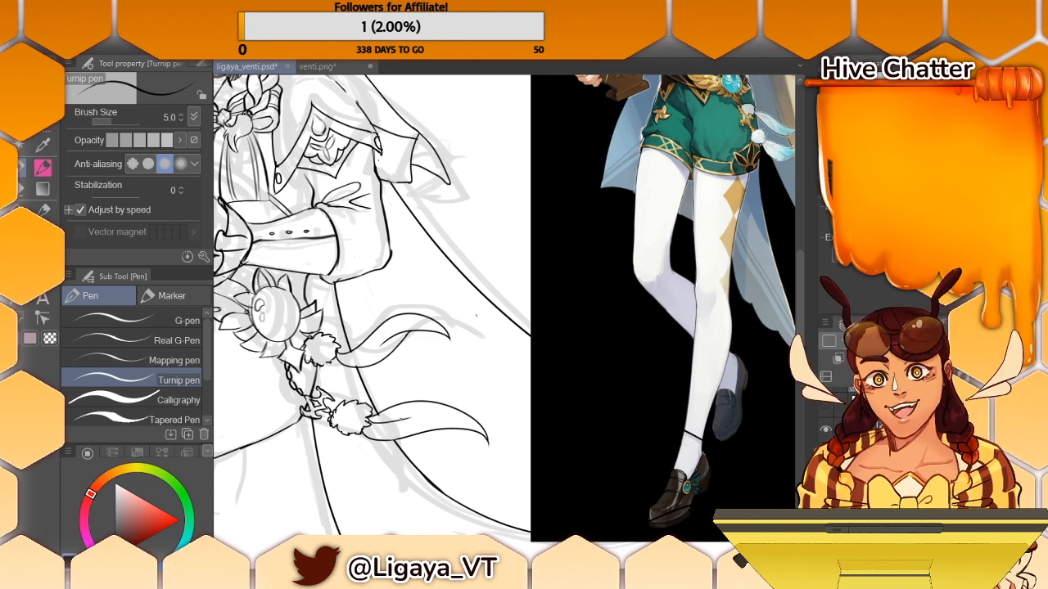
{"action": "left_click_drag", "start_coordinate": [366, 422], "coordinate": [426, 411]}
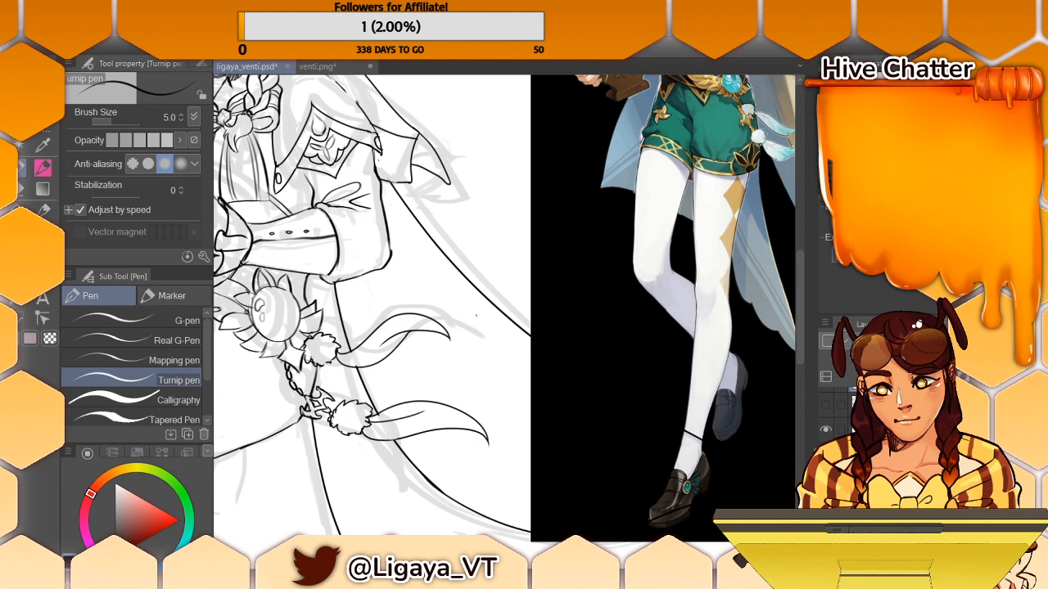
{"action": "key", "text": "e"}
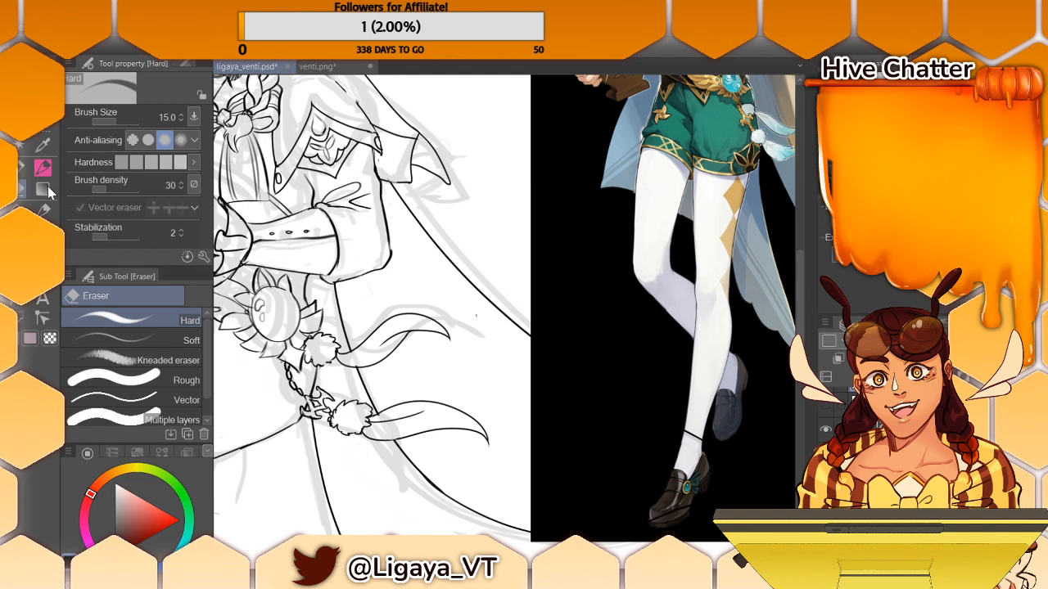
{"action": "left_click", "coordinate": [25, 169]}
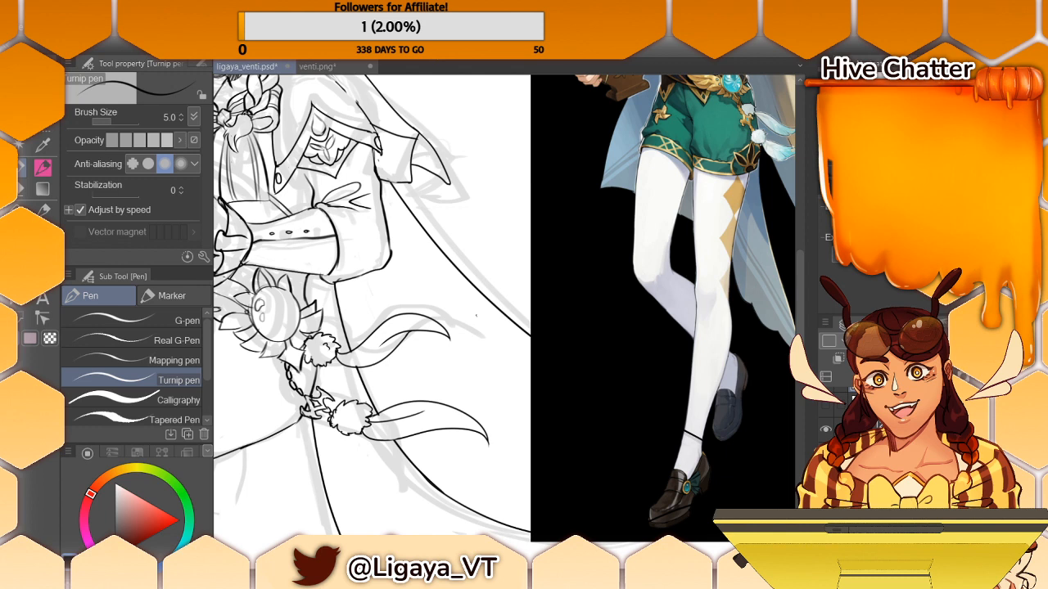
- Erase and redraw the small hooked prongs between the hip chain and the lower pompom, undoing unsatisfactory strokes
{"action": "left_click", "coordinate": [25, 188]}
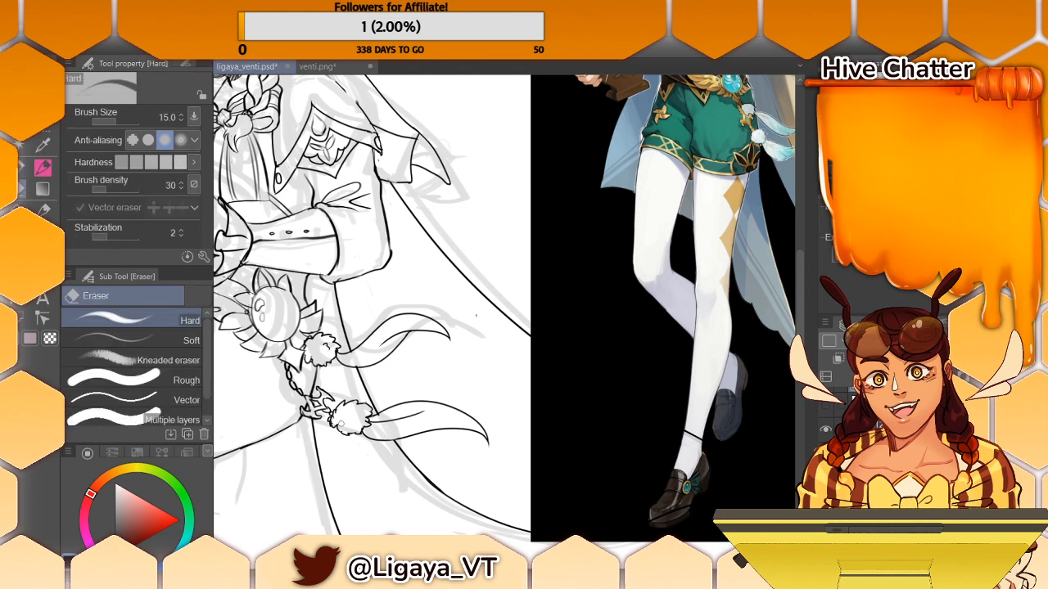
{"action": "mouse_move", "coordinate": [325, 423]}
{"action": "left_mouse_down"}
{"action": "mouse_move", "coordinate": [312, 396]}
{"action": "mouse_move", "coordinate": [302, 411]}
{"action": "mouse_move", "coordinate": [310, 417]}
{"action": "left_mouse_up"}
{"action": "key", "text": "p"}
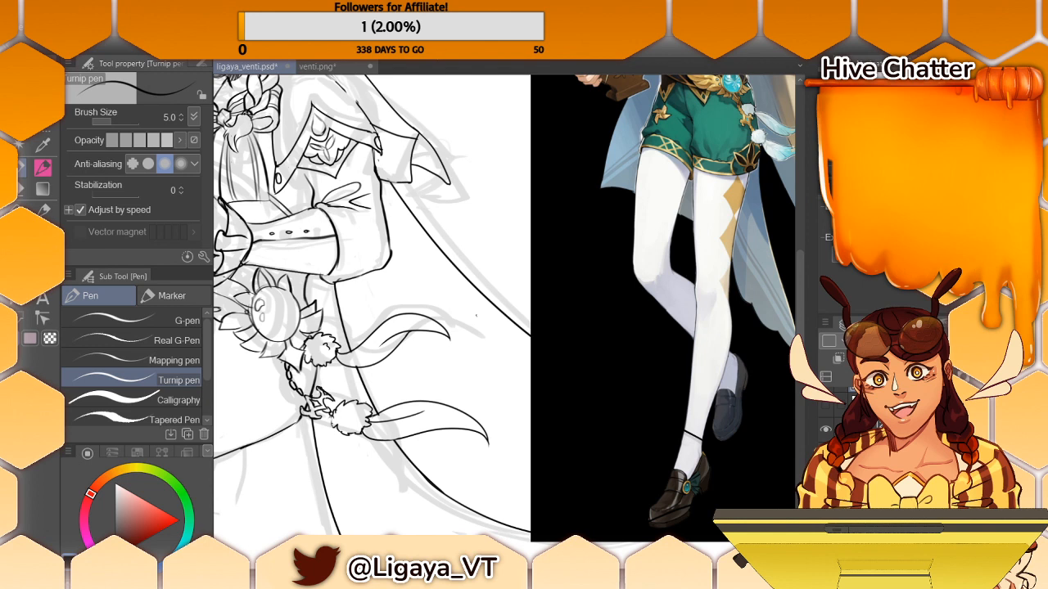
{"action": "key", "text": "e"}
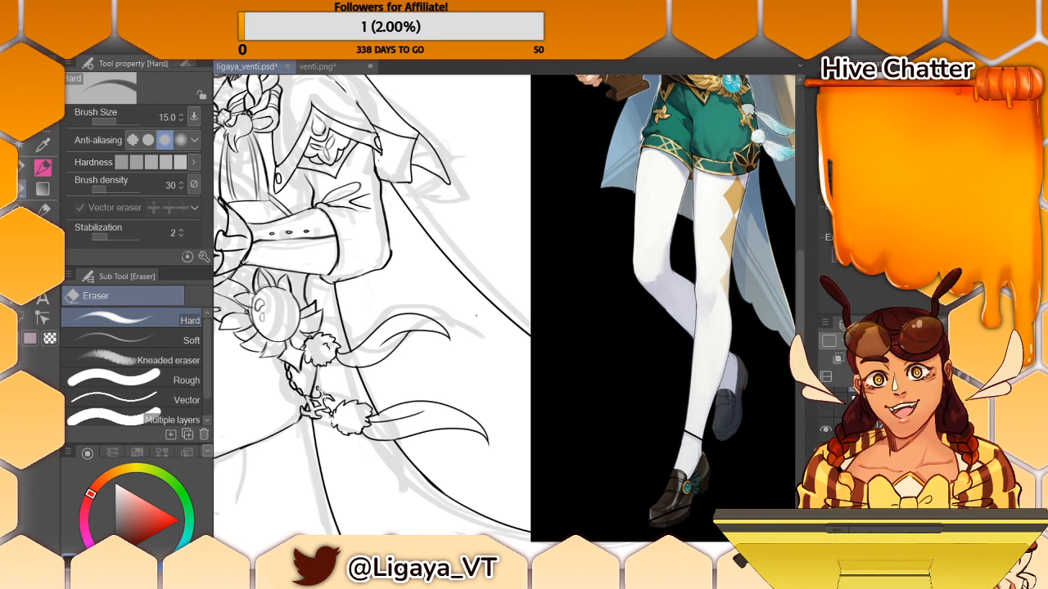
{"action": "key", "text": "ctrl+z"}
{"action": "left_click_drag", "start_coordinate": [319, 389], "coordinate": [323, 395]}
{"action": "key", "text": "p"}
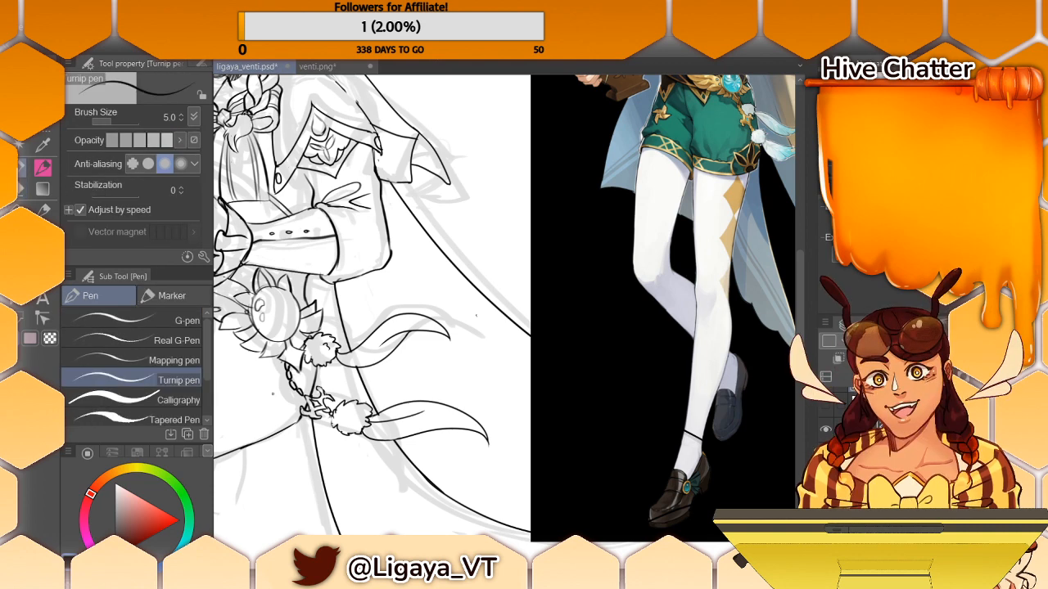
{"action": "key", "text": "ctrl+z"}
{"action": "left_click_drag", "start_coordinate": [317, 390], "coordinate": [328, 404]}
{"action": "key", "text": "ctrl+z"}
{"action": "key", "text": "ctrl+z"}
{"action": "left_click_drag", "start_coordinate": [323, 394], "coordinate": [330, 400]}
- Examine the whole line art beside the reference for missing or untidy parts
{"action": "scroll", "coordinate": [508, 322], "scroll_direction": "up", "scroll_amount": 2}
{"action": "scroll", "coordinate": [507, 322], "scroll_direction": "down", "scroll_amount": 6}
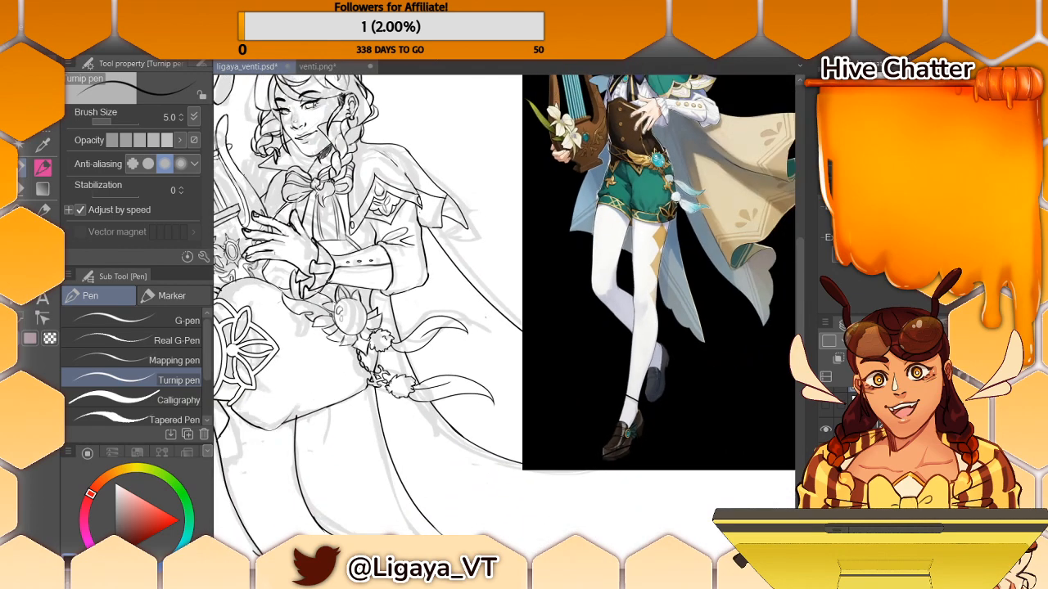
{"action": "scroll", "coordinate": [504, 311], "scroll_direction": "down", "scroll_amount": 4}
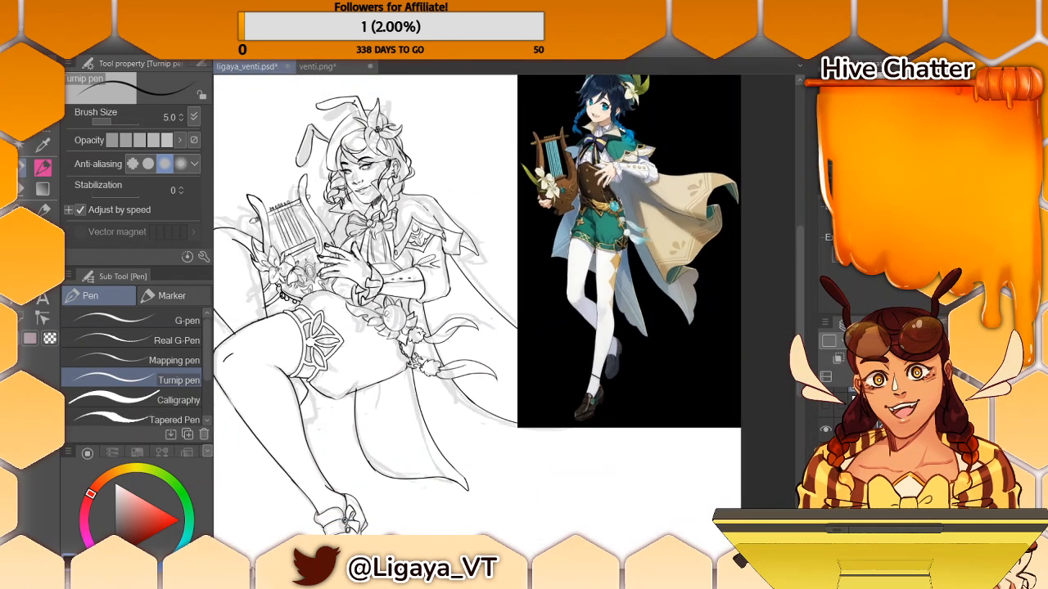
{"action": "scroll", "coordinate": [504, 311], "scroll_direction": "up", "scroll_amount": 3}
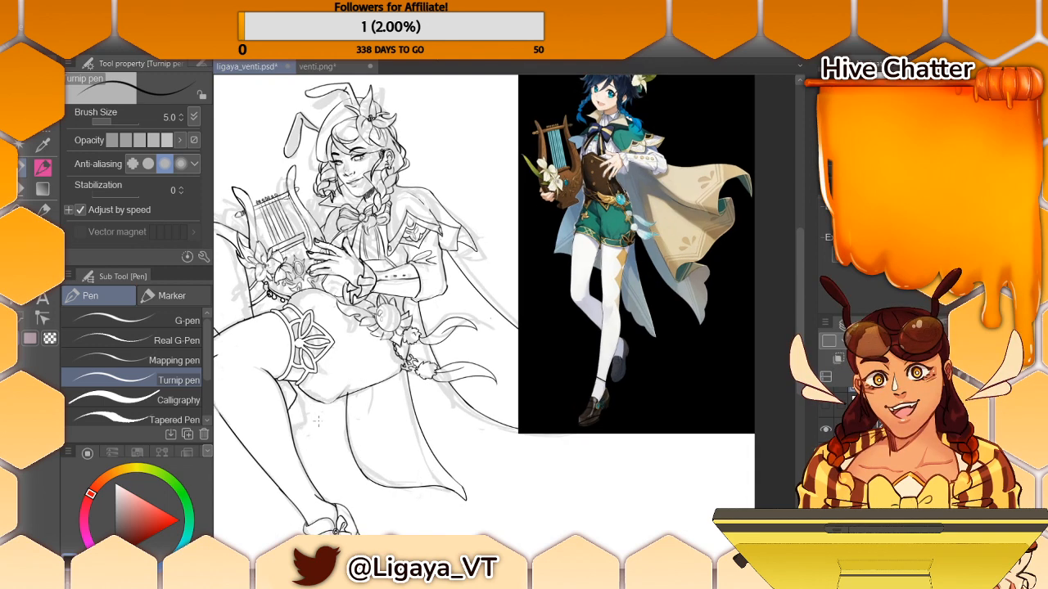
{"action": "key", "text": "e"}
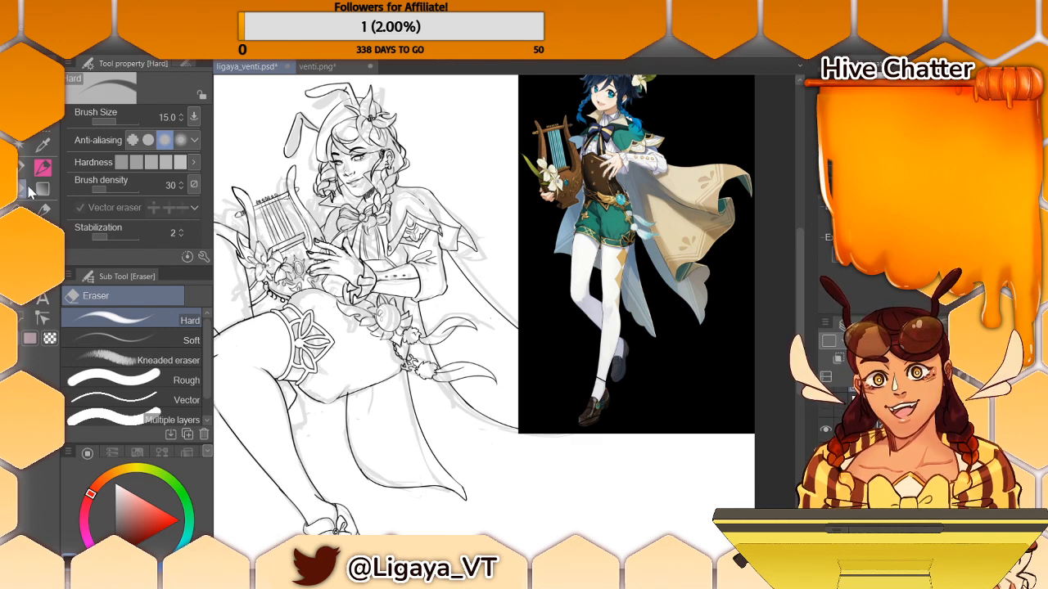
{"action": "key", "text": "p"}
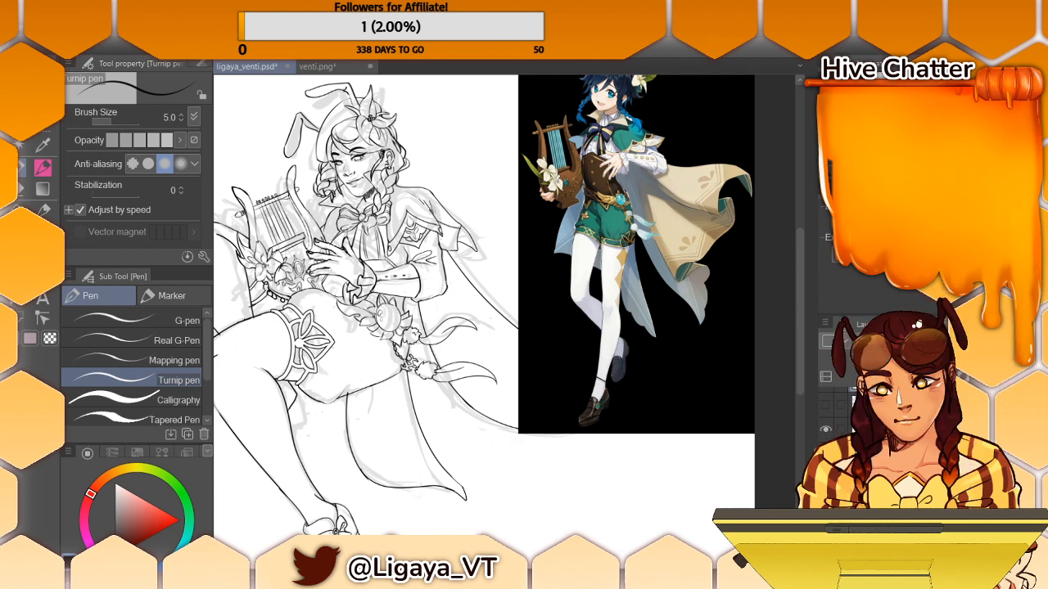
{"action": "scroll", "coordinate": [504, 318], "scroll_direction": "left", "scroll_amount": 5}
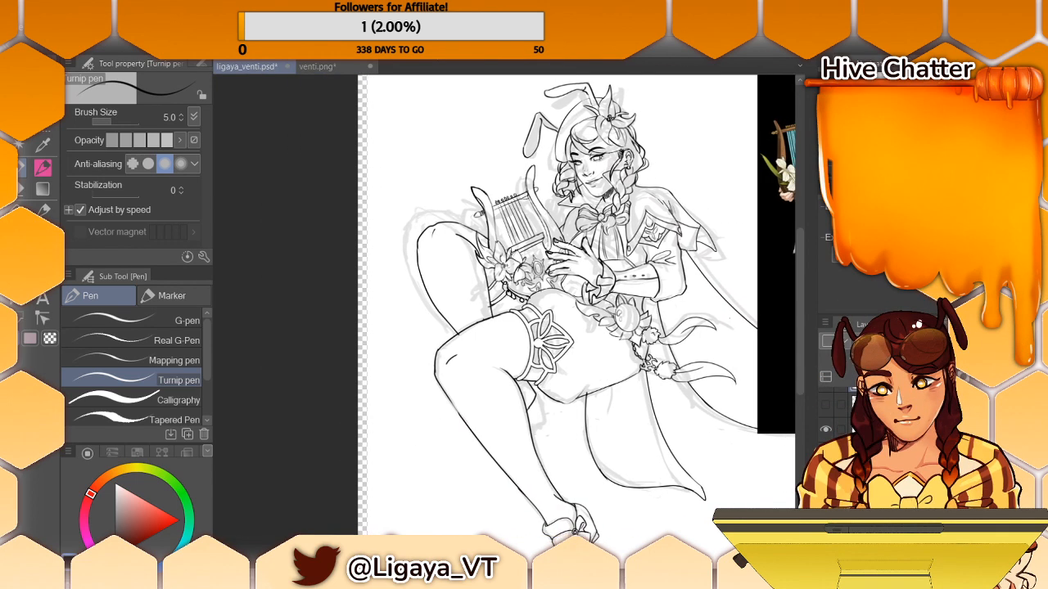
{"action": "scroll", "coordinate": [505, 317], "scroll_direction": "right", "scroll_amount": 4}
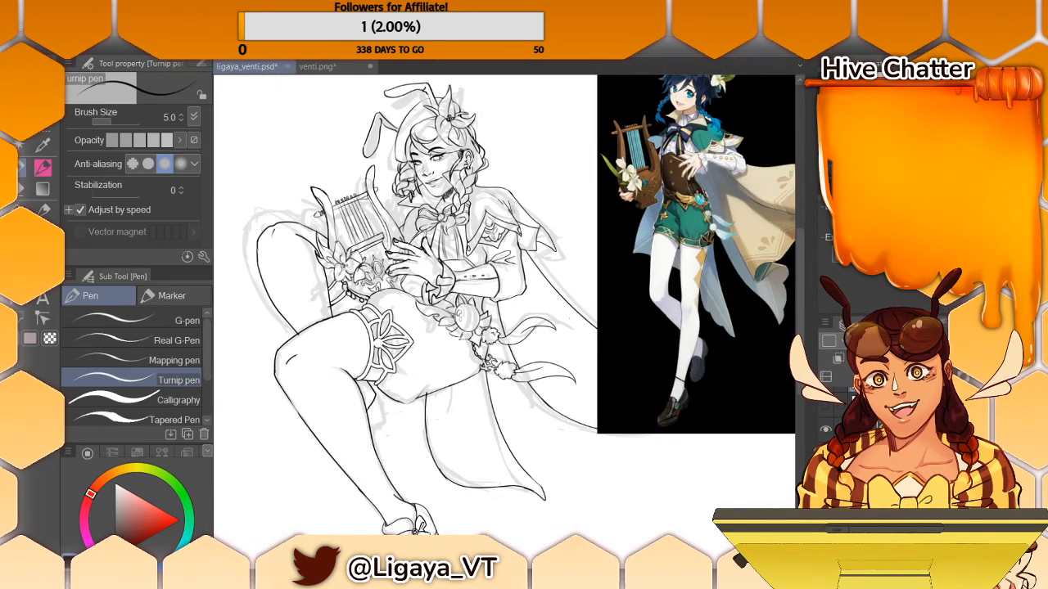
{"action": "scroll", "coordinate": [504, 317], "scroll_direction": "right", "scroll_amount": 2}
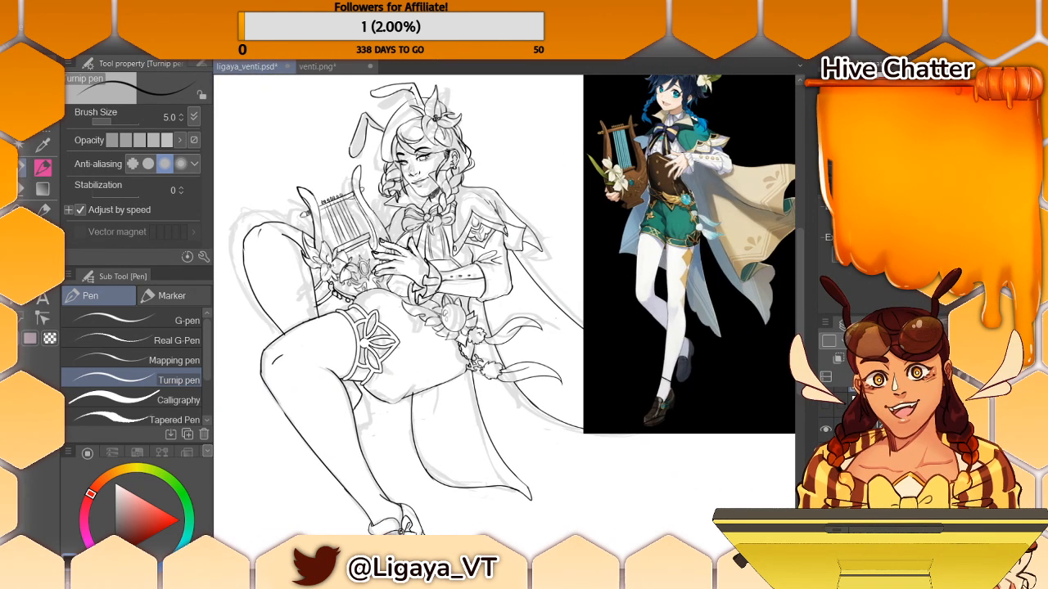
{"action": "scroll", "coordinate": [505, 318], "scroll_direction": "left", "scroll_amount": 1}
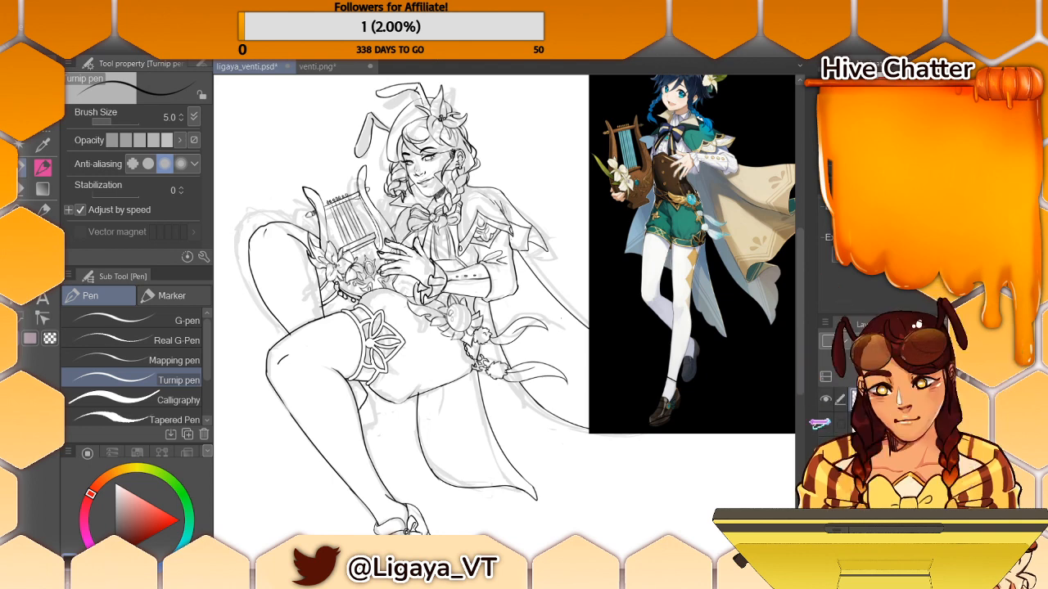
- Hide the rough sketch and the reference image so that only the line art is shown
{"action": "left_click_drag", "start_coordinate": [799, 379], "coordinate": [797, 421]}
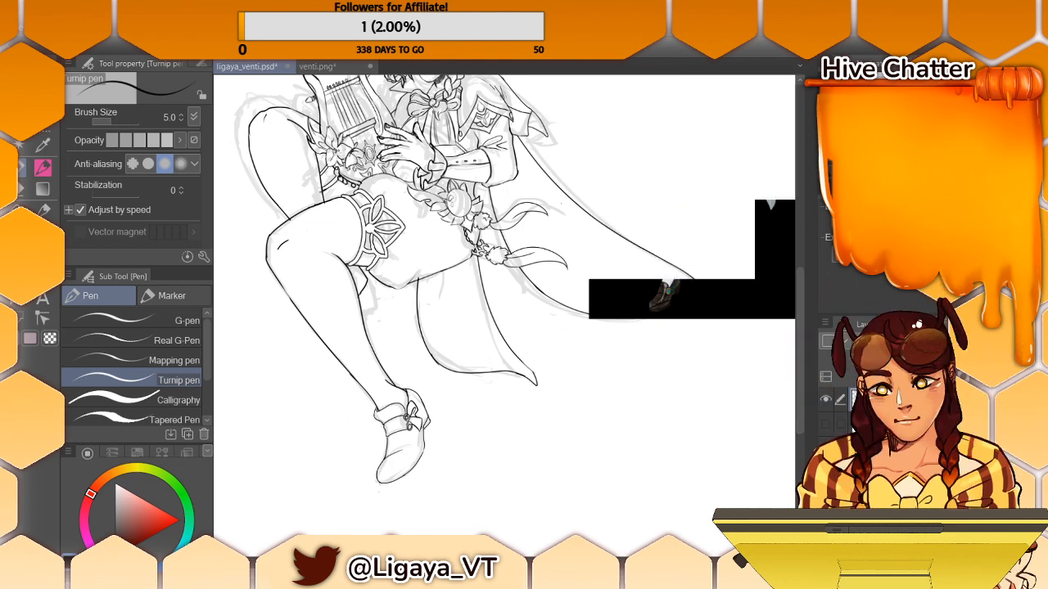
{"action": "left_click", "coordinate": [825, 449]}
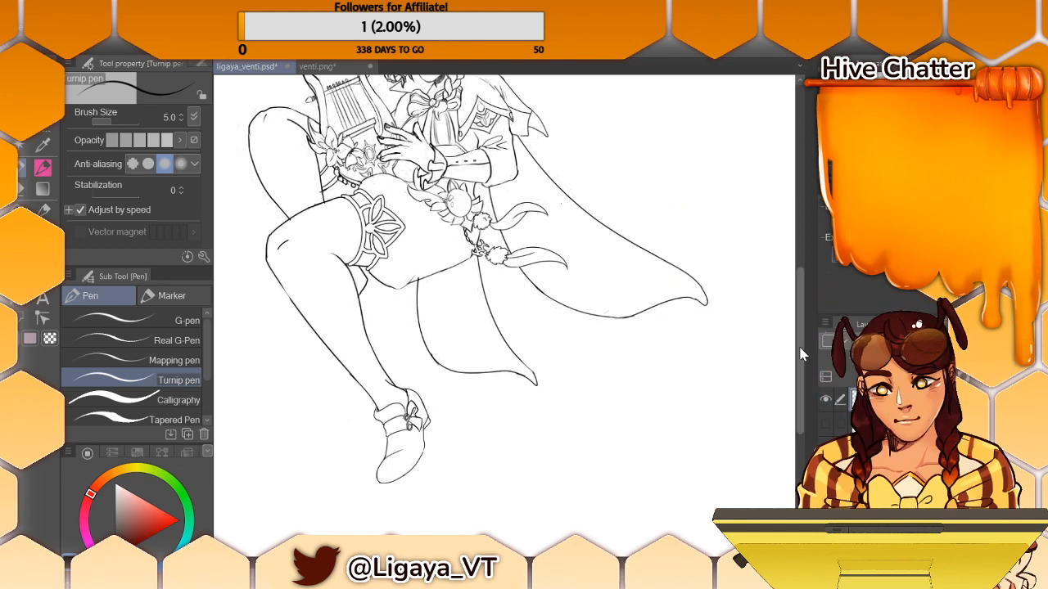
{"action": "left_click_drag", "start_coordinate": [810, 346], "coordinate": [810, 302]}
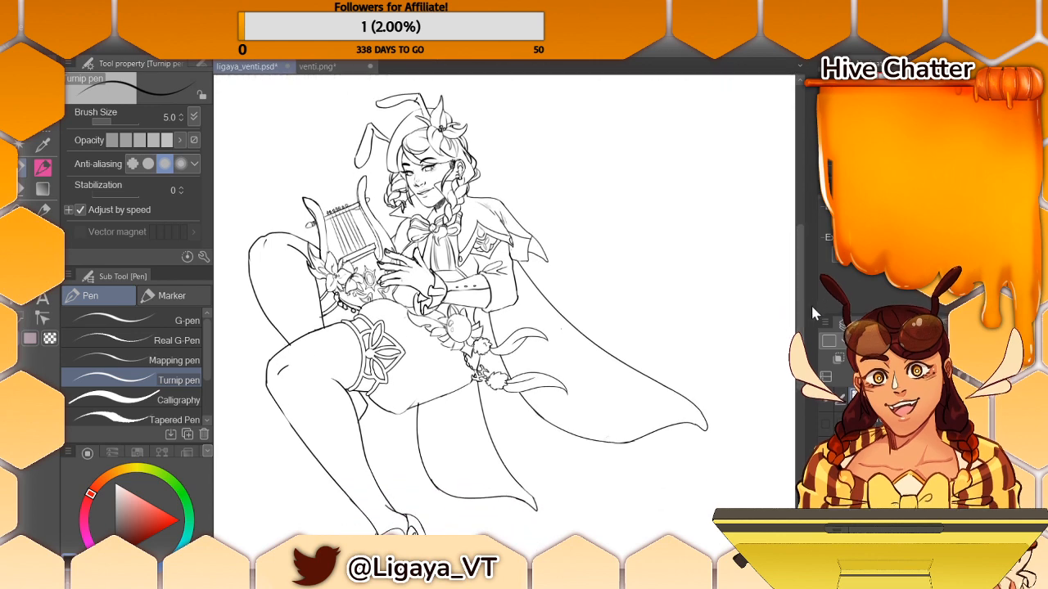
- Auto-select the empty background around the character, with the selection referring to all layers
{"action": "left_click", "coordinate": [22, 146]}
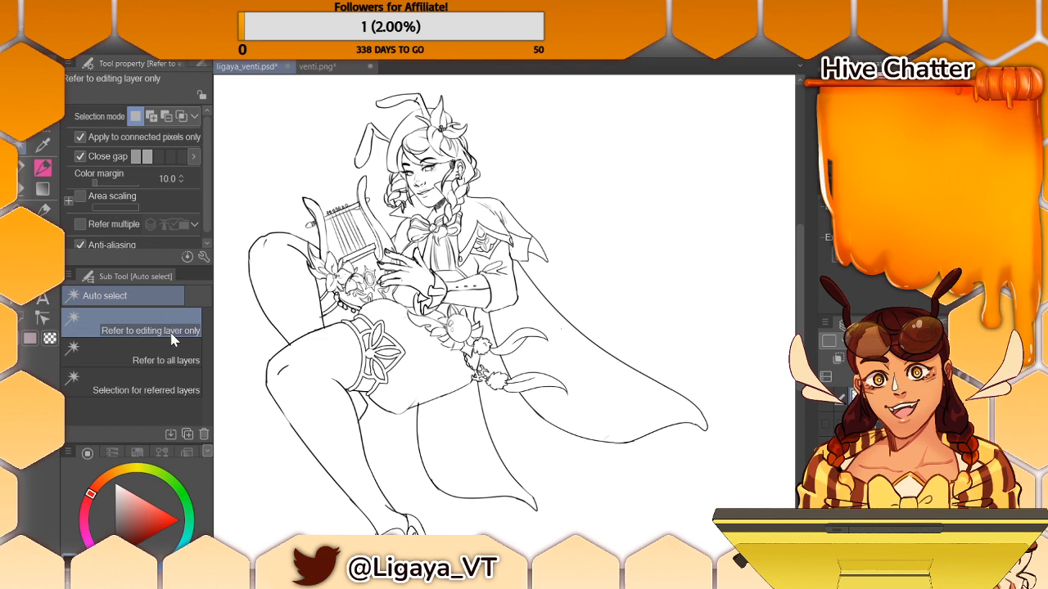
{"action": "left_click", "coordinate": [164, 359]}
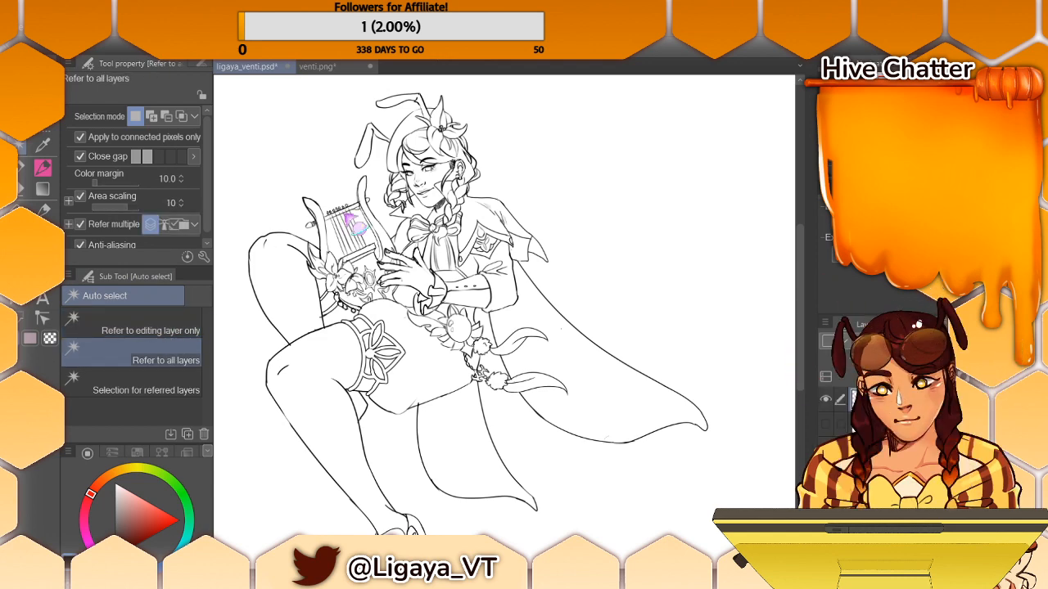
{"action": "left_click", "coordinate": [359, 224]}
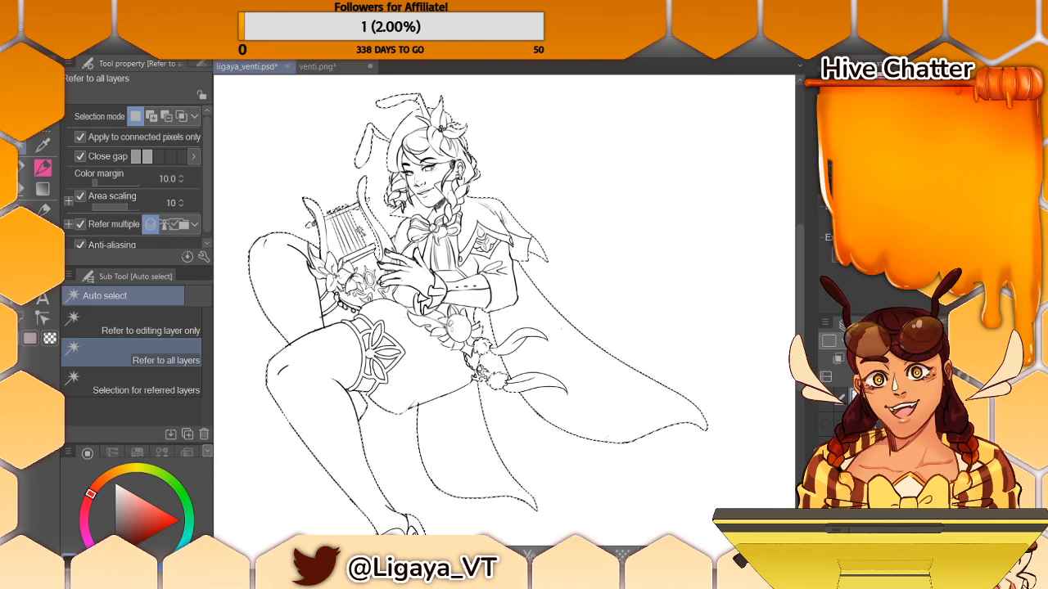
- Inspect the selection's edge around the cape, lyre, legs, head and skirt tail for gaps in the outline
{"action": "scroll", "coordinate": [504, 324], "scroll_direction": "up", "scroll_amount": 5}
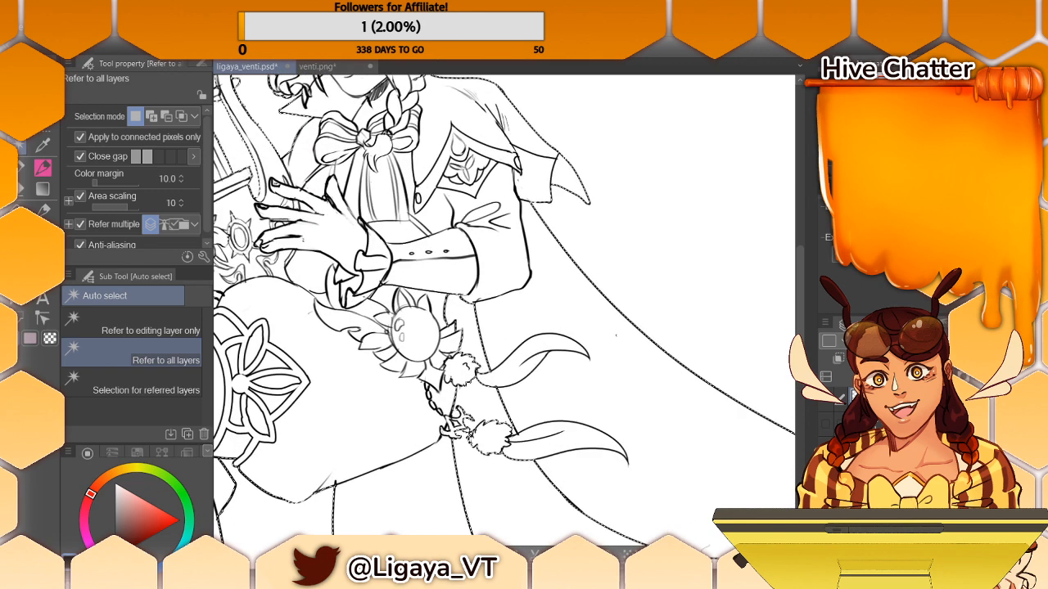
{"action": "scroll", "coordinate": [504, 325], "scroll_direction": "down", "scroll_amount": 1}
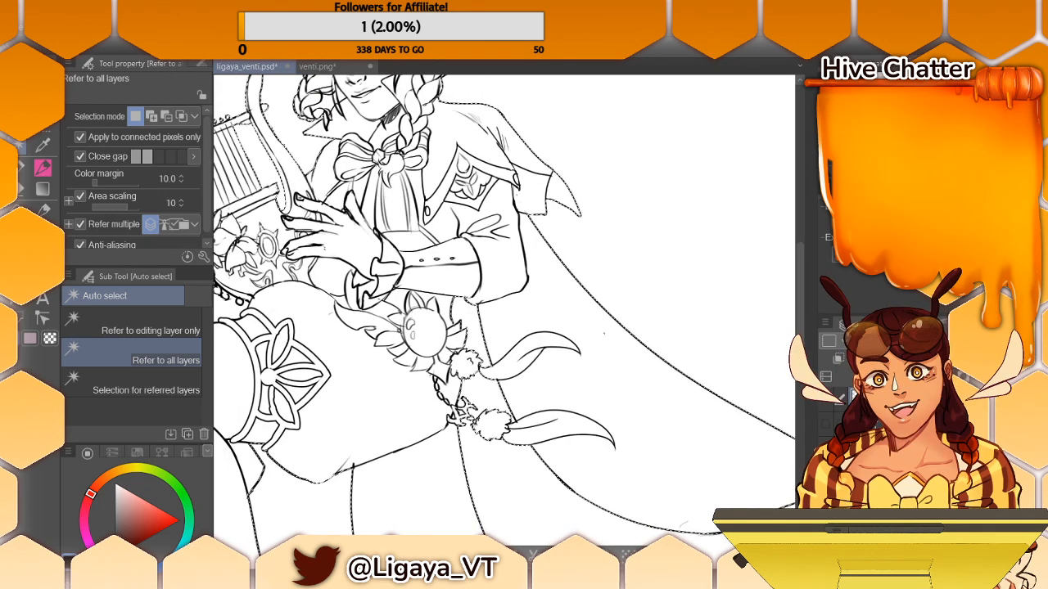
{"action": "scroll", "coordinate": [504, 310], "scroll_direction": "left", "scroll_amount": 5}
{"action": "scroll", "coordinate": [504, 310], "scroll_direction": "right", "scroll_amount": 1}
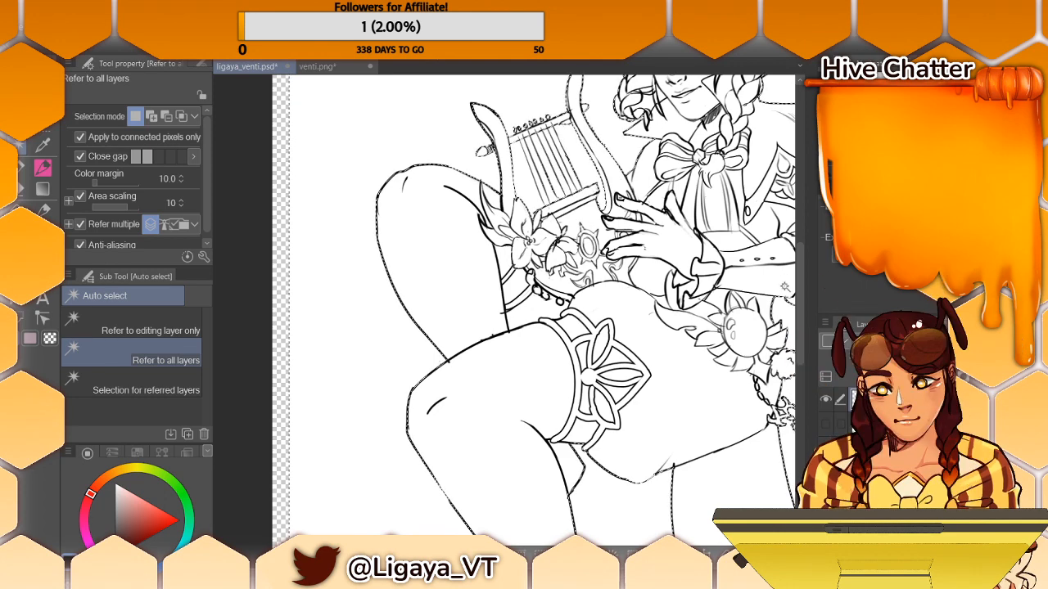
{"action": "scroll", "coordinate": [613, 401], "scroll_direction": "right", "scroll_amount": 2}
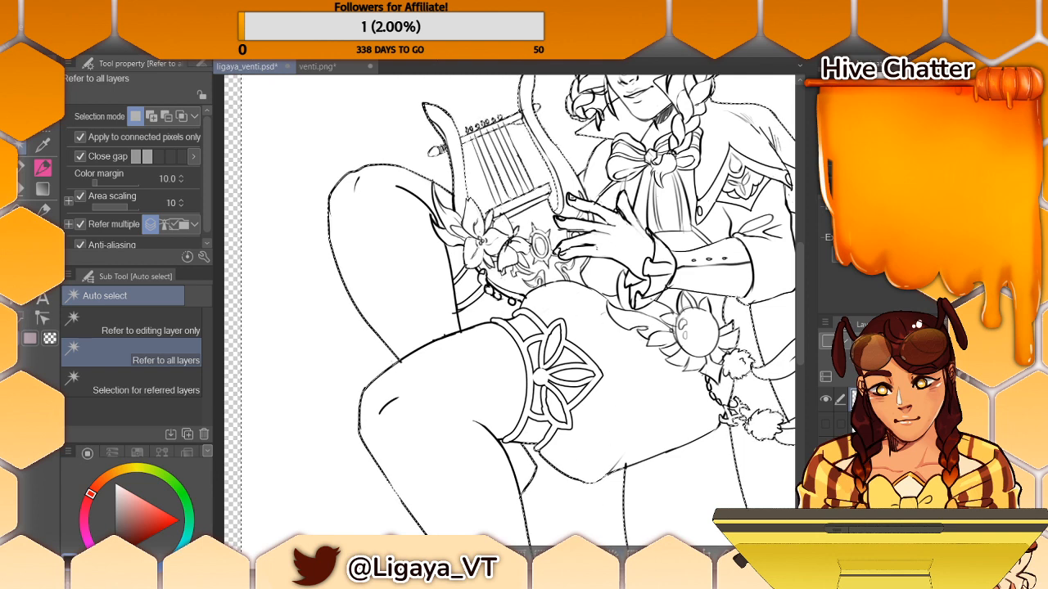
{"action": "scroll", "coordinate": [613, 401], "scroll_direction": "right", "scroll_amount": 8}
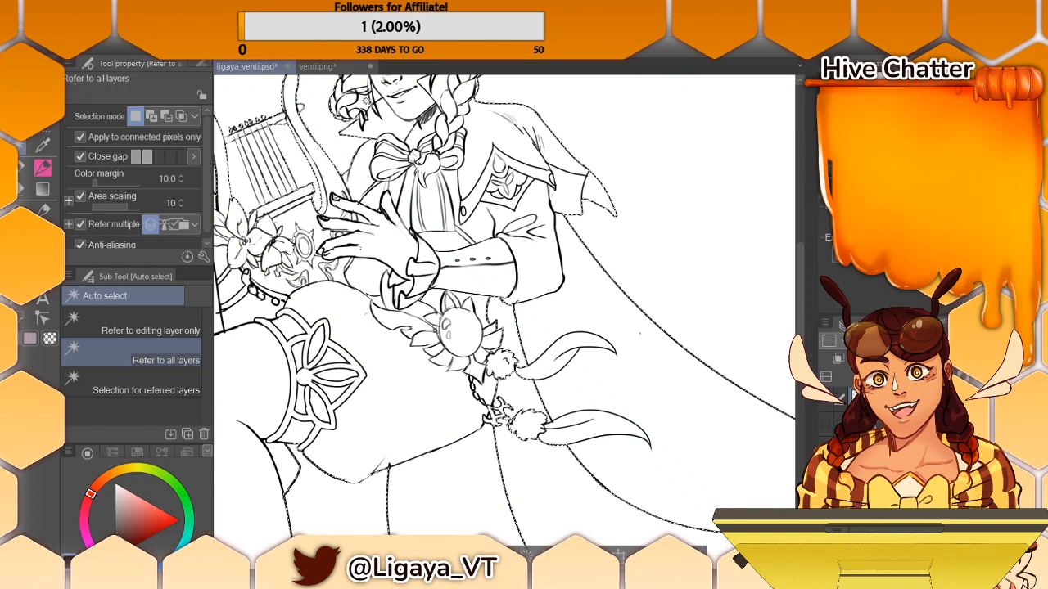
{"action": "left_click_drag", "start_coordinate": [796, 319], "coordinate": [809, 251]}
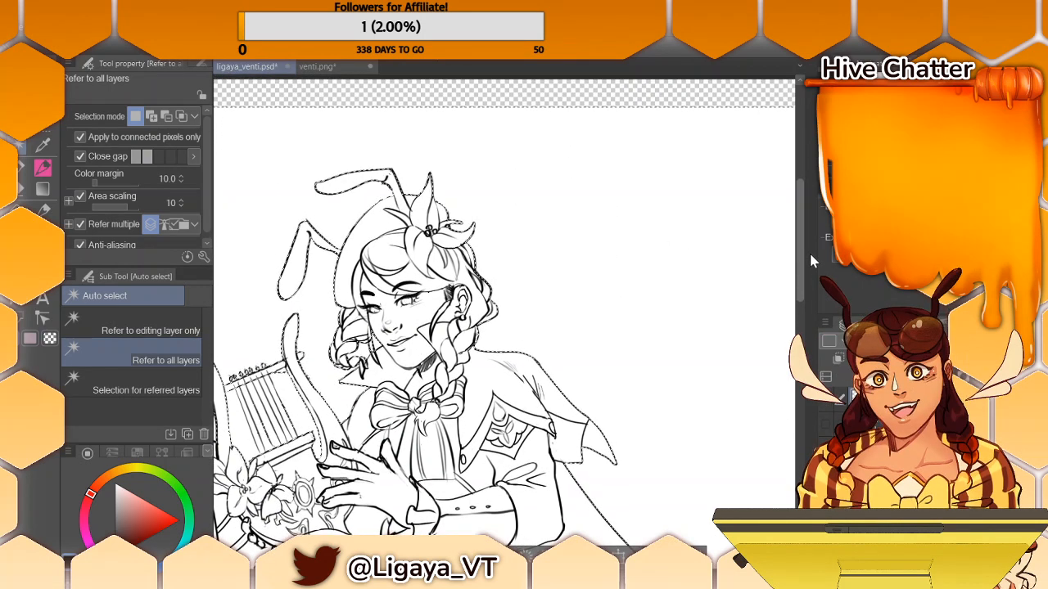
{"action": "left_click_drag", "start_coordinate": [810, 253], "coordinate": [777, 393]}
{"action": "scroll", "coordinate": [778, 393], "scroll_direction": "up", "scroll_amount": 5}
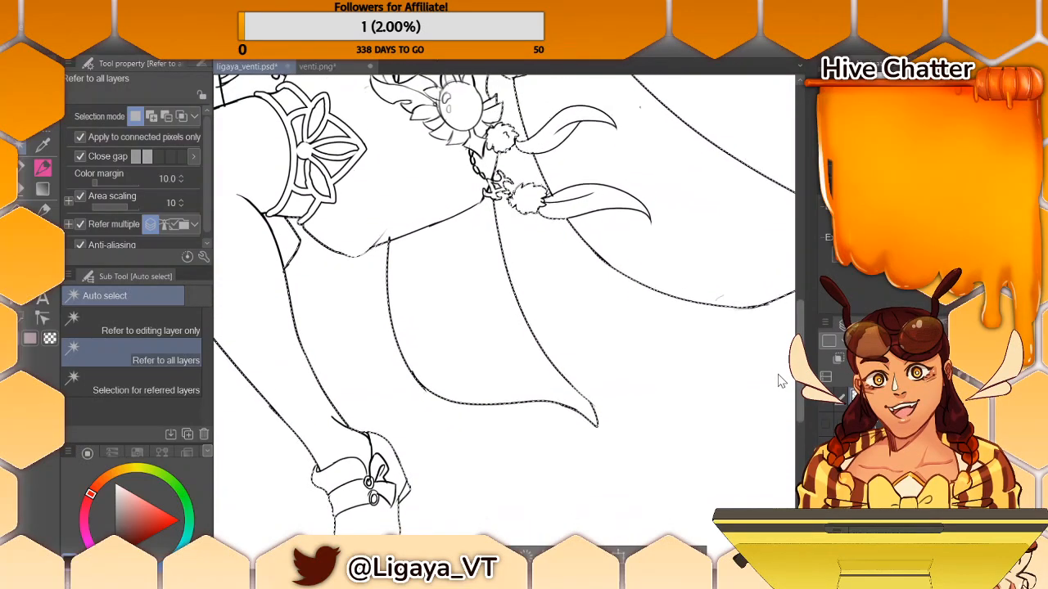
- Examine the selection border along the cape, legs, lyre arm, hair and braids for gaps in the line art
{"action": "scroll", "coordinate": [504, 305], "scroll_direction": "up", "scroll_amount": 5}
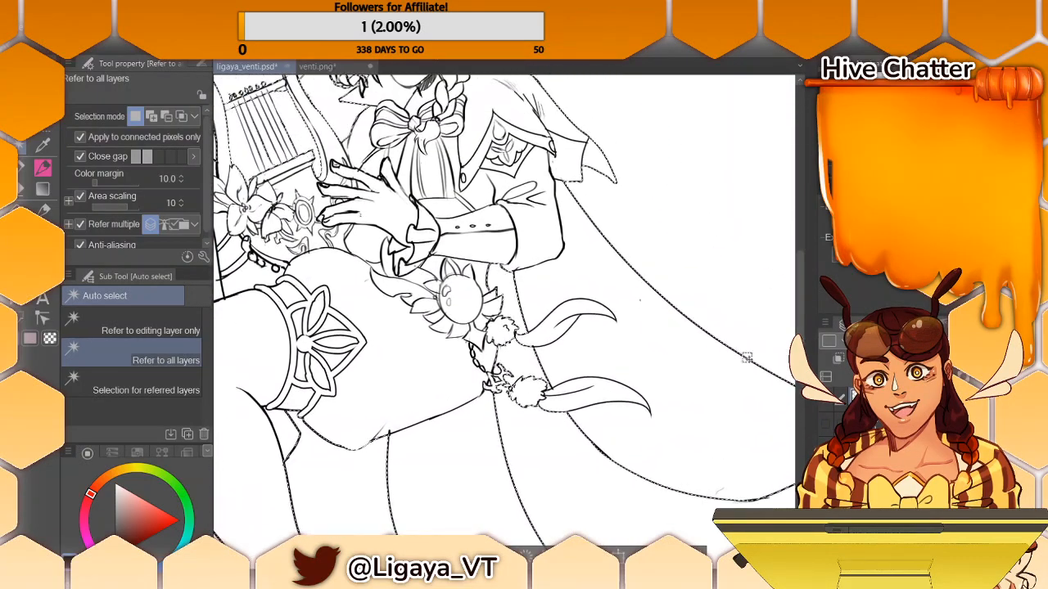
{"action": "scroll", "coordinate": [504, 304], "scroll_direction": "right", "scroll_amount": 5}
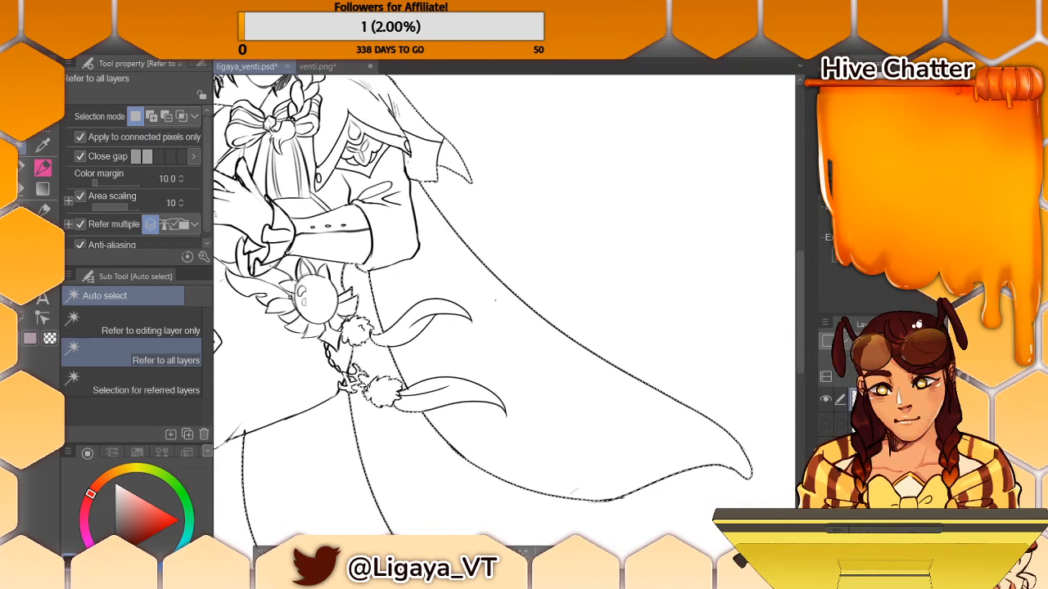
{"action": "scroll", "coordinate": [504, 305], "scroll_direction": "left", "scroll_amount": 12}
{"action": "scroll", "coordinate": [504, 304], "scroll_direction": "right", "scroll_amount": 2}
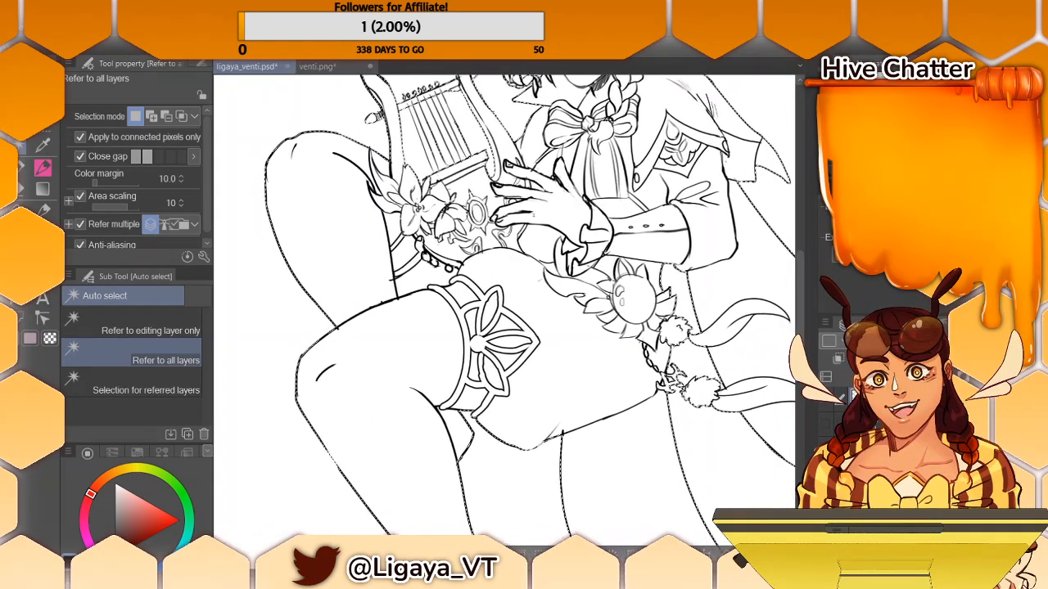
{"action": "scroll", "coordinate": [504, 304], "scroll_direction": "down", "scroll_amount": 4}
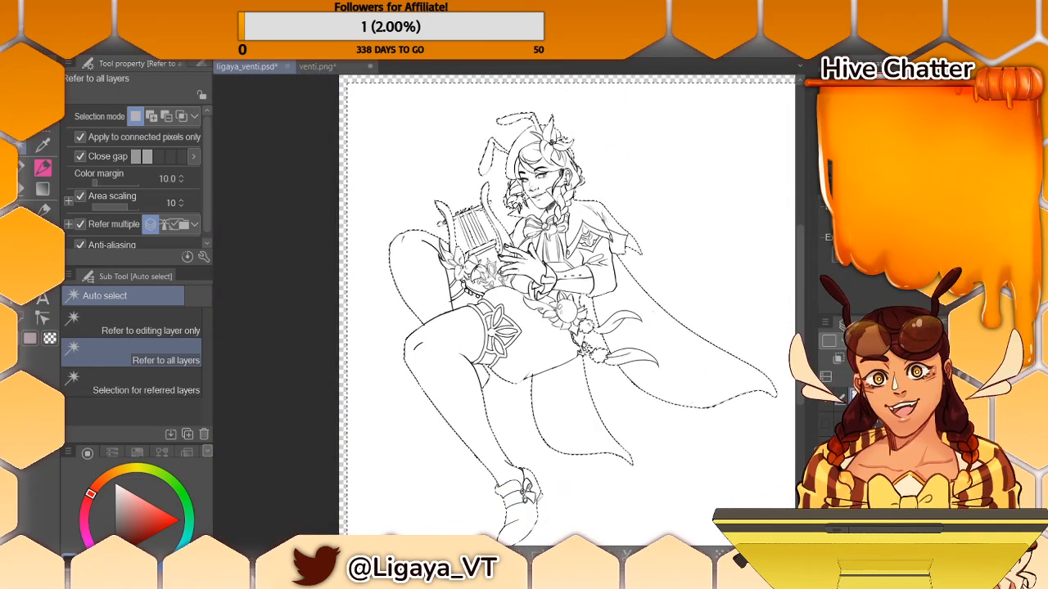
{"action": "scroll", "coordinate": [538, 457], "scroll_direction": "up", "scroll_amount": 3}
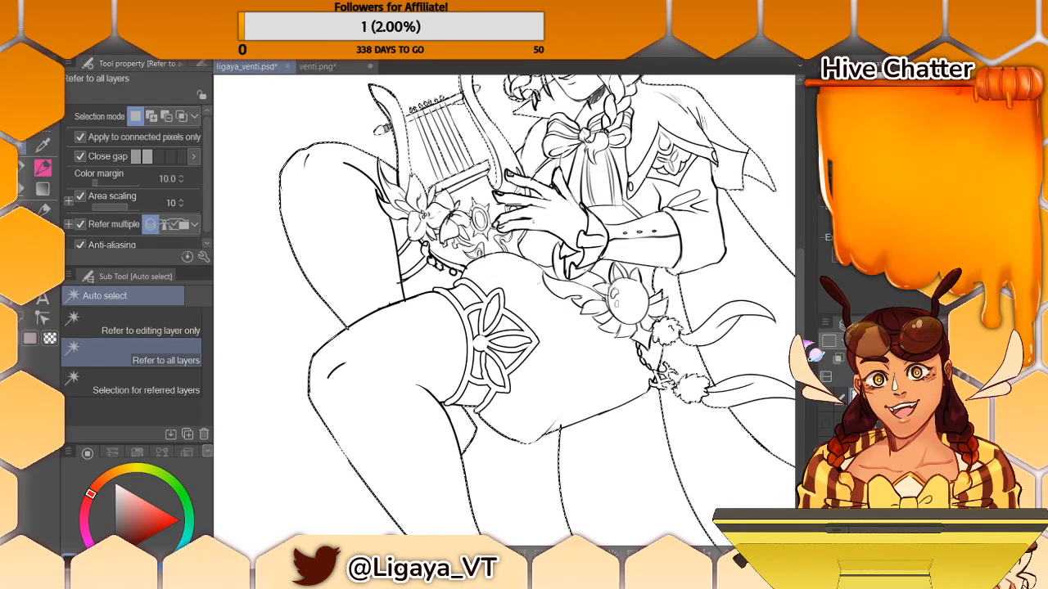
{"action": "left_click_drag", "start_coordinate": [801, 332], "coordinate": [816, 269]}
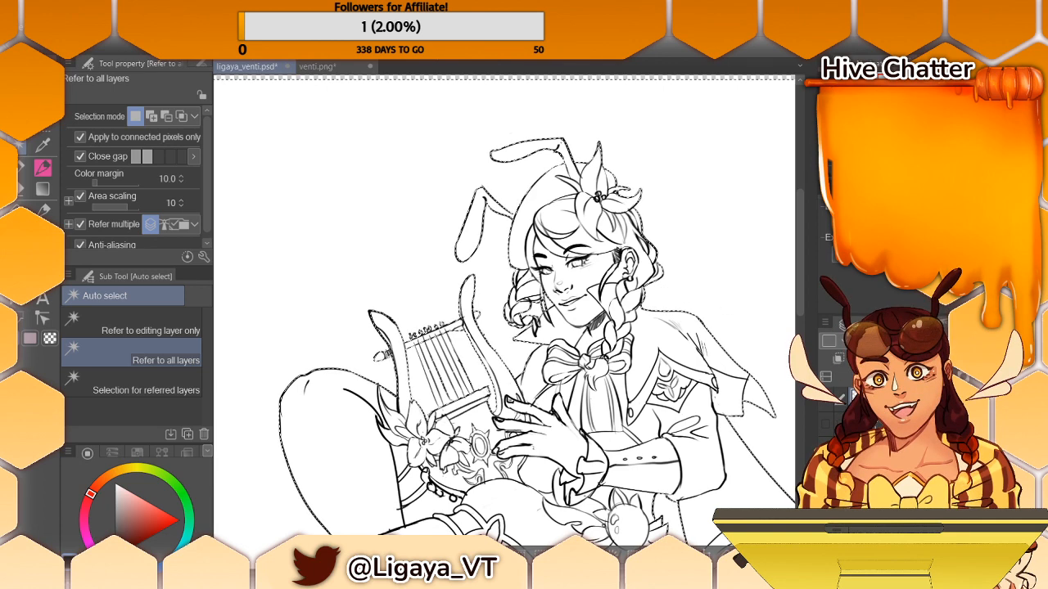
{"action": "scroll", "coordinate": [505, 319], "scroll_direction": "up", "scroll_amount": 5}
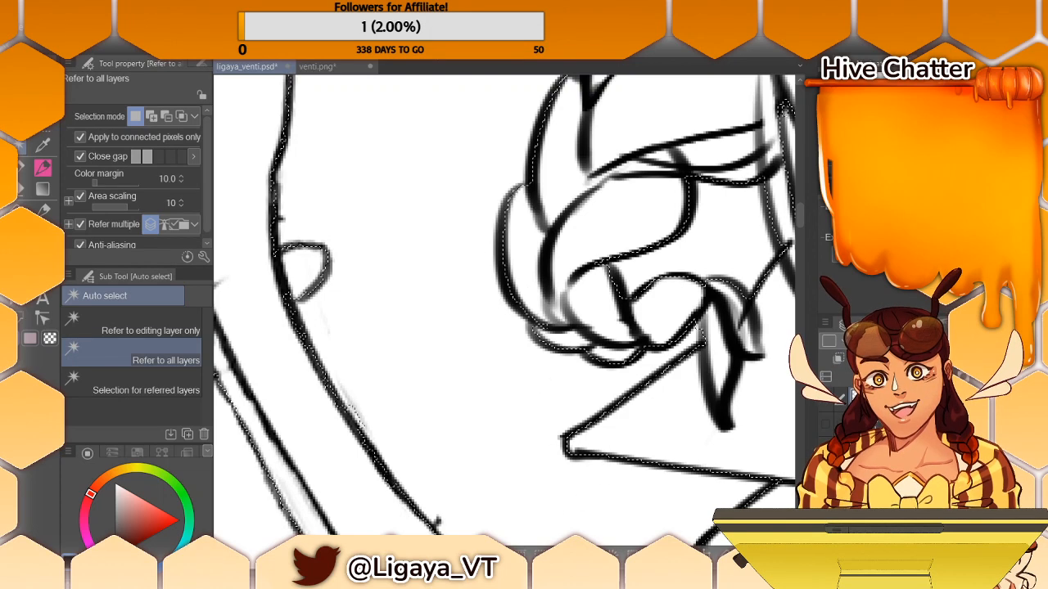
{"action": "left_click_drag", "start_coordinate": [514, 551], "coordinate": [568, 551]}
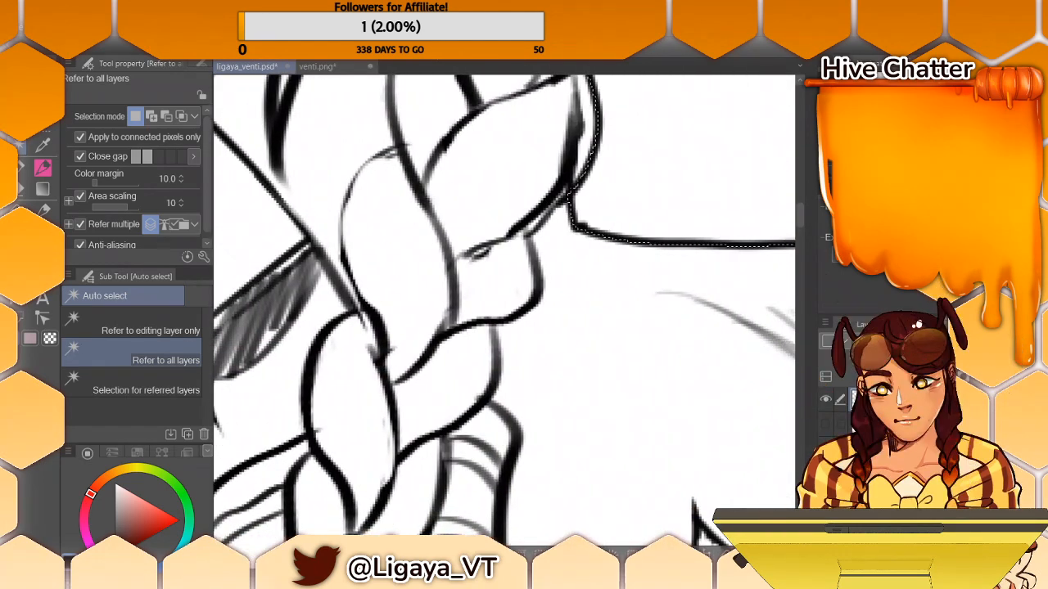
{"action": "mouse_move", "coordinate": [568, 550]}
{"action": "left_mouse_down"}
{"action": "mouse_move", "coordinate": [496, 551]}
{"action": "mouse_move", "coordinate": [515, 551]}
{"action": "left_mouse_up"}
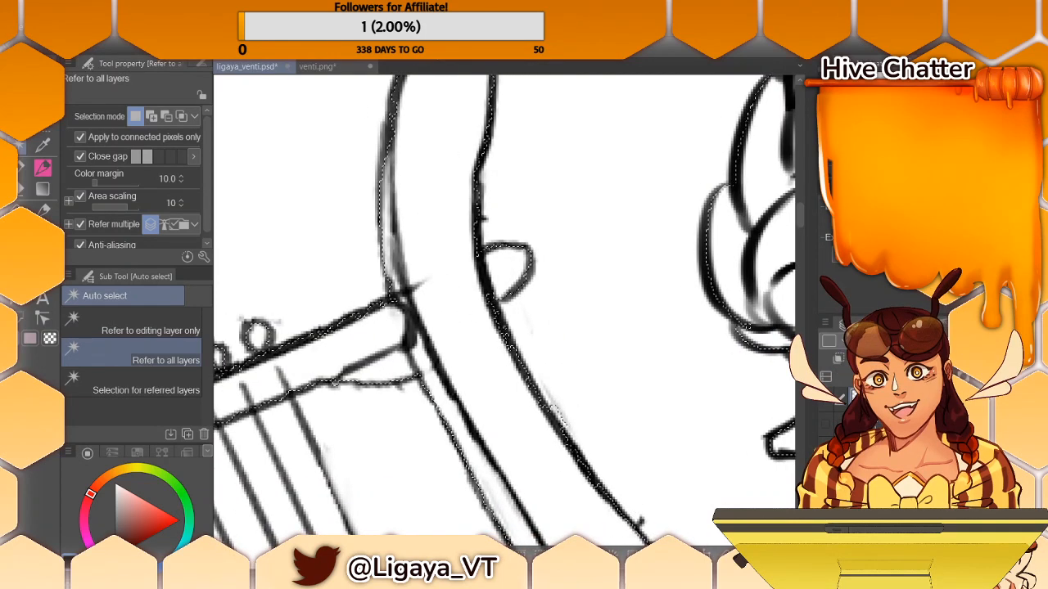
{"action": "left_click_drag", "start_coordinate": [516, 551], "coordinate": [580, 551]}
{"action": "left_click_drag", "start_coordinate": [801, 218], "coordinate": [801, 202]}
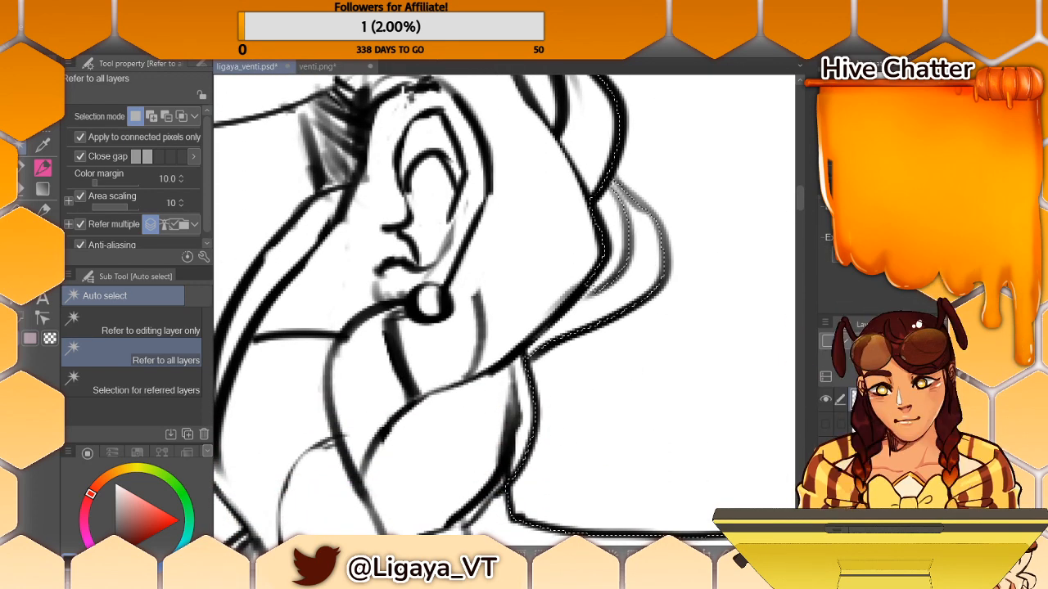
- Choose yellow and fill the figure and both antennae with it, using the fill that refers only to the editing layer
{"action": "key", "text": "ctrl+minus"}
{"action": "key", "text": "ctrl+minus"}
{"action": "key", "text": "ctrl+minus"}
{"action": "key", "text": "ctrl+minus"}
{"action": "key", "text": "ctrl+minus"}
{"action": "key", "text": "ctrl+minus"}
{"action": "key", "text": "ctrl+minus"}
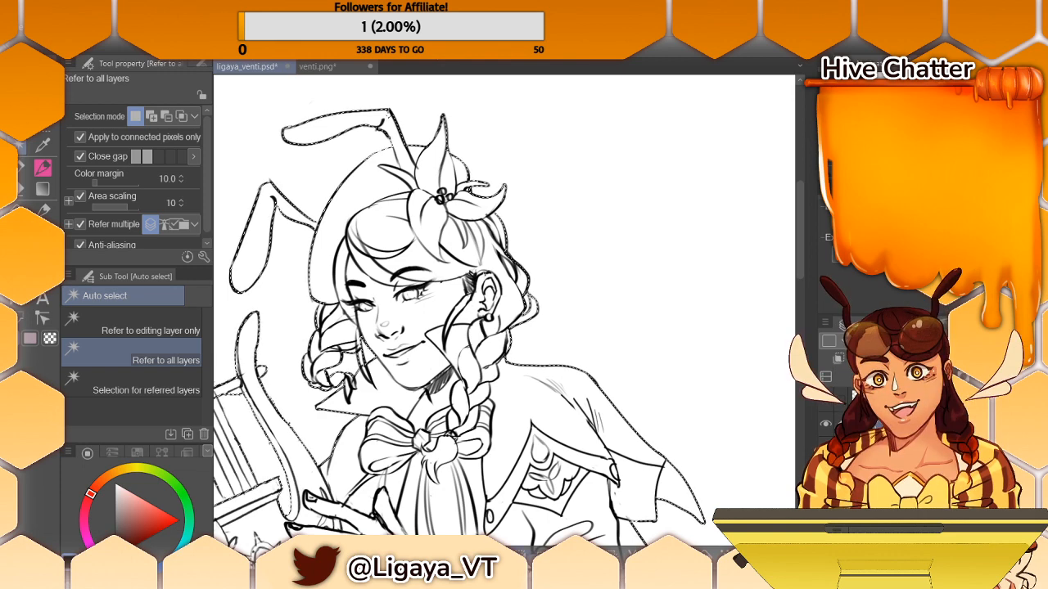
{"action": "left_click", "coordinate": [131, 472]}
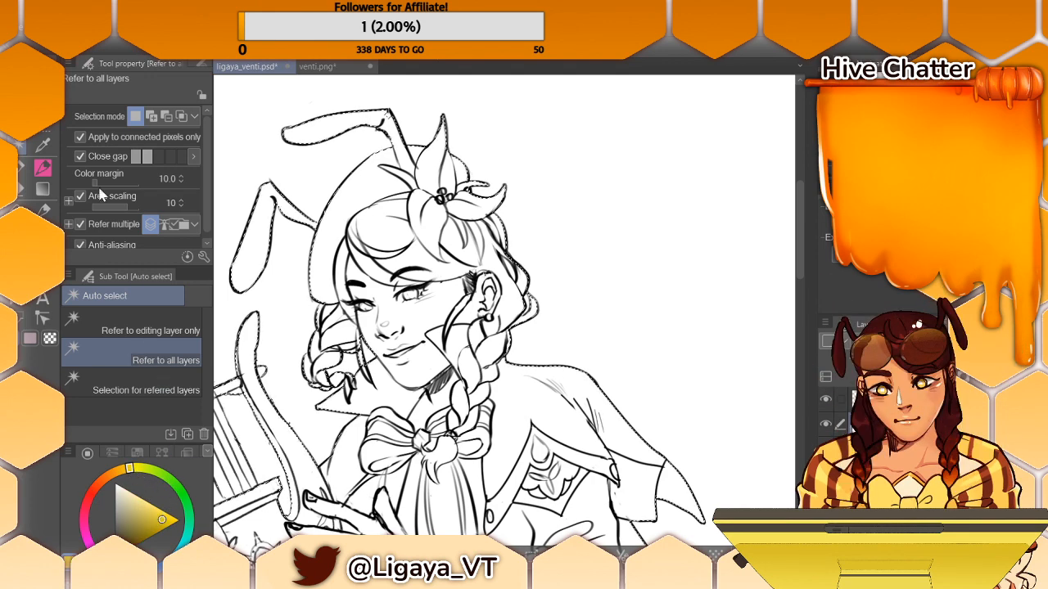
{"action": "left_click", "coordinate": [43, 209]}
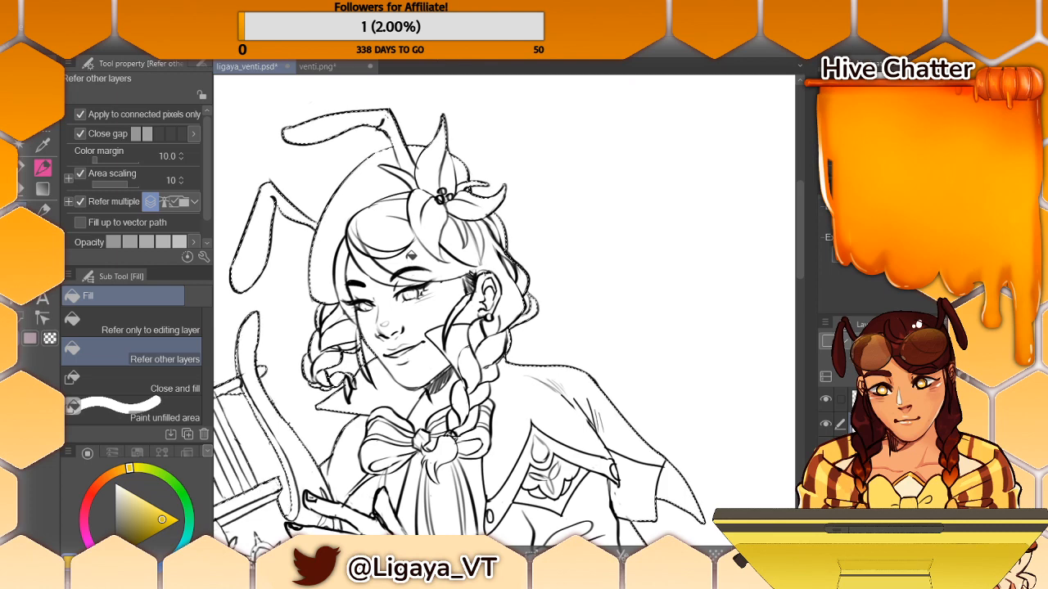
{"action": "left_click", "coordinate": [190, 334]}
{"action": "left_click", "coordinate": [397, 232]}
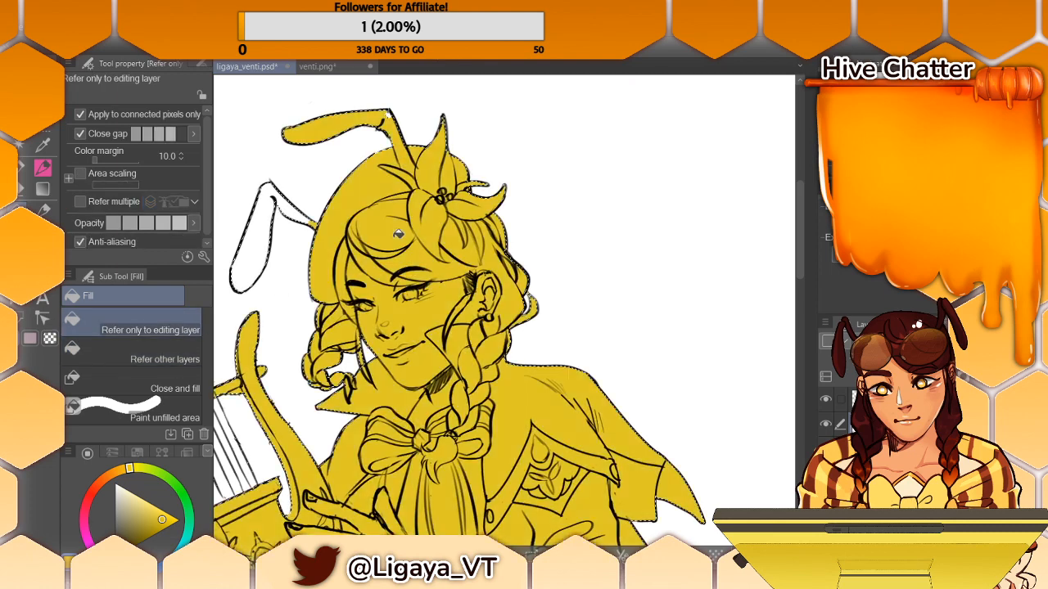
{"action": "left_click", "coordinate": [264, 218]}
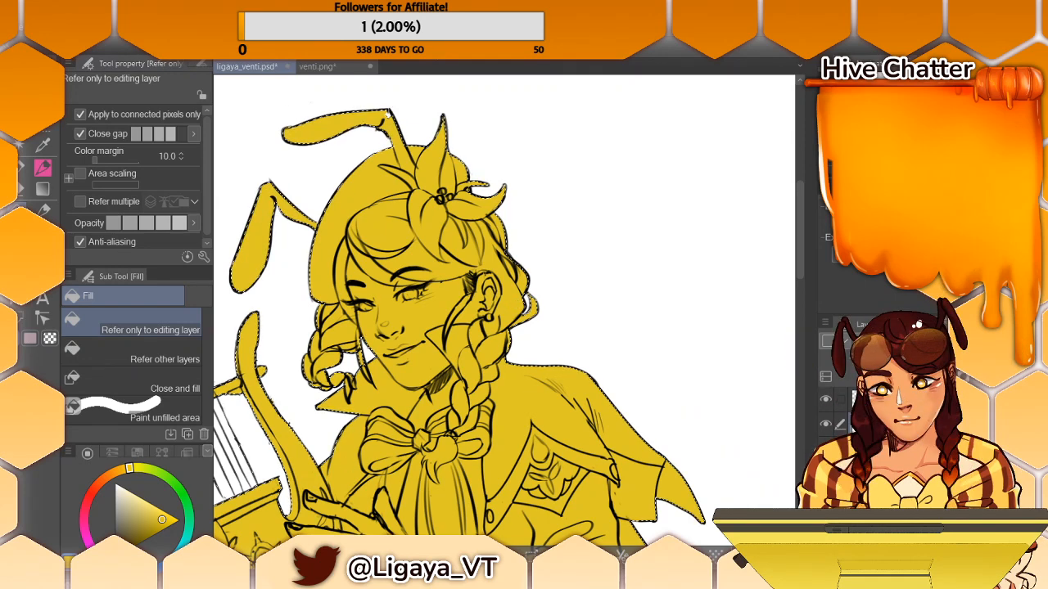
- Deselect the current selection around the filled figure
{"action": "key", "text": "ctrl+minus"}
{"action": "key", "text": "ctrl+minus"}
{"action": "key", "text": "ctrl+minus"}
{"action": "key", "text": "ctrl+minus"}
{"action": "key", "text": "ctrl+minus"}
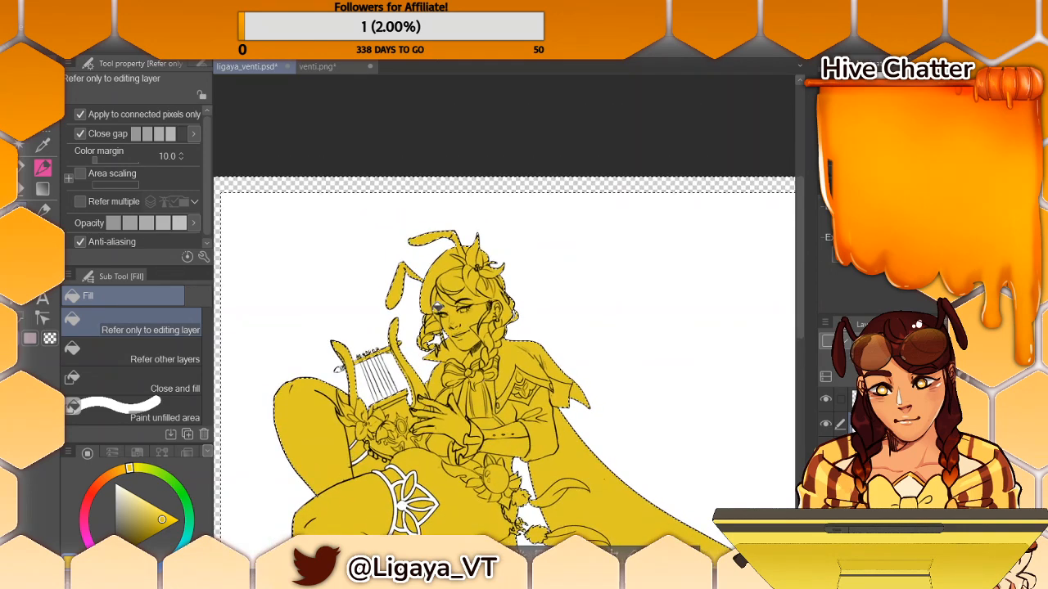
{"action": "left_click", "coordinate": [174, 31]}
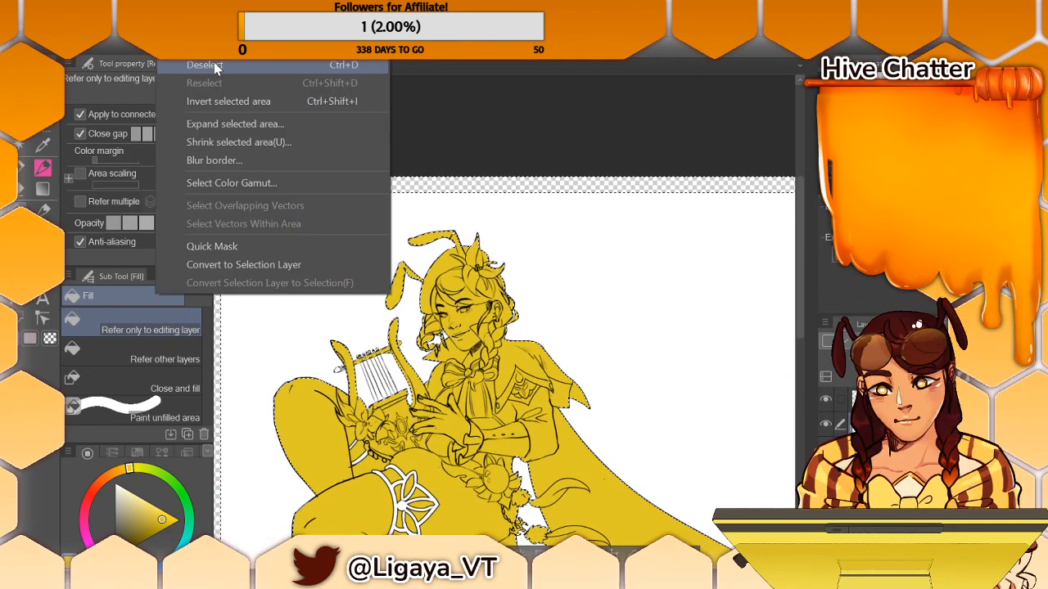
{"action": "left_click", "coordinate": [215, 68]}
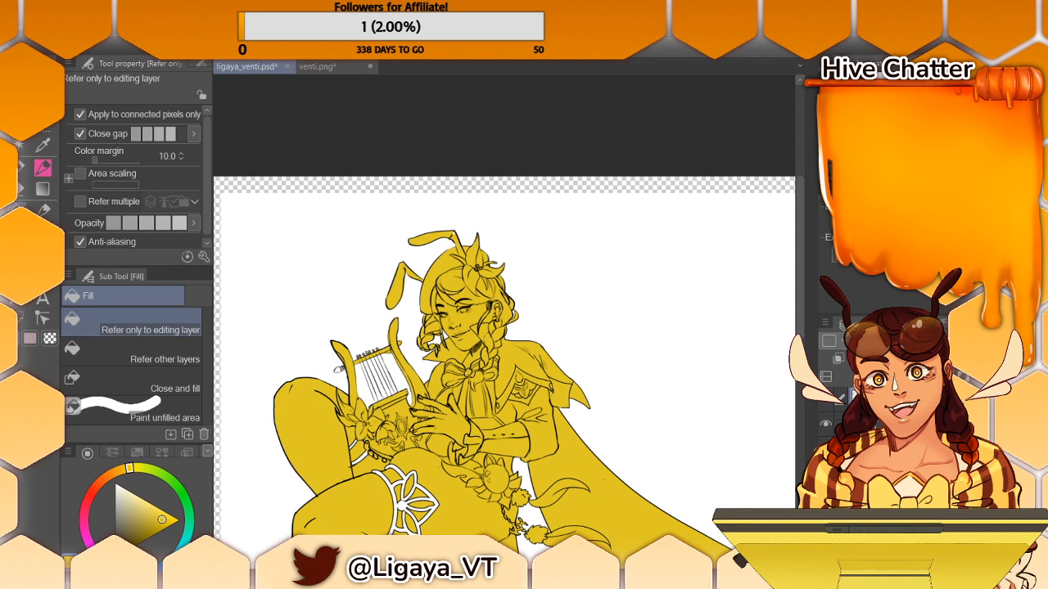
- Fill the missed thigh garter, then fill the upper antenna's tip and the lyre's peg in yellow with the fill that refers to other layers
{"action": "left_click", "coordinate": [171, 31]}
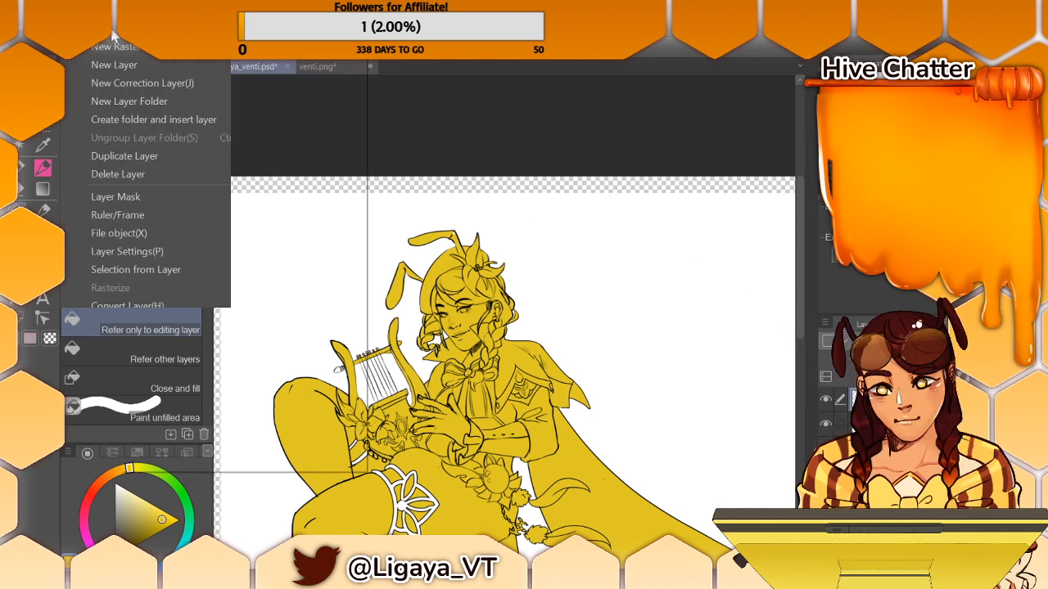
{"action": "mouse_move", "coordinate": [138, 31]}
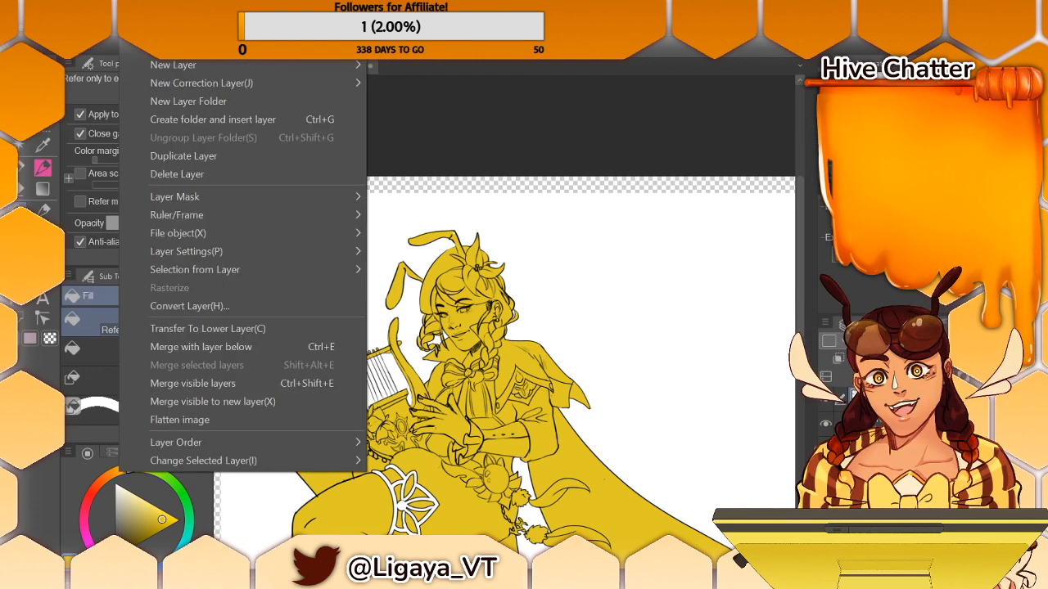
{"action": "mouse_move", "coordinate": [51, 31]}
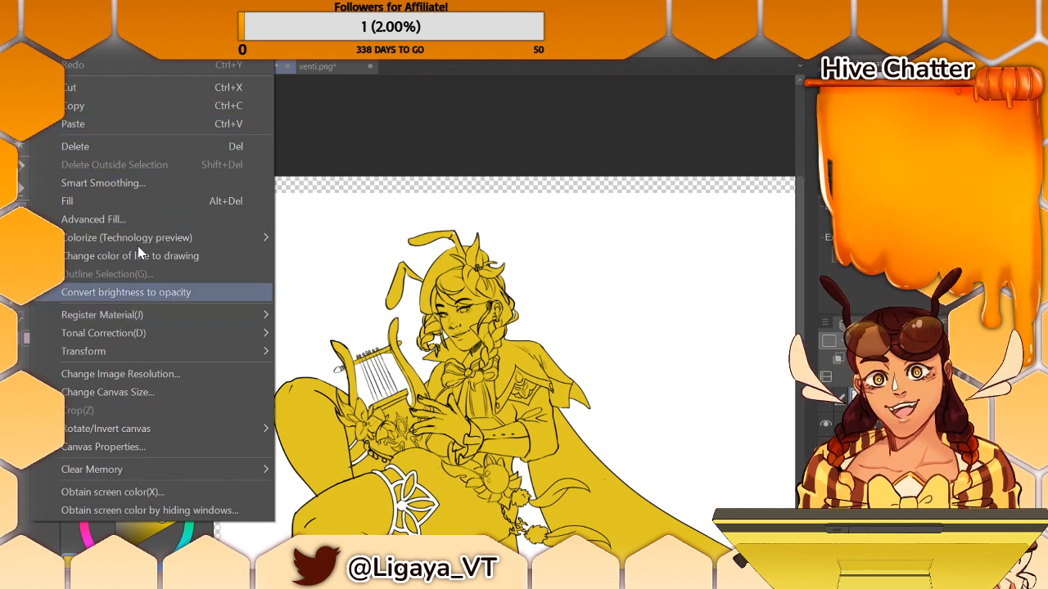
{"action": "left_click", "coordinate": [197, 291]}
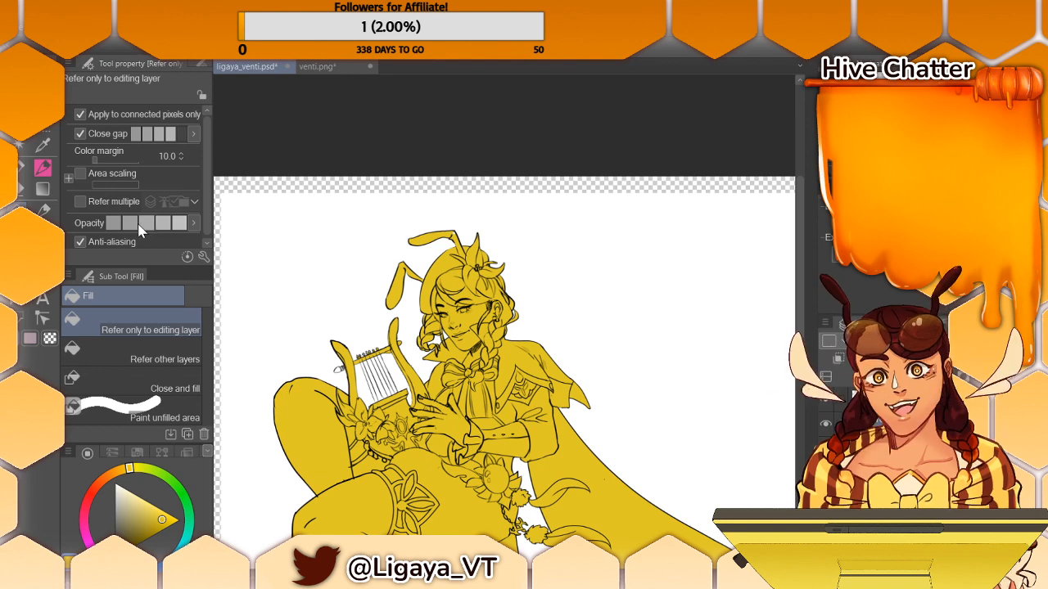
{"action": "left_click", "coordinate": [164, 358]}
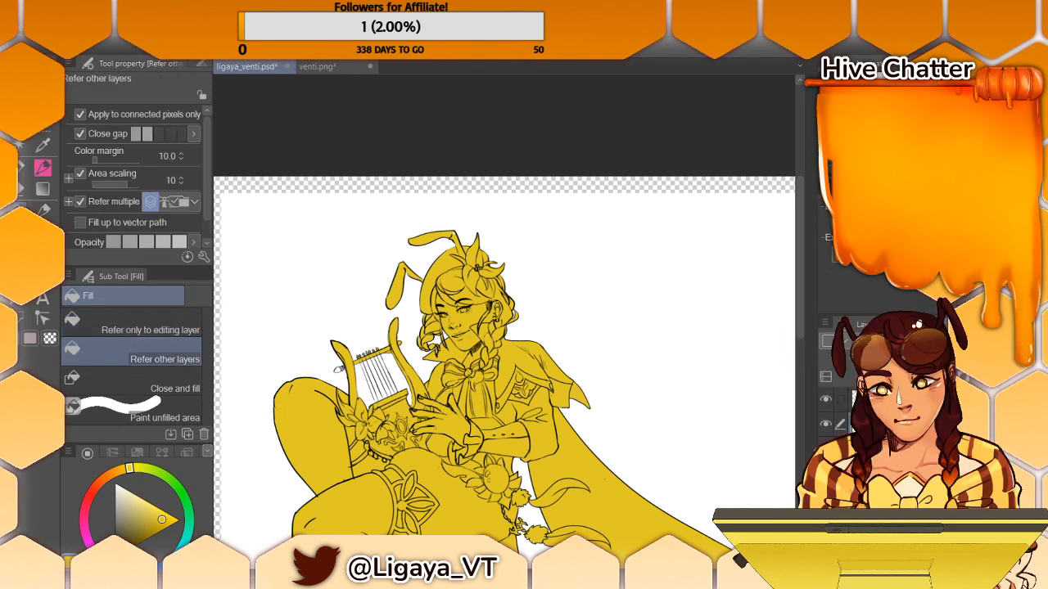
{"action": "scroll", "coordinate": [510, 325], "scroll_direction": "up", "scroll_amount": 5}
{"action": "left_click_drag", "start_coordinate": [373, 88], "coordinate": [666, 86]}
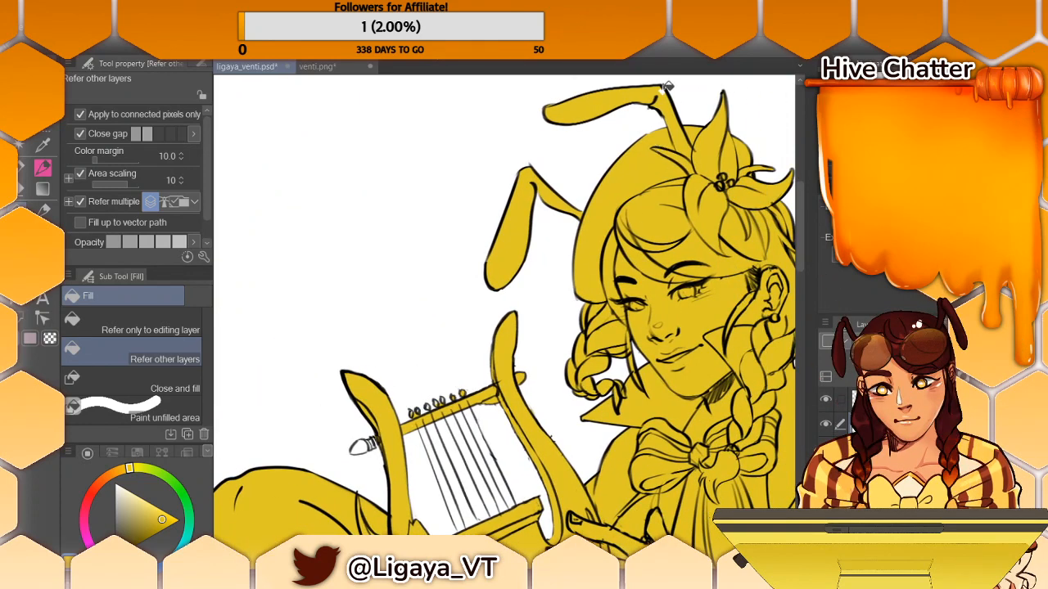
{"action": "left_click", "coordinate": [663, 90]}
{"action": "left_click", "coordinate": [366, 444]}
- Tidy the yellow base around the upper antenna's tip with the Turnip pen and the Hard eraser at size 15
{"action": "key", "text": "p"}
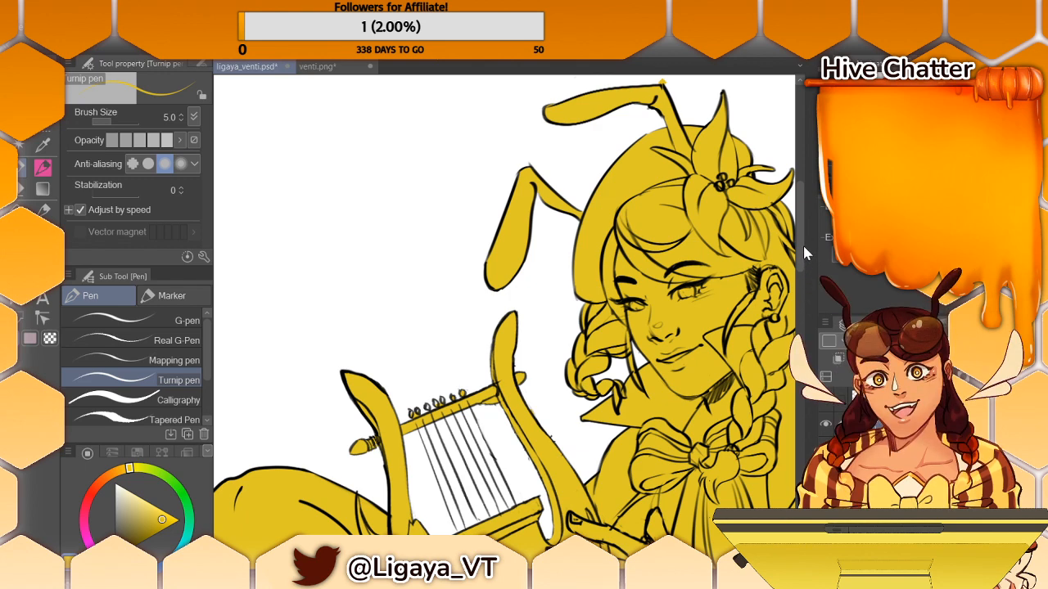
{"action": "scroll", "coordinate": [804, 225], "scroll_direction": "up", "scroll_amount": 1}
{"action": "scroll", "coordinate": [805, 224], "scroll_direction": "up", "scroll_amount": 3}
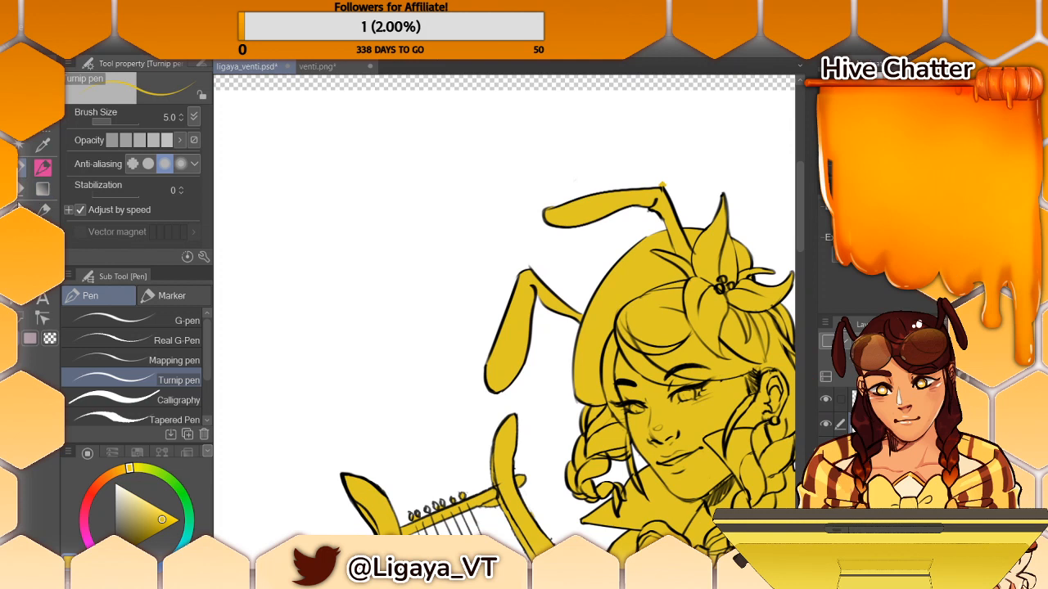
{"action": "key", "text": "e"}
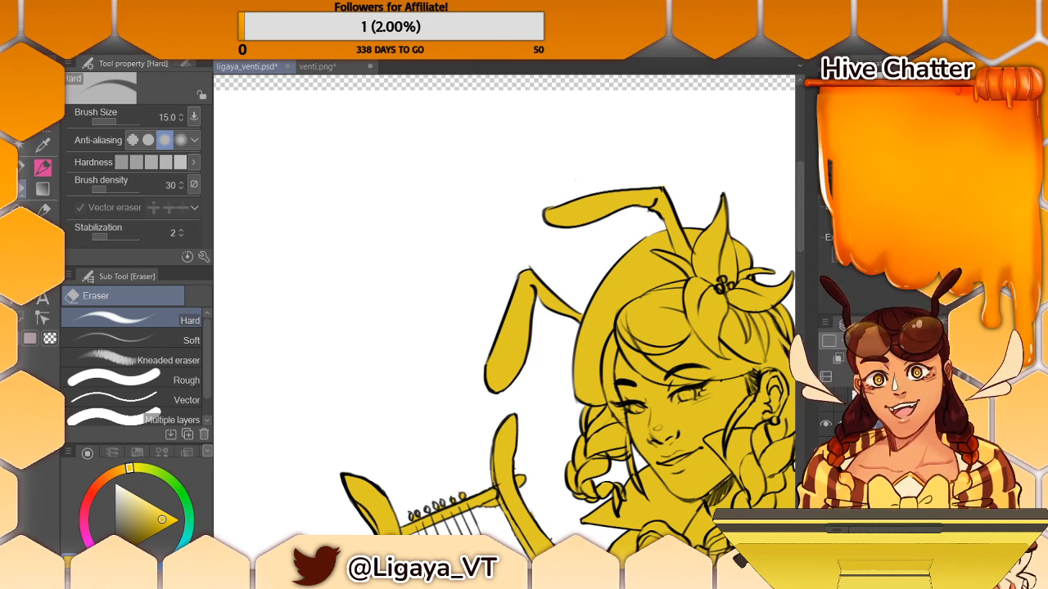
{"action": "scroll", "coordinate": [505, 323], "scroll_direction": "up", "scroll_amount": 3}
{"action": "scroll", "coordinate": [505, 323], "scroll_direction": "down", "scroll_amount": 7}
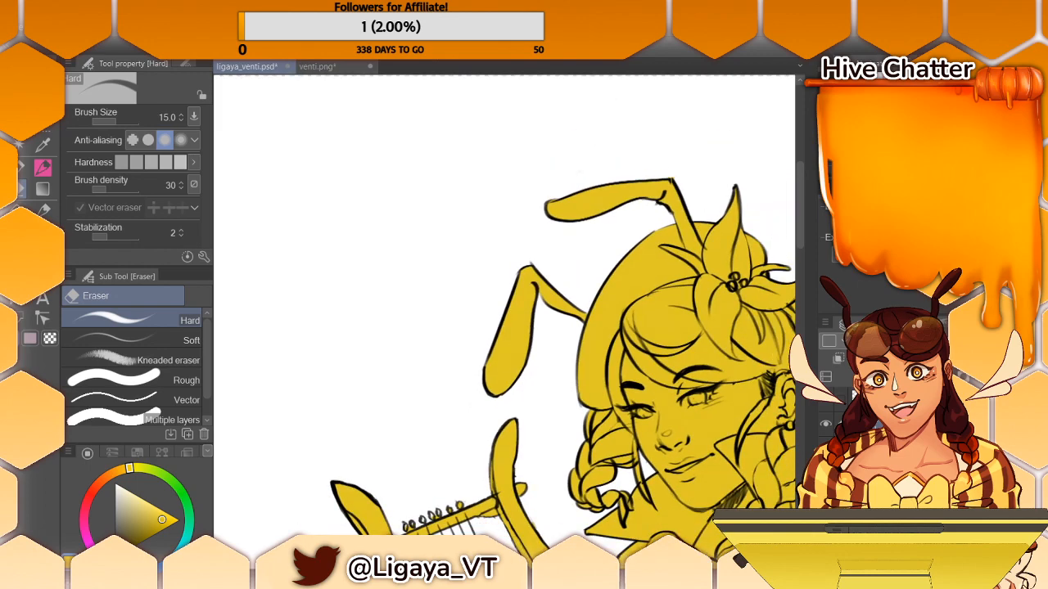
- Show the colour reference image again beside the filled figure
{"action": "left_click_drag", "start_coordinate": [799, 233], "coordinate": [792, 293]}
{"action": "scroll", "coordinate": [504, 319], "scroll_direction": "right", "scroll_amount": 4}
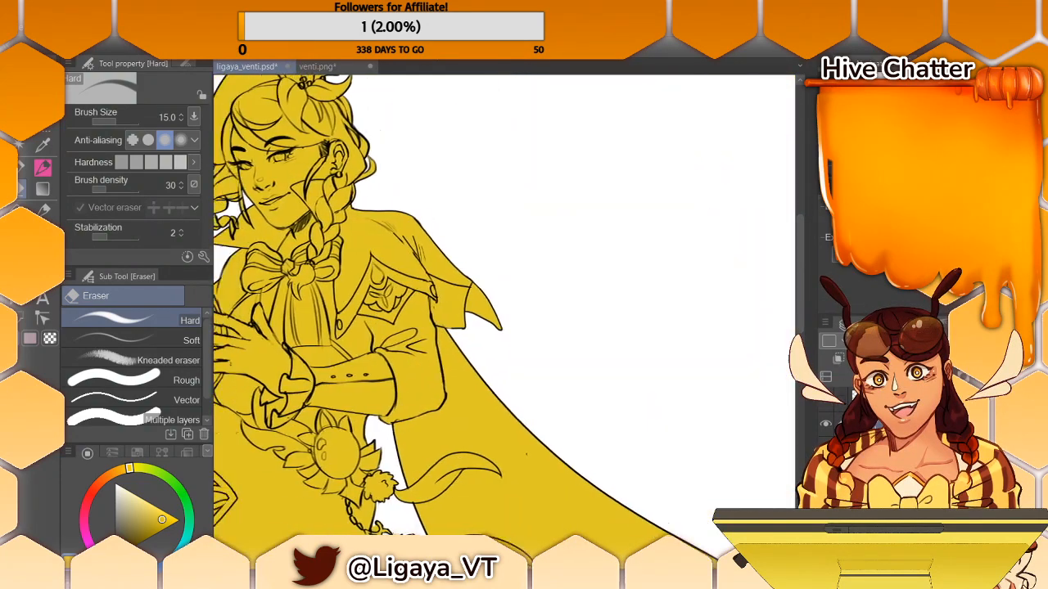
{"action": "scroll", "coordinate": [505, 320], "scroll_direction": "left", "scroll_amount": 2}
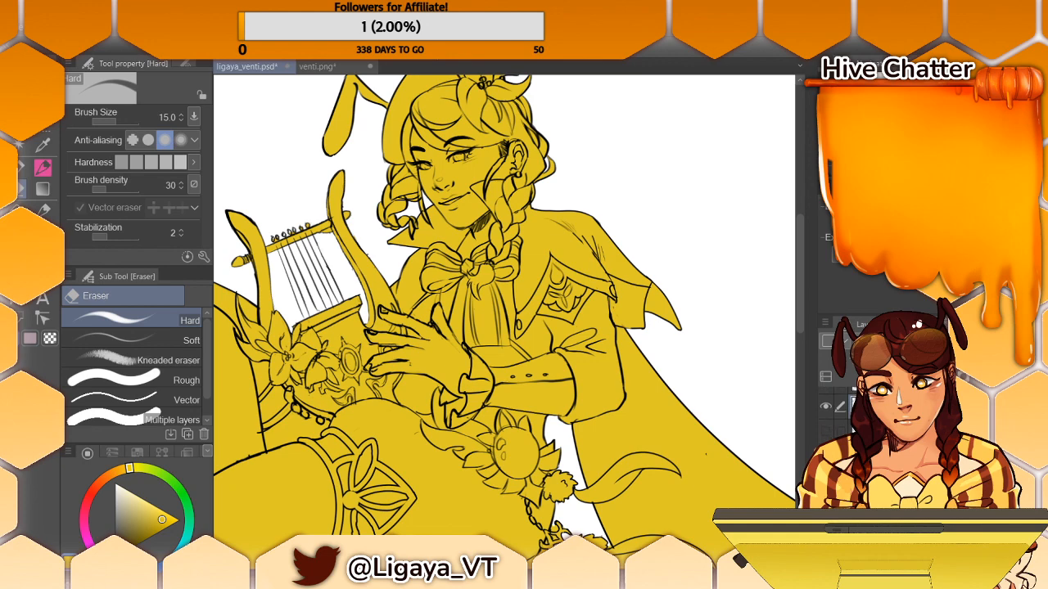
{"action": "key", "text": "ctrl+z"}
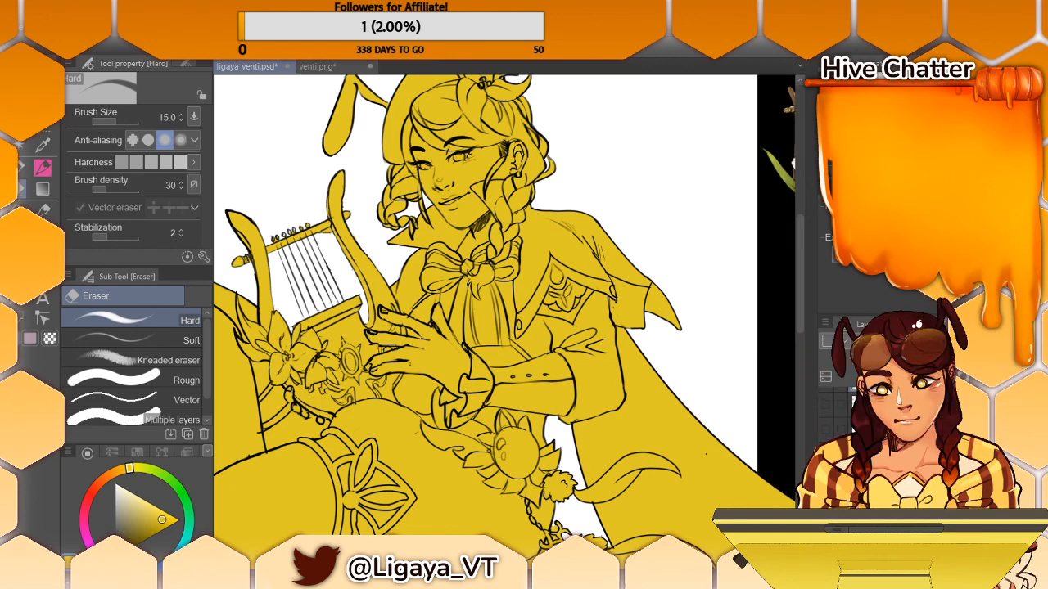
{"action": "scroll", "coordinate": [504, 319], "scroll_direction": "down", "scroll_amount": 5}
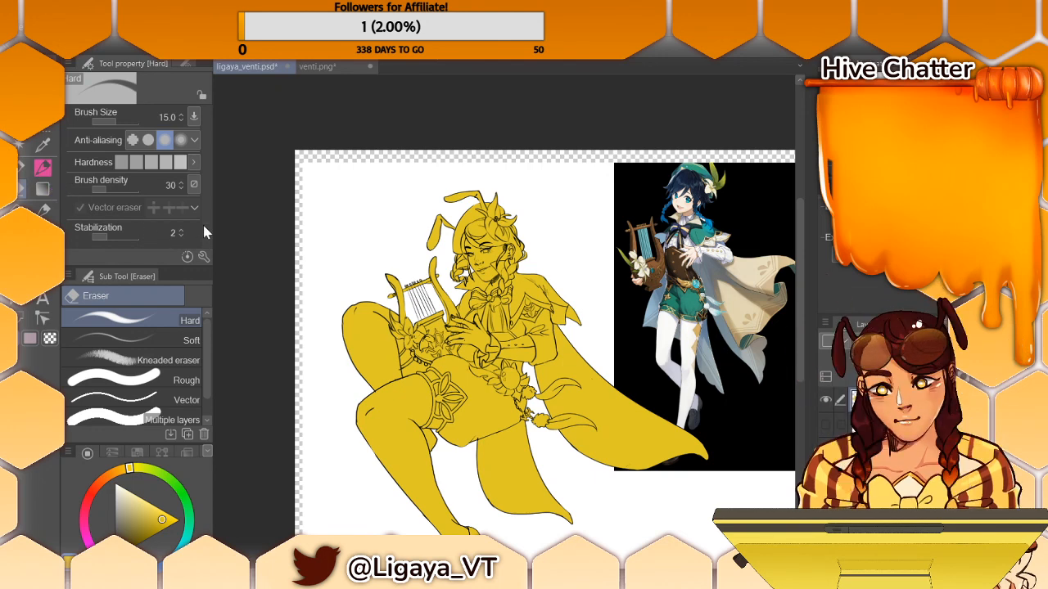
- Sample the white of the reference's stockings and fill the figure's front leg with it, referring to other layers
{"action": "key", "text": "p"}
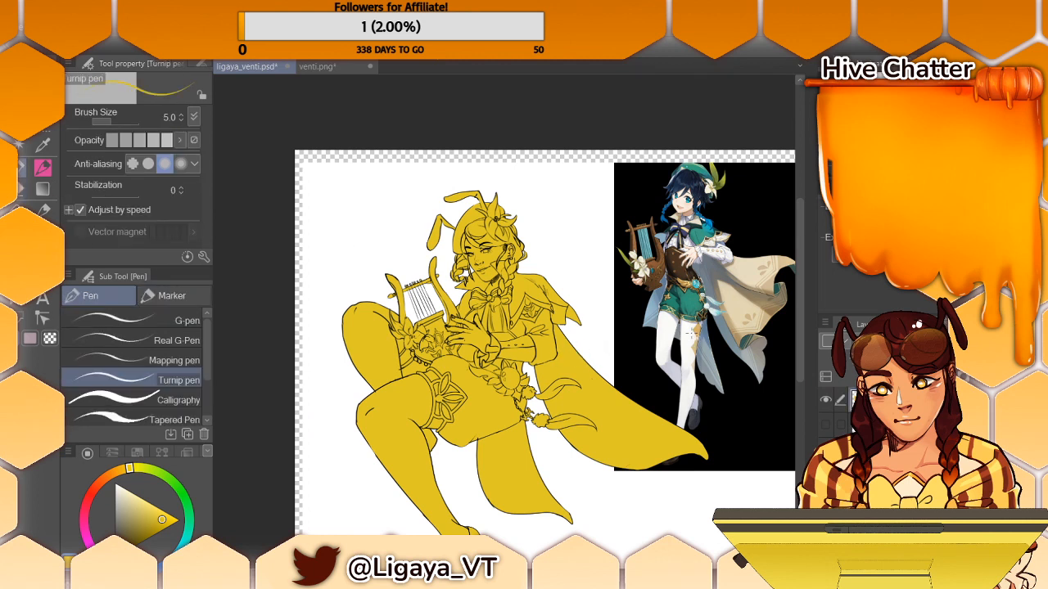
{"action": "left_click", "coordinate": [692, 331], "text": "alt"}
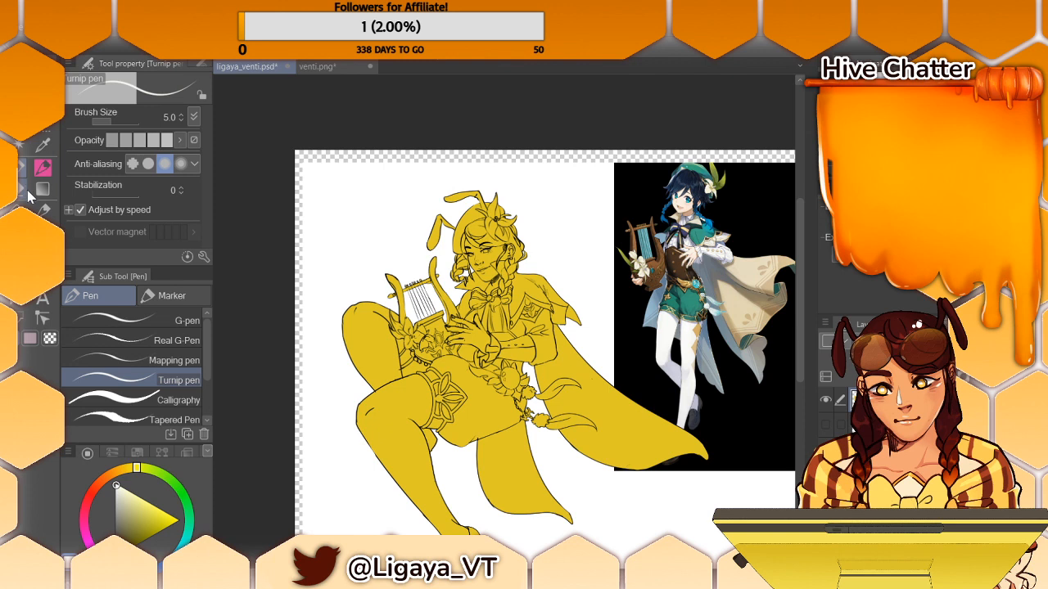
{"action": "key", "text": "g"}
{"action": "left_click", "coordinate": [419, 400]}
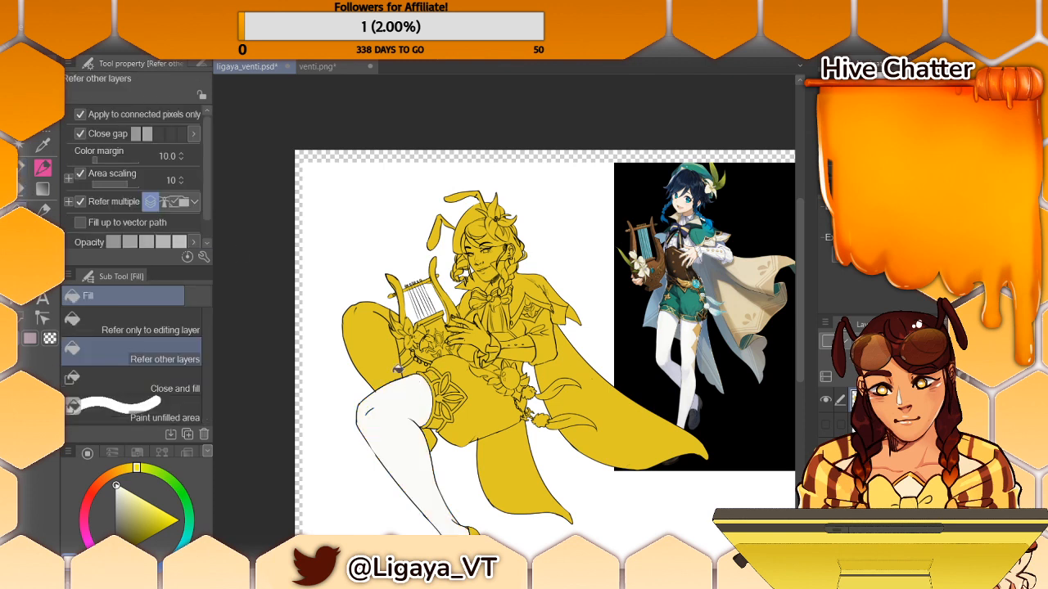
- Fill the figure's back leg, then sample the light grey of the reference's stockings and refill both legs with it
{"action": "left_click", "coordinate": [380, 354]}
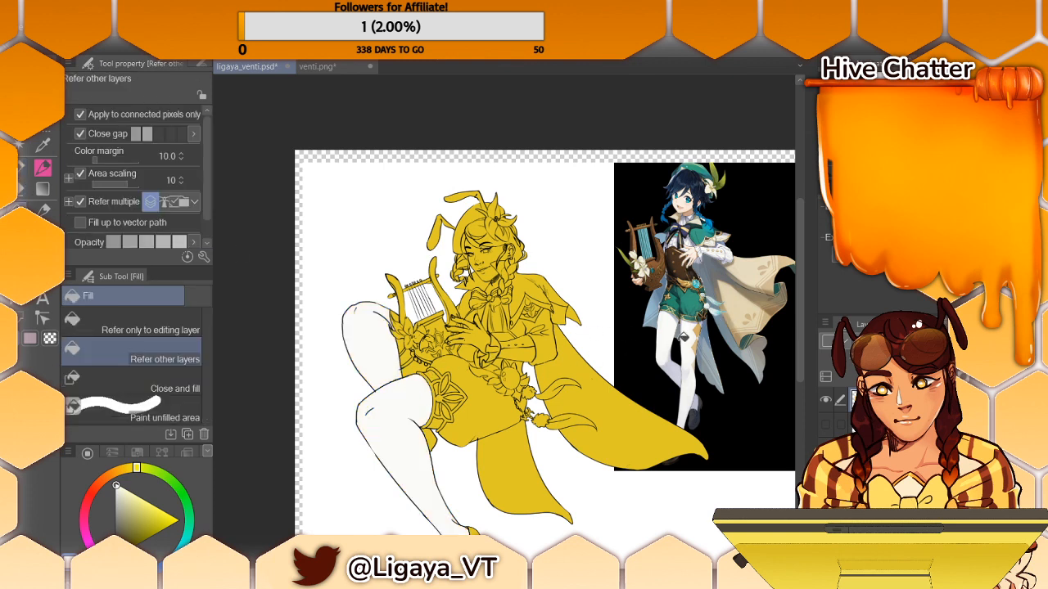
{"action": "key", "text": "alt"}
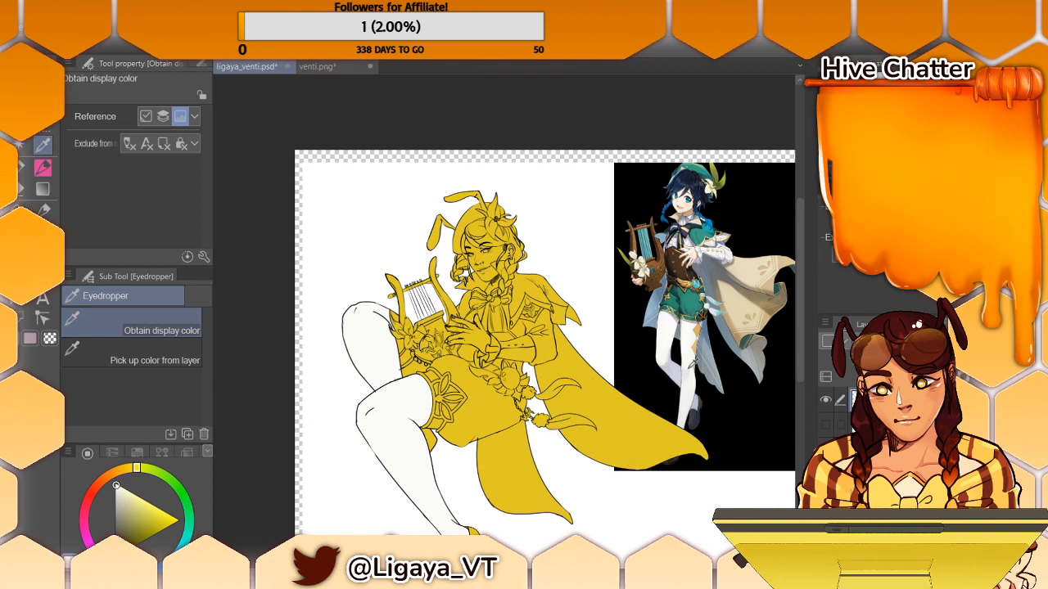
{"action": "left_click", "coordinate": [687, 372], "text": "alt"}
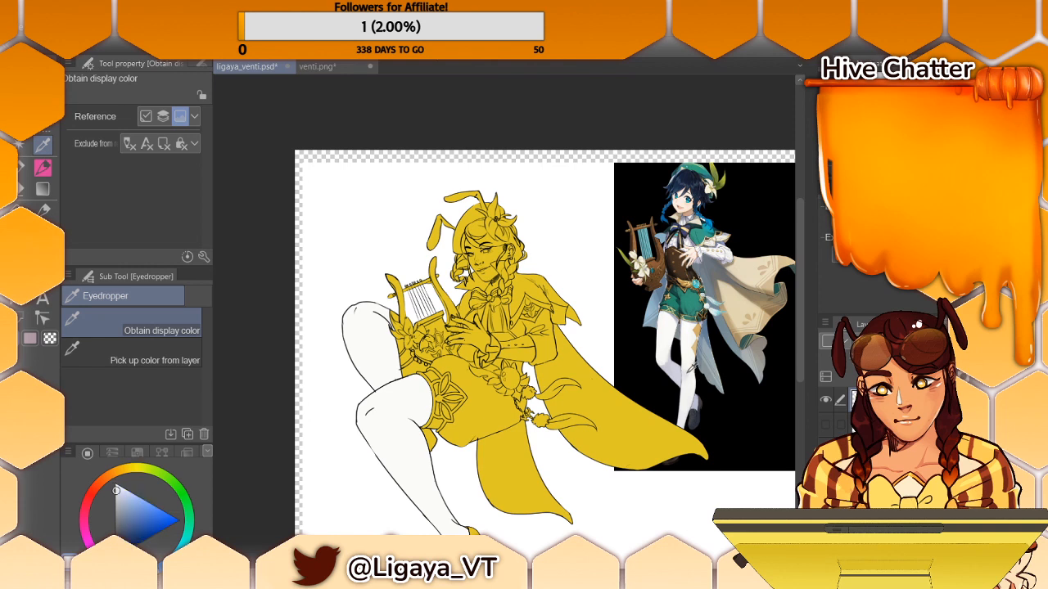
{"action": "left_click", "coordinate": [413, 416]}
{"action": "left_click", "coordinate": [382, 355]}
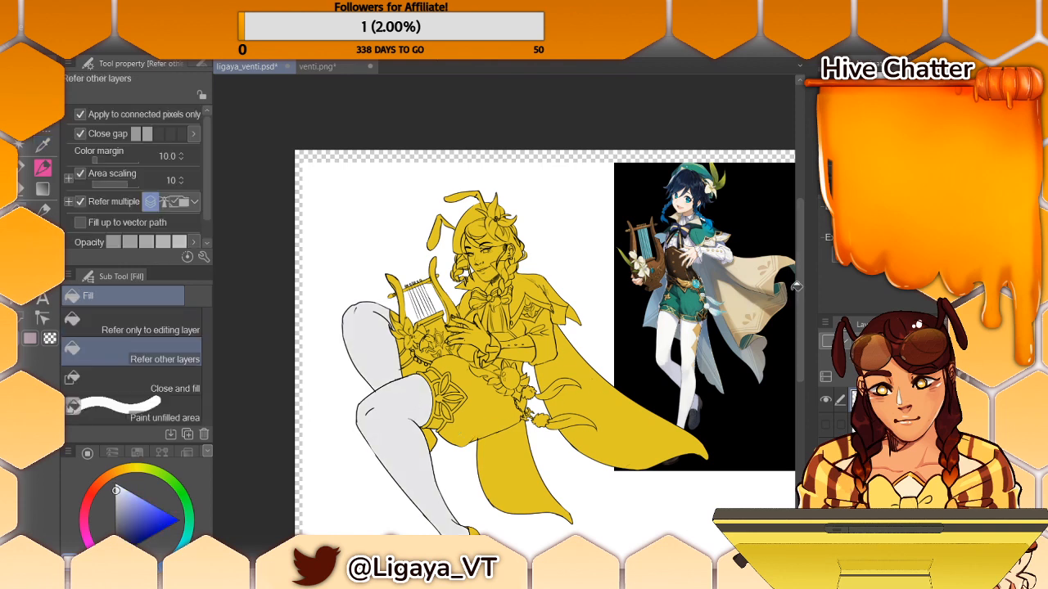
- Sample the dark blue-grey of the reference's shoe and fill the figure's front shoe and its cuff with it
{"action": "scroll", "coordinate": [795, 287], "scroll_direction": "down", "scroll_amount": 3}
{"action": "key", "text": "alt"}
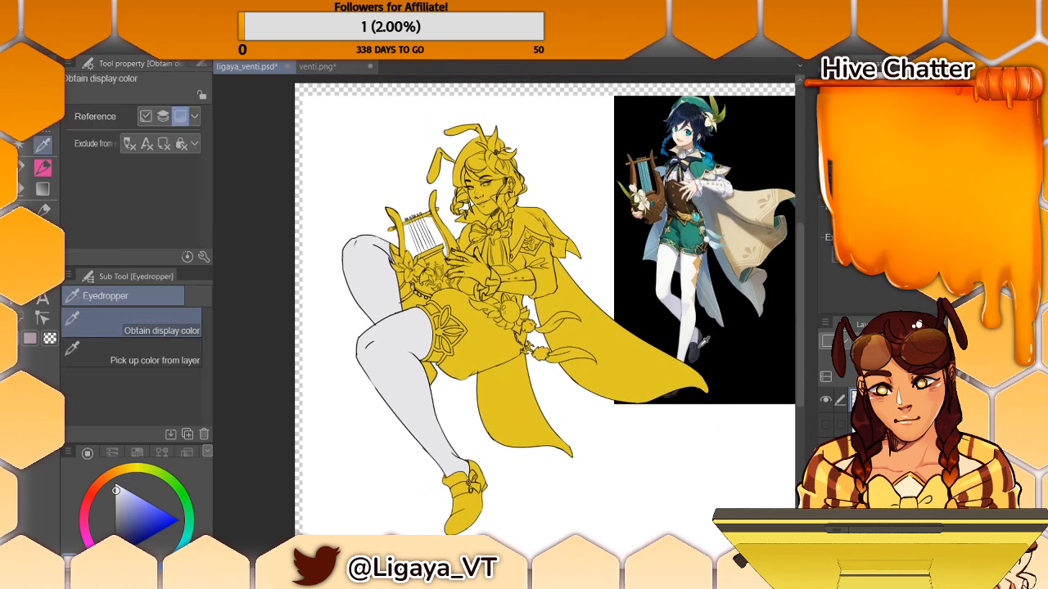
{"action": "left_click", "coordinate": [702, 342], "text": "alt"}
{"action": "left_click", "coordinate": [469, 501]}
{"action": "left_click", "coordinate": [464, 482]}
{"action": "left_click", "coordinate": [452, 479]}
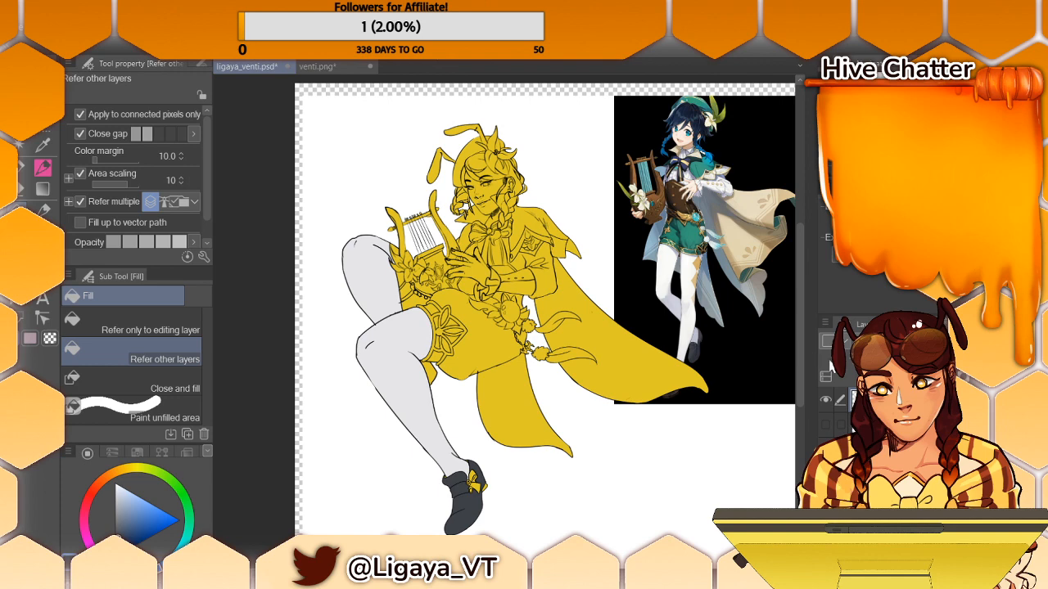
- Move the reference image up and away from the figure's cape, undoing the first attempt at moving it
{"action": "key", "text": "k"}
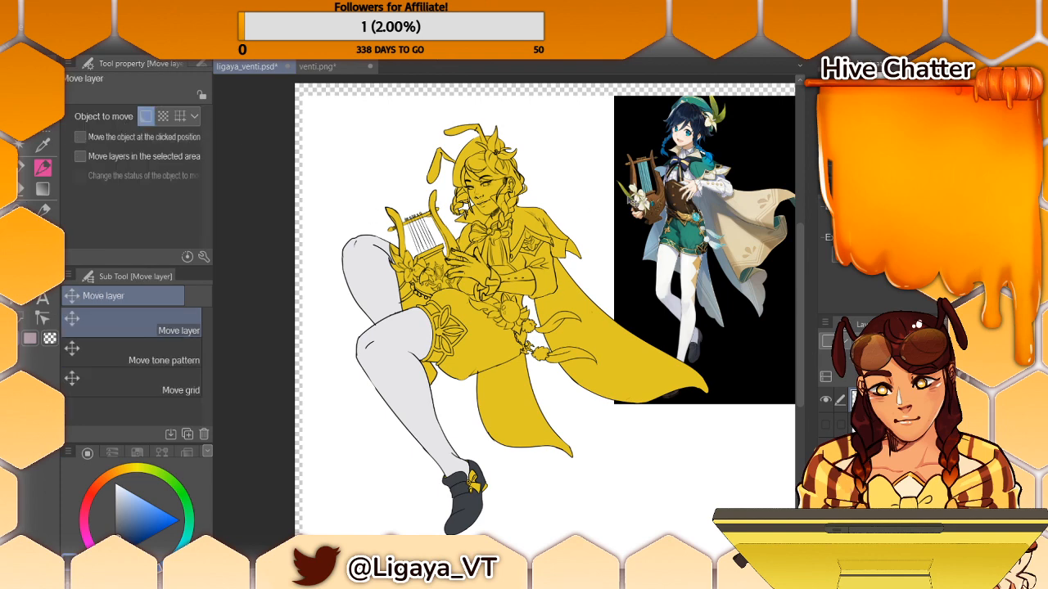
{"action": "left_click_drag", "start_coordinate": [599, 205], "coordinate": [700, 211]}
{"action": "key", "text": "ctrl+z"}
{"action": "left_click_drag", "start_coordinate": [702, 254], "coordinate": [747, 228]}
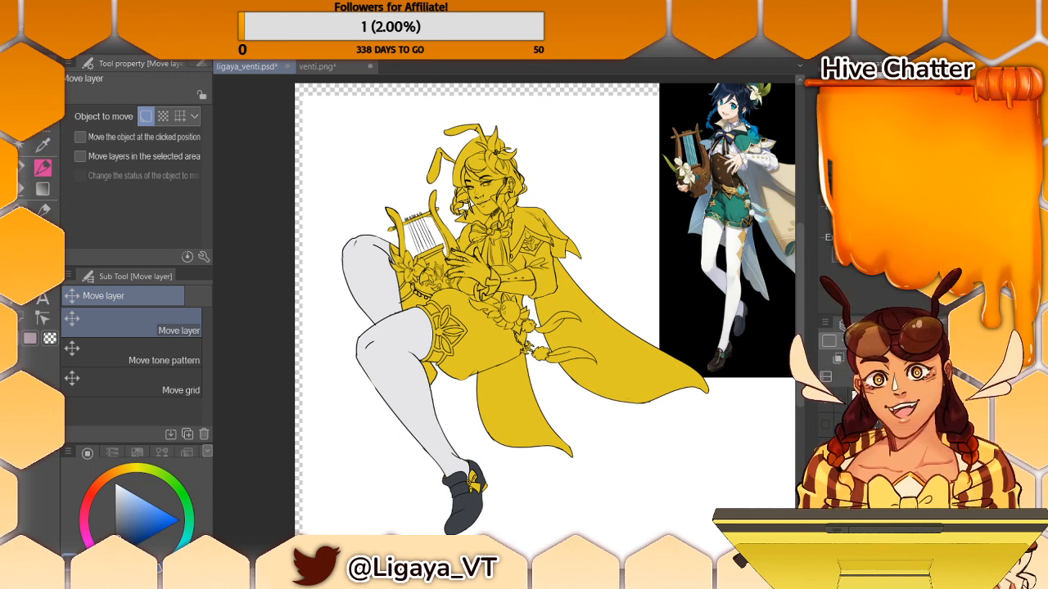
- Fill the figure's back shoe with the same dark blue-grey, undoing the misplaced fill beside the front heel
{"action": "key", "text": "g"}
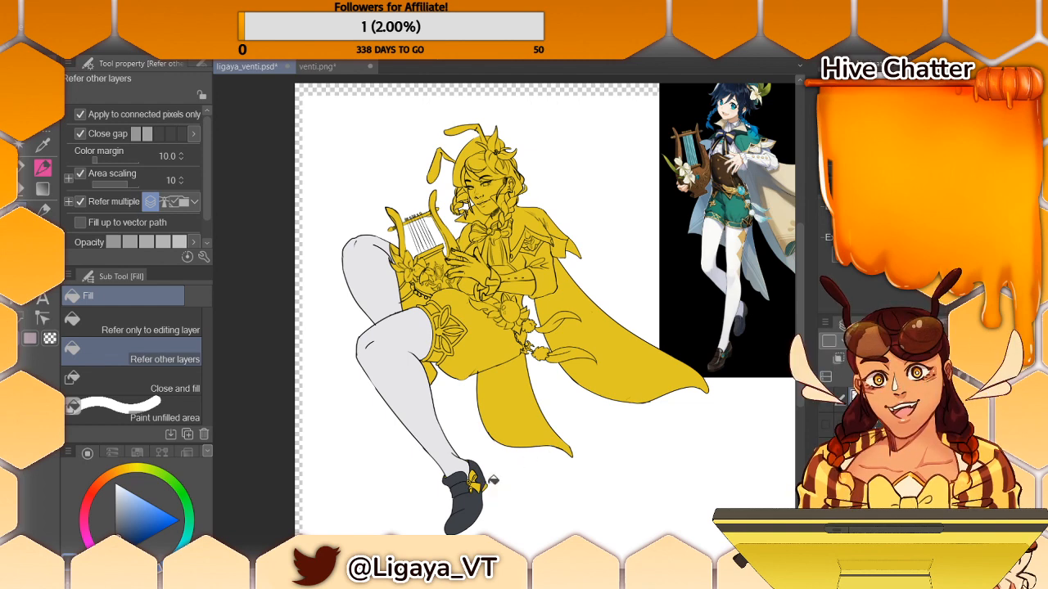
{"action": "left_click", "coordinate": [492, 478]}
{"action": "key", "text": "ctrl+z"}
{"action": "left_click", "coordinate": [444, 373]}
{"action": "key", "text": "i"}
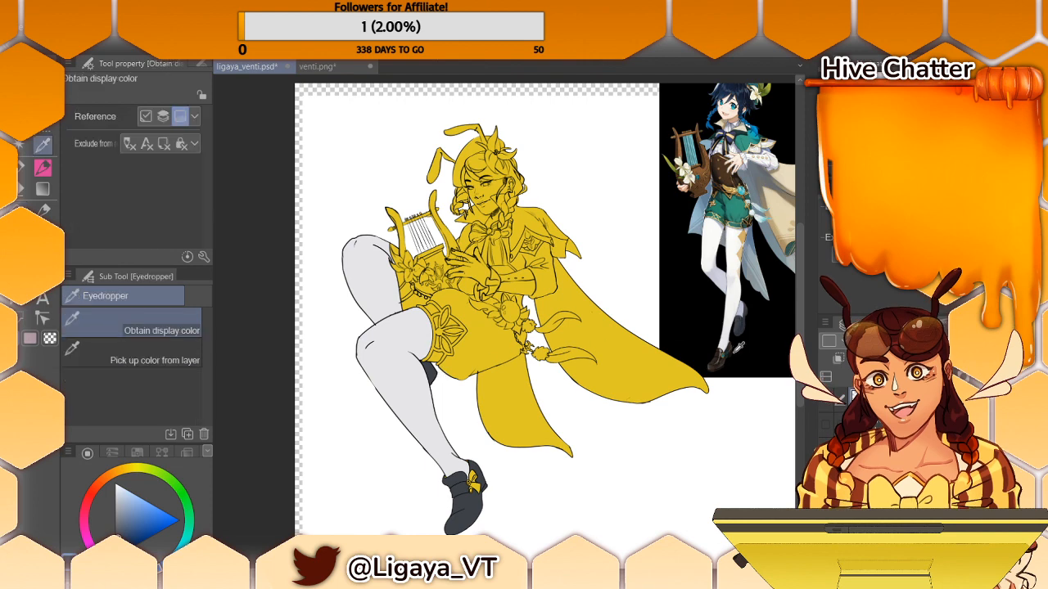
{"action": "left_click", "coordinate": [728, 349]}
{"action": "left_click", "coordinate": [728, 349]}
{"action": "left_click", "coordinate": [729, 350]}
{"action": "left_click", "coordinate": [729, 349]}
{"action": "left_click", "coordinate": [730, 348]}
{"action": "left_click", "coordinate": [729, 349]}
{"action": "left_click", "coordinate": [728, 349]}
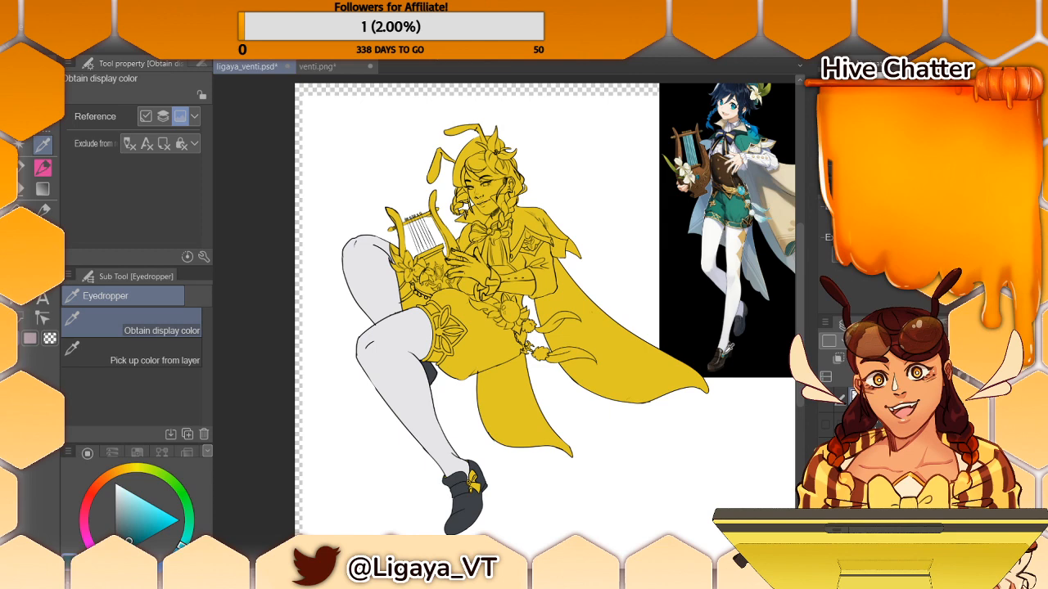
{"action": "key", "text": "g"}
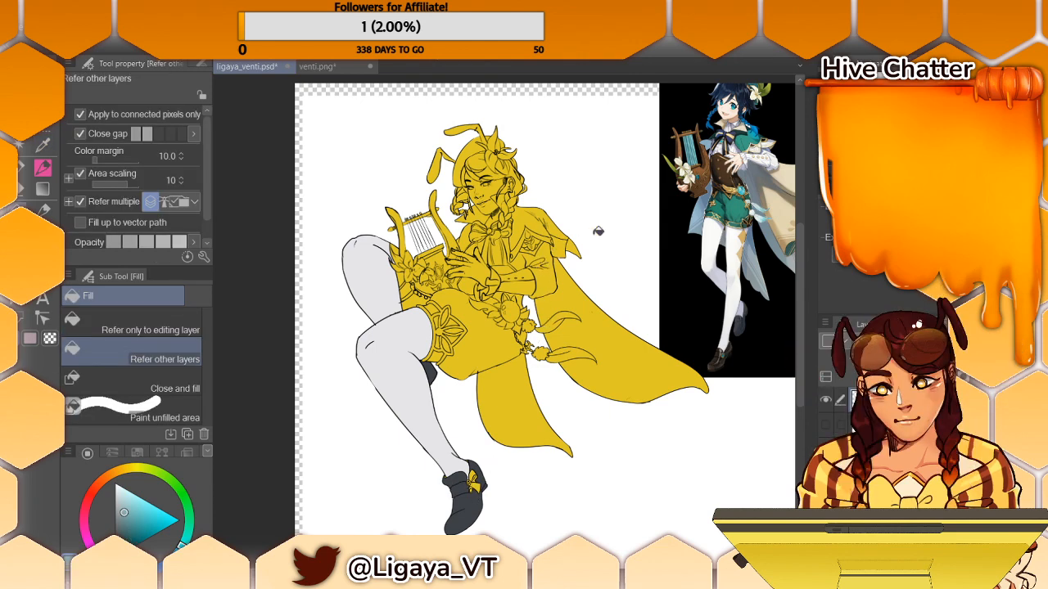
- Sample the cream of the reference's cape and fill both hanging parts of the figure's cape with it
{"action": "key", "text": "i"}
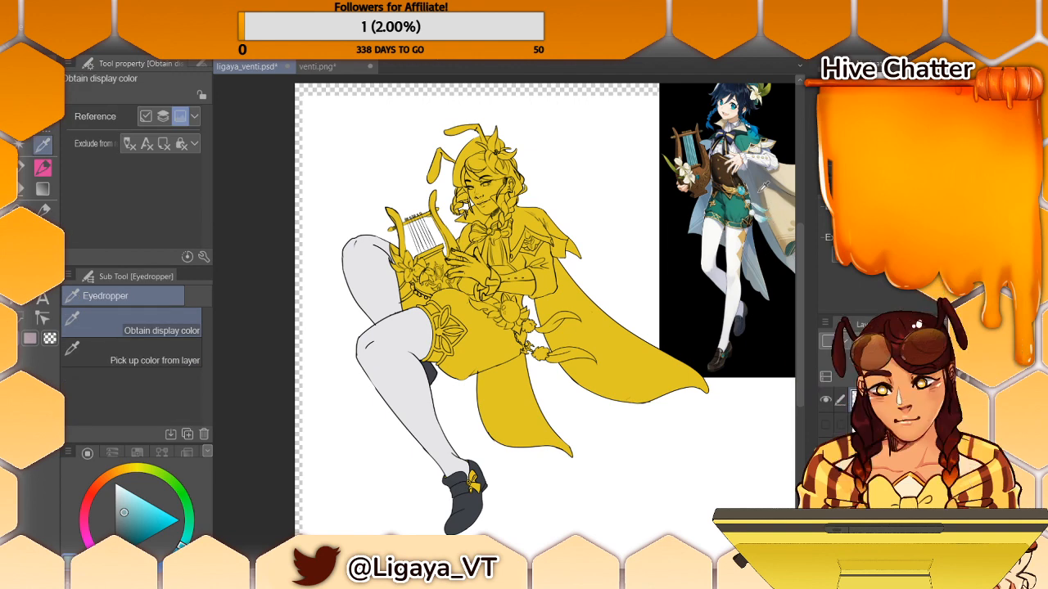
{"action": "key", "text": "g"}
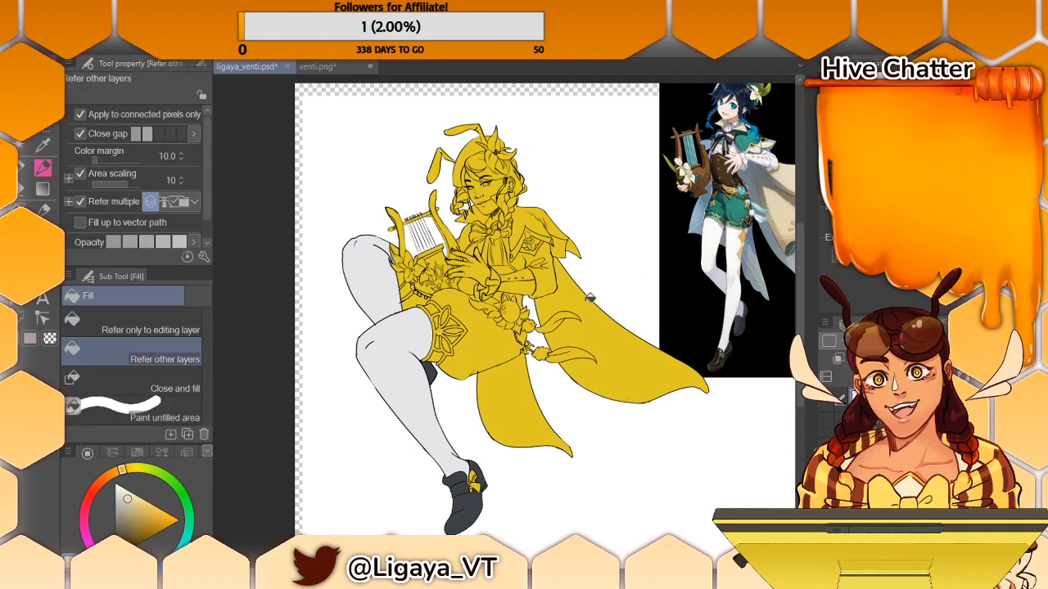
{"action": "left_click", "coordinate": [587, 309]}
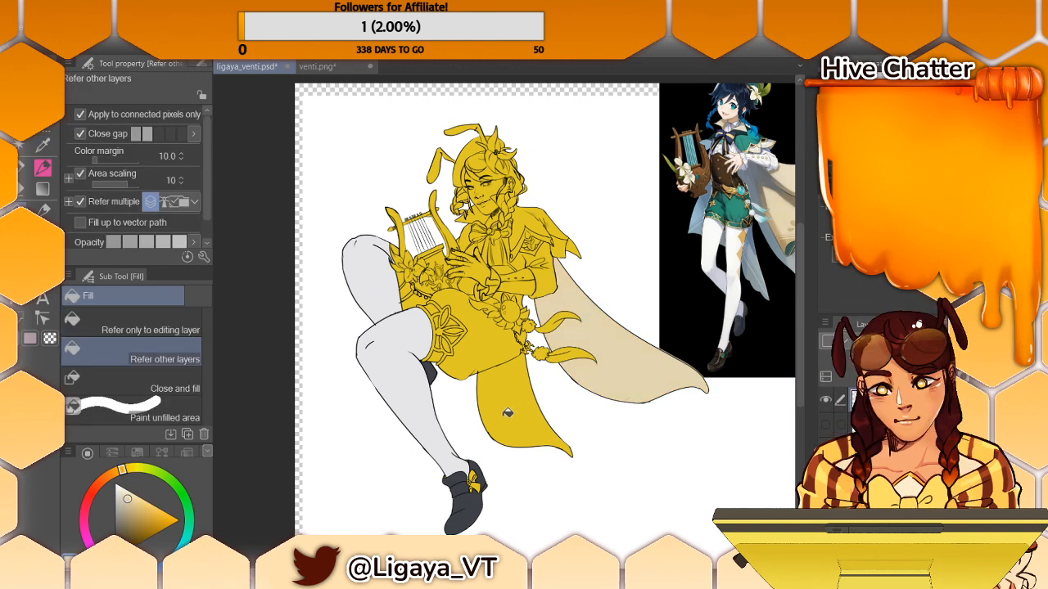
{"action": "left_click", "coordinate": [516, 409]}
{"action": "scroll", "coordinate": [515, 328], "scroll_direction": "right", "scroll_amount": 3}
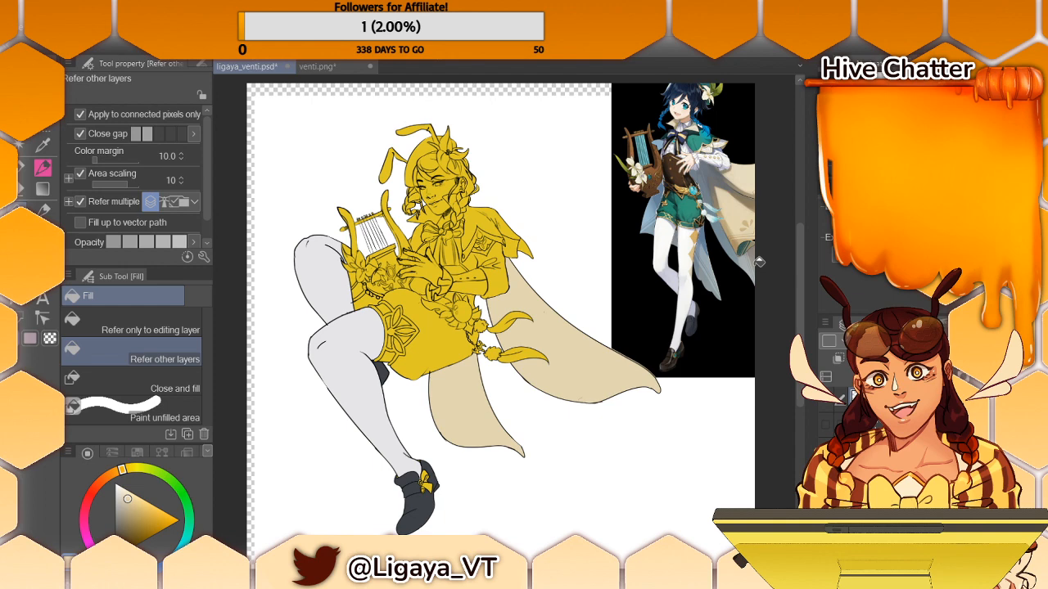
- Open the image ligaya pre debut icon.PNG as an additional colour reference
{"action": "scroll", "coordinate": [761, 262], "scroll_direction": "up", "scroll_amount": 2}
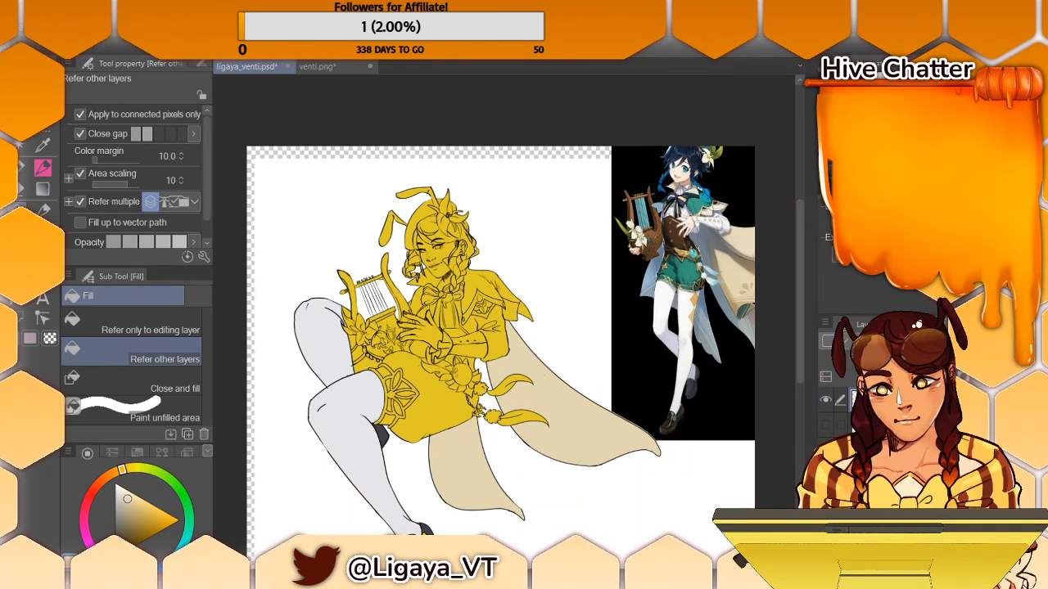
{"action": "left_click", "coordinate": [49, 31]}
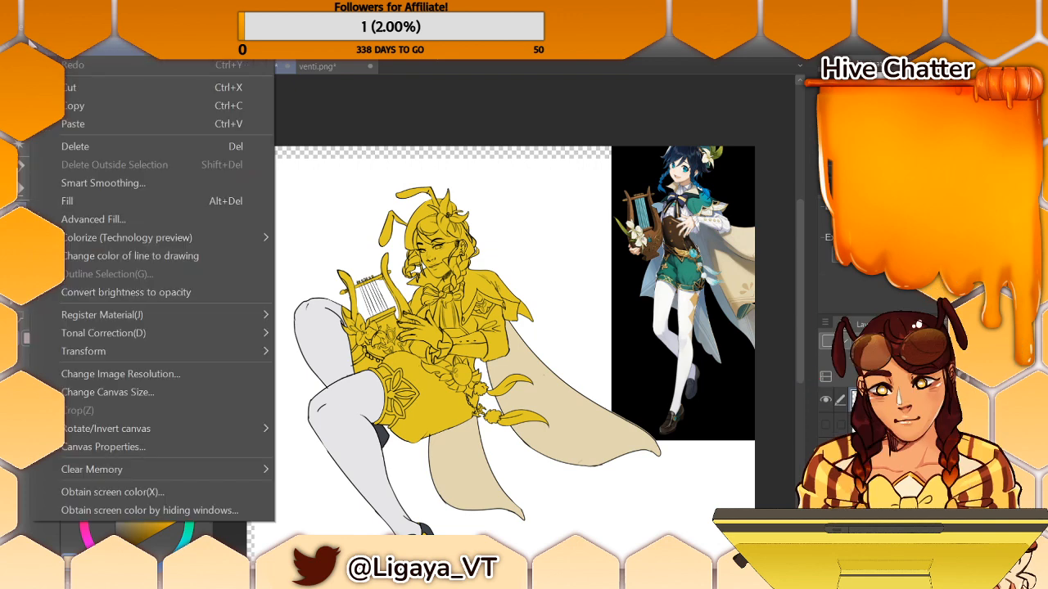
{"action": "mouse_move", "coordinate": [26, 31]}
{"action": "left_click", "coordinate": [147, 39]}
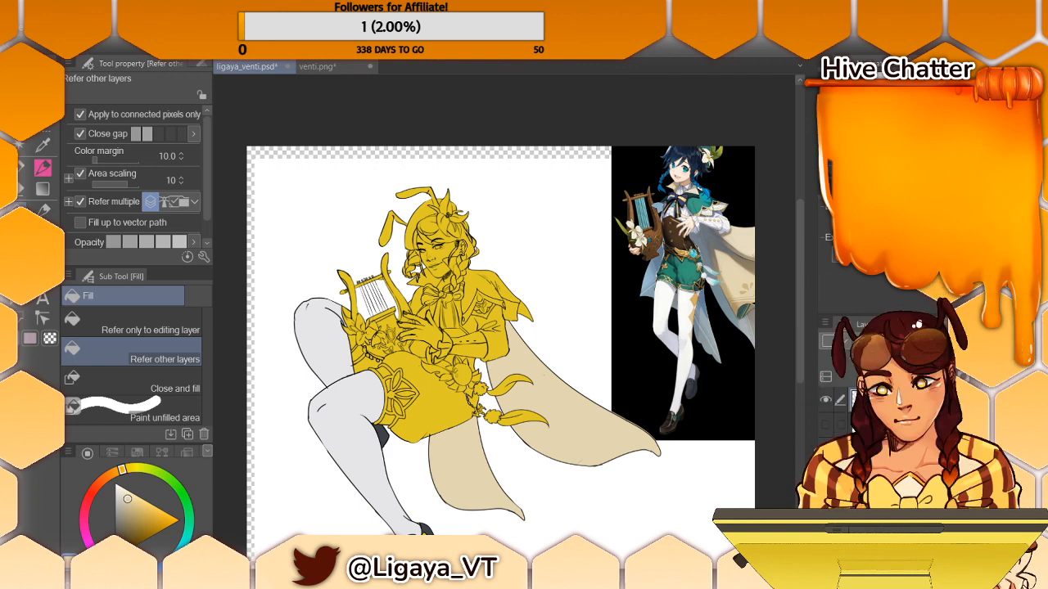
{"action": "left_click", "coordinate": [692, 429]}
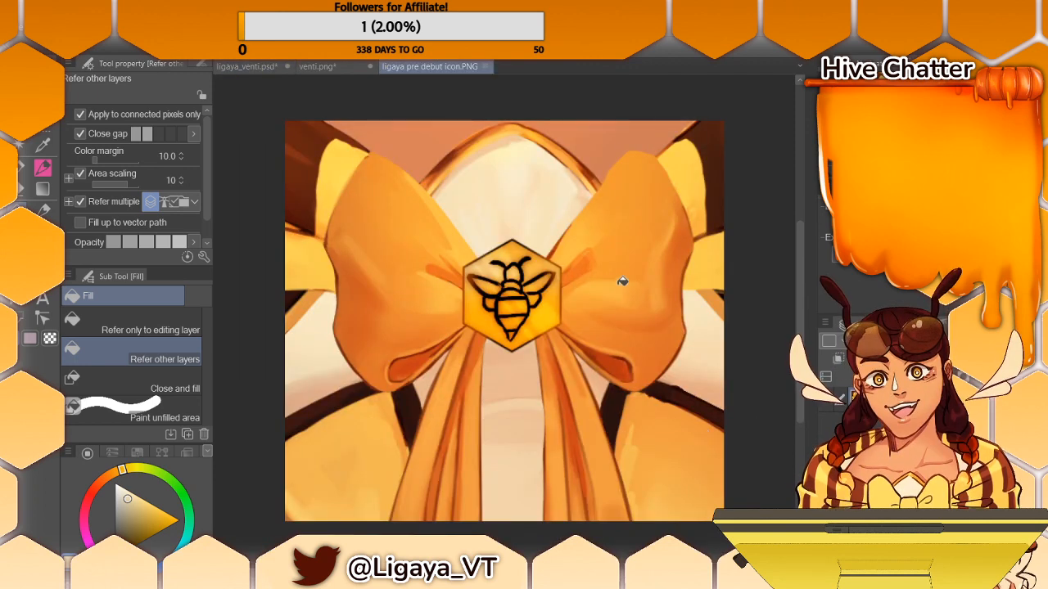
- Sample the orange of the icon's bow, shift its hue towards yellow and fill the figure's shorts in ligaya_venti.psd with it
{"action": "key", "text": "i"}
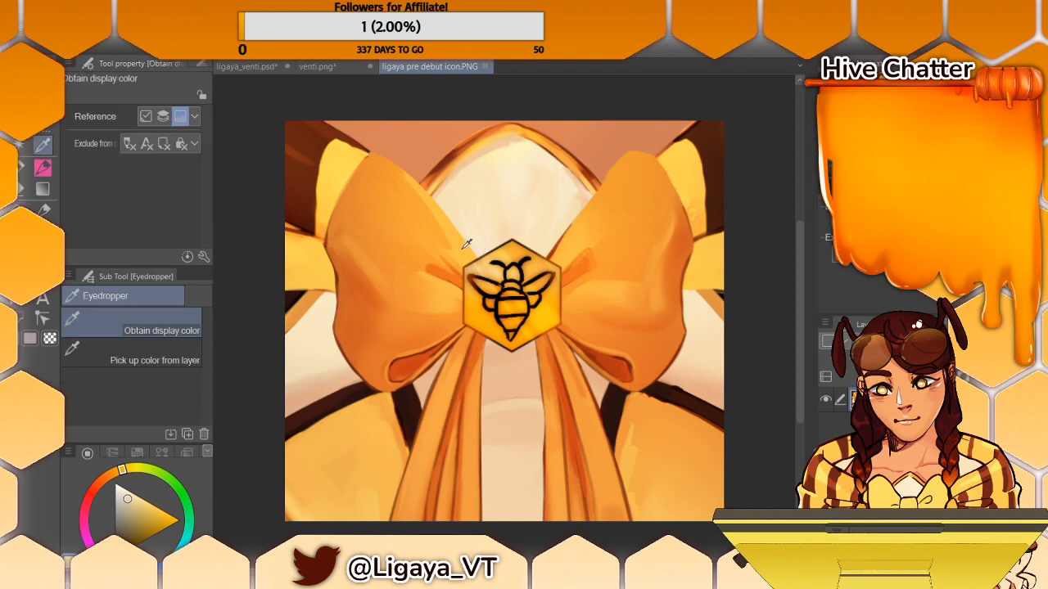
{"action": "left_click", "coordinate": [391, 197]}
{"action": "key", "text": "g"}
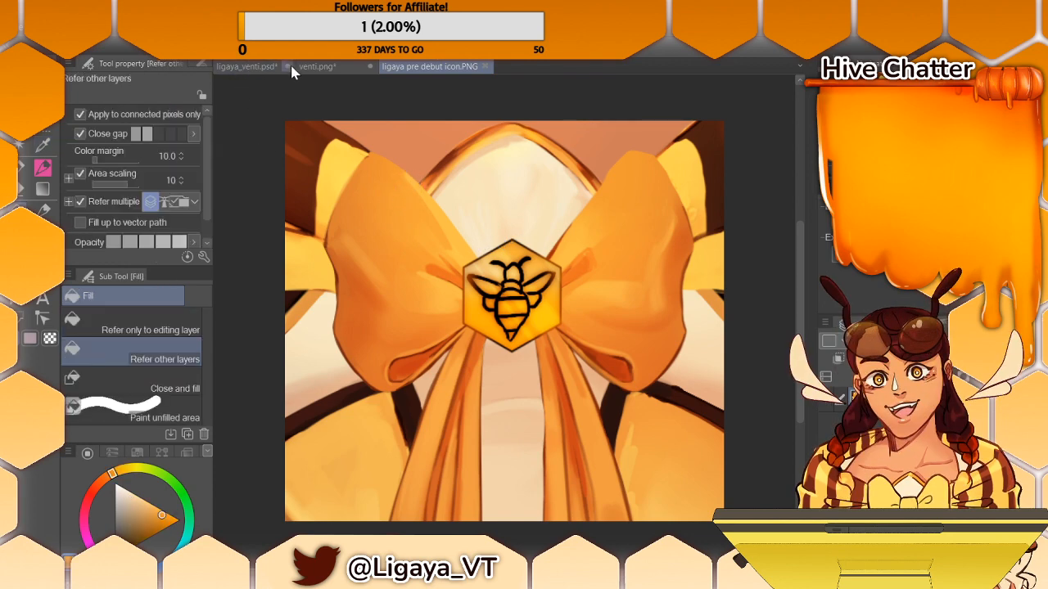
{"action": "left_click", "coordinate": [264, 70]}
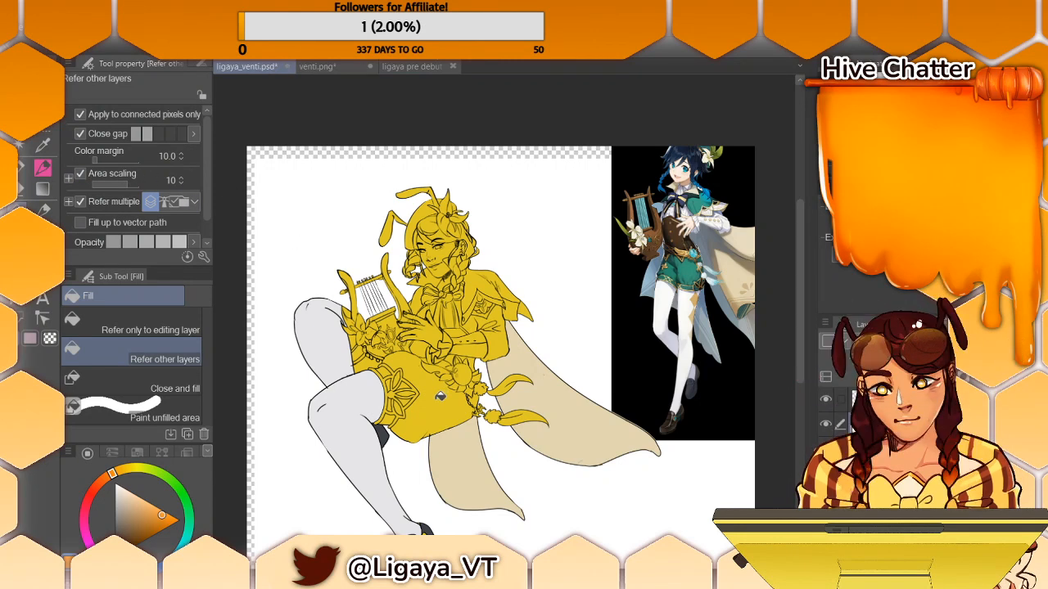
{"action": "left_click", "coordinate": [432, 397]}
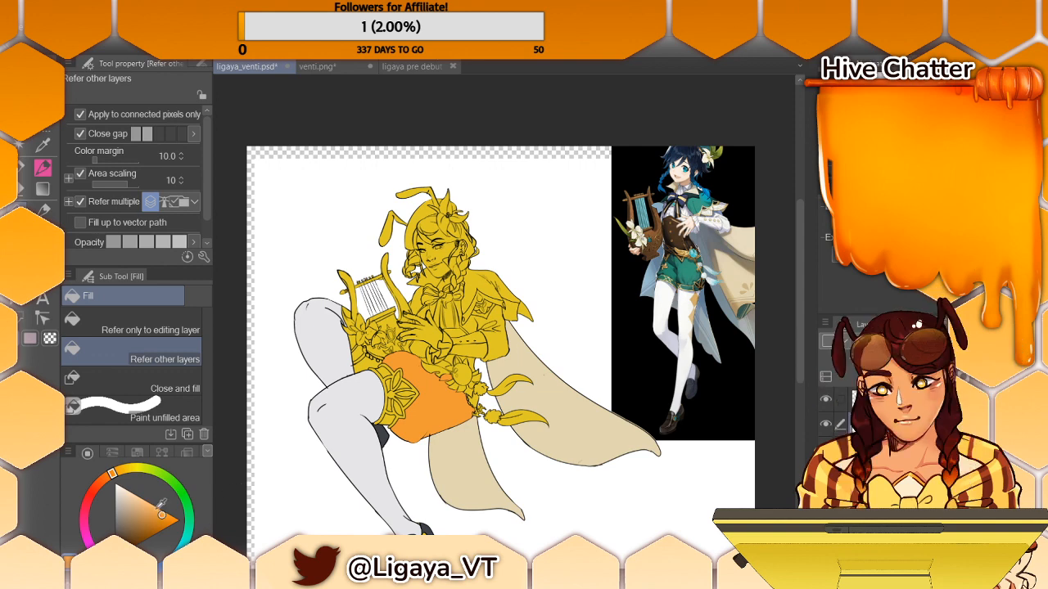
{"action": "left_click", "coordinate": [125, 469]}
{"action": "left_click", "coordinate": [438, 400]}
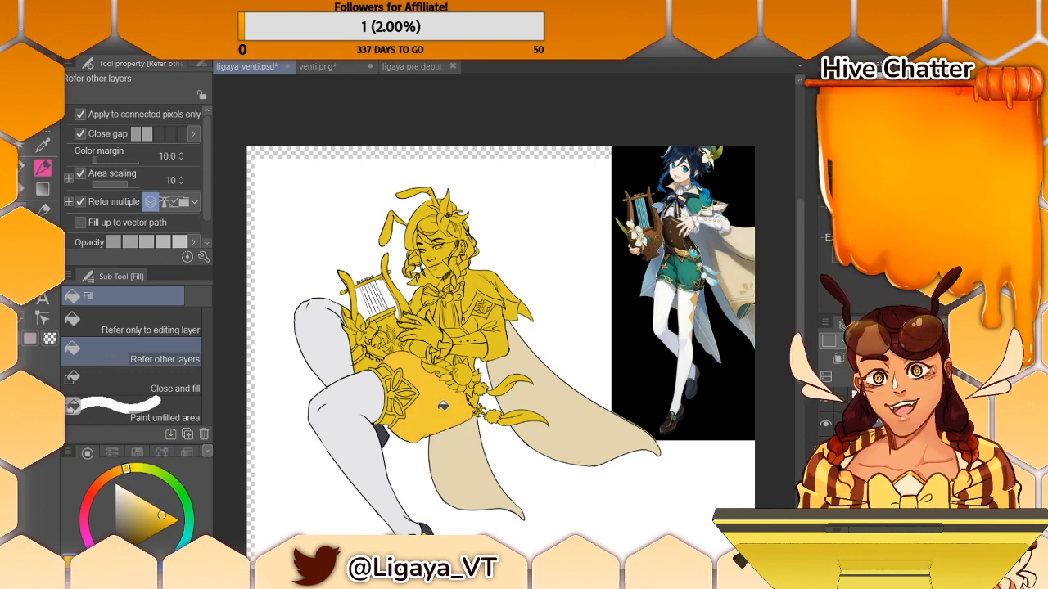
- Sample the dark brown from the icon image, lighten it slightly and fill both of the figure's shoes with it
{"action": "left_click", "coordinate": [415, 67]}
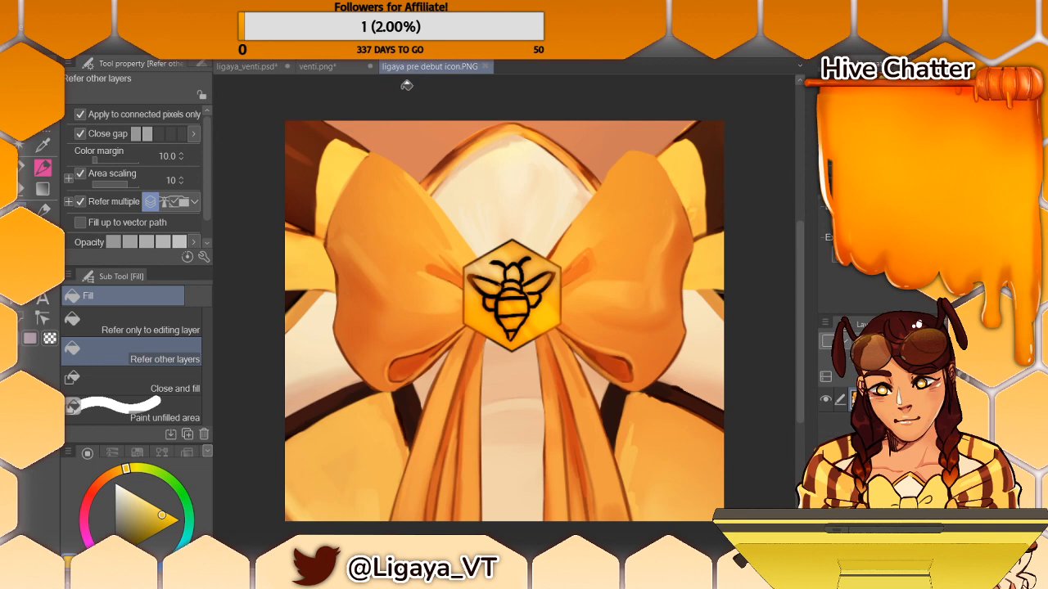
{"action": "left_click", "coordinate": [20, 174]}
{"action": "left_click", "coordinate": [290, 163], "text": "alt"}
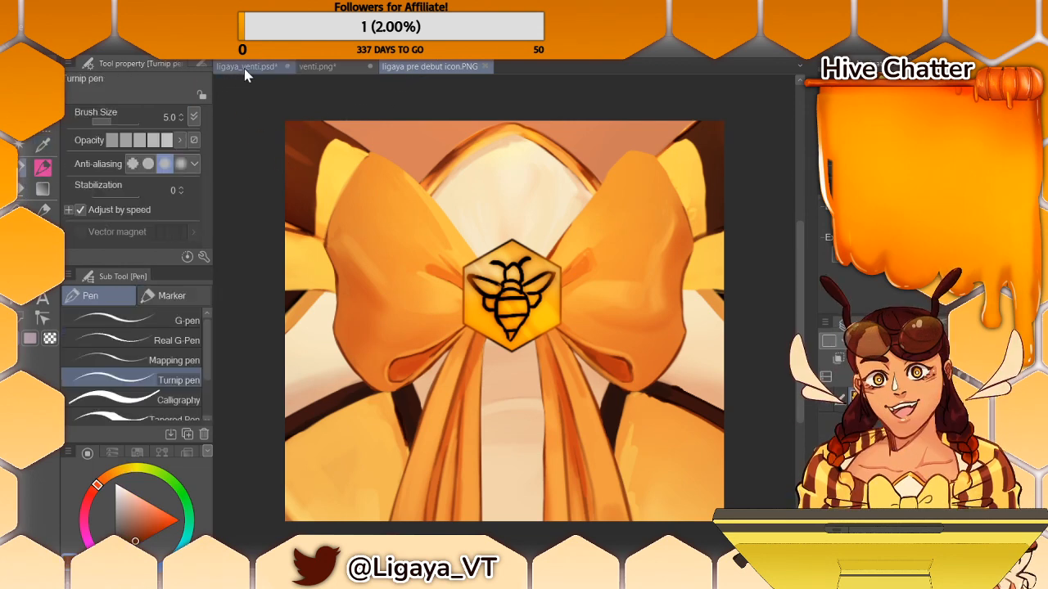
{"action": "left_click", "coordinate": [245, 68]}
{"action": "left_click", "coordinate": [45, 188]}
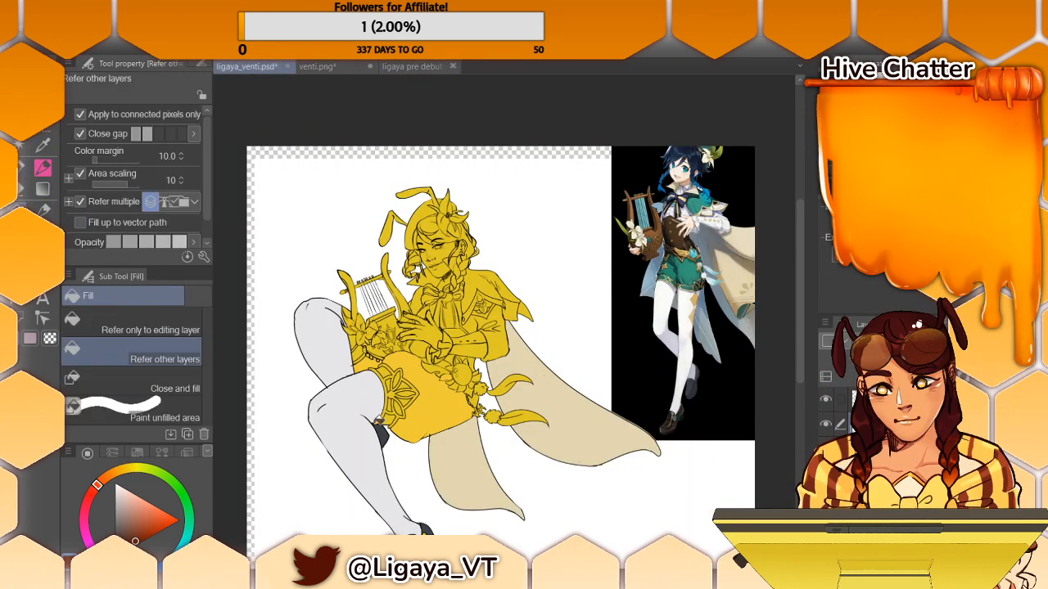
{"action": "left_click", "coordinate": [434, 529]}
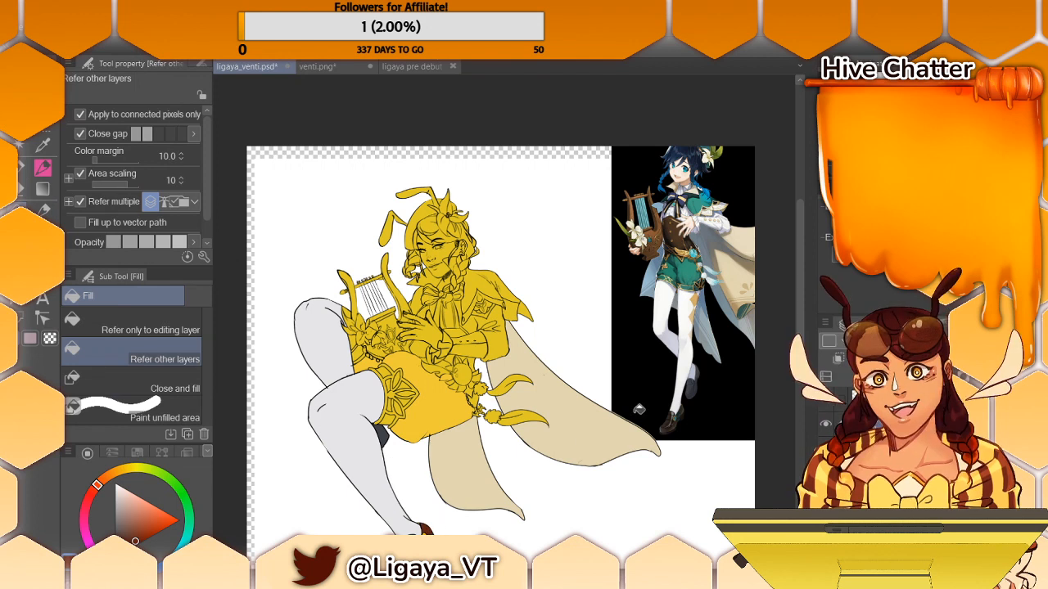
{"action": "scroll", "coordinate": [433, 524], "scroll_direction": "down", "scroll_amount": 2}
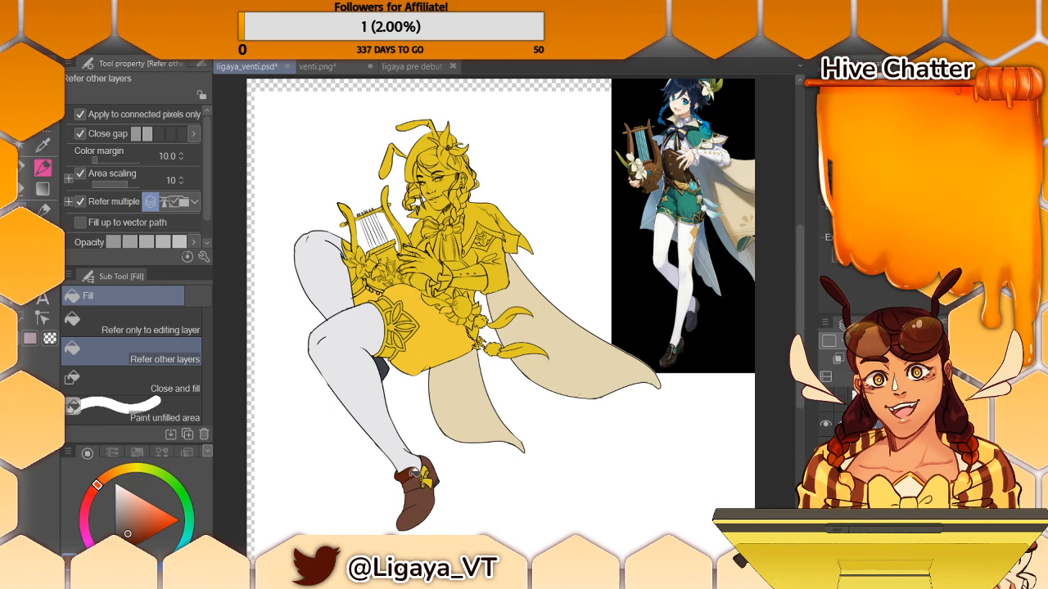
{"action": "left_click", "coordinate": [386, 370]}
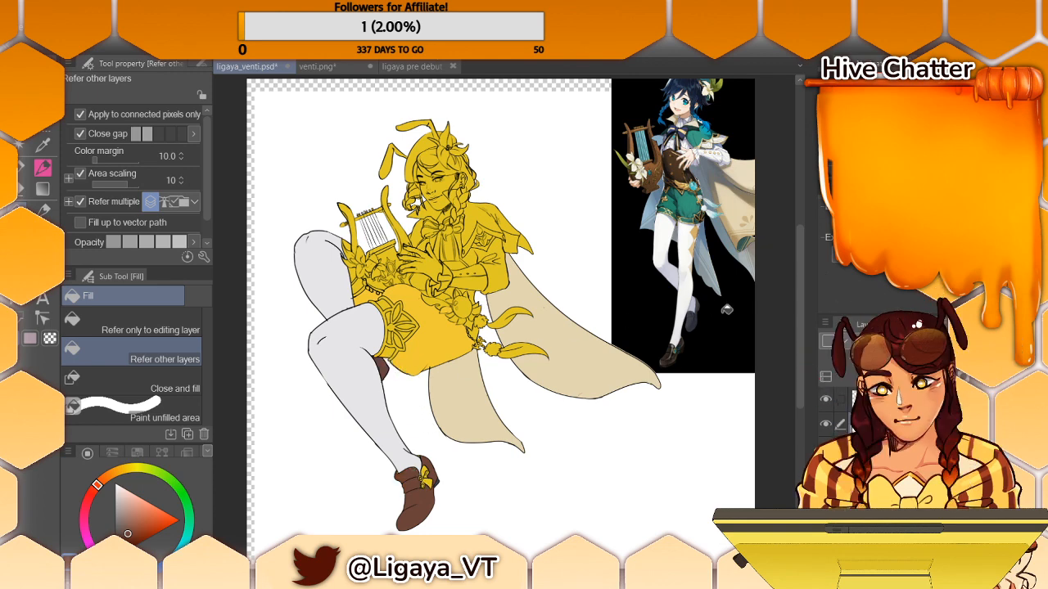
- Fill the ornamental bands of the garter on the figure's near thigh with a muted greyish yellow
{"action": "scroll", "coordinate": [790, 332], "scroll_direction": "up", "scroll_amount": 1}
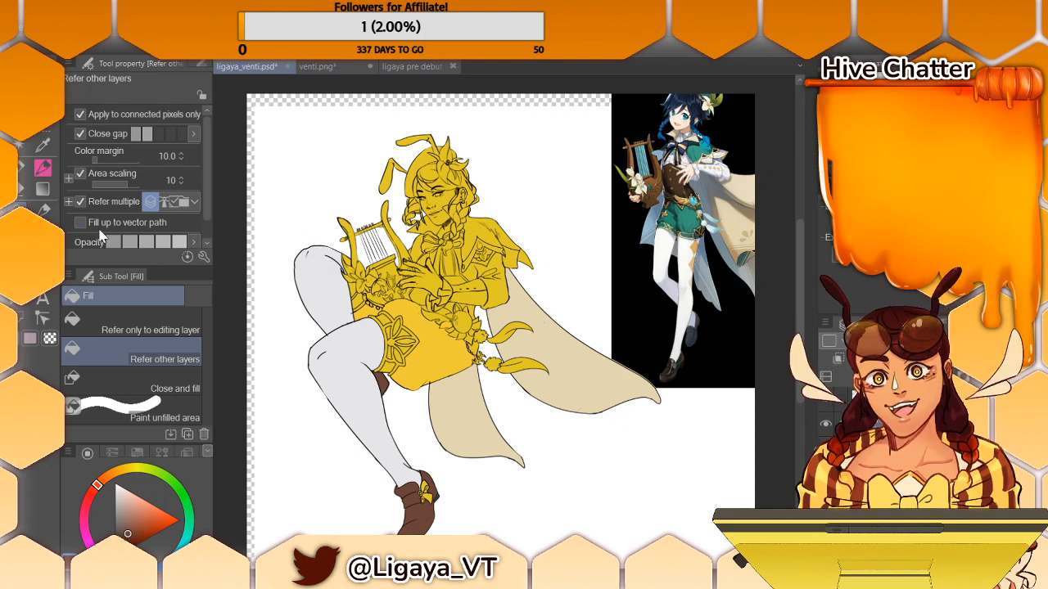
{"action": "left_click", "coordinate": [384, 321], "text": "alt"}
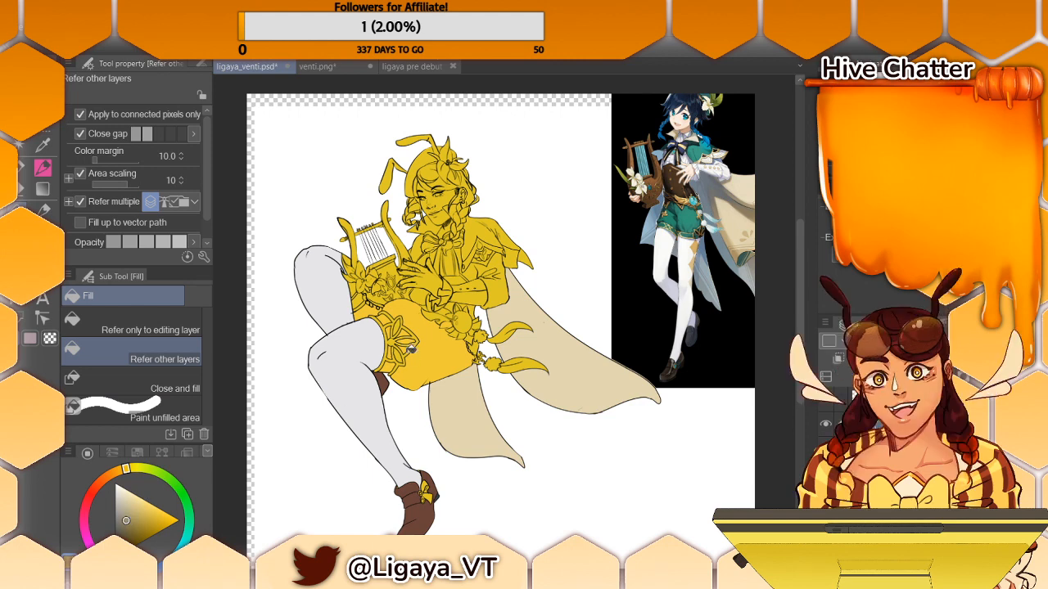
{"action": "left_click", "coordinate": [395, 343]}
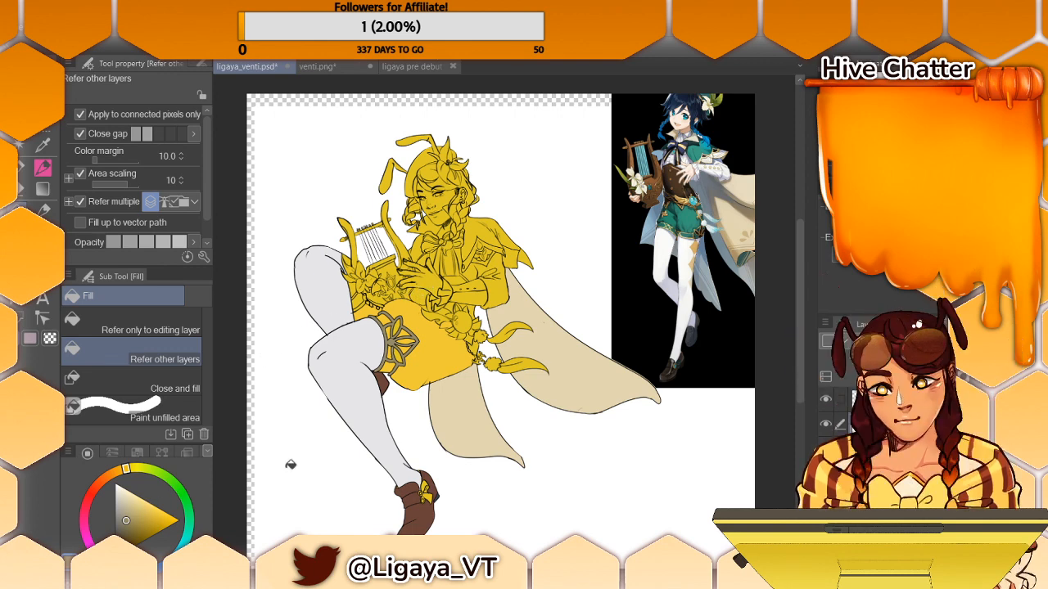
- Sample the dark brown from the shoe and fill the petals of the near thigh's garter, resampling the ornament's grey for its remaining parts
{"action": "left_click", "coordinate": [43, 146]}
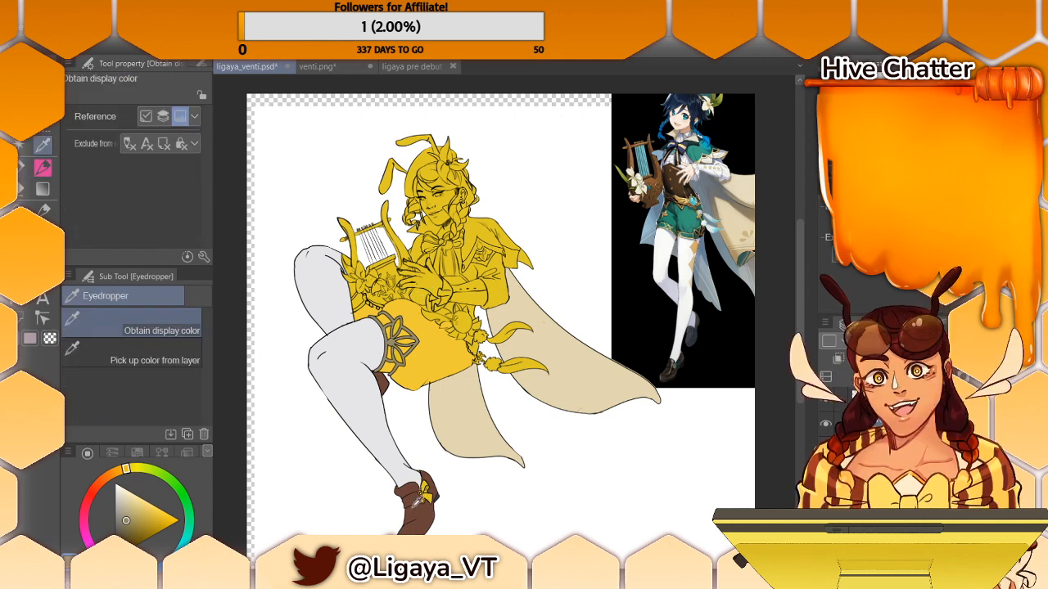
{"action": "left_click", "coordinate": [409, 516]}
{"action": "key", "text": "p"}
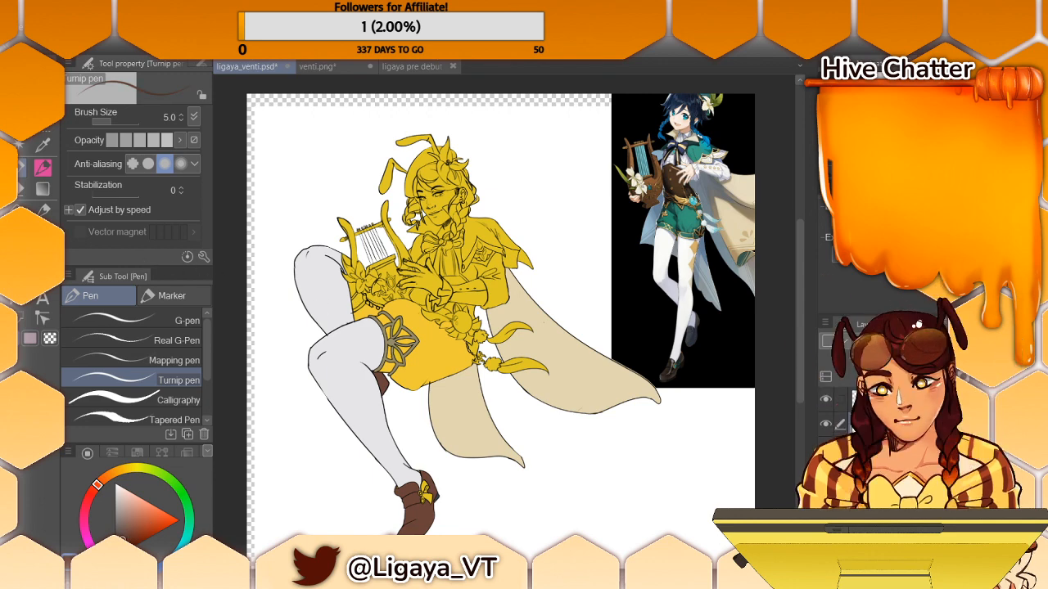
{"action": "left_click", "coordinate": [22, 190]}
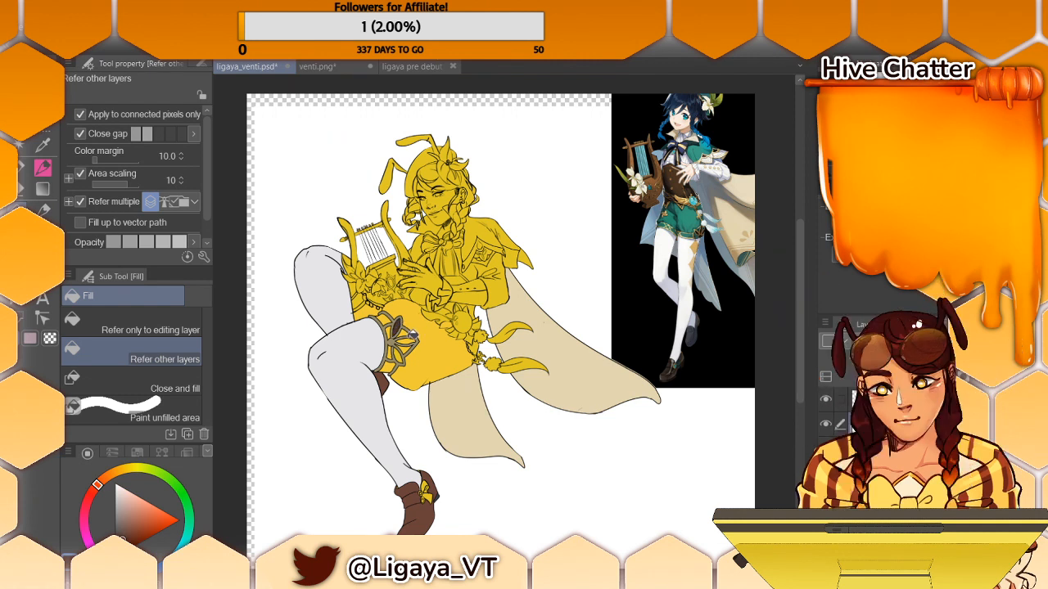
{"action": "left_click", "coordinate": [411, 344]}
{"action": "left_click", "coordinate": [401, 354]}
{"action": "left_click_drag", "start_coordinate": [803, 262], "coordinate": [800, 266]}
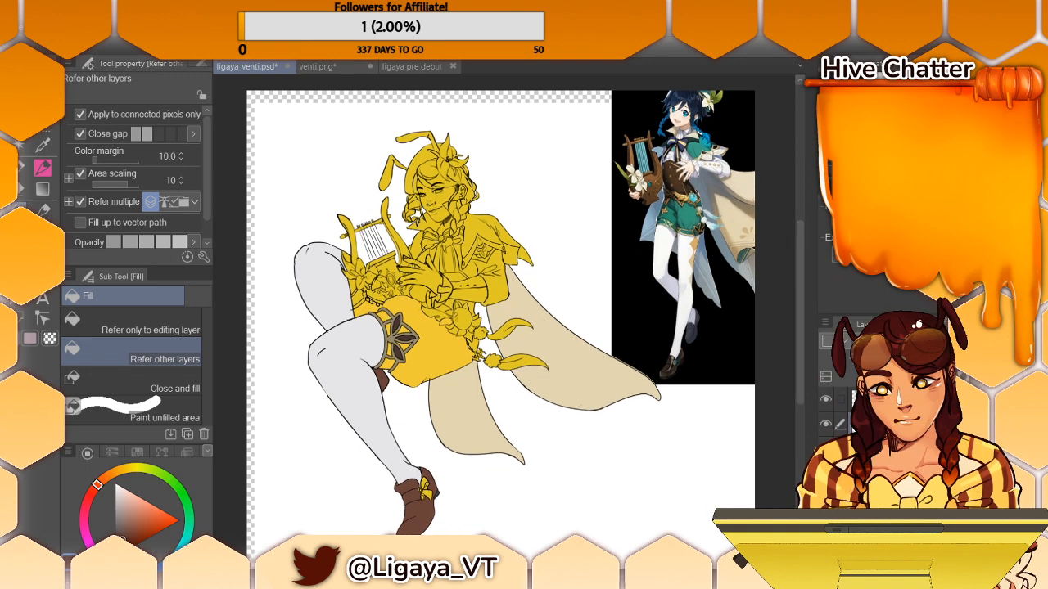
{"action": "key", "text": "i"}
{"action": "left_click", "coordinate": [398, 334]}
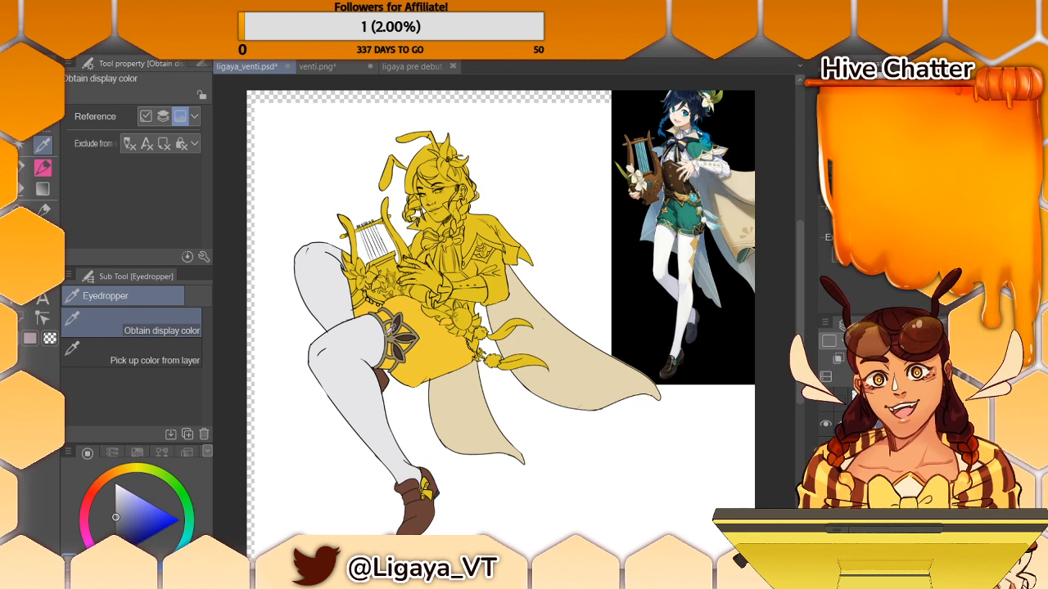
{"action": "key", "text": "p"}
{"action": "key", "text": "g"}
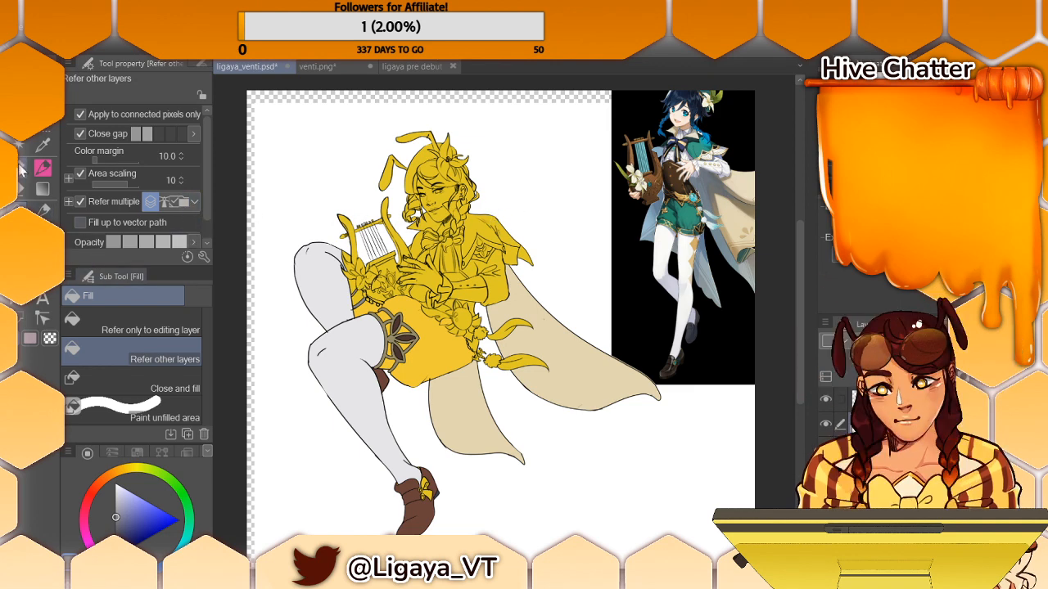
- Sample the shoe's brown and fill the sections of the figure's corset around the forearm and hand with it
{"action": "key", "text": "p"}
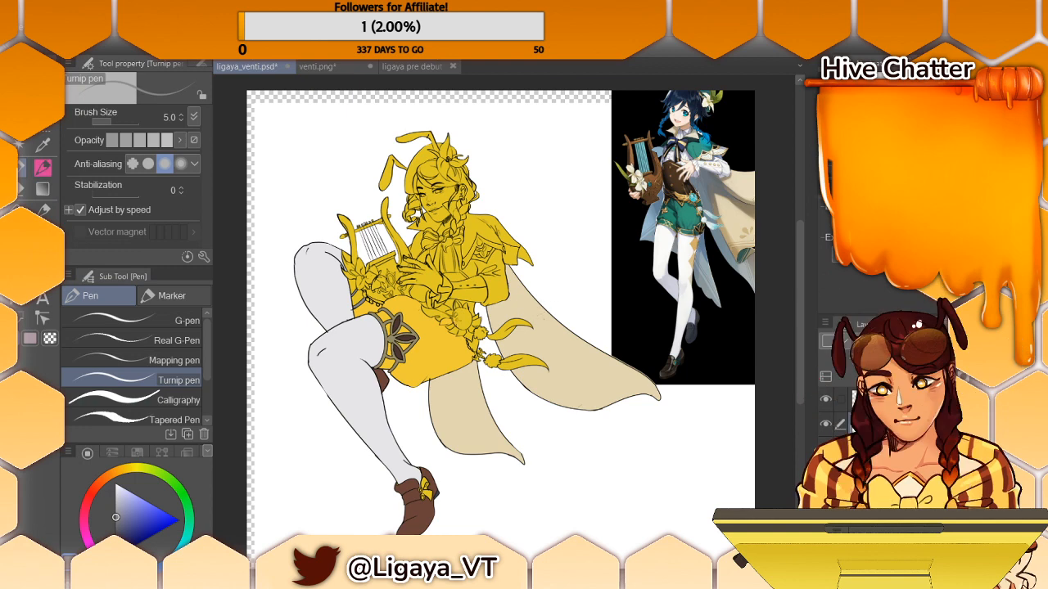
{"action": "key", "text": "i"}
{"action": "left_click", "coordinate": [424, 502]}
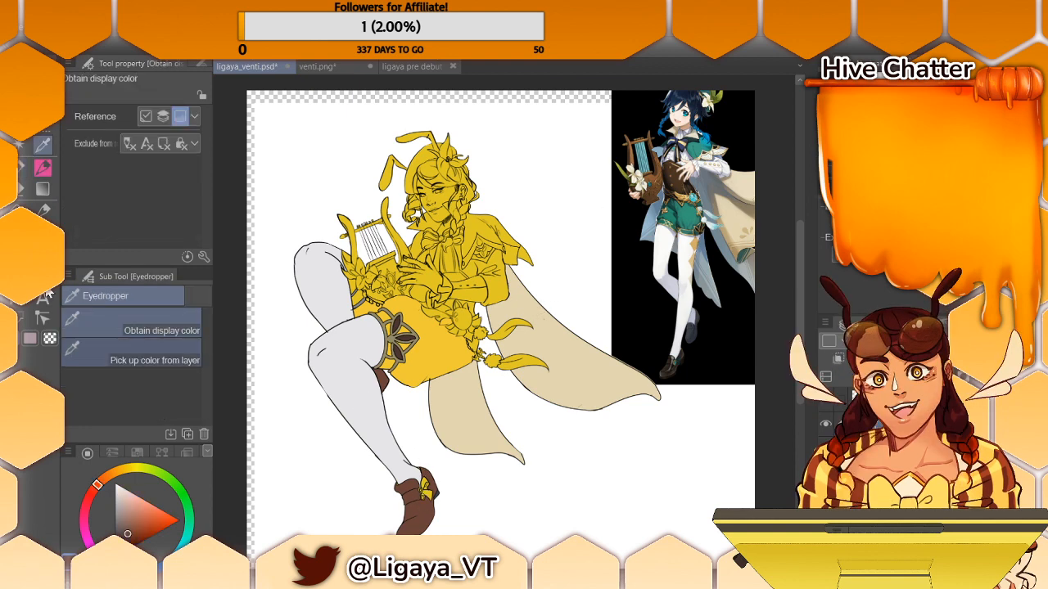
{"action": "left_click", "coordinate": [42, 170]}
{"action": "left_click", "coordinate": [43, 209]}
{"action": "left_click", "coordinate": [43, 236]}
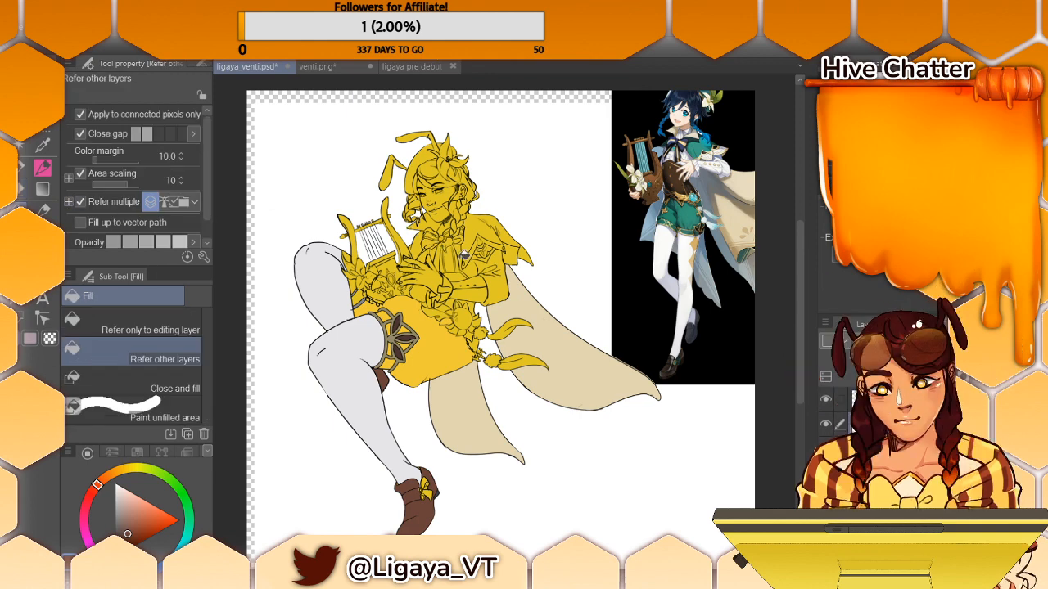
{"action": "left_click", "coordinate": [474, 277]}
{"action": "left_click", "coordinate": [469, 306]}
{"action": "left_click", "coordinate": [456, 302]}
{"action": "left_click", "coordinate": [421, 293]}
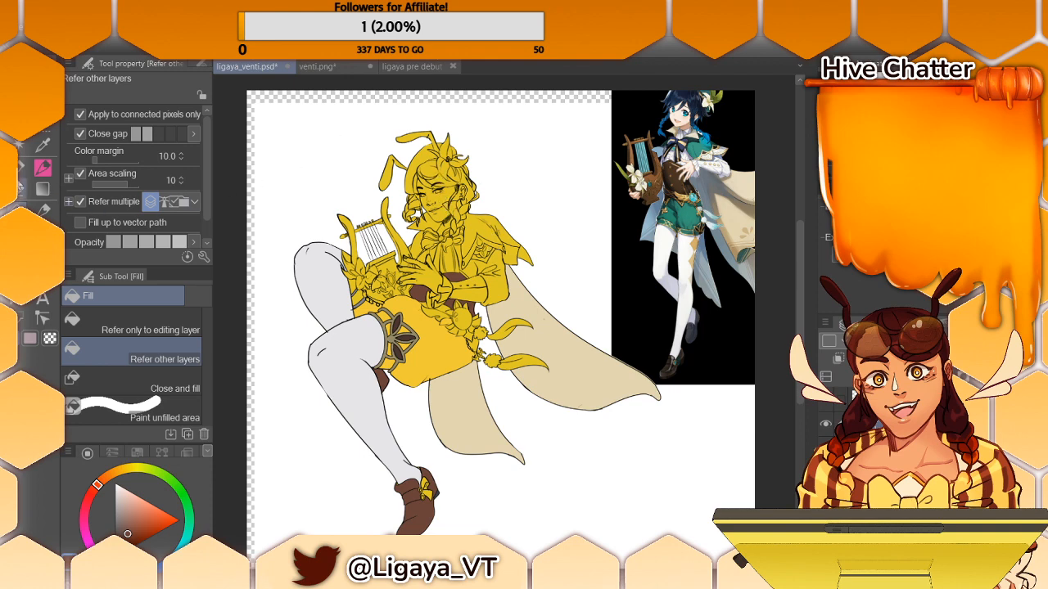
- Sample the cream of the hanging cape and fill the collar beside the figure's neck with it
{"action": "left_click", "coordinate": [26, 171]}
{"action": "left_click", "coordinate": [423, 343], "text": "alt"}
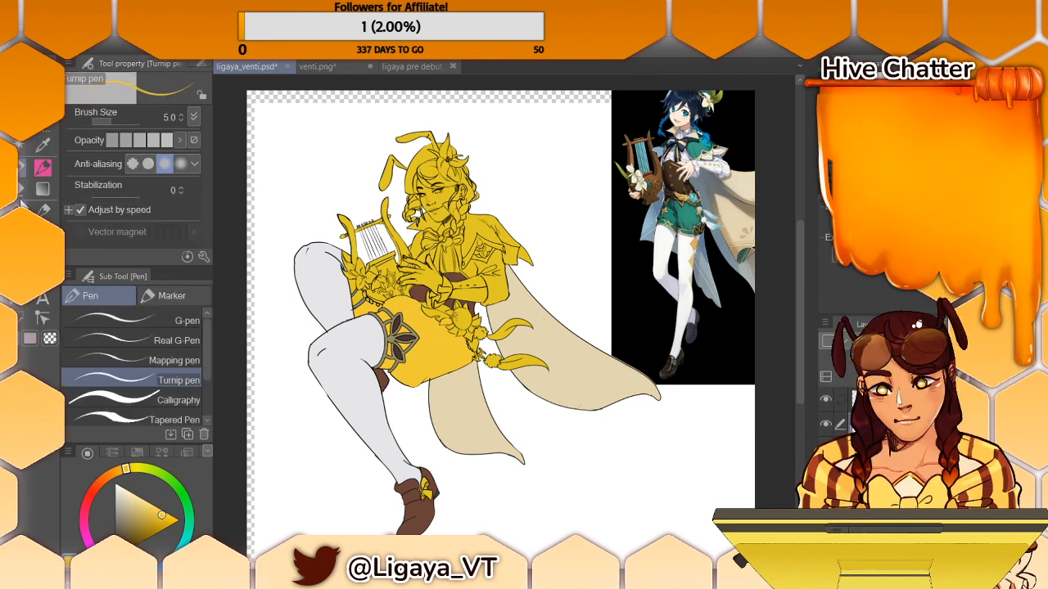
{"action": "key", "text": "g"}
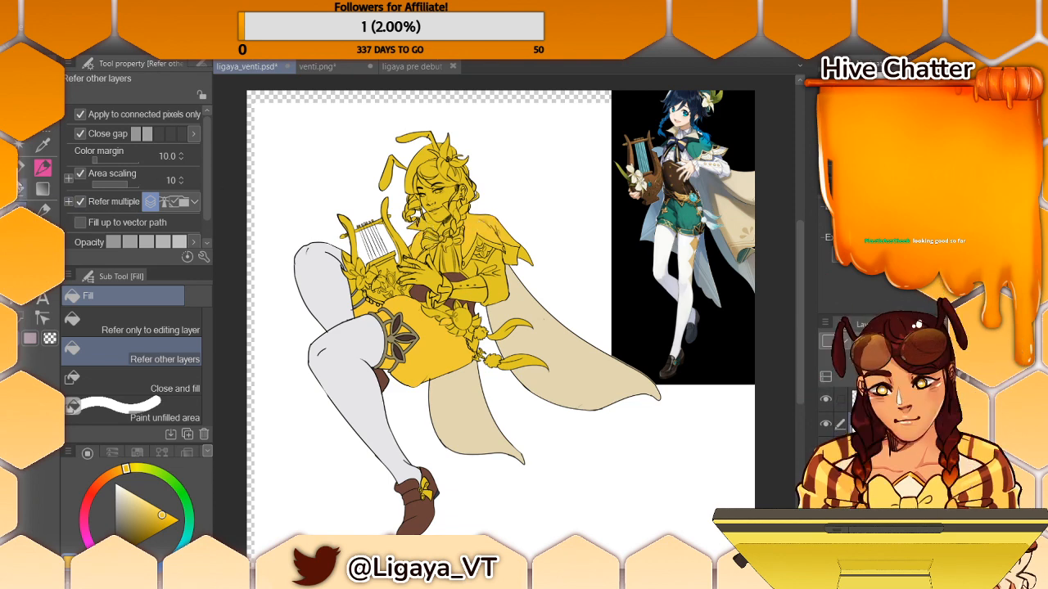
{"action": "key", "text": "i"}
{"action": "left_click", "coordinate": [532, 316]}
{"action": "key", "text": "p"}
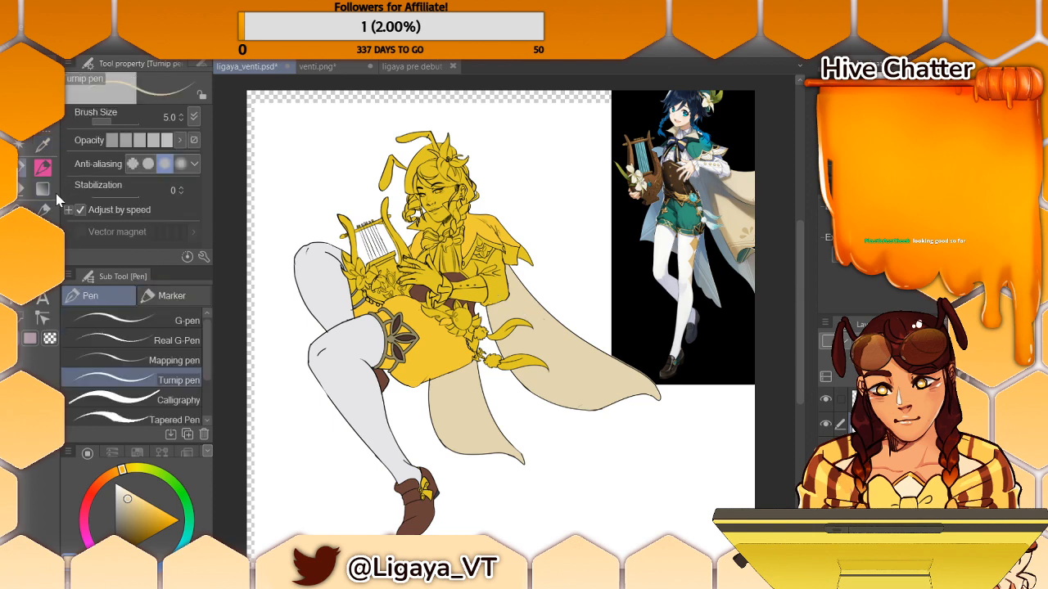
{"action": "key", "text": "g"}
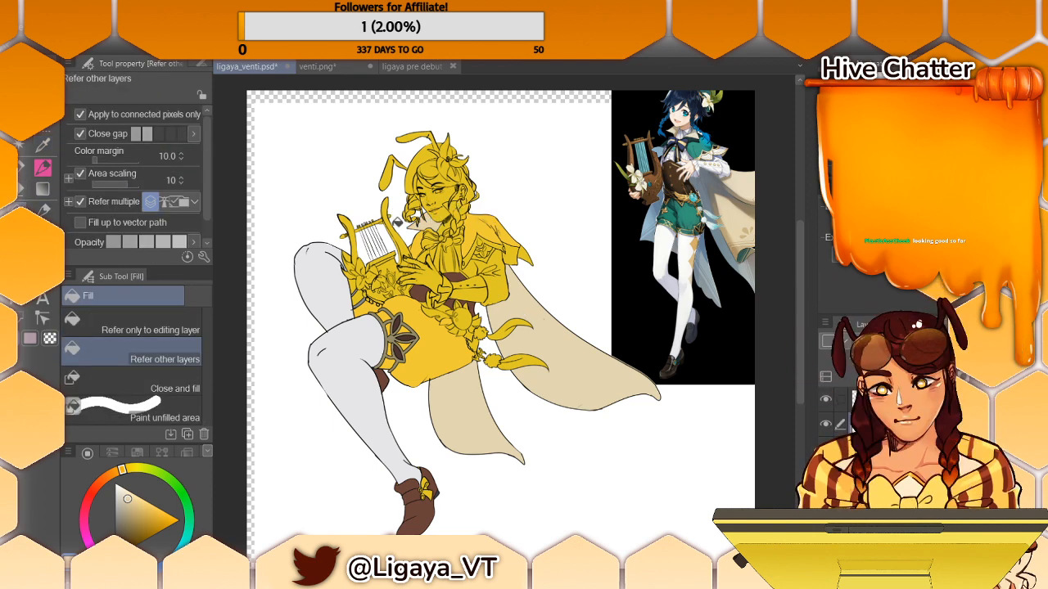
- Sample the cream from the collar and fill the lower trim of the figure's shoulder cape with it
{"action": "key", "text": "p"}
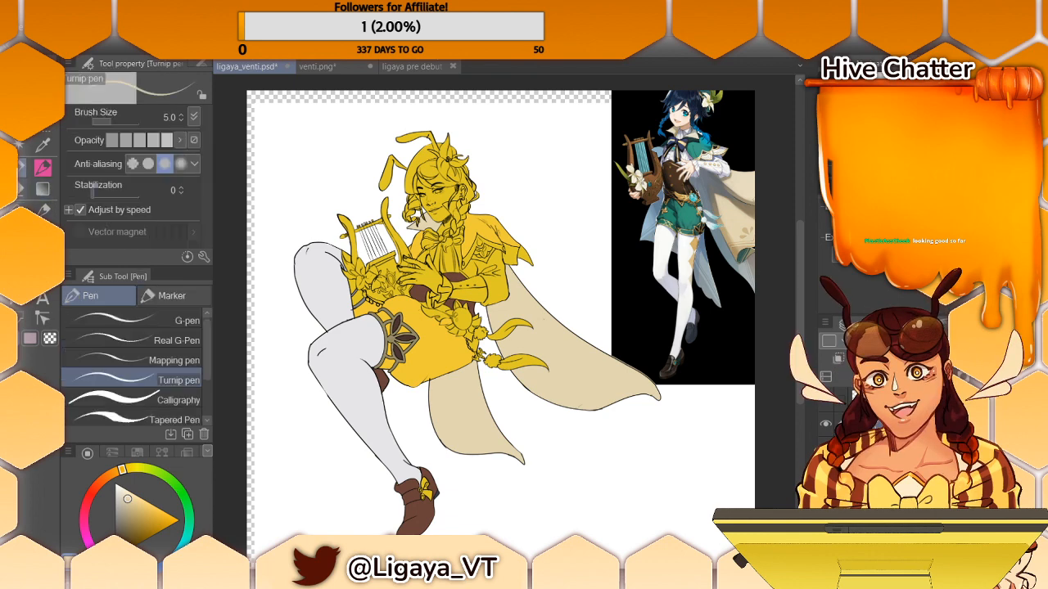
{"action": "key", "text": "i"}
{"action": "left_click", "coordinate": [476, 224]}
{"action": "key", "text": "p"}
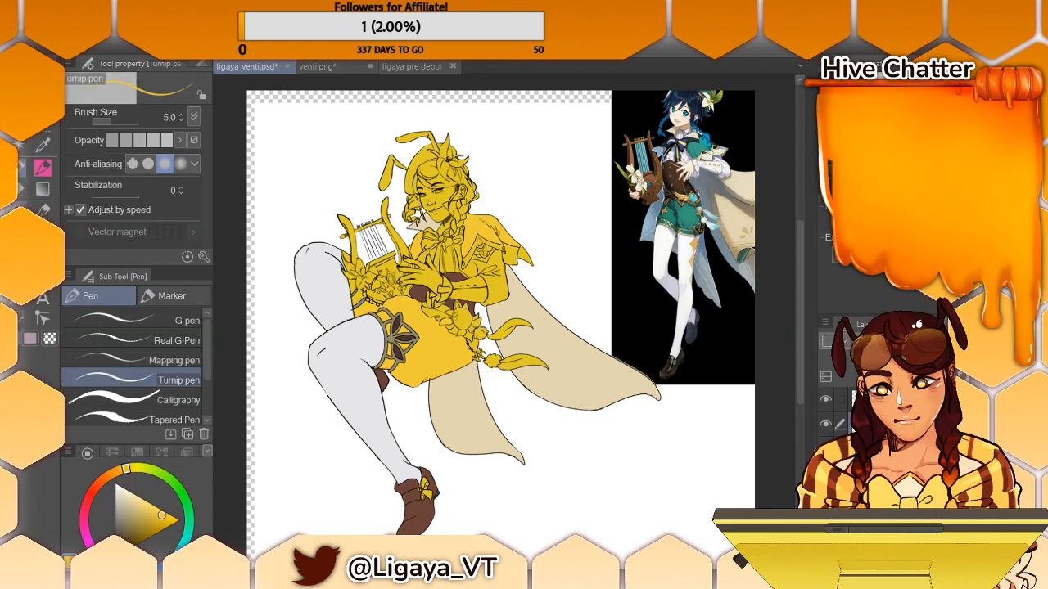
{"action": "key", "text": "g"}
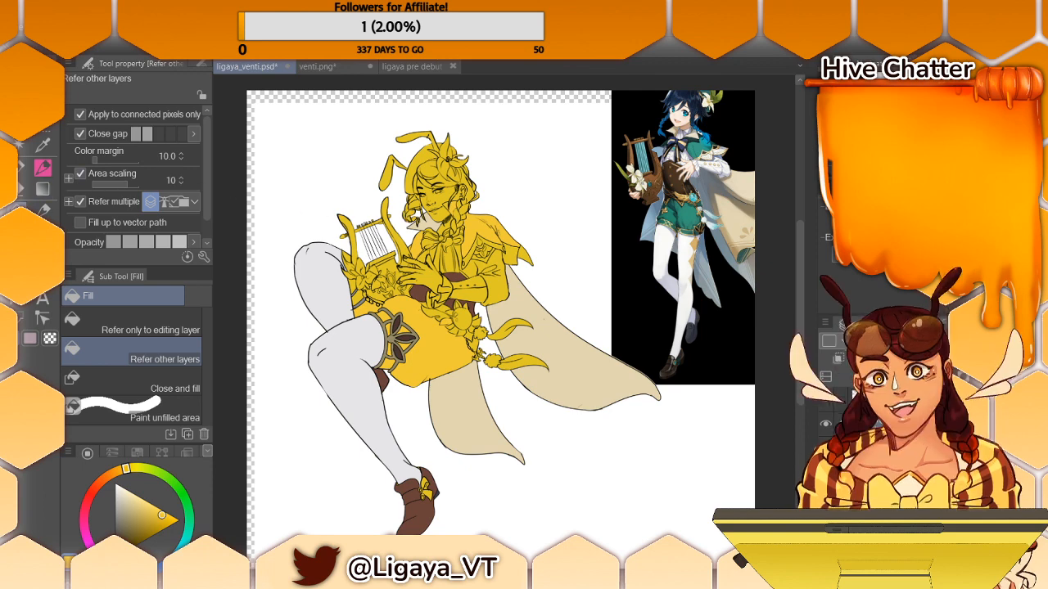
{"action": "key", "text": "p"}
{"action": "key", "text": "i"}
{"action": "left_click", "coordinate": [426, 219]}
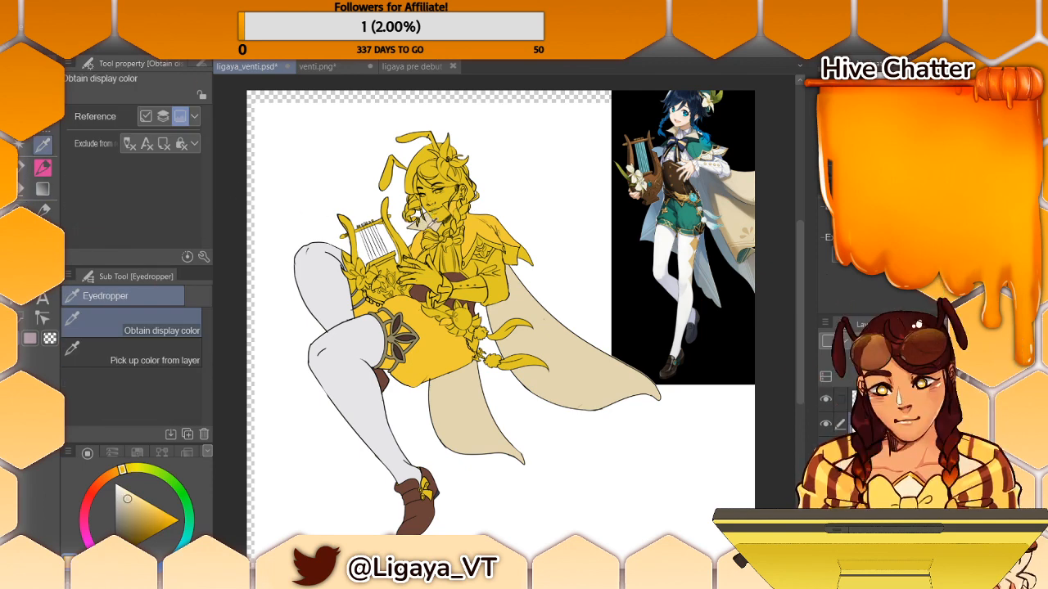
{"action": "key", "text": "p"}
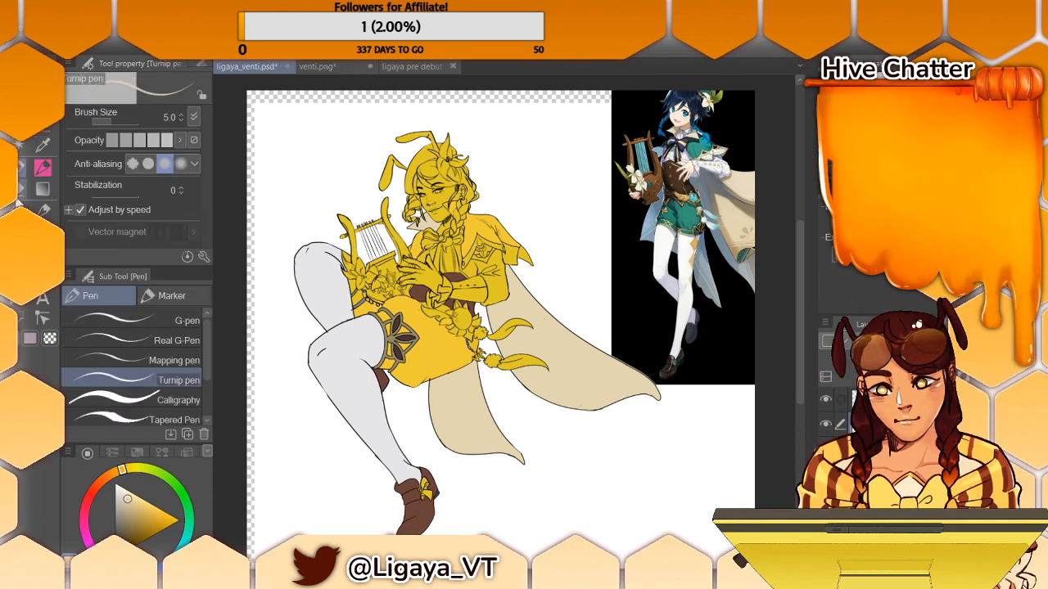
{"action": "key", "text": "g"}
{"action": "left_click", "coordinate": [478, 251]}
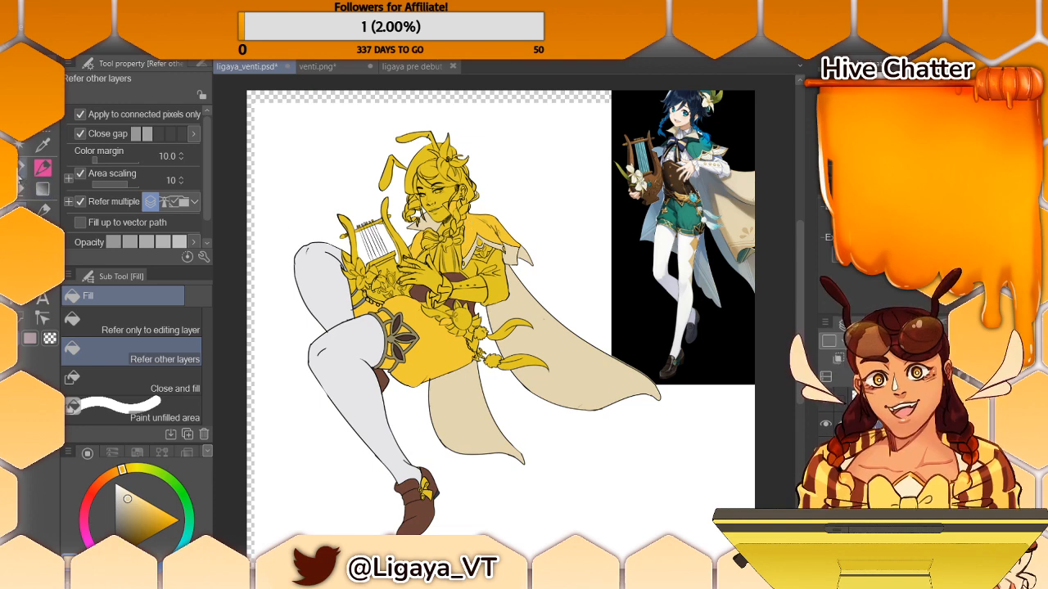
- Sample a dark brown and fill the figure's chest bow and its hanging ribbons with it
{"action": "key", "text": "p"}
{"action": "key", "text": "i"}
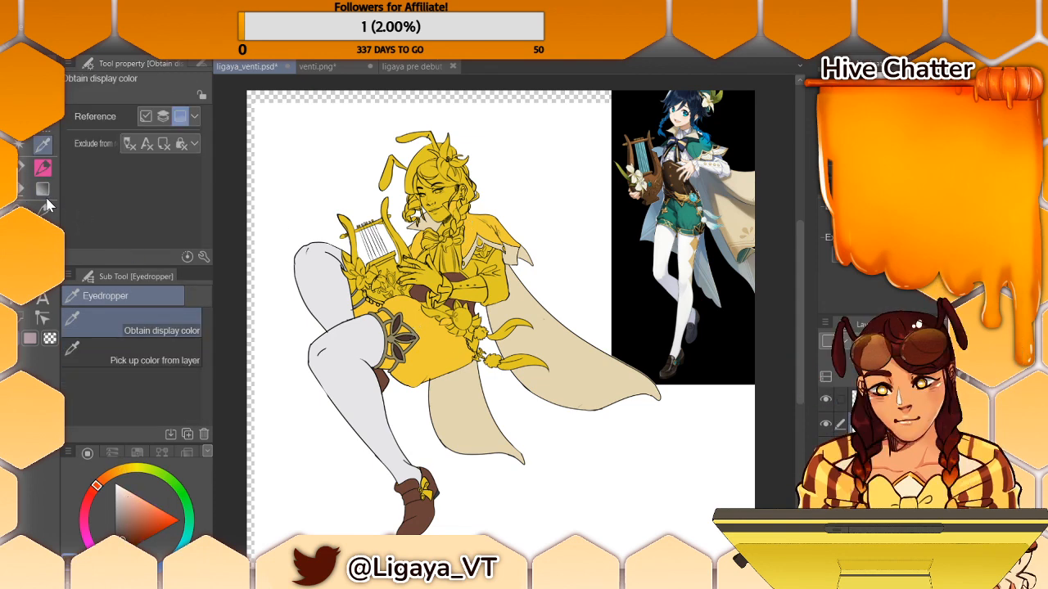
{"action": "key", "text": "p"}
{"action": "key", "text": "g"}
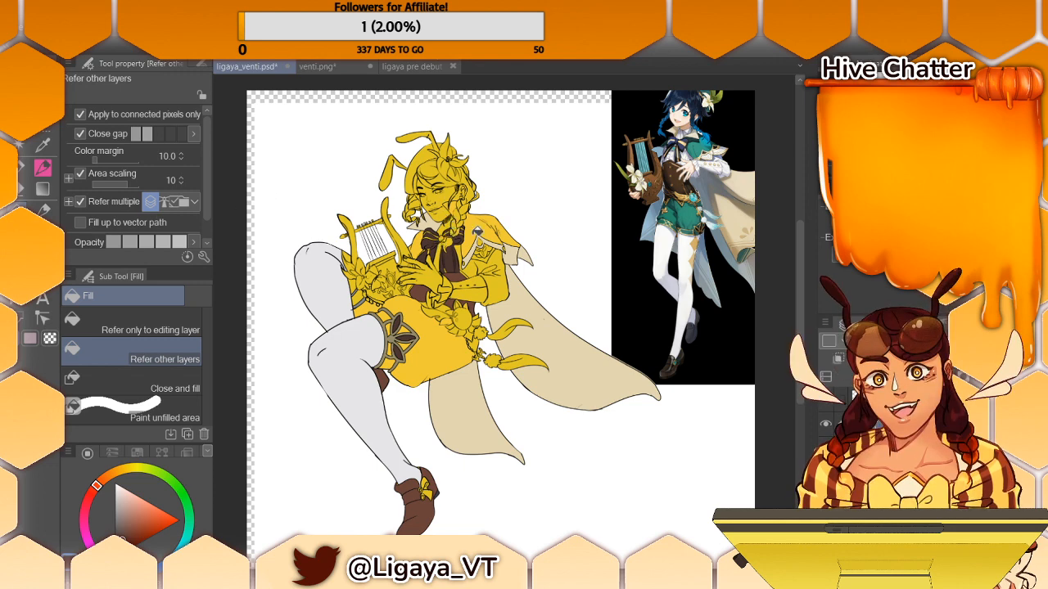
{"action": "left_click", "coordinate": [413, 71]}
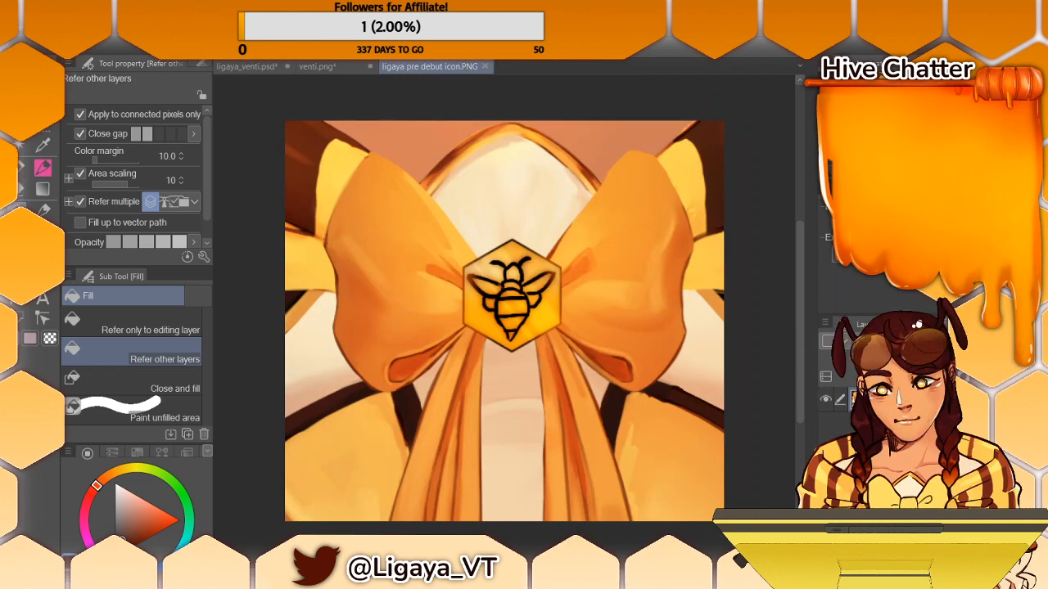
{"action": "key", "text": "i"}
{"action": "left_click", "coordinate": [479, 278]}
{"action": "key", "text": "g"}
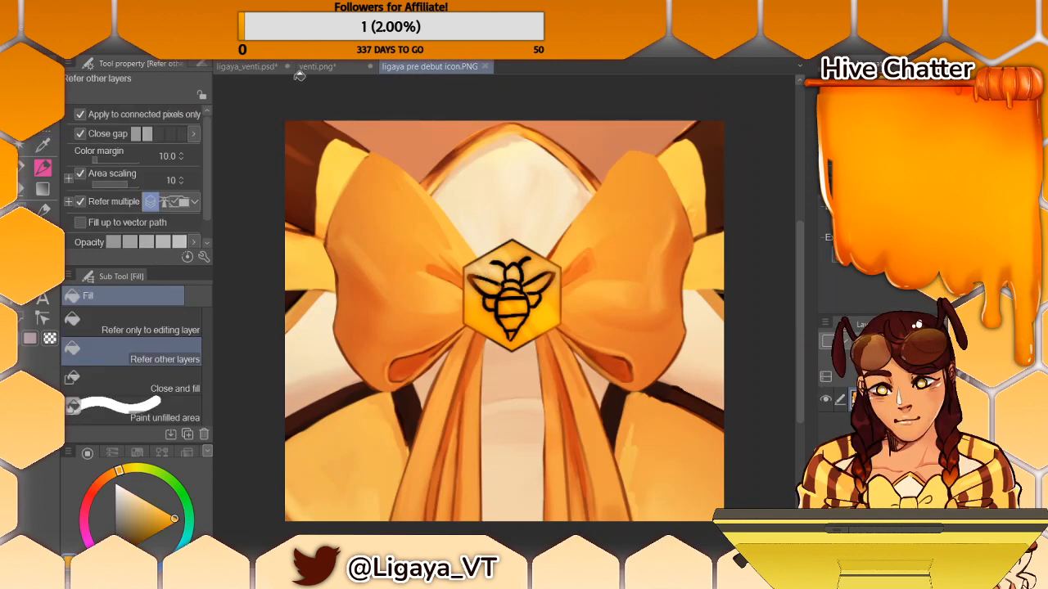
{"action": "left_click", "coordinate": [245, 66]}
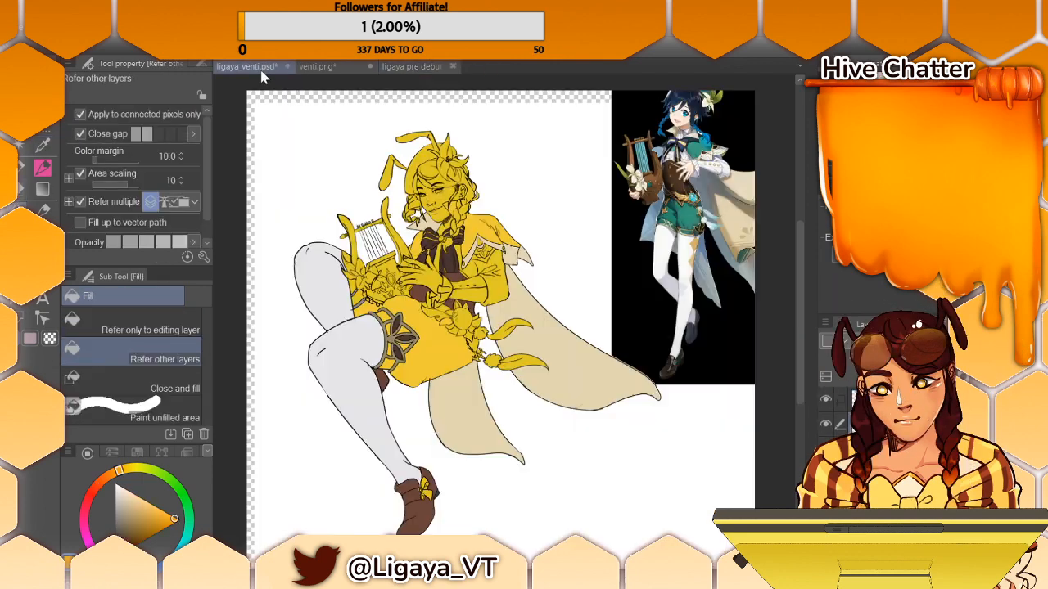
{"action": "left_click", "coordinate": [402, 71]}
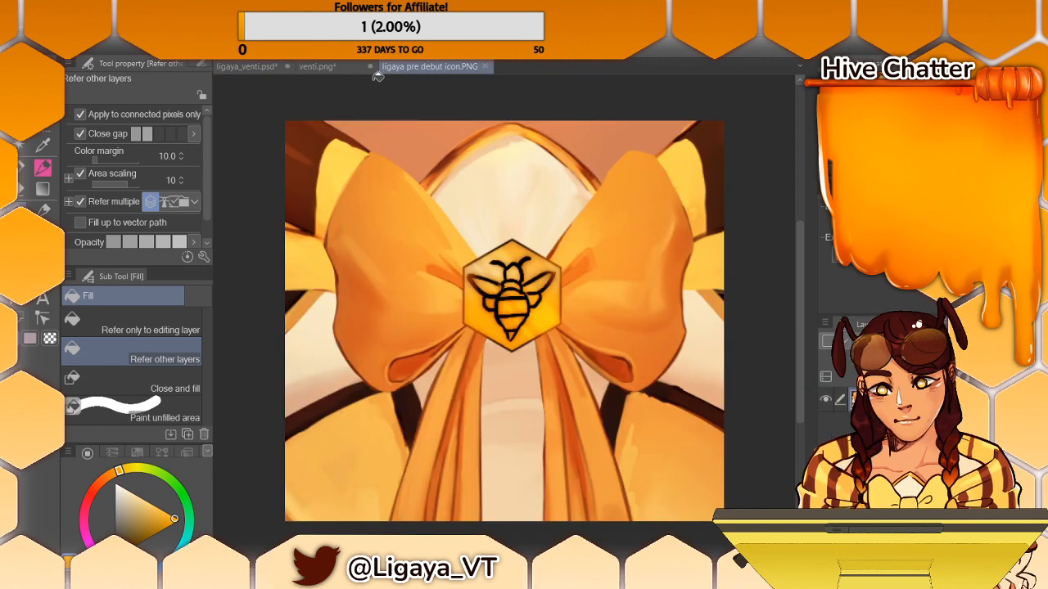
{"action": "left_click", "coordinate": [270, 69]}
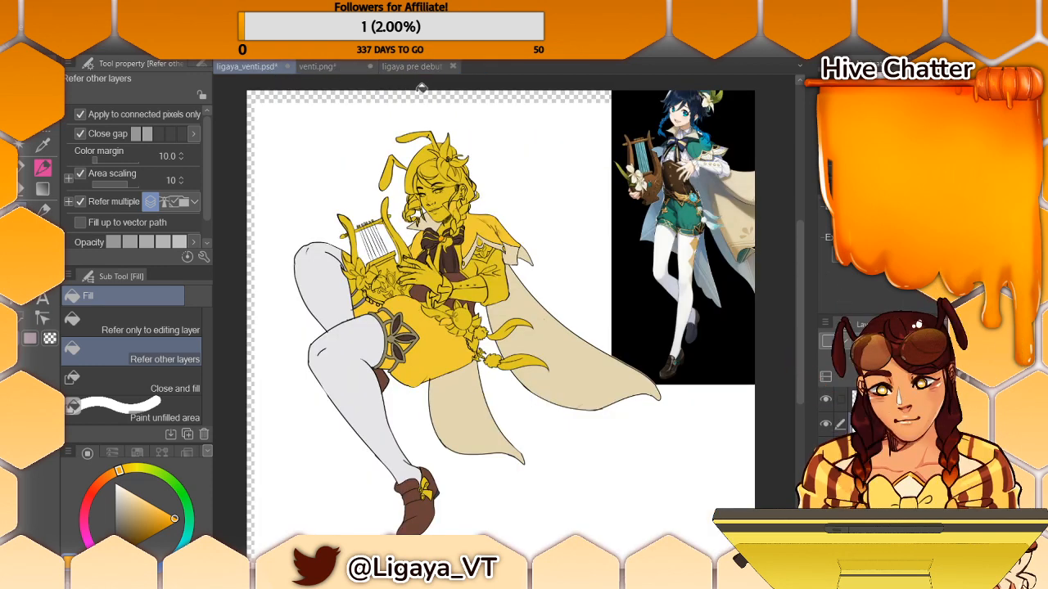
- Sample the skin tone from the icon image, shift its hue towards yellow and fill the figure's face and hands in ligaya_venti.psd
{"action": "left_click", "coordinate": [413, 68]}
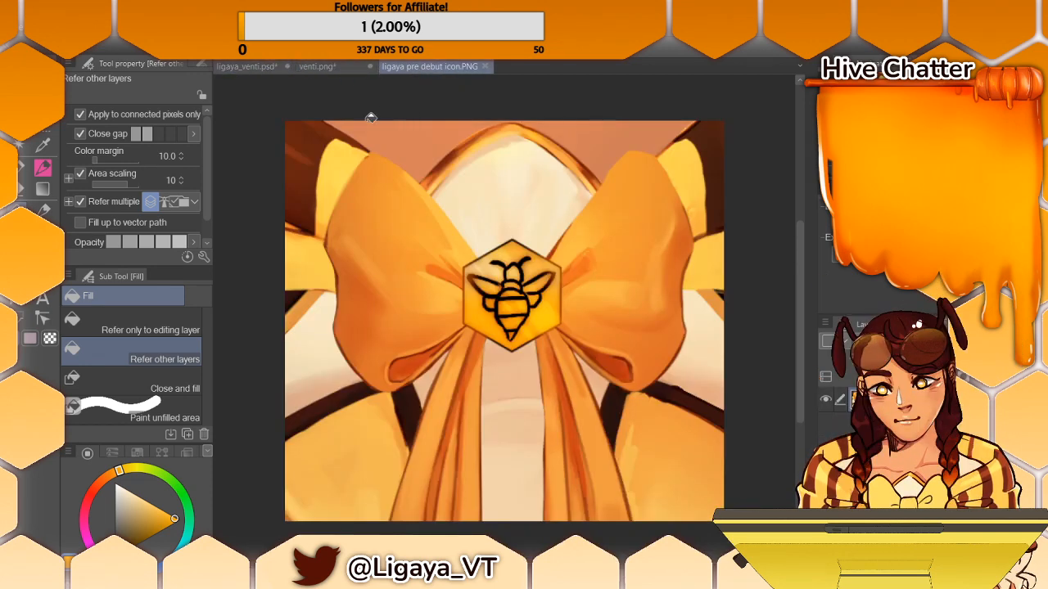
{"action": "left_click", "coordinate": [44, 167]}
{"action": "left_click", "coordinate": [404, 130], "text": "alt"}
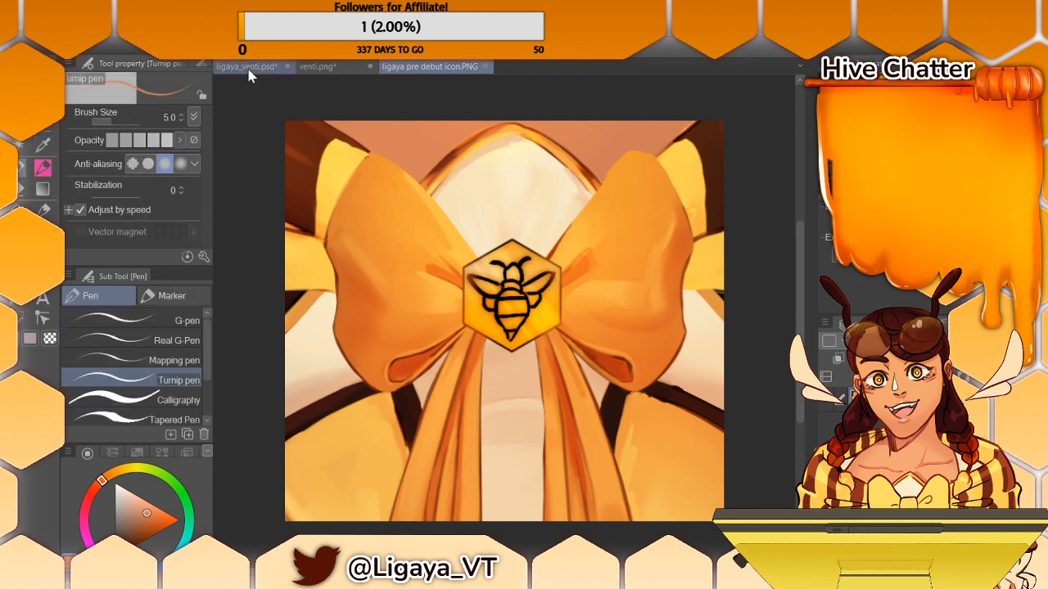
{"action": "left_click", "coordinate": [251, 71]}
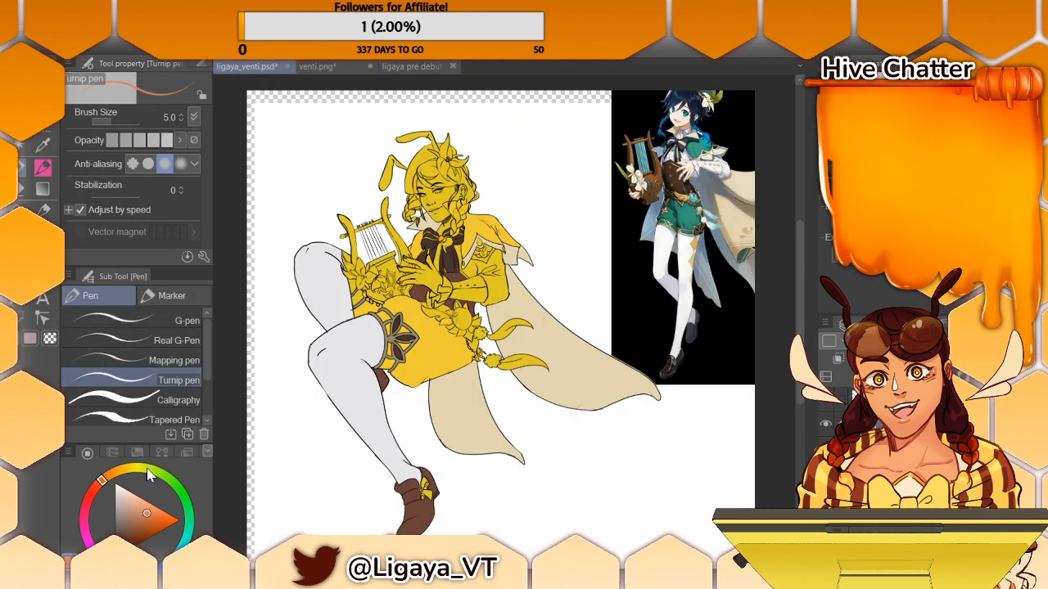
{"action": "left_click", "coordinate": [114, 476]}
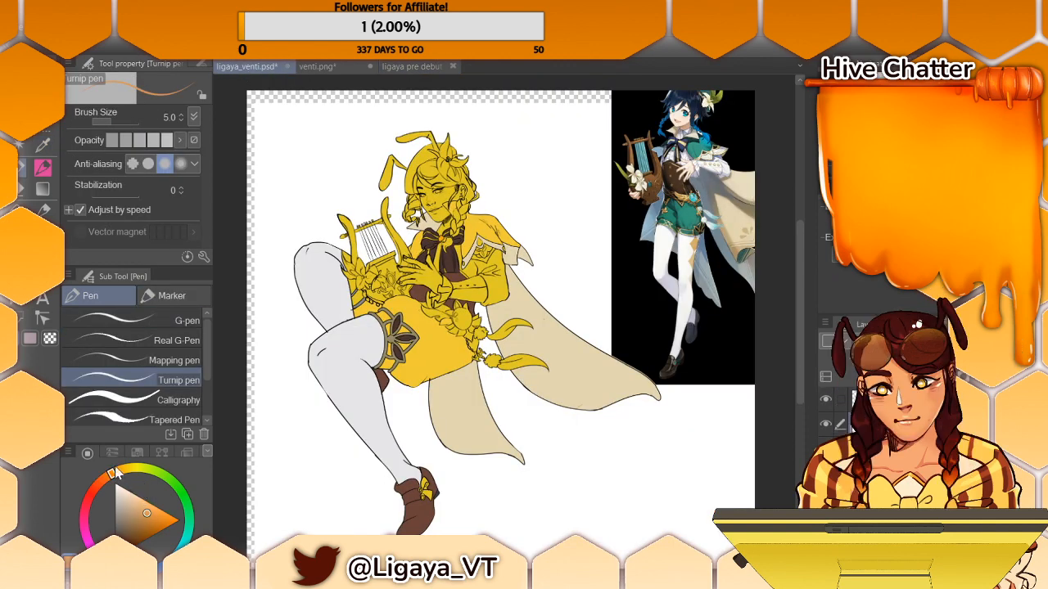
{"action": "key", "text": "g"}
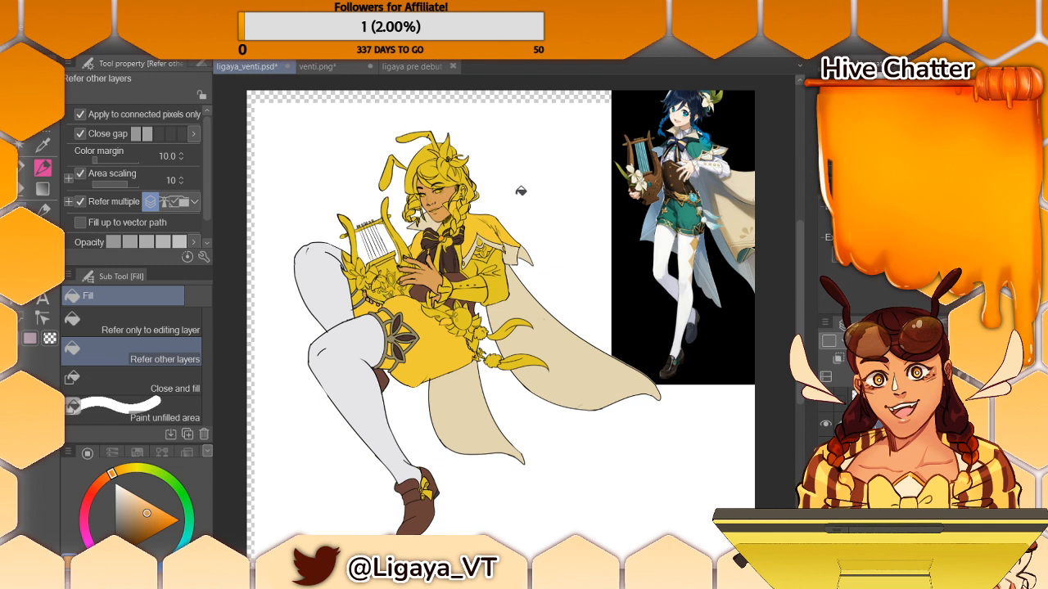
- Fill the figure's fringe and the main sections of hair around the face with a very dark brown
{"action": "left_click", "coordinate": [23, 168]}
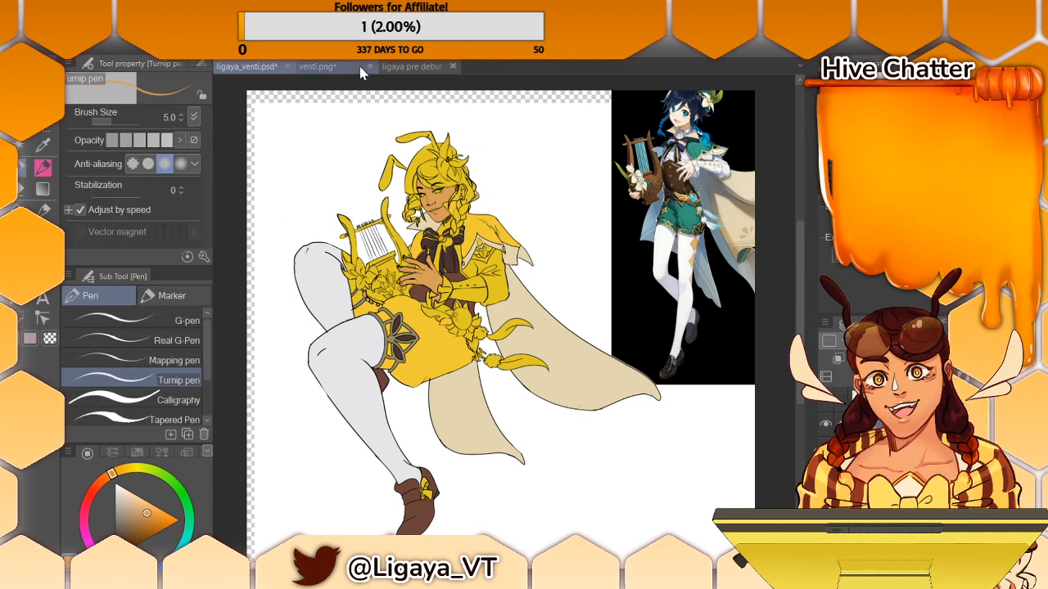
{"action": "key", "text": "i"}
{"action": "left_click", "coordinate": [441, 254]}
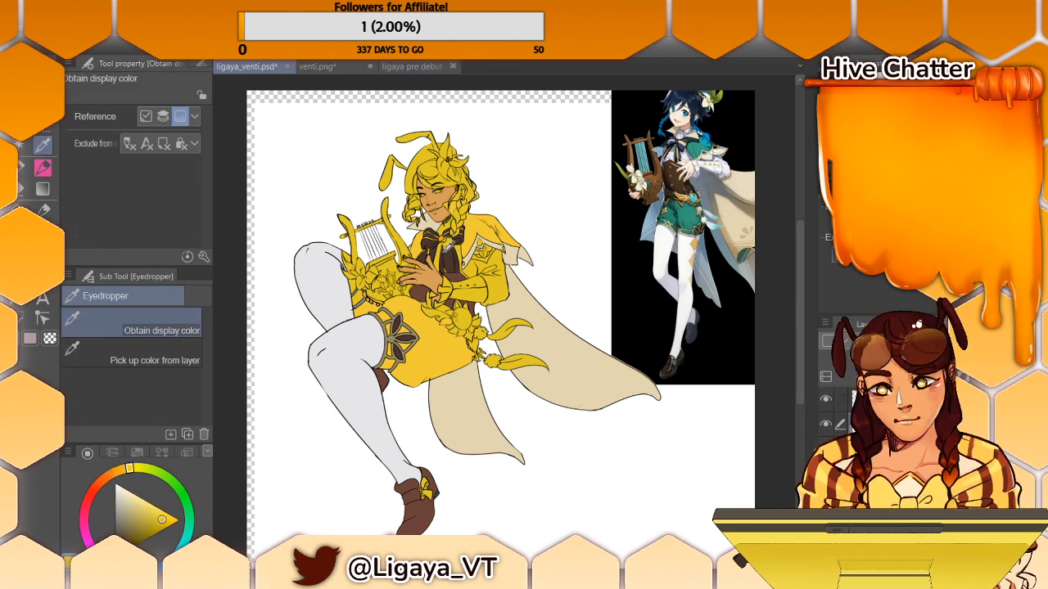
{"action": "key", "text": "p"}
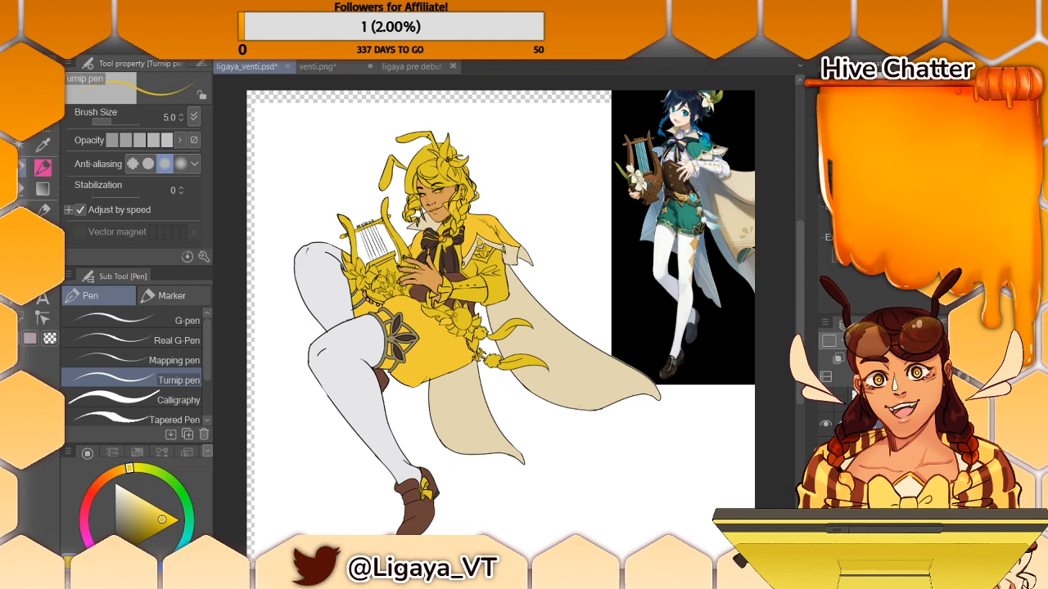
{"action": "key", "text": "g"}
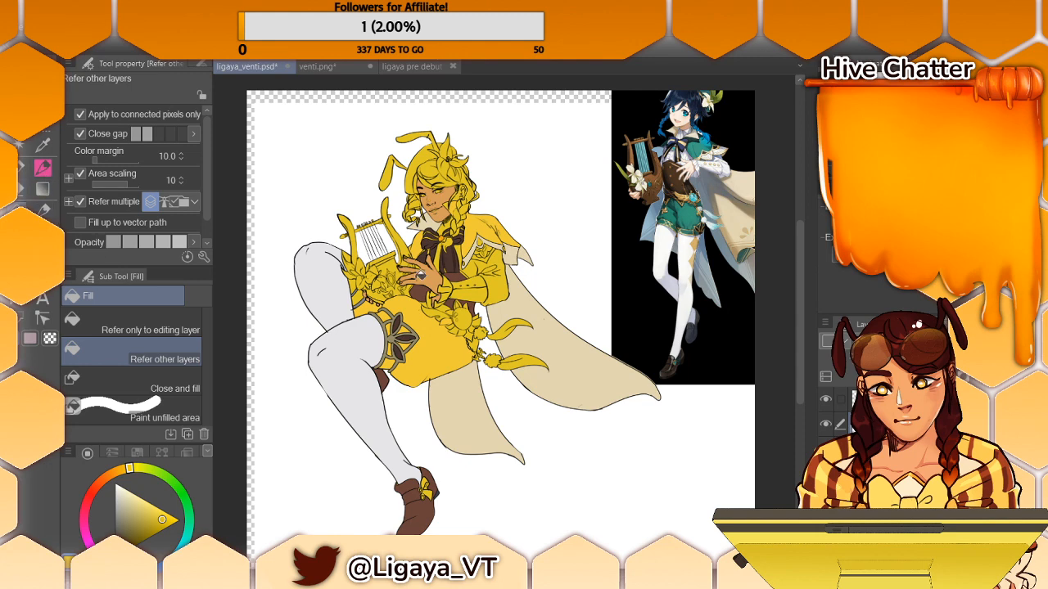
{"action": "left_click", "coordinate": [455, 255], "text": "alt"}
{"action": "left_click", "coordinate": [442, 171]}
{"action": "left_click", "coordinate": [447, 175]}
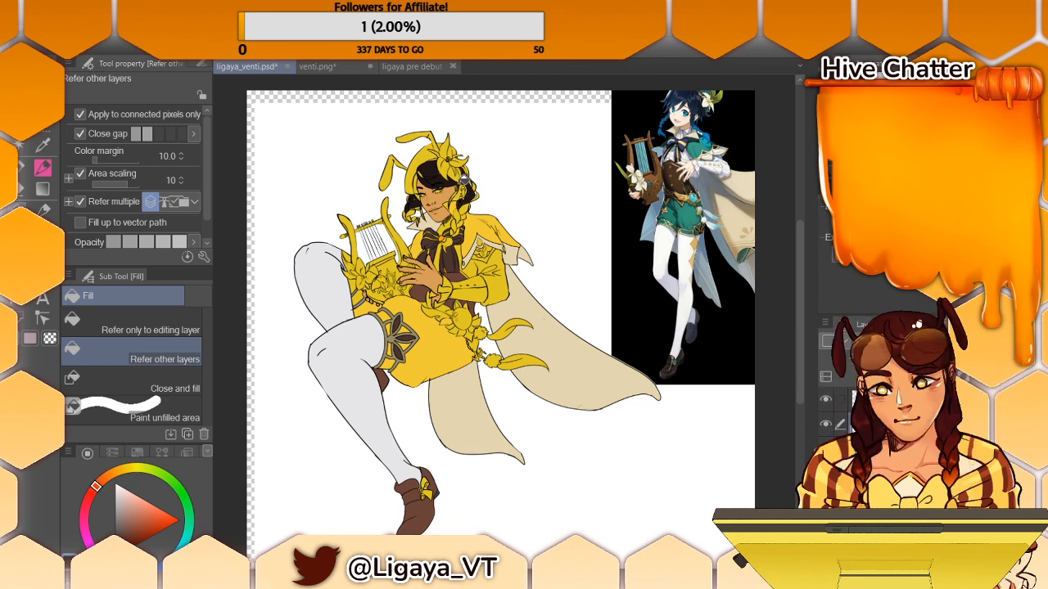
{"action": "scroll", "coordinate": [484, 330], "scroll_direction": "up", "scroll_amount": 5}
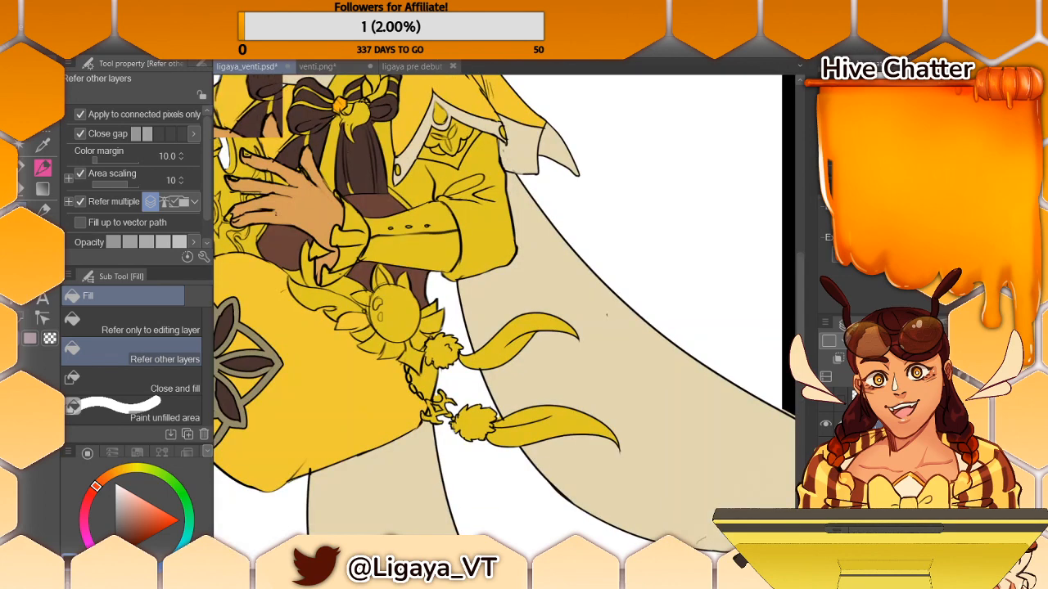
{"action": "scroll", "coordinate": [488, 319], "scroll_direction": "down", "scroll_amount": 1}
{"action": "left_click_drag", "start_coordinate": [802, 285], "coordinate": [802, 224]}
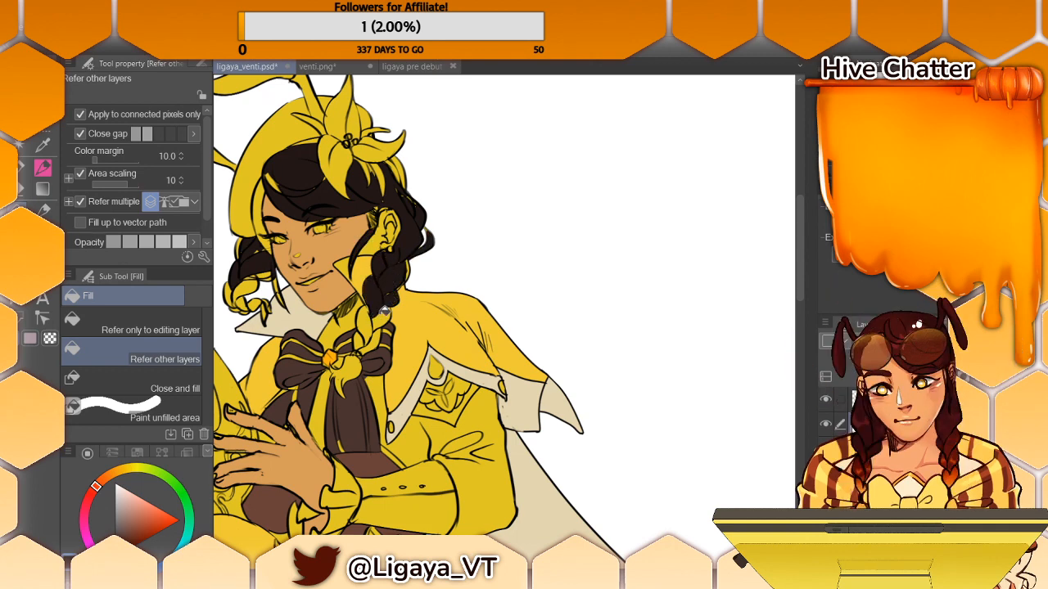
{"action": "left_click", "coordinate": [22, 173]}
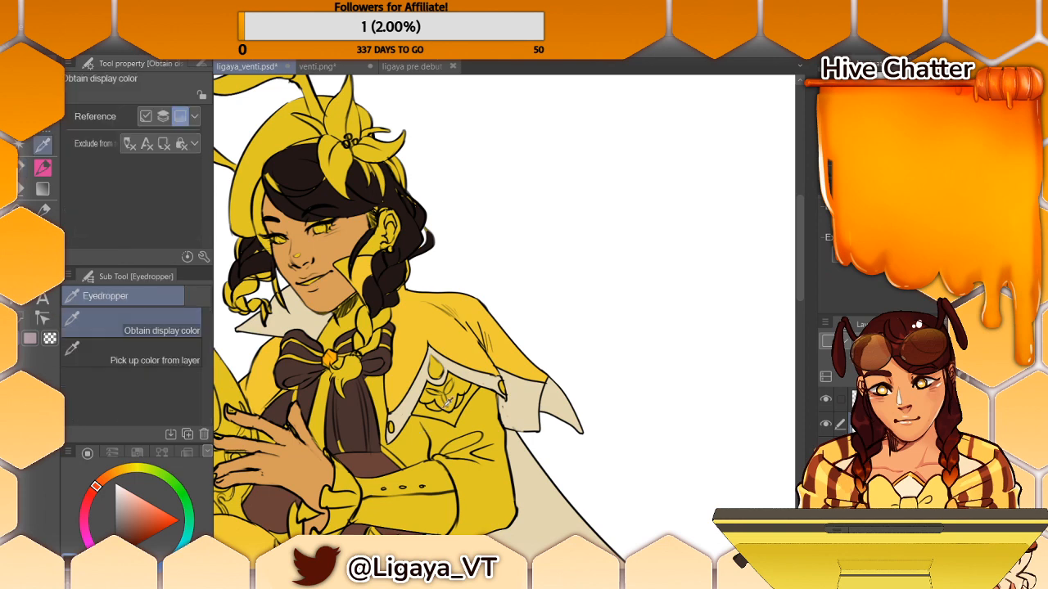
{"action": "left_click", "coordinate": [406, 345], "text": "alt"}
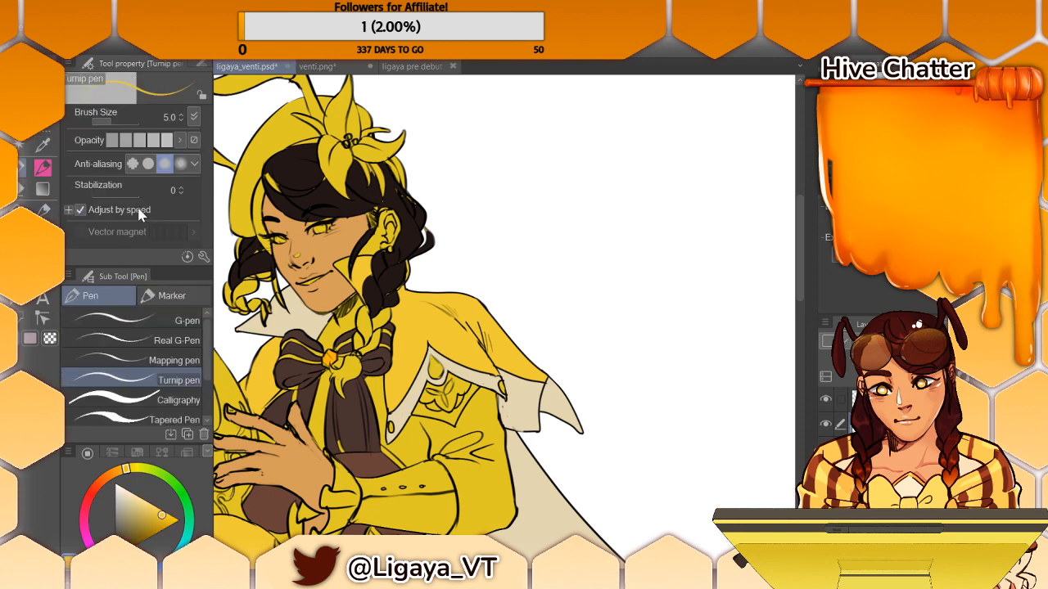
{"action": "left_click", "coordinate": [45, 210]}
{"action": "left_click", "coordinate": [22, 190]}
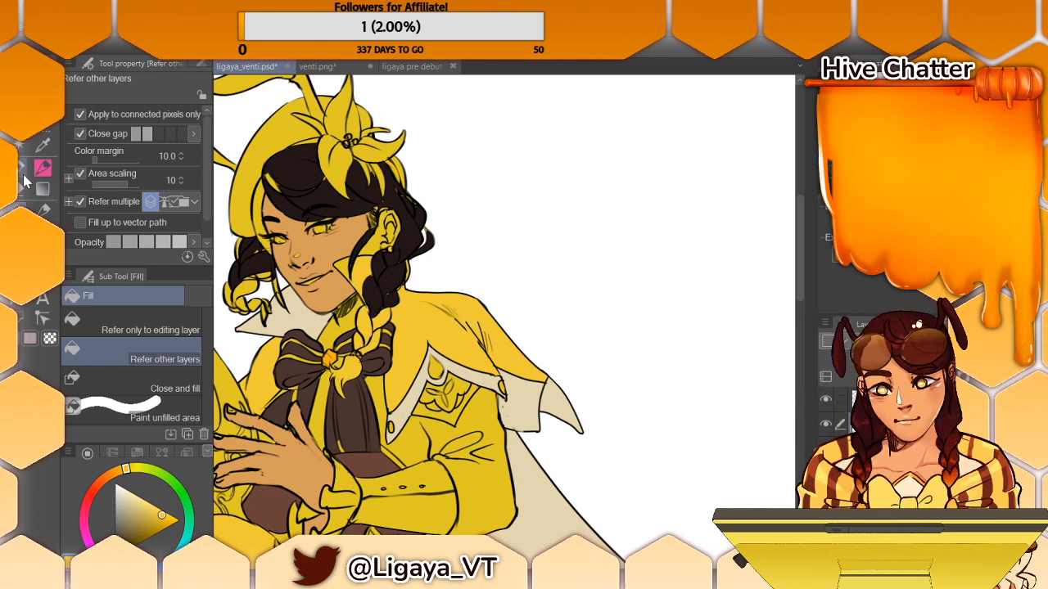
- Sample the very dark brown again and close the leftover yellow gap along the outer edge of the figure's fringe with it
{"action": "key", "text": "i"}
{"action": "left_click", "coordinate": [363, 395]}
{"action": "key", "text": "p"}
{"action": "key", "text": "g"}
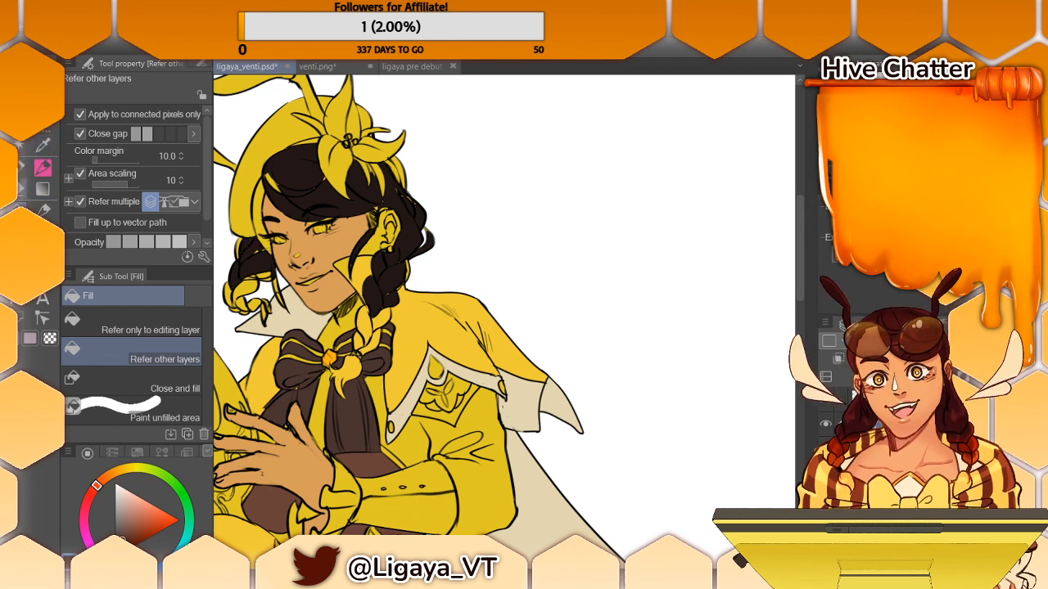
{"action": "key", "text": "p"}
{"action": "left_click", "coordinate": [255, 250], "text": "alt"}
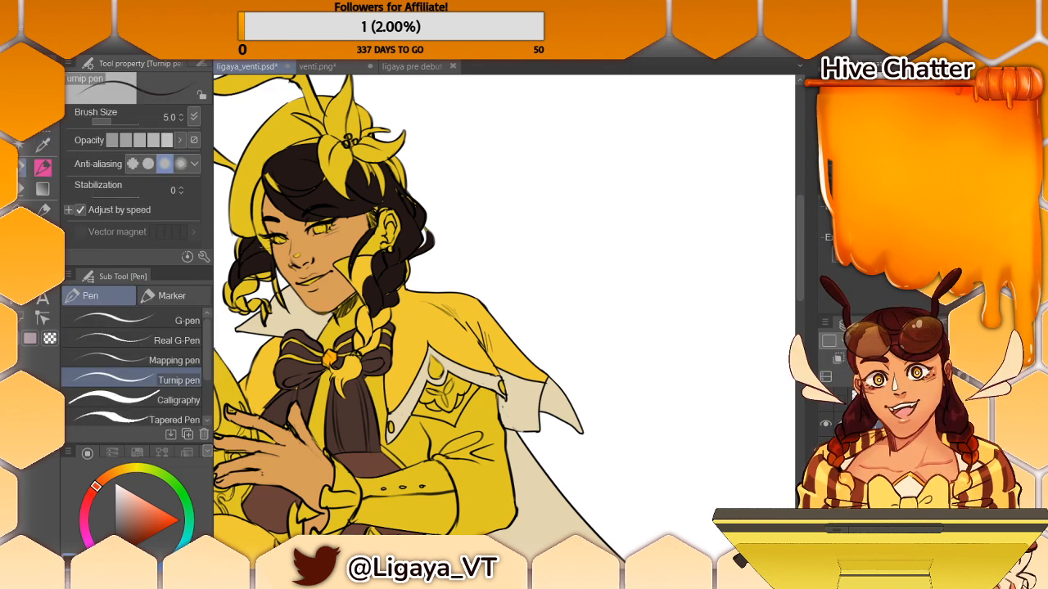
{"action": "key", "text": "g"}
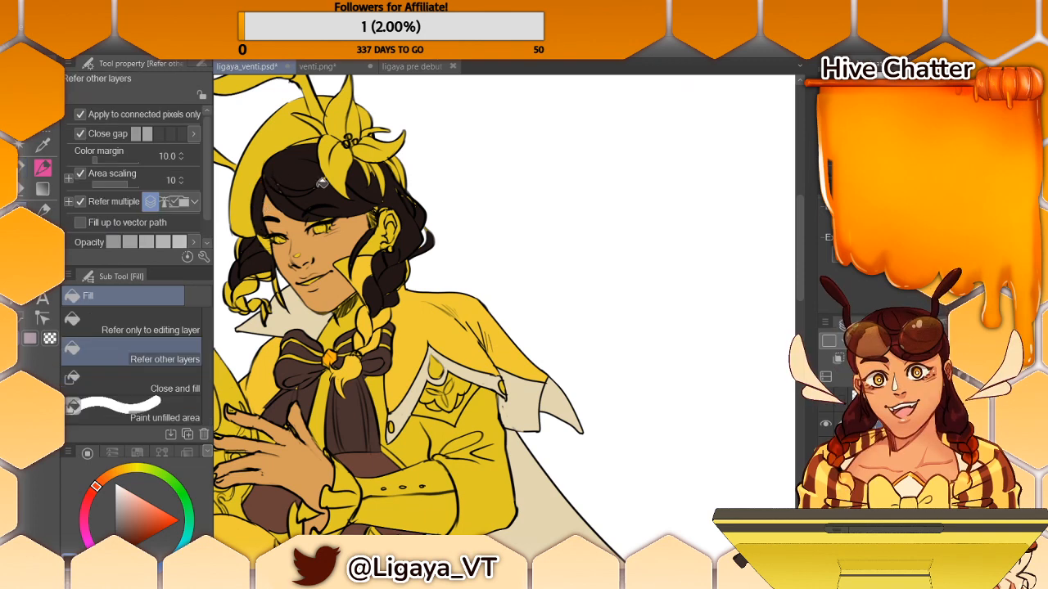
{"action": "key", "text": "p"}
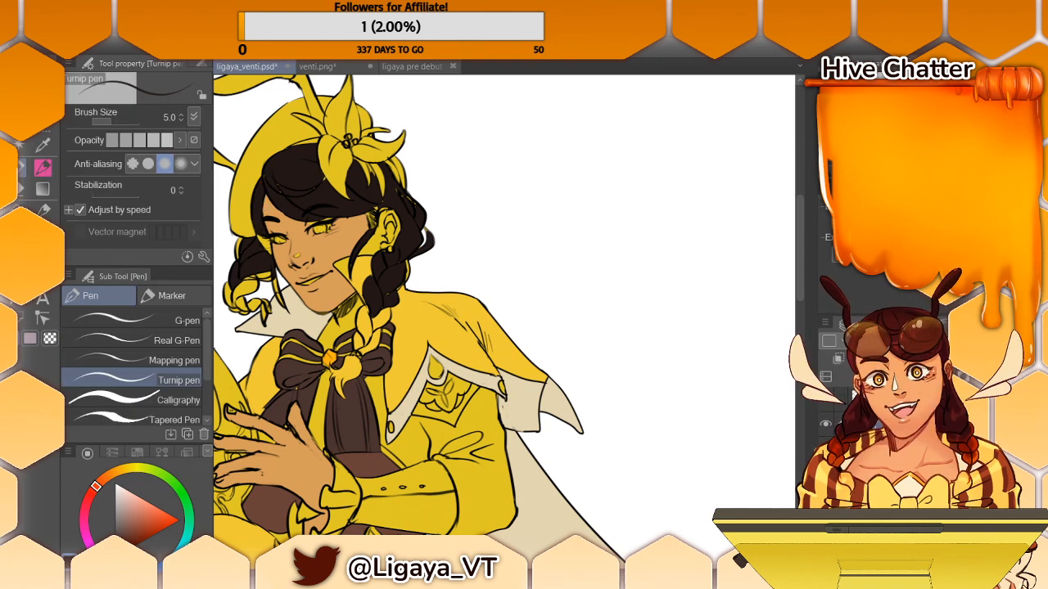
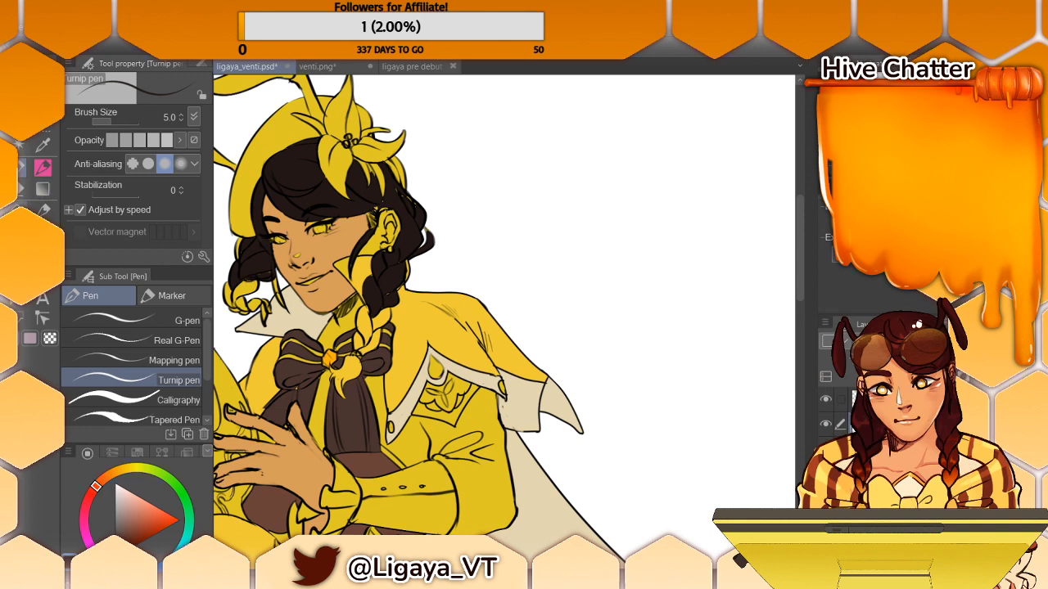
- Sample the face's skin tone and fill the figure's ear with it
{"action": "left_click", "coordinate": [18, 190]}
{"action": "left_click", "coordinate": [357, 237], "text": "alt"}
{"action": "left_click", "coordinate": [383, 235]}
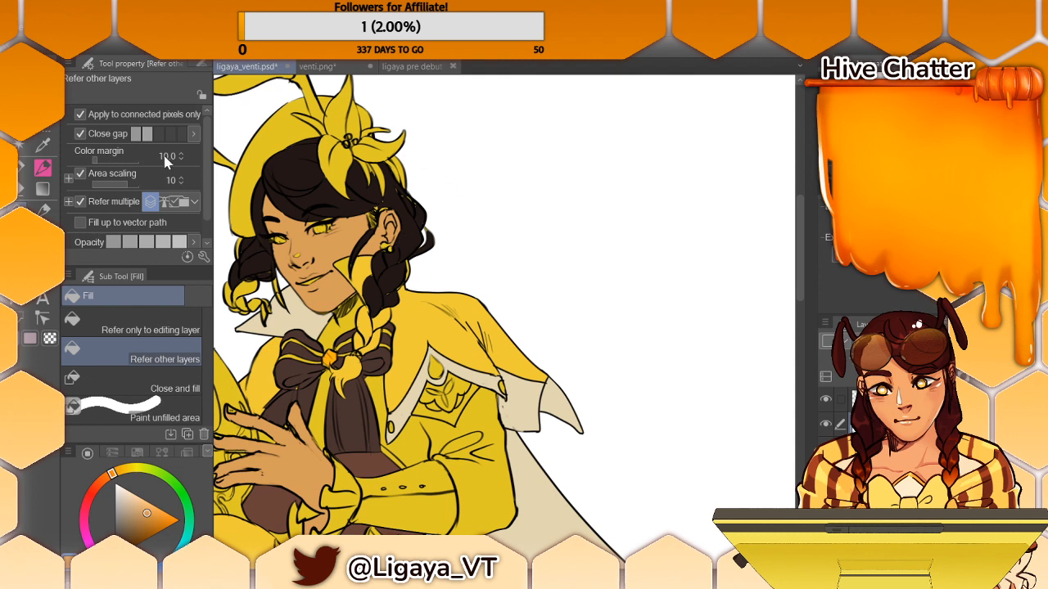
{"action": "left_click", "coordinate": [22, 167]}
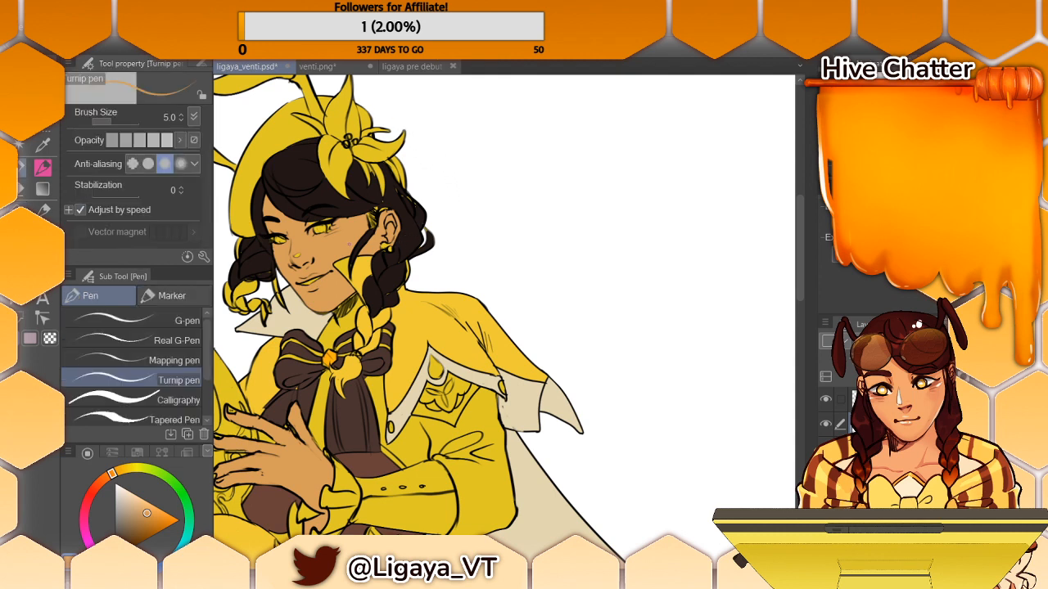
{"action": "left_click", "coordinate": [350, 243], "text": "alt"}
{"action": "left_click", "coordinate": [23, 207]}
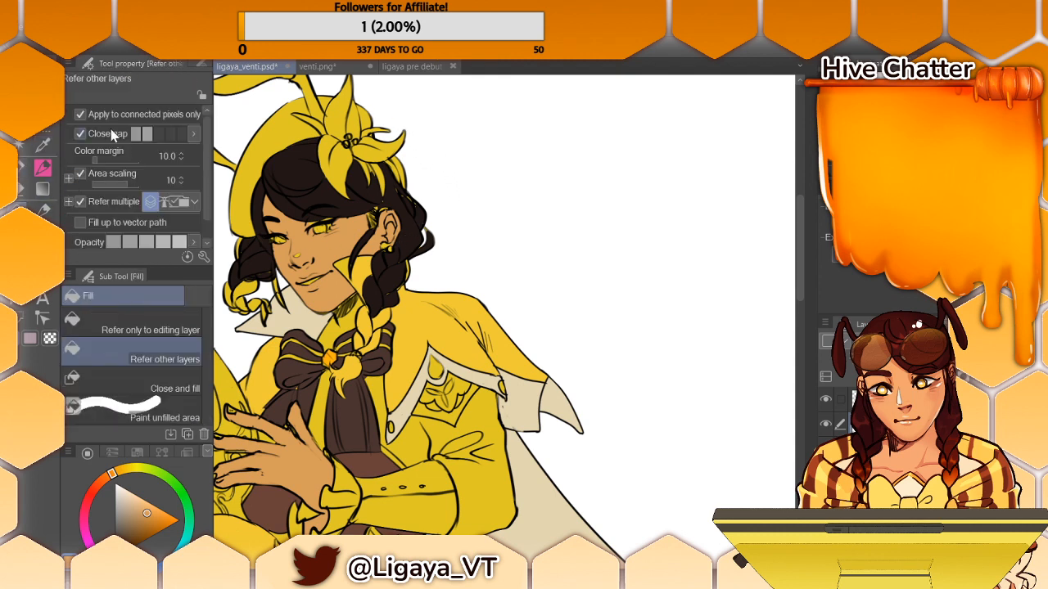
{"action": "left_click", "coordinate": [322, 220]}
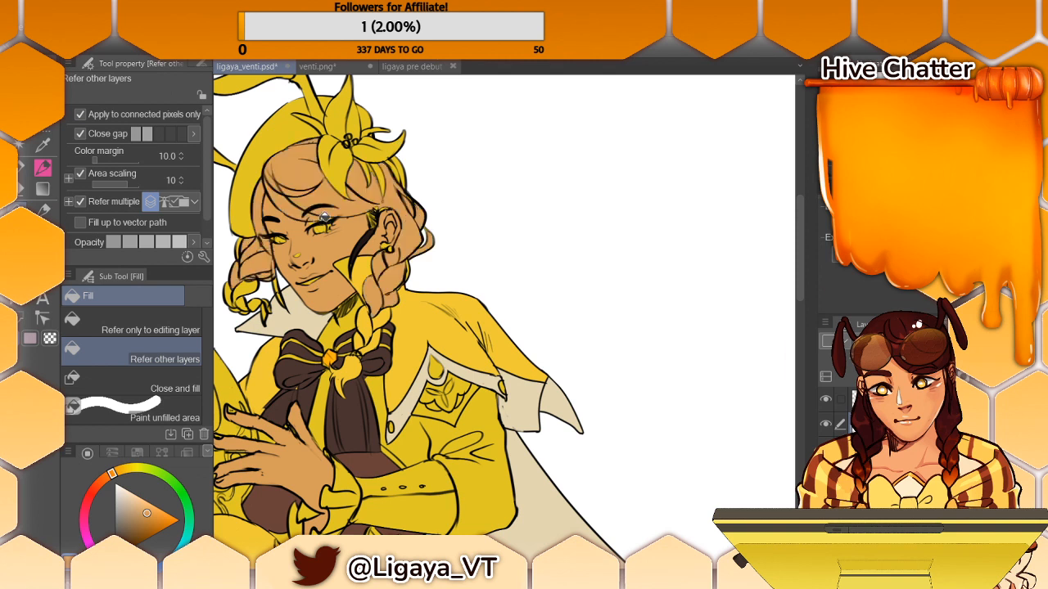
{"action": "key", "text": "ctrl+z"}
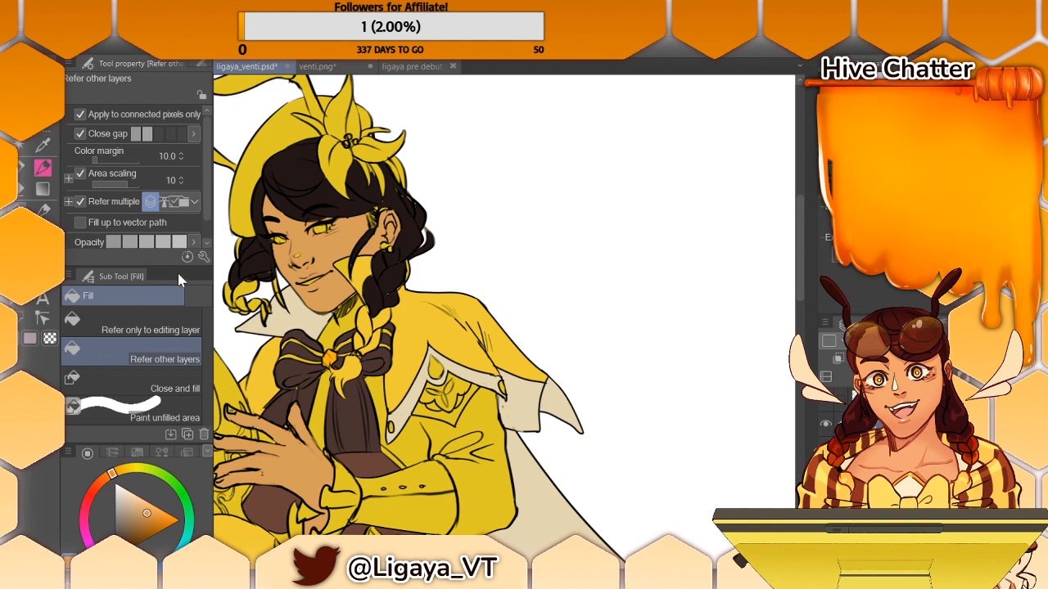
{"action": "left_click", "coordinate": [116, 484]}
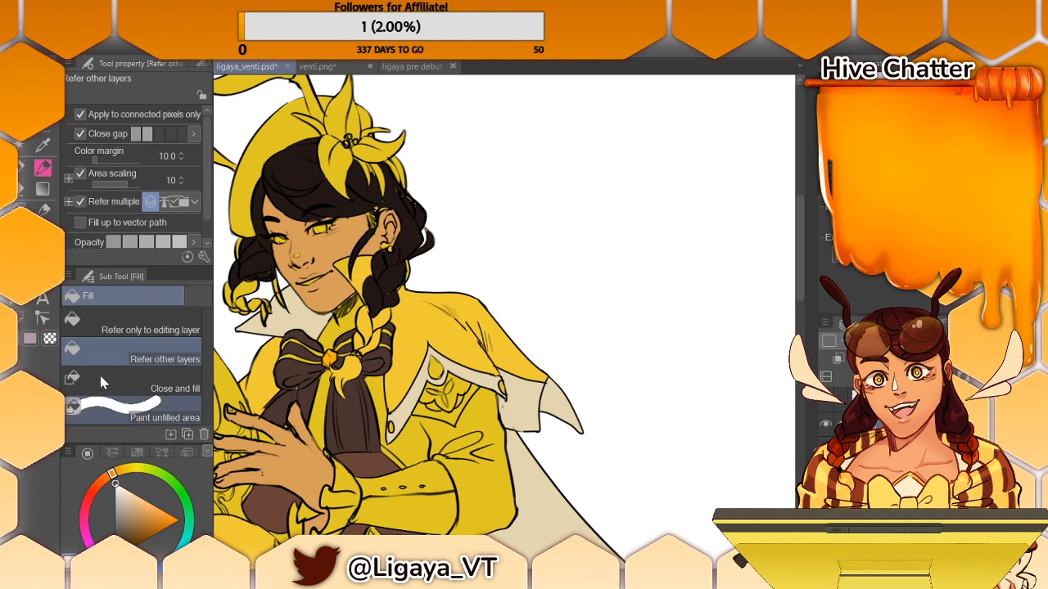
{"action": "left_click", "coordinate": [326, 225]}
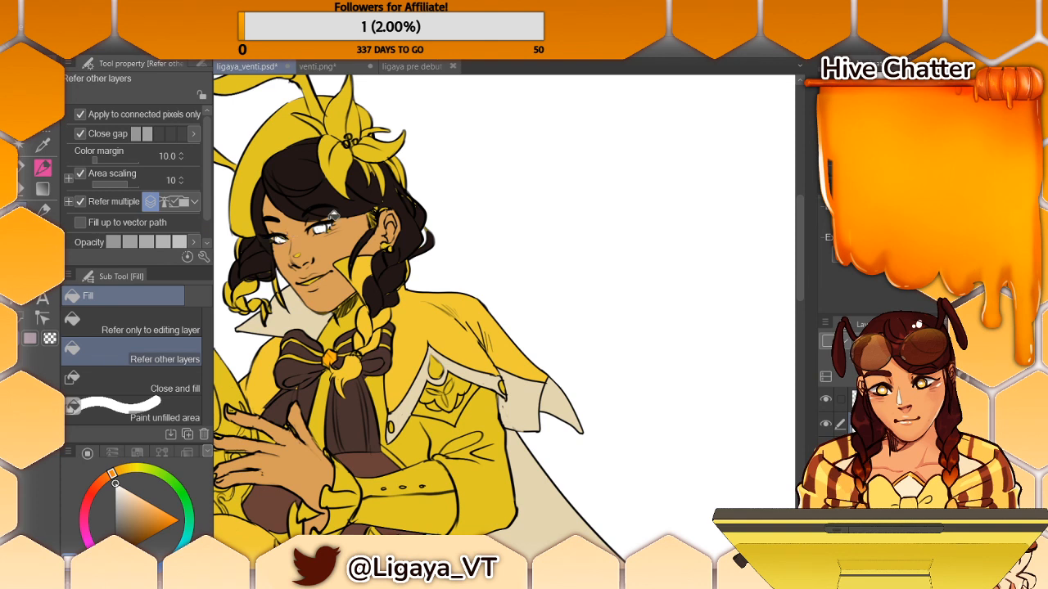
{"action": "key", "text": "ctrl+z"}
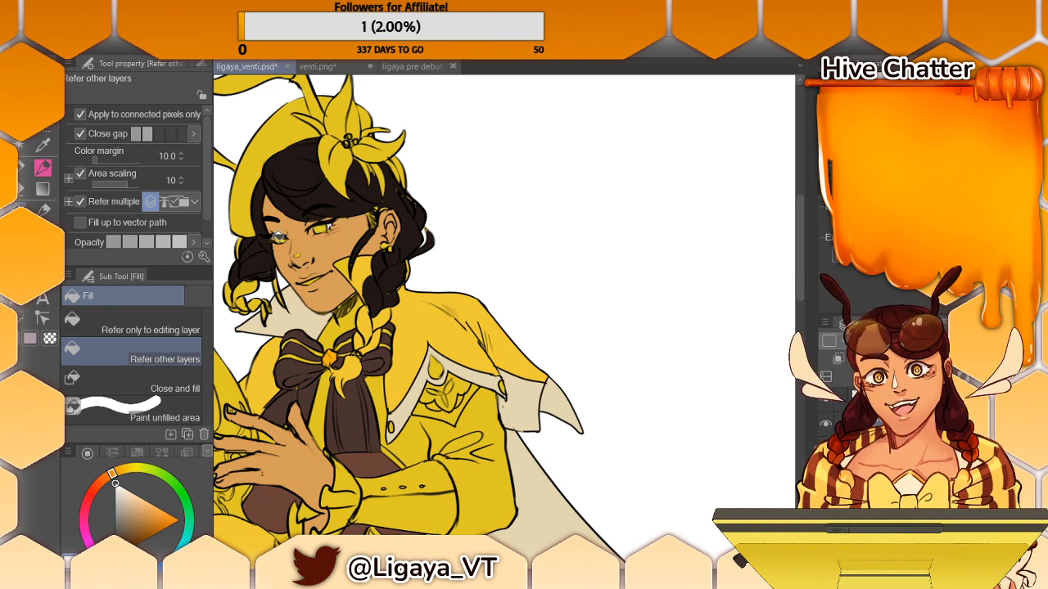
- Choose a pale greyish blue and fill the white of the figure's eye and the teeth with it
{"action": "left_click", "coordinate": [180, 545]}
{"action": "left_click_drag", "start_coordinate": [131, 504], "coordinate": [113, 494]}
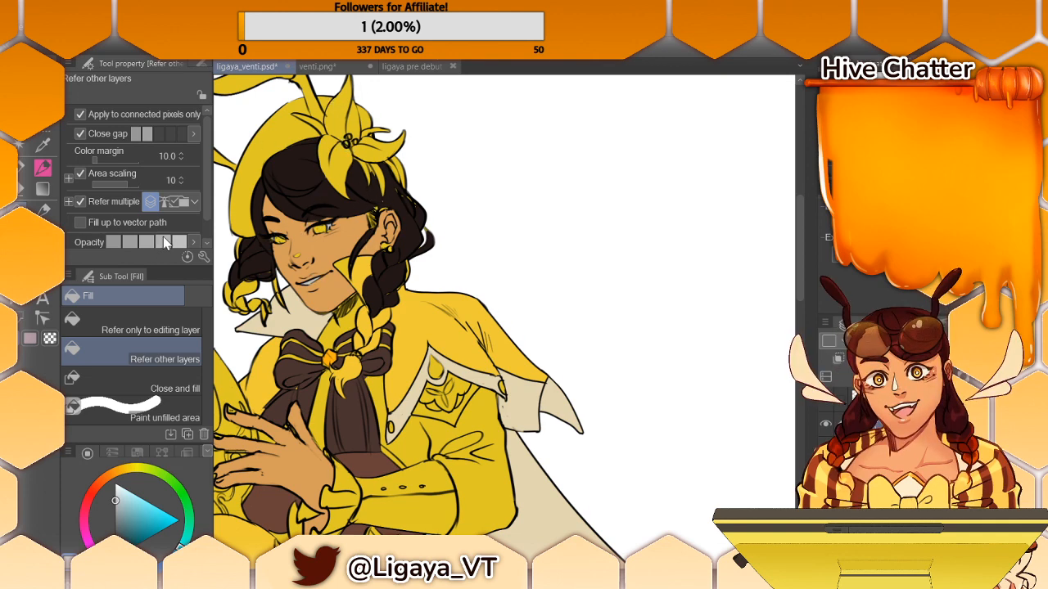
- Sample the face's skin tone again and reduce the Turnip pen's brush size to 4.2
{"action": "key", "text": "i"}
{"action": "left_click", "coordinate": [350, 233]}
{"action": "key", "text": "g"}
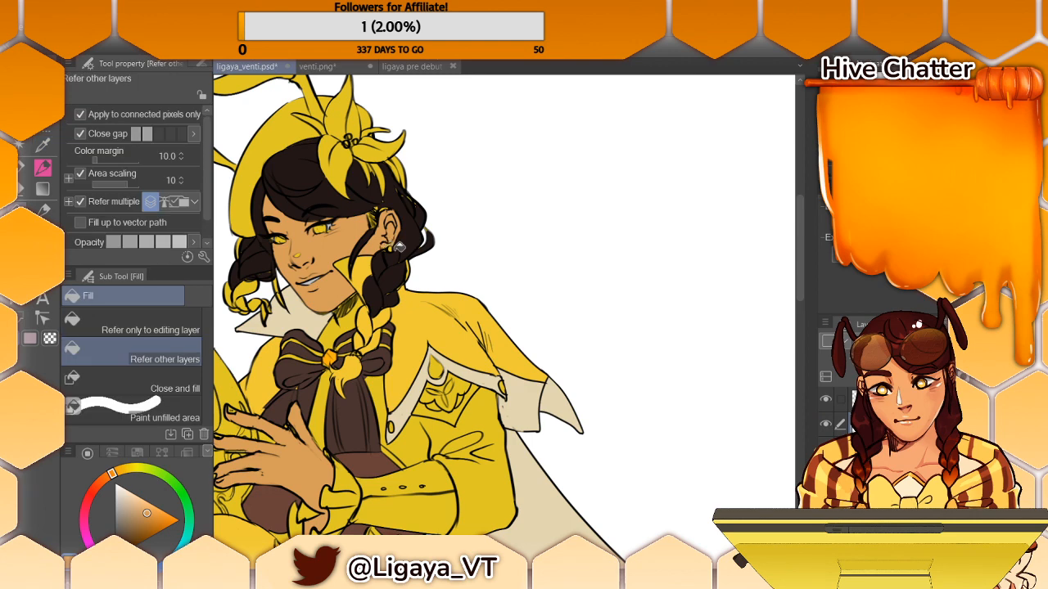
{"action": "key", "text": "p"}
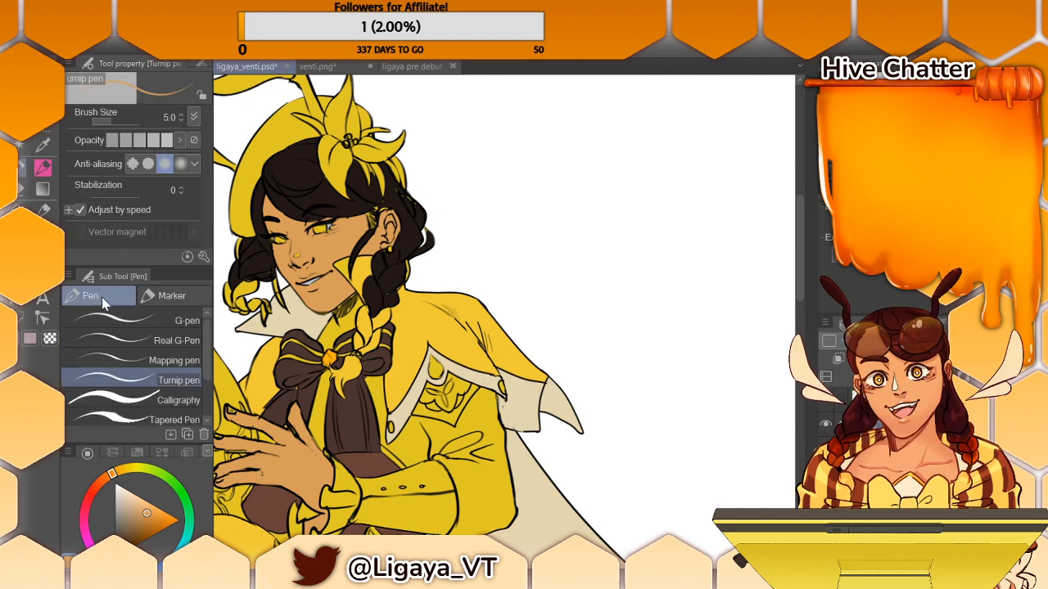
{"action": "left_click", "coordinate": [108, 122]}
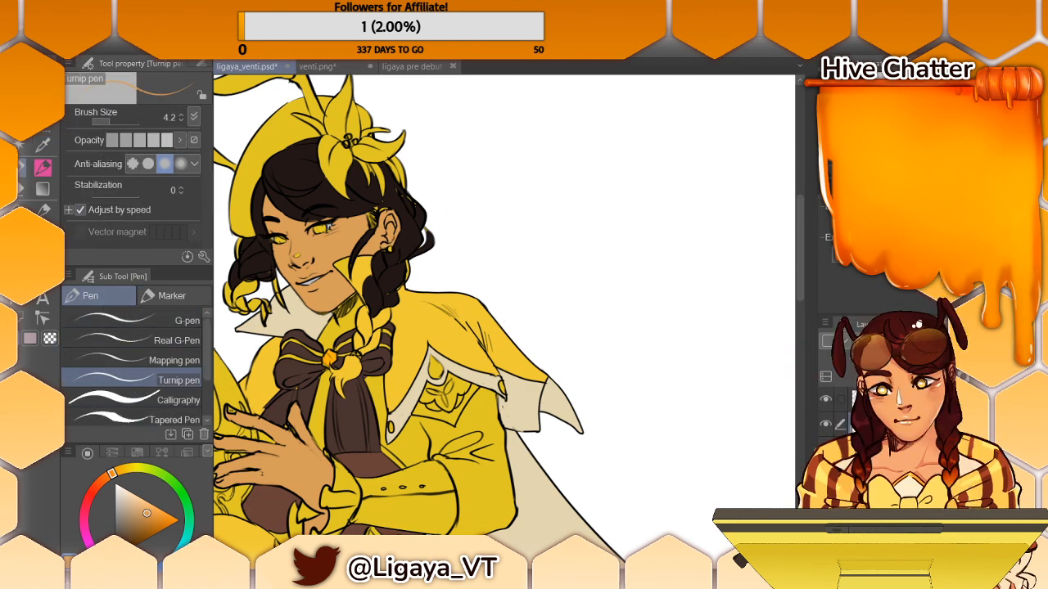
- Set the Turnip pen's brush size to 30.2, sample the hair's very dark brown and paint over the leftover gaps in the braid and beside the ear
{"action": "left_click", "coordinate": [398, 271], "text": "alt"}
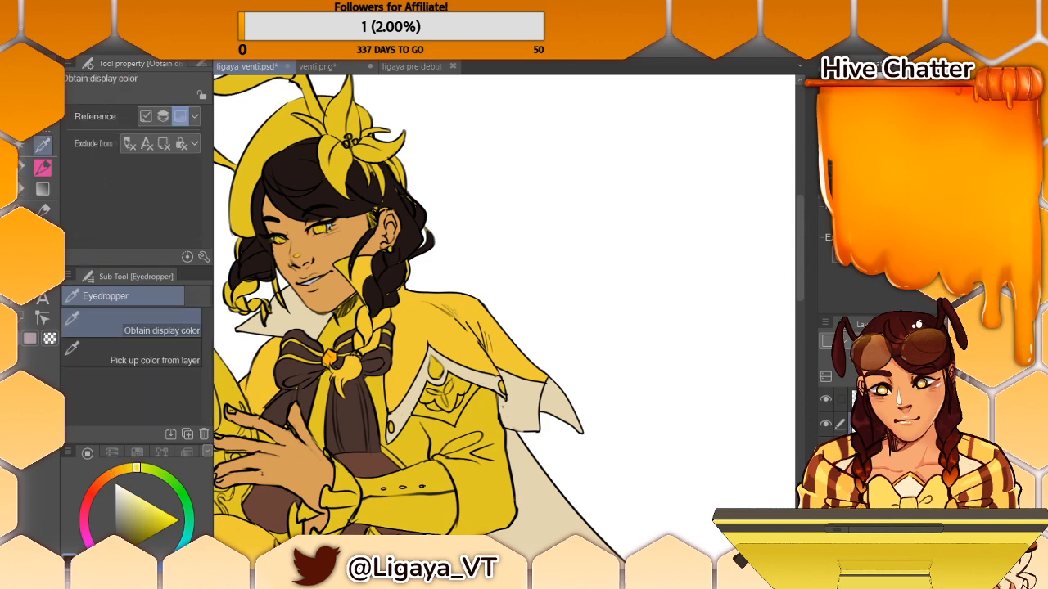
{"action": "key", "text": "p"}
{"action": "left_click", "coordinate": [117, 123]}
{"action": "left_click_drag", "start_coordinate": [117, 122], "coordinate": [136, 123]}
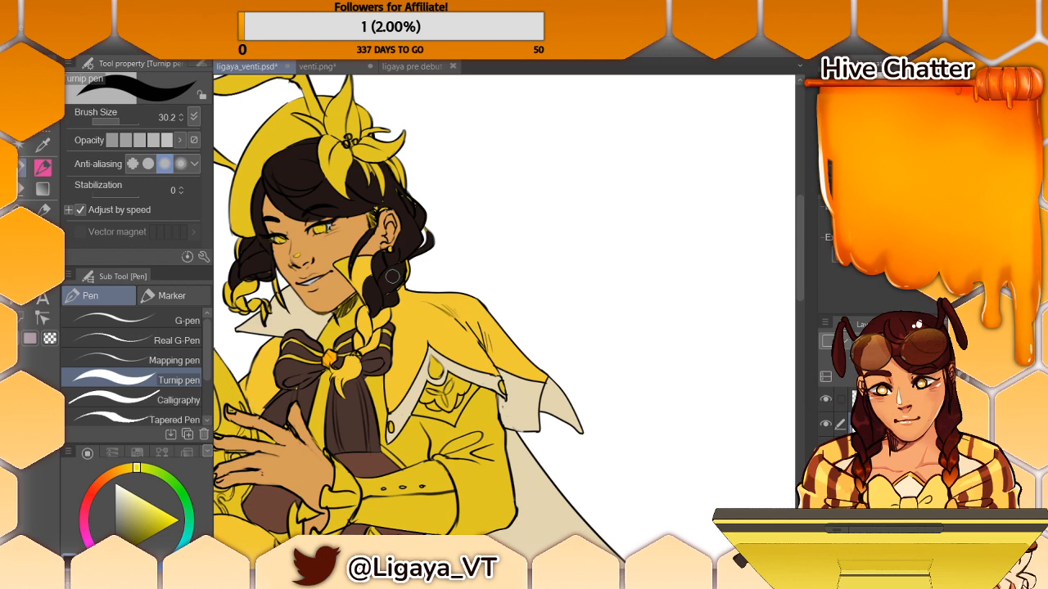
{"action": "left_click", "coordinate": [398, 274], "text": "alt"}
{"action": "left_click_drag", "start_coordinate": [401, 265], "coordinate": [388, 285]}
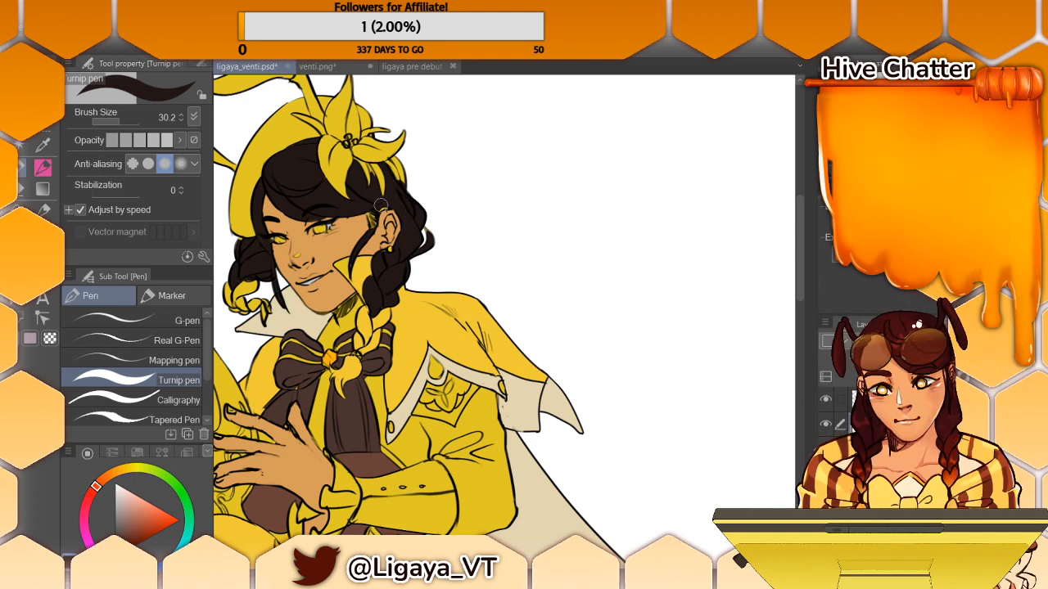
{"action": "left_click_drag", "start_coordinate": [373, 214], "coordinate": [375, 229]}
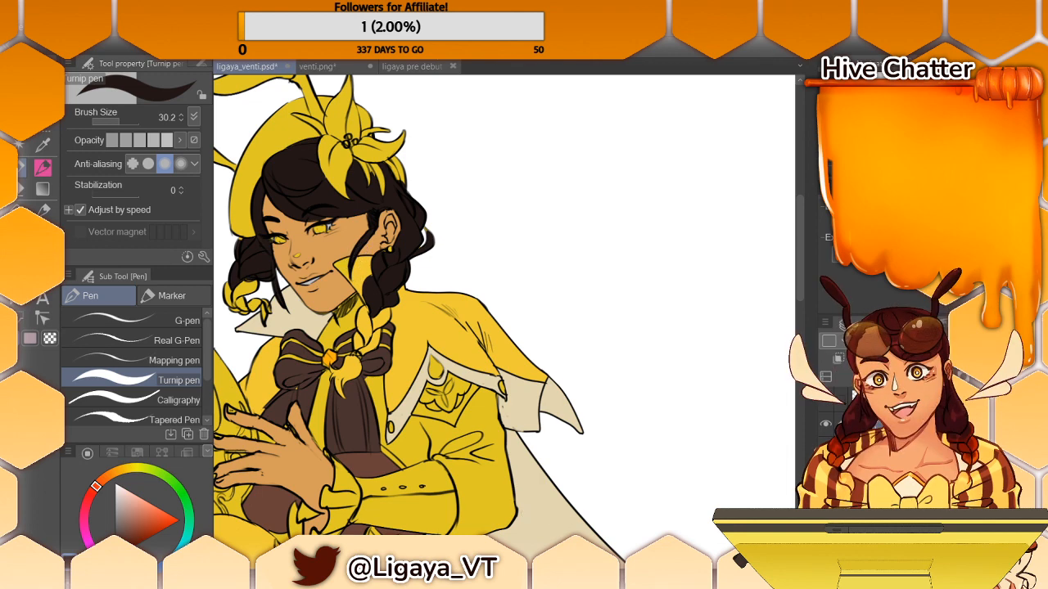
- Sample the off-white of the lily petals in the reference picture and fill both lilies on the lyre with it
{"action": "mouse_move", "coordinate": [392, 344]}
{"action": "left_mouse_down"}
{"action": "mouse_move", "coordinate": [561, 344]}
{"action": "mouse_move", "coordinate": [542, 344]}
{"action": "left_mouse_up"}
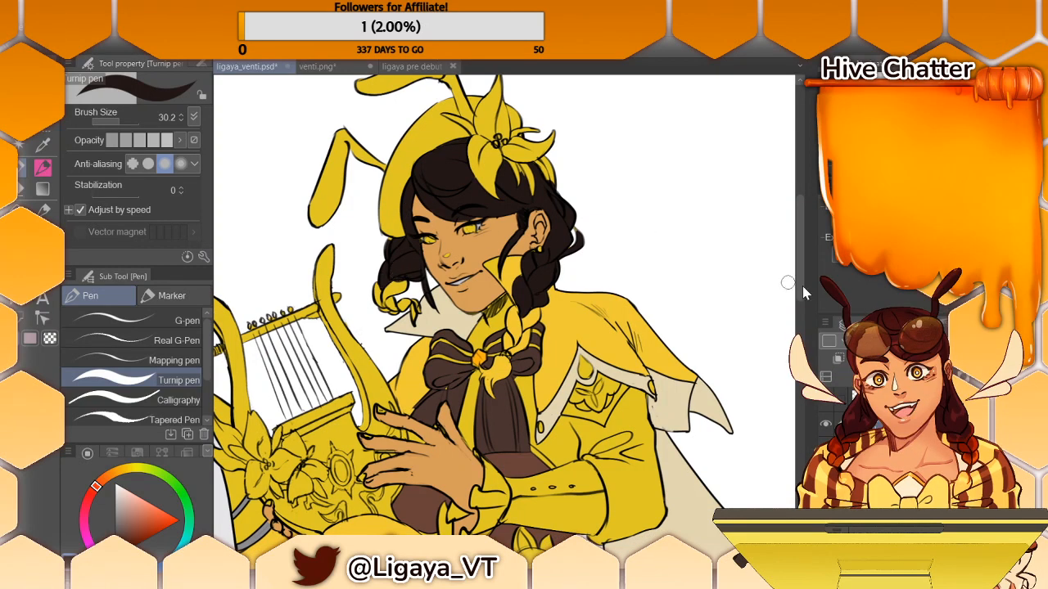
{"action": "left_click_drag", "start_coordinate": [774, 327], "coordinate": [204, 327]}
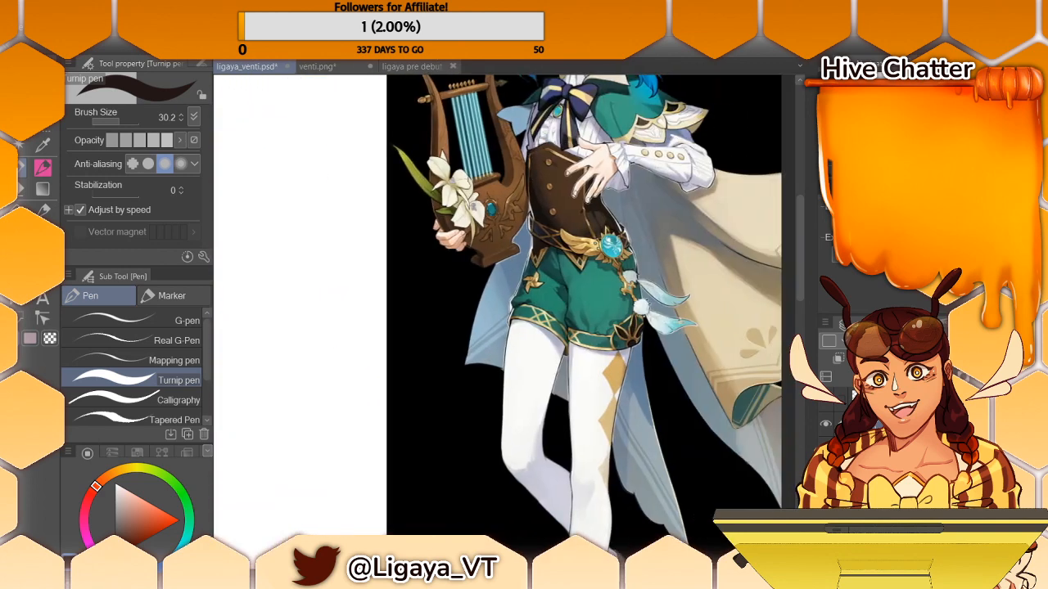
{"action": "left_click", "coordinate": [451, 186], "text": "alt"}
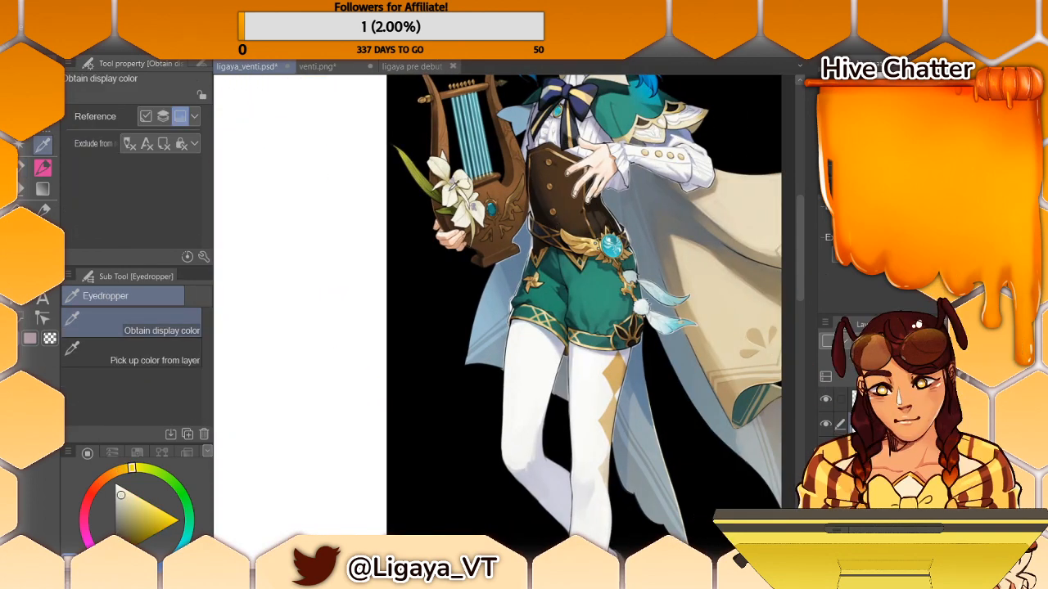
{"action": "left_click_drag", "start_coordinate": [246, 393], "coordinate": [755, 344]}
{"action": "left_click", "coordinate": [23, 180]}
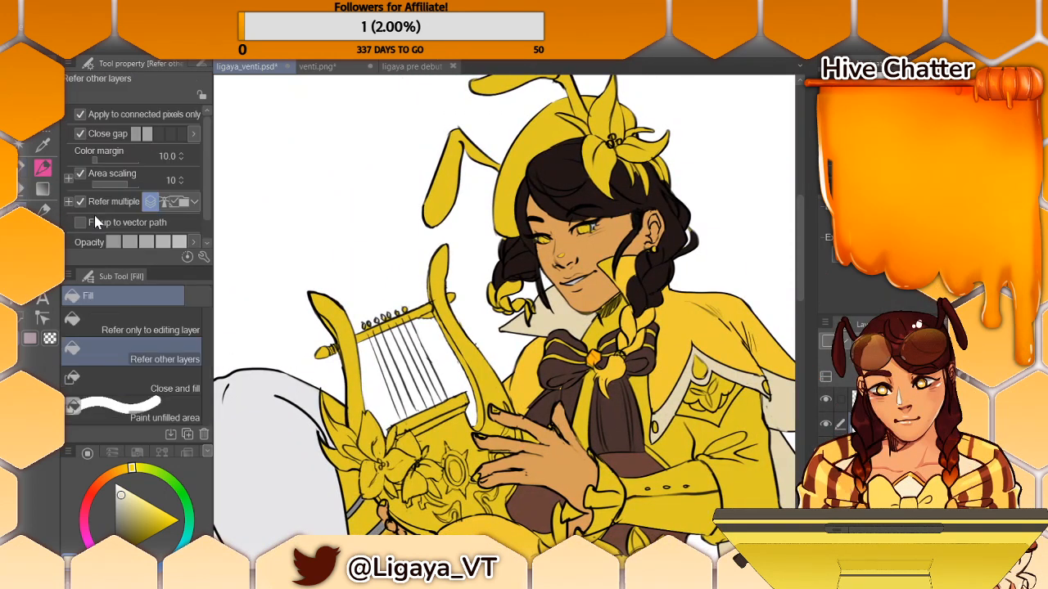
{"action": "left_click", "coordinate": [393, 442]}
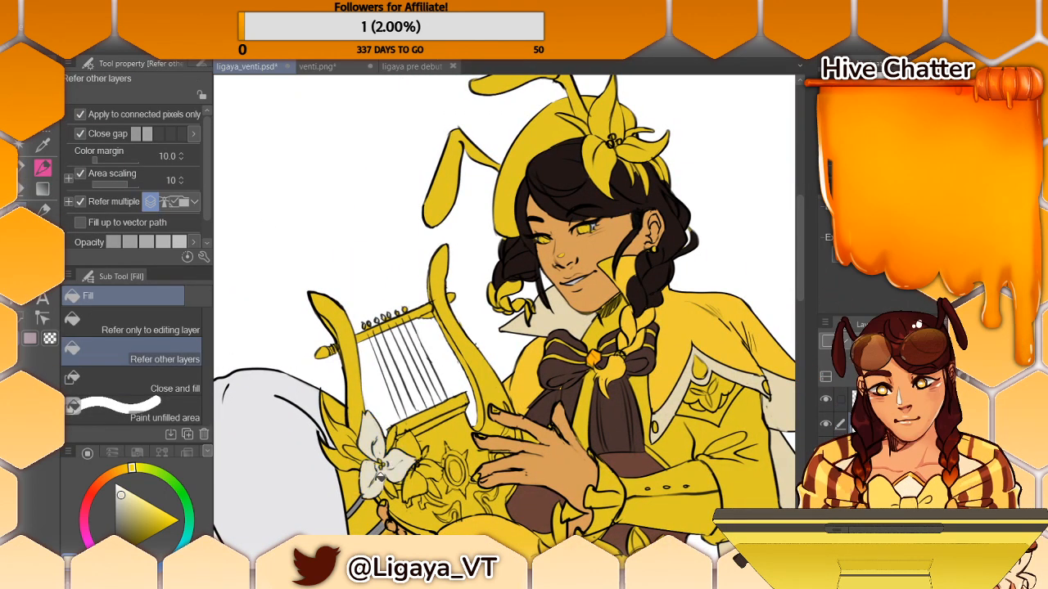
{"action": "left_click", "coordinate": [362, 452]}
{"action": "left_click", "coordinate": [427, 445]}
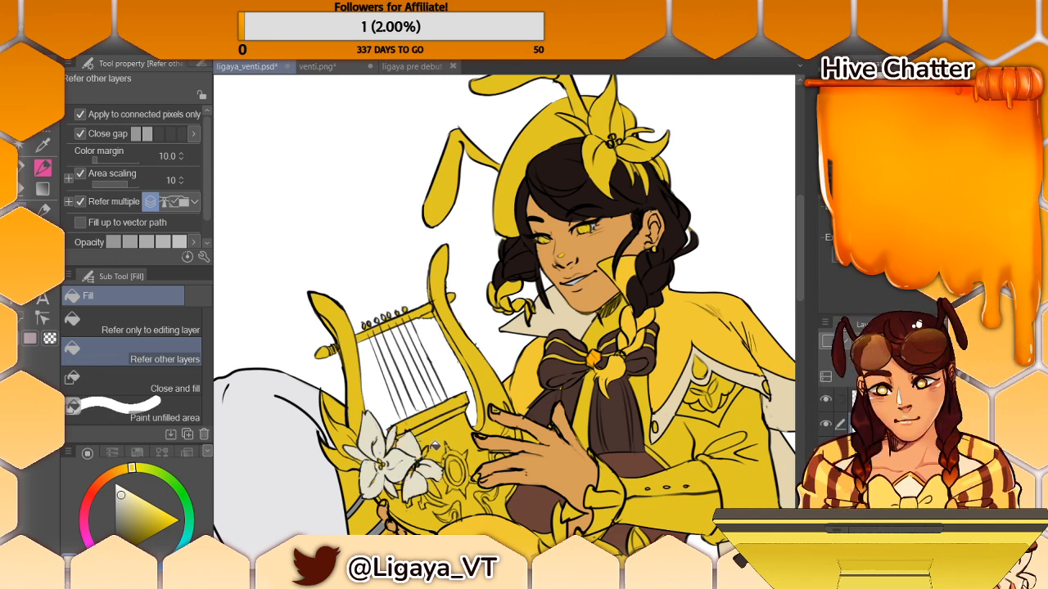
- Fill all the petals of the lily in the figure's hair with the same off-white
{"action": "left_click", "coordinate": [607, 165]}
{"action": "left_click", "coordinate": [663, 151]}
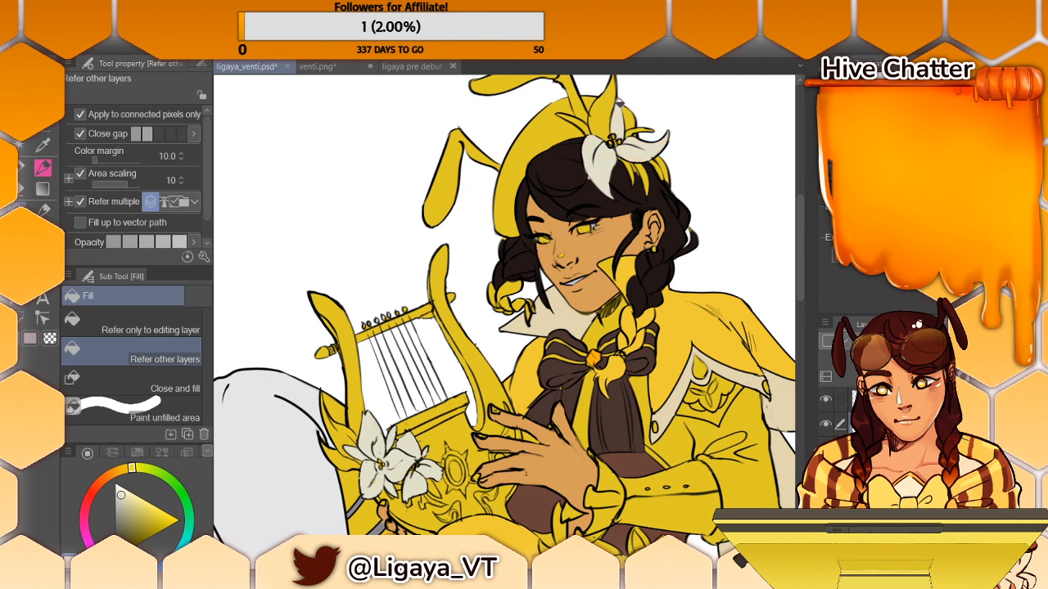
{"action": "left_click", "coordinate": [624, 108]}
{"action": "left_click", "coordinate": [642, 170]}
{"action": "left_click", "coordinate": [634, 168]}
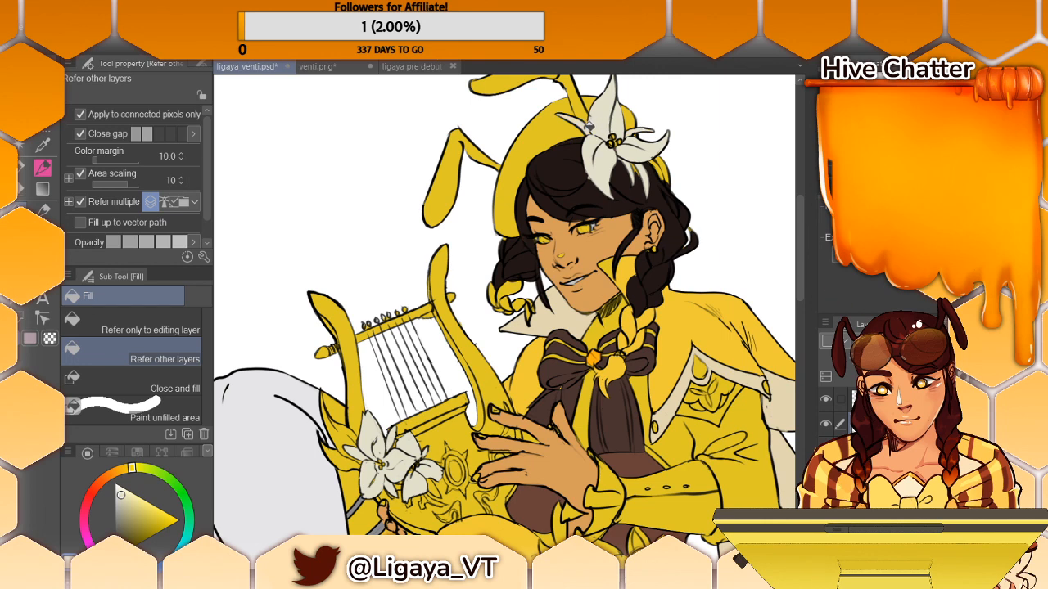
- Paint the leftover yellow hair around and behind the hair lily in the very dark brown with the Turnip pen
{"action": "left_click", "coordinate": [42, 167]}
{"action": "left_click", "coordinate": [663, 191], "text": "alt"}
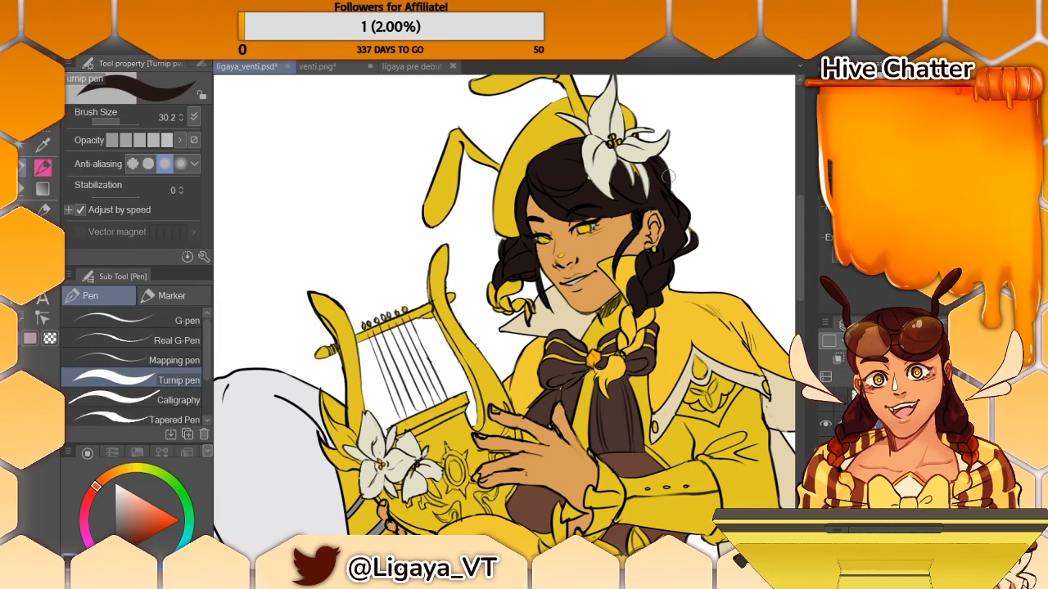
{"action": "left_click_drag", "start_coordinate": [629, 165], "coordinate": [640, 184]}
- Paint both antennae on the figure's hat in the very dark brown, redoing the stroke at the base beside the lily
{"action": "scroll", "coordinate": [798, 208], "scroll_direction": "up", "scroll_amount": 2}
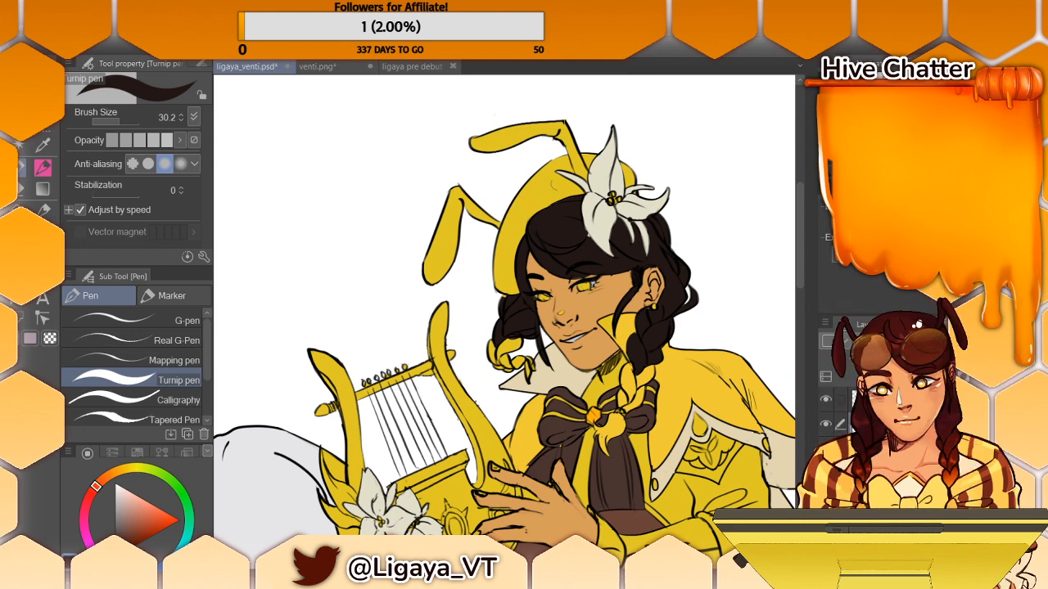
{"action": "mouse_move", "coordinate": [455, 196]}
{"action": "left_mouse_down"}
{"action": "mouse_move", "coordinate": [430, 274]}
{"action": "mouse_move", "coordinate": [465, 199]}
{"action": "mouse_move", "coordinate": [481, 214]}
{"action": "left_mouse_up"}
{"action": "mouse_move", "coordinate": [516, 135]}
{"action": "left_mouse_down"}
{"action": "mouse_move", "coordinate": [475, 146]}
{"action": "mouse_move", "coordinate": [551, 128]}
{"action": "mouse_move", "coordinate": [575, 152]}
{"action": "left_mouse_up"}
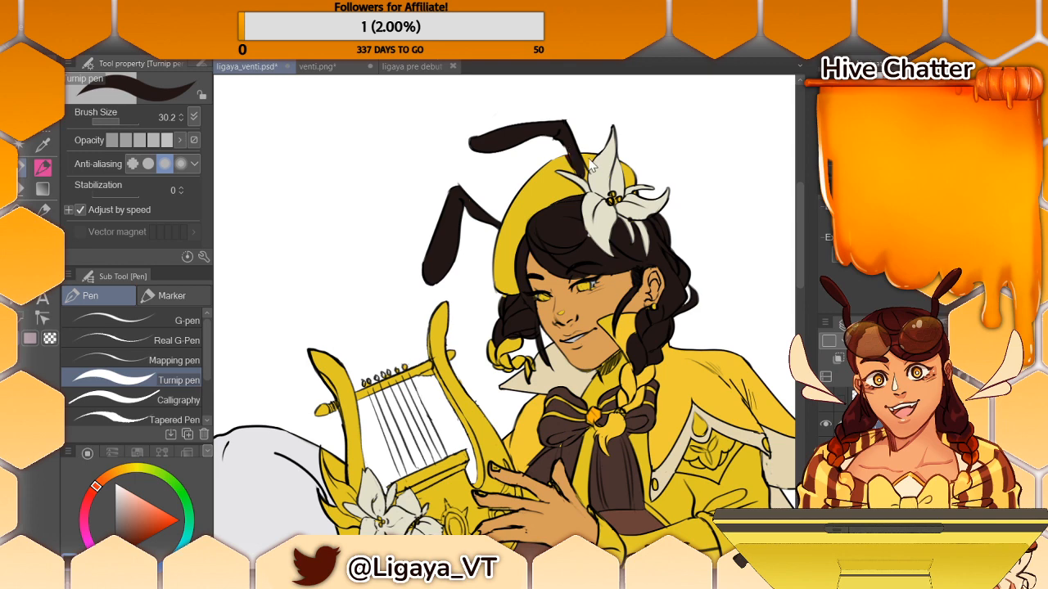
{"action": "key", "text": "ctrl+z"}
{"action": "left_click_drag", "start_coordinate": [571, 149], "coordinate": [579, 173]}
- Sample the lily's off-white and clean up the hair lily's petals beside the antenna base with the Turnip pen
{"action": "key", "text": "i"}
{"action": "left_click", "coordinate": [604, 162]}
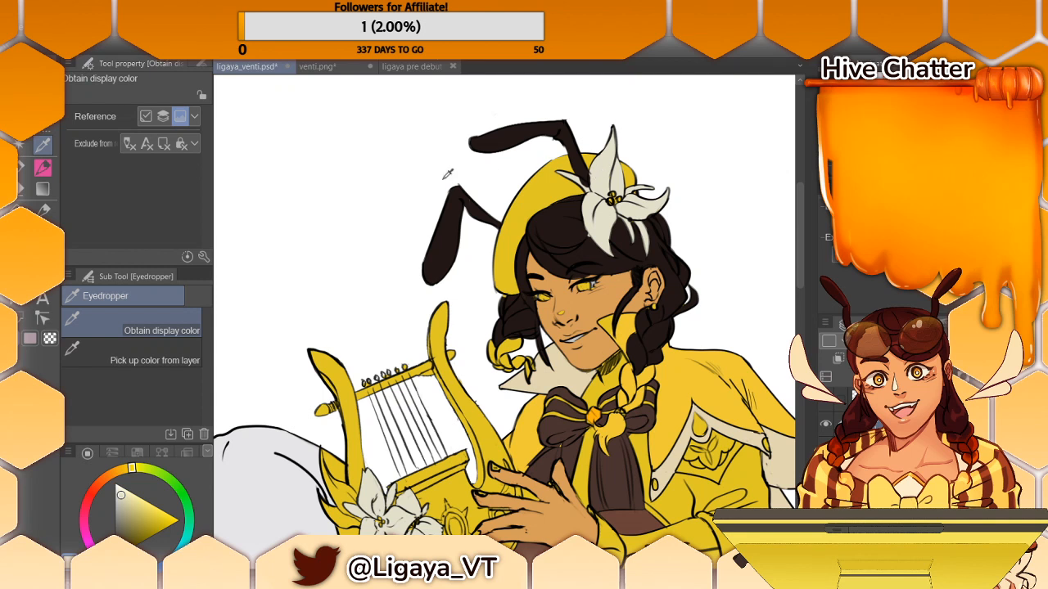
{"action": "key", "text": "p"}
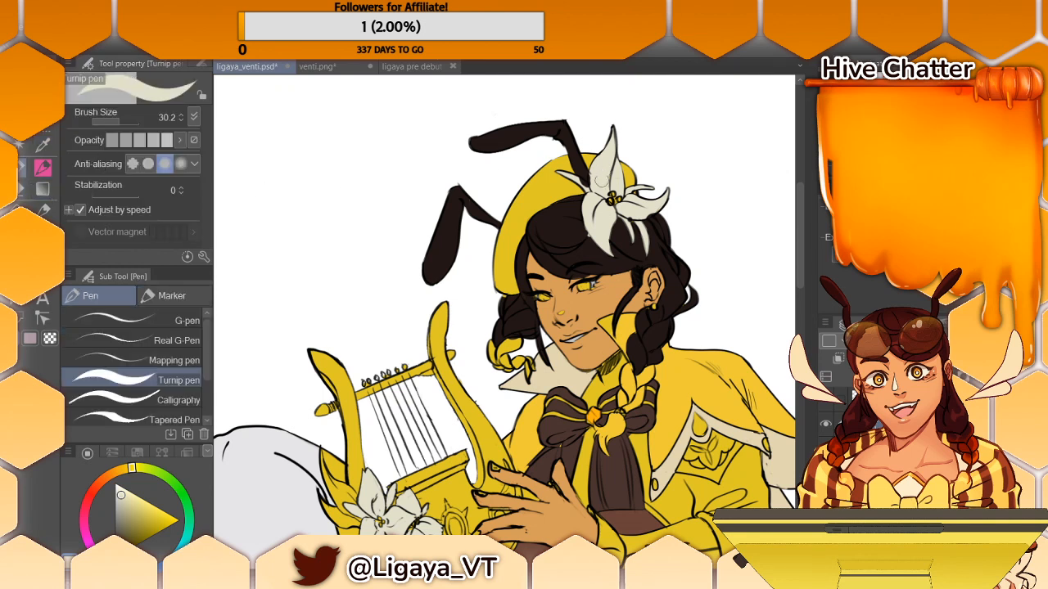
{"action": "mouse_move", "coordinate": [591, 197]}
{"action": "left_mouse_down"}
{"action": "mouse_move", "coordinate": [578, 180]}
{"action": "mouse_move", "coordinate": [595, 193]}
{"action": "mouse_move", "coordinate": [603, 176]}
{"action": "left_mouse_up"}
- Sample the face's skin tone, make it less saturated and refill the figure's face and raised hand with it
{"action": "left_click_drag", "start_coordinate": [801, 280], "coordinate": [800, 287]}
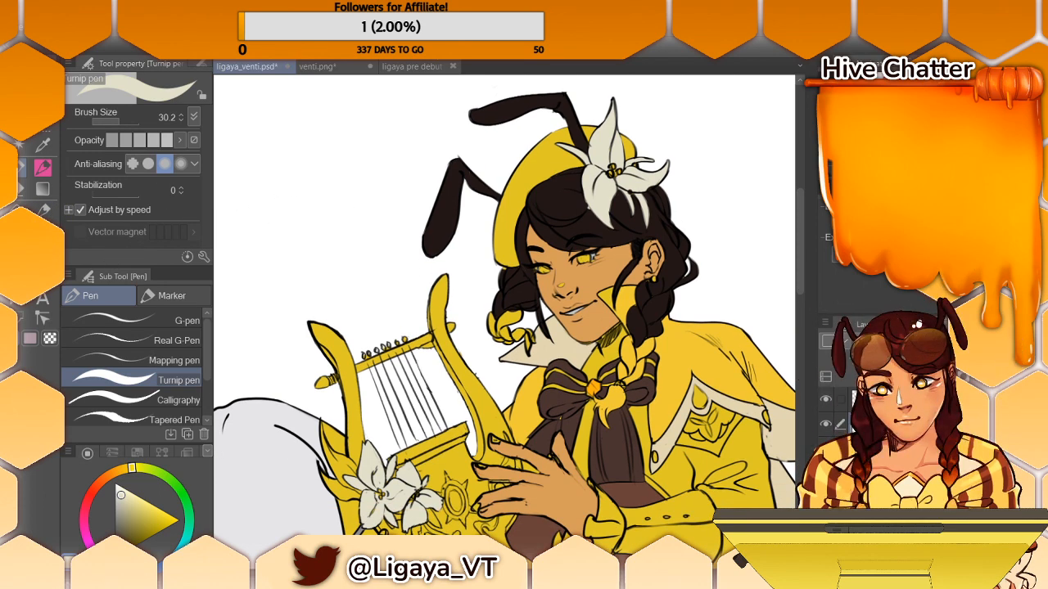
{"action": "left_click", "coordinate": [114, 473]}
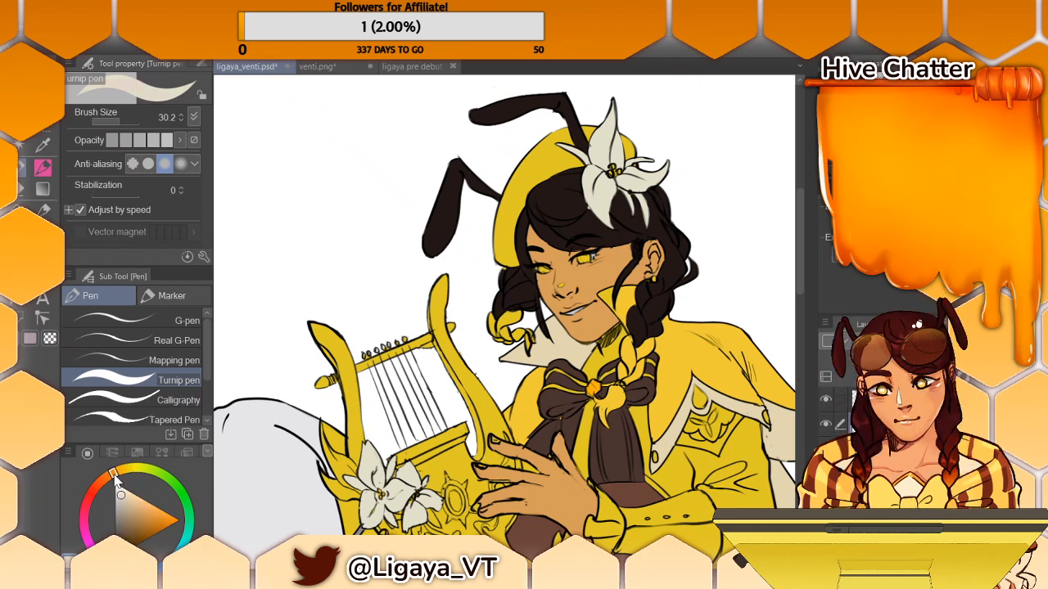
{"action": "left_click", "coordinate": [604, 283], "text": "alt"}
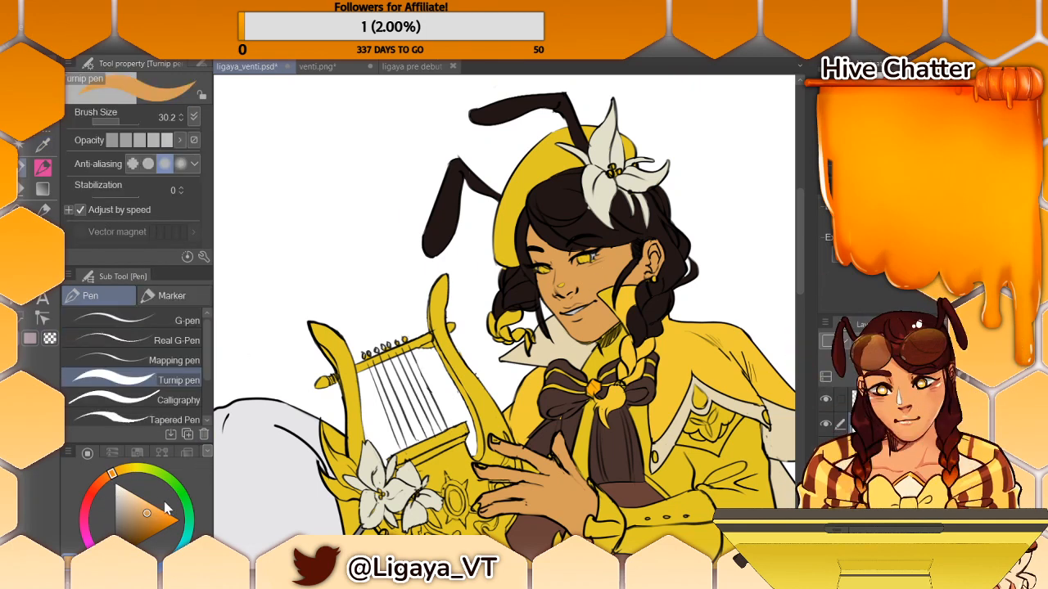
{"action": "left_click", "coordinate": [137, 511]}
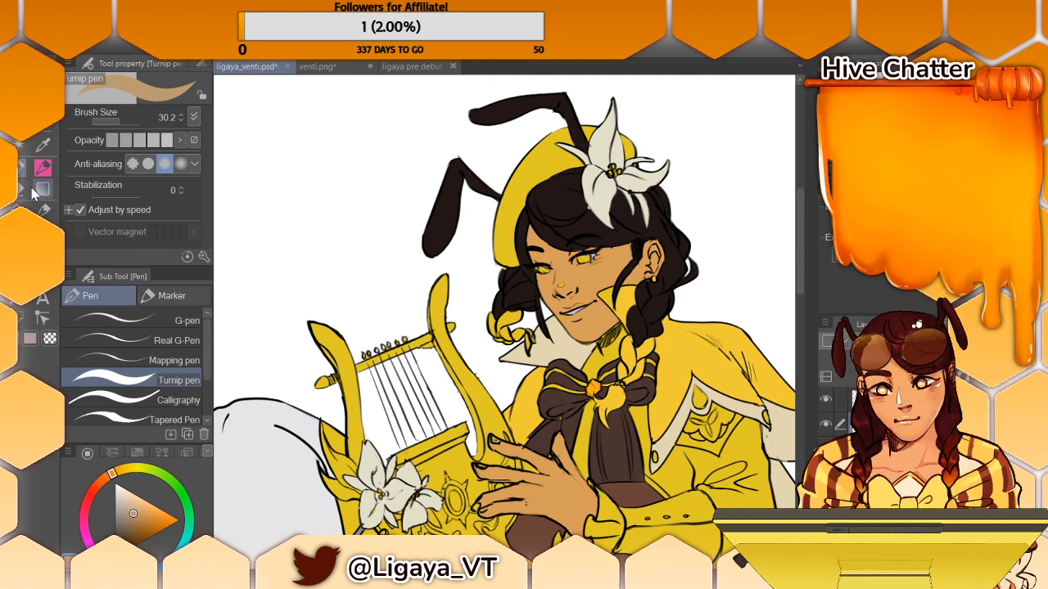
{"action": "left_click", "coordinate": [42, 208]}
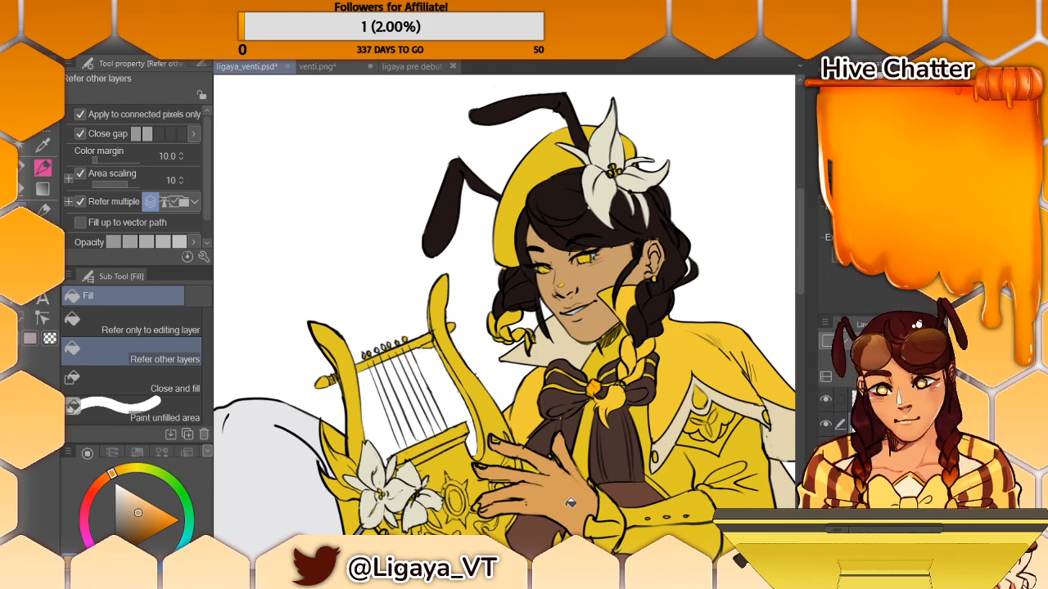
{"action": "scroll", "coordinate": [568, 336], "scroll_direction": "down", "scroll_amount": 3}
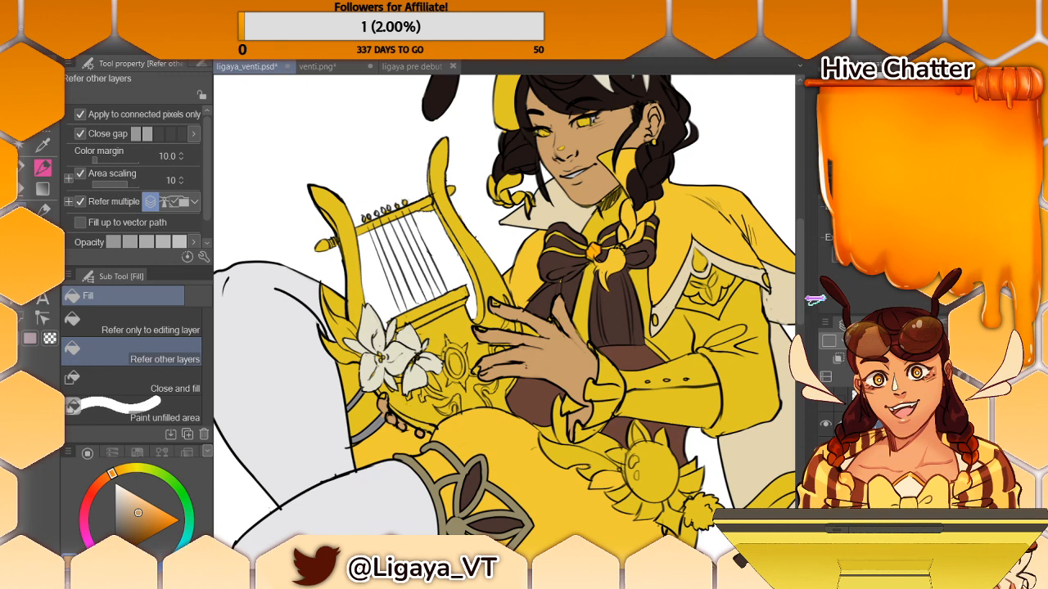
- Sample the cape's cream and fill the feathers, petals and round centre of the sun ornament on the figure's hip with it
{"action": "left_click_drag", "start_coordinate": [803, 288], "coordinate": [804, 286]}
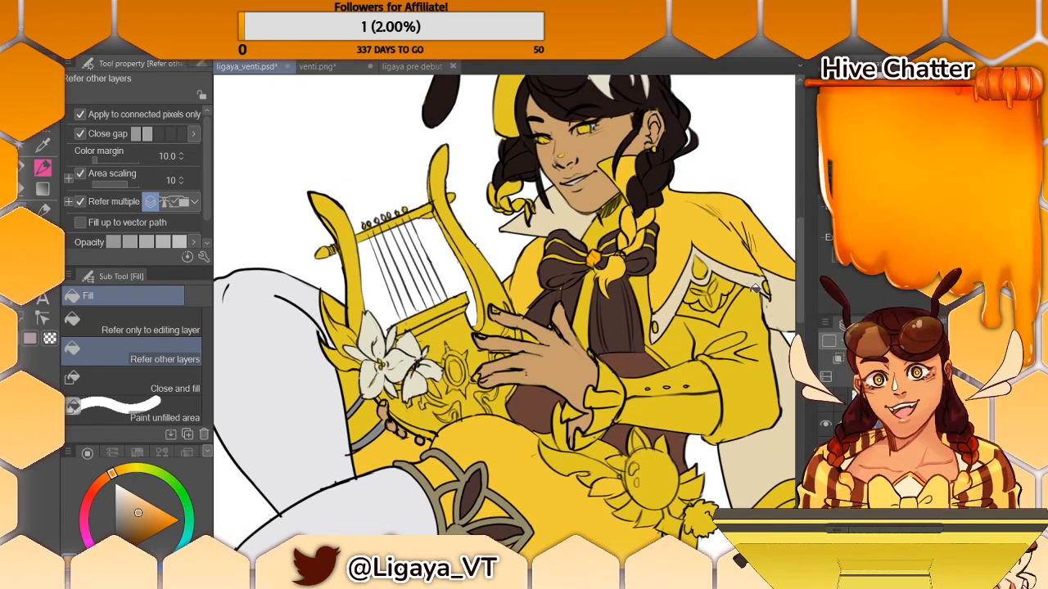
{"action": "left_click", "coordinate": [782, 305], "text": "alt"}
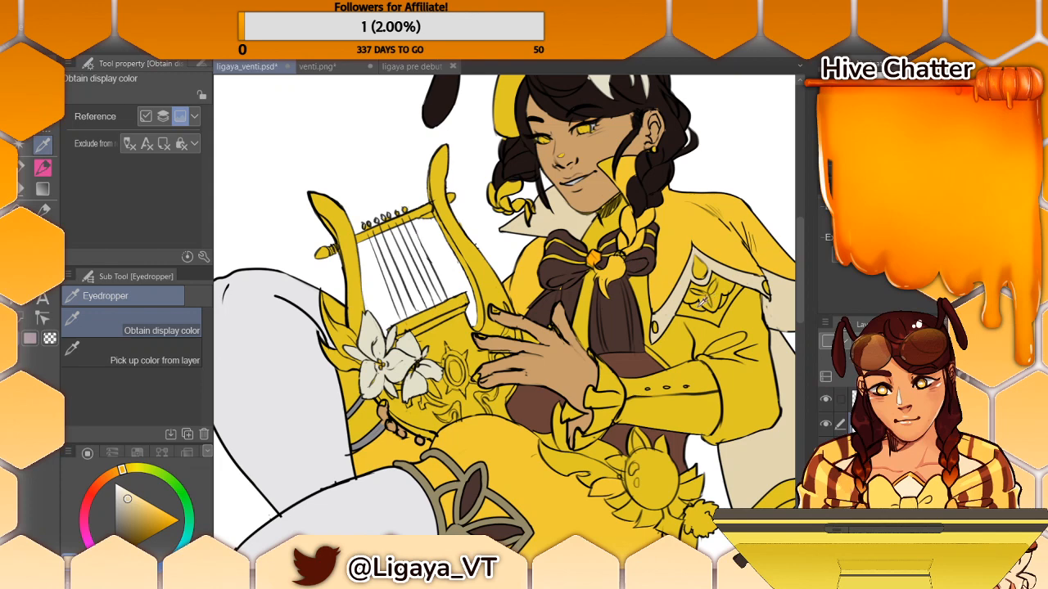
{"action": "key", "text": "g"}
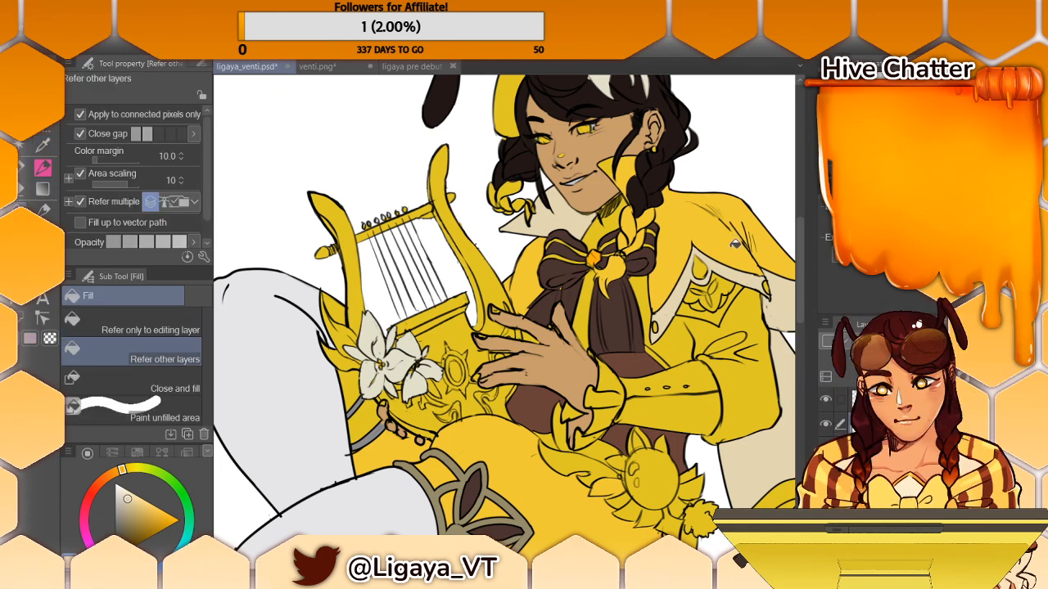
{"action": "left_click", "coordinate": [722, 305]}
{"action": "left_click_drag", "start_coordinate": [797, 263], "coordinate": [790, 288]}
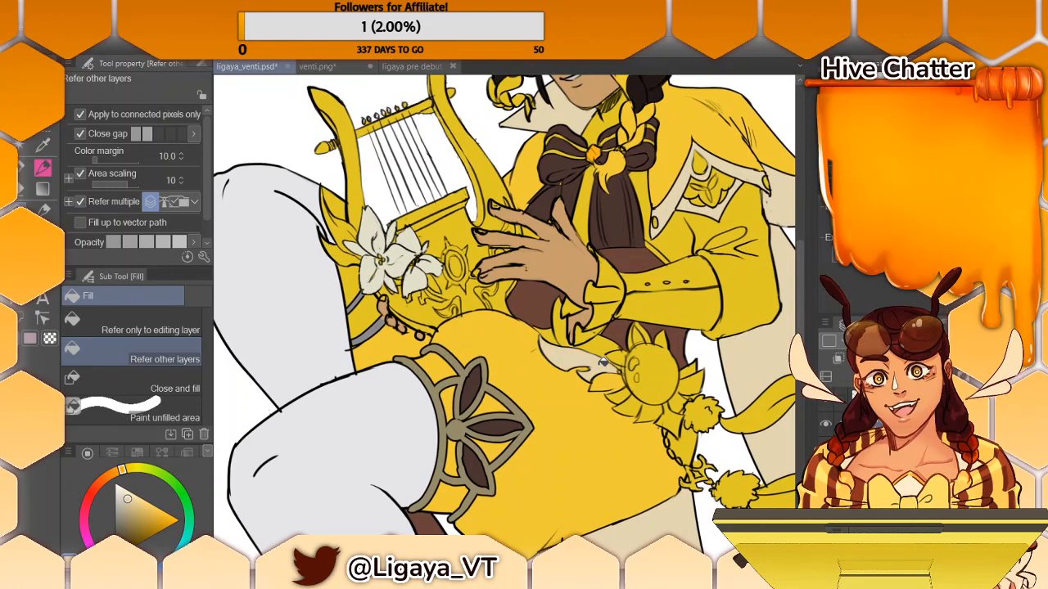
{"action": "left_click", "coordinate": [588, 395]}
{"action": "key", "text": "ctrl+z"}
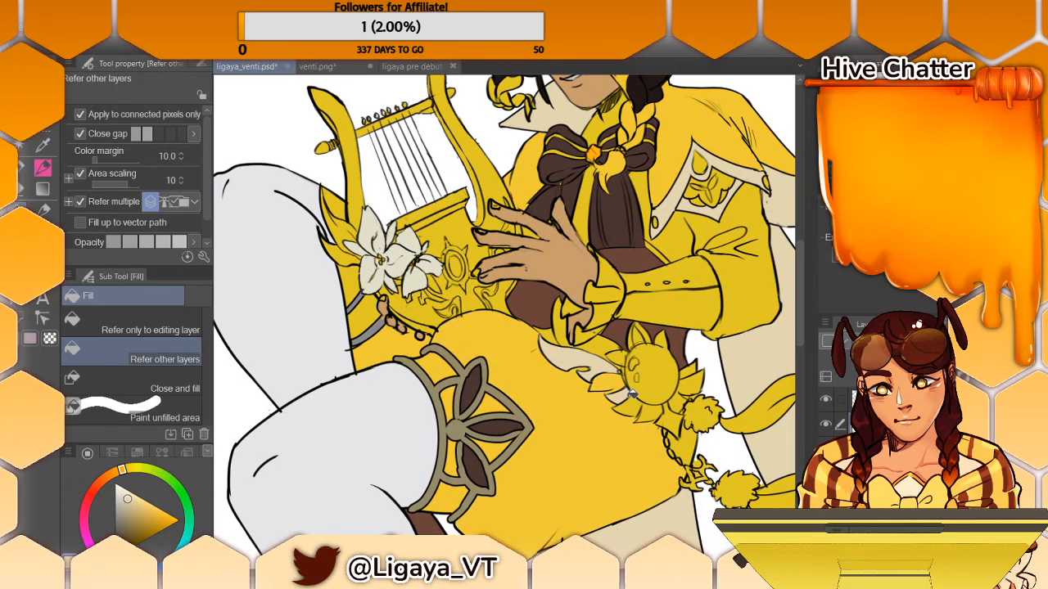
{"action": "left_click", "coordinate": [668, 408]}
{"action": "left_click", "coordinate": [686, 396]}
{"action": "left_click", "coordinate": [698, 383]}
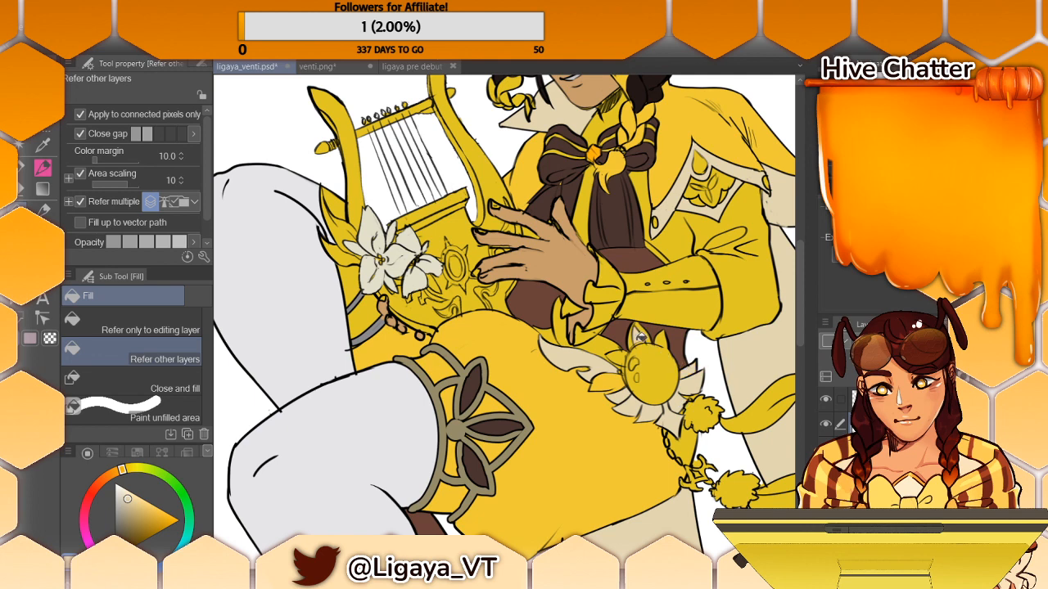
{"action": "left_click", "coordinate": [654, 344]}
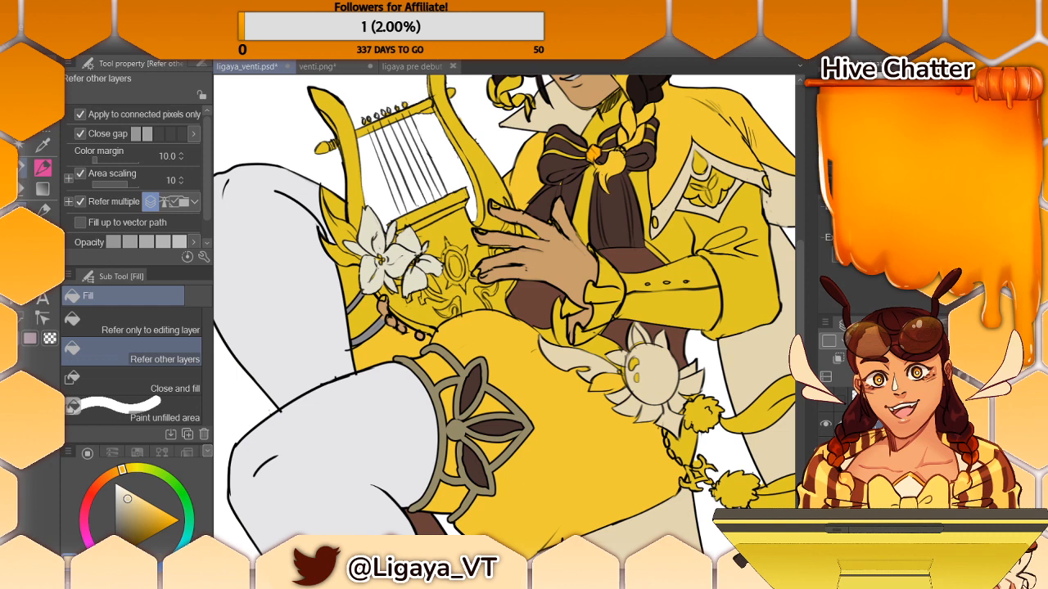
- Mix a bright green and try it on the round gem of the hip ornament with the Turnip pen
{"action": "key", "text": "p"}
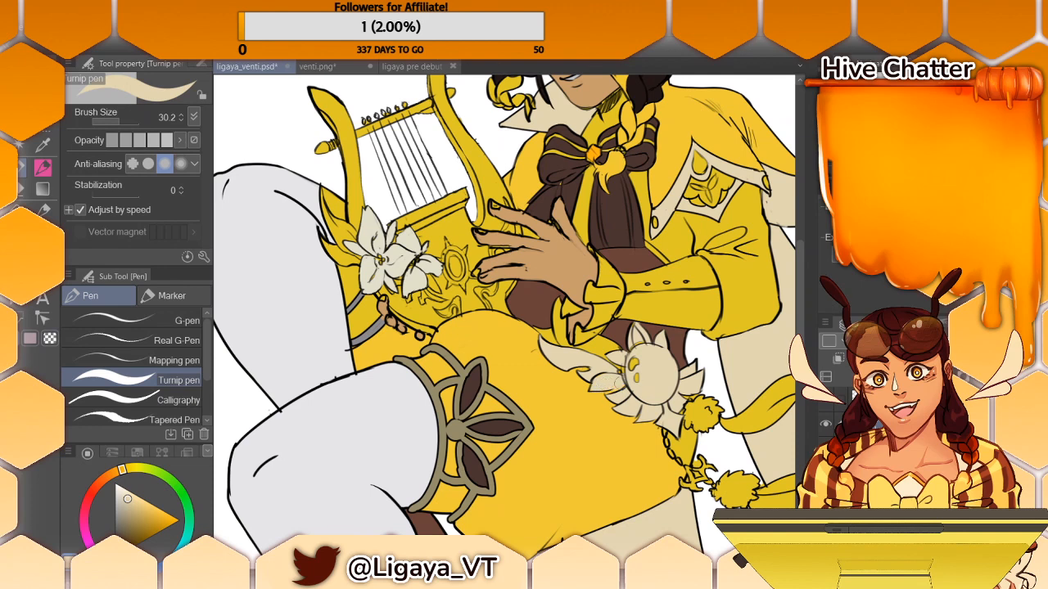
{"action": "left_click_drag", "start_coordinate": [642, 364], "coordinate": [638, 379]}
{"action": "left_click", "coordinate": [160, 508]}
{"action": "left_click", "coordinate": [171, 480]}
{"action": "left_click_drag", "start_coordinate": [182, 520], "coordinate": [190, 530]}
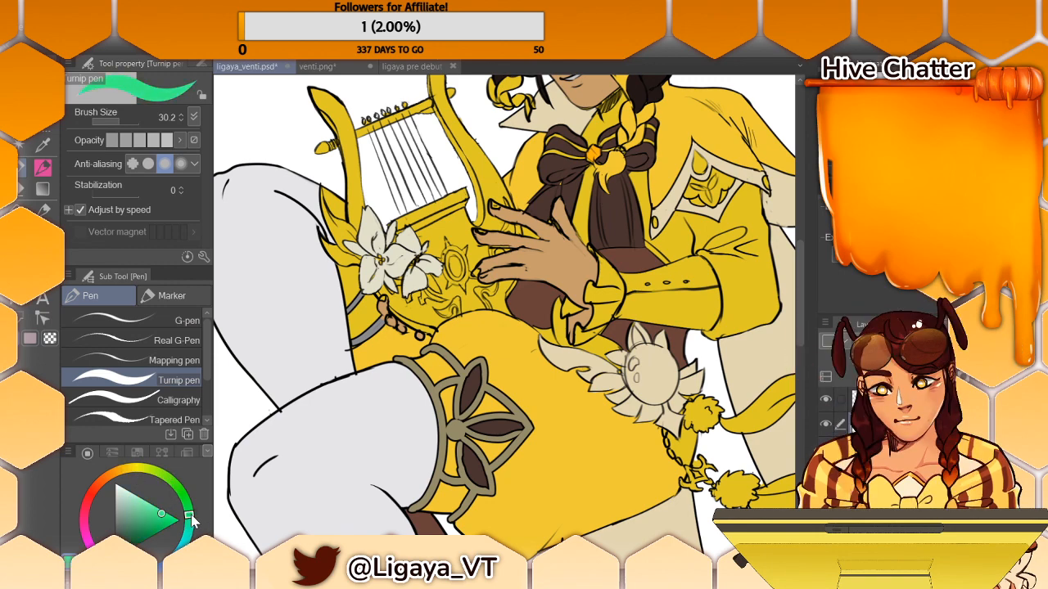
{"action": "left_click_drag", "start_coordinate": [736, 327], "coordinate": [183, 299]}
{"action": "left_click_drag", "start_coordinate": [804, 321], "coordinate": [794, 280]}
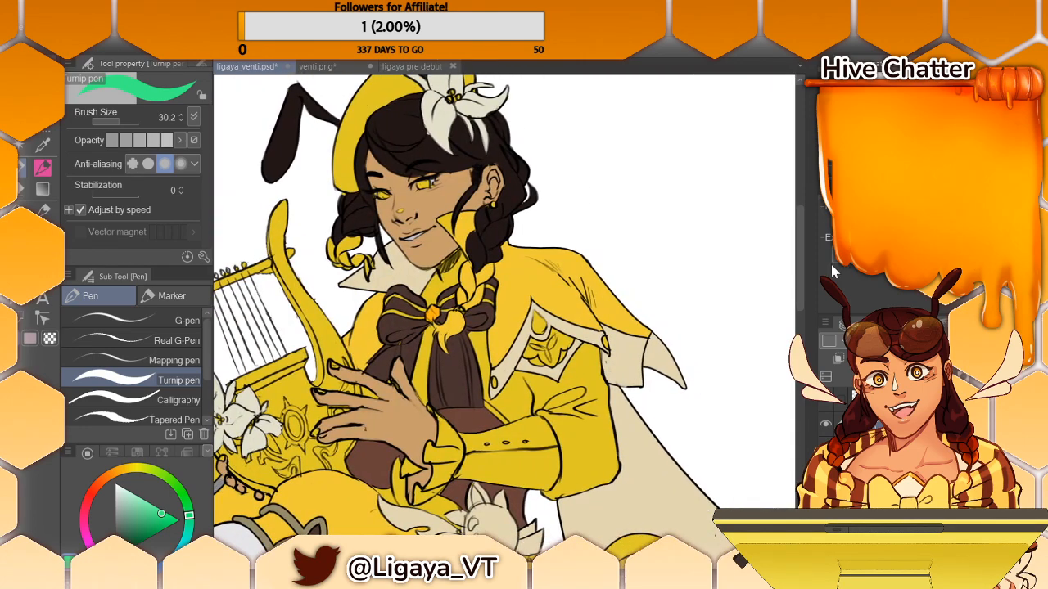
{"action": "key", "text": "ctrl+minus"}
{"action": "key", "text": "ctrl+minus"}
{"action": "key", "text": "ctrl+minus"}
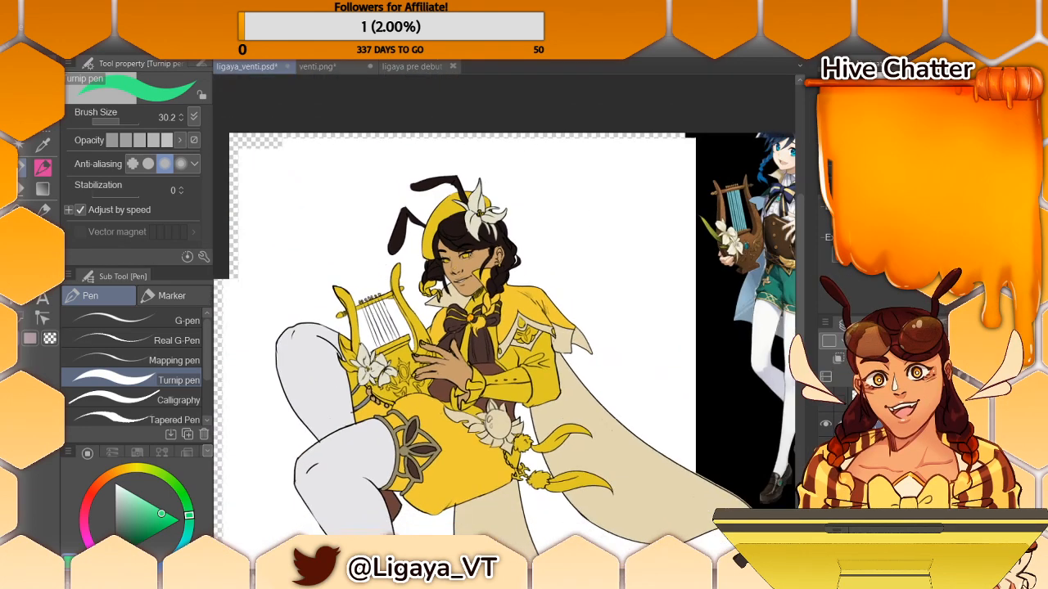
{"action": "key", "text": "ctrl+plus"}
{"action": "key", "text": "ctrl+plus"}
{"action": "key", "text": "ctrl+minus"}
{"action": "key", "text": "ctrl+minus"}
{"action": "key", "text": "ctrl+minus"}
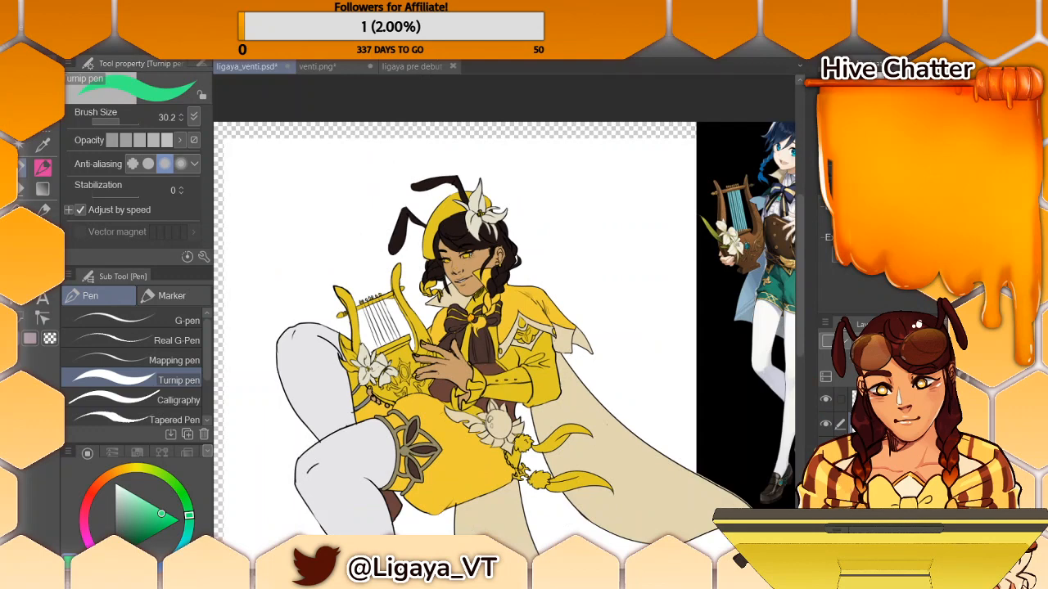
{"action": "key", "text": "ctrl+plus"}
{"action": "key", "text": "ctrl+plus"}
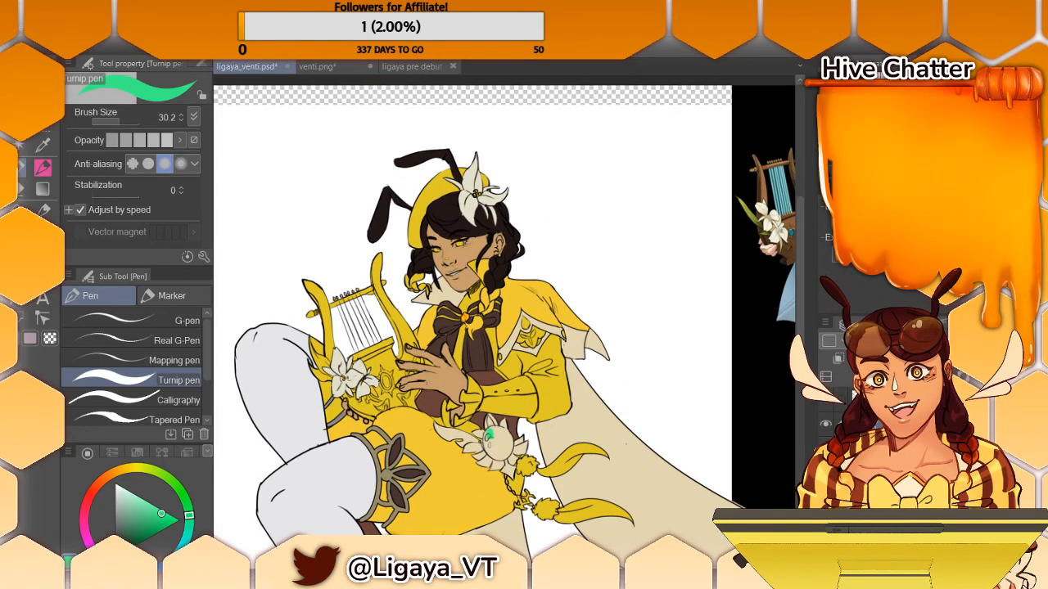
- Try a duller, greyer green on the hip ornament's gem and undo the green strokes
{"action": "left_click", "coordinate": [147, 501]}
{"action": "left_click_drag", "start_coordinate": [148, 501], "coordinate": [132, 513]}
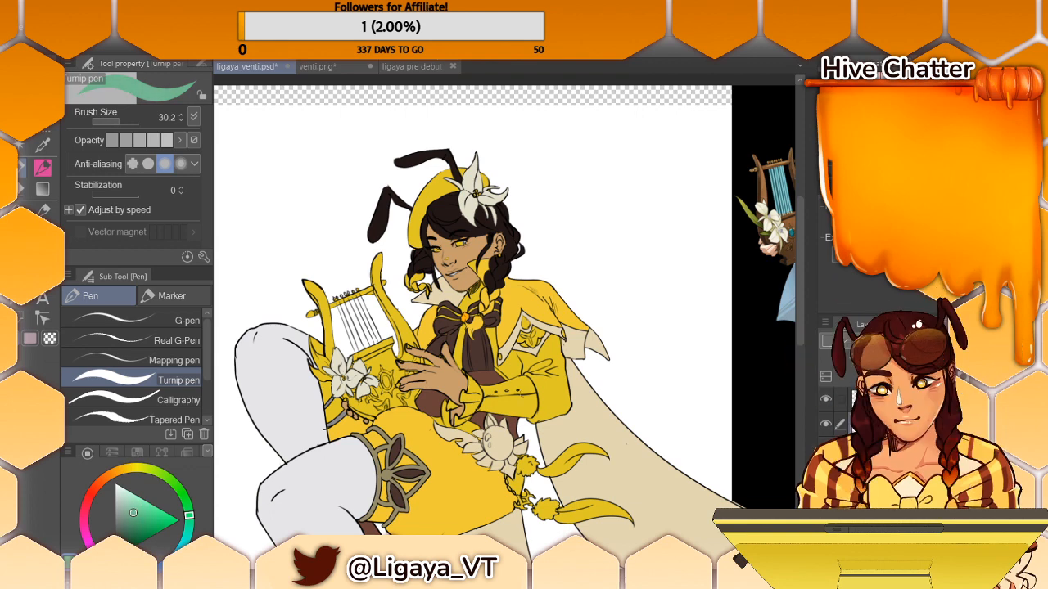
{"action": "left_click_drag", "start_coordinate": [493, 438], "coordinate": [494, 459]}
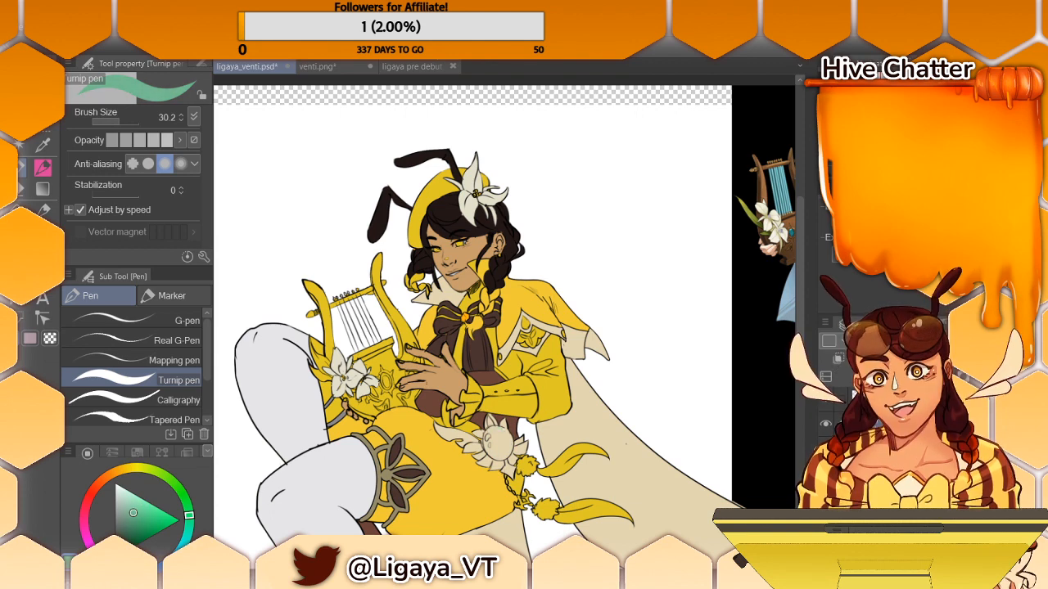
{"action": "key", "text": "ctrl+z"}
{"action": "key", "text": "ctrl+z"}
- Sample the turquoise of the reference character's belt gem and paint the hip ornament's round gem with the Turnip pen
{"action": "left_click_drag", "start_coordinate": [627, 368], "coordinate": [408, 368]}
{"action": "key", "text": "i"}
{"action": "left_click", "coordinate": [649, 250]}
{"action": "key", "text": "p"}
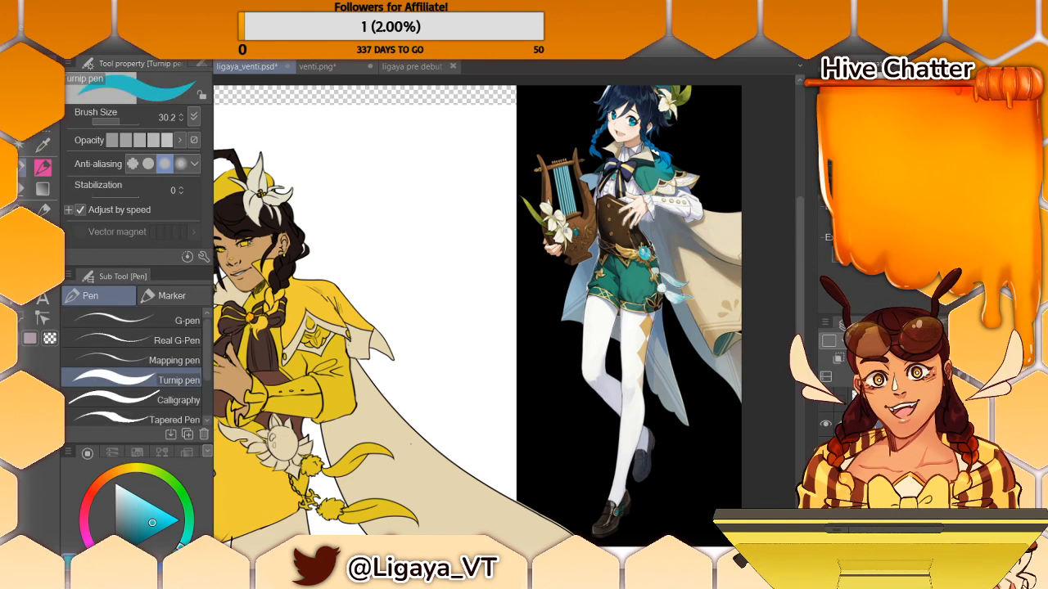
{"action": "left_click_drag", "start_coordinate": [410, 369], "coordinate": [504, 368]}
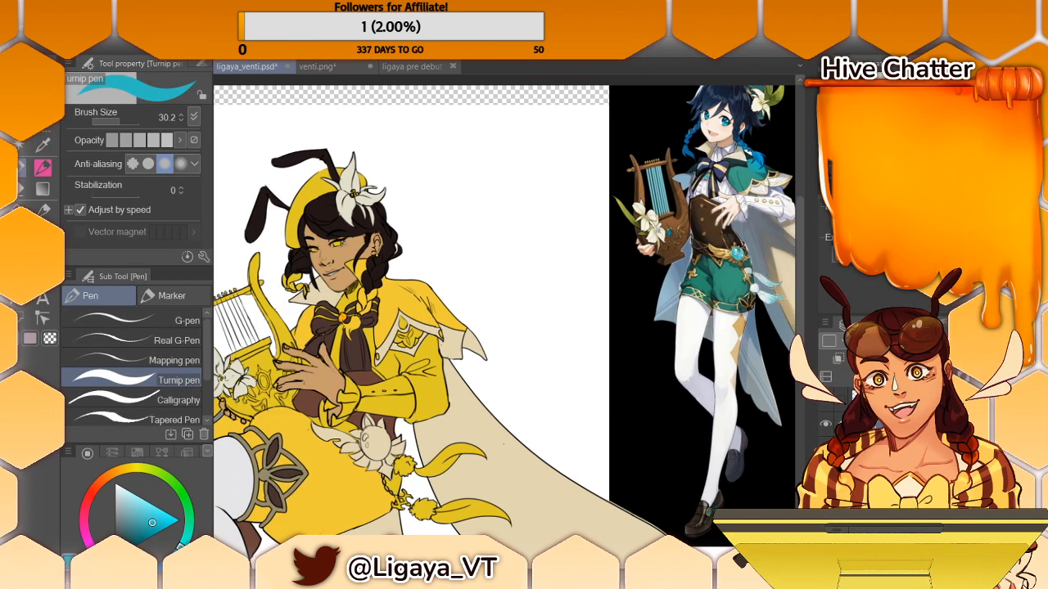
{"action": "left_click_drag", "start_coordinate": [799, 334], "coordinate": [797, 361]}
{"action": "left_click_drag", "start_coordinate": [371, 343], "coordinate": [375, 353]}
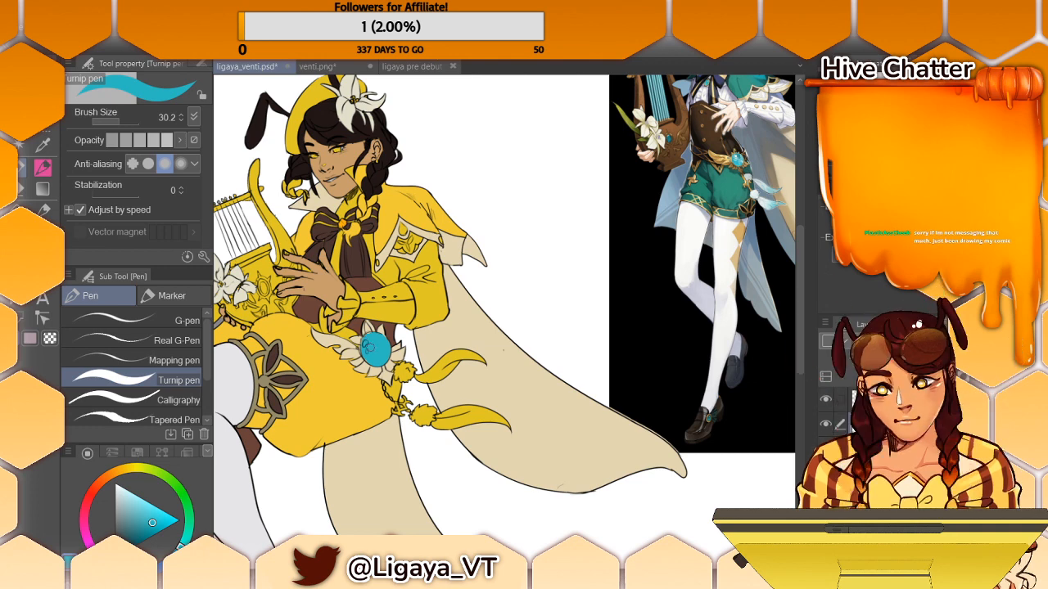
{"action": "key", "text": "i"}
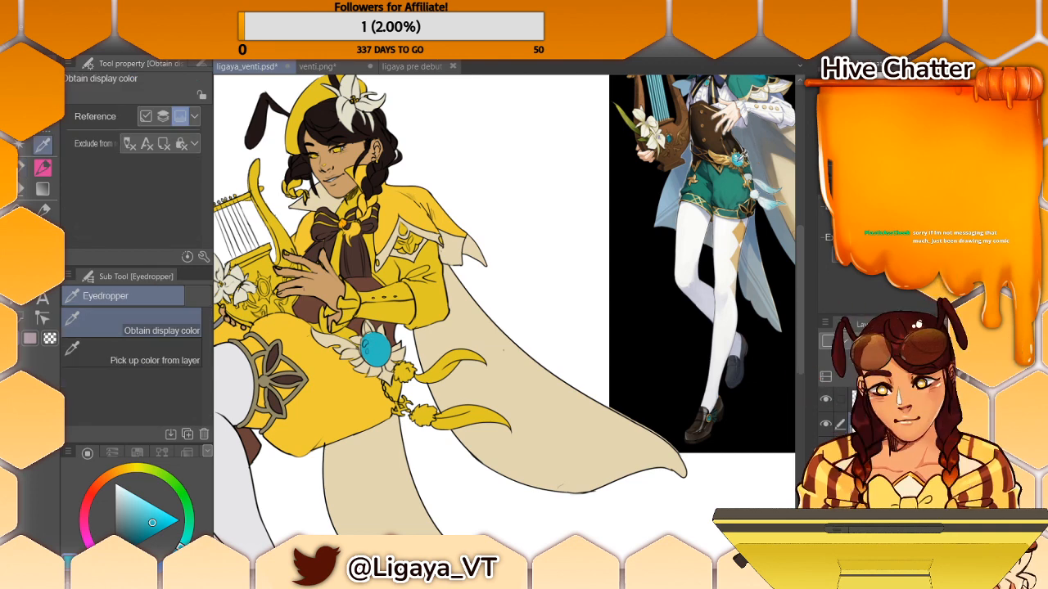
{"action": "left_click", "coordinate": [740, 160]}
{"action": "key", "text": "p"}
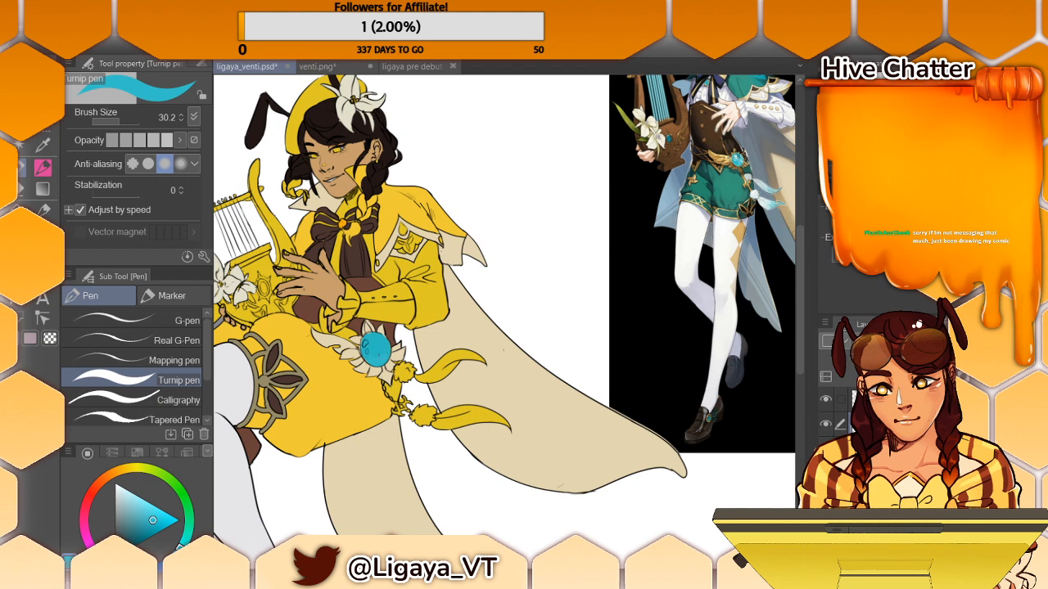
- Sample the golden brown from the reference's belt and fill the hip ornament's feathers and petals and the thigh band's frame
{"action": "key", "text": "i"}
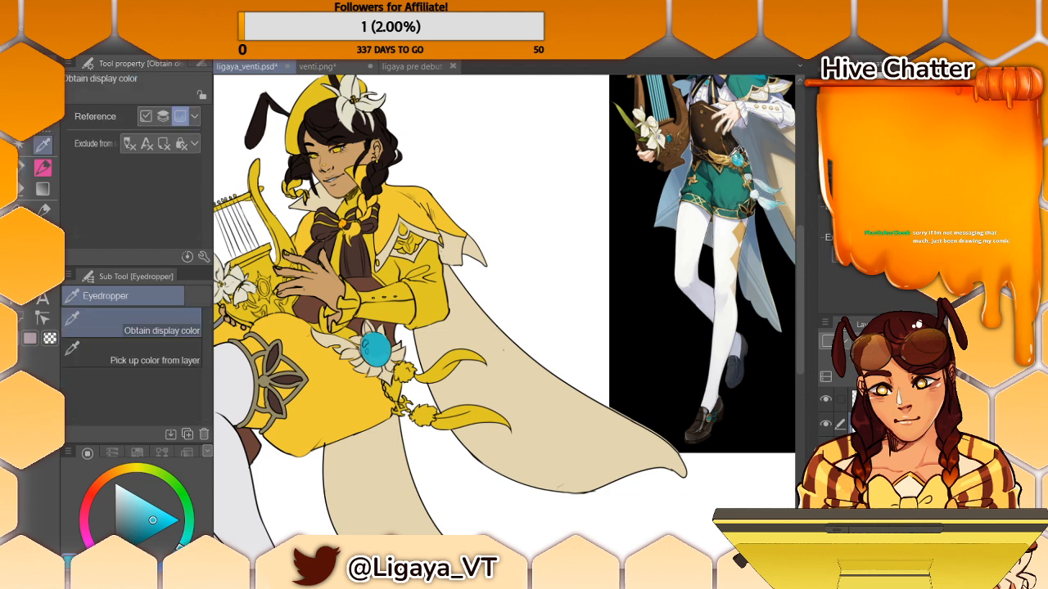
{"action": "left_click", "coordinate": [734, 149]}
{"action": "key", "text": "p"}
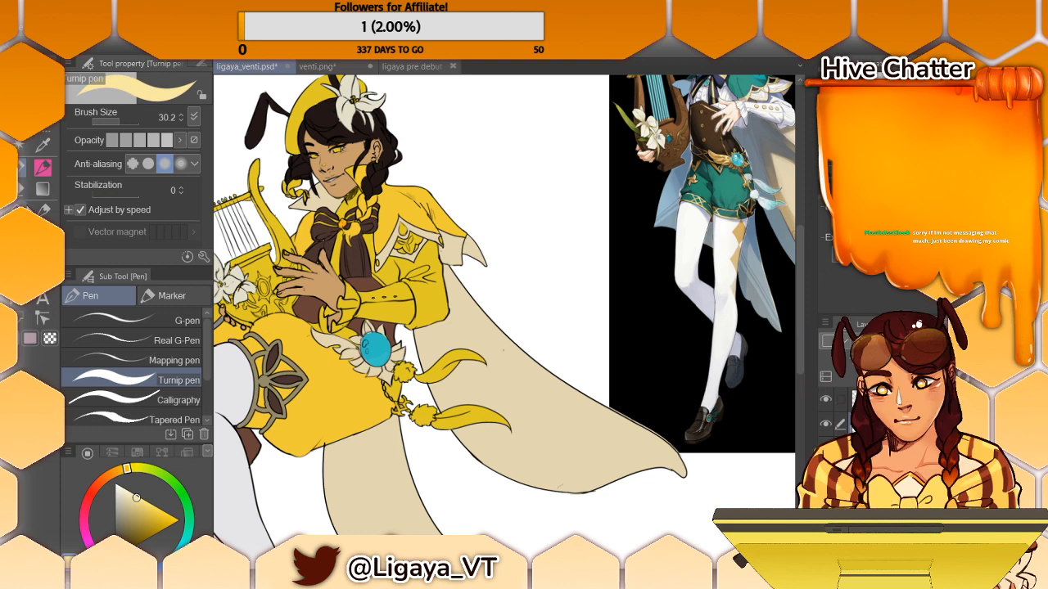
{"action": "key", "text": "g"}
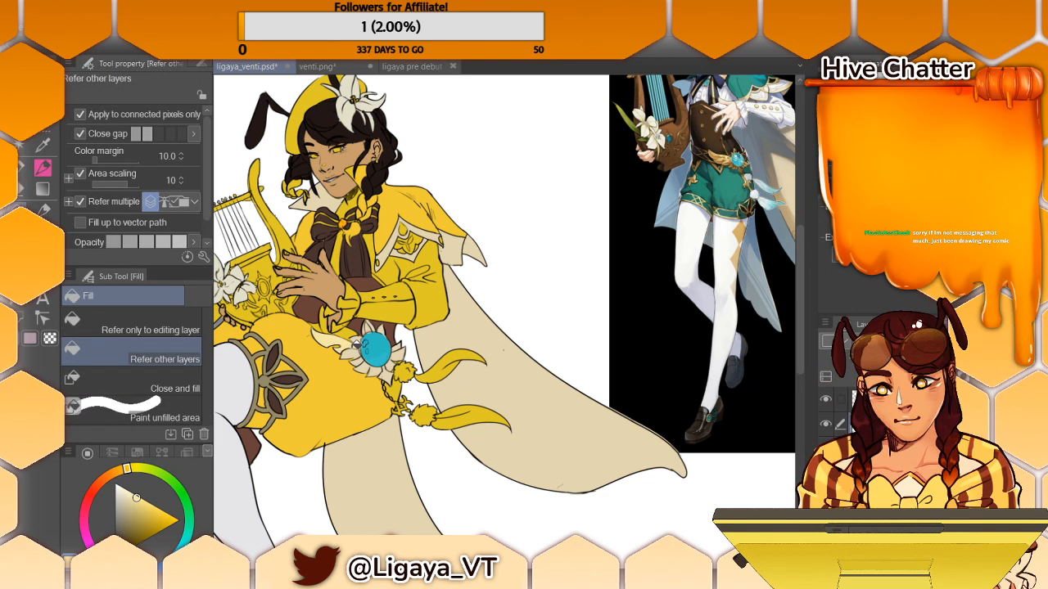
{"action": "key", "text": "i"}
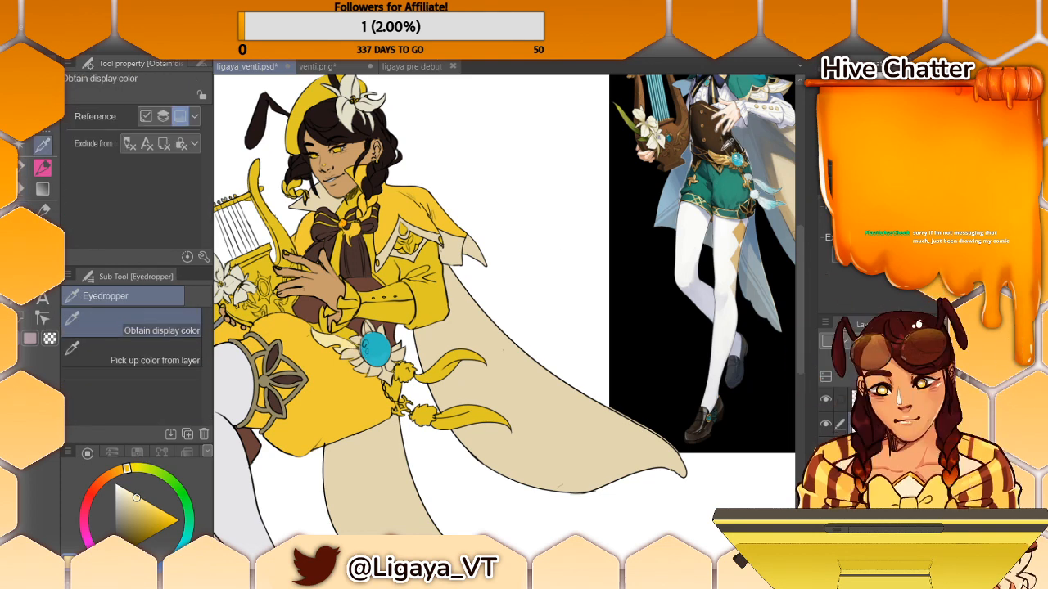
{"action": "left_click", "coordinate": [718, 154]}
{"action": "key", "text": "g"}
{"action": "left_click", "coordinate": [336, 339]}
{"action": "left_click", "coordinate": [352, 351]}
{"action": "left_click", "coordinate": [366, 364]}
{"action": "left_click", "coordinate": [381, 370]}
{"action": "left_click", "coordinate": [400, 361]}
{"action": "left_click", "coordinate": [399, 353]}
{"action": "left_click", "coordinate": [397, 347]}
{"action": "left_click", "coordinate": [393, 359]}
{"action": "left_click", "coordinate": [370, 327]}
{"action": "left_click", "coordinate": [381, 332]}
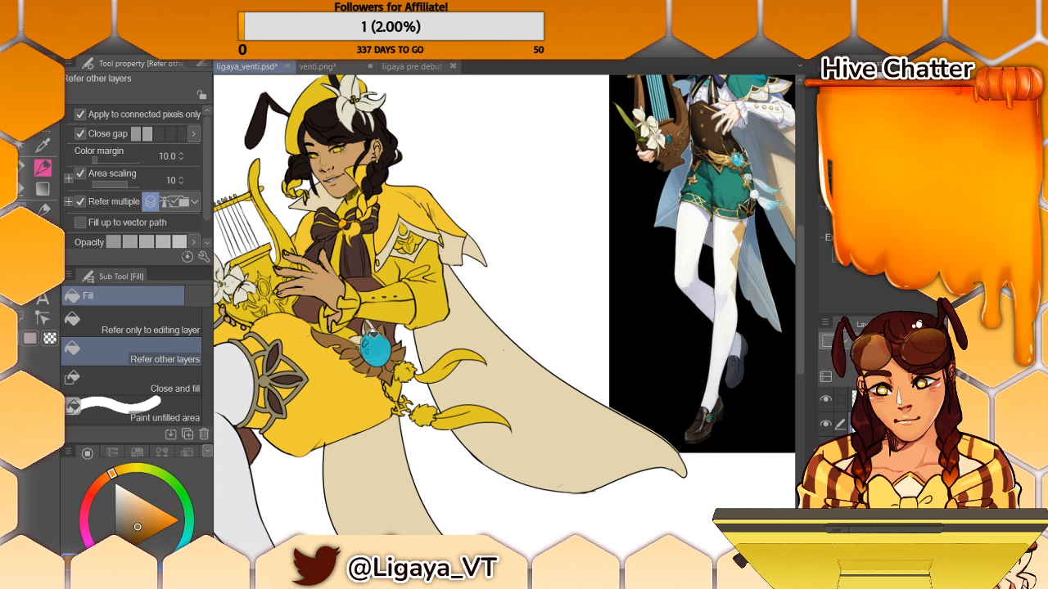
{"action": "left_click", "coordinate": [359, 340]}
{"action": "left_click", "coordinate": [262, 383]}
- Paint the tassel chain below the hip ornament golden brown with the Turnip pen and tidy its edges with the neighbouring cream and yellow
{"action": "left_click_drag", "start_coordinate": [500, 571], "coordinate": [425, 572]}
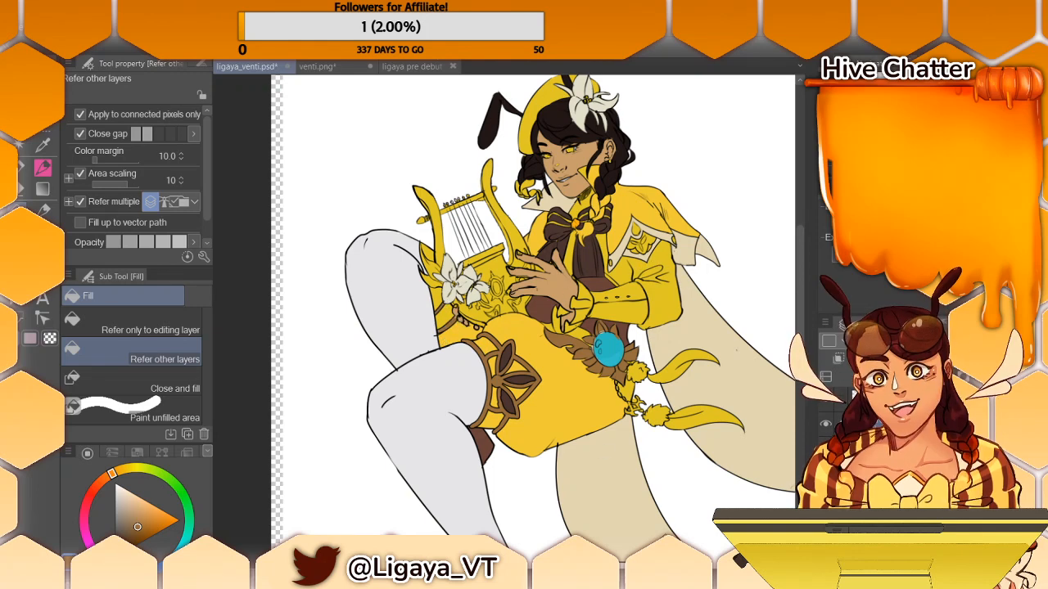
{"action": "left_click_drag", "start_coordinate": [648, 571], "coordinate": [651, 571]}
{"action": "left_click_drag", "start_coordinate": [538, 337], "coordinate": [518, 337]}
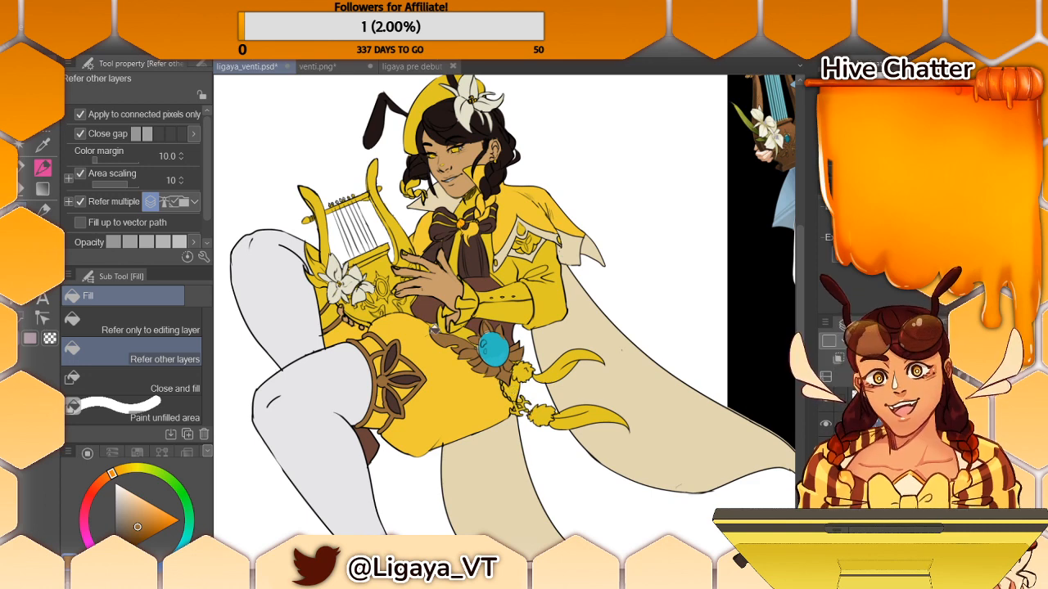
{"action": "key", "text": "p"}
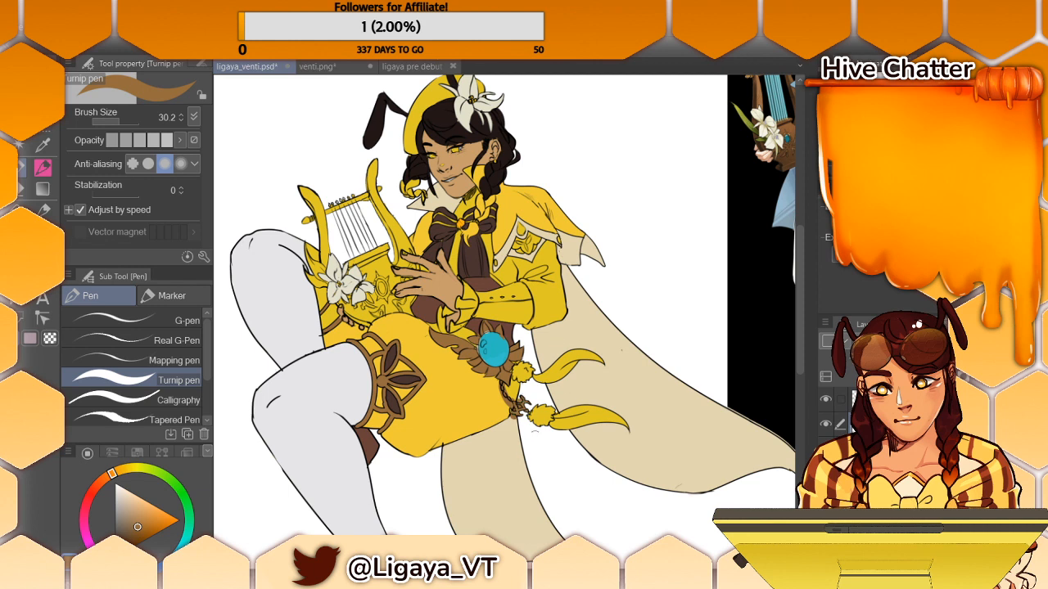
{"action": "left_click", "coordinate": [514, 424], "text": "alt"}
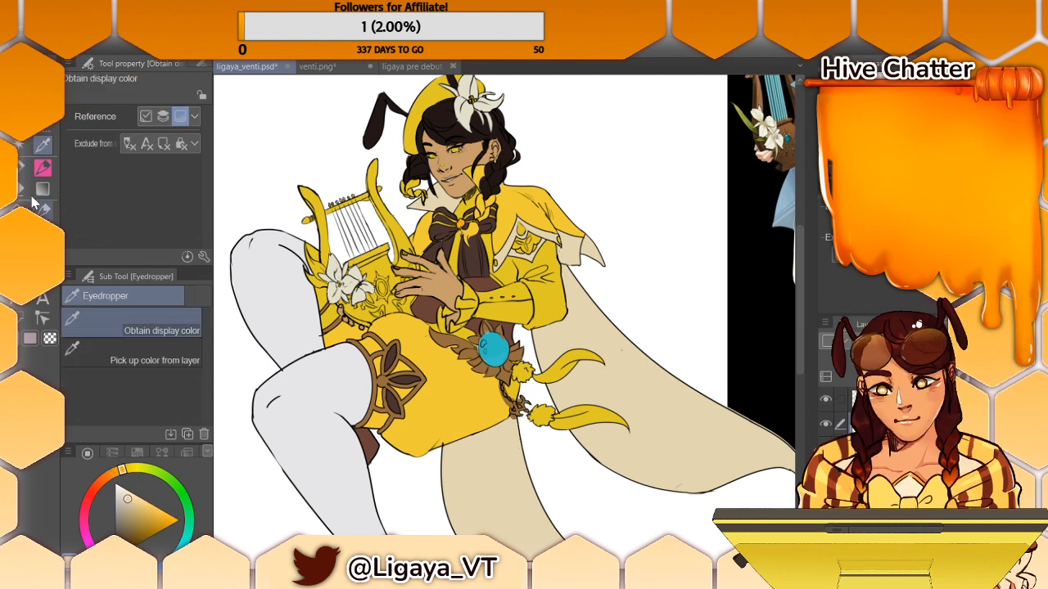
{"action": "key", "text": "p"}
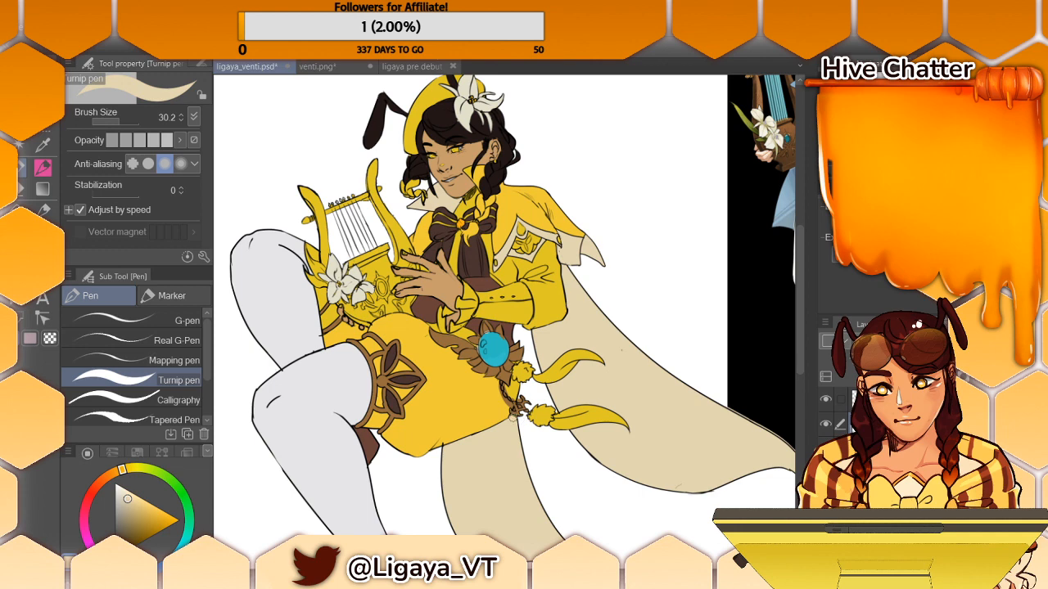
{"action": "left_click", "coordinate": [496, 382], "text": "alt"}
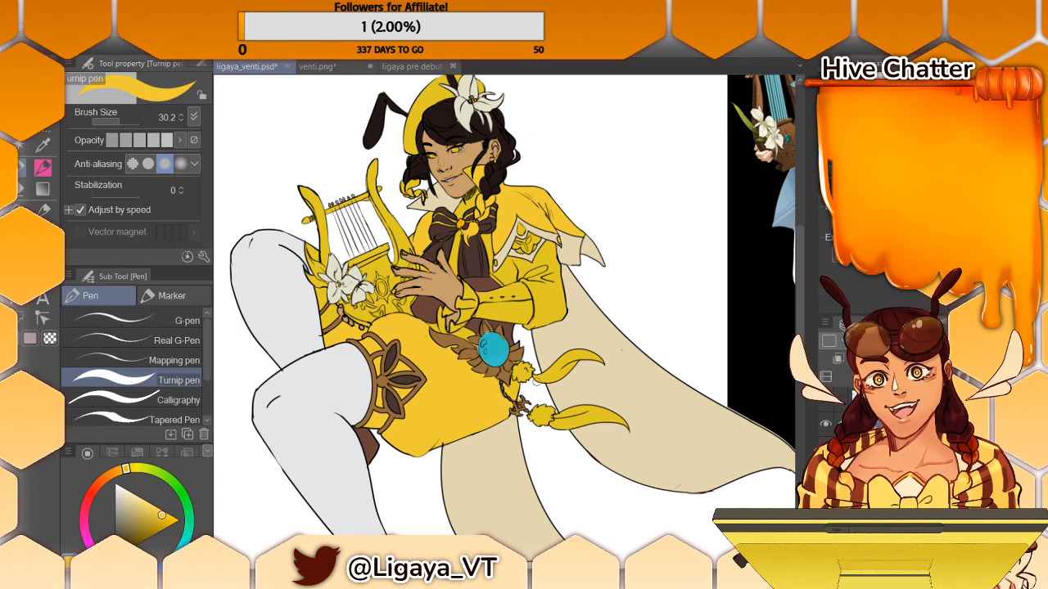
{"action": "key", "text": "i"}
{"action": "left_click", "coordinate": [503, 333]}
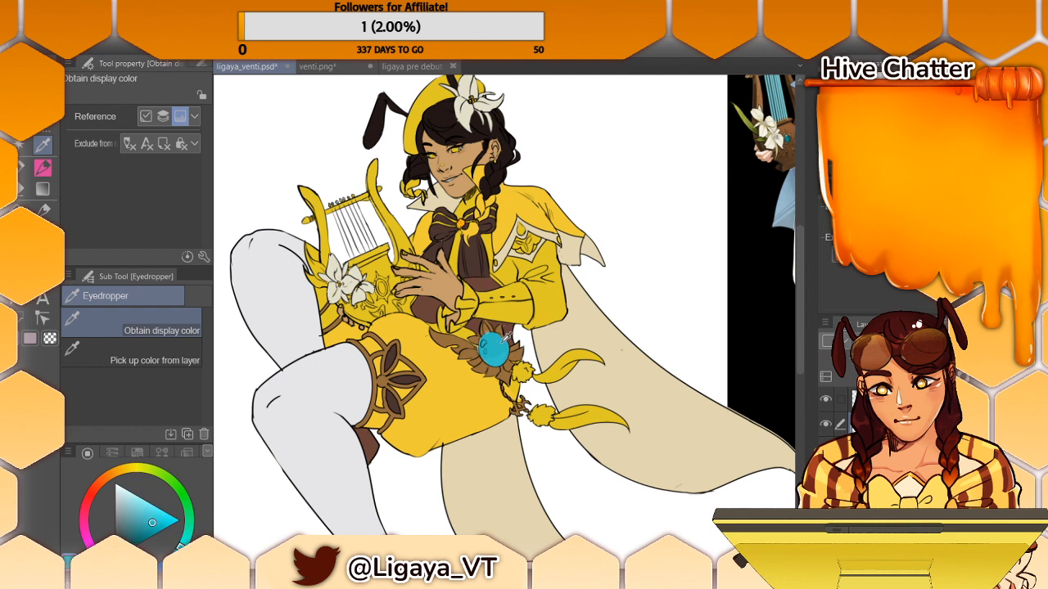
{"action": "left_click", "coordinate": [20, 169]}
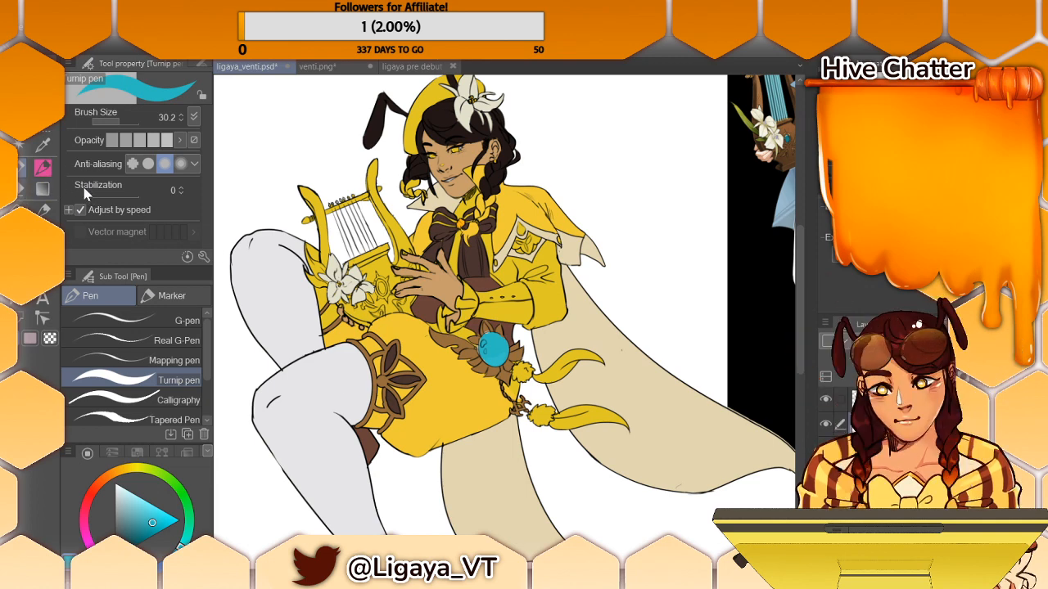
{"action": "left_click_drag", "start_coordinate": [309, 371], "coordinate": [311, 384]}
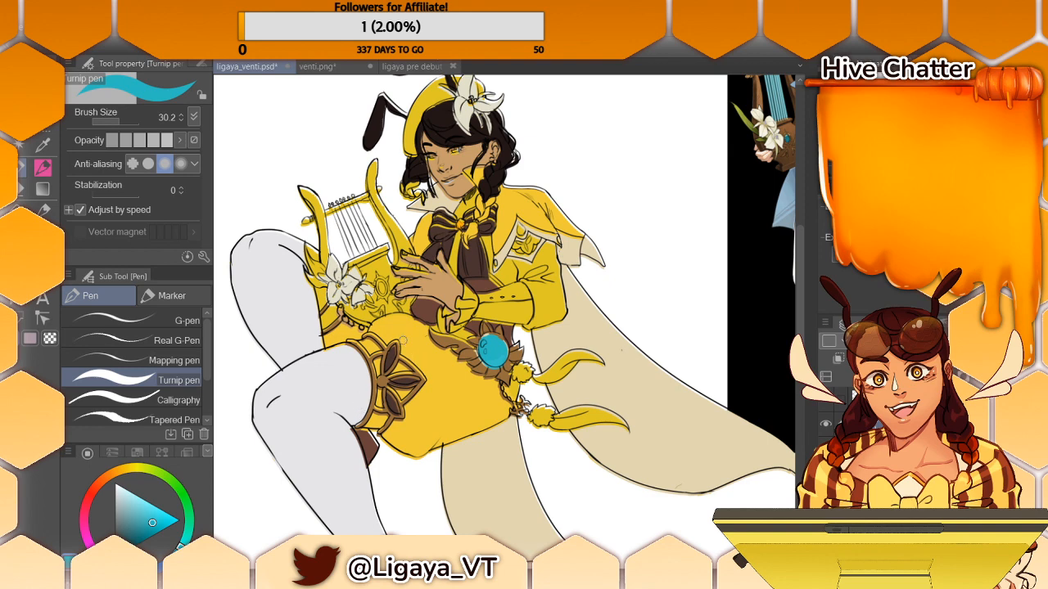
{"action": "key", "text": "ctrl+z"}
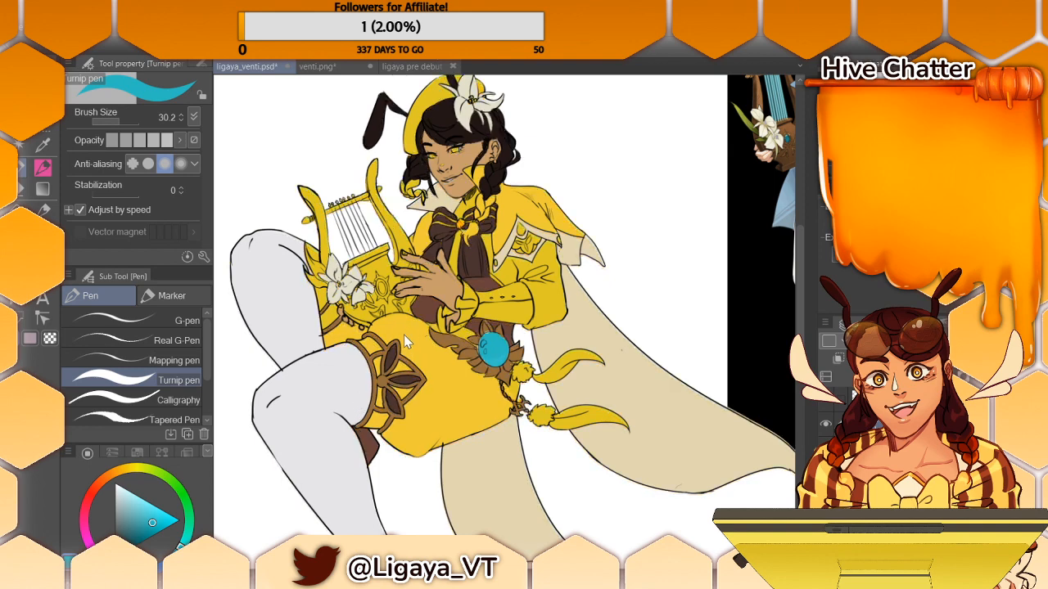
- Sample the pale grey of the stockings and fill the sections of the emblem on the cape's corner
{"action": "key", "text": "i"}
{"action": "left_click", "coordinate": [347, 373]}
{"action": "key", "text": "p"}
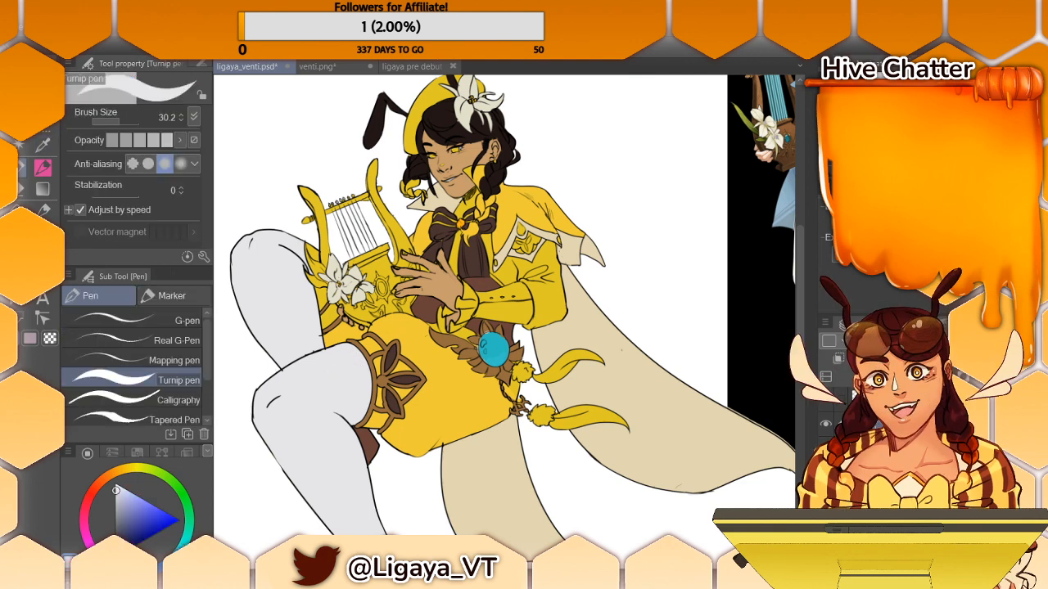
{"action": "key", "text": "g"}
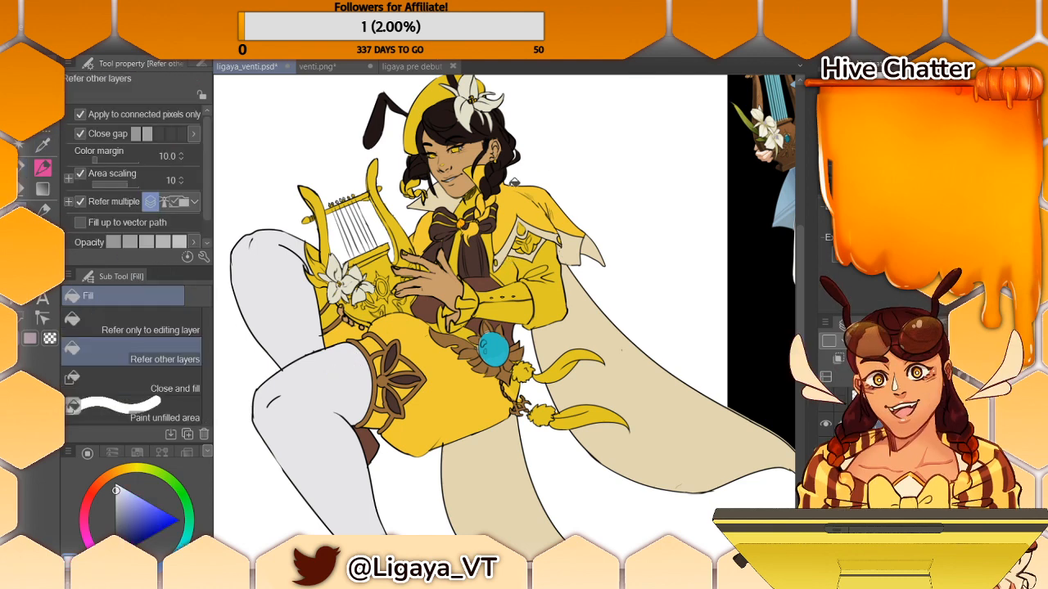
{"action": "left_click", "coordinate": [537, 239]}
{"action": "left_click", "coordinate": [525, 239]}
{"action": "left_click", "coordinate": [525, 246]}
{"action": "left_click", "coordinate": [535, 245]}
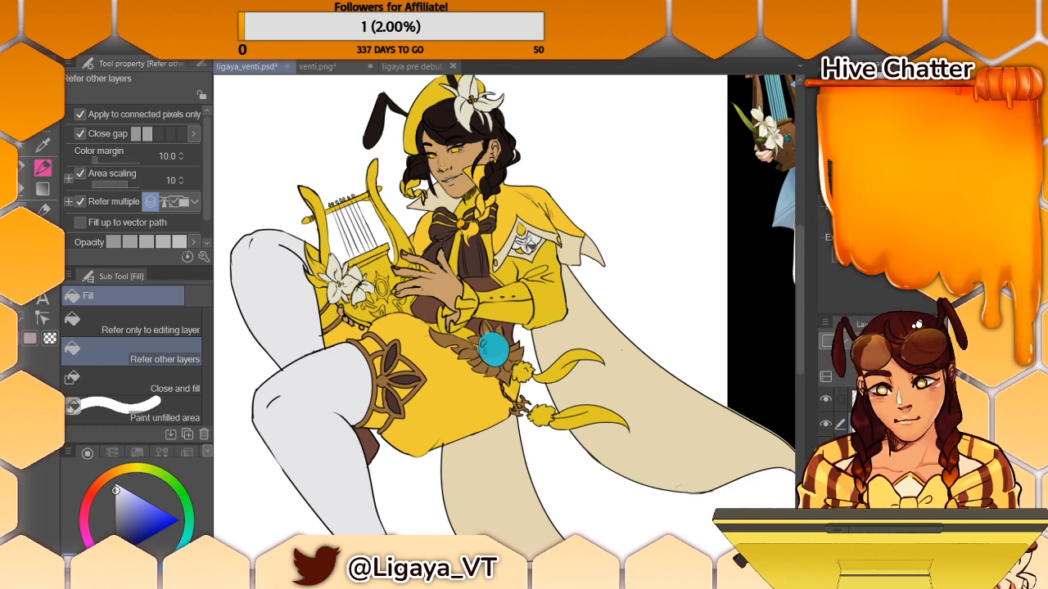
{"action": "left_click", "coordinate": [537, 244]}
- Sample the dark brown from the reference character's cape emblem and fill the small centre of the drawn cape emblem
{"action": "scroll", "coordinate": [688, 289], "scroll_direction": "right", "scroll_amount": 3}
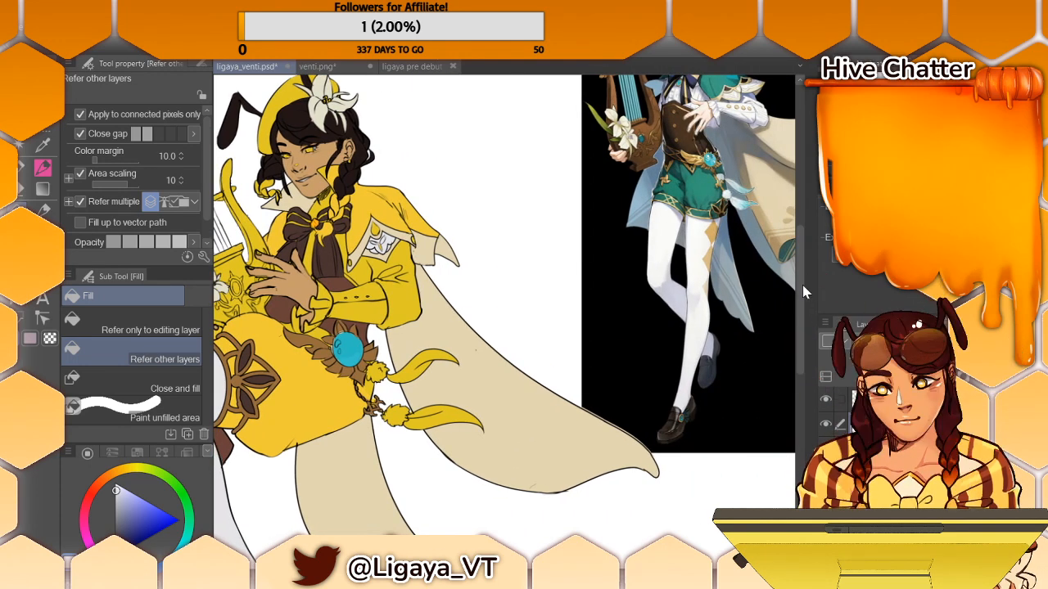
{"action": "scroll", "coordinate": [804, 285], "scroll_direction": "up", "scroll_amount": 2}
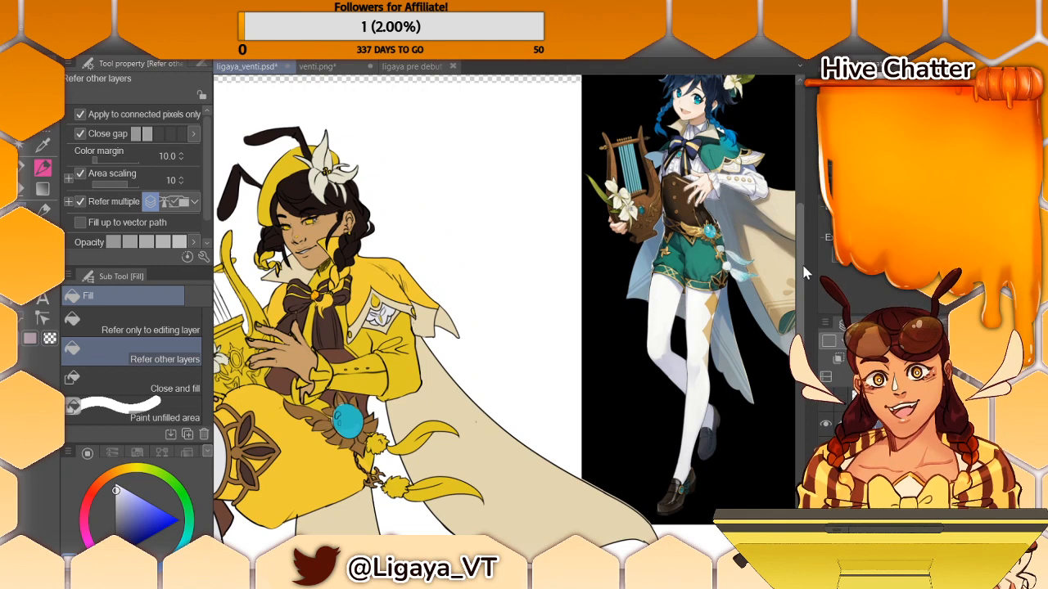
{"action": "scroll", "coordinate": [802, 266], "scroll_direction": "down", "scroll_amount": 1}
{"action": "key", "text": "i"}
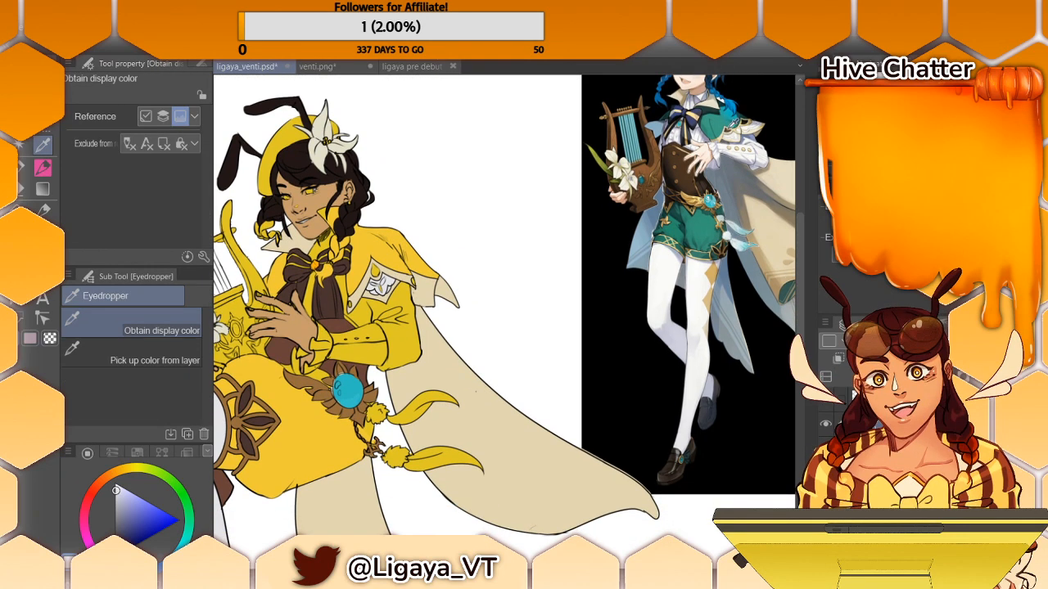
{"action": "left_click", "coordinate": [726, 130]}
{"action": "key", "text": "g"}
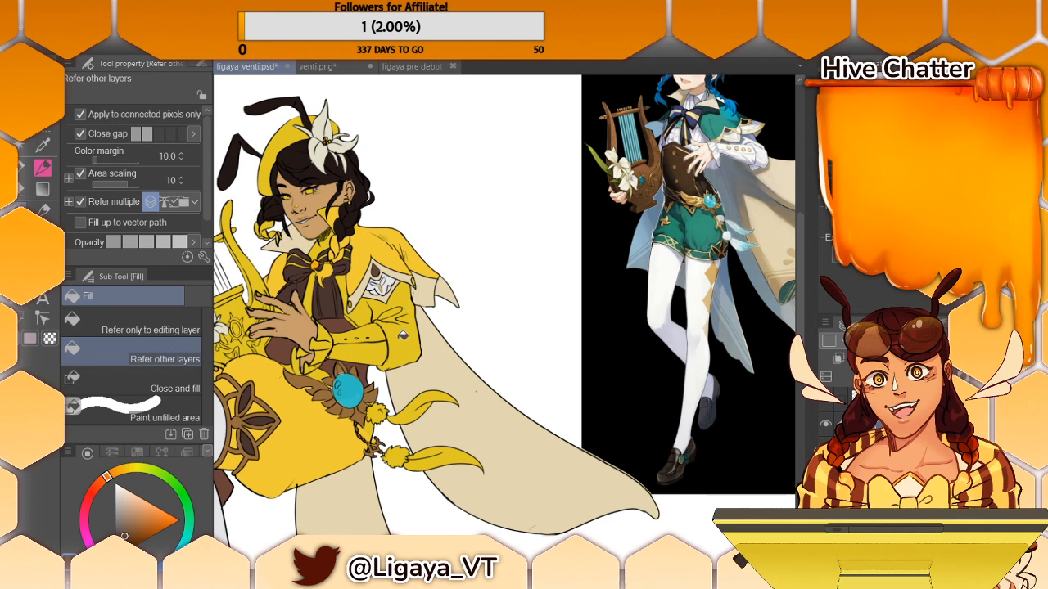
{"action": "mouse_move", "coordinate": [622, 585]}
{"action": "left_mouse_down"}
{"action": "mouse_move", "coordinate": [585, 584]}
{"action": "mouse_move", "coordinate": [649, 585]}
{"action": "mouse_move", "coordinate": [613, 584]}
{"action": "left_mouse_up"}
{"action": "mouse_move", "coordinate": [804, 299]}
{"action": "left_mouse_down"}
{"action": "mouse_move", "coordinate": [805, 283]}
{"action": "mouse_move", "coordinate": [801, 307]}
{"action": "left_mouse_up"}
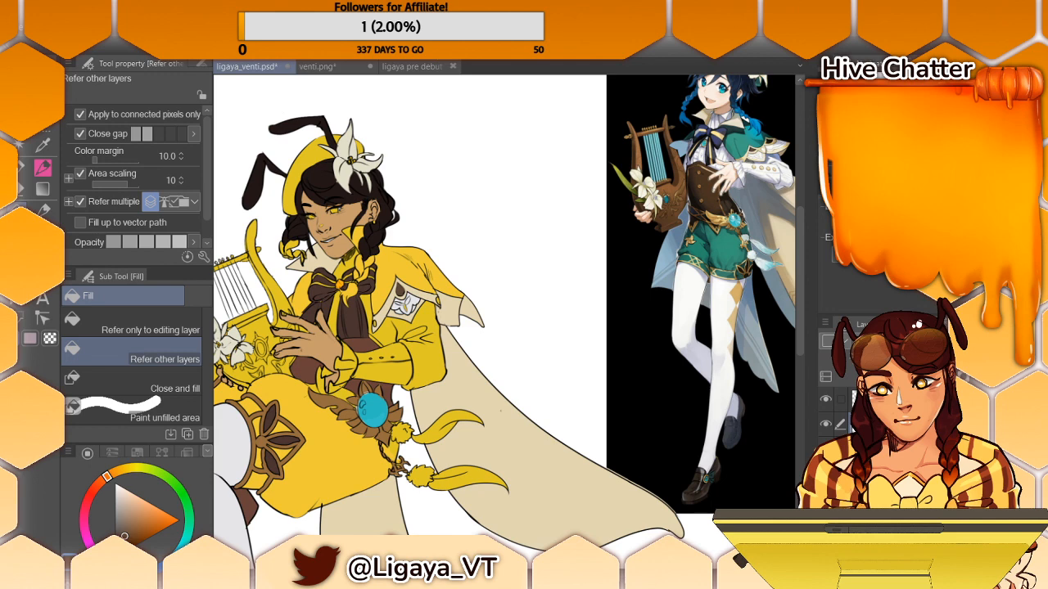
- Hide the line art temporarily to check the flat colours on their own, and show it again
{"action": "left_click", "coordinate": [827, 424]}
{"action": "left_click", "coordinate": [827, 424]}
{"action": "left_click", "coordinate": [826, 401]}
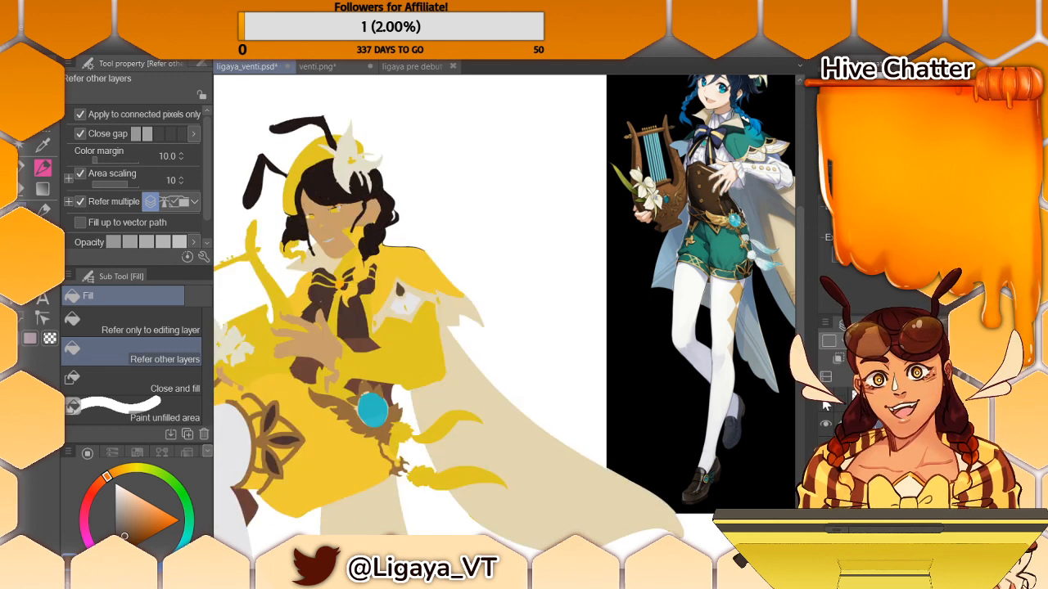
{"action": "left_click", "coordinate": [825, 401]}
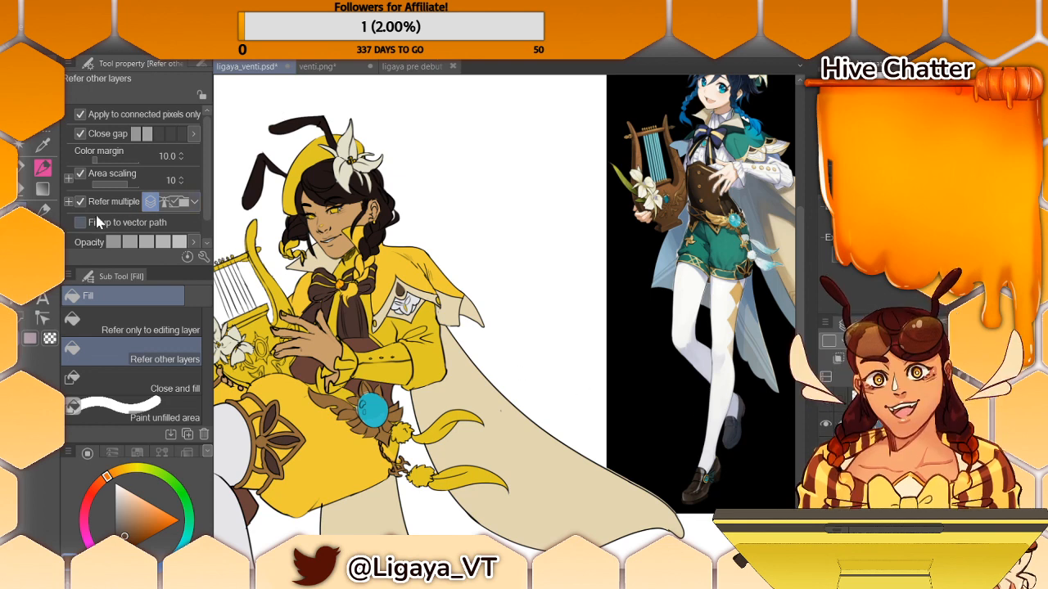
- Sample the hair's dark brown and touch up the hair just below the flower with the Turnip pen
{"action": "key", "text": "e"}
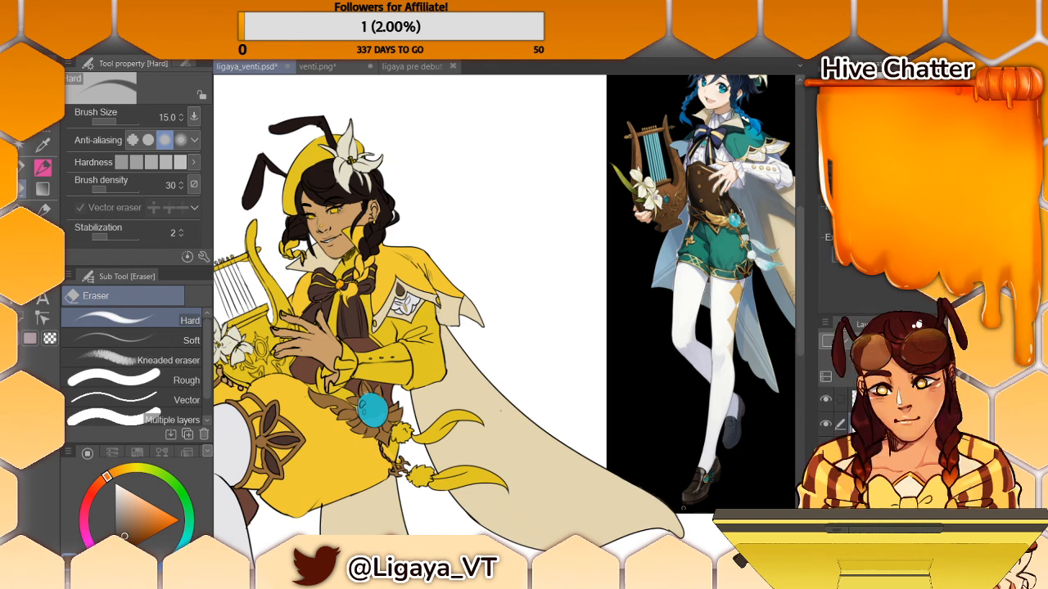
{"action": "scroll", "coordinate": [683, 508], "scroll_direction": "left", "scroll_amount": 4}
{"action": "scroll", "coordinate": [532, 312], "scroll_direction": "left", "scroll_amount": 1}
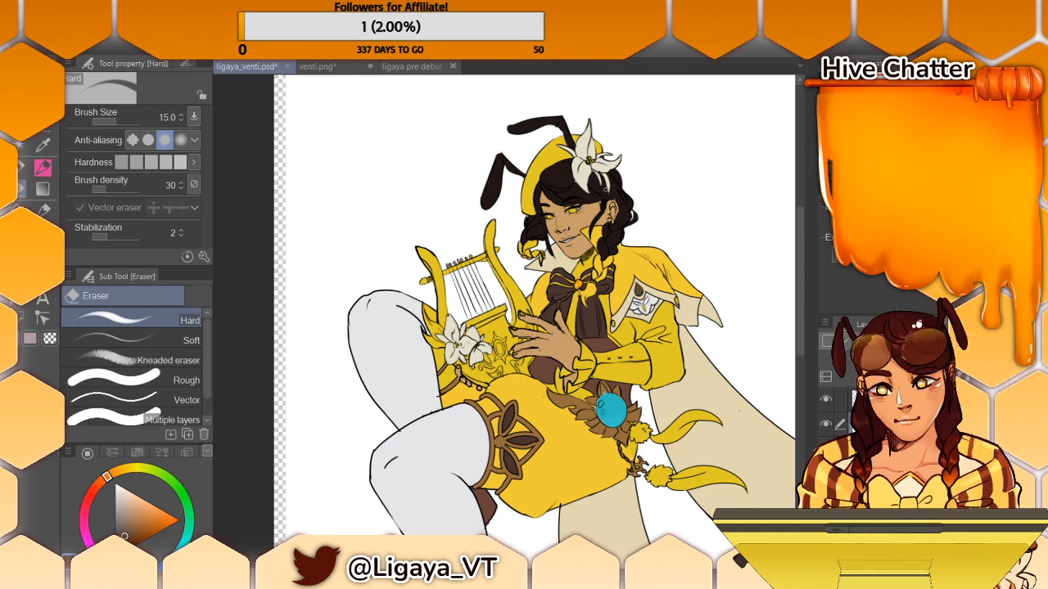
{"action": "left_click", "coordinate": [606, 196], "text": "alt"}
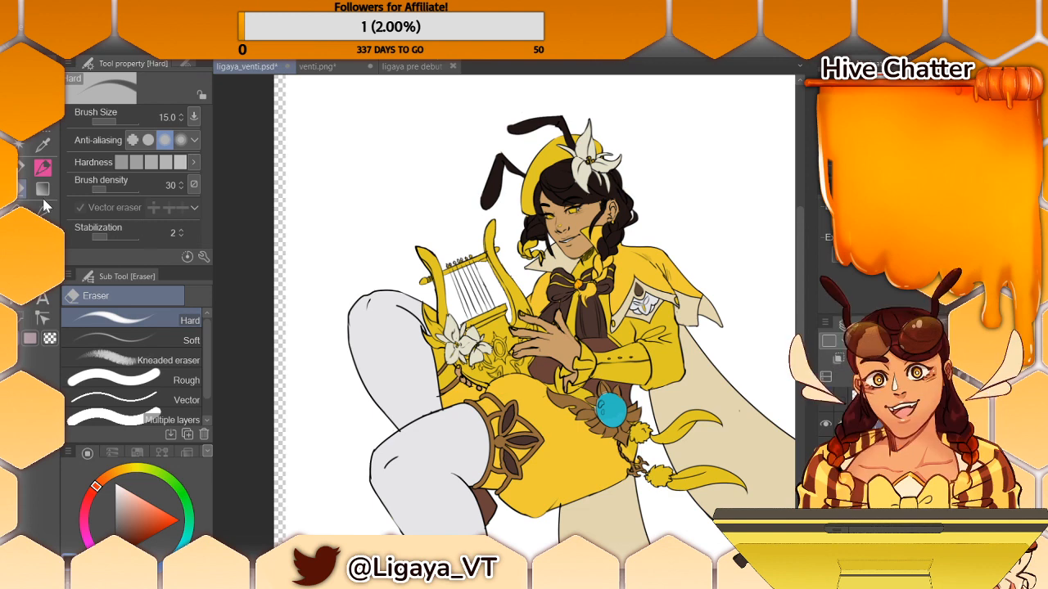
{"action": "left_click", "coordinate": [43, 166]}
{"action": "left_click", "coordinate": [607, 185], "text": "alt"}
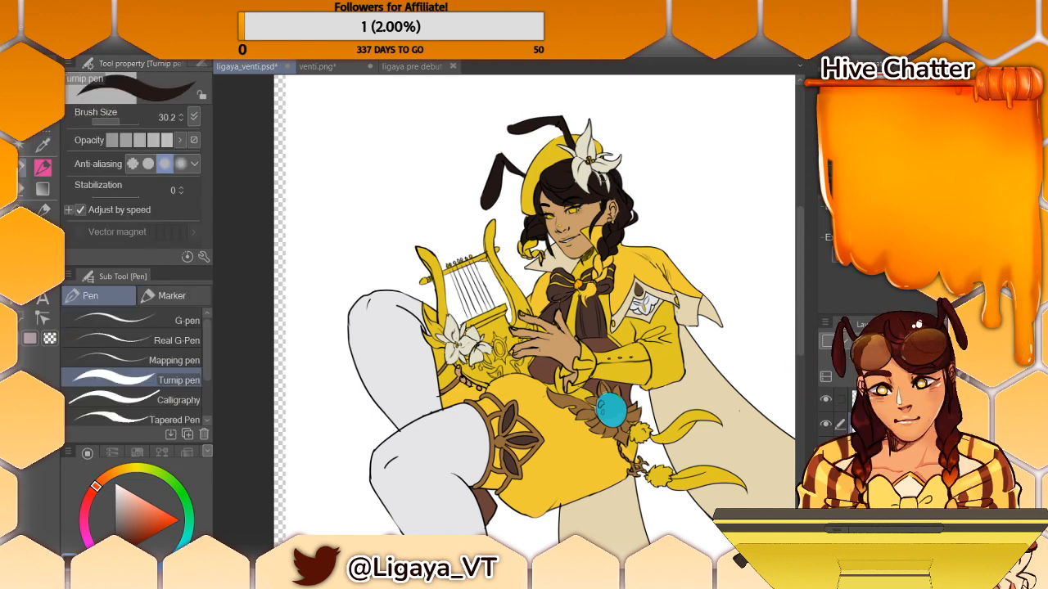
{"action": "left_click_drag", "start_coordinate": [610, 185], "coordinate": [605, 176]}
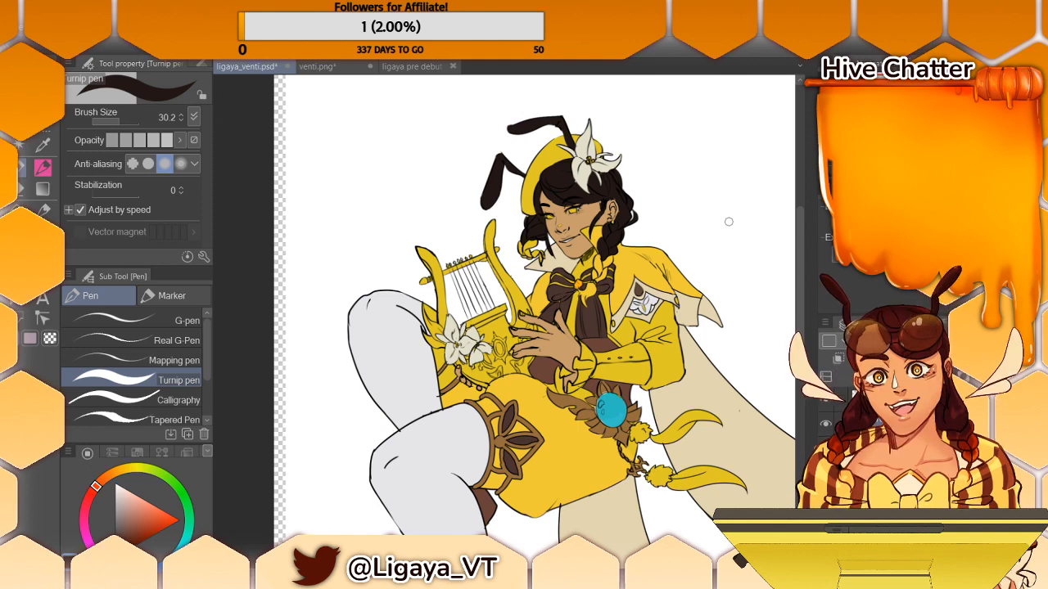
- Sample the turquoise of the hip ornament's gem and paint the small beads on the shoe's bow
{"action": "scroll", "coordinate": [799, 246], "scroll_direction": "up", "scroll_amount": 1}
{"action": "mouse_move", "coordinate": [799, 245]}
{"action": "left_mouse_down"}
{"action": "mouse_move", "coordinate": [799, 321]}
{"action": "mouse_move", "coordinate": [799, 304]}
{"action": "left_mouse_up"}
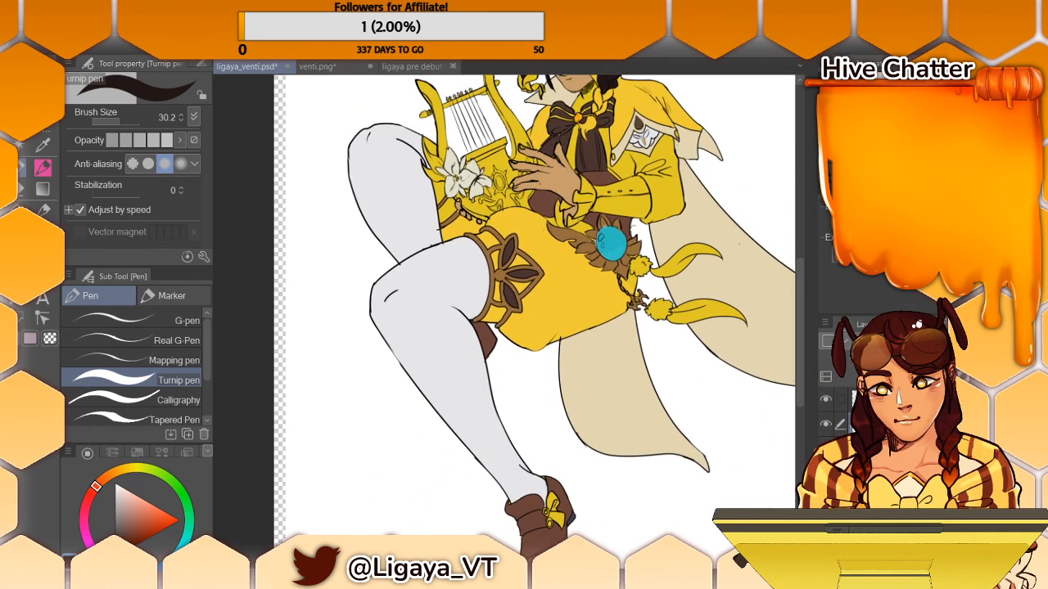
{"action": "left_click", "coordinate": [614, 245], "text": "alt"}
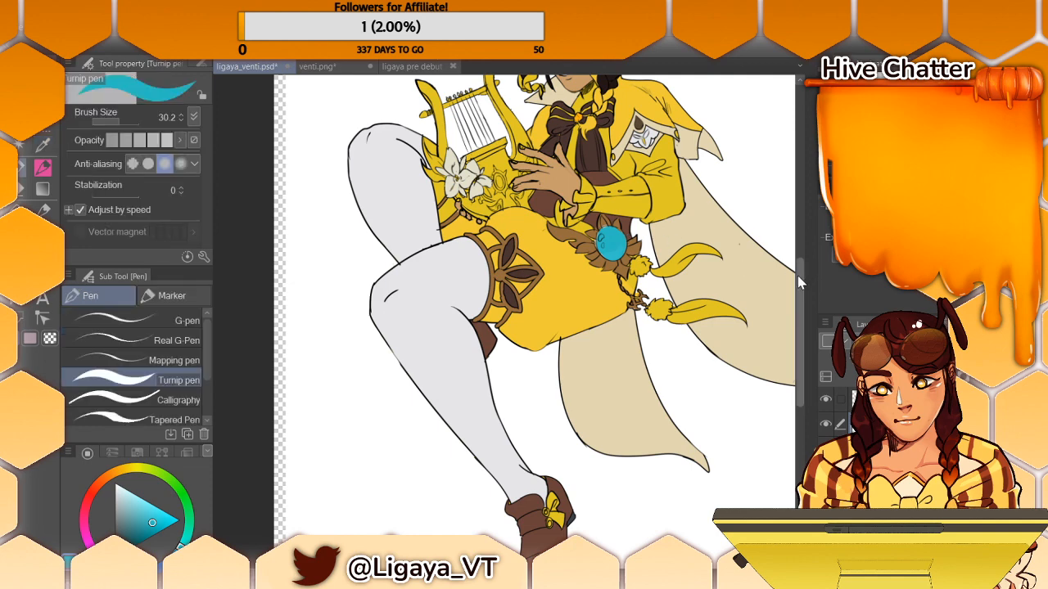
{"action": "left_click_drag", "start_coordinate": [798, 276], "coordinate": [798, 304]}
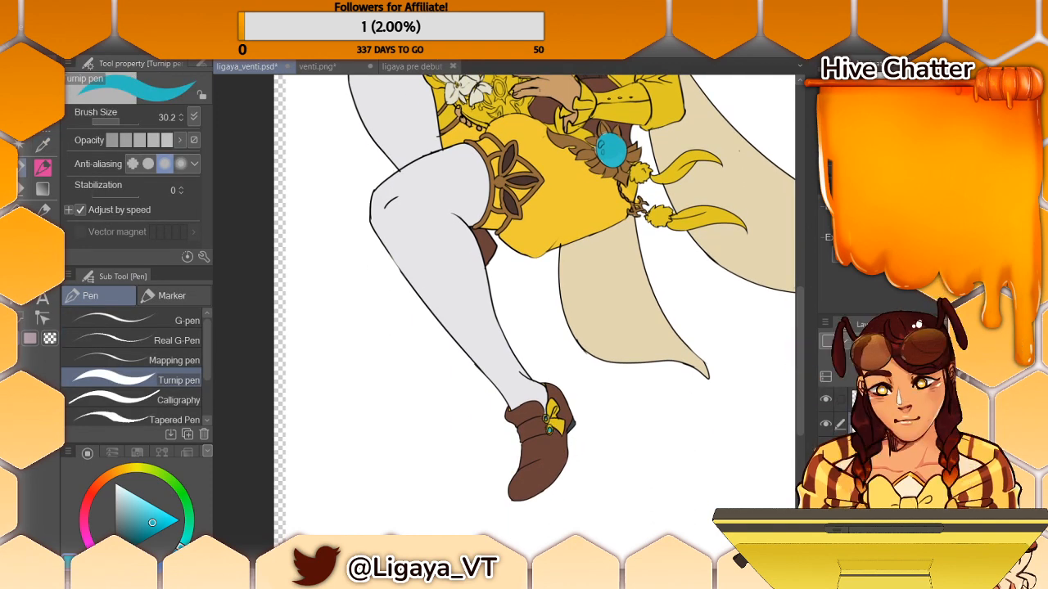
- Sample the dark brown of the thigh band's petals and fill the shoes with it
{"action": "left_click", "coordinate": [625, 172], "text": "alt"}
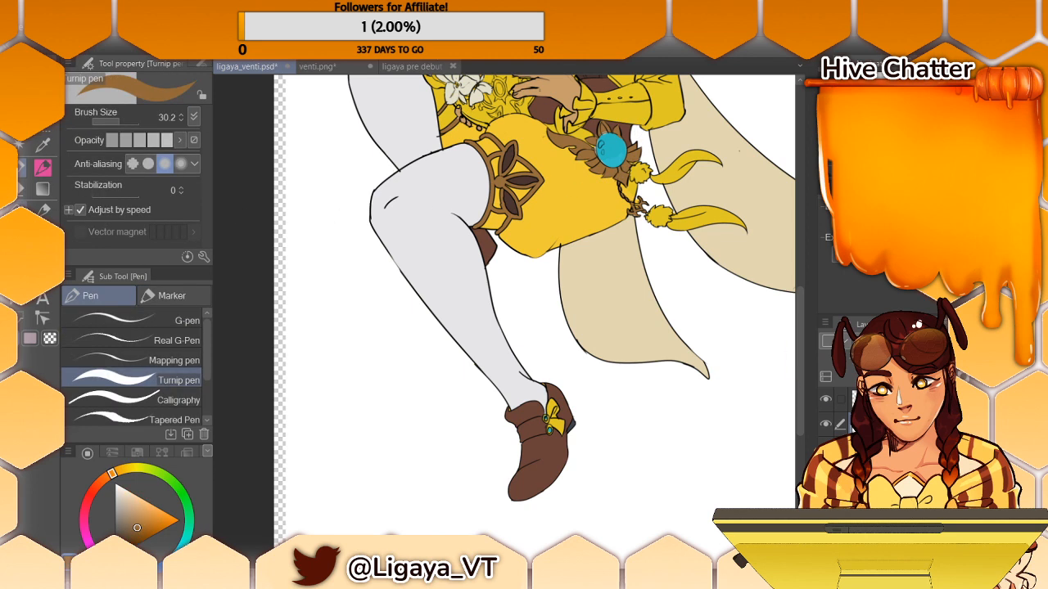
{"action": "key", "text": "g"}
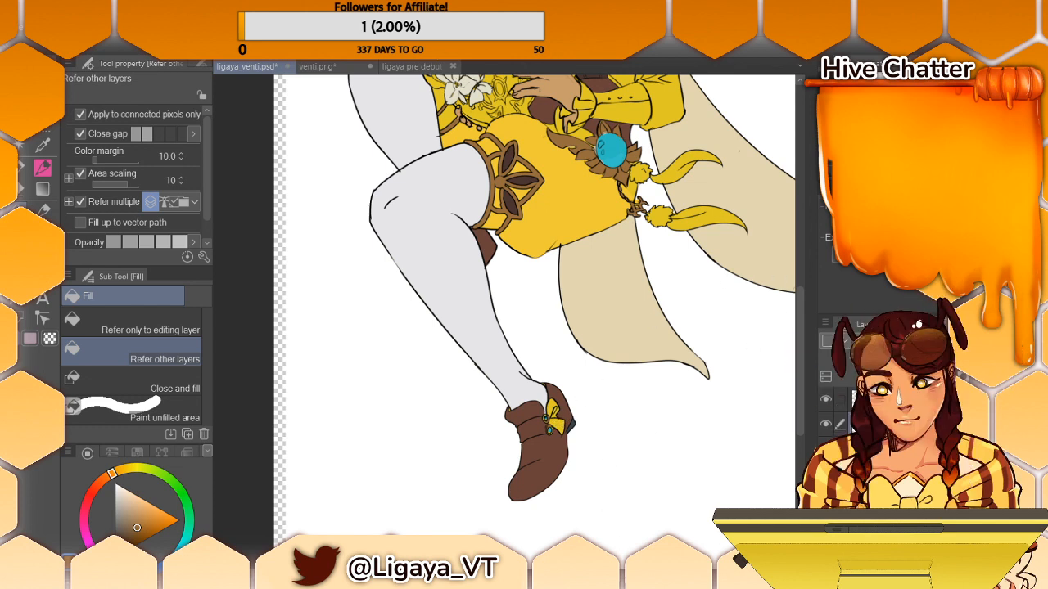
{"action": "mouse_move", "coordinate": [451, 575]}
{"action": "left_mouse_down"}
{"action": "mouse_move", "coordinate": [599, 575]}
{"action": "mouse_move", "coordinate": [439, 574]}
{"action": "mouse_move", "coordinate": [448, 574]}
{"action": "left_mouse_up"}
{"action": "left_click", "coordinate": [24, 169]}
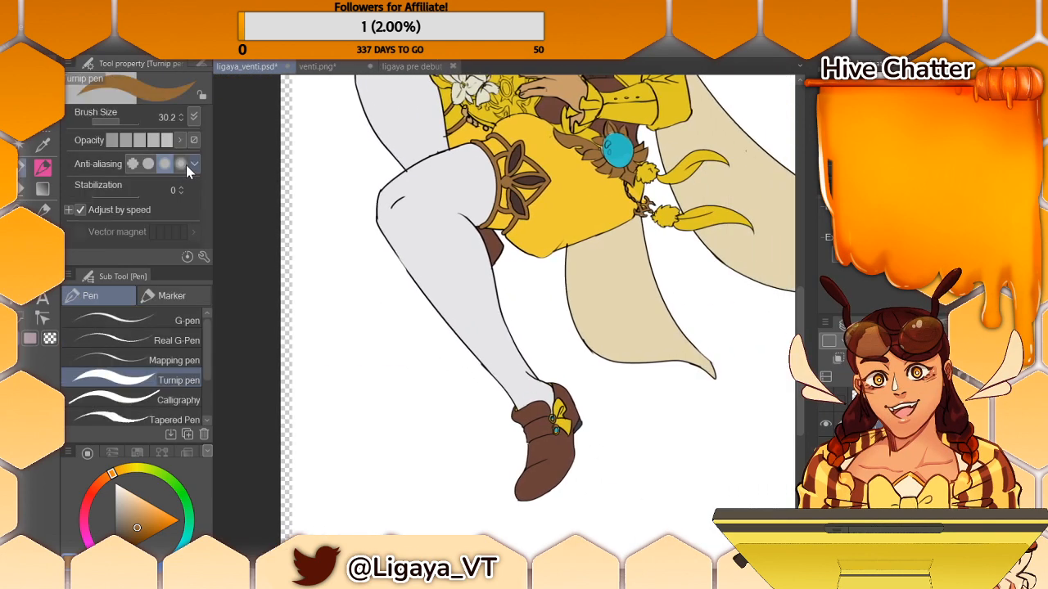
{"action": "key", "text": "alt"}
{"action": "left_click", "coordinate": [528, 170], "text": "alt"}
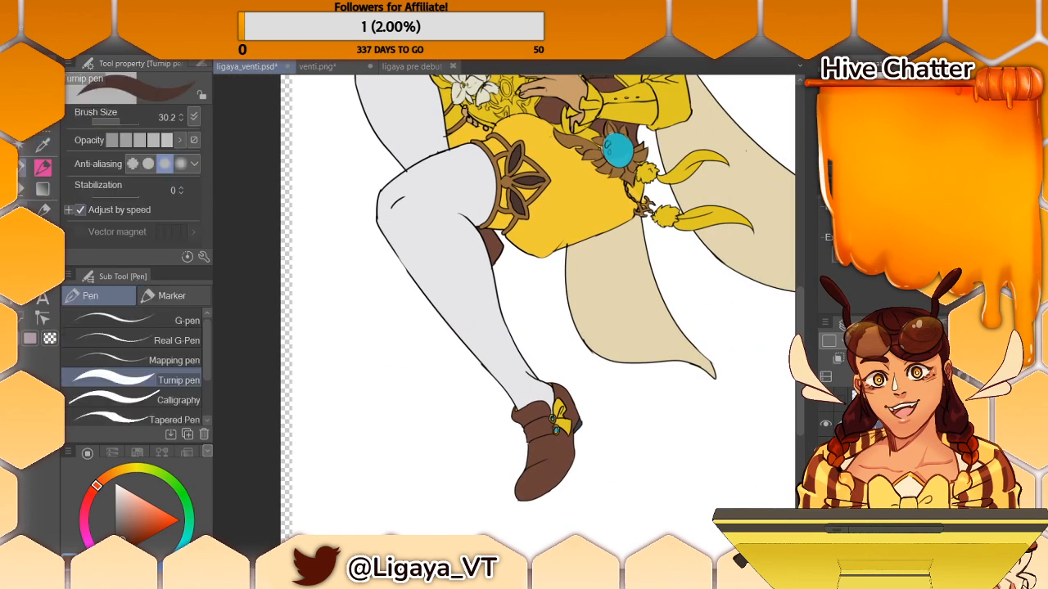
{"action": "left_click", "coordinate": [22, 209]}
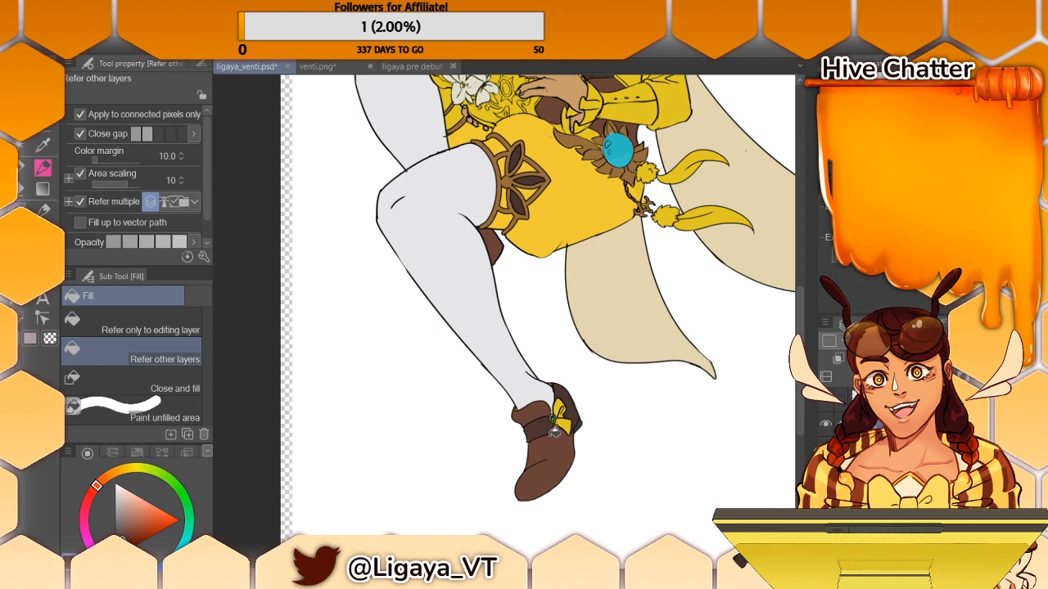
{"action": "left_click", "coordinate": [557, 459]}
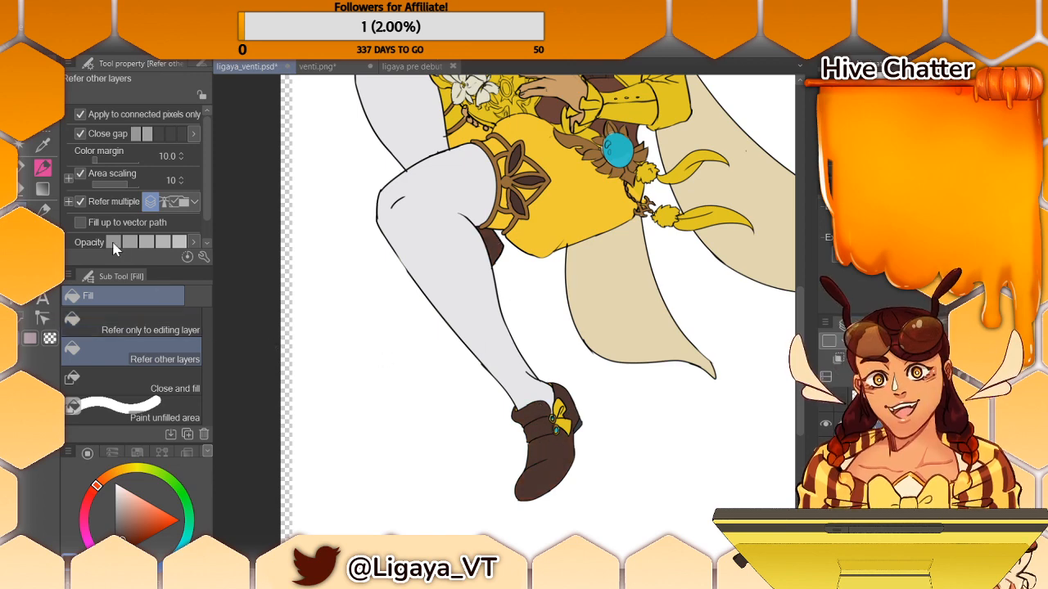
- Sample the reddish brown from the waist and fill the bow on the shoe
{"action": "left_click", "coordinate": [21, 169]}
{"action": "left_click", "coordinate": [525, 196], "text": "alt"}
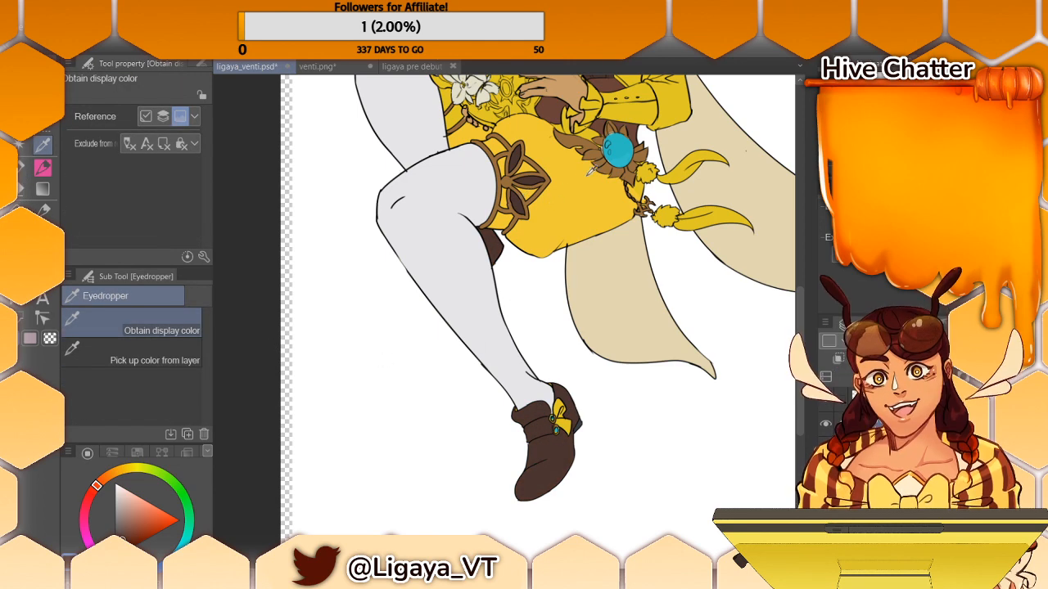
{"action": "left_click", "coordinate": [589, 129], "text": "alt"}
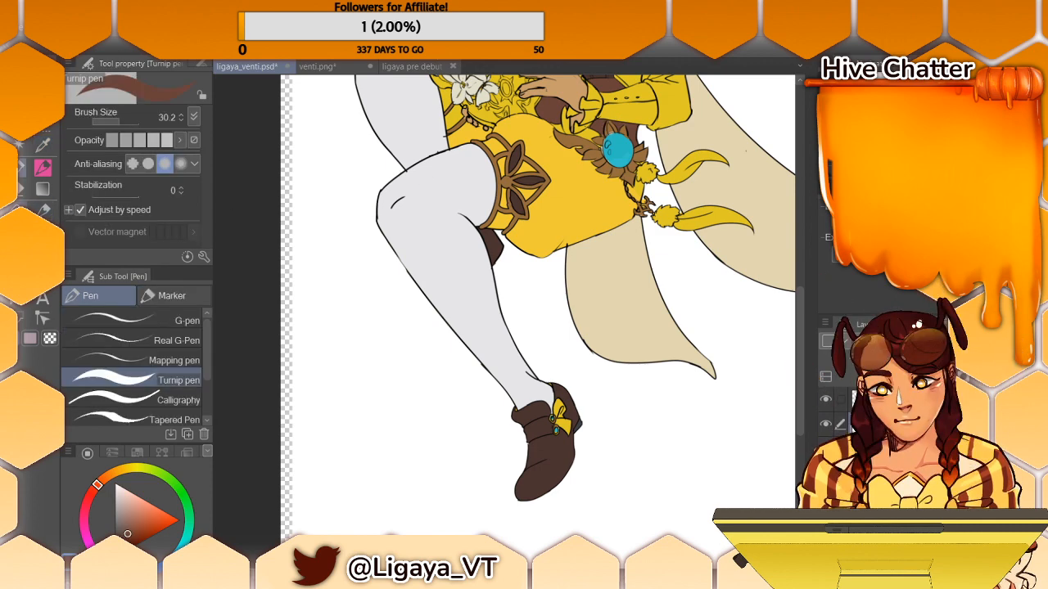
{"action": "key", "text": "g"}
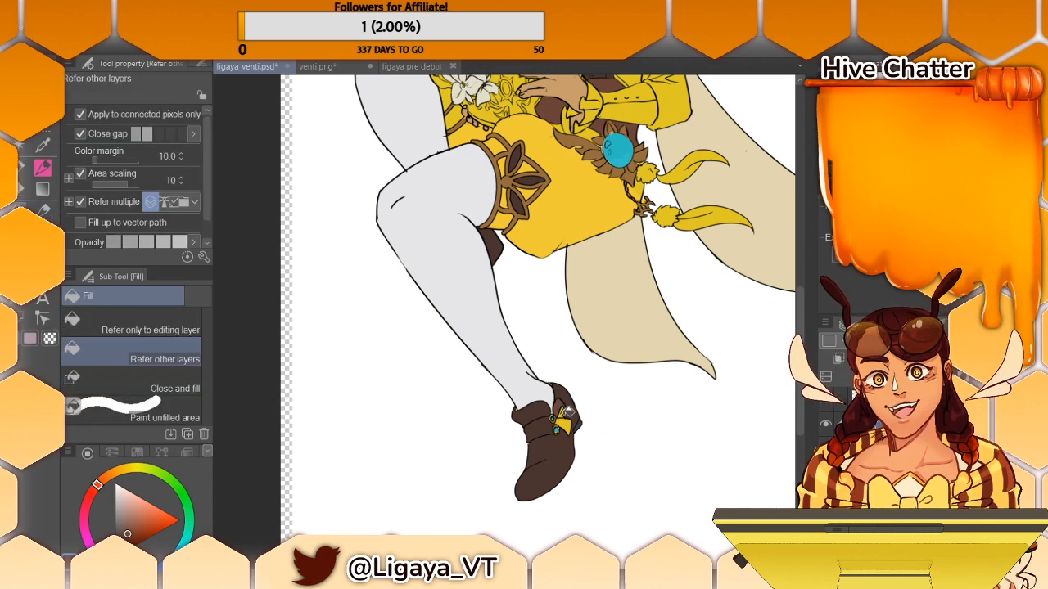
{"action": "left_click", "coordinate": [568, 419]}
- Sample the hip gem's turquoise and fill the knot of the neck bow and the round gem on the lyre
{"action": "left_click_drag", "start_coordinate": [800, 309], "coordinate": [807, 284]}
{"action": "key", "text": "i"}
{"action": "left_click", "coordinate": [626, 239]}
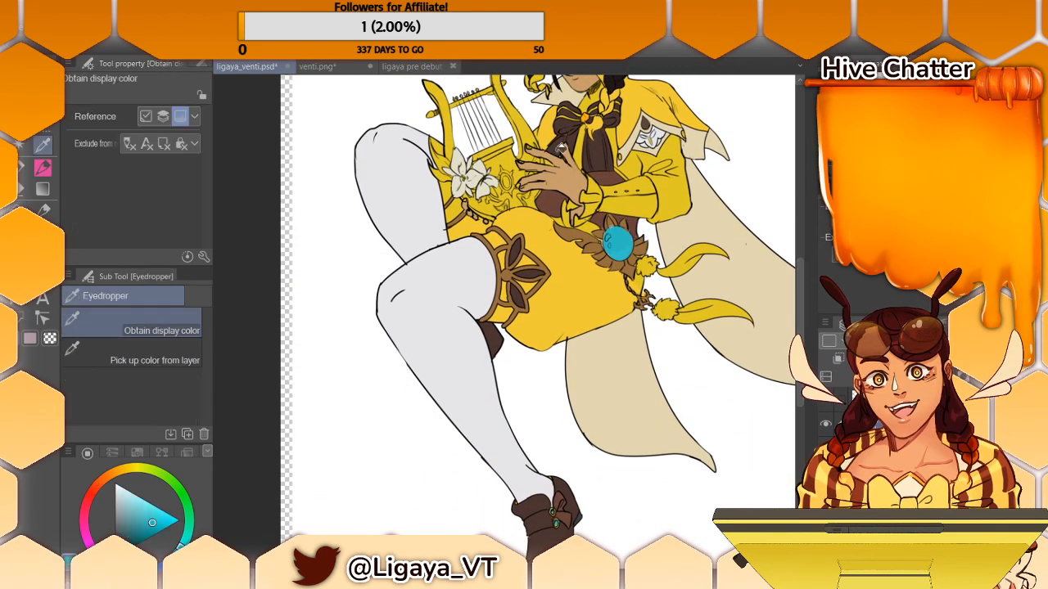
{"action": "key", "text": "g"}
{"action": "left_click", "coordinate": [586, 117]}
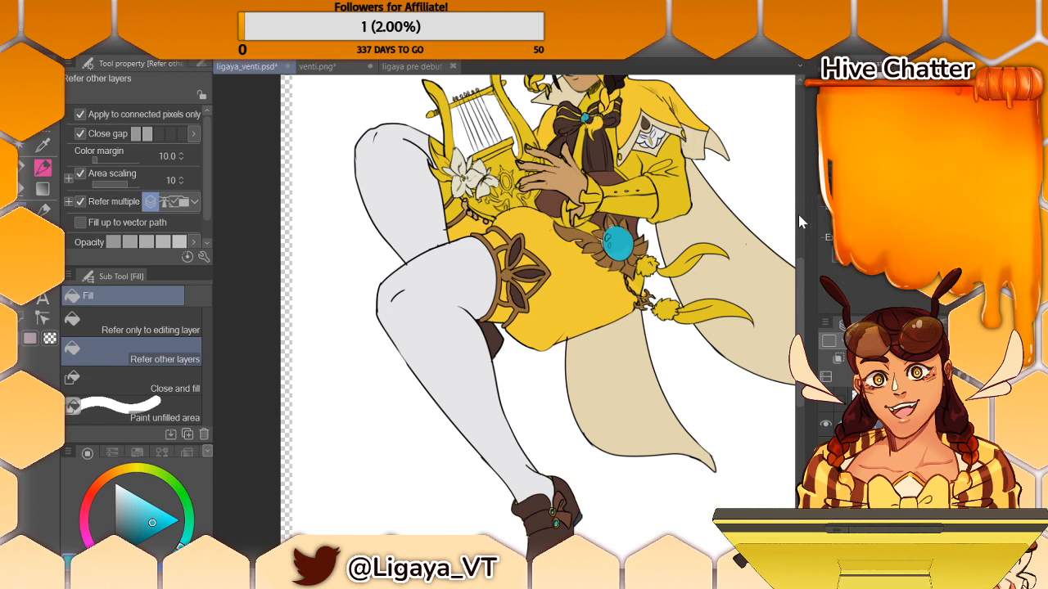
{"action": "left_click_drag", "start_coordinate": [799, 268], "coordinate": [795, 226]}
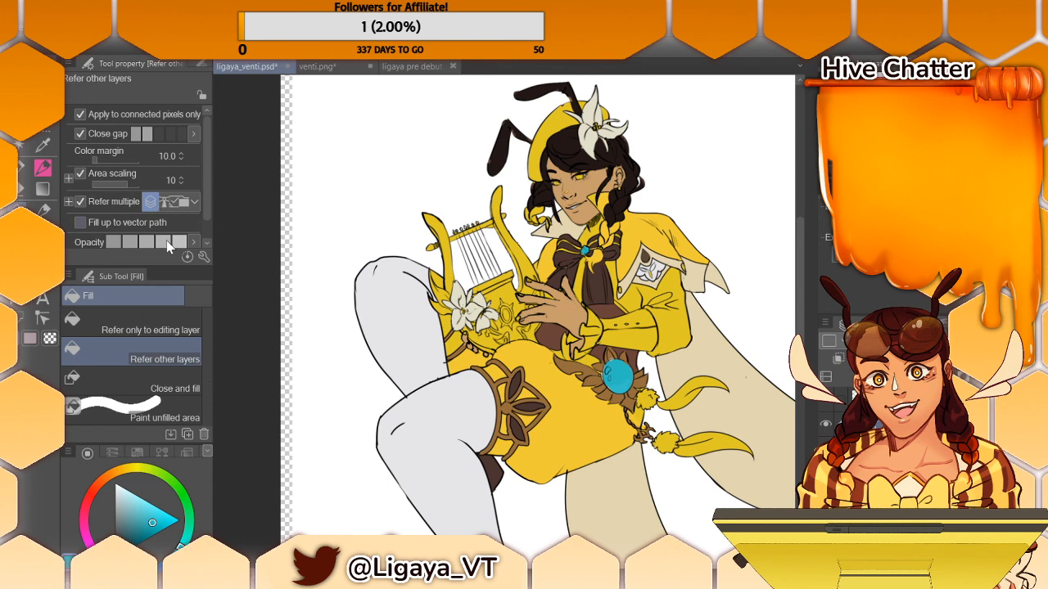
{"action": "left_click_drag", "start_coordinate": [798, 309], "coordinate": [829, 317]}
{"action": "left_click", "coordinate": [508, 295]}
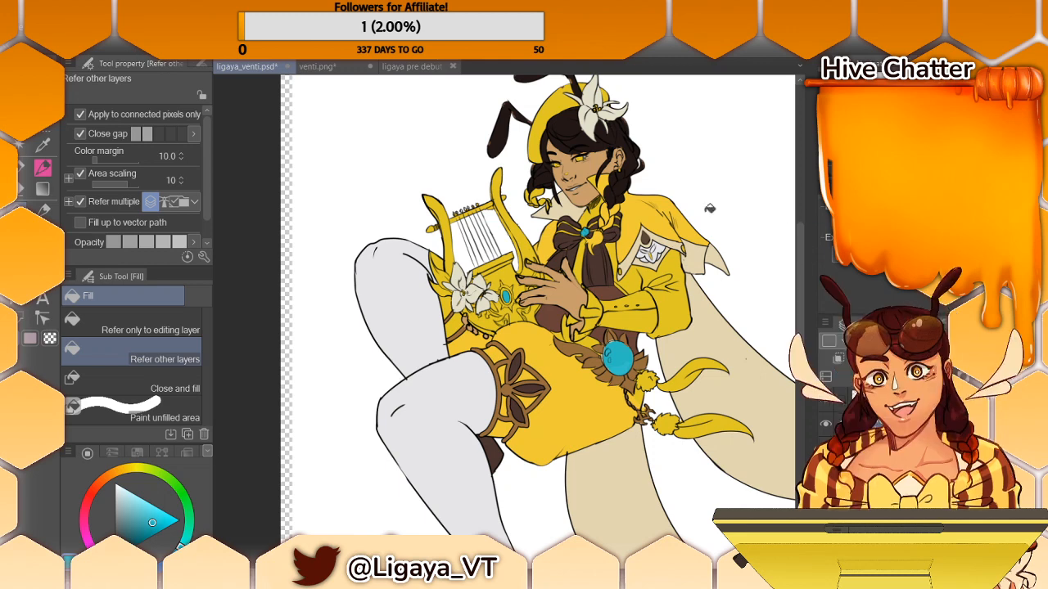
- Sample the reddish brown from the character's waist and fill the lyre's two arms and crossbar with it
{"action": "left_click_drag", "start_coordinate": [534, 579], "coordinate": [680, 579]}
{"action": "left_click", "coordinate": [433, 135], "text": "alt"}
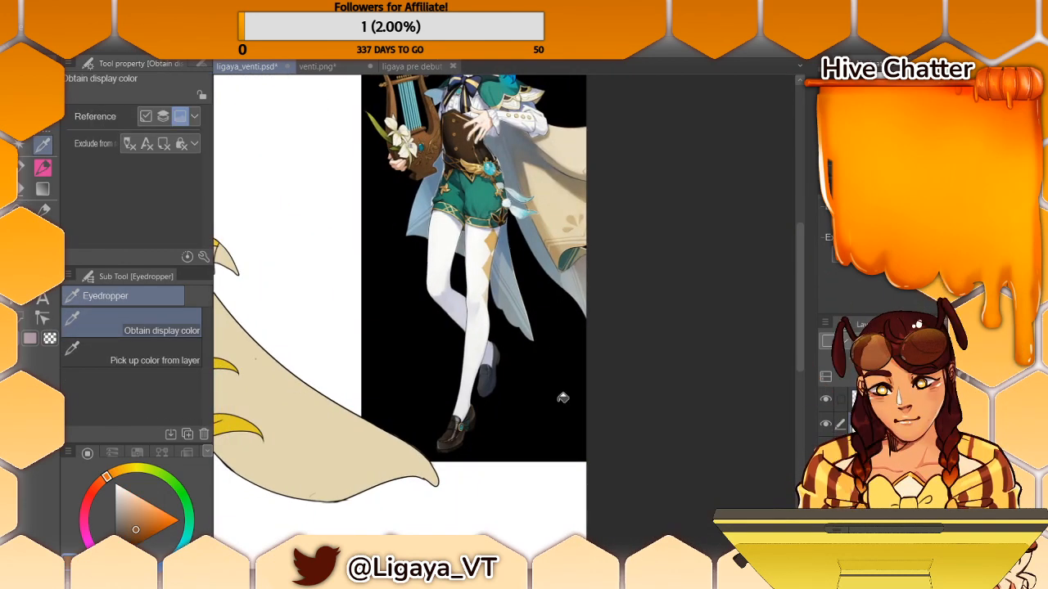
{"action": "left_click_drag", "start_coordinate": [697, 580], "coordinate": [570, 579]}
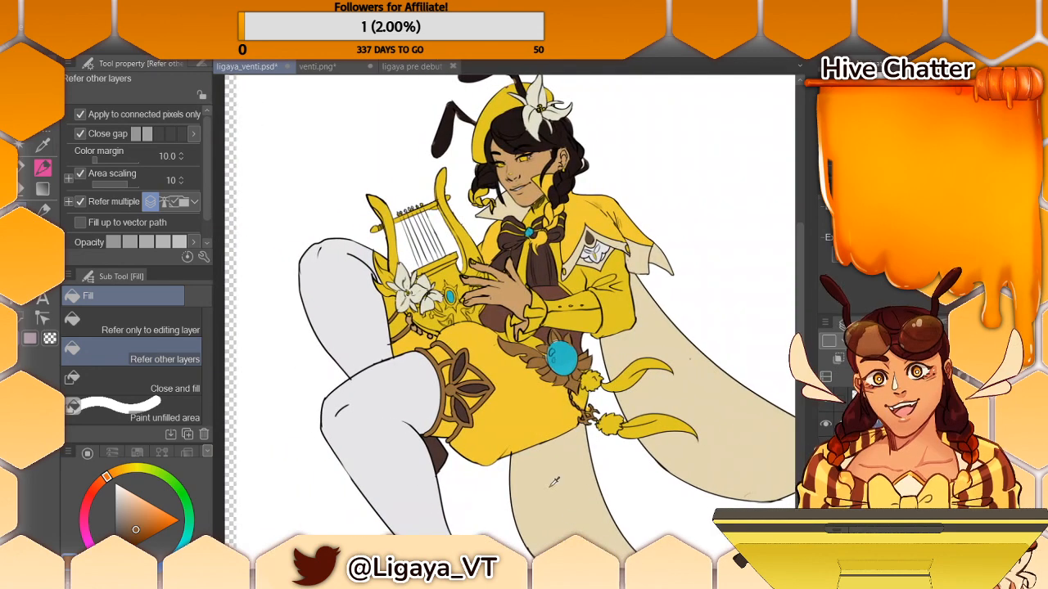
{"action": "left_click", "coordinate": [540, 355]}
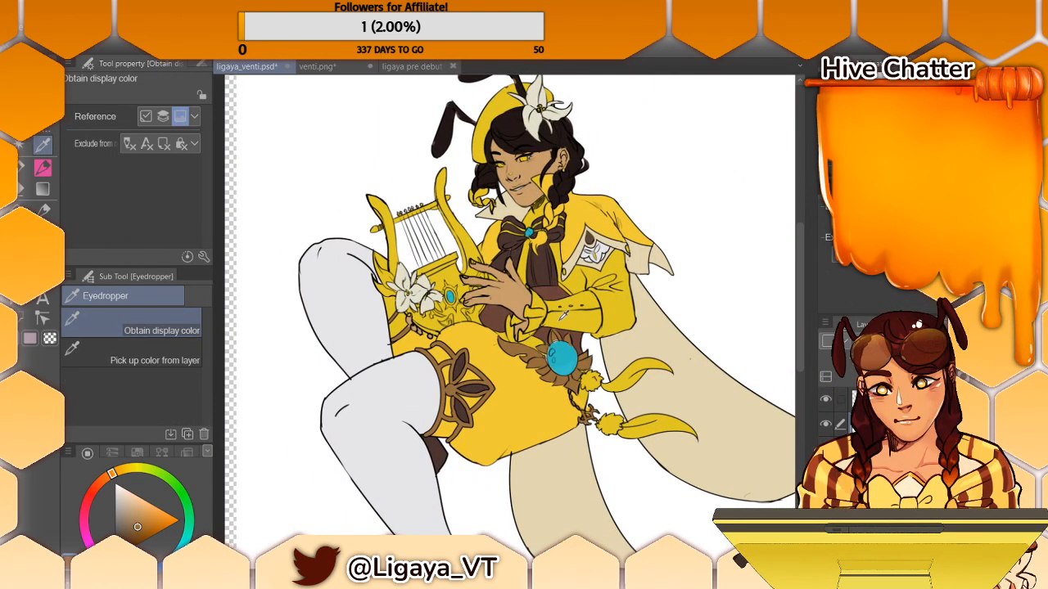
{"action": "left_click", "coordinate": [576, 331]}
{"action": "key", "text": "g"}
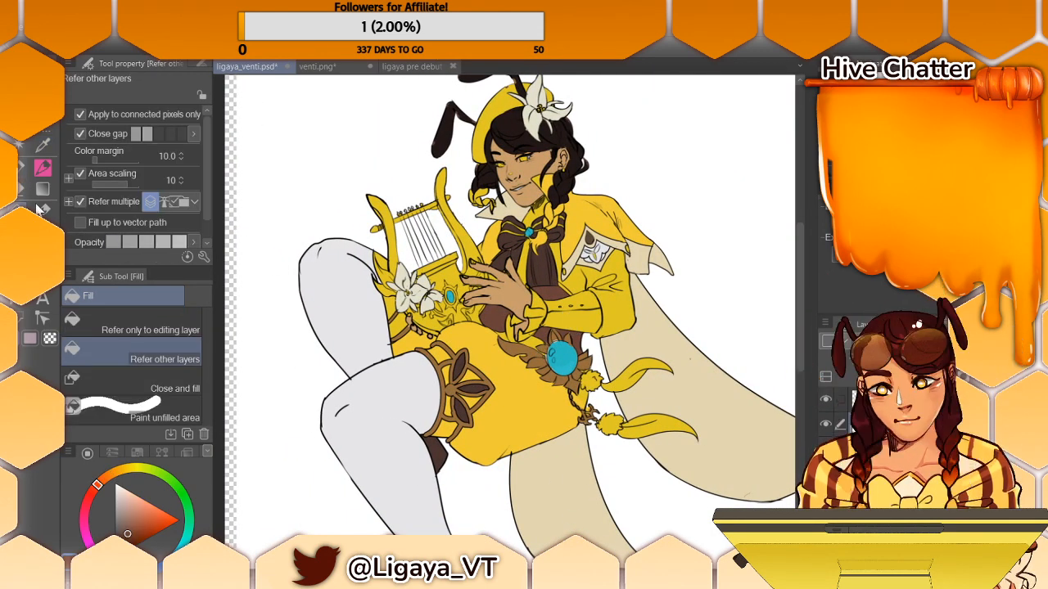
{"action": "left_click", "coordinate": [388, 219]}
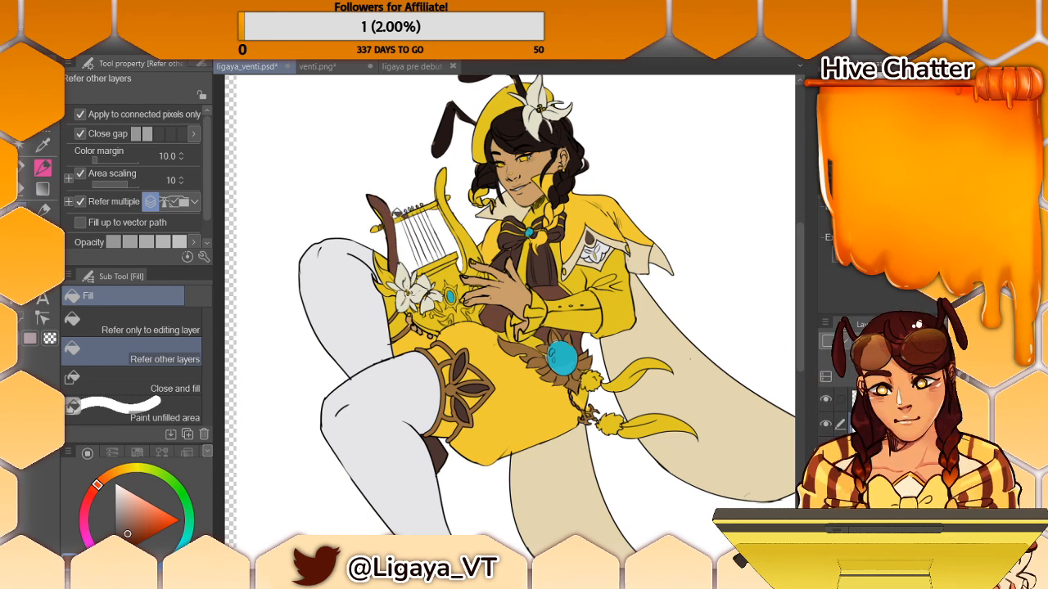
{"action": "left_click", "coordinate": [382, 226]}
{"action": "left_click", "coordinate": [460, 234]}
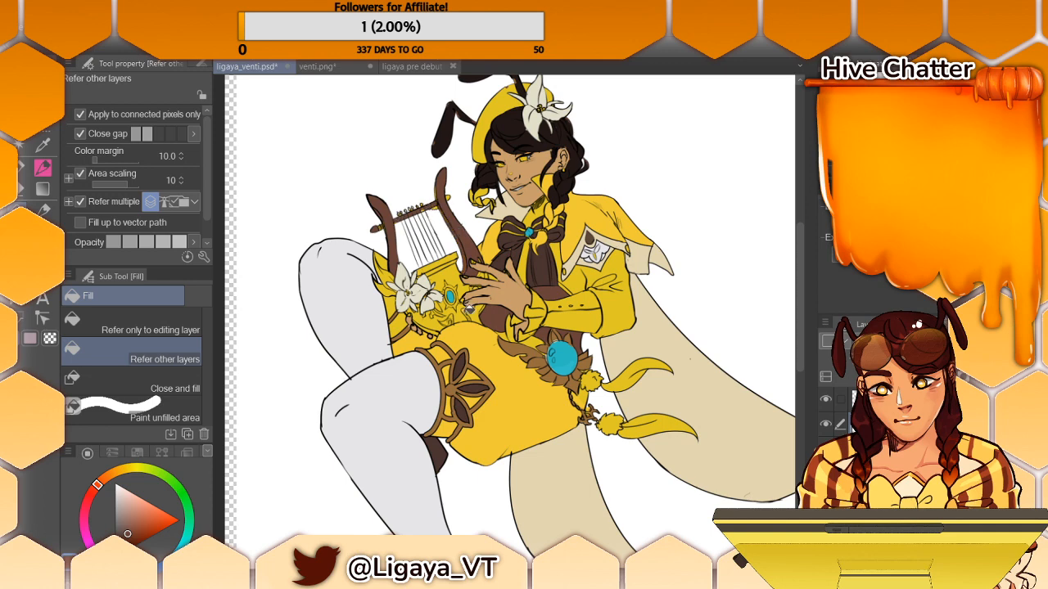
- Fill the upper and lower sections of the lyre's body with the same reddish brown
{"action": "left_click", "coordinate": [446, 267]}
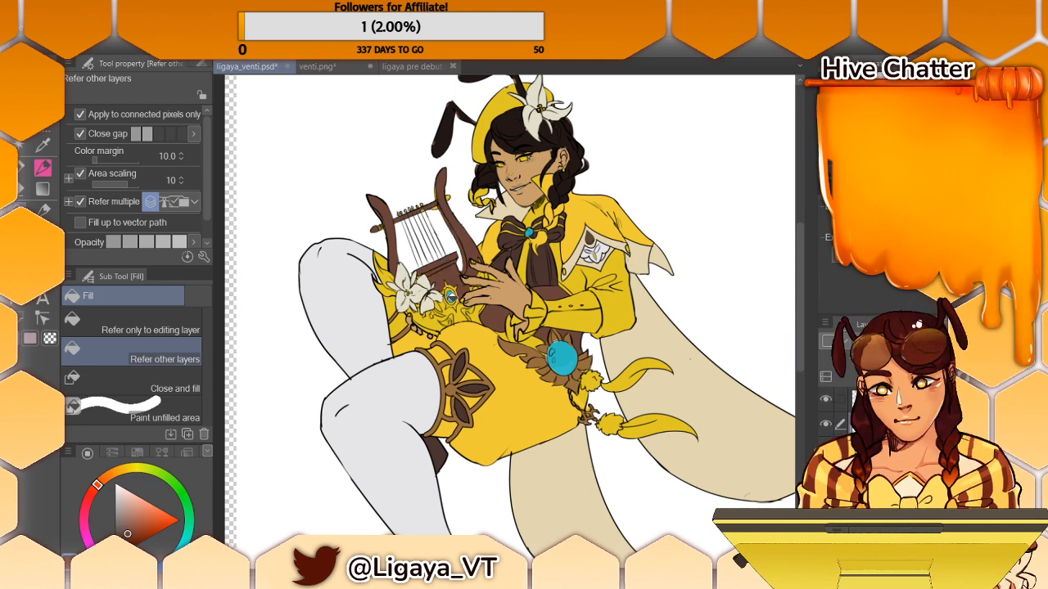
{"action": "left_click", "coordinate": [437, 316]}
{"action": "left_click", "coordinate": [461, 307]}
{"action": "left_click", "coordinate": [470, 319]}
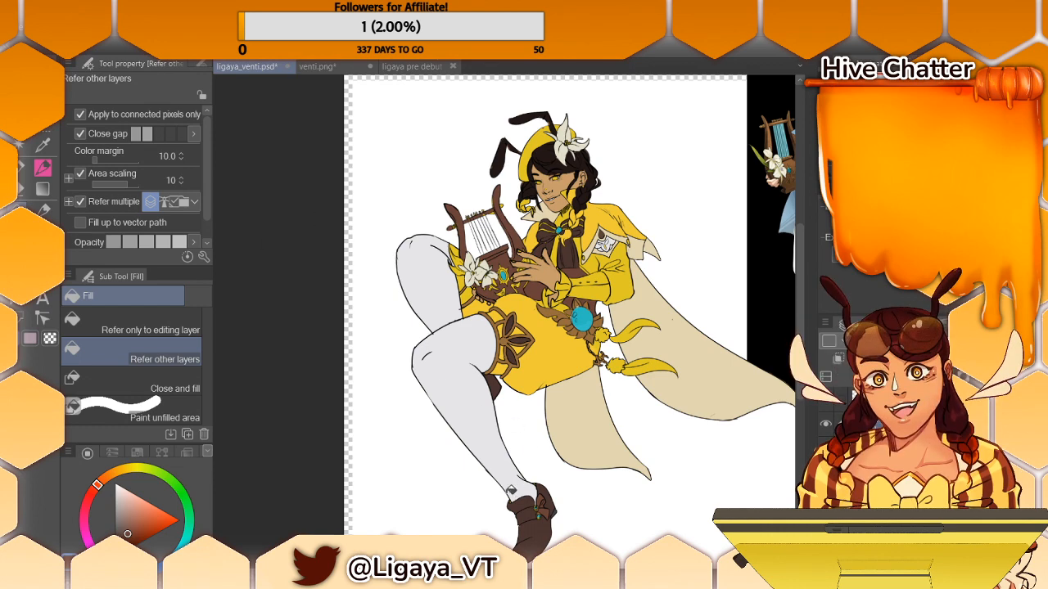
- Sample the stocking's pale grey and fill the cloth panel hanging beneath the shorts with it
{"action": "scroll", "coordinate": [503, 321], "scroll_direction": "up", "scroll_amount": 4}
{"action": "scroll", "coordinate": [504, 321], "scroll_direction": "down", "scroll_amount": 2}
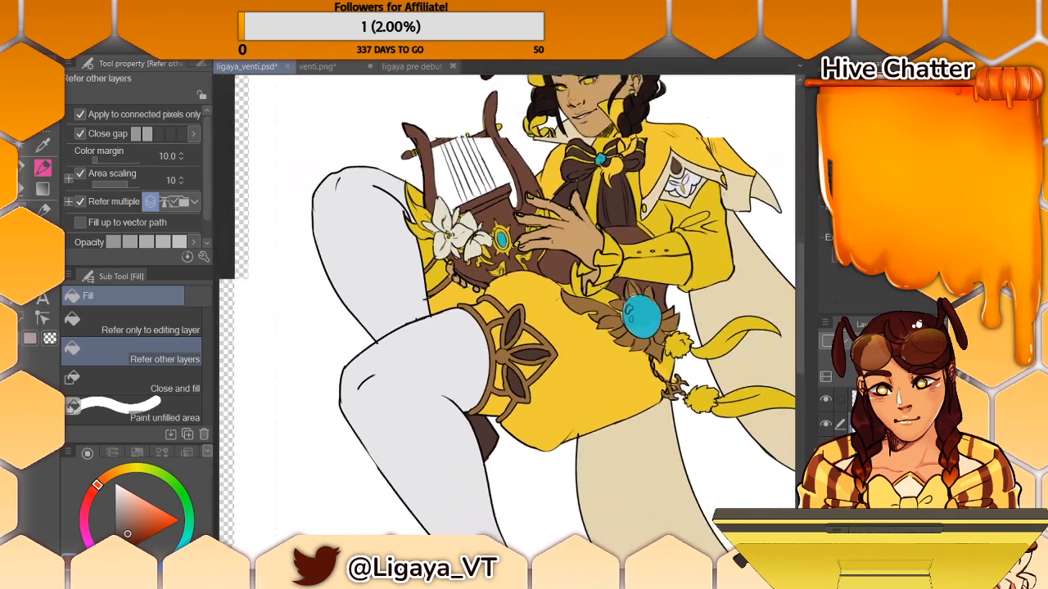
{"action": "scroll", "coordinate": [503, 320], "scroll_direction": "up", "scroll_amount": 1}
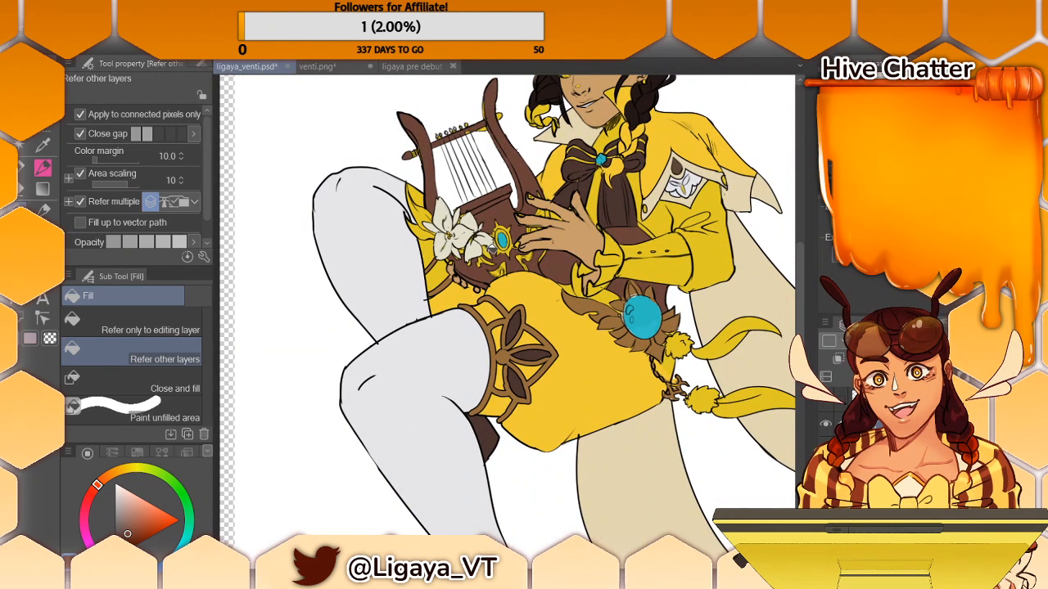
{"action": "key", "text": "i"}
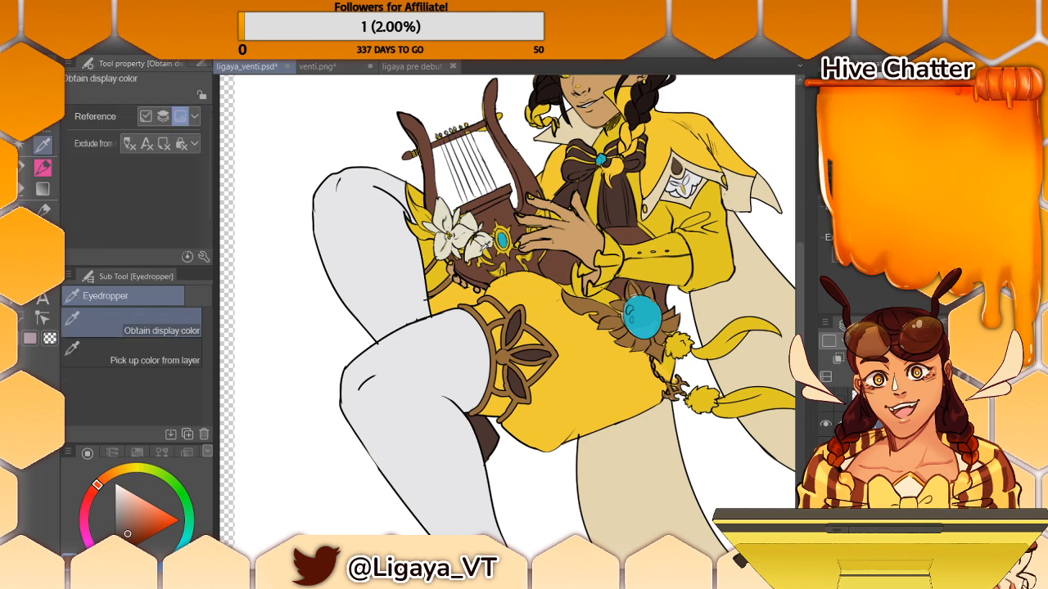
{"action": "left_click", "coordinate": [479, 247]}
{"action": "key", "text": "g"}
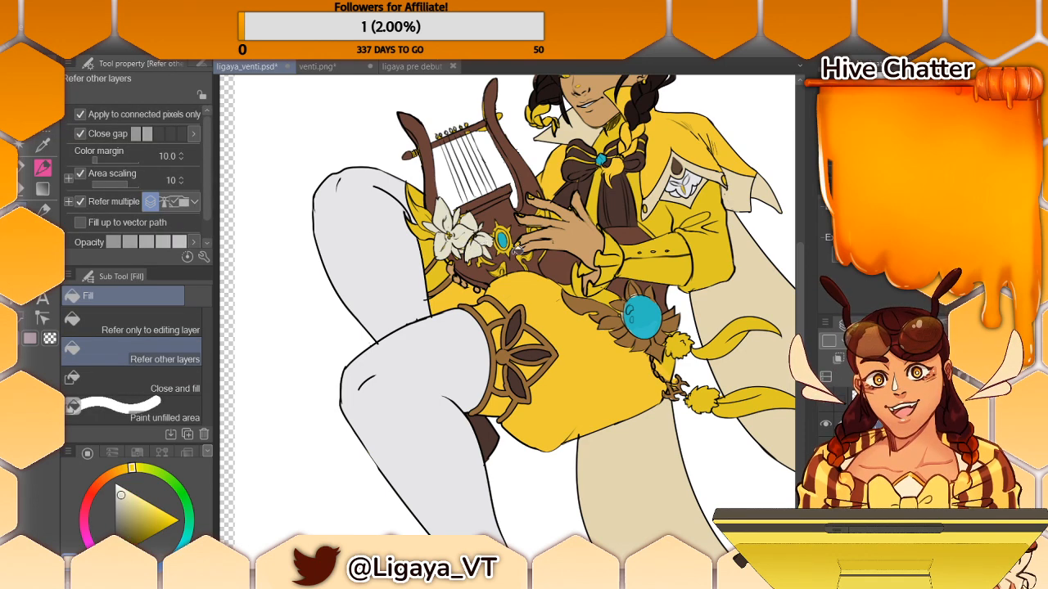
{"action": "left_click_drag", "start_coordinate": [802, 280], "coordinate": [807, 266]}
{"action": "left_click_drag", "start_coordinate": [459, 555], "coordinate": [464, 555]}
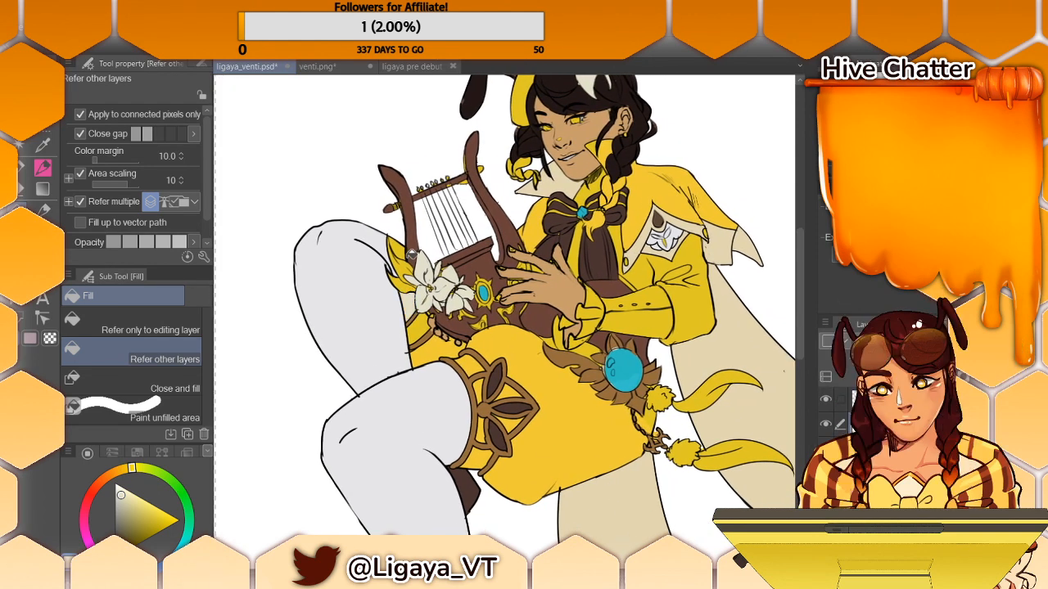
{"action": "left_click", "coordinate": [373, 246], "text": "alt"}
{"action": "left_click", "coordinate": [404, 250], "text": "alt"}
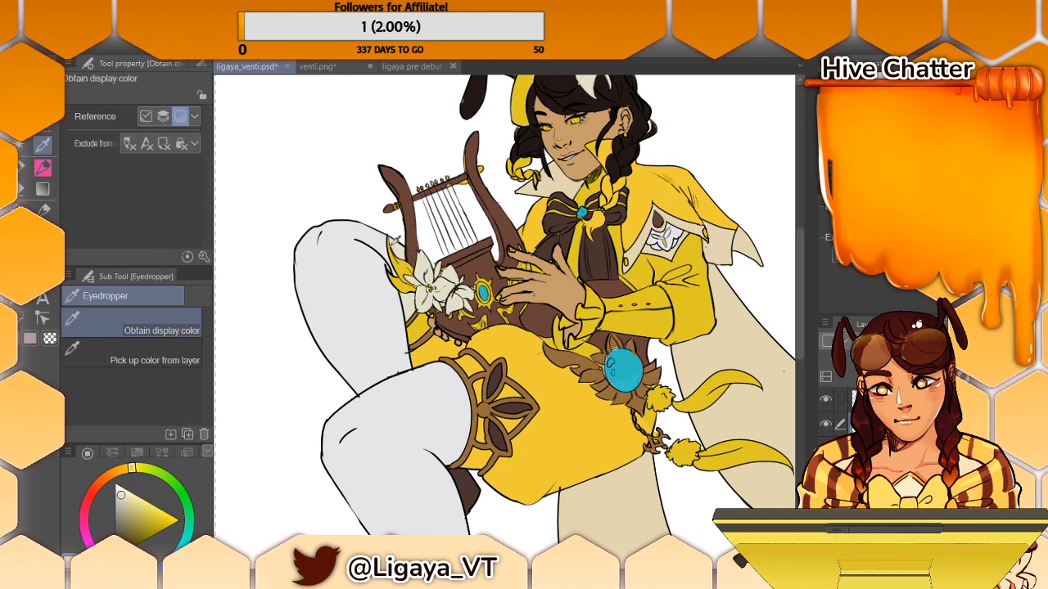
{"action": "left_click", "coordinate": [388, 238], "text": "alt"}
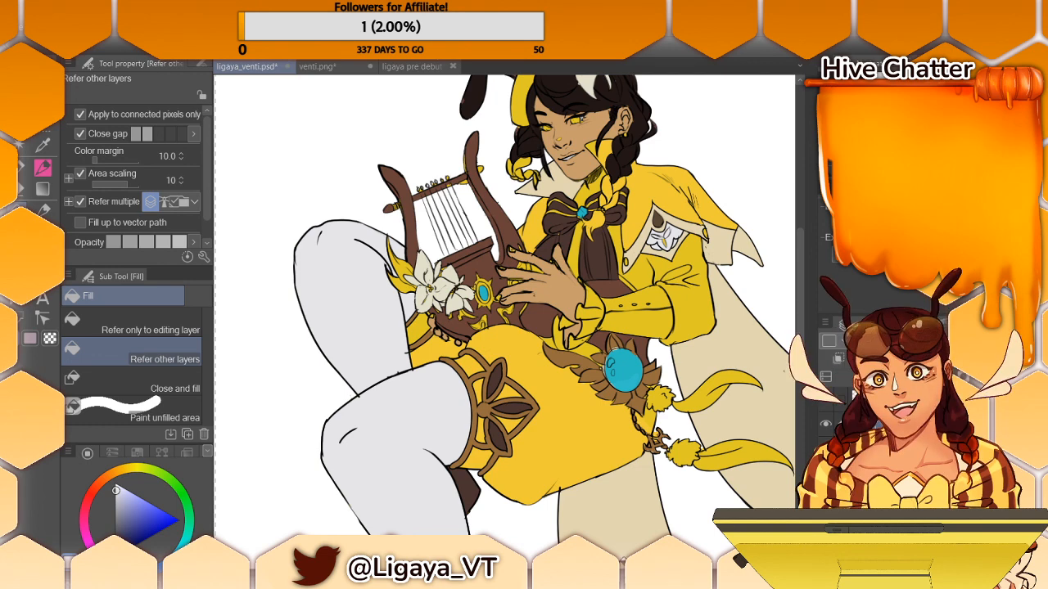
{"action": "left_click", "coordinate": [610, 503]}
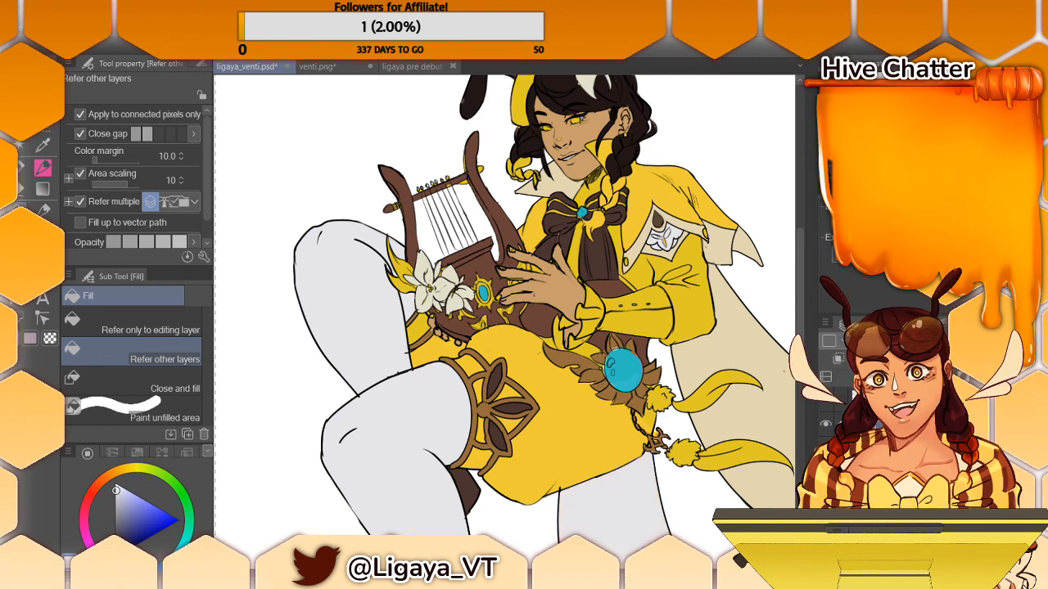
- Sample the golden brown of the hip ornament and recolour the decorations around the lyre's gem, touching up with the lyre's reddish brown
{"action": "scroll", "coordinate": [503, 307], "scroll_direction": "right", "scroll_amount": 6}
{"action": "scroll", "coordinate": [504, 307], "scroll_direction": "left", "scroll_amount": 5}
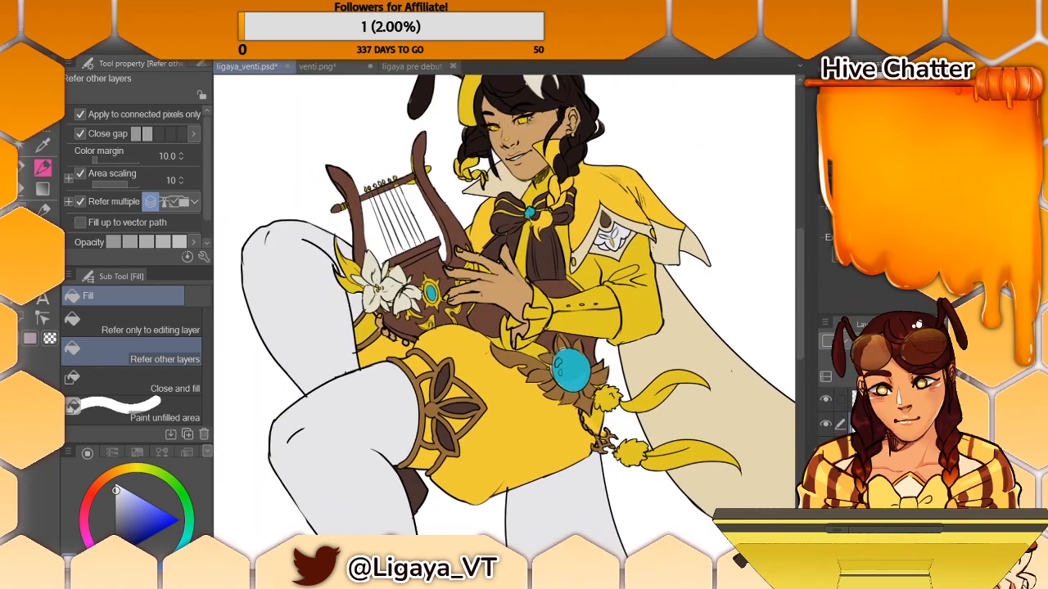
{"action": "scroll", "coordinate": [503, 307], "scroll_direction": "left", "scroll_amount": 2}
{"action": "left_click", "coordinate": [648, 344], "text": "alt"}
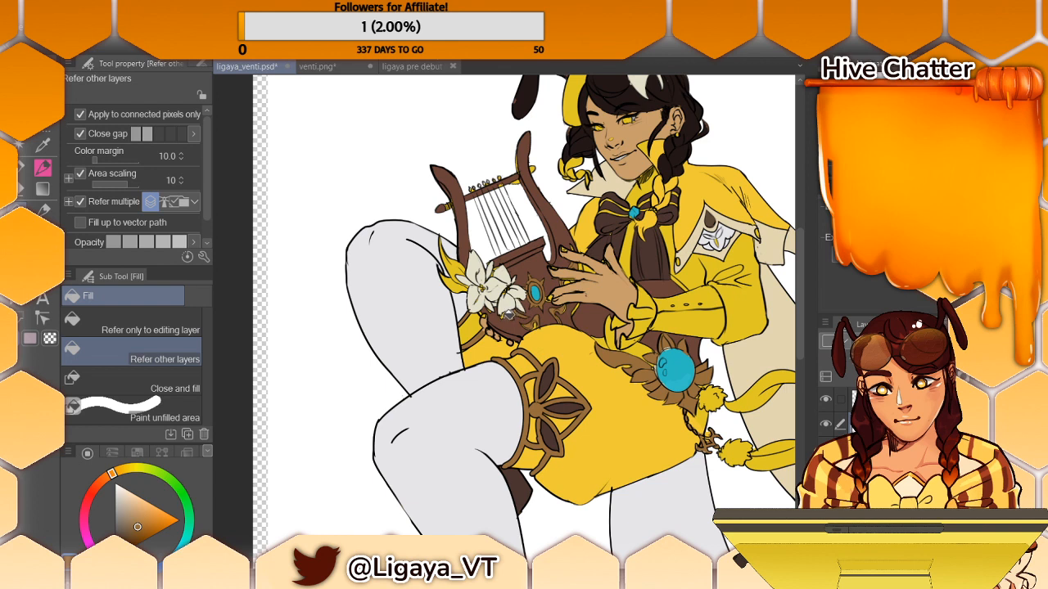
{"action": "key", "text": "alt"}
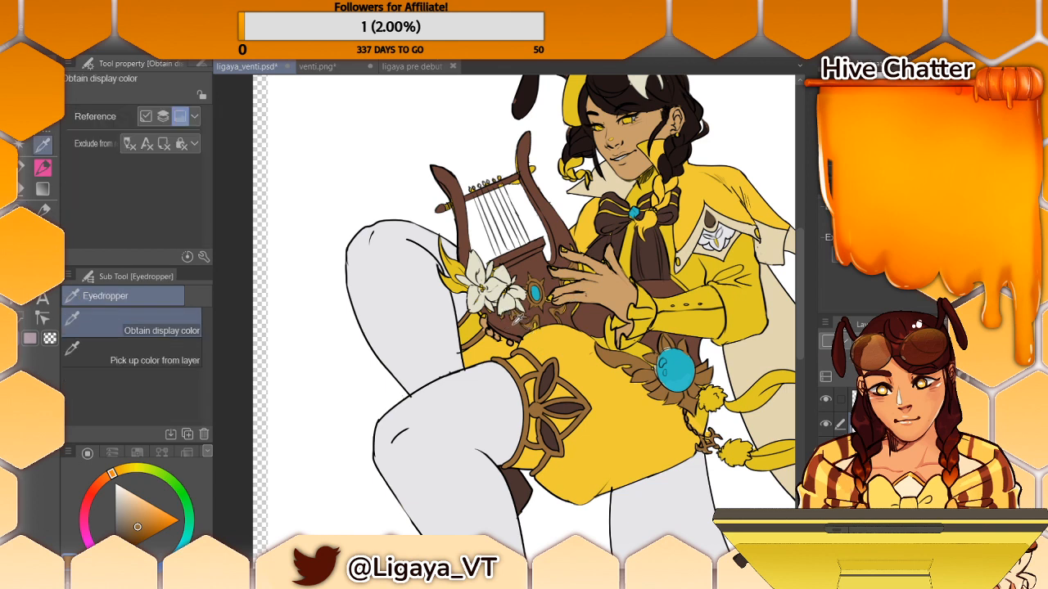
{"action": "left_click", "coordinate": [516, 322], "text": "alt"}
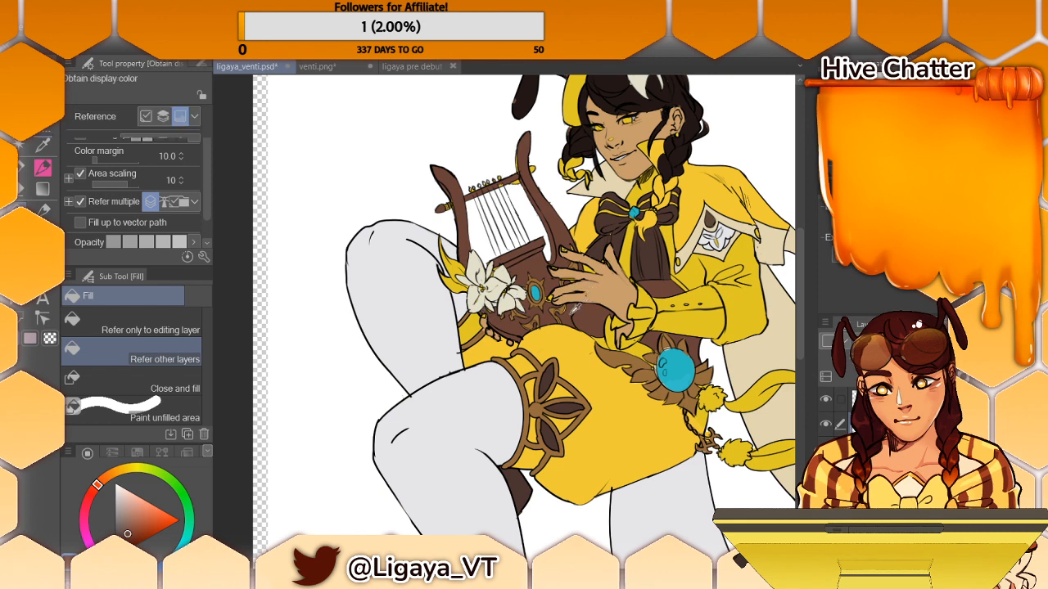
{"action": "left_click", "coordinate": [568, 304], "text": "alt"}
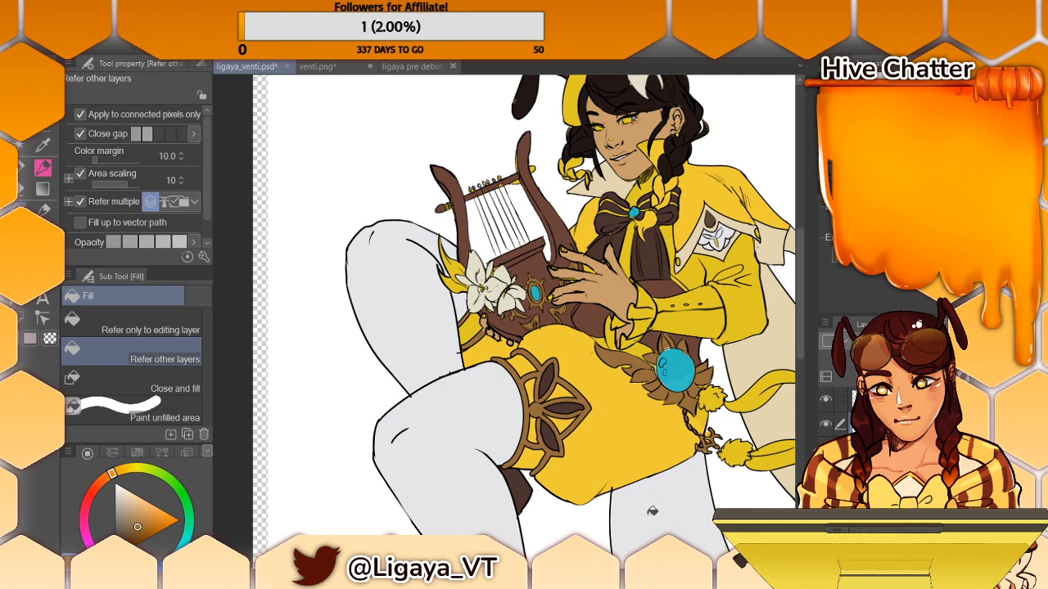
- Check the reference outfit, then sample the stocking's pale grey and fill the sleeve, its buttoned cuff and the wrist ruffle
{"action": "left_click_drag", "start_coordinate": [429, 571], "coordinate": [555, 571]}
{"action": "left_click_drag", "start_coordinate": [801, 289], "coordinate": [801, 272]}
{"action": "scroll", "coordinate": [801, 251], "scroll_direction": "down", "scroll_amount": 1}
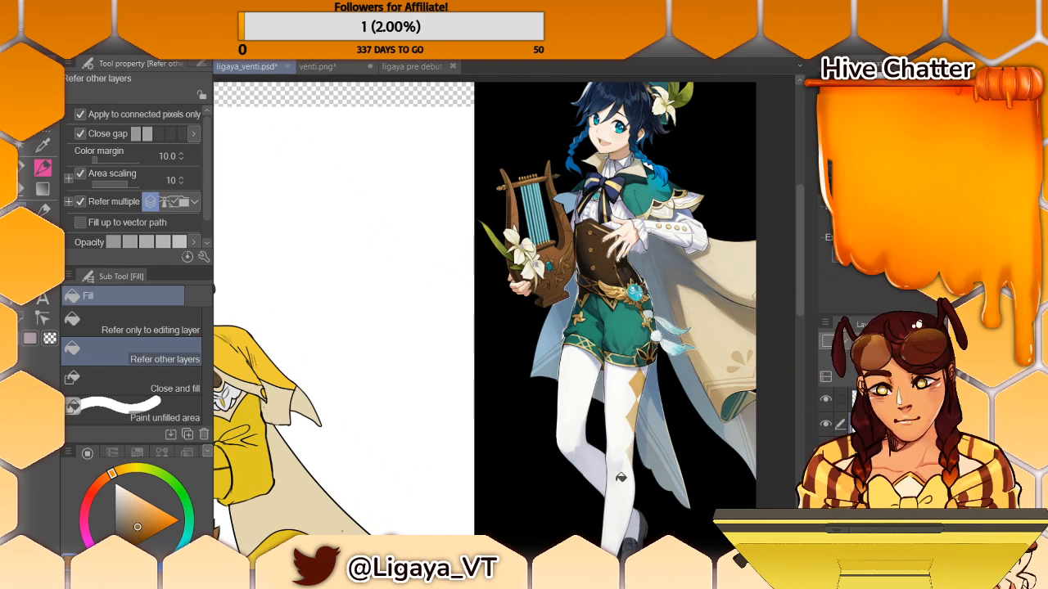
{"action": "left_click_drag", "start_coordinate": [711, 573], "coordinate": [646, 573]}
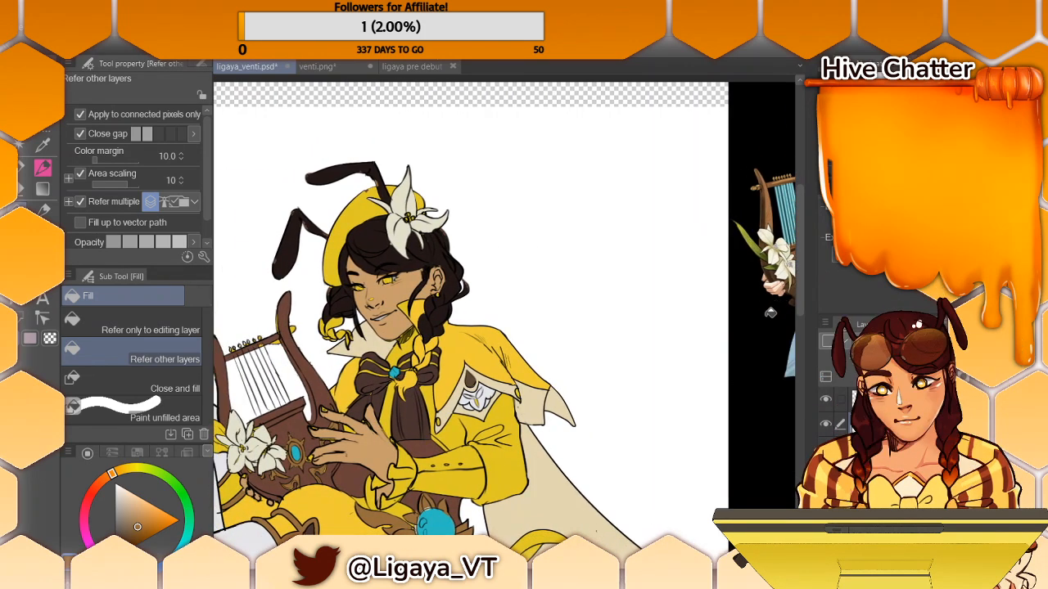
{"action": "key", "text": "i"}
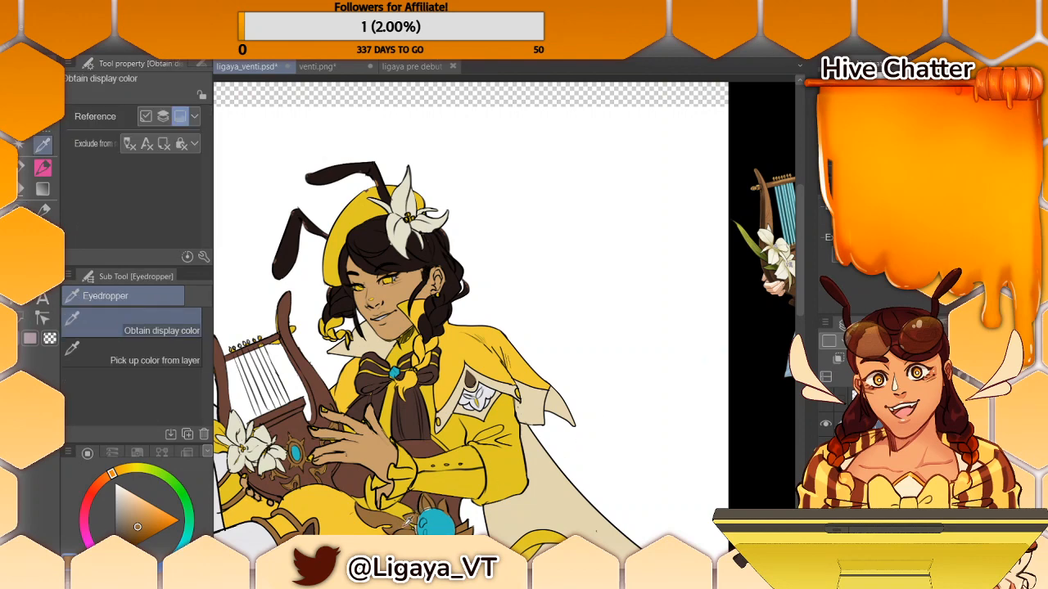
{"action": "key", "text": "g"}
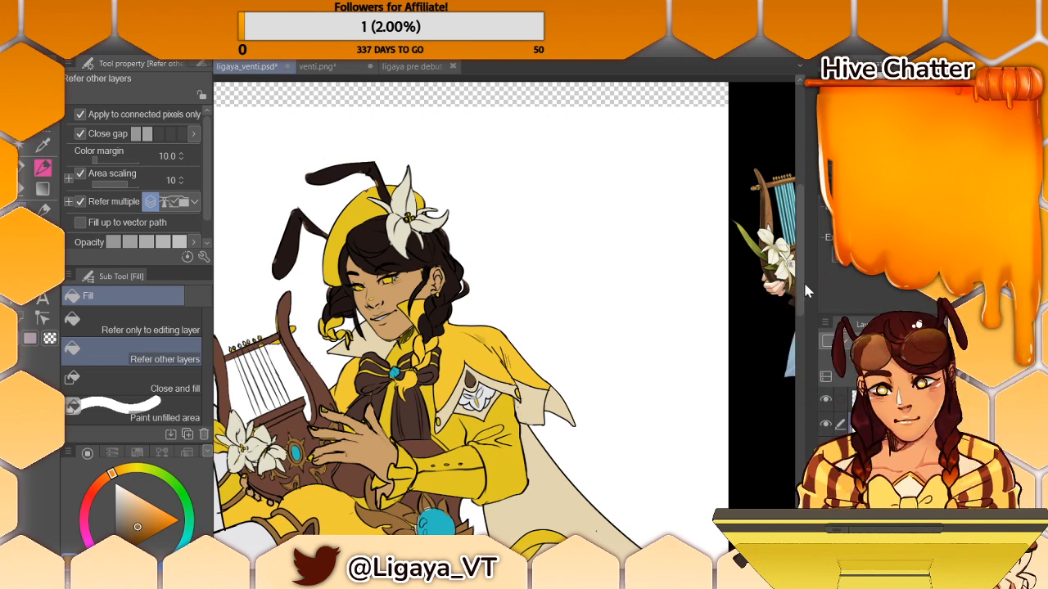
{"action": "scroll", "coordinate": [794, 303], "scroll_direction": "down", "scroll_amount": 2}
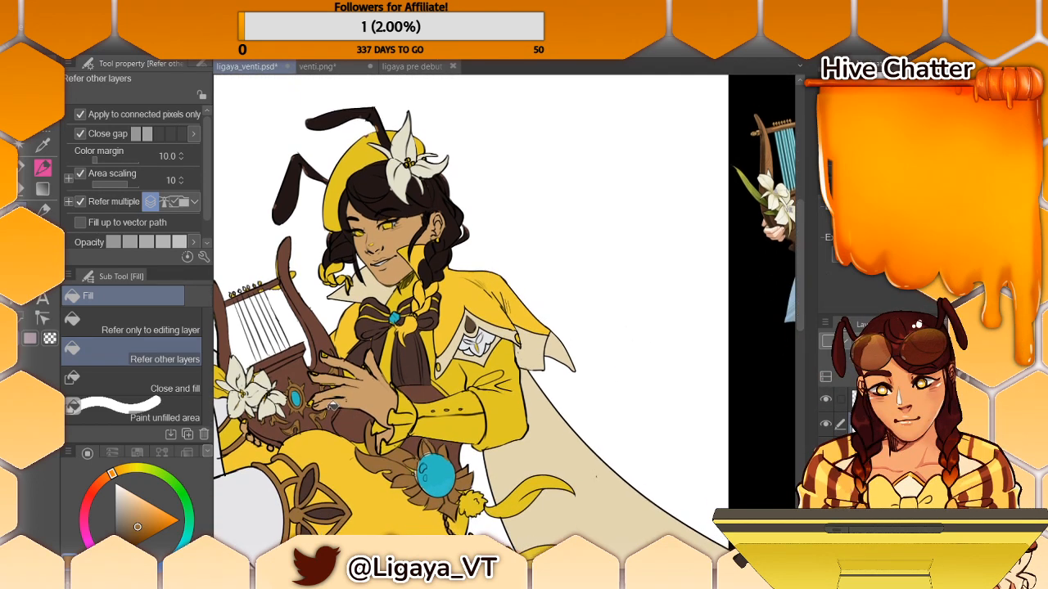
{"action": "left_click", "coordinate": [270, 489], "text": "alt"}
{"action": "left_click", "coordinate": [471, 405]}
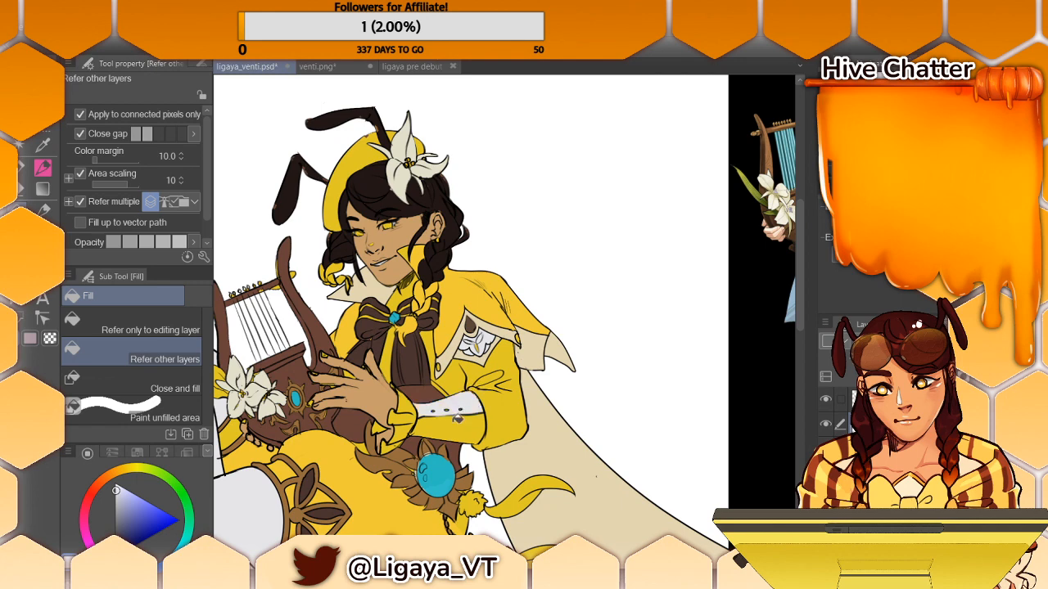
{"action": "left_click", "coordinate": [455, 419]}
{"action": "left_click", "coordinate": [502, 398]}
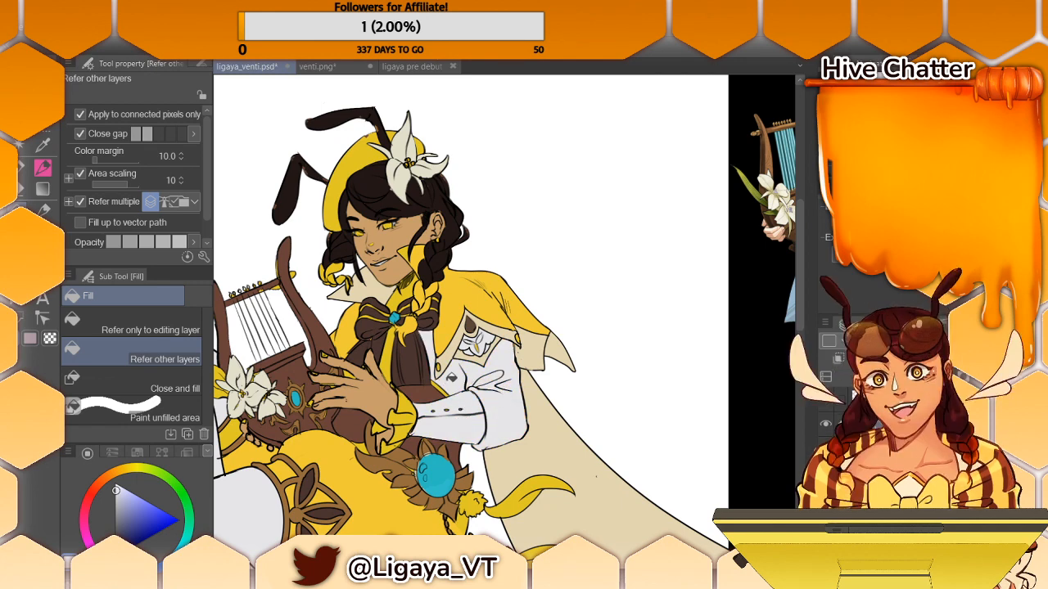
{"action": "left_click", "coordinate": [385, 431]}
{"action": "key", "text": "ctrl+z"}
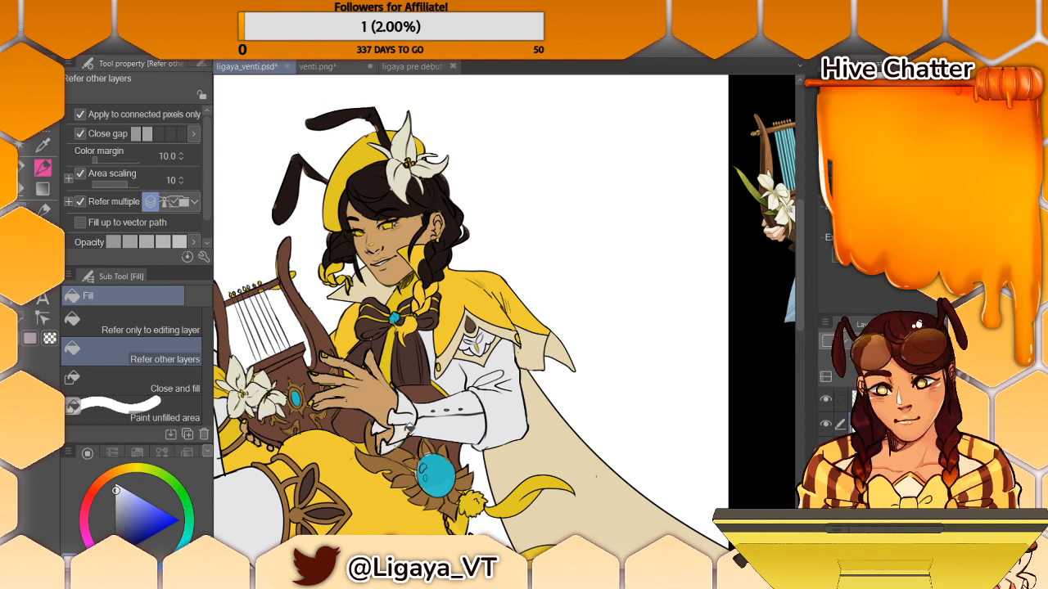
- Switch to the Turnip pen and sample the golden brown of the lyre's decoration
{"action": "key", "text": "p"}
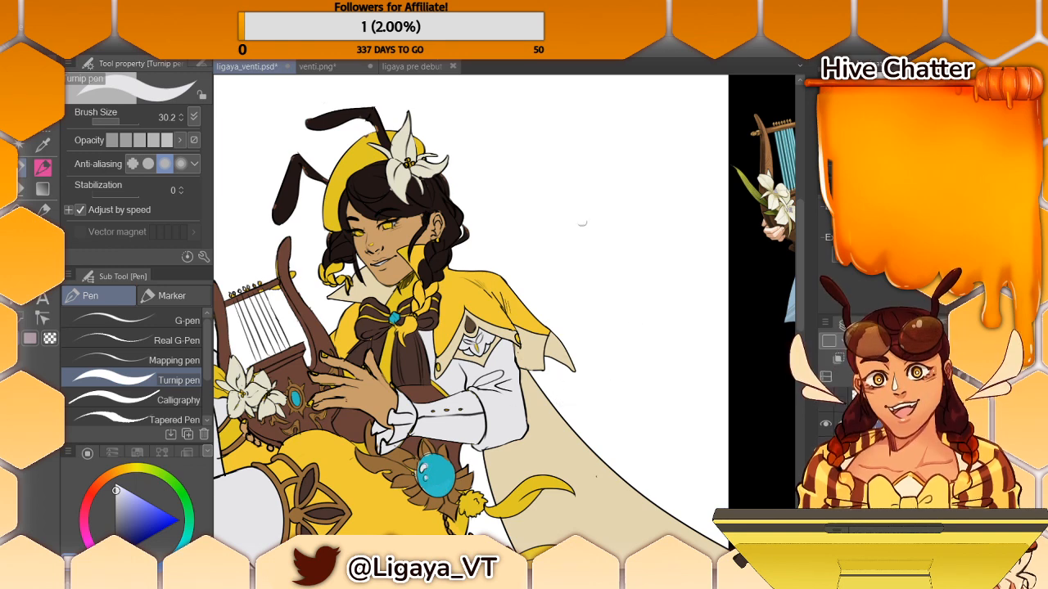
{"action": "left_click", "coordinate": [370, 331], "text": "alt"}
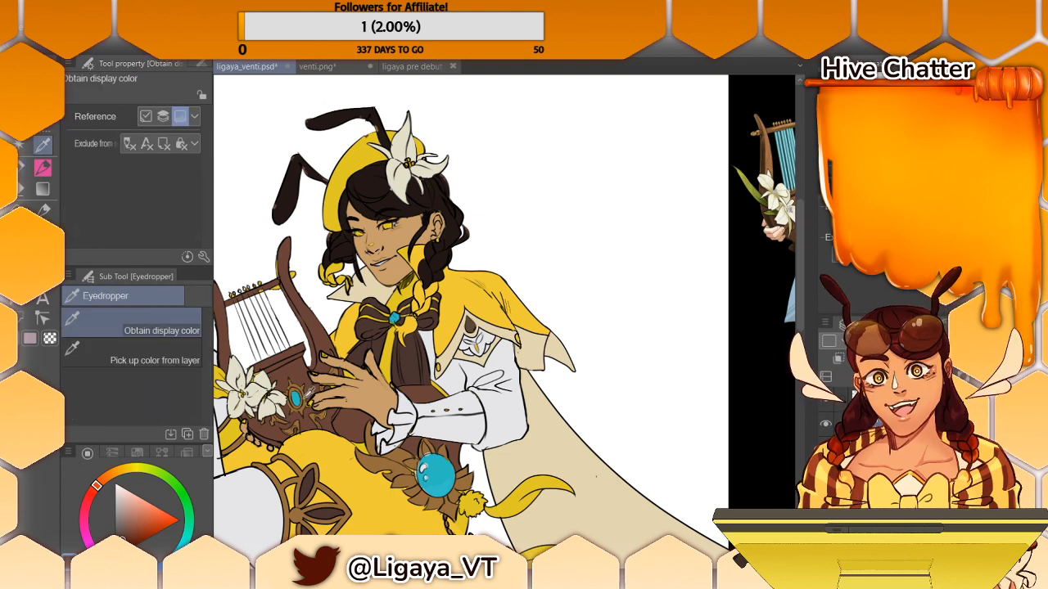
{"action": "left_click", "coordinate": [304, 384], "text": "alt"}
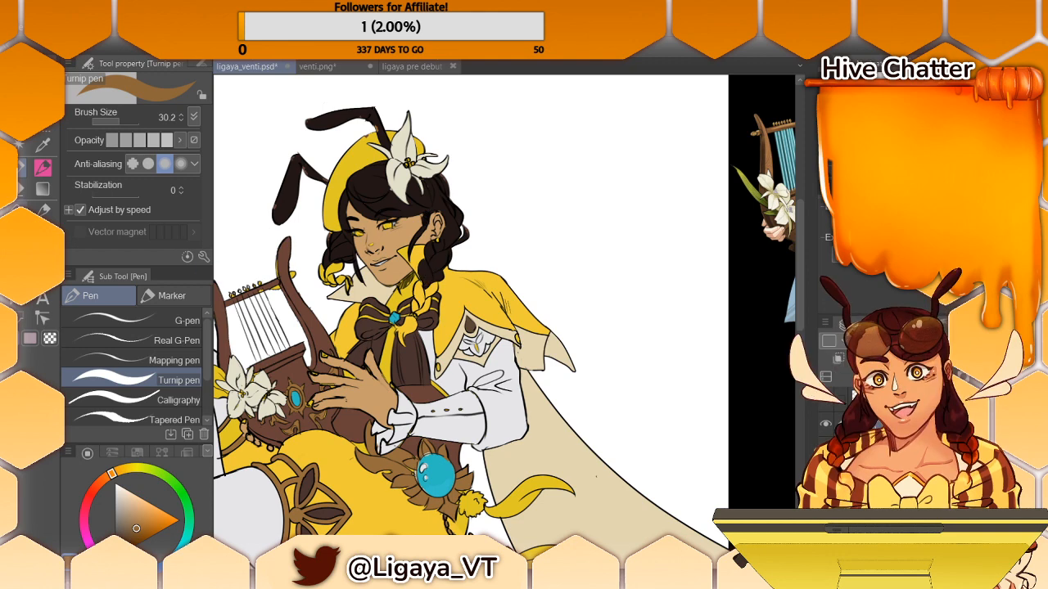
- Try lowering the opacity of the line art layer and of the flat colour layer, undoing each change
{"action": "key", "text": "g"}
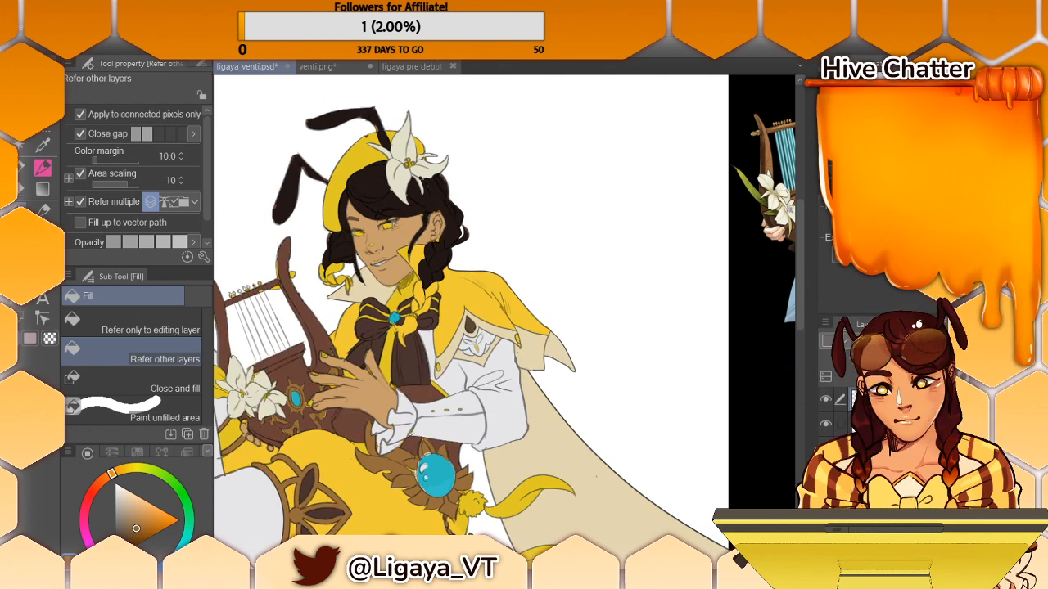
{"action": "key", "text": "ctrl+z"}
{"action": "left_click", "coordinate": [900, 423]}
{"action": "left_click", "coordinate": [937, 341]}
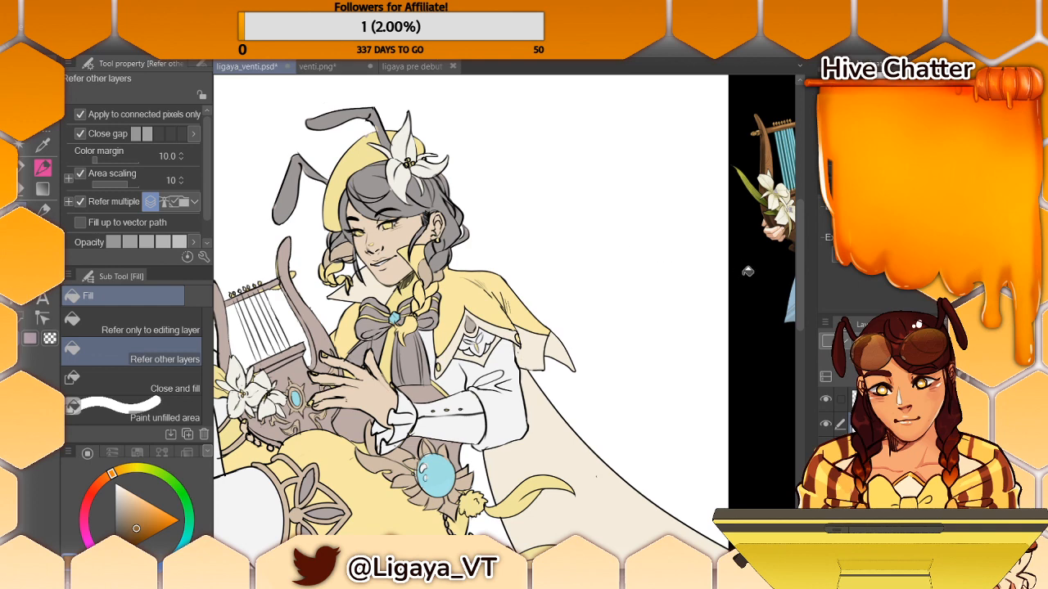
{"action": "key", "text": "ctrl+z"}
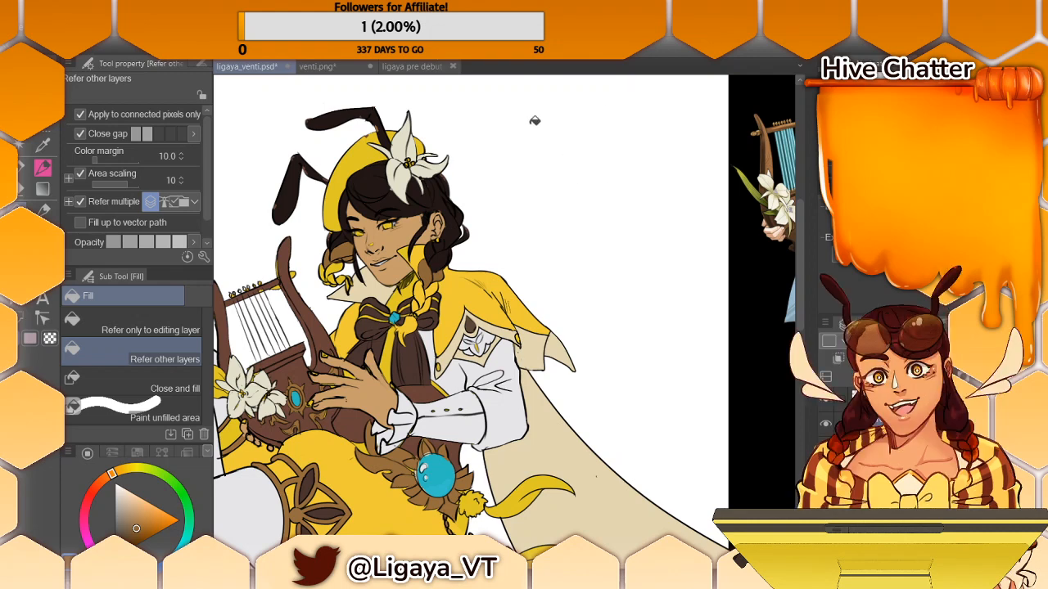
- Mix a deep orange on the colour wheel and fill the sections of both braids and the irises
{"action": "left_click_drag", "start_coordinate": [136, 528], "coordinate": [152, 516]}
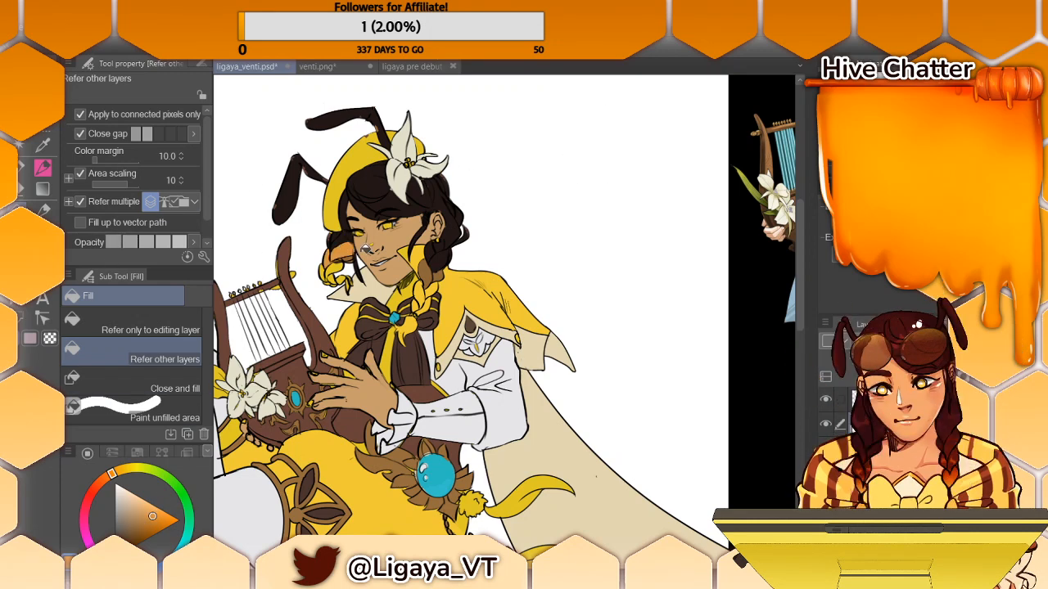
{"action": "left_click", "coordinate": [152, 528]}
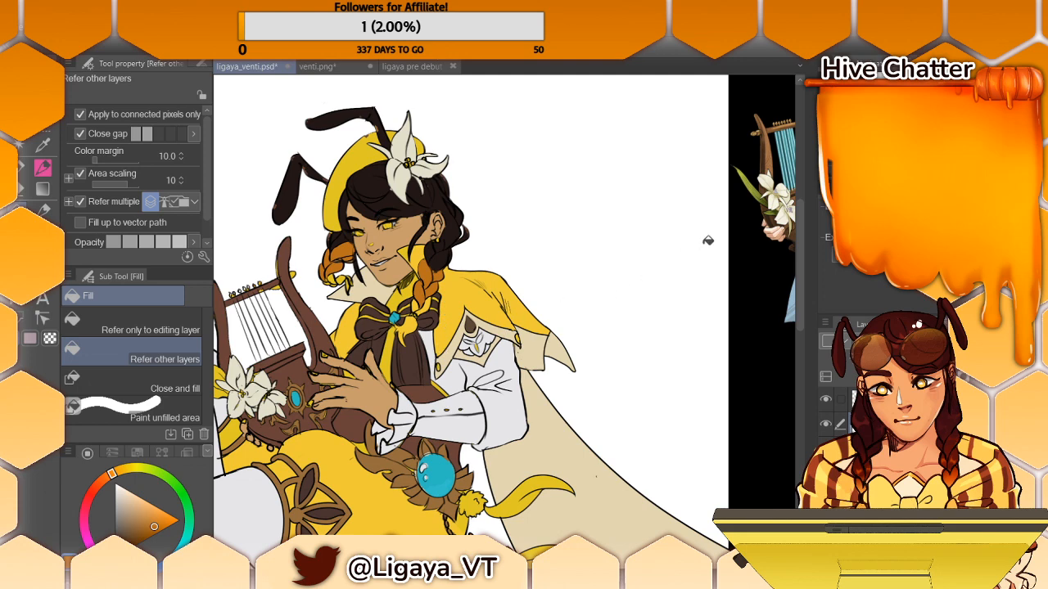
{"action": "left_click_drag", "start_coordinate": [799, 278], "coordinate": [791, 279]}
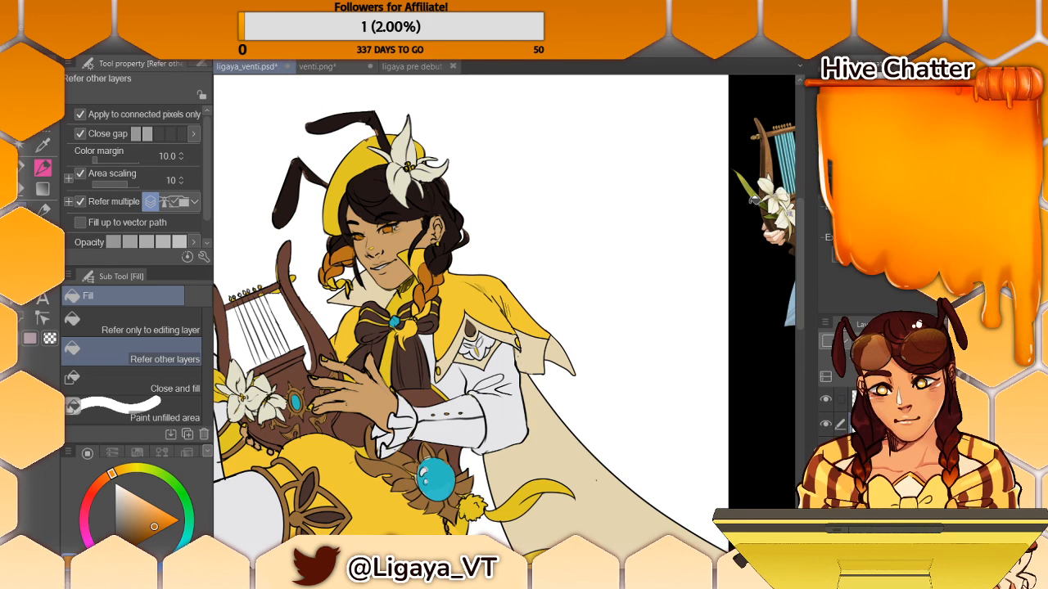
- Sample the leaf green beside the reference lyre's flowers and fill the leaf next to the lilies
{"action": "left_click_drag", "start_coordinate": [615, 563], "coordinate": [680, 563]}
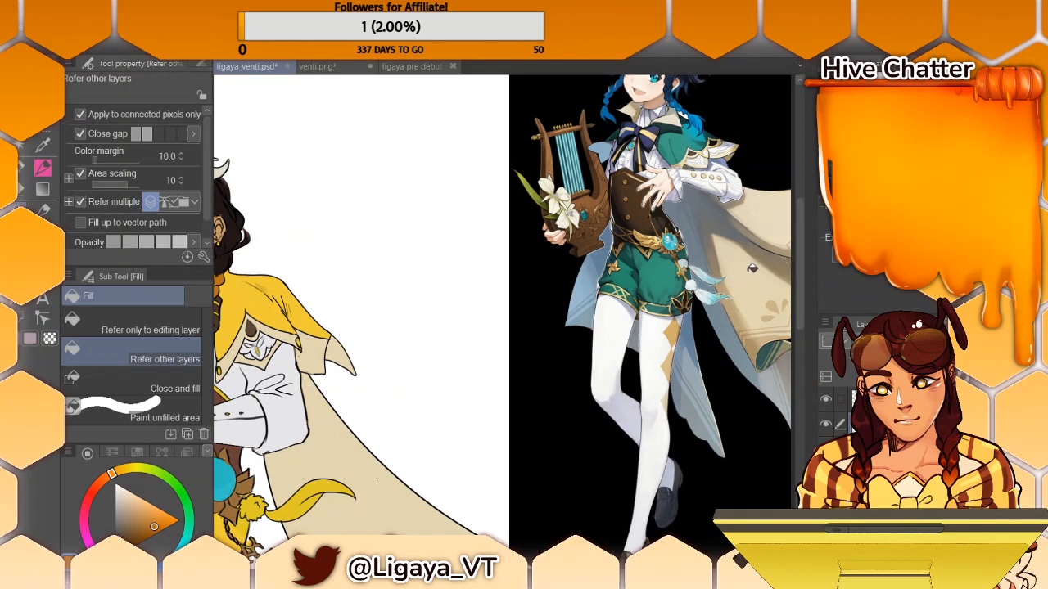
{"action": "left_click", "coordinate": [536, 192], "text": "alt"}
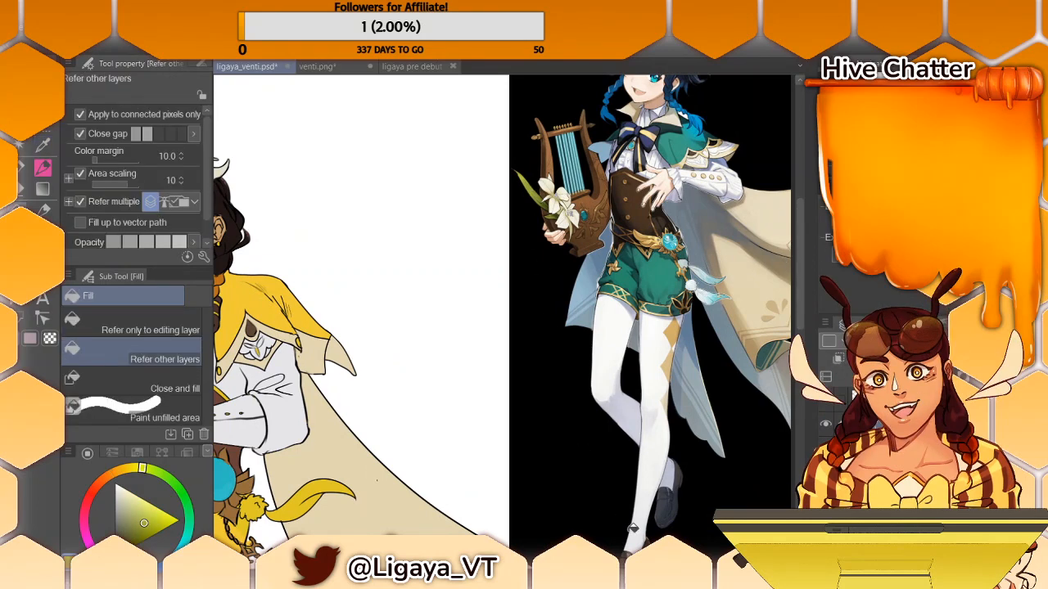
{"action": "left_click_drag", "start_coordinate": [677, 563], "coordinate": [577, 563]}
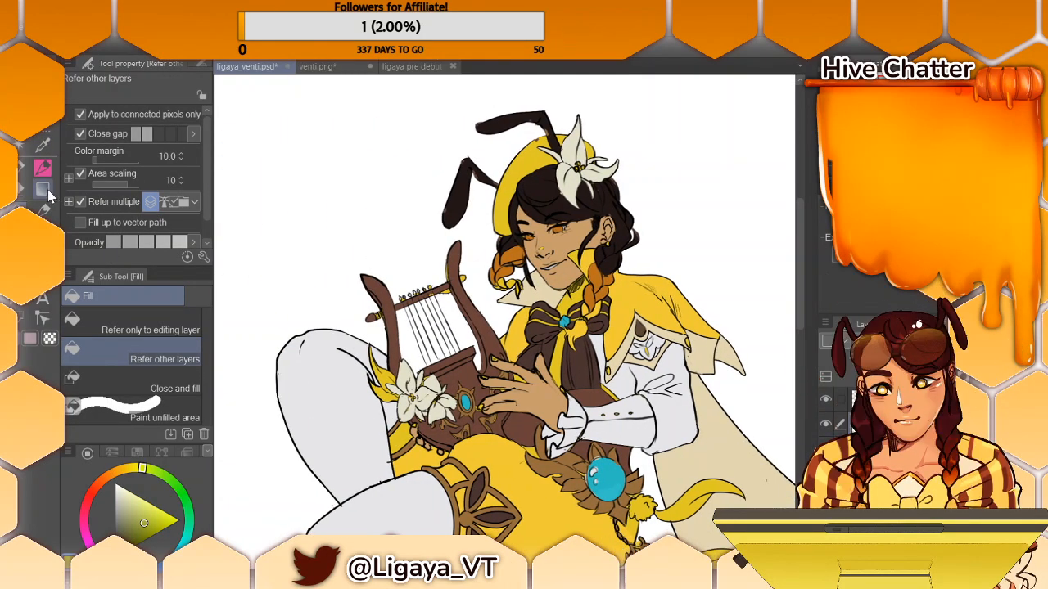
{"action": "left_click", "coordinate": [386, 370]}
{"action": "left_click", "coordinate": [391, 392]}
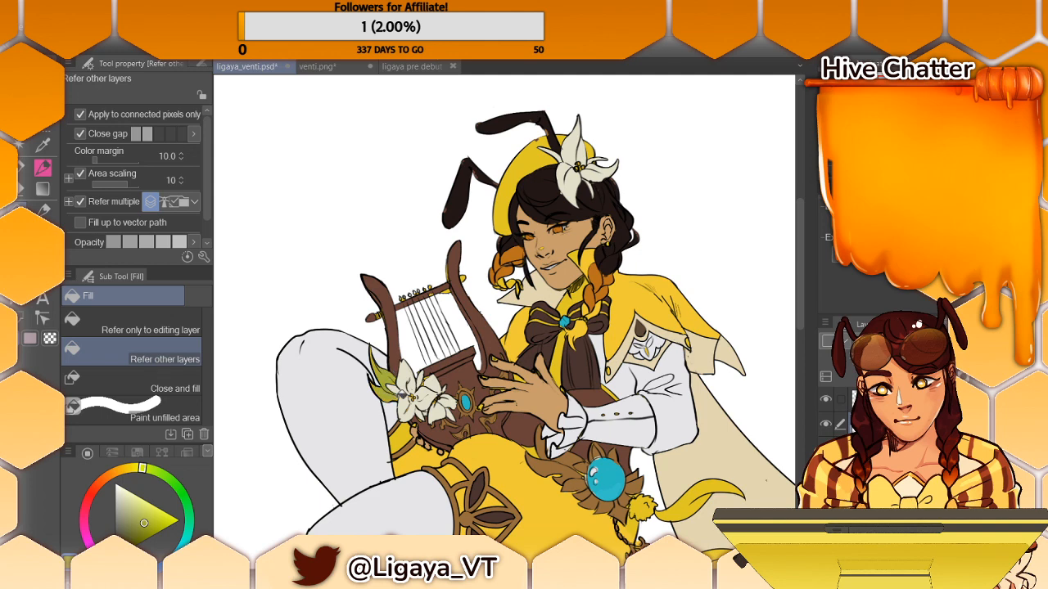
- Sample the lyre's reddish brown with the Turnip pen and recolour both ends of its crossbar
{"action": "key", "text": "p"}
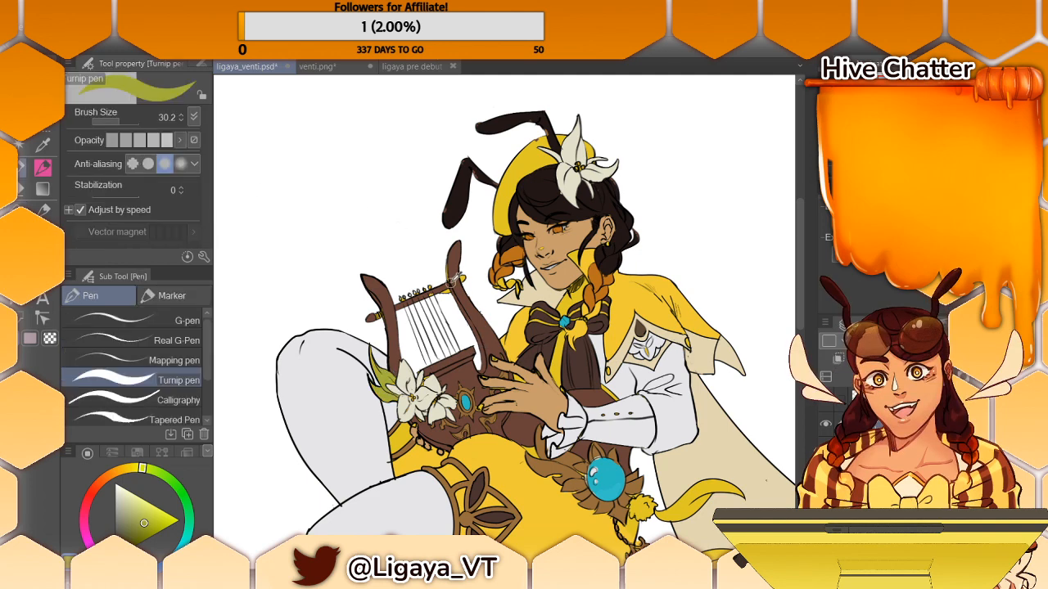
{"action": "left_click", "coordinate": [454, 270], "text": "alt"}
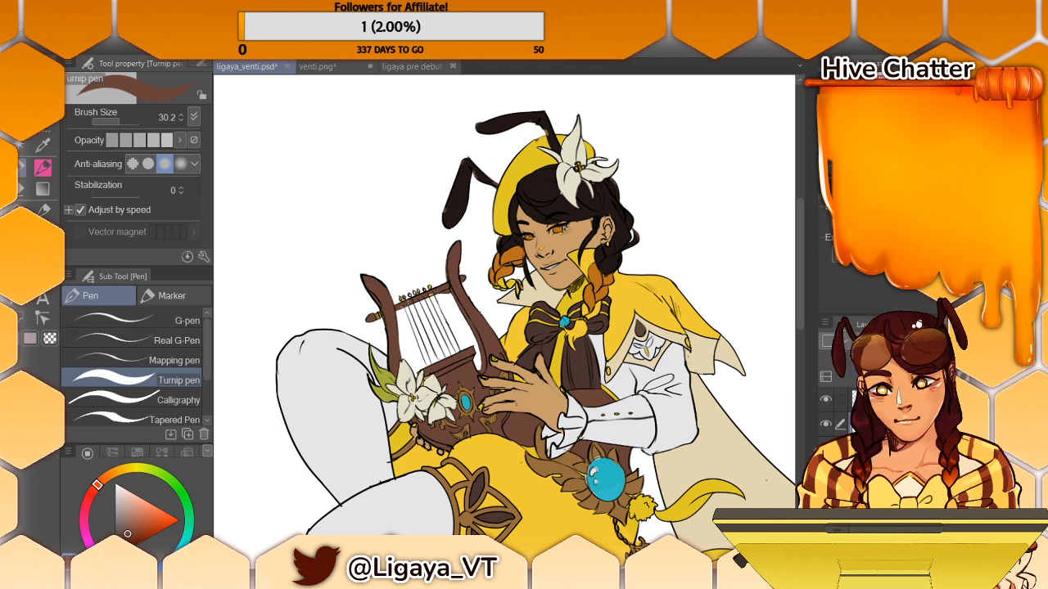
{"action": "left_click_drag", "start_coordinate": [382, 313], "coordinate": [376, 318]}
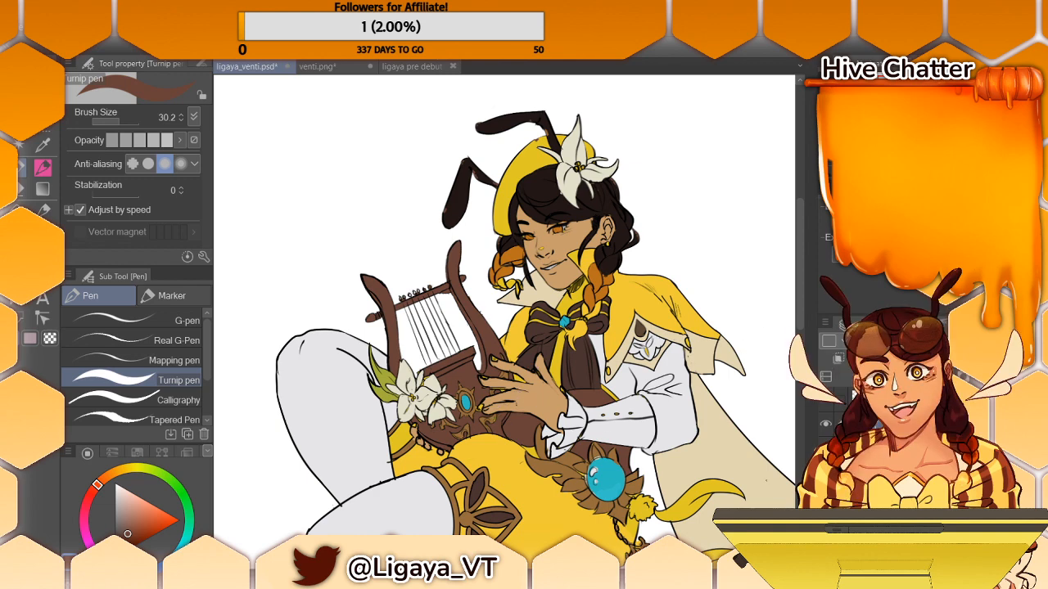
- Sample the golden brown of the hip ornament, then the pale grey of the sleeve
{"action": "left_click", "coordinate": [602, 447], "text": "alt"}
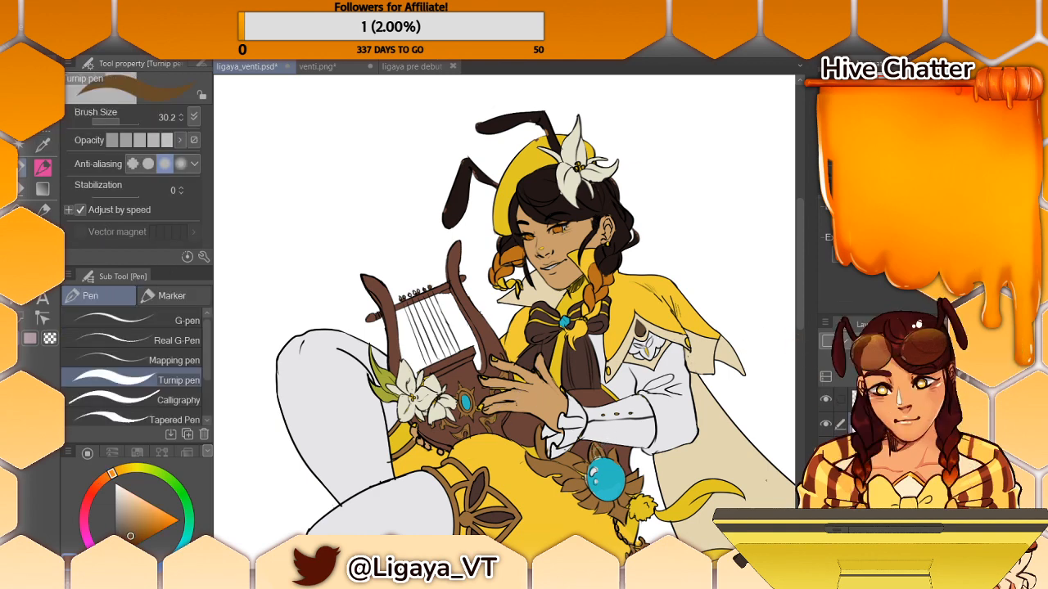
{"action": "left_click", "coordinate": [604, 446], "text": "alt"}
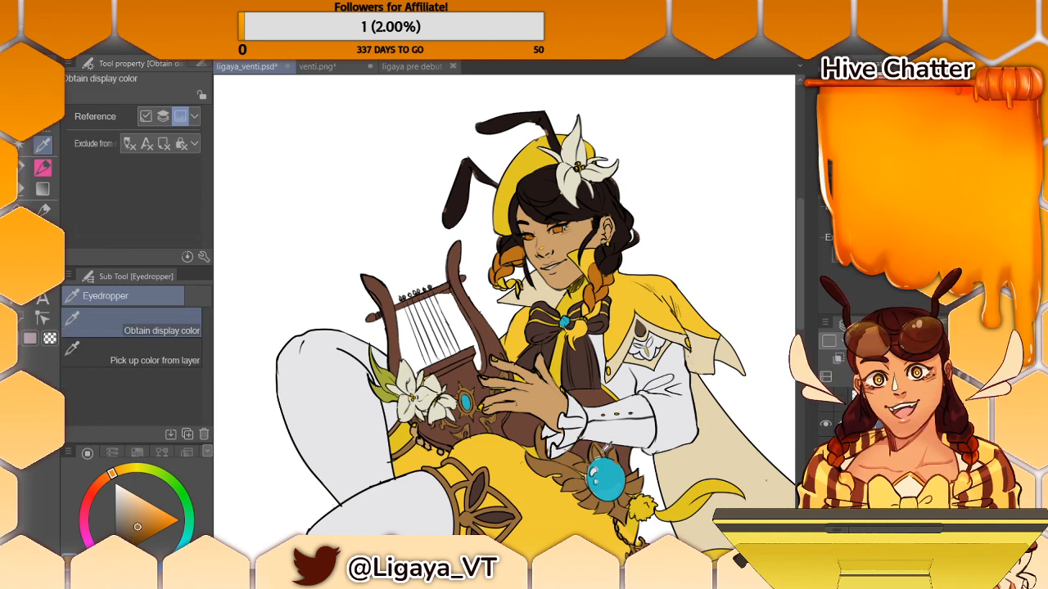
{"action": "left_click", "coordinate": [603, 458], "text": "alt"}
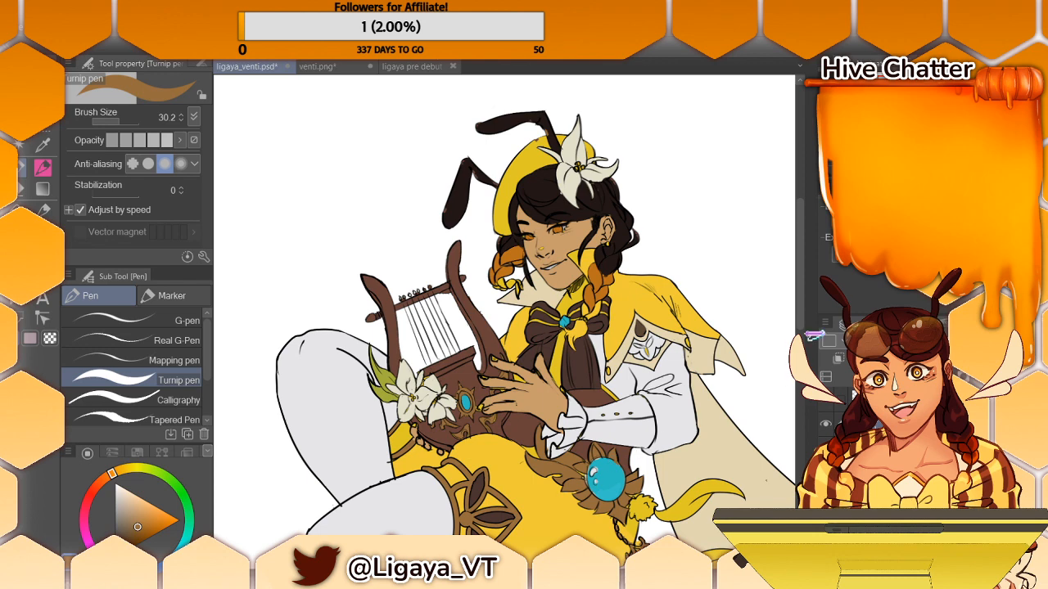
{"action": "mouse_move", "coordinate": [798, 310]}
{"action": "left_mouse_down"}
{"action": "mouse_move", "coordinate": [798, 344]}
{"action": "mouse_move", "coordinate": [798, 328]}
{"action": "left_mouse_up"}
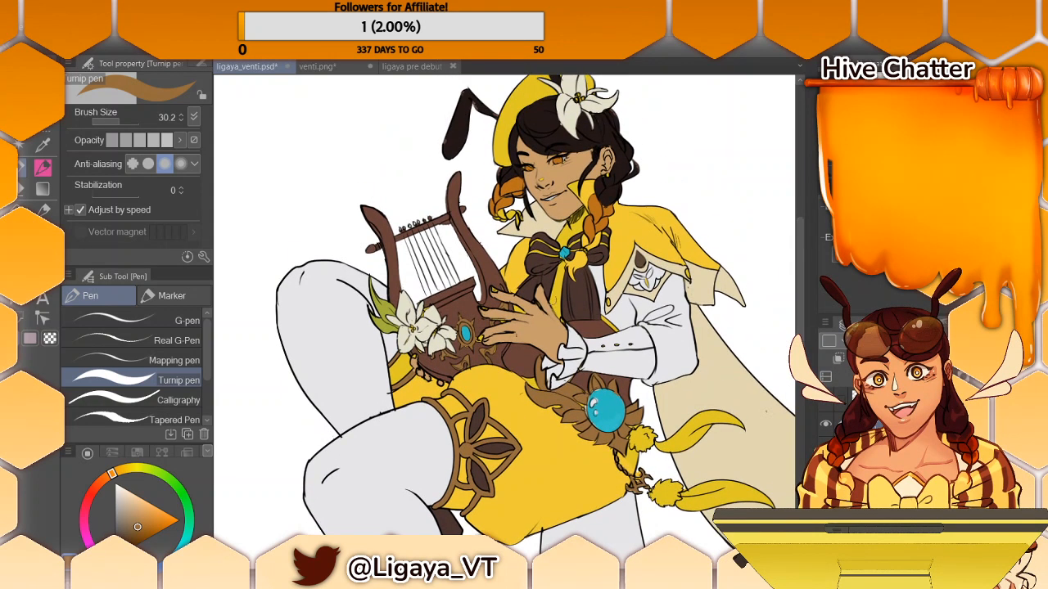
{"action": "left_click", "coordinate": [661, 274], "text": "alt"}
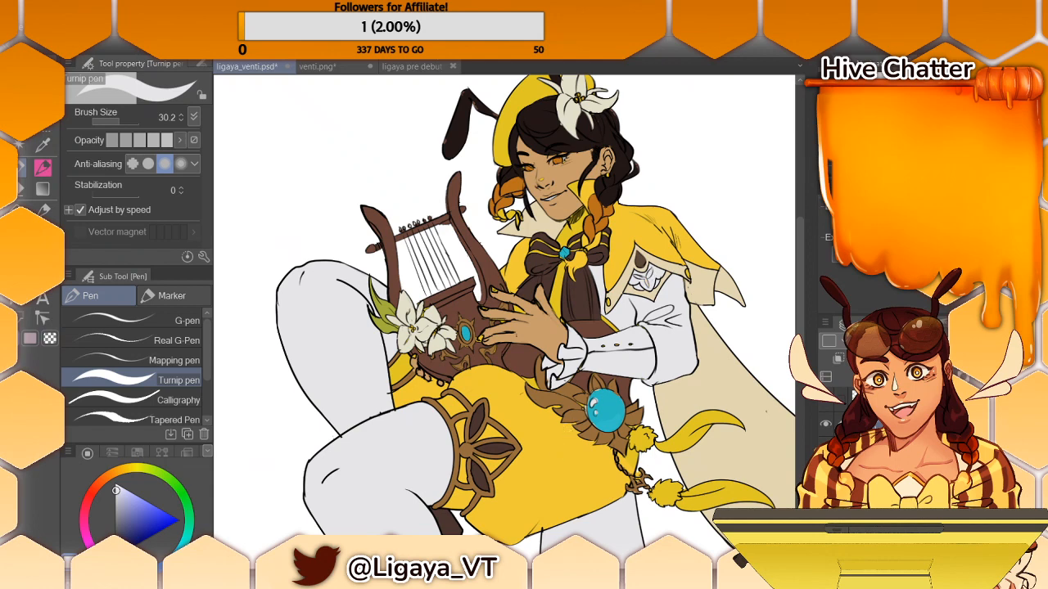
- Sample the golden tan of the diamond pattern on the reference character's stocking
{"action": "left_click_drag", "start_coordinate": [491, 573], "coordinate": [615, 573]}
{"action": "left_click", "coordinate": [788, 254], "text": "alt"}
{"action": "left_click", "coordinate": [686, 262], "text": "alt"}
{"action": "left_click", "coordinate": [677, 262], "text": "alt"}
{"action": "left_click_drag", "start_coordinate": [616, 573], "coordinate": [513, 573]}
{"action": "left_click_drag", "start_coordinate": [796, 270], "coordinate": [796, 322]}
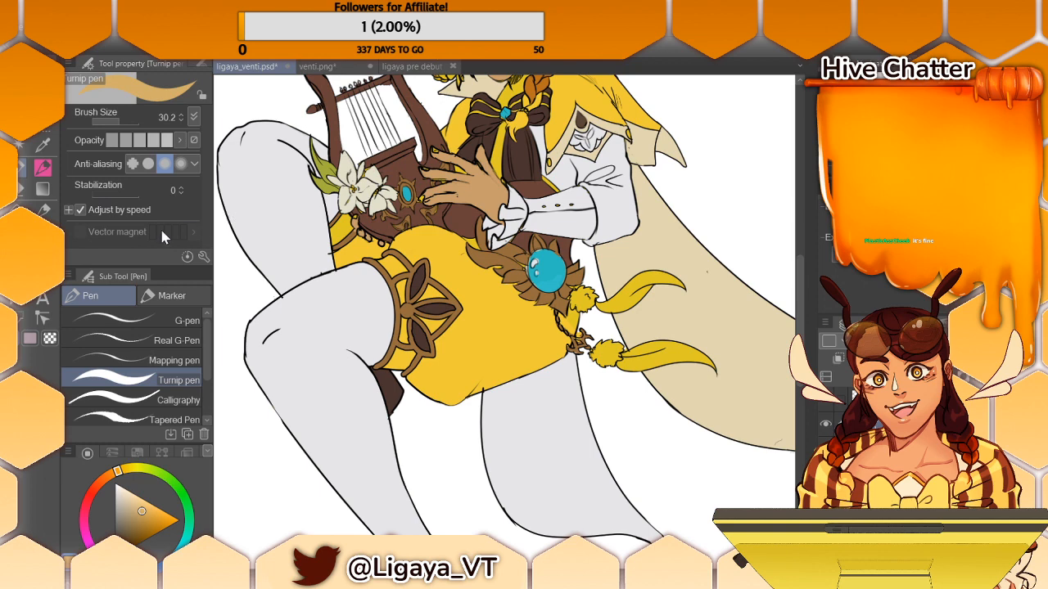
- Outline a chain of diamonds down the bent leg's stocking from thigh to ankle with the Turnip pen at size 2.9
{"action": "left_click_drag", "start_coordinate": [112, 122], "coordinate": [95, 122]}
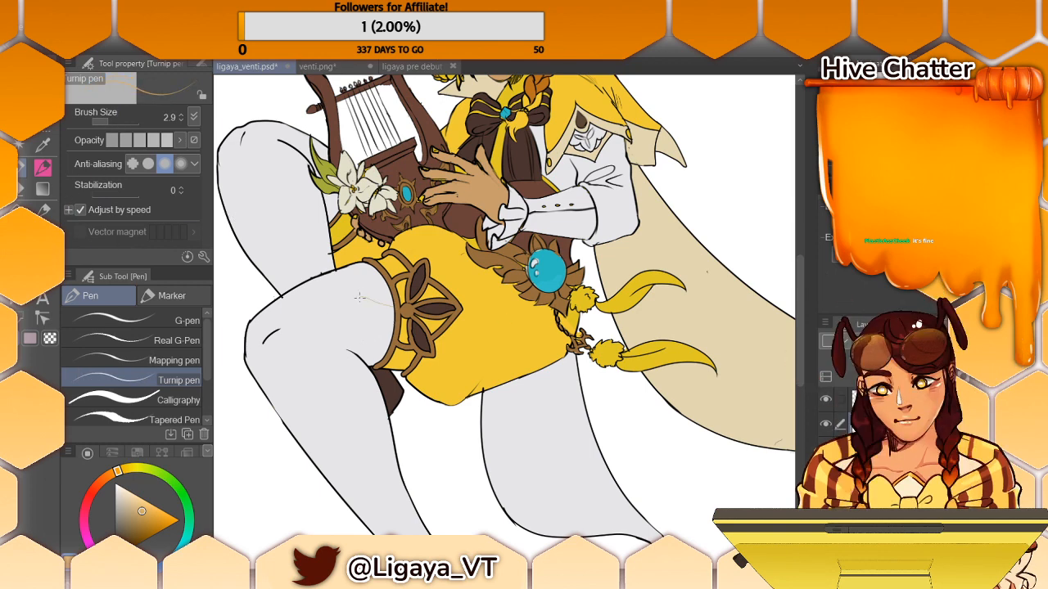
{"action": "key", "text": "ctrl+z"}
{"action": "mouse_move", "coordinate": [393, 306]}
{"action": "left_mouse_down"}
{"action": "mouse_move", "coordinate": [338, 326]}
{"action": "mouse_move", "coordinate": [393, 316]}
{"action": "left_mouse_up"}
{"action": "key", "text": "ctrl+z"}
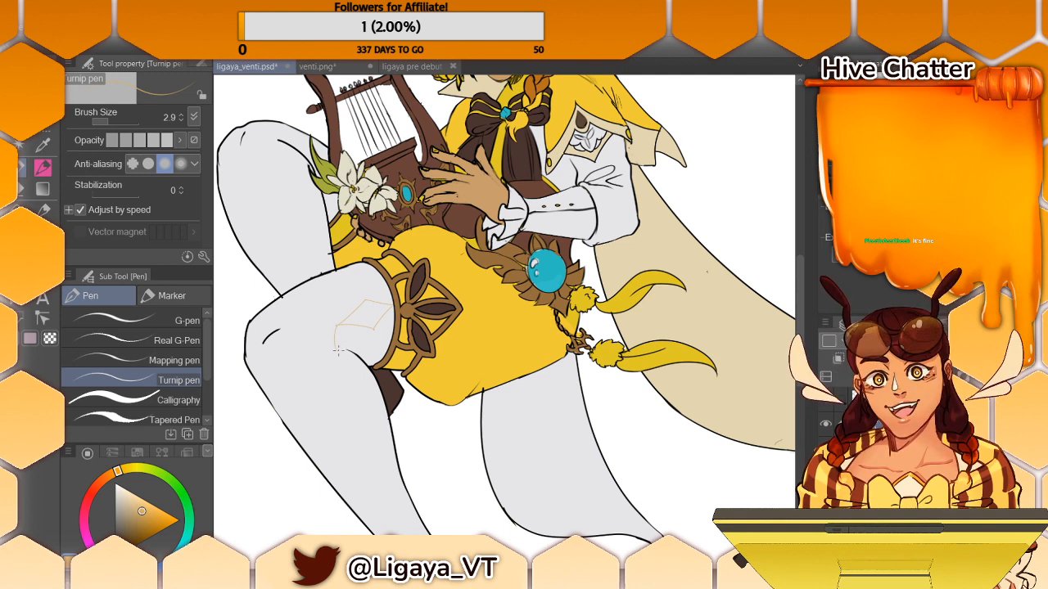
{"action": "left_click_drag", "start_coordinate": [338, 330], "coordinate": [335, 350]}
{"action": "left_click_drag", "start_coordinate": [342, 356], "coordinate": [341, 383]}
{"action": "key", "text": "ctrl+z"}
{"action": "mouse_move", "coordinate": [394, 464]}
{"action": "left_mouse_down"}
{"action": "mouse_move", "coordinate": [380, 332]}
{"action": "mouse_move", "coordinate": [371, 368]}
{"action": "left_mouse_up"}
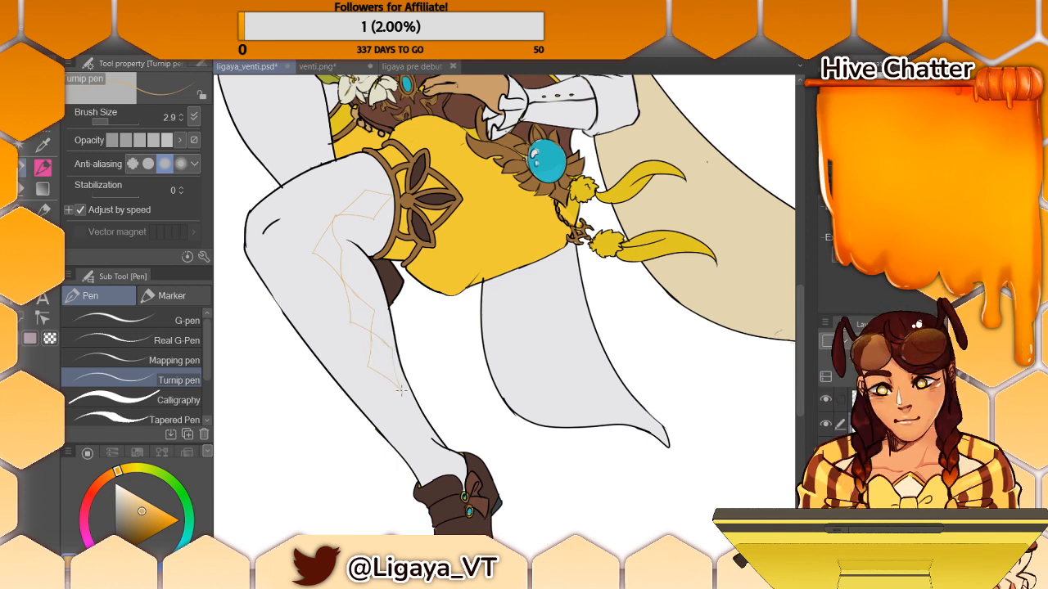
{"action": "left_click_drag", "start_coordinate": [400, 388], "coordinate": [408, 432]}
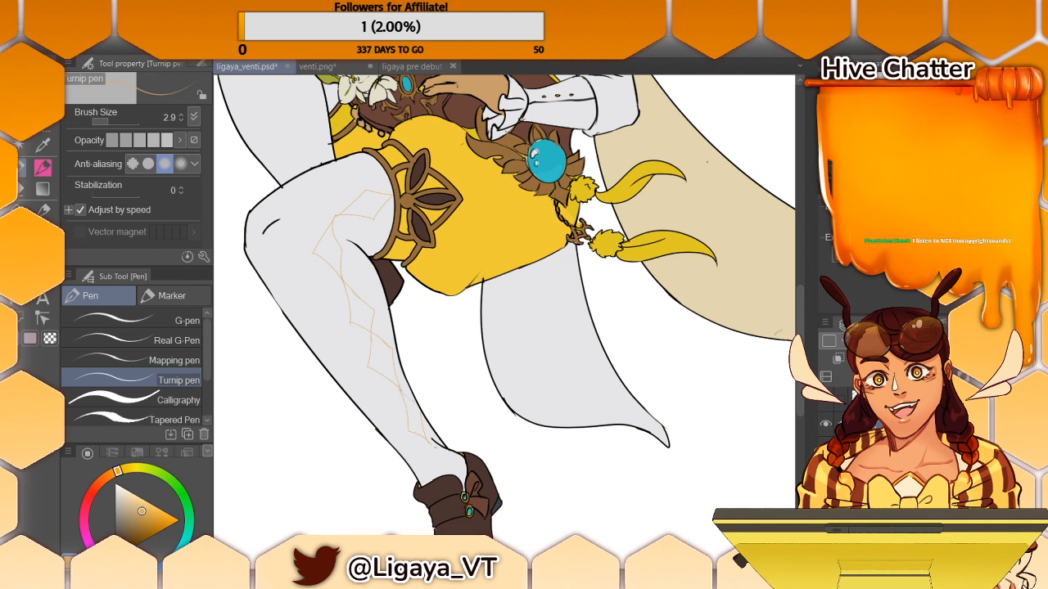
{"action": "left_click_drag", "start_coordinate": [434, 444], "coordinate": [455, 455]}
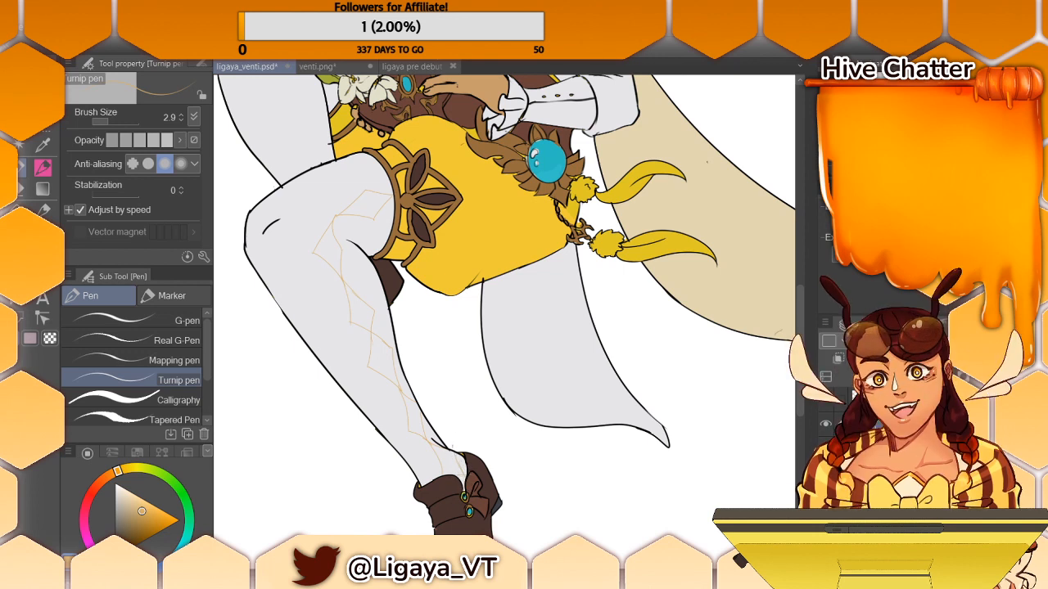
- Fill the outlined diamonds on the stocking with the golden tan, using the fill that refers to other layers
{"action": "left_click", "coordinate": [20, 206]}
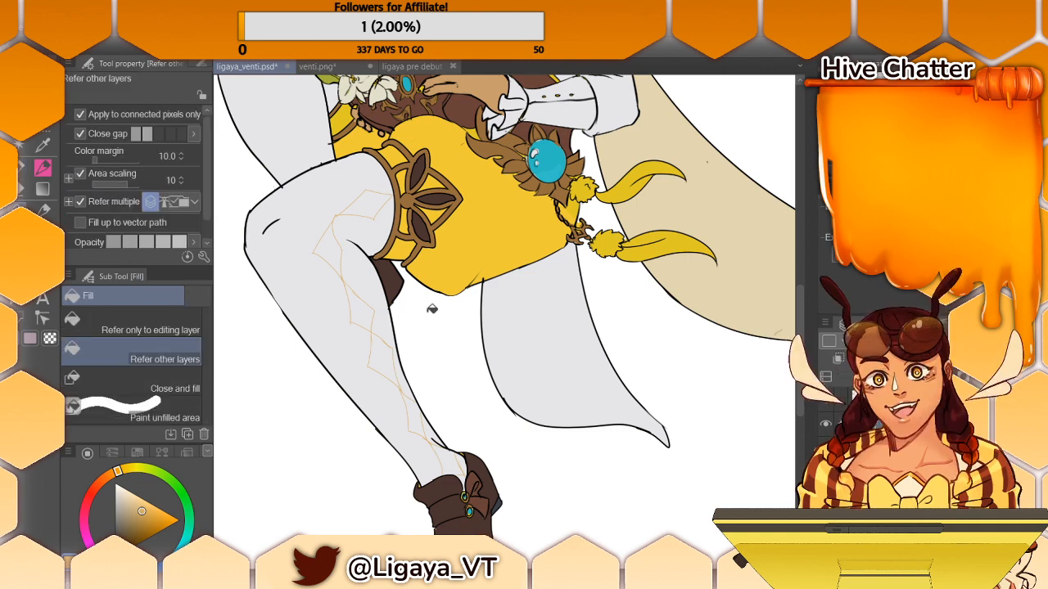
{"action": "left_click", "coordinate": [360, 204]}
{"action": "left_click", "coordinate": [331, 252]}
{"action": "left_click", "coordinate": [362, 310]}
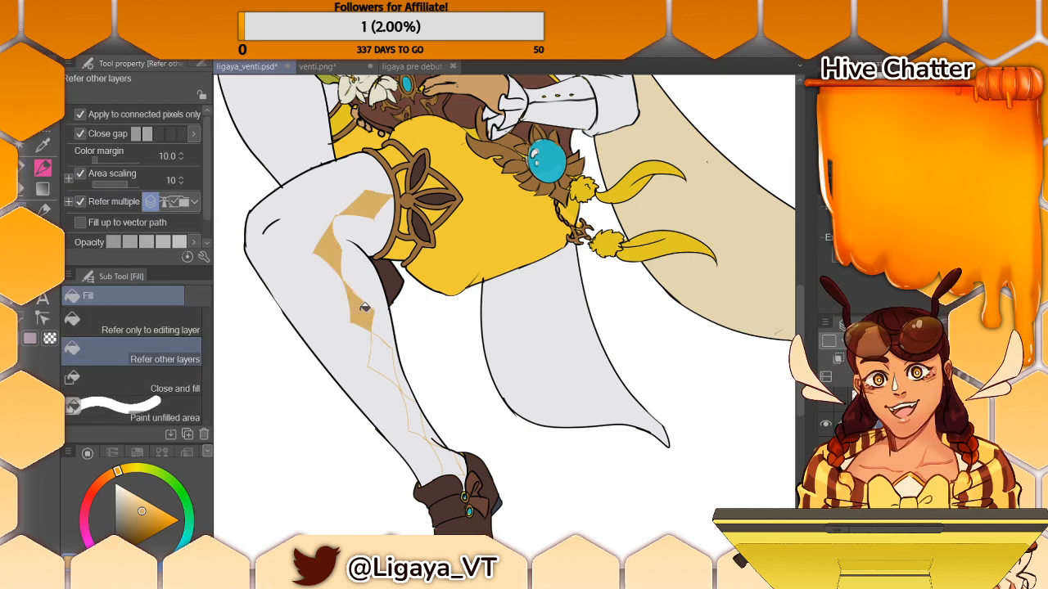
{"action": "left_click", "coordinate": [379, 340]}
{"action": "left_click", "coordinate": [415, 411]}
{"action": "left_click", "coordinate": [448, 452]}
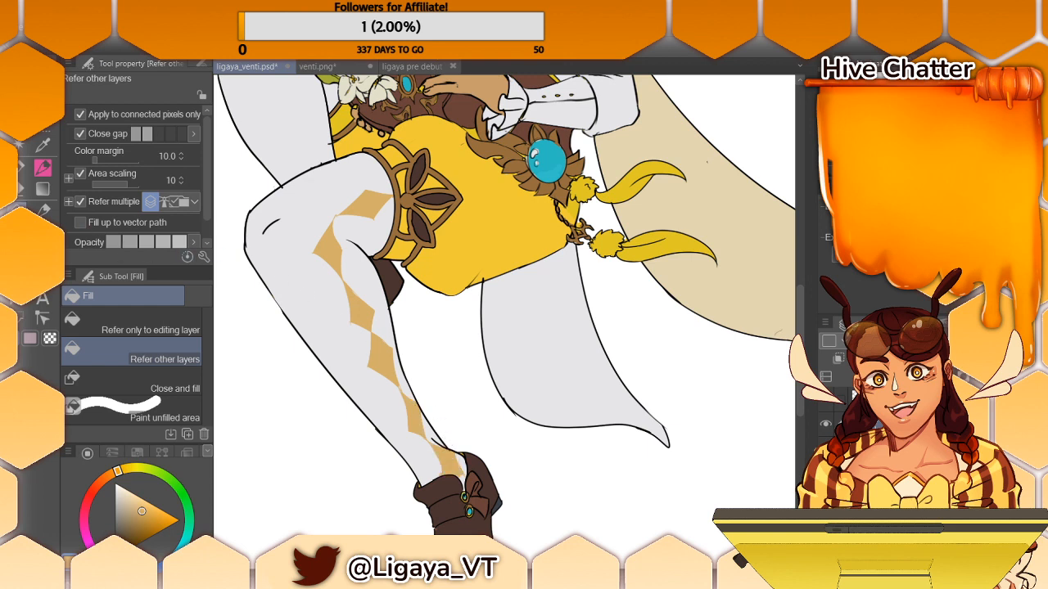
- Set the Turnip pen size to 11.9 and try widening the diamond beside the knee with golden tan, undoing the stray stroke
{"action": "left_click", "coordinate": [22, 168]}
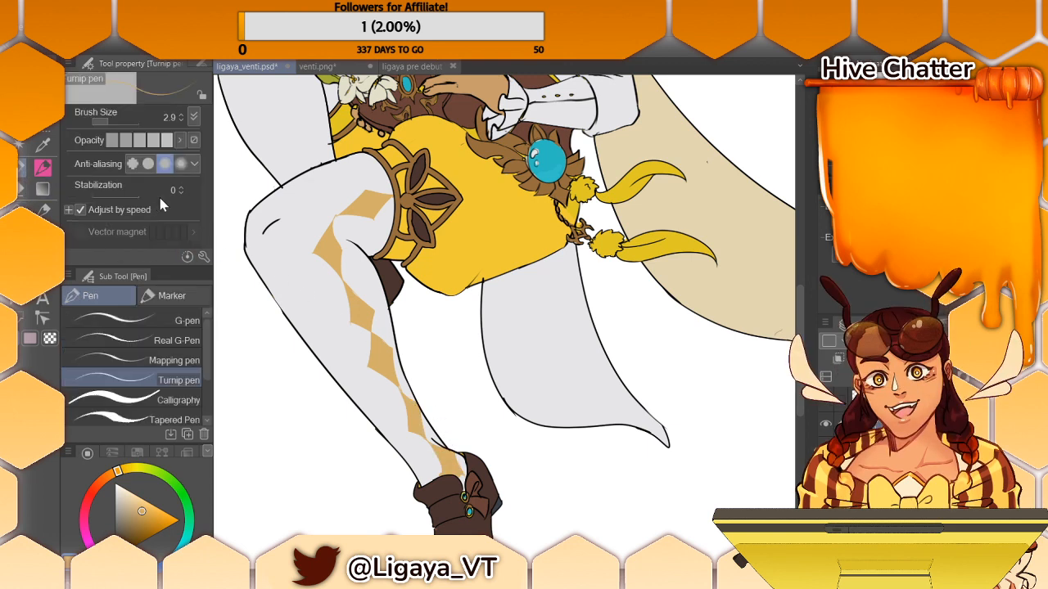
{"action": "left_click_drag", "start_coordinate": [111, 122], "coordinate": [115, 122]}
{"action": "left_click_drag", "start_coordinate": [334, 205], "coordinate": [311, 246]}
{"action": "key", "text": "ctrl+z"}
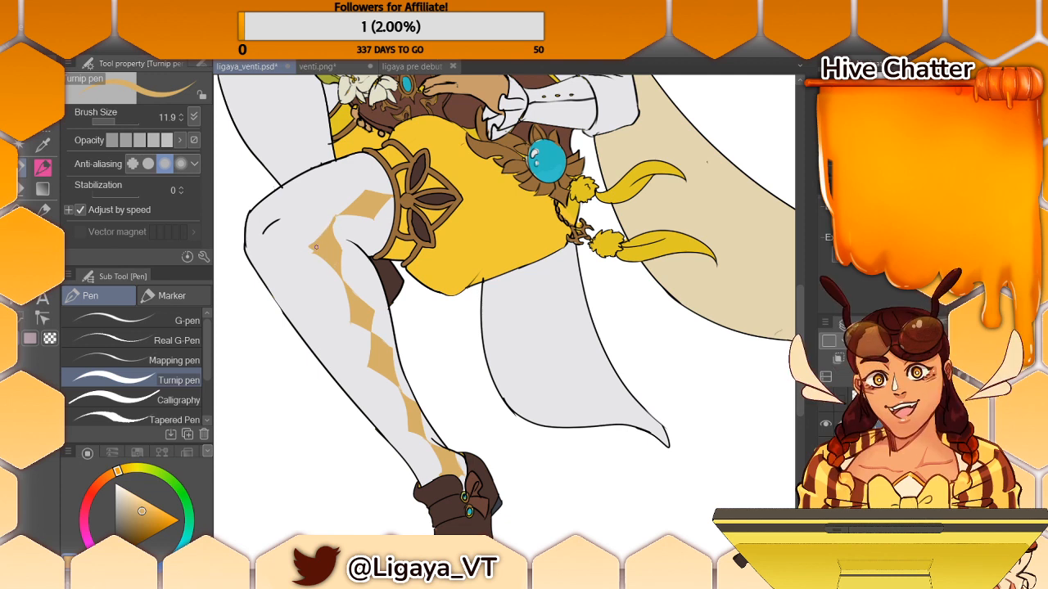
- Widen the third diamond down the shin with golden tan strokes, undoing the misplaced ones
{"action": "left_click_drag", "start_coordinate": [335, 218], "coordinate": [350, 314]}
{"action": "key", "text": "ctrl+z"}
{"action": "key", "text": "ctrl+z"}
{"action": "left_click_drag", "start_coordinate": [341, 276], "coordinate": [341, 318]}
{"action": "key", "text": "ctrl+z"}
{"action": "key", "text": "ctrl+z"}
{"action": "left_click_drag", "start_coordinate": [343, 275], "coordinate": [342, 322]}
{"action": "key", "text": "ctrl+z"}
{"action": "left_click_drag", "start_coordinate": [346, 283], "coordinate": [344, 326]}
{"action": "left_click_drag", "start_coordinate": [344, 326], "coordinate": [374, 335]}
{"action": "mouse_move", "coordinate": [344, 281]}
{"action": "left_mouse_down"}
{"action": "mouse_move", "coordinate": [376, 306]}
{"action": "mouse_move", "coordinate": [368, 317]}
{"action": "left_mouse_up"}
{"action": "key", "text": "ctrl+z"}
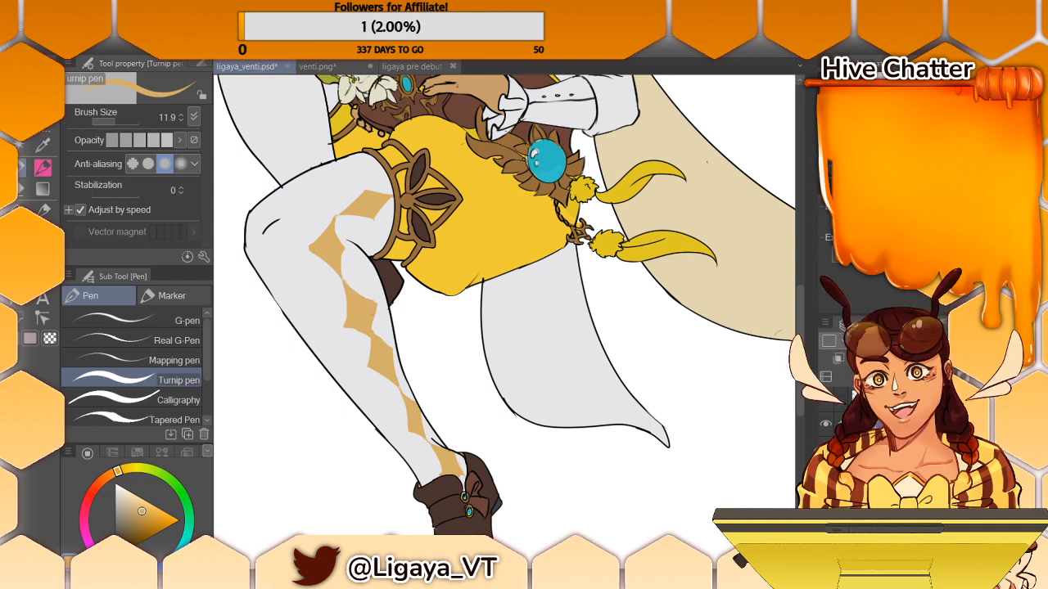
- Sample the stocking's pale grey and trim the edges of the diamonds along the shin into cleaner shapes
{"action": "key", "text": "i"}
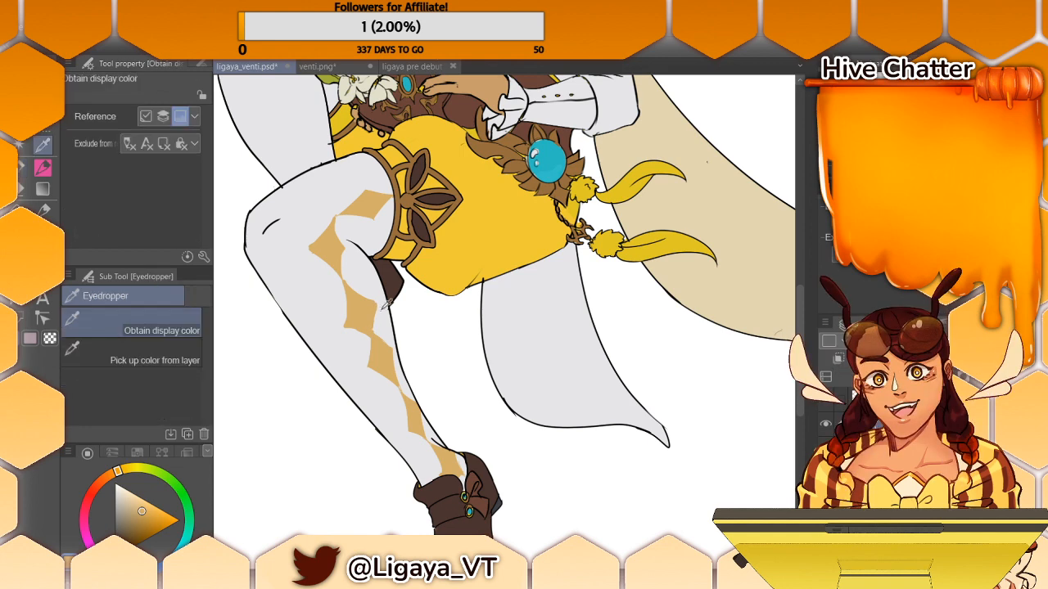
{"action": "left_click", "coordinate": [389, 304]}
{"action": "key", "text": "p"}
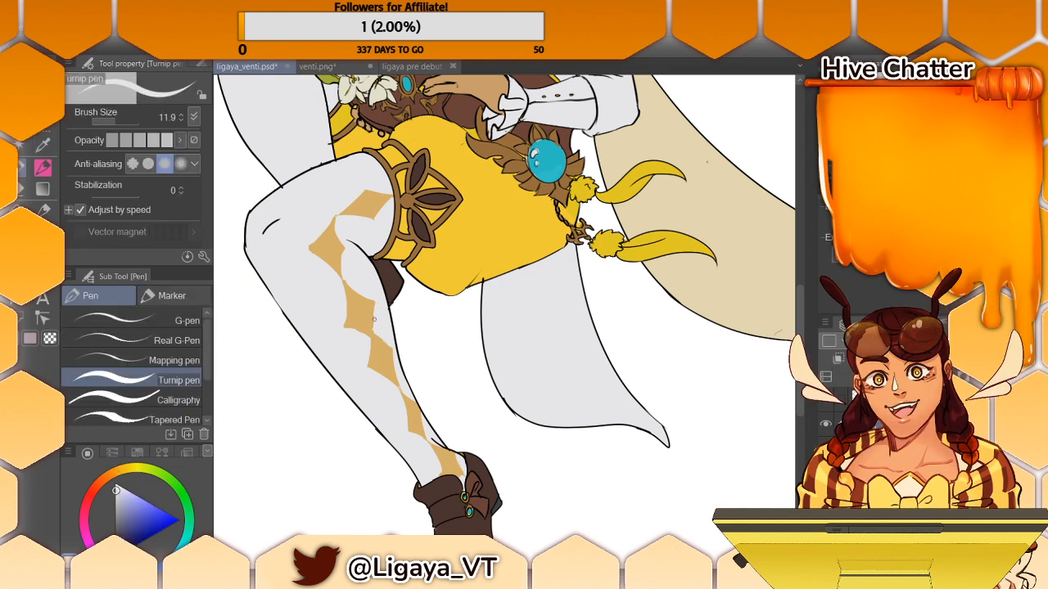
{"action": "mouse_move", "coordinate": [374, 328]}
{"action": "left_mouse_down"}
{"action": "mouse_move", "coordinate": [342, 325]}
{"action": "mouse_move", "coordinate": [366, 331]}
{"action": "left_mouse_up"}
{"action": "mouse_move", "coordinate": [346, 324]}
{"action": "left_mouse_down"}
{"action": "mouse_move", "coordinate": [366, 353]}
{"action": "mouse_move", "coordinate": [370, 340]}
{"action": "mouse_move", "coordinate": [391, 348]}
{"action": "left_mouse_up"}
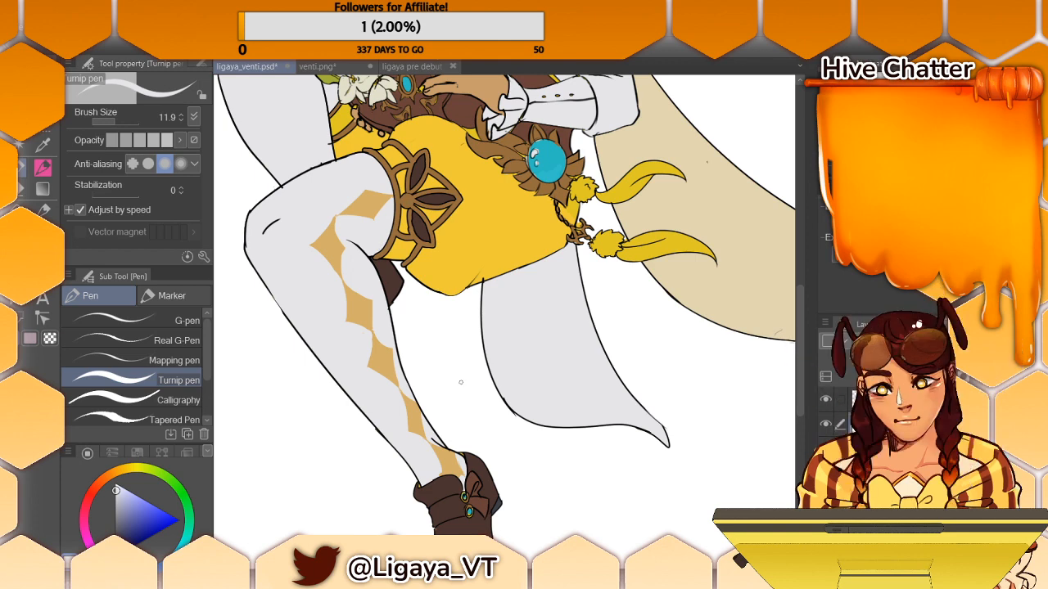
- Sample the boot's dark brown and touch up the upper edge of the boot at the ankle
{"action": "key", "text": "alt"}
{"action": "left_click", "coordinate": [479, 464], "text": "alt"}
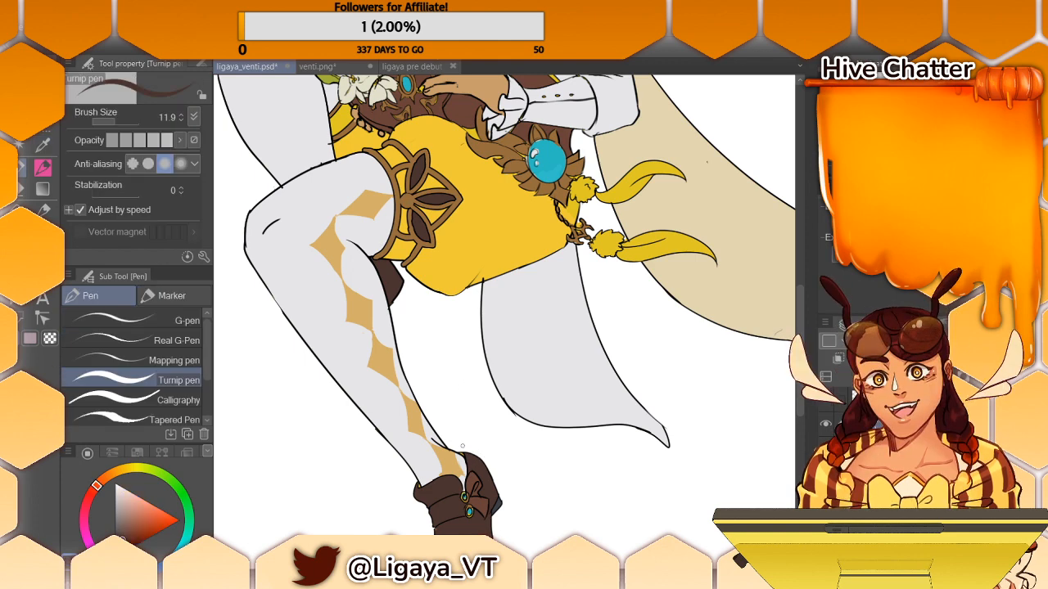
{"action": "left_click_drag", "start_coordinate": [468, 456], "coordinate": [463, 454]}
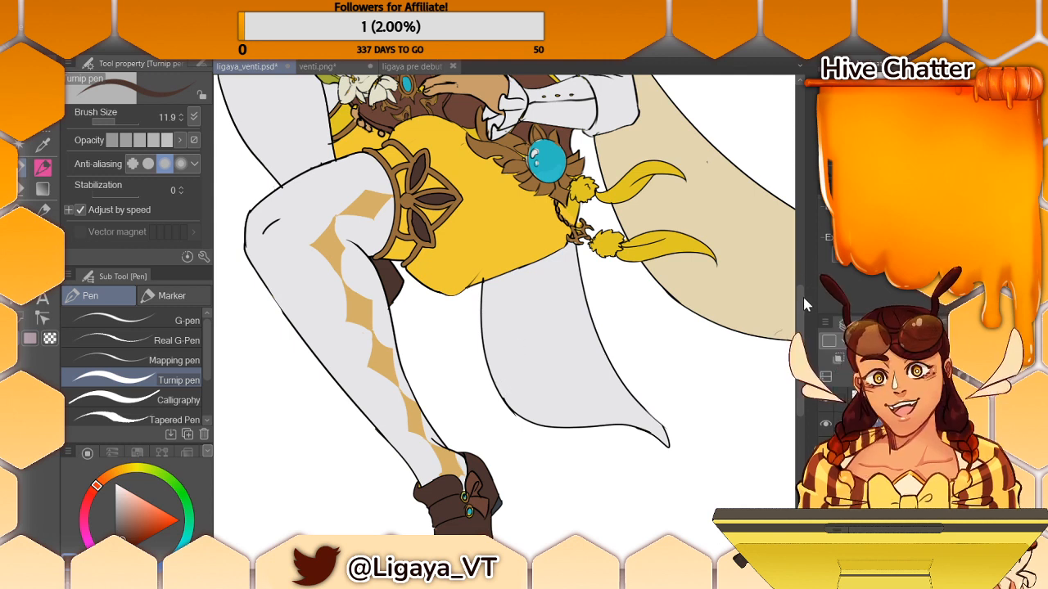
{"action": "left_click_drag", "start_coordinate": [798, 300], "coordinate": [806, 239]}
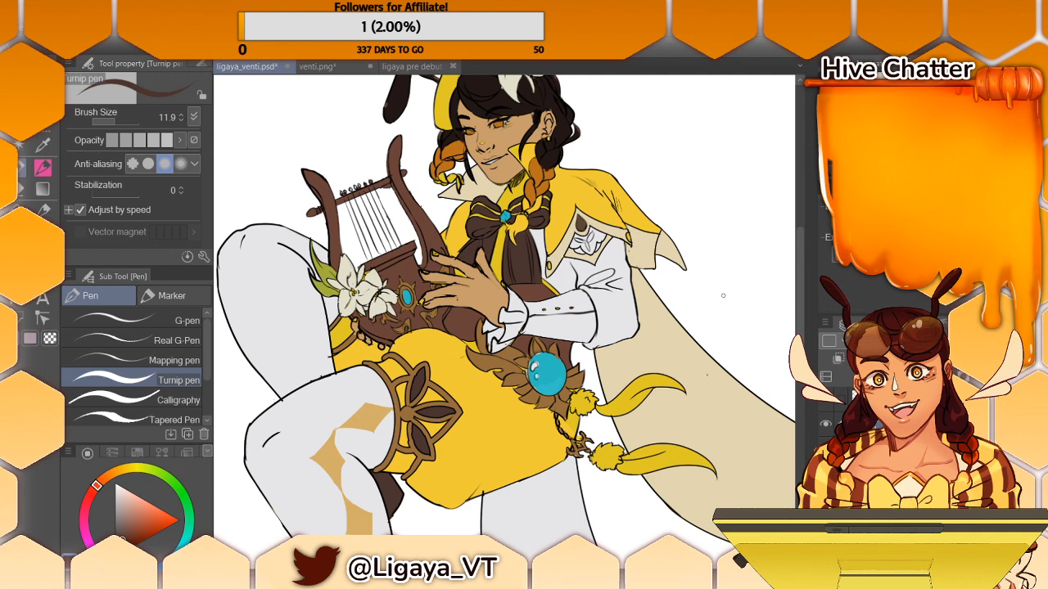
{"action": "scroll", "coordinate": [797, 225], "scroll_direction": "up", "scroll_amount": 5}
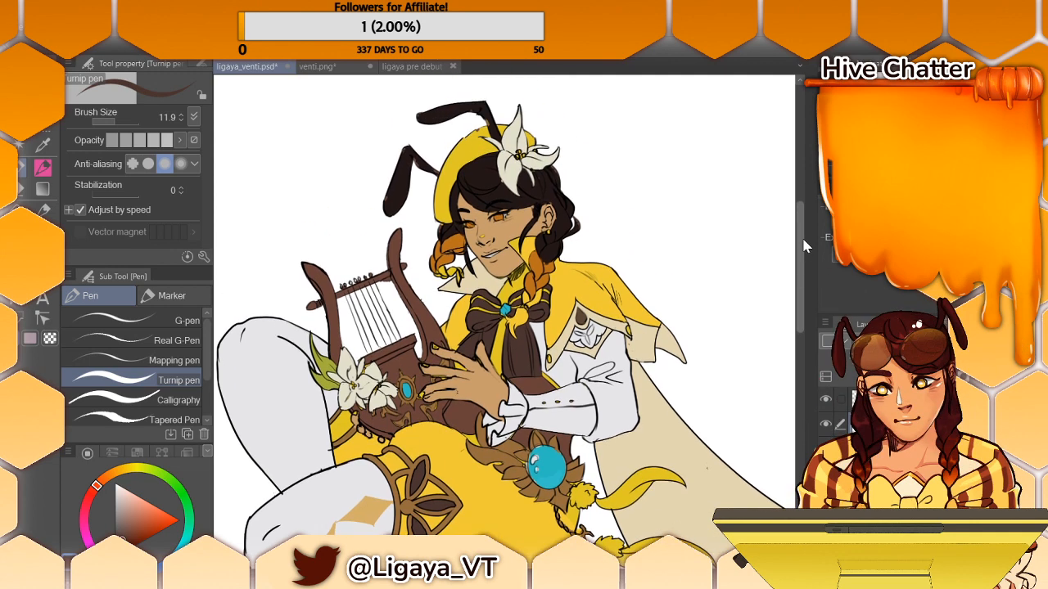
{"action": "scroll", "coordinate": [797, 224], "scroll_direction": "down", "scroll_amount": 3}
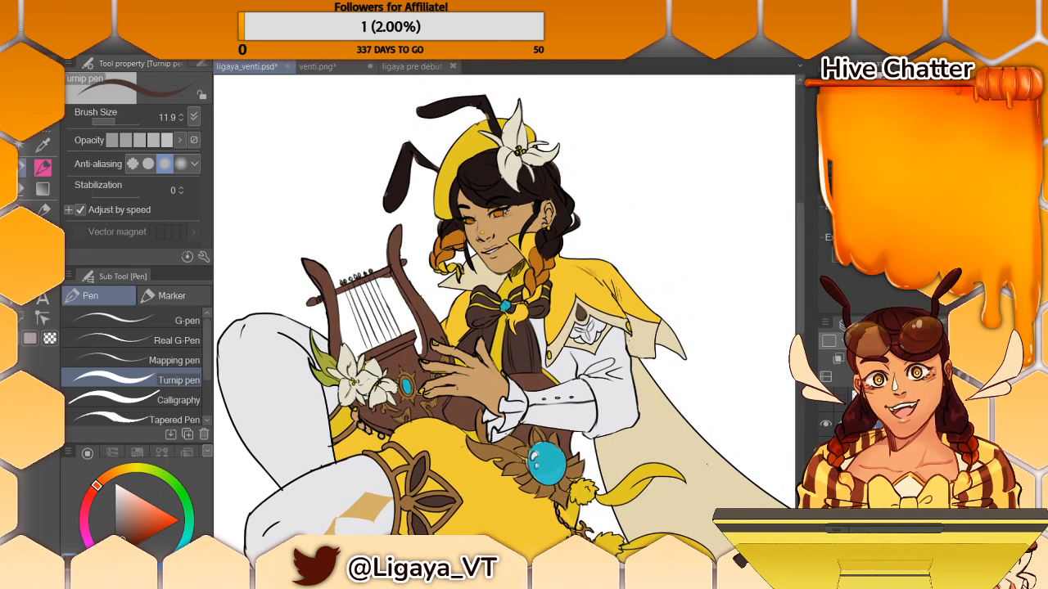
- Sample the antenna's dark brown, the beret's yellow and the sleeve's pale grey for Turnip pen touch-ups
{"action": "key", "text": "i"}
{"action": "left_click", "coordinate": [489, 107]}
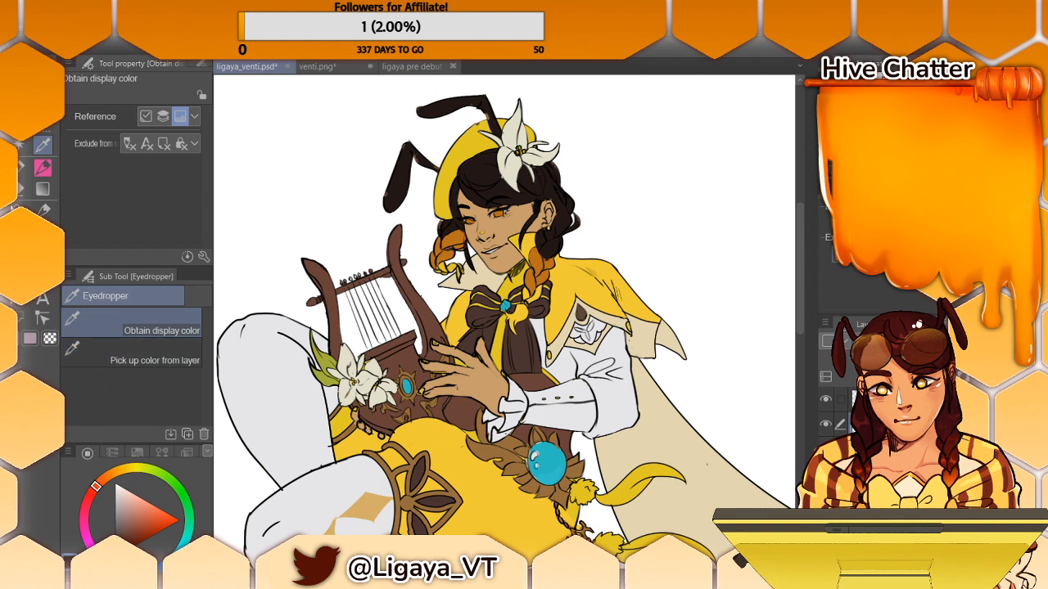
{"action": "key", "text": "p"}
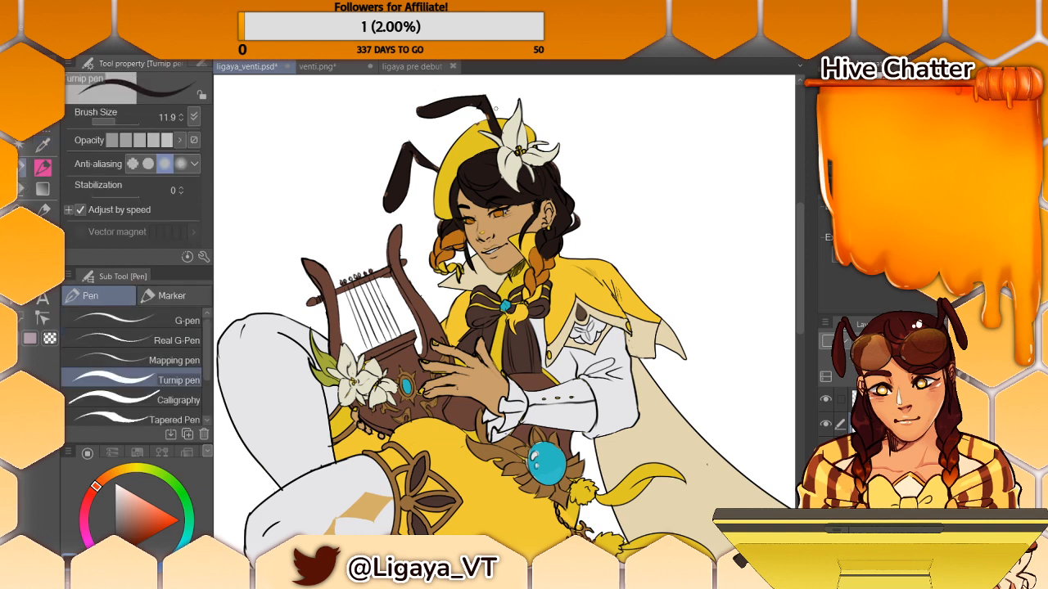
{"action": "key", "text": "i"}
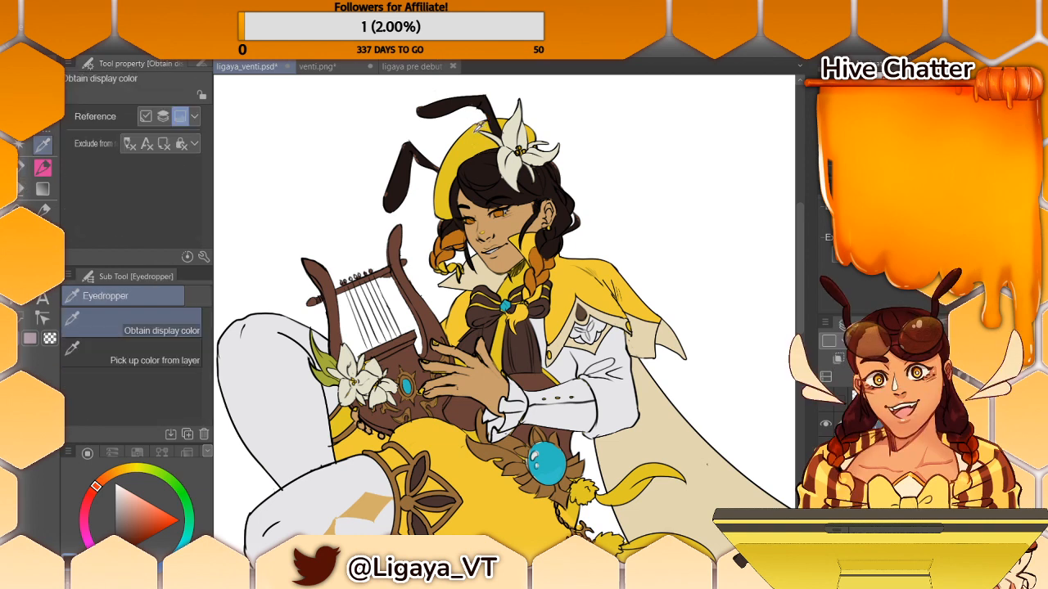
{"action": "left_click", "coordinate": [479, 127]}
{"action": "key", "text": "p"}
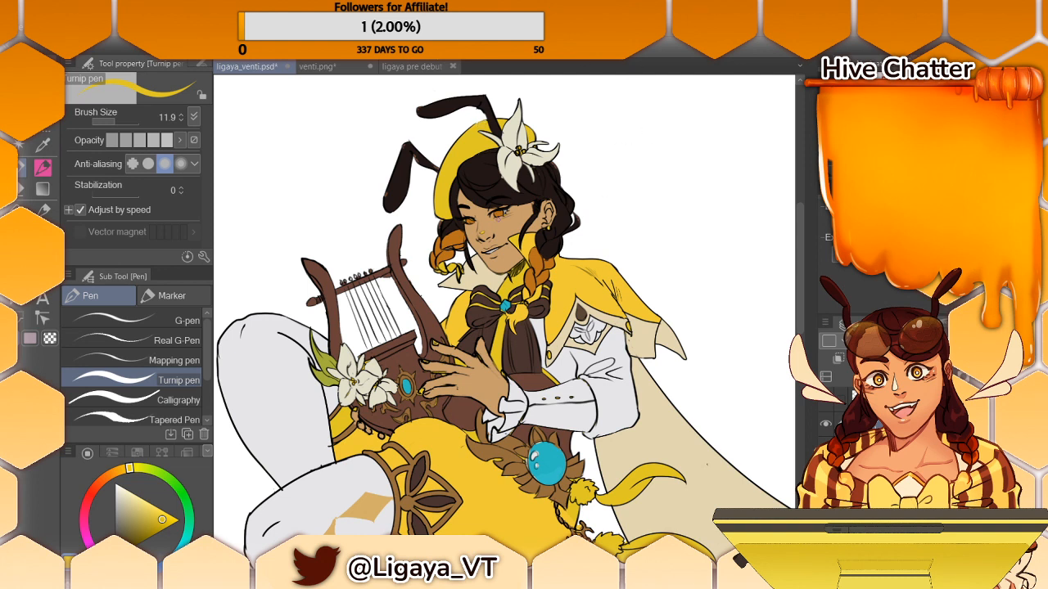
{"action": "left_click", "coordinate": [616, 344], "text": "alt"}
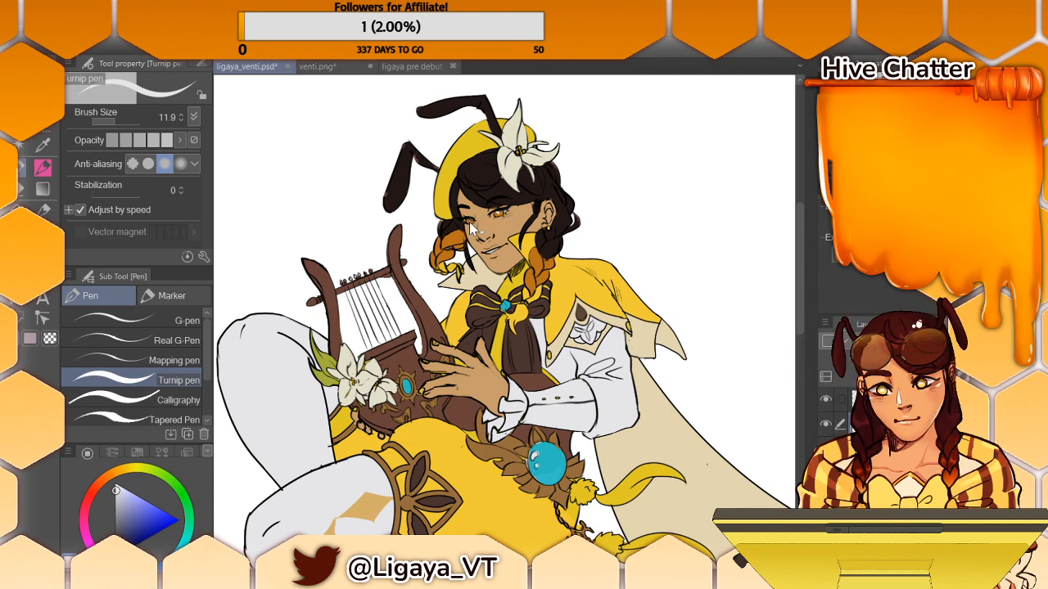
- Sample the belt gem's turquoise and touch up the gem with the Turnip pen
{"action": "left_click_drag", "start_coordinate": [799, 211], "coordinate": [794, 243]}
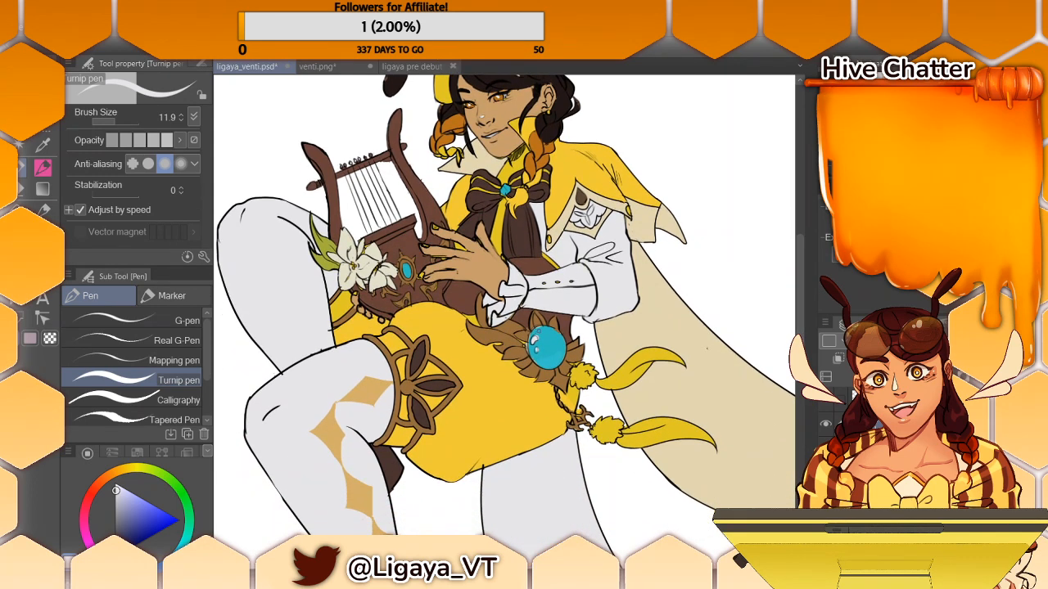
{"action": "left_click", "coordinate": [546, 330], "text": "alt"}
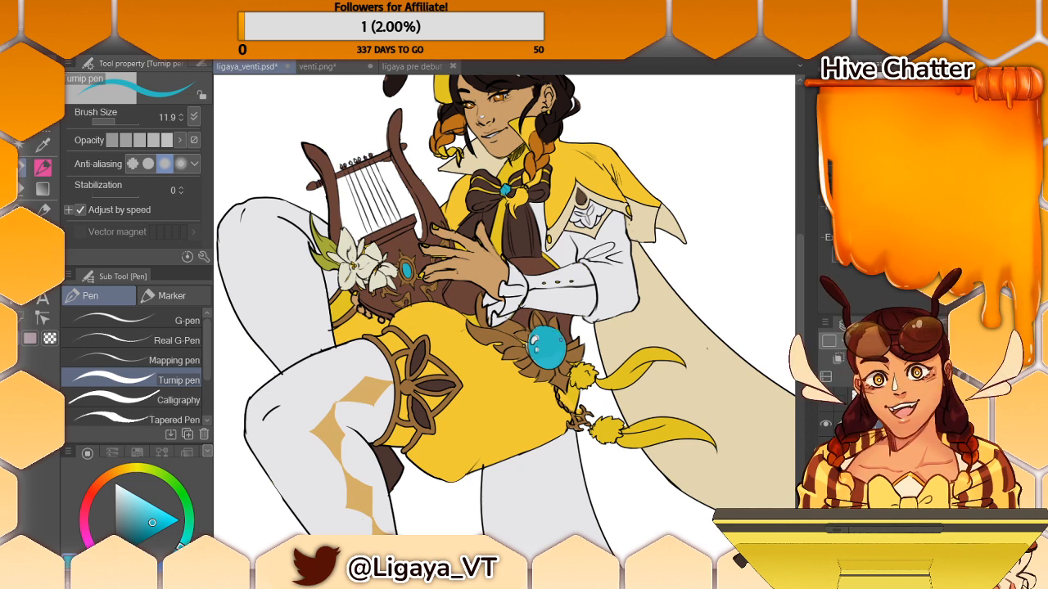
{"action": "key", "text": "i"}
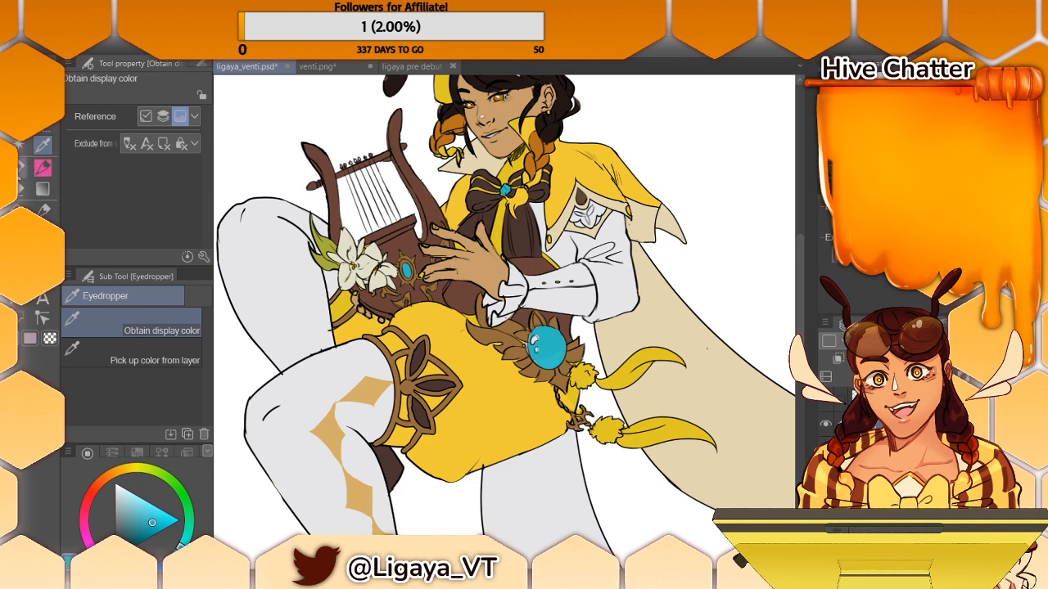
{"action": "key", "text": "p"}
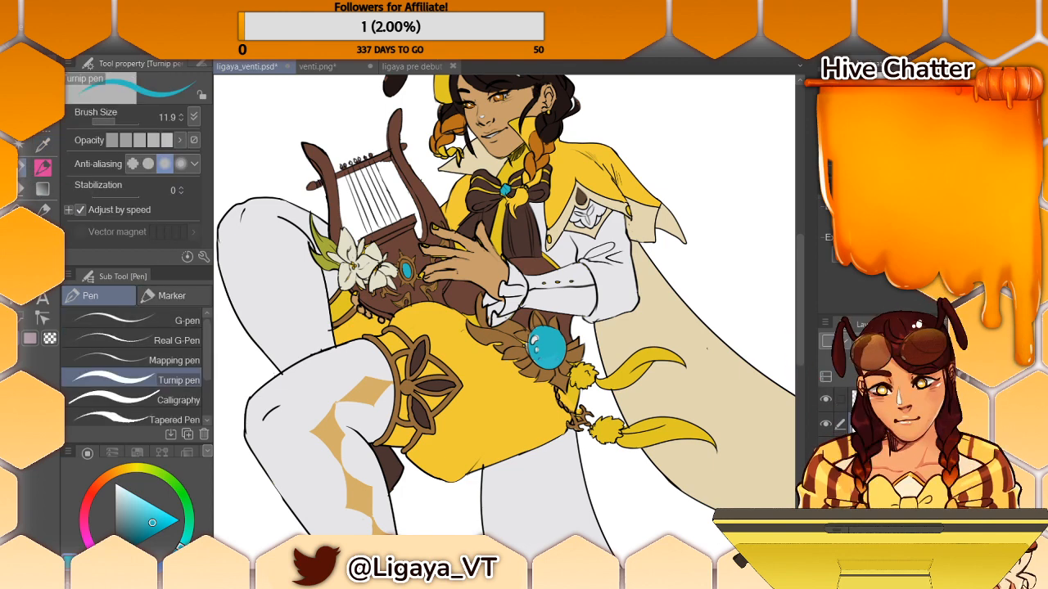
{"action": "left_click", "coordinate": [557, 359], "text": "alt"}
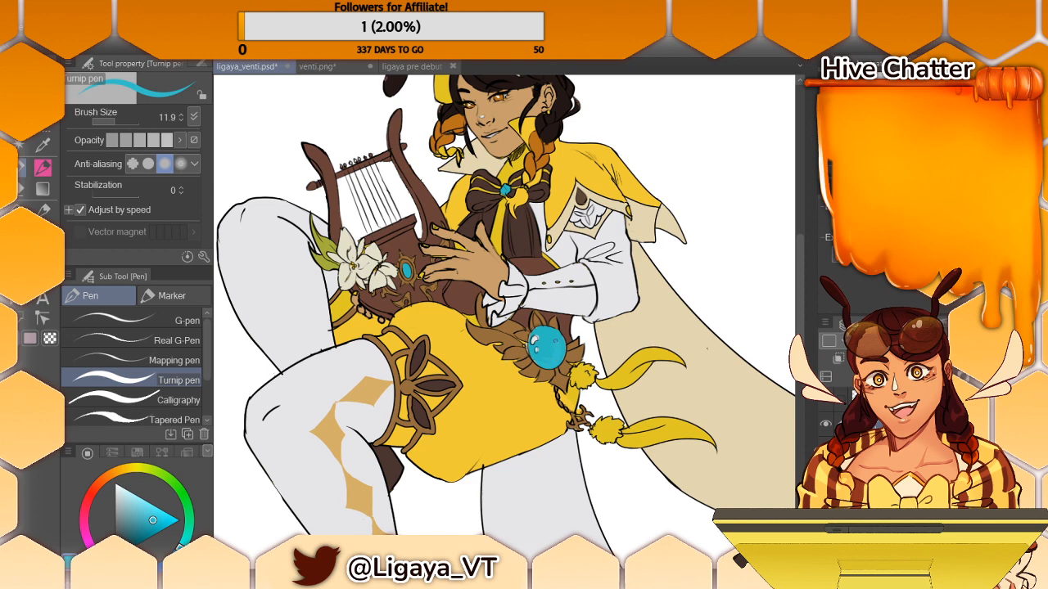
{"action": "left_click", "coordinate": [553, 337], "text": "alt"}
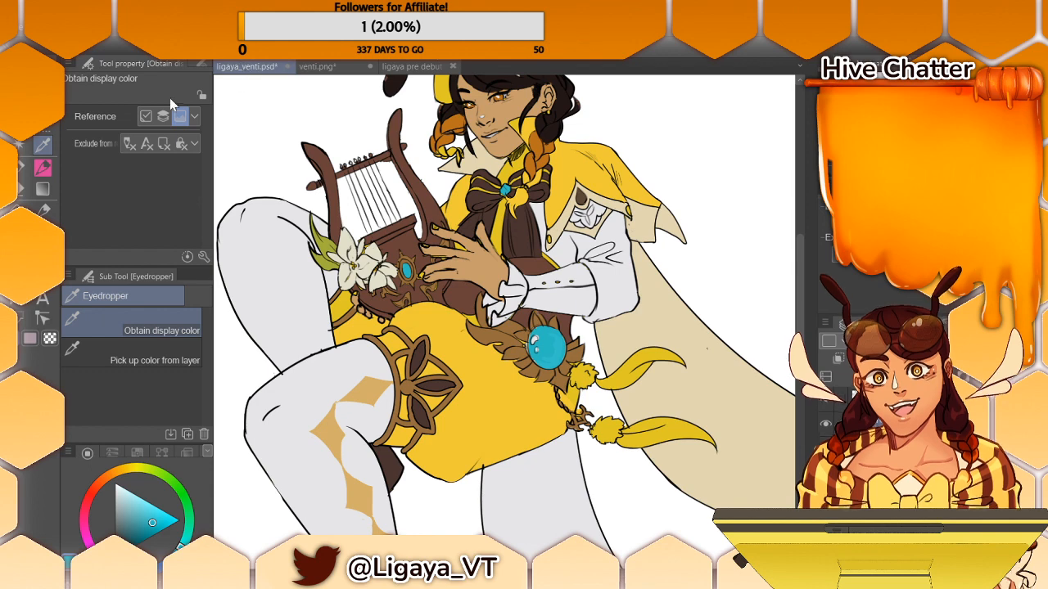
- Sample the thigh band's golden brown for the Fill tool and inspect the sleeve and belt details
{"action": "key", "text": "g"}
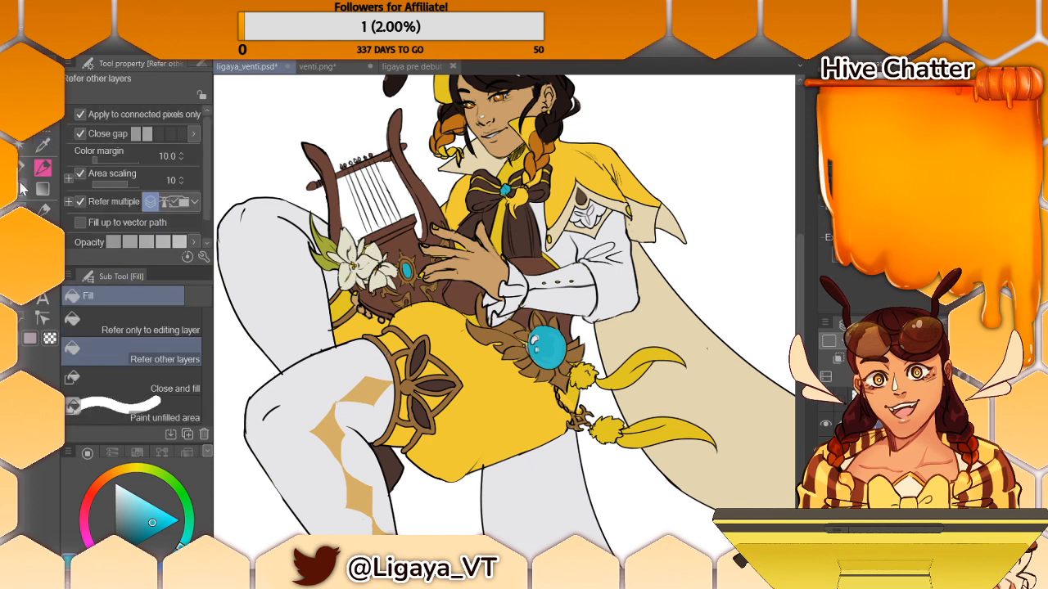
{"action": "key", "text": "p"}
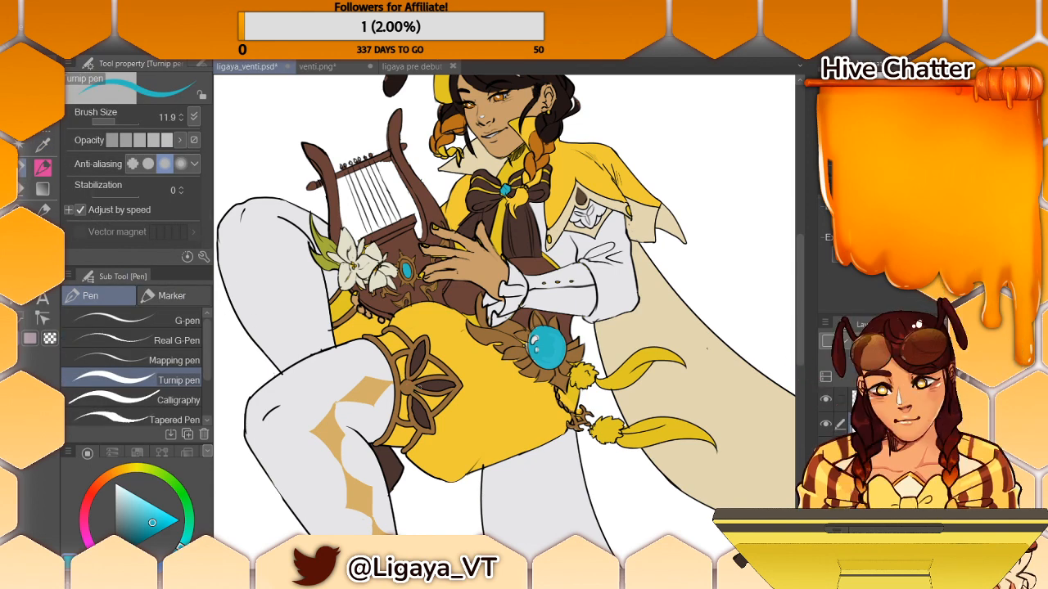
{"action": "left_click", "coordinate": [401, 374], "text": "alt"}
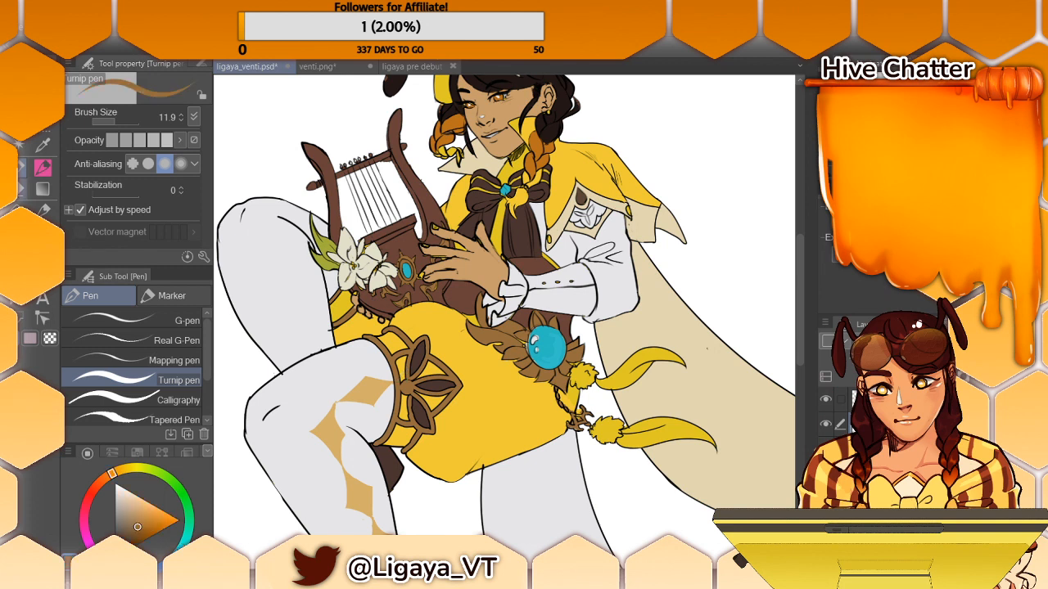
{"action": "key", "text": "g"}
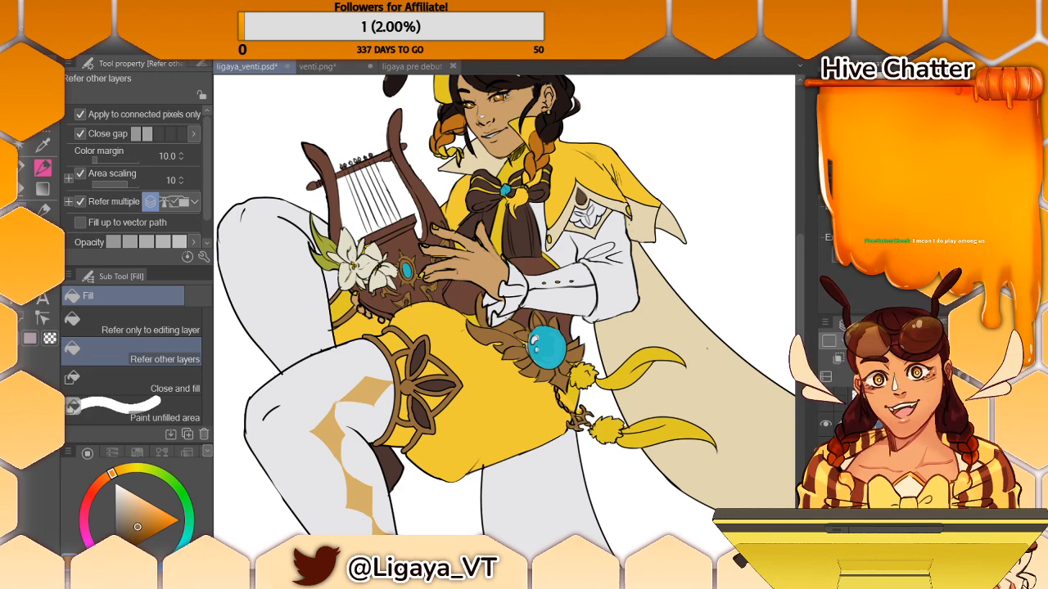
{"action": "scroll", "coordinate": [738, 243], "scroll_direction": "up", "scroll_amount": 4}
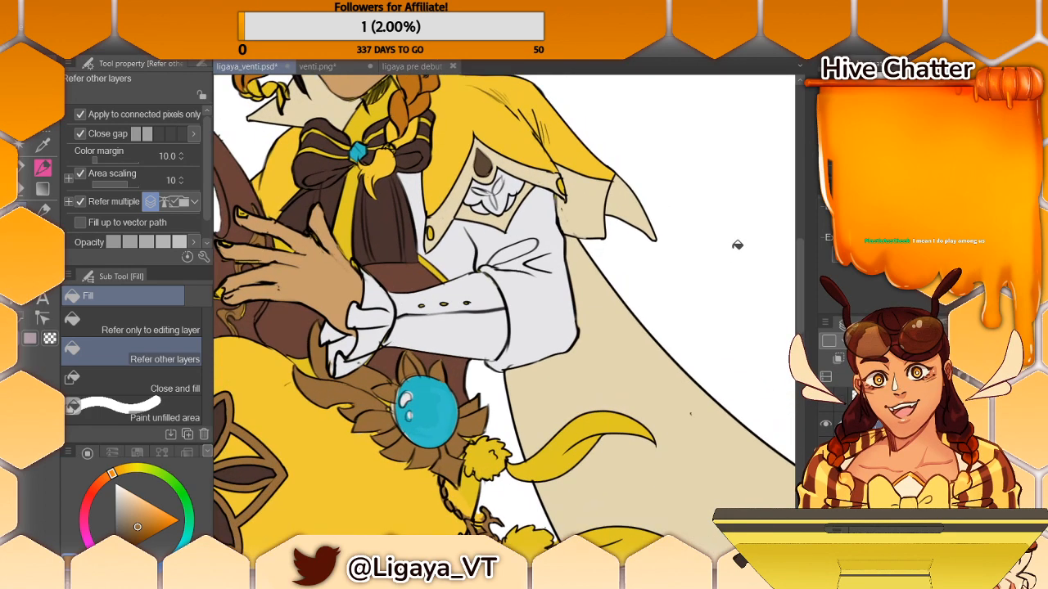
{"action": "scroll", "coordinate": [744, 228], "scroll_direction": "down", "scroll_amount": 3}
{"action": "scroll", "coordinate": [744, 228], "scroll_direction": "down", "scroll_amount": 1}
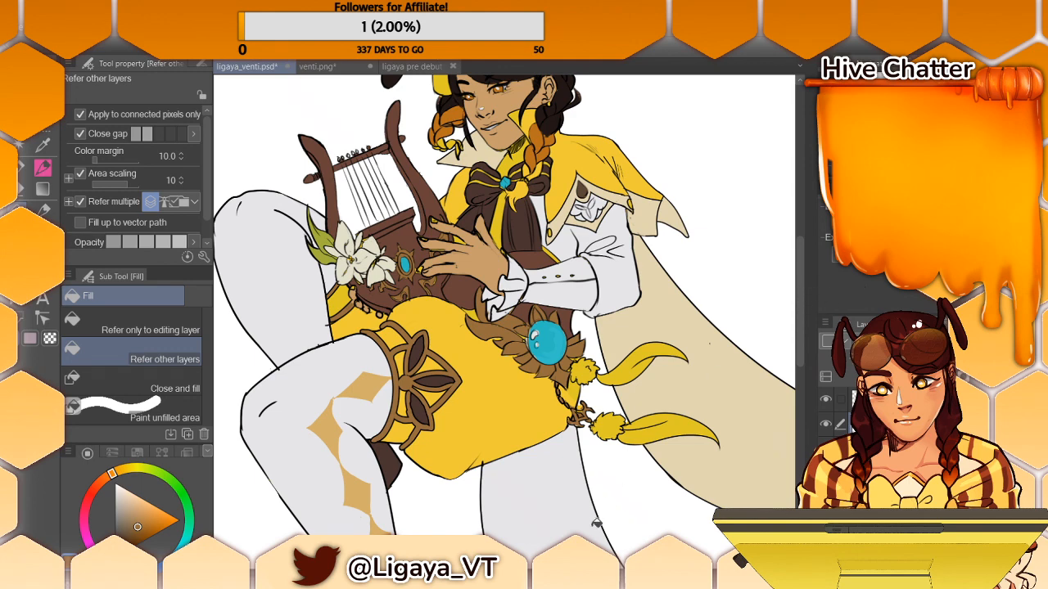
- Sample a pale tint from the reference costume and shift its hue to yellow-green for filling
{"action": "left_click_drag", "start_coordinate": [663, 303], "coordinate": [354, 334]}
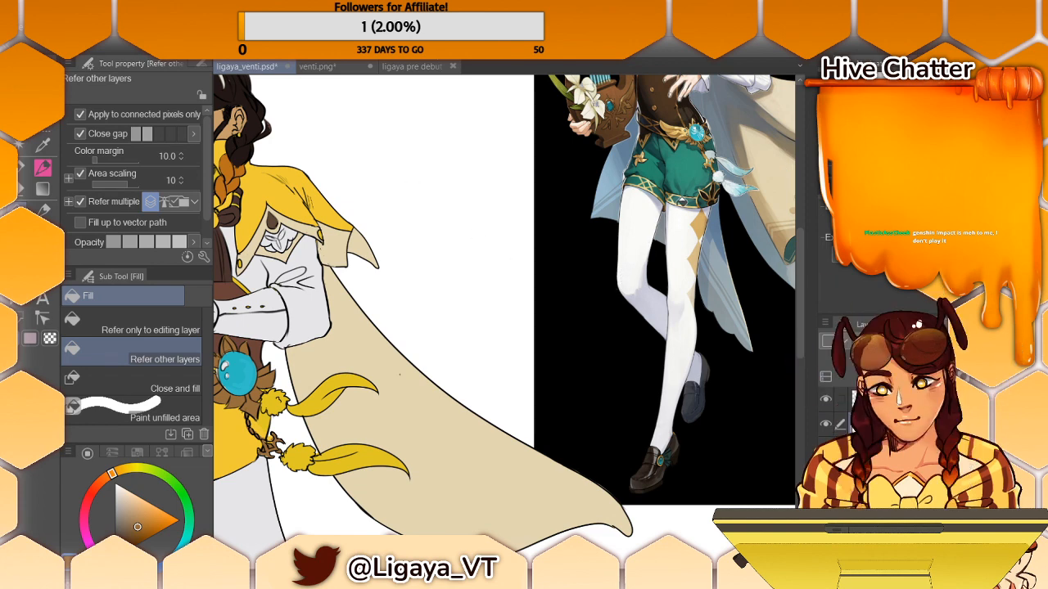
{"action": "key", "text": "i"}
{"action": "left_click", "coordinate": [728, 165]}
{"action": "left_click", "coordinate": [611, 211]}
{"action": "key", "text": "g"}
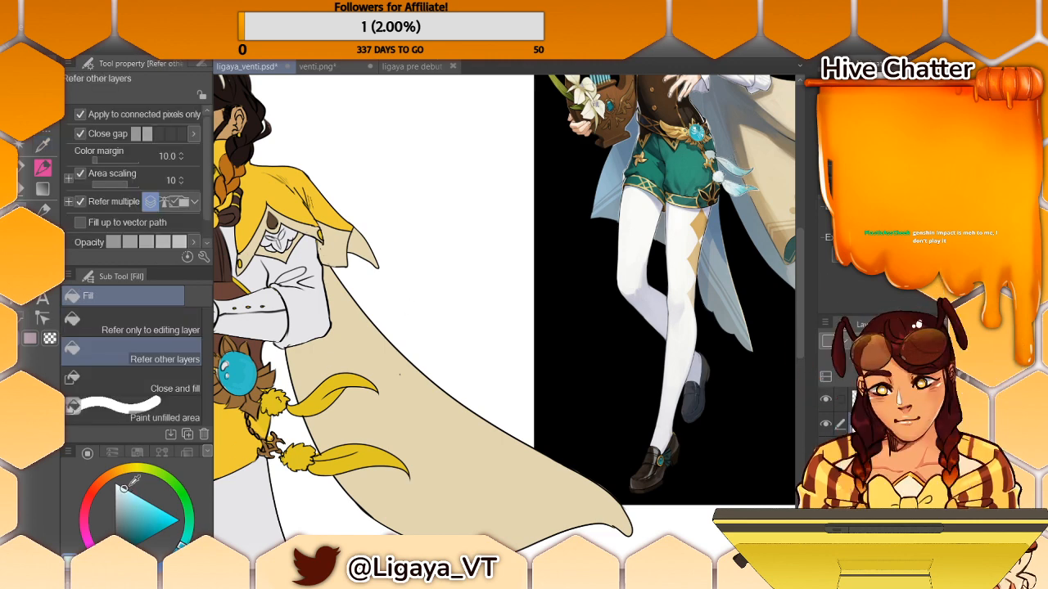
{"action": "left_click_drag", "start_coordinate": [158, 471], "coordinate": [152, 470]}
{"action": "scroll", "coordinate": [572, 429], "scroll_direction": "left", "scroll_amount": 5}
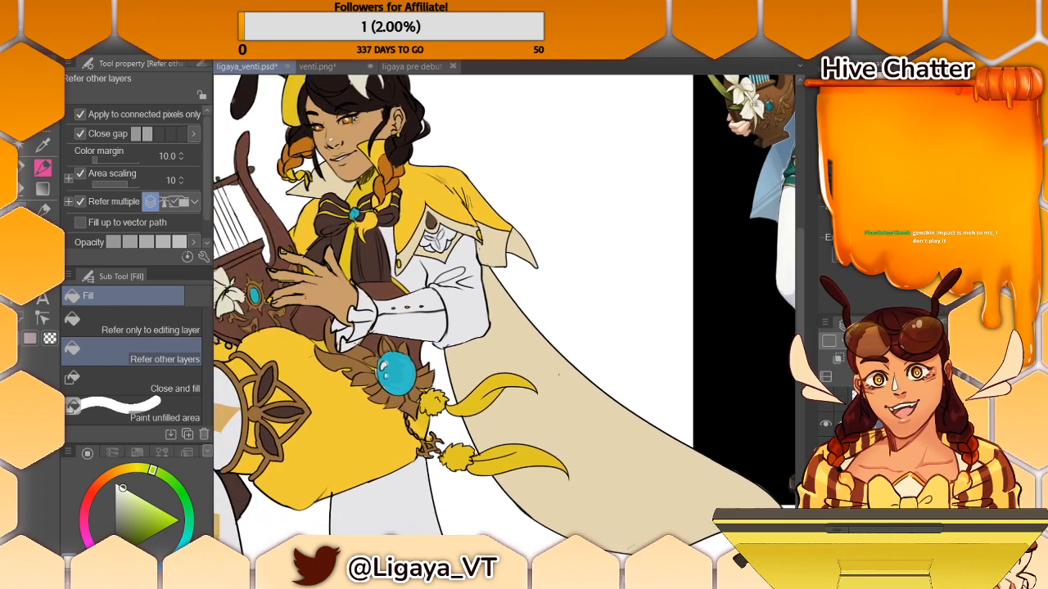
- Fill the two feathers hanging from the belt and their fluffy puffs with the pale yellow-green tint
{"action": "left_click", "coordinate": [534, 398]}
{"action": "left_click", "coordinate": [537, 460]}
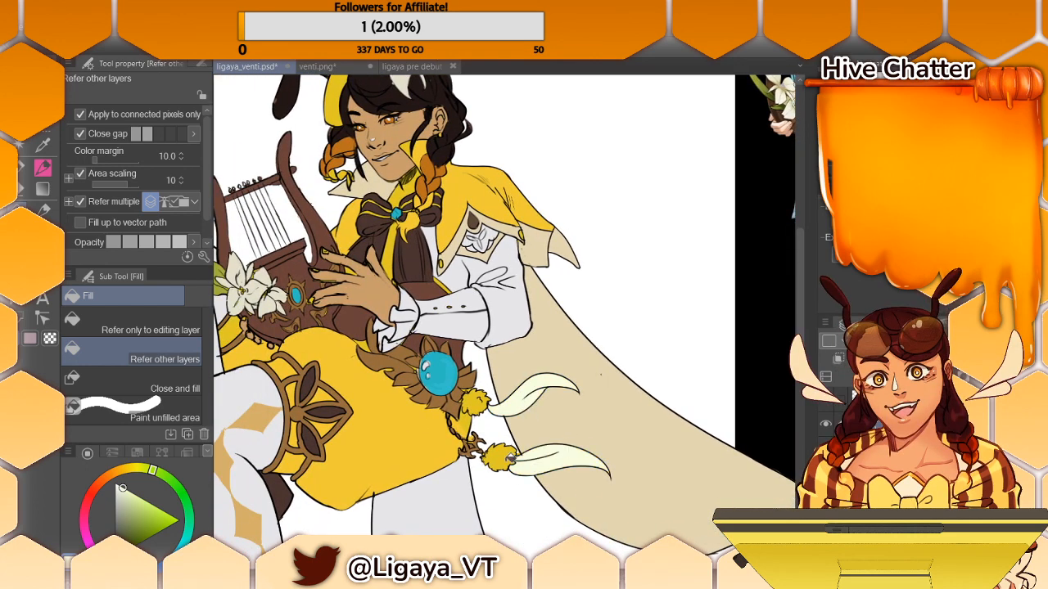
{"action": "left_click", "coordinate": [510, 458]}
{"action": "left_click", "coordinate": [482, 397]}
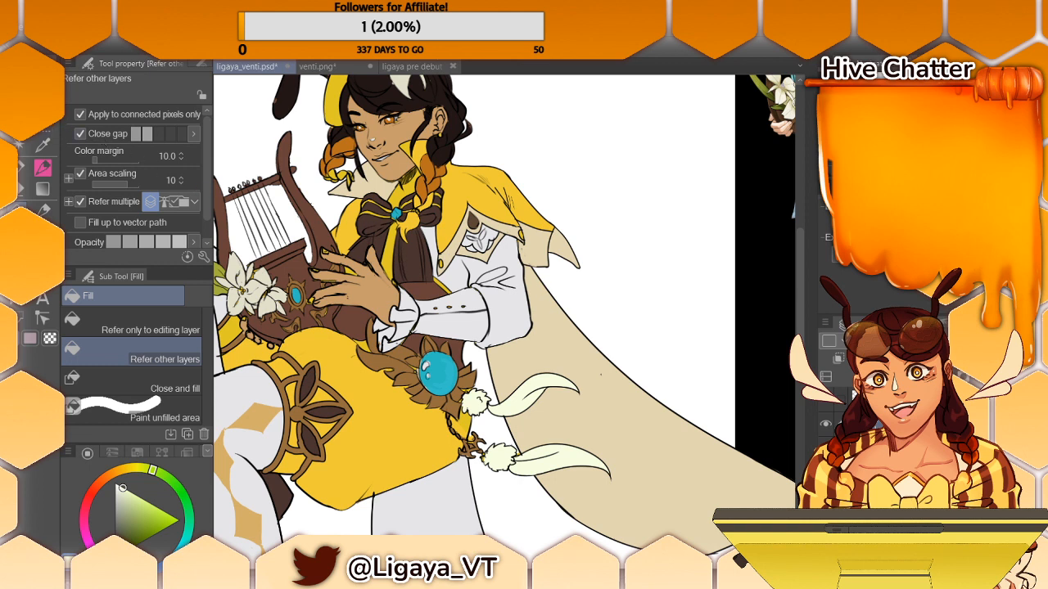
- Sample the beige of the reference character's cape and fill the grey cape panel hanging below the shorts
{"action": "left_click", "coordinate": [43, 167]}
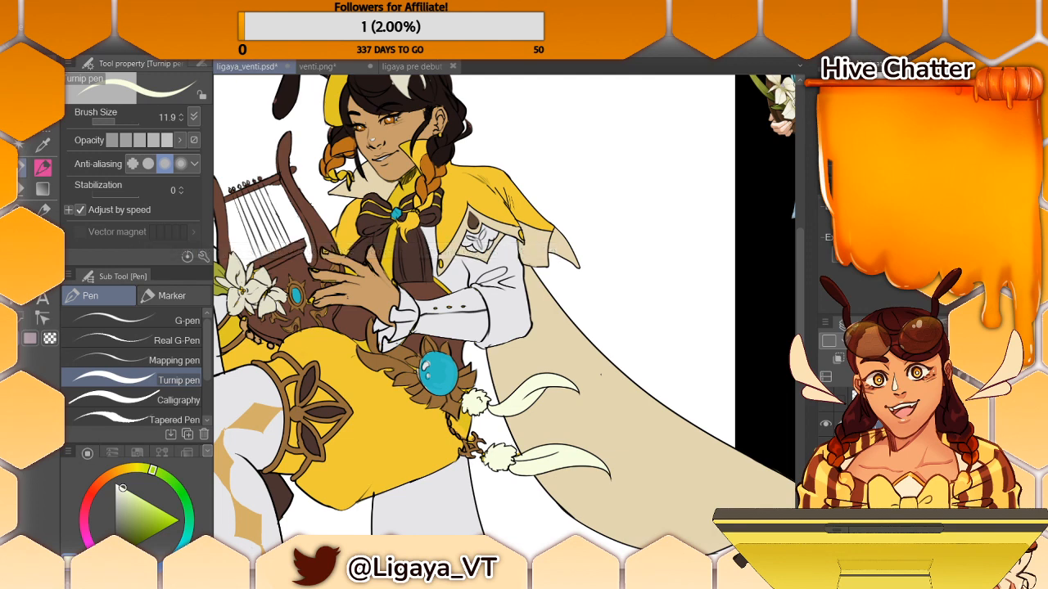
{"action": "scroll", "coordinate": [504, 311], "scroll_direction": "left", "scroll_amount": 3}
{"action": "scroll", "coordinate": [504, 311], "scroll_direction": "right", "scroll_amount": 1}
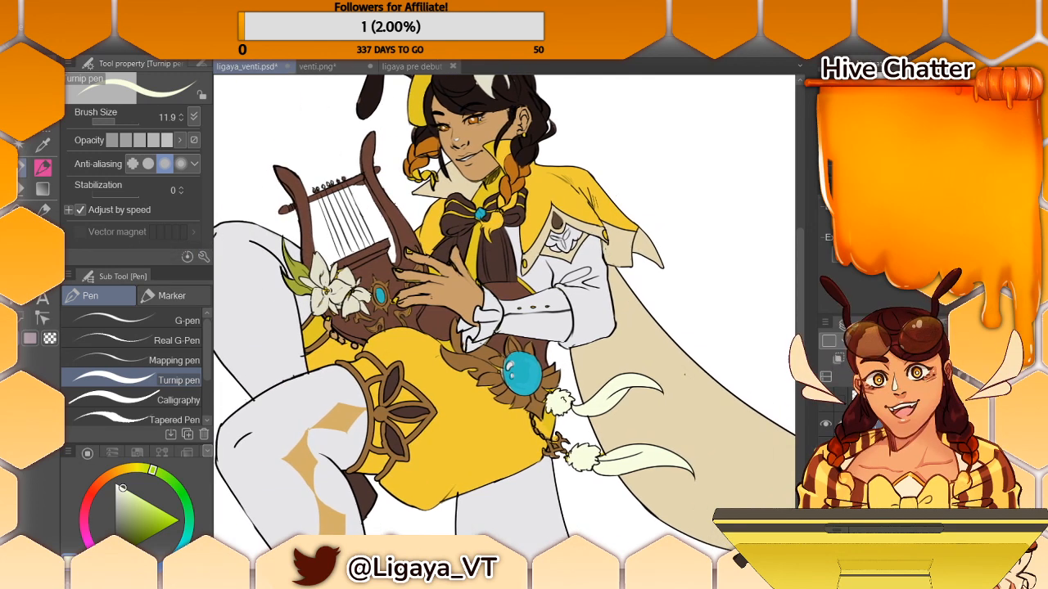
{"action": "key", "text": "ctrl+minus"}
{"action": "key", "text": "ctrl+minus"}
{"action": "key", "text": "ctrl+minus"}
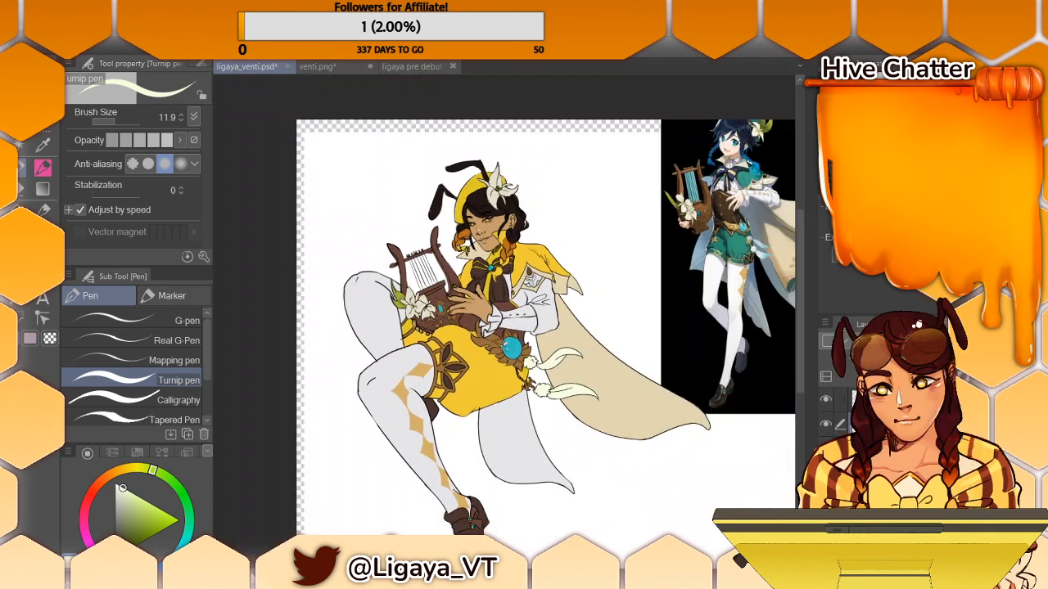
{"action": "key", "text": "ctrl+plus"}
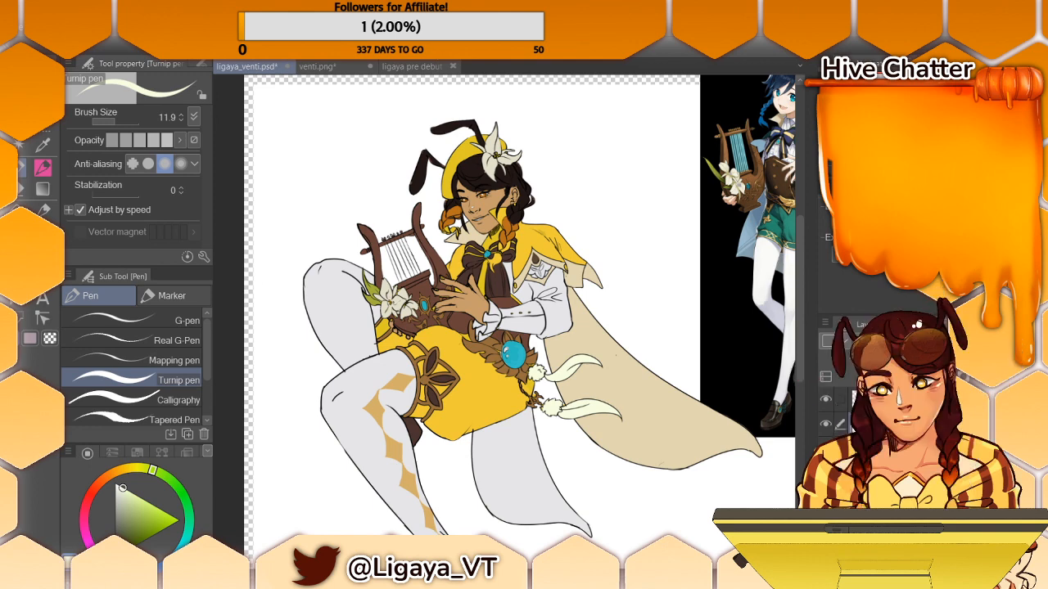
{"action": "scroll", "coordinate": [504, 306], "scroll_direction": "right", "scroll_amount": 4}
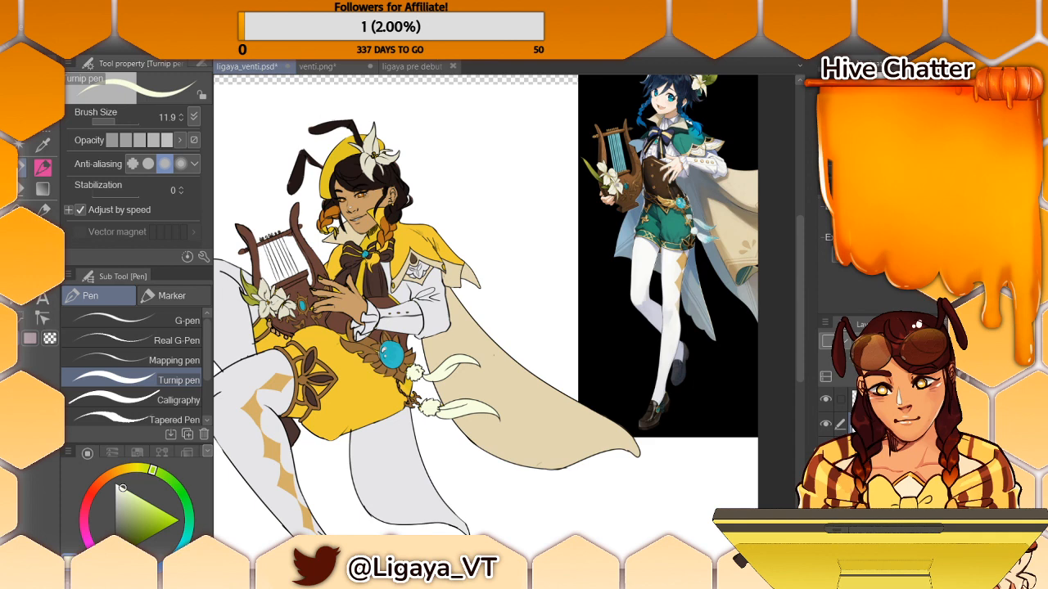
{"action": "left_click", "coordinate": [736, 230], "text": "alt"}
{"action": "left_click", "coordinate": [25, 192]}
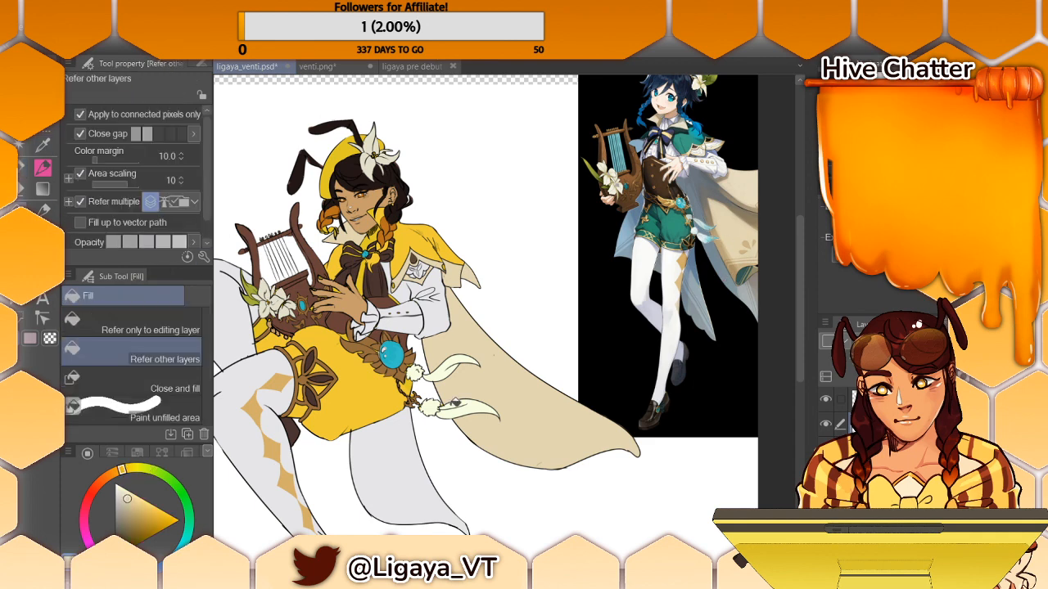
{"action": "left_click", "coordinate": [415, 458]}
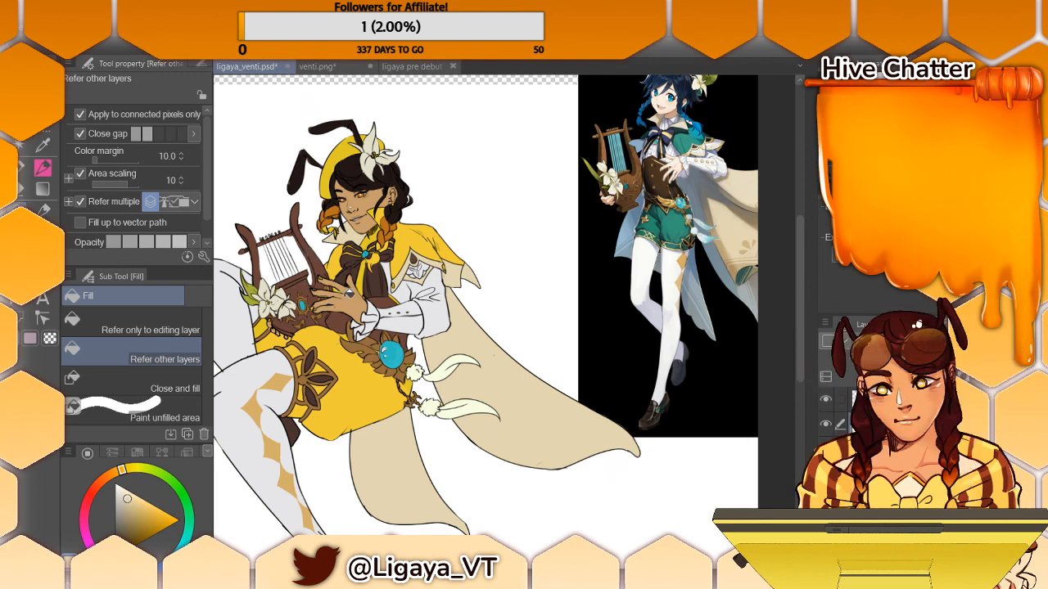
- Sample the pale grey of the shirt and switch to the Turnip pen with it
{"action": "key", "text": "i"}
{"action": "left_click", "coordinate": [417, 285]}
{"action": "key", "text": "g"}
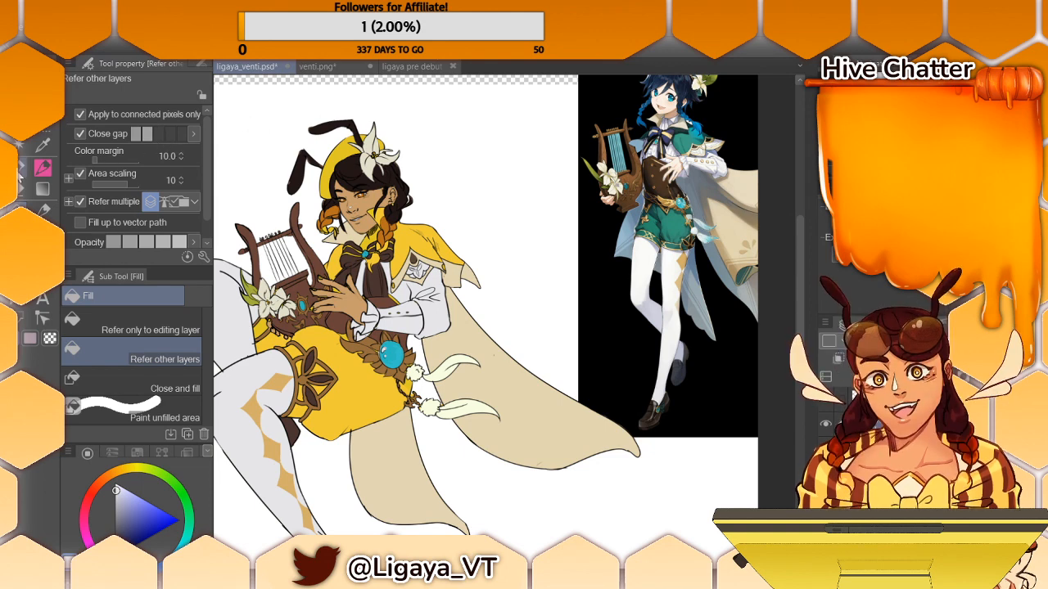
{"action": "left_click", "coordinate": [20, 168]}
{"action": "scroll", "coordinate": [794, 293], "scroll_direction": "down", "scroll_amount": 3}
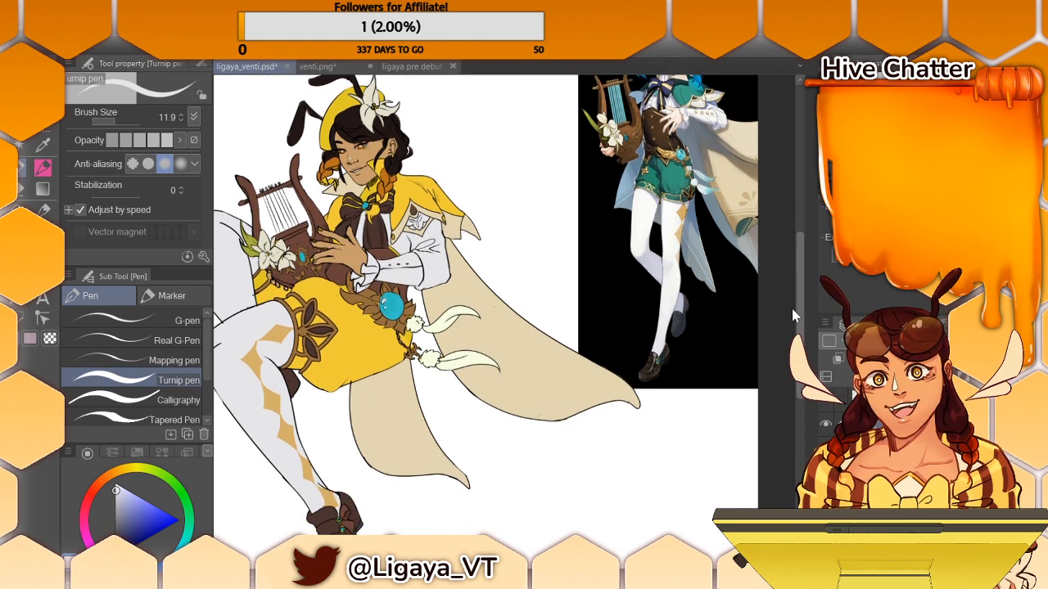
{"action": "scroll", "coordinate": [788, 320], "scroll_direction": "up", "scroll_amount": 1}
{"action": "scroll", "coordinate": [787, 315], "scroll_direction": "up", "scroll_amount": 2}
{"action": "left_click_drag", "start_coordinate": [785, 302], "coordinate": [784, 301]}
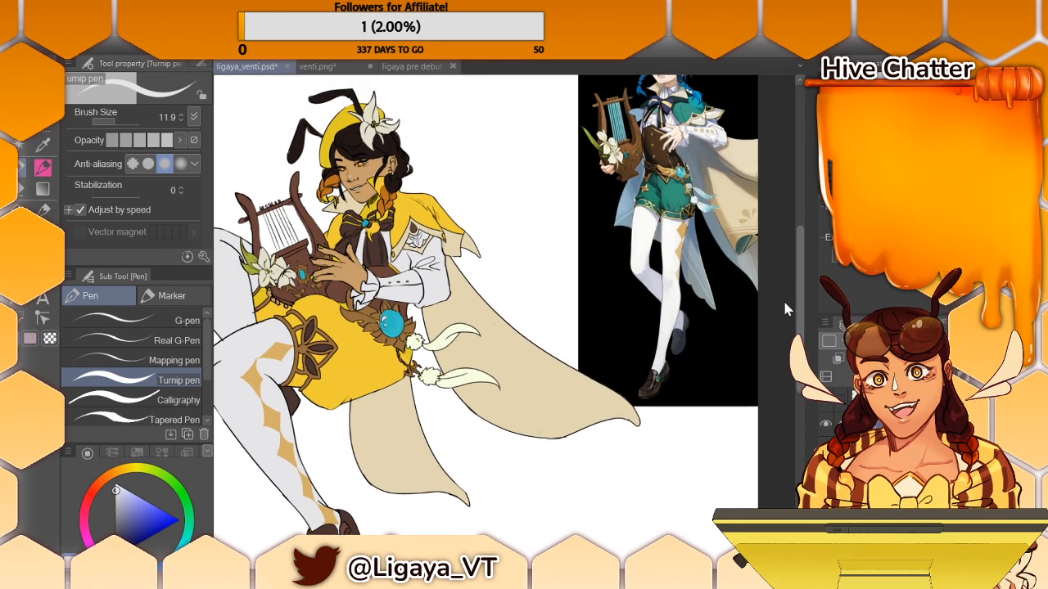
{"action": "scroll", "coordinate": [784, 308], "scroll_direction": "up", "scroll_amount": 5}
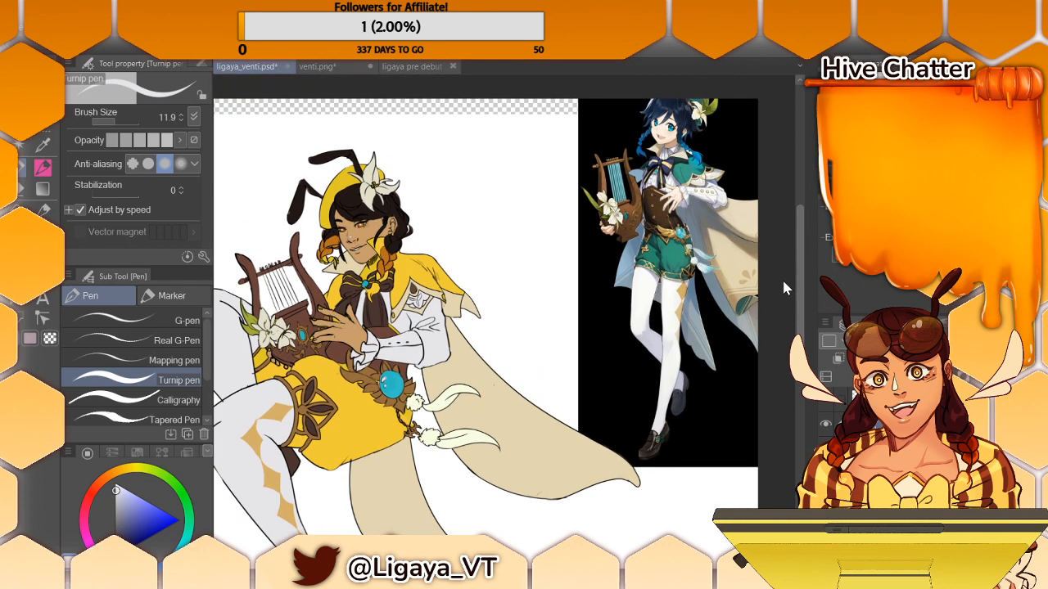
{"action": "scroll", "coordinate": [780, 279], "scroll_direction": "down", "scroll_amount": 1}
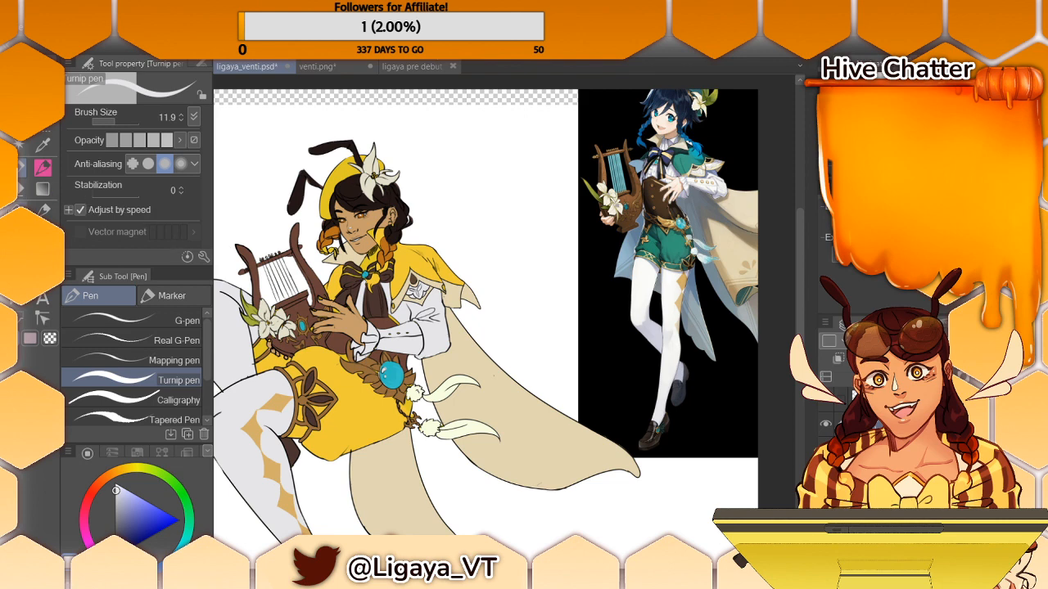
{"action": "left_click", "coordinate": [20, 191]}
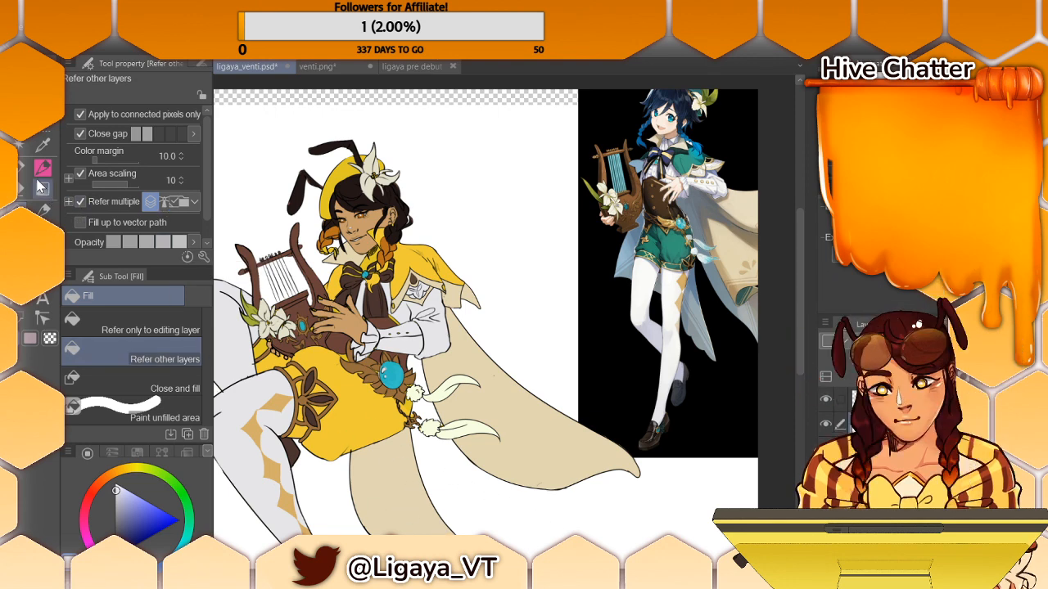
{"action": "key", "text": "p"}
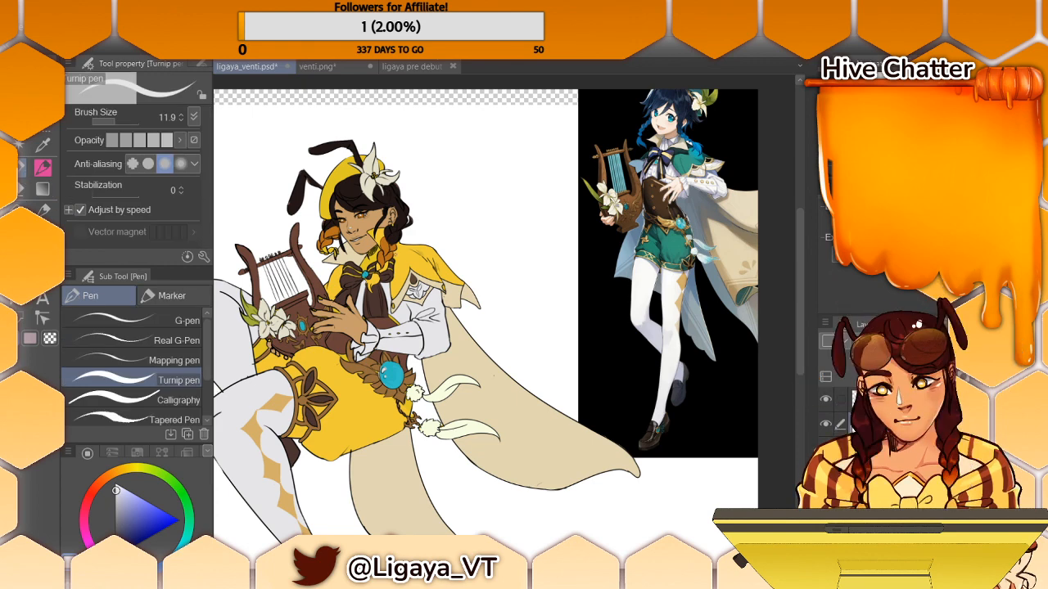
- Sample the costume yellow, mute it to a softer gold, and colour the tips of the two belt feathers with it
{"action": "key", "text": "i"}
{"action": "left_click", "coordinate": [389, 250]}
{"action": "left_click", "coordinate": [392, 259]}
{"action": "key", "text": "p"}
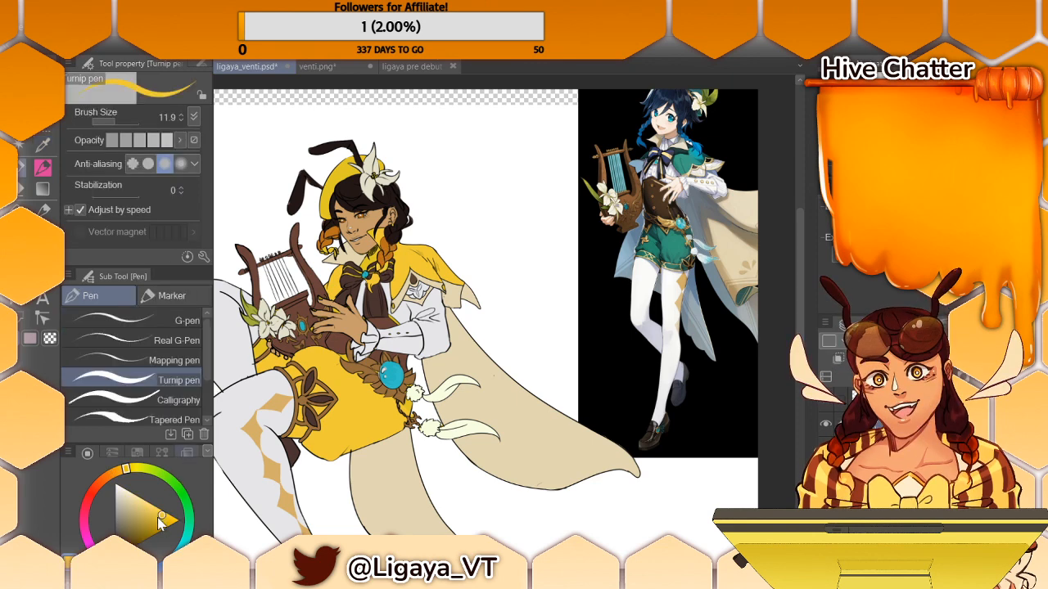
{"action": "left_click", "coordinate": [145, 508]}
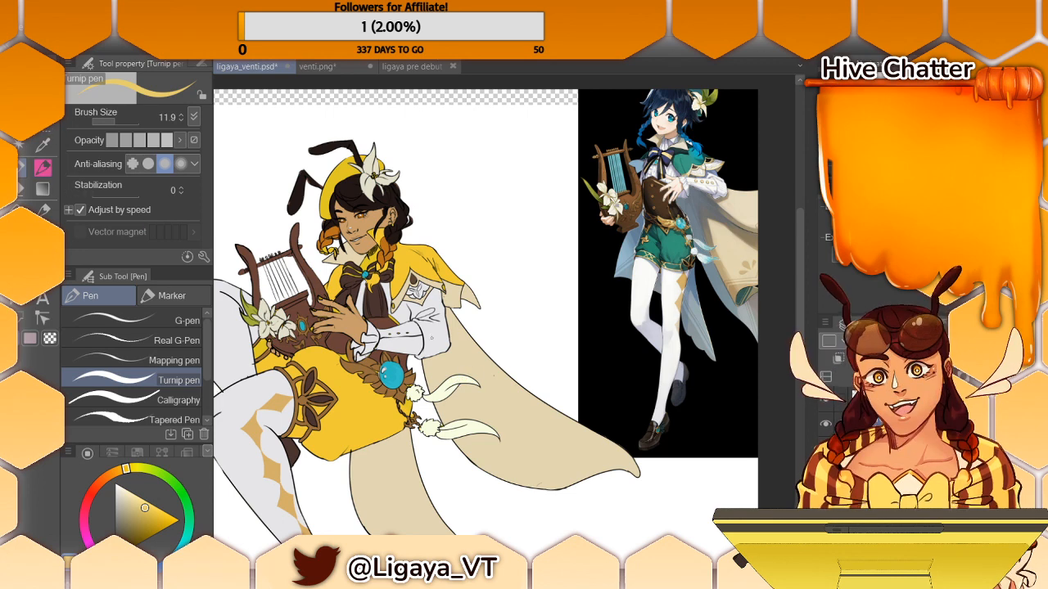
{"action": "left_click_drag", "start_coordinate": [450, 378], "coordinate": [447, 391]}
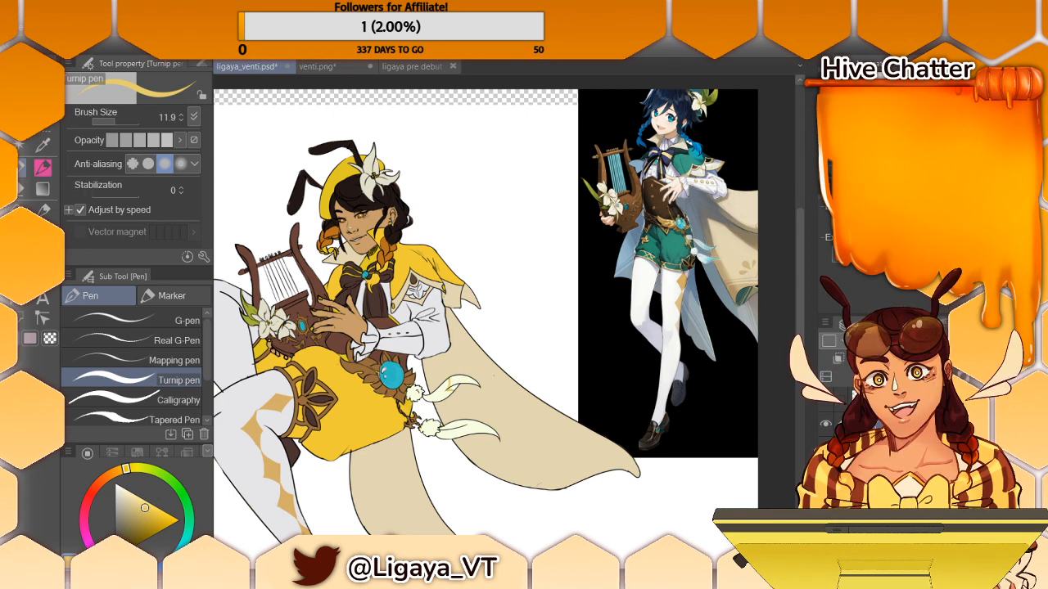
{"action": "left_click_drag", "start_coordinate": [463, 428], "coordinate": [473, 436]}
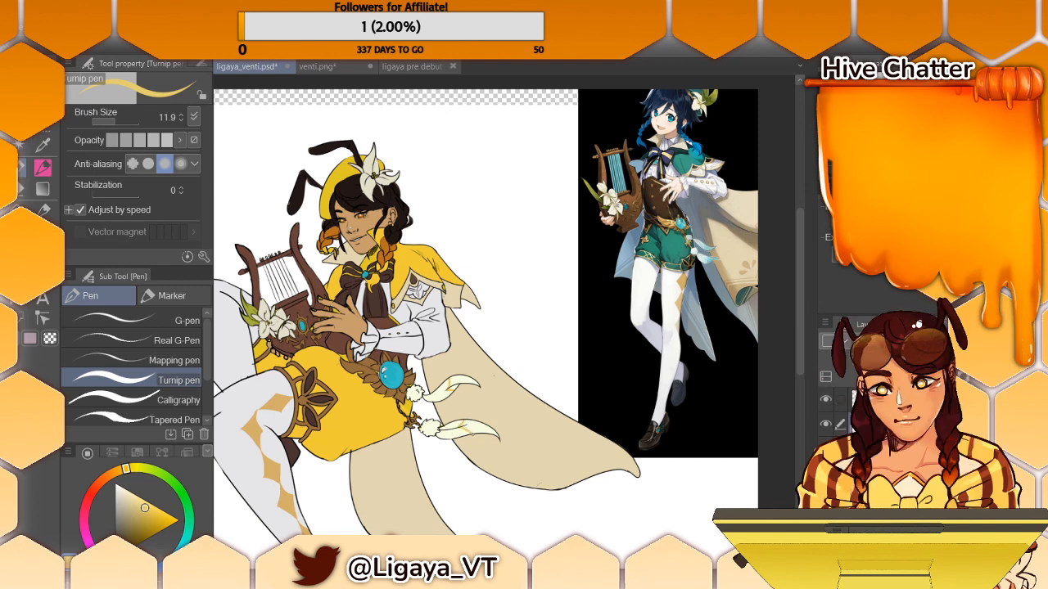
{"action": "key", "text": "g"}
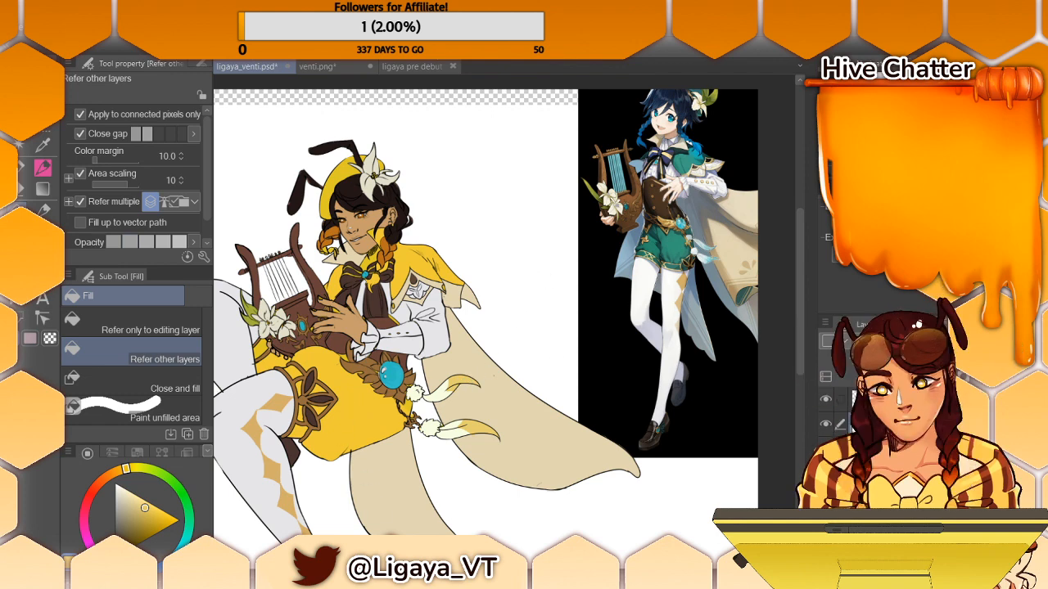
- Examine the whole coloured figure beside the reference character from several zoom levels and canvas angles
{"action": "scroll", "coordinate": [503, 319], "scroll_direction": "up", "scroll_amount": 2}
{"action": "scroll", "coordinate": [503, 319], "scroll_direction": "down", "scroll_amount": 5}
{"action": "scroll", "coordinate": [503, 319], "scroll_direction": "up", "scroll_amount": 2}
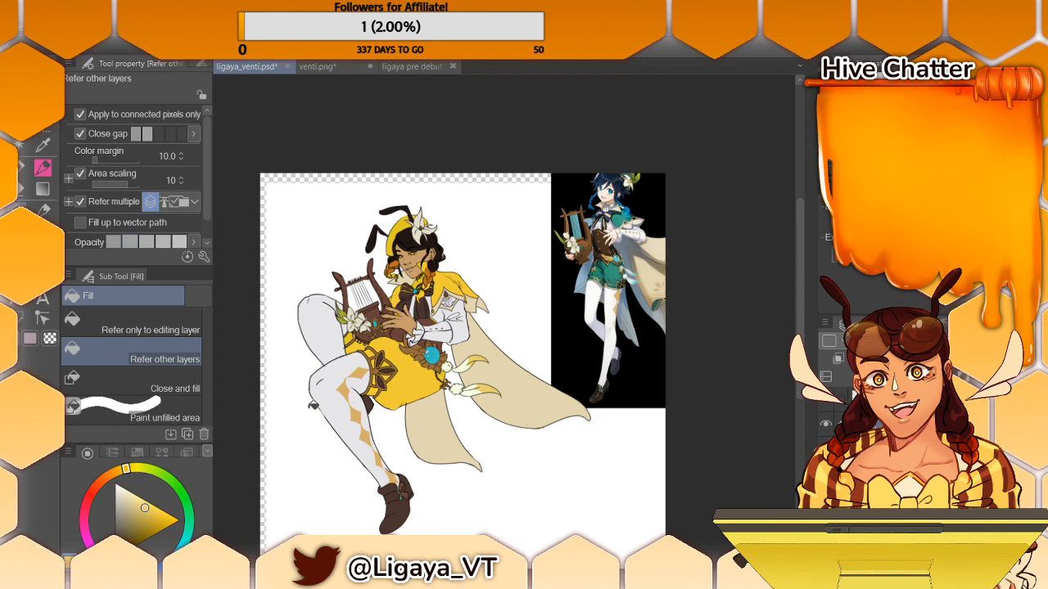
{"action": "left_click_drag", "start_coordinate": [252, 583], "coordinate": [256, 583]}
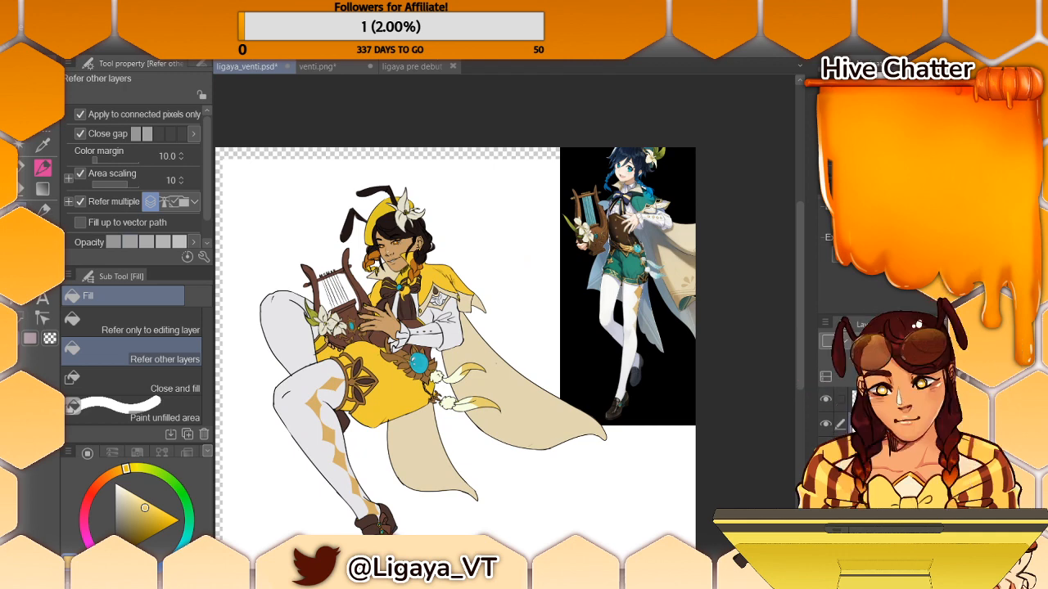
{"action": "left_click_drag", "start_coordinate": [505, 508], "coordinate": [466, 501]}
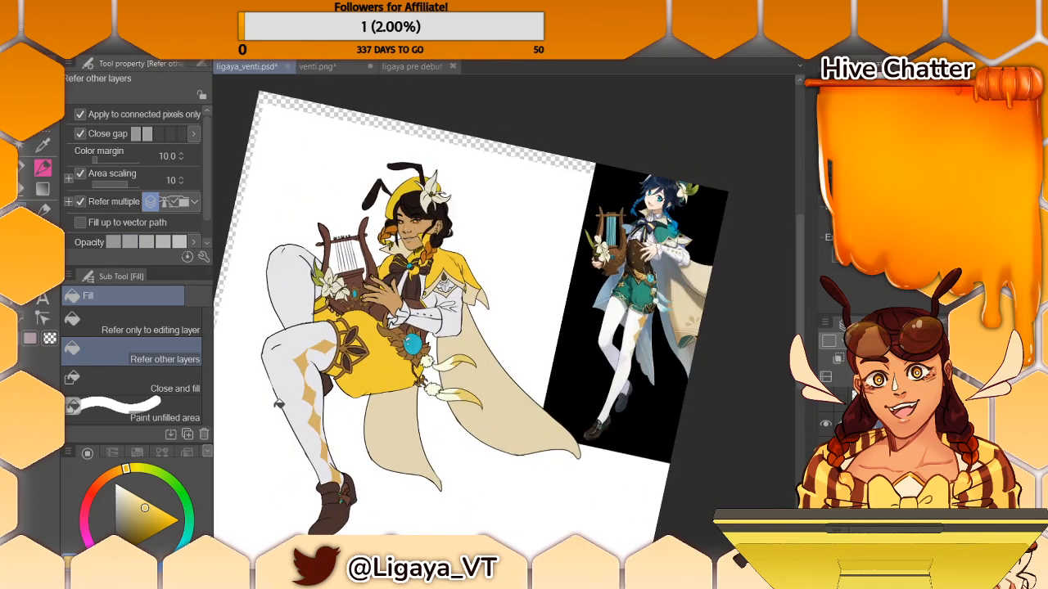
{"action": "mouse_move", "coordinate": [347, 532]}
{"action": "left_mouse_down"}
{"action": "mouse_move", "coordinate": [372, 534]}
{"action": "mouse_move", "coordinate": [355, 536]}
{"action": "left_mouse_up"}
{"action": "left_click_drag", "start_coordinate": [597, 513], "coordinate": [688, 514]}
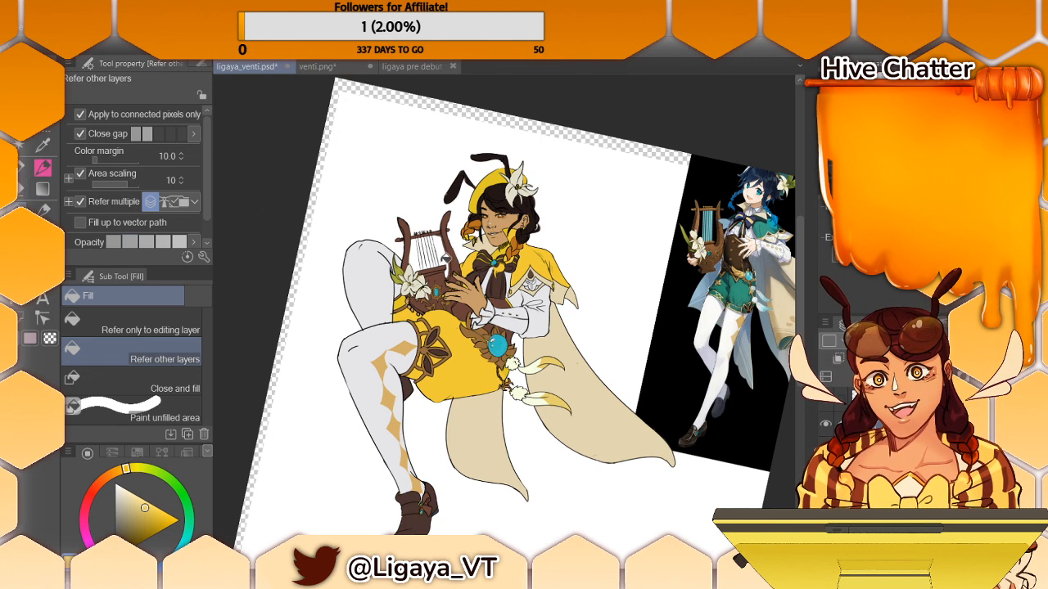
- Sample the costume's pale grey and the skin tan in turn for the Turnip pen
{"action": "left_click", "coordinate": [43, 145]}
{"action": "key", "text": "g"}
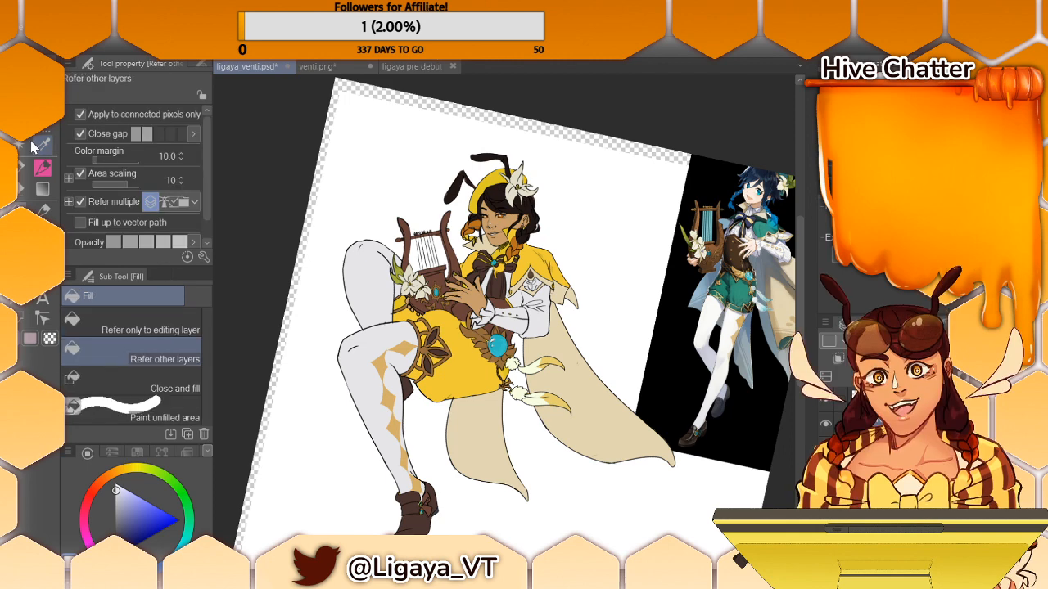
{"action": "key", "text": "p"}
{"action": "key", "text": "g"}
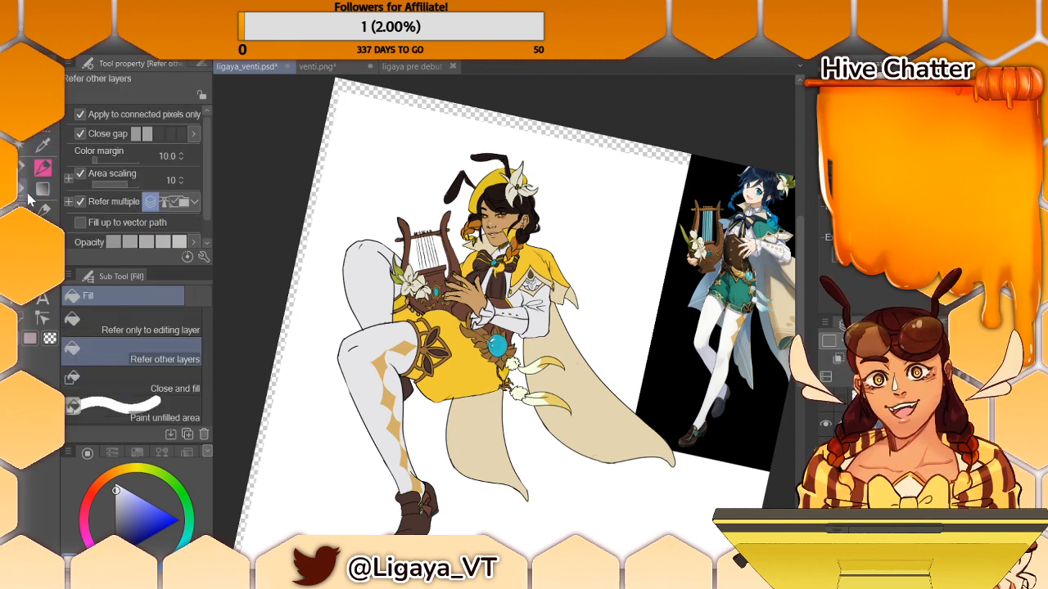
{"action": "left_click", "coordinate": [23, 168]}
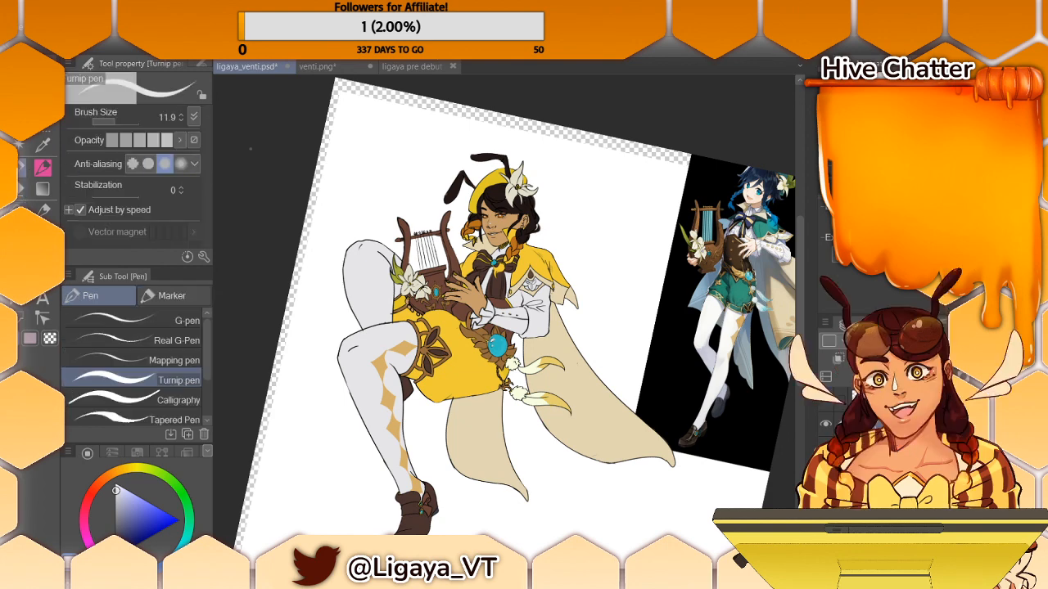
{"action": "left_click", "coordinate": [512, 223], "text": "alt"}
{"action": "left_click_drag", "start_coordinate": [518, 247], "coordinate": [508, 258]}
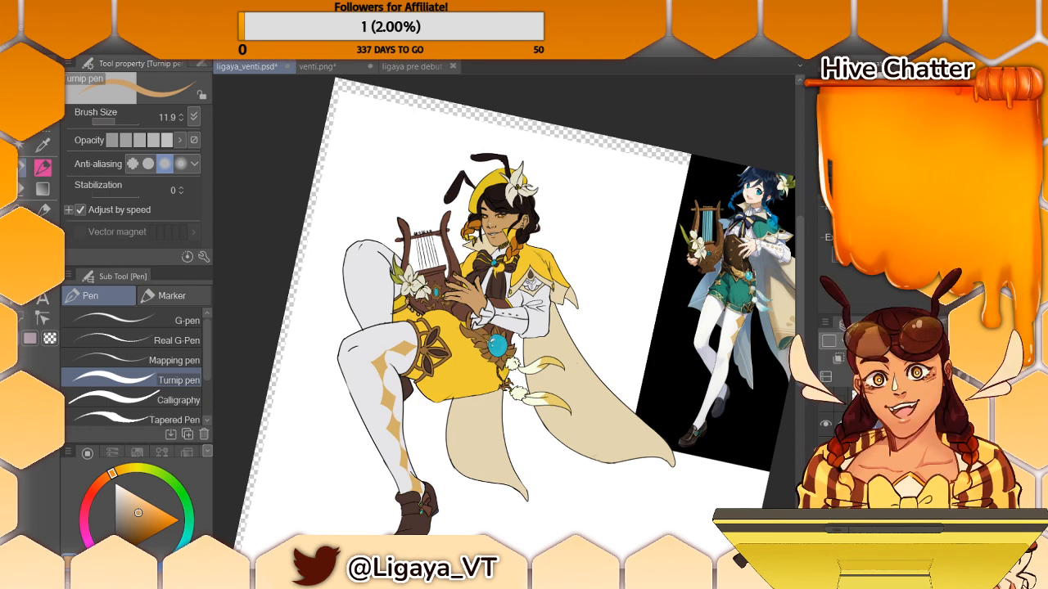
- Sample the gold-brown trim colour, draw vertical stripes along both sides of the hanging tie, and recolour the yellow vest edge with it
{"action": "key", "text": "ctrl+plus"}
{"action": "key", "text": "ctrl+plus"}
{"action": "key", "text": "ctrl+plus"}
{"action": "key", "text": "ctrl+plus"}
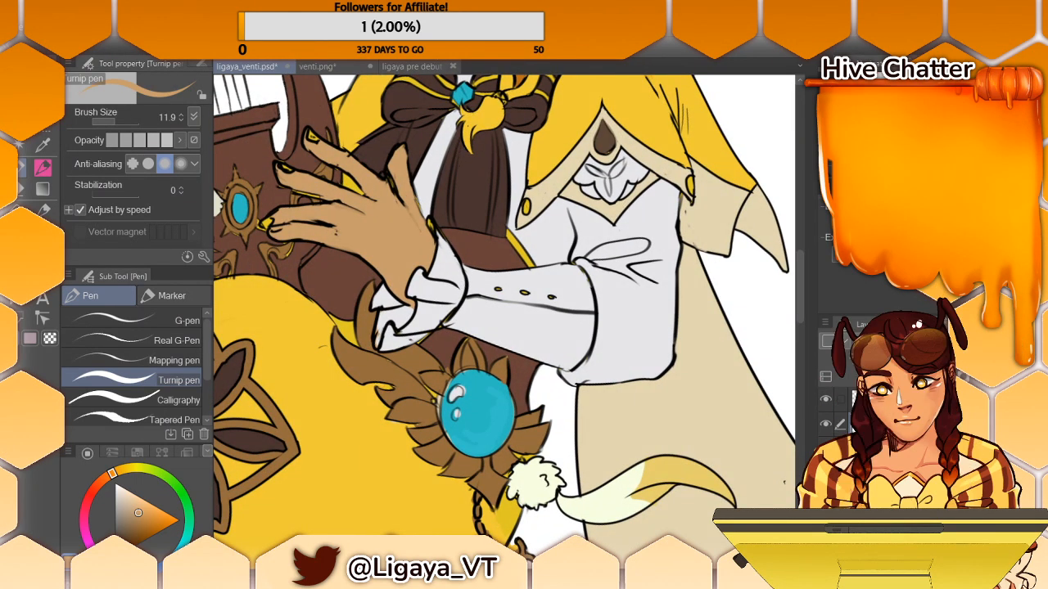
{"action": "key", "text": "i"}
{"action": "key", "text": "p"}
{"action": "left_click_drag", "start_coordinate": [458, 148], "coordinate": [450, 231]}
{"action": "key", "text": "ctrl+z"}
{"action": "left_click_drag", "start_coordinate": [460, 139], "coordinate": [450, 219]}
{"action": "mouse_move", "coordinate": [498, 138]}
{"action": "left_mouse_down"}
{"action": "mouse_move", "coordinate": [488, 231]}
{"action": "mouse_move", "coordinate": [528, 258]}
{"action": "left_mouse_up"}
{"action": "key", "text": "ctrl+z"}
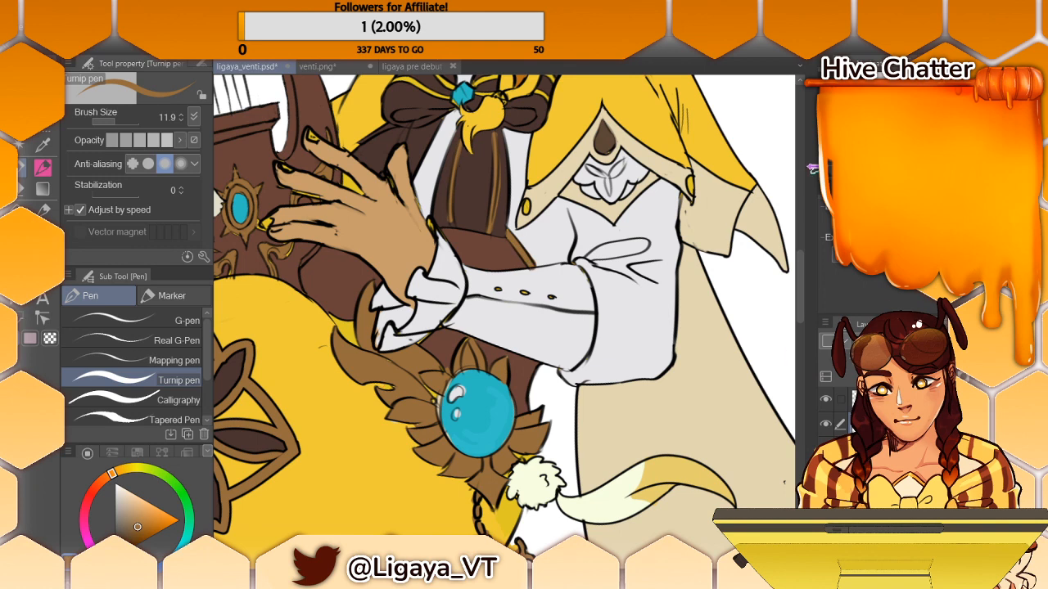
- Touch up small spots around the hand, lyre ornament and wrist with sampled skin tan, gold-brown and pale shirt grey
{"action": "left_click_drag", "start_coordinate": [801, 294], "coordinate": [802, 275]}
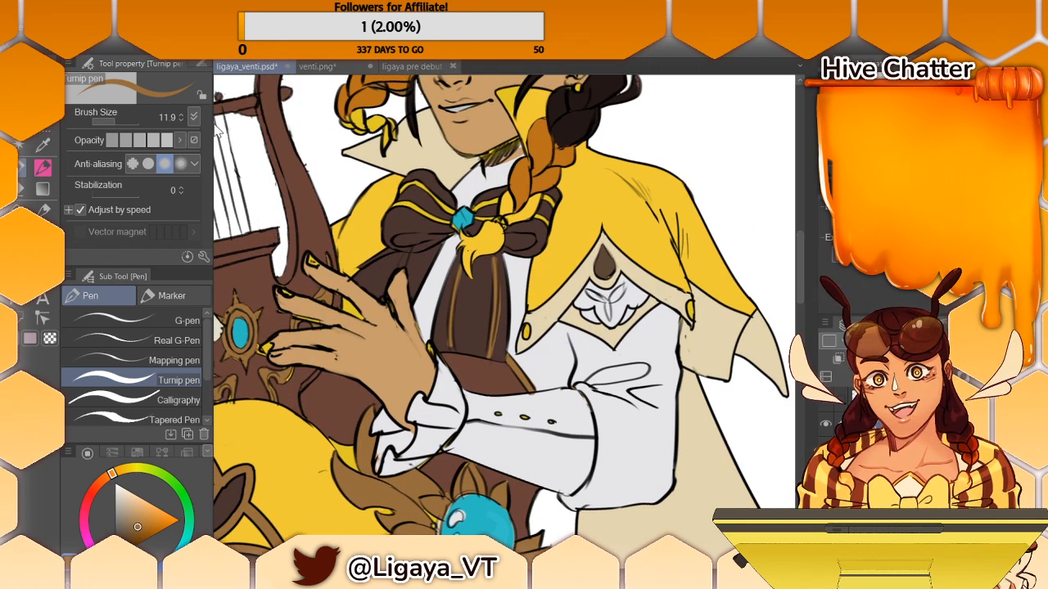
{"action": "left_click", "coordinate": [42, 190]}
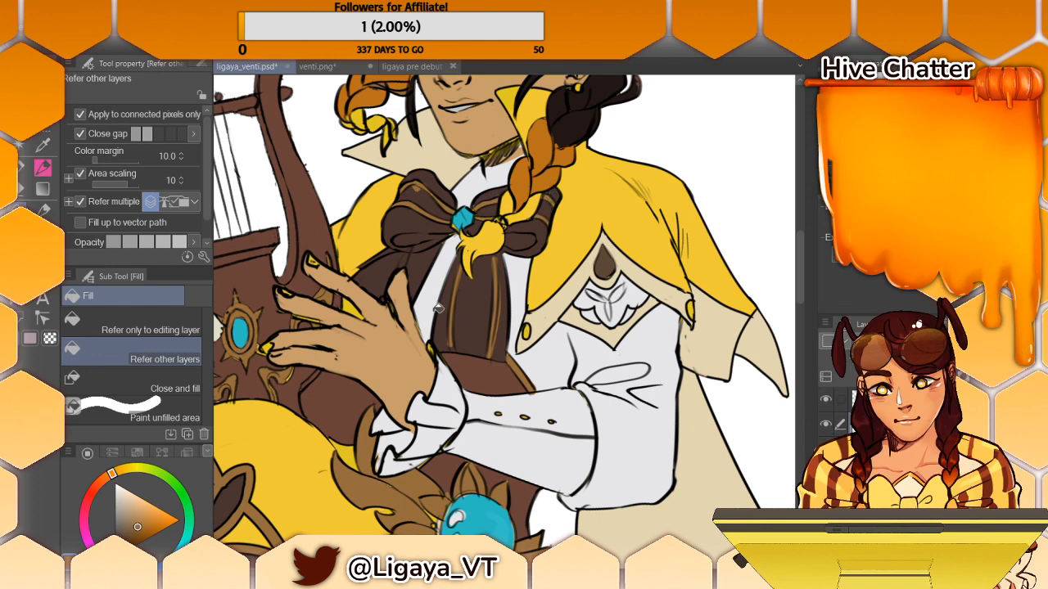
{"action": "key", "text": "p"}
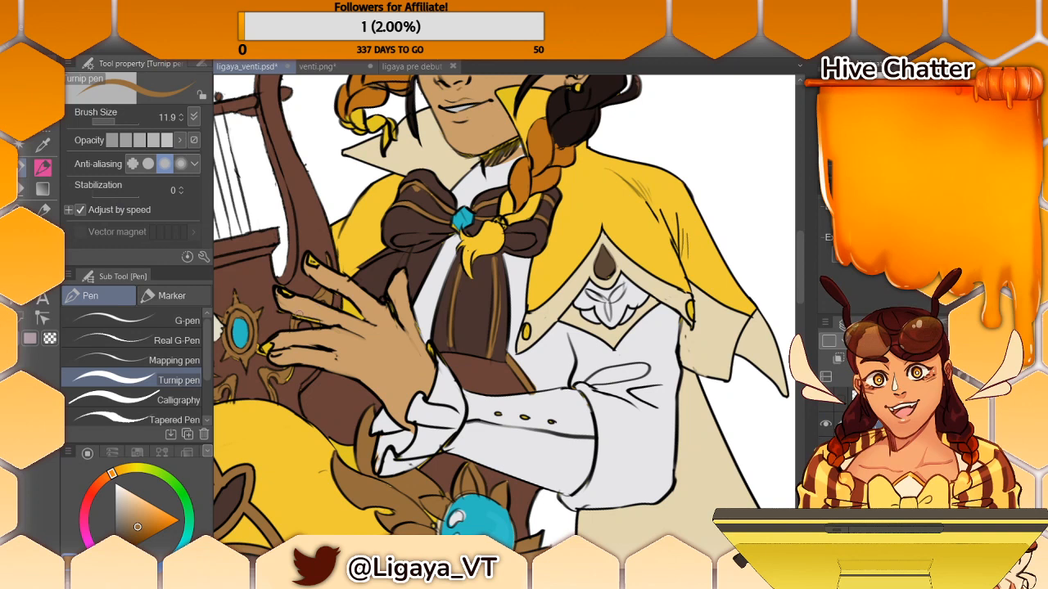
{"action": "key", "text": "i"}
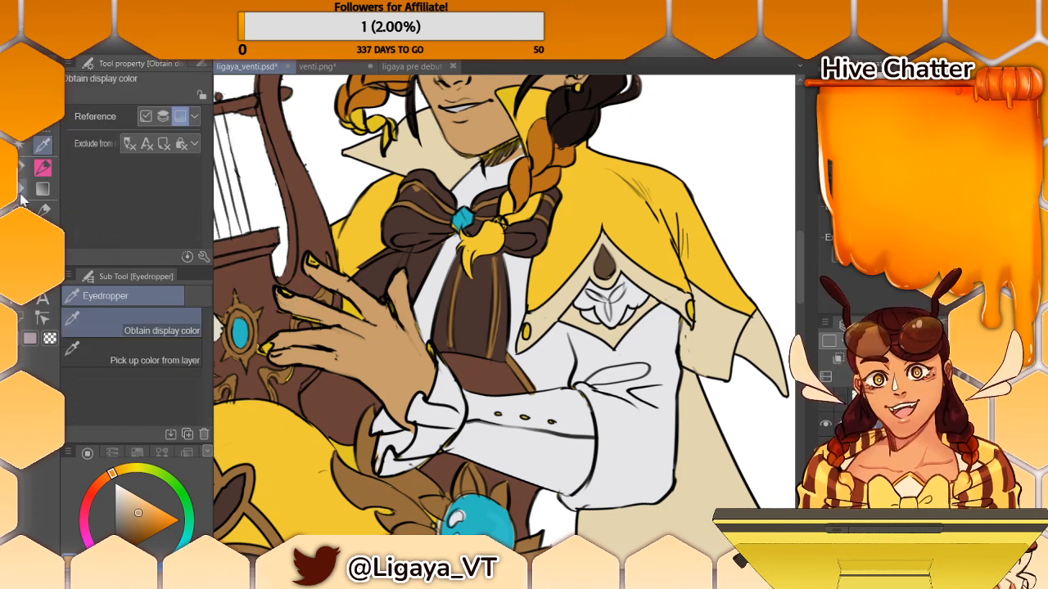
{"action": "key", "text": "p"}
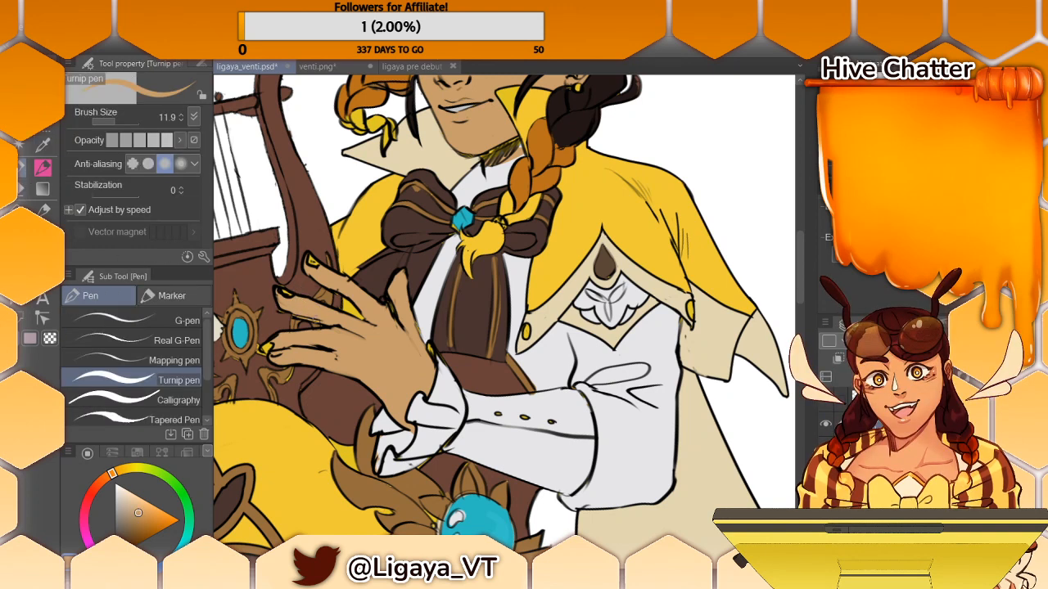
{"action": "left_click", "coordinate": [288, 365], "text": "alt"}
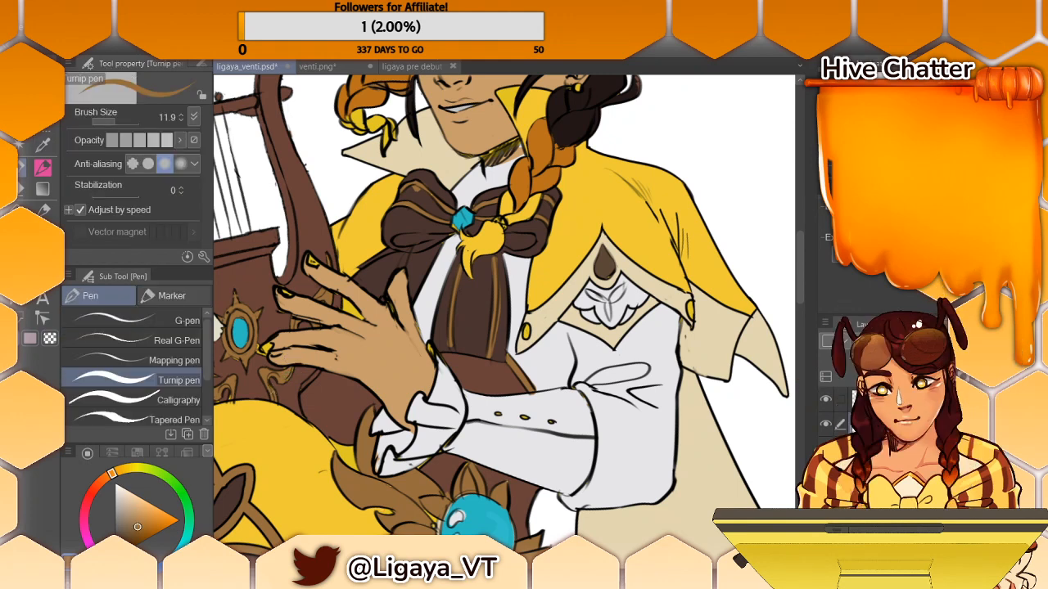
{"action": "left_click_drag", "start_coordinate": [258, 339], "coordinate": [258, 352]}
{"action": "left_click", "coordinate": [444, 367], "text": "alt"}
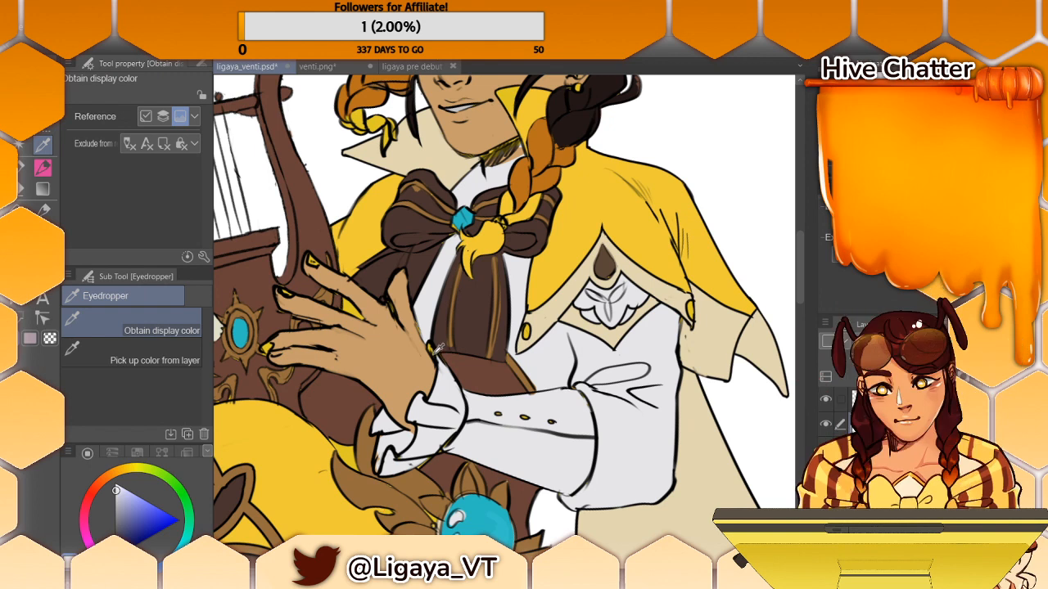
{"action": "left_click", "coordinate": [43, 166]}
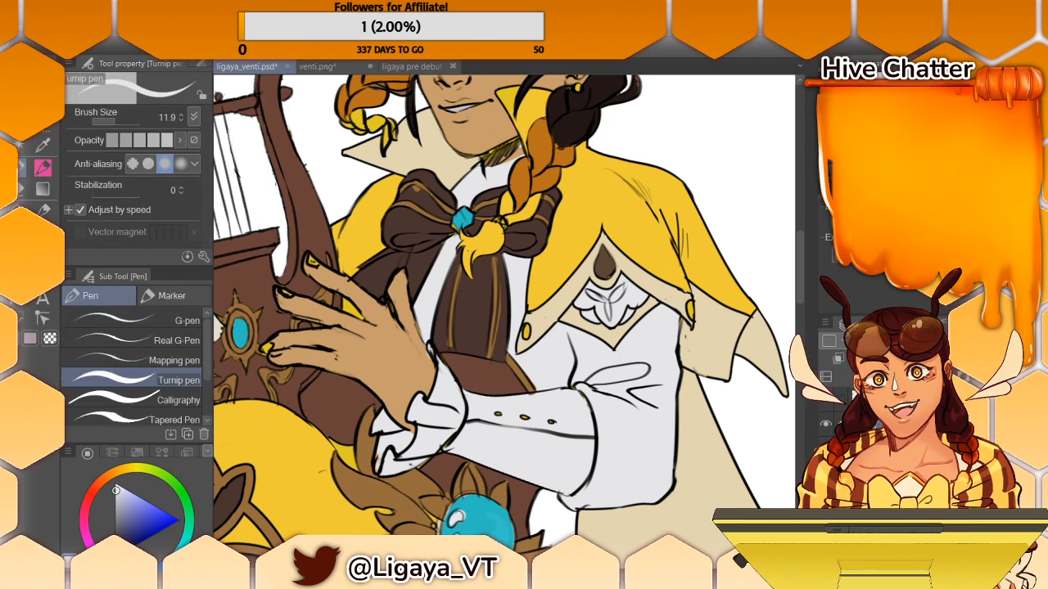
- Compare the coloured costume details with the reference character, from the upper body out to the full figure
{"action": "key", "text": "ctrl+plus"}
{"action": "key", "text": "ctrl+minus"}
{"action": "key", "text": "ctrl+minus"}
{"action": "key", "text": "ctrl+minus"}
{"action": "key", "text": "ctrl+minus"}
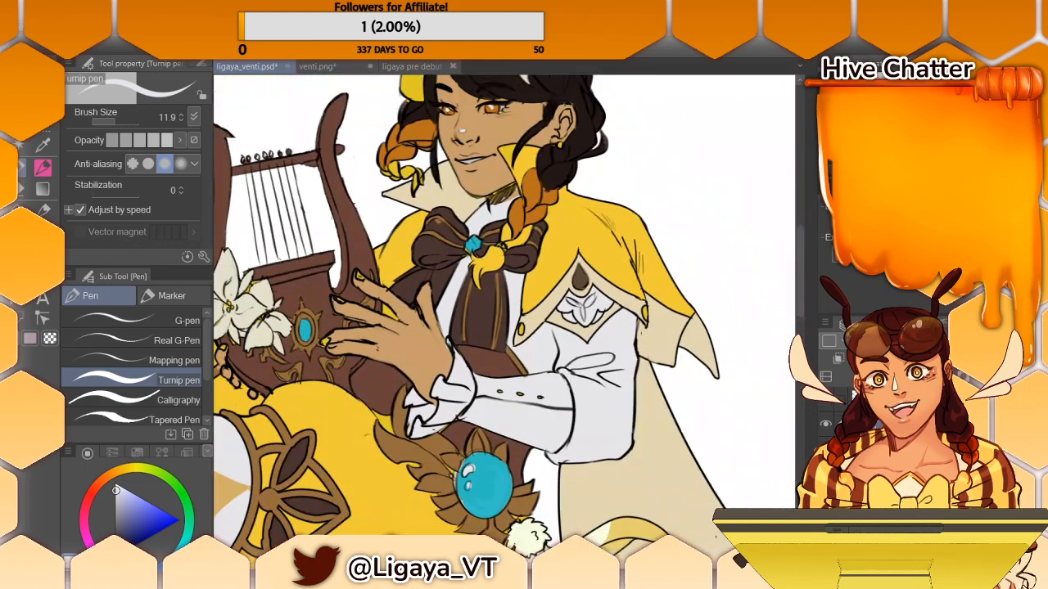
{"action": "key", "text": "ctrl+minus"}
{"action": "key", "text": "ctrl+minus"}
{"action": "key", "text": "ctrl+minus"}
{"action": "key", "text": "ctrl+plus"}
{"action": "key", "text": "ctrl+plus"}
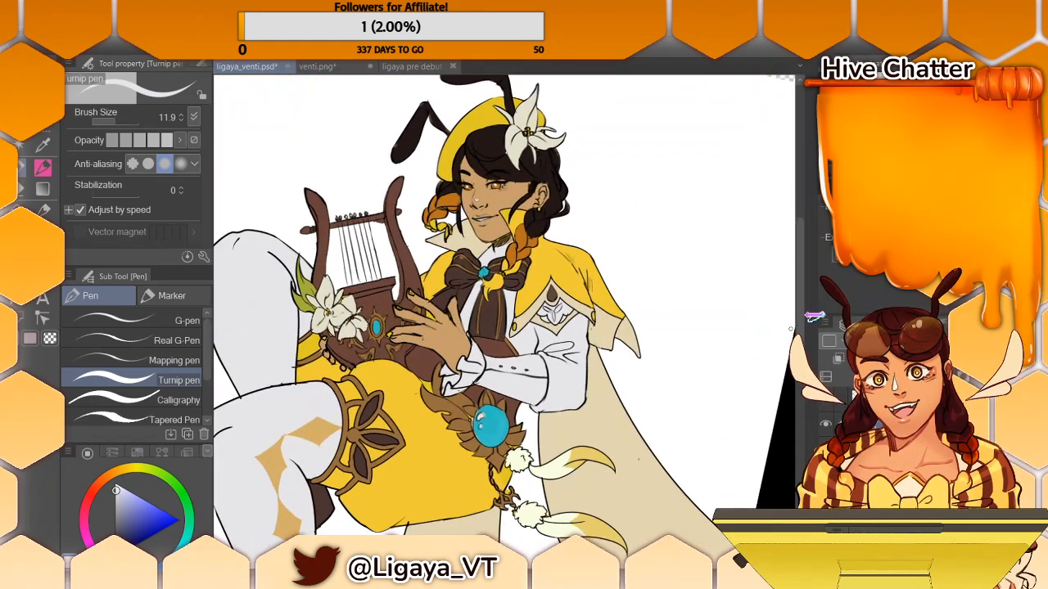
{"action": "key", "text": "ctrl+minus"}
{"action": "key", "text": "ctrl+minus"}
{"action": "key", "text": "ctrl+minus"}
{"action": "key", "text": "ctrl+minus"}
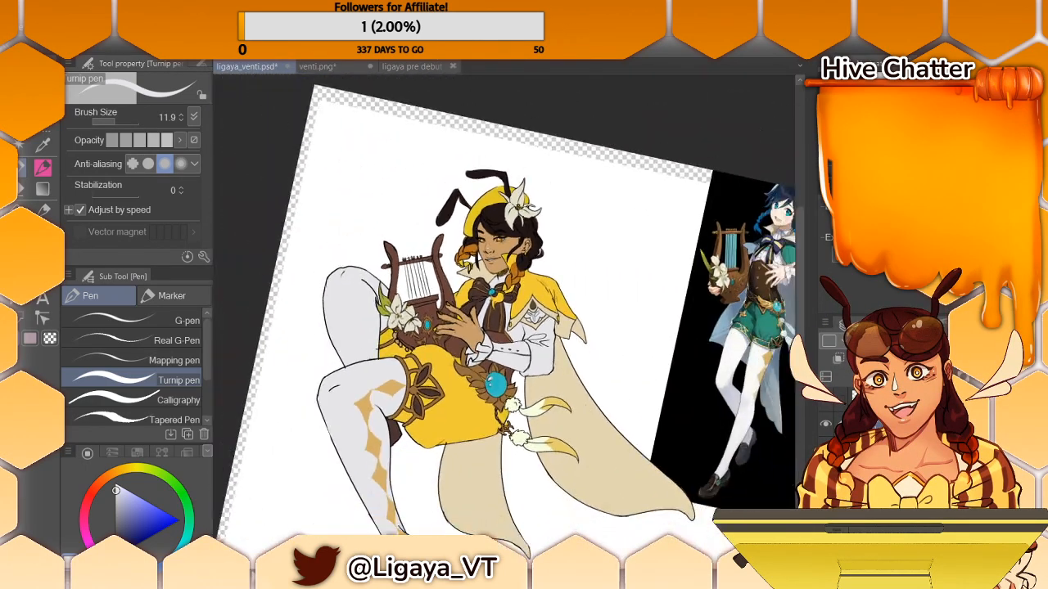
{"action": "key", "text": "ctrl+plus"}
{"action": "mouse_move", "coordinate": [799, 268]}
{"action": "left_mouse_down"}
{"action": "mouse_move", "coordinate": [794, 322]}
{"action": "mouse_move", "coordinate": [796, 268]}
{"action": "mouse_move", "coordinate": [796, 281]}
{"action": "left_mouse_up"}
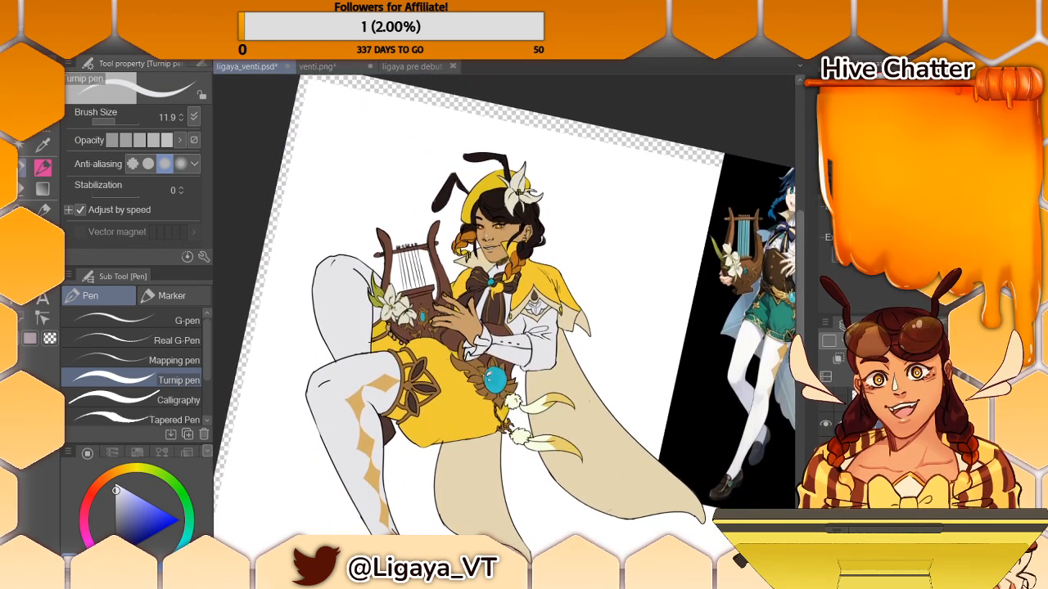
{"action": "left_click_drag", "start_coordinate": [491, 570], "coordinate": [521, 570]}
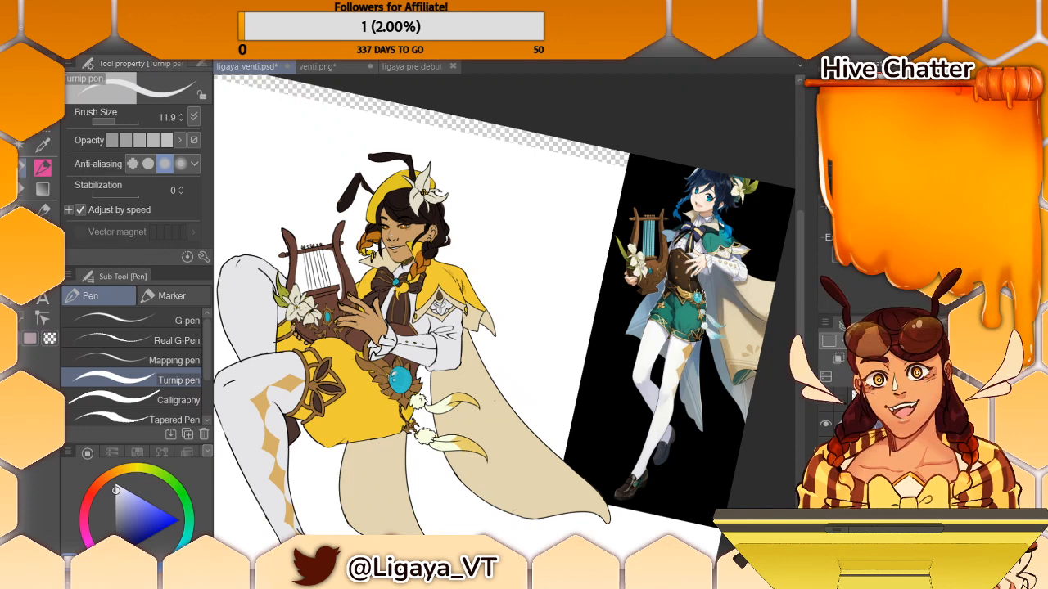
{"action": "left_click_drag", "start_coordinate": [521, 571], "coordinate": [520, 571]}
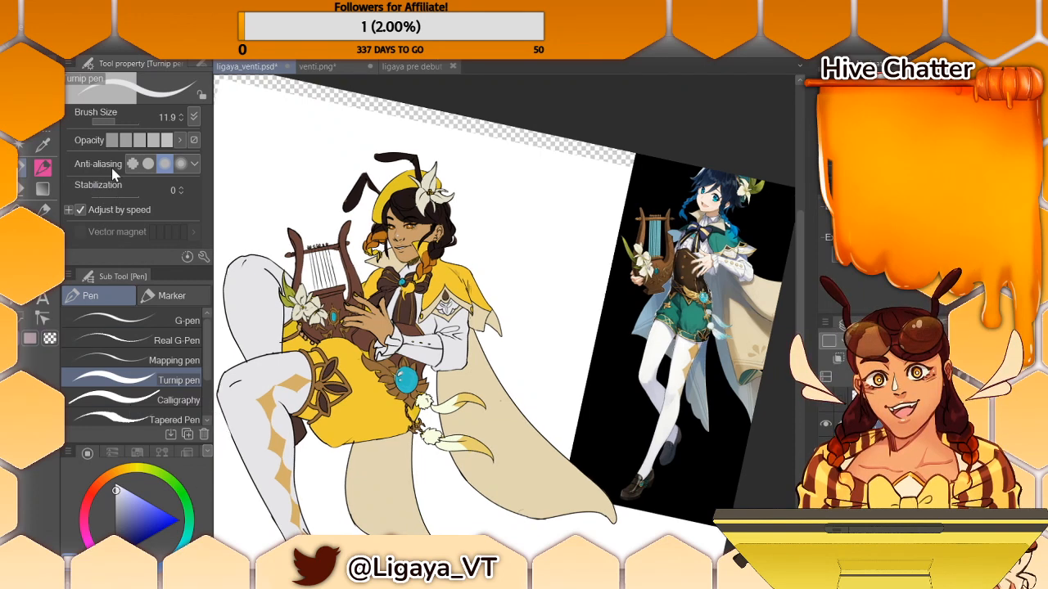
- Reduce the Turnip pen size to 7.5 and fill the two small oval clasps on the cape's trim with pale grey
{"action": "left_click_drag", "start_coordinate": [125, 127], "coordinate": [110, 122]}
{"action": "left_click", "coordinate": [44, 190]}
{"action": "scroll", "coordinate": [503, 321], "scroll_direction": "up", "scroll_amount": 6}
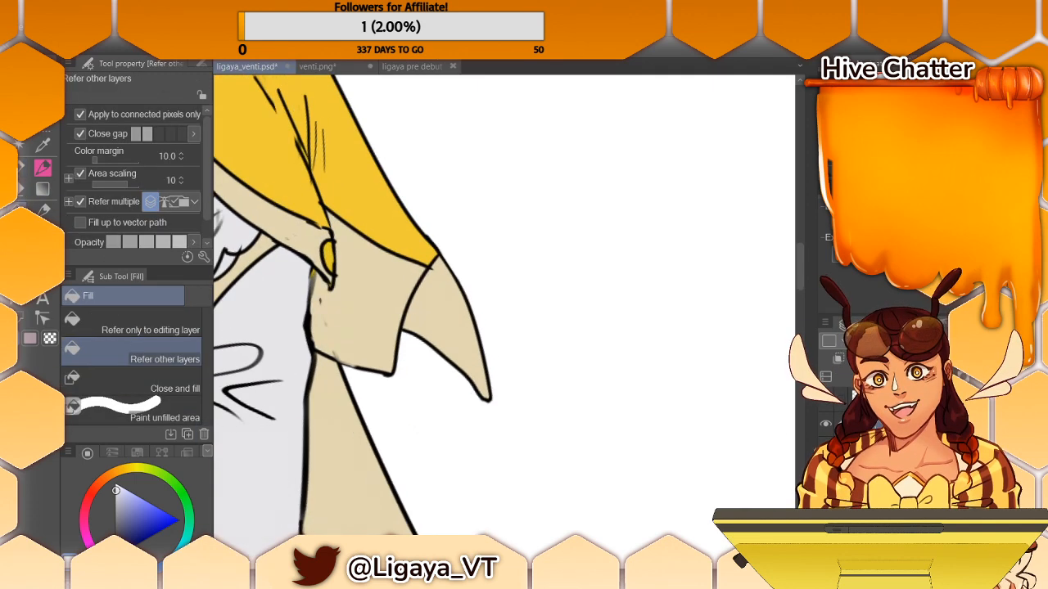
{"action": "scroll", "coordinate": [503, 322], "scroll_direction": "down", "scroll_amount": 3}
{"action": "key", "text": "alt"}
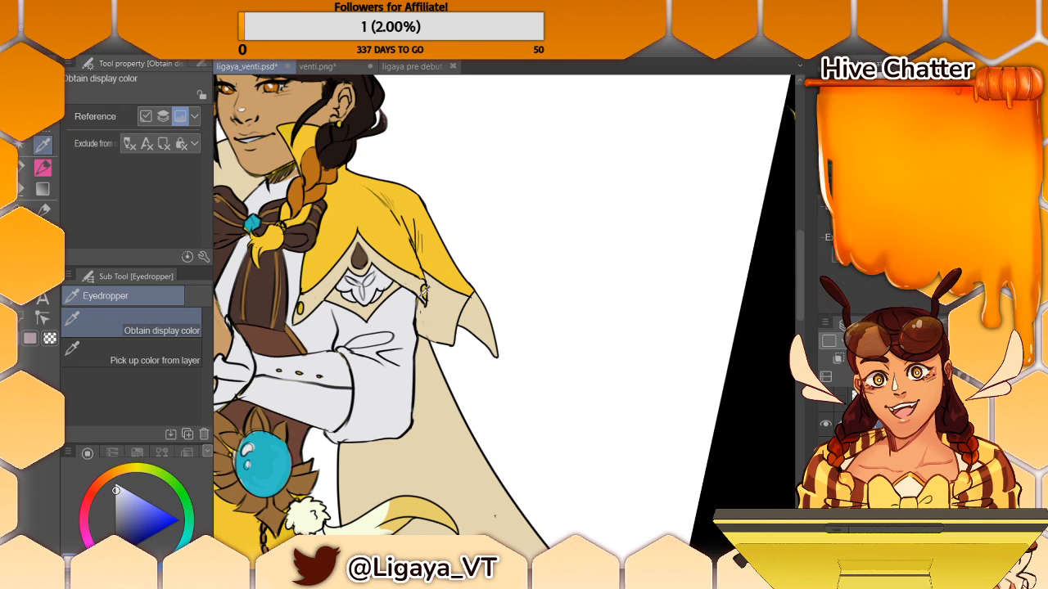
{"action": "key", "text": "g"}
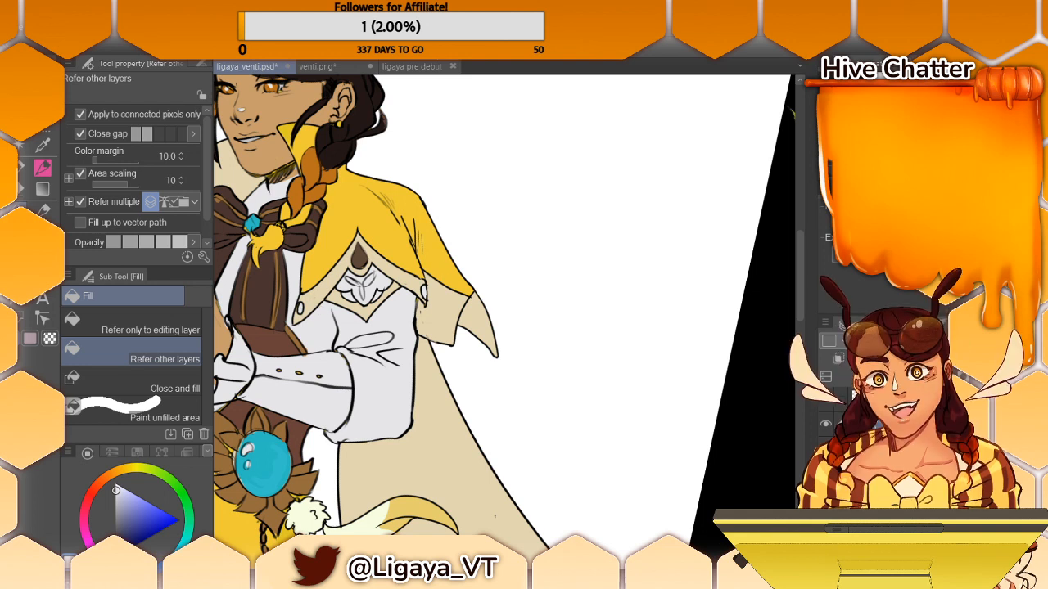
- Sample the skin tan from the face and switch to the Turnip pen with it
{"action": "key", "text": "p"}
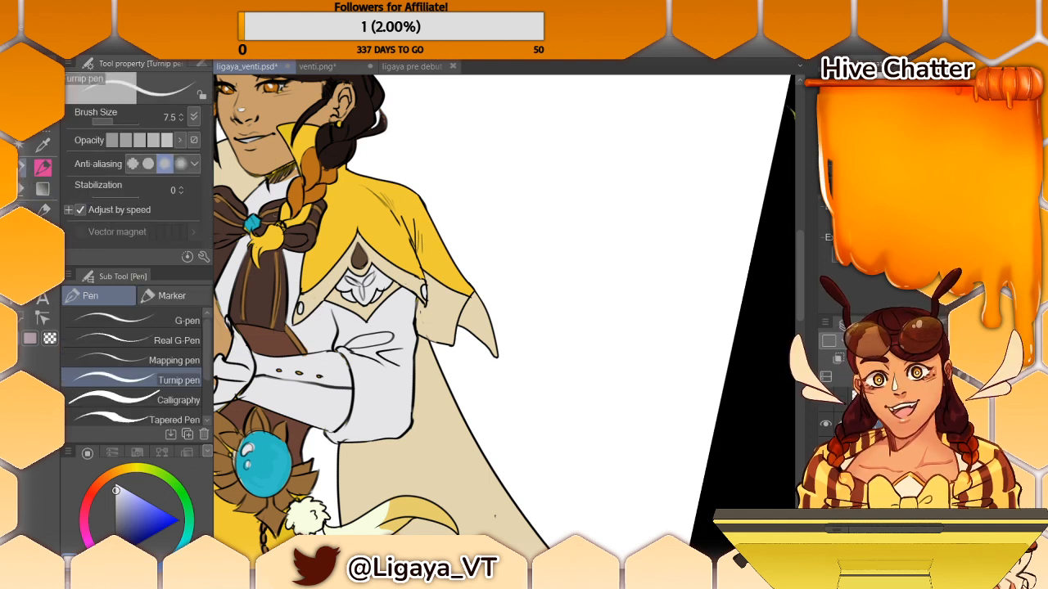
{"action": "key", "text": "i"}
{"action": "key", "text": "p"}
{"action": "key", "text": "i"}
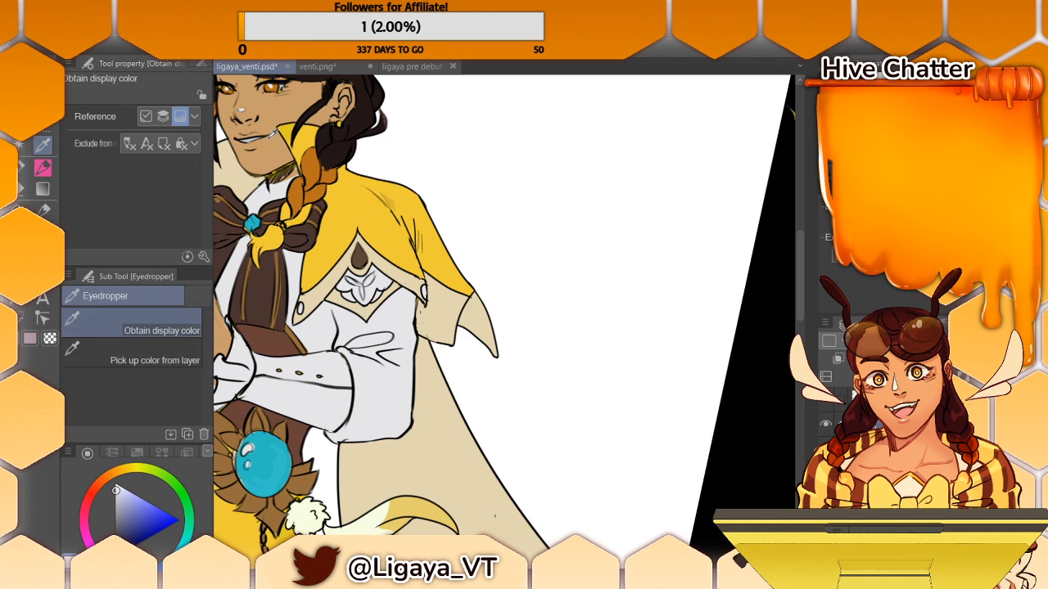
{"action": "left_click", "coordinate": [280, 153]}
{"action": "key", "text": "p"}
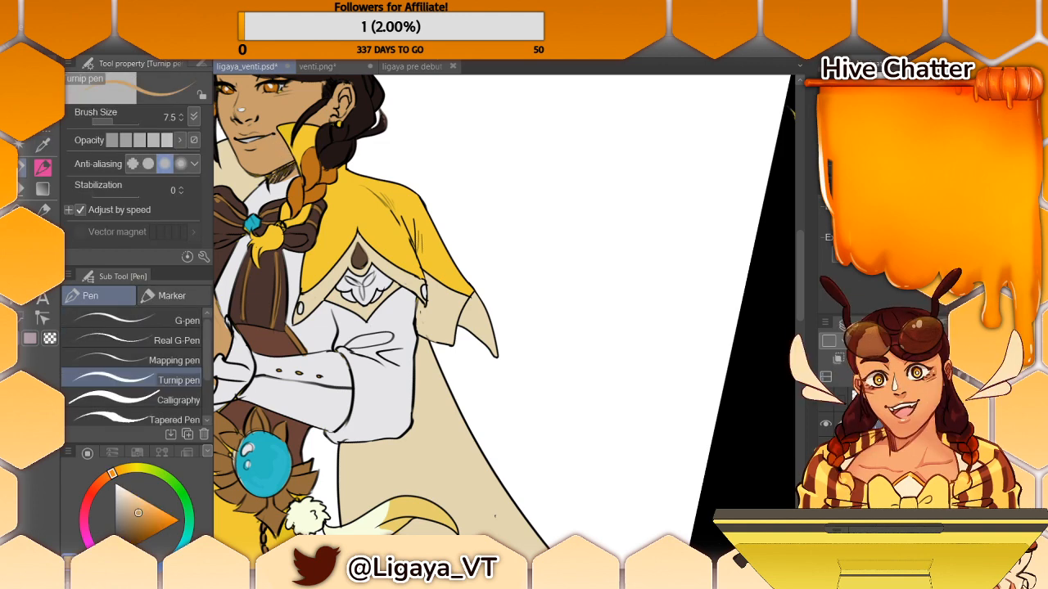
- Touch up the skin at the neck with tan and sample the pale tone of the eye white for the Turnip pen
{"action": "left_click_drag", "start_coordinate": [272, 186], "coordinate": [290, 179]}
{"action": "key", "text": "i"}
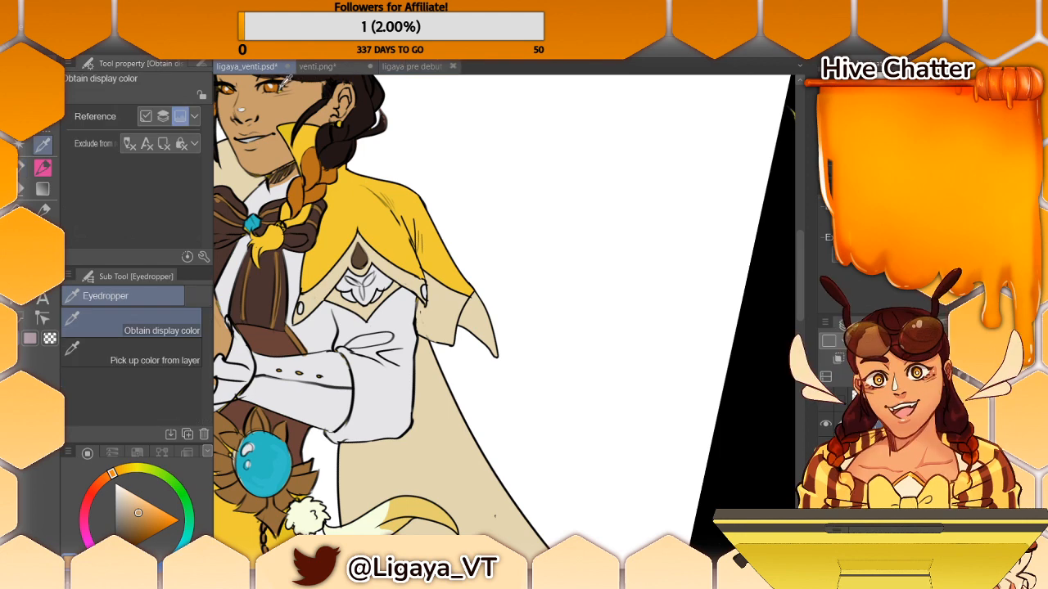
{"action": "left_click", "coordinate": [282, 85]}
{"action": "key", "text": "p"}
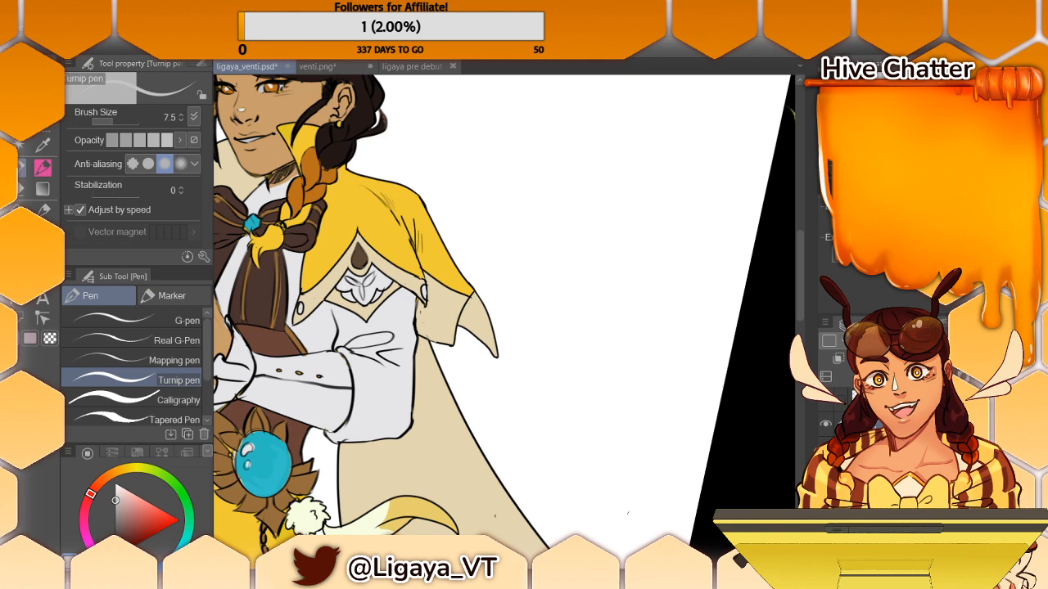
{"action": "scroll", "coordinate": [504, 311], "scroll_direction": "left", "scroll_amount": 5}
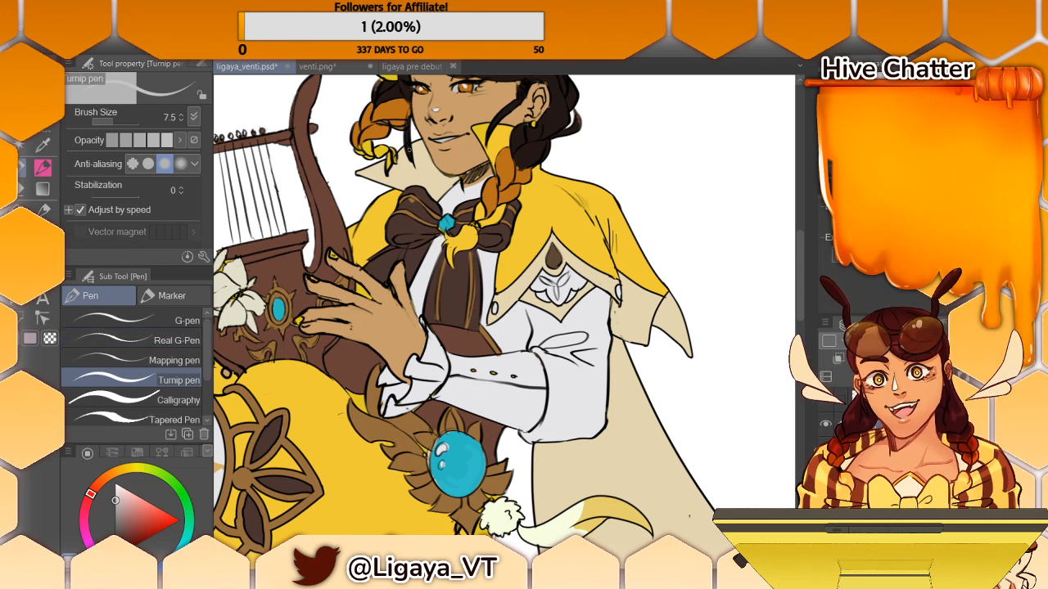
{"action": "left_click_drag", "start_coordinate": [804, 261], "coordinate": [802, 247]}
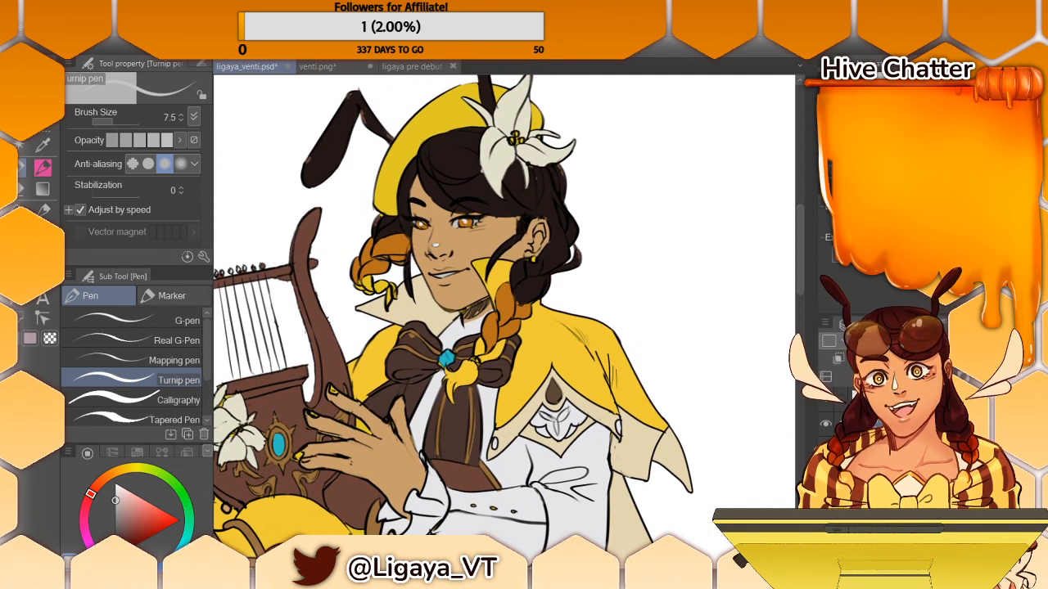
- Touch up the edges between the hair and the white flower, alternating sampled dark hair brown and petal cream
{"action": "left_click", "coordinate": [391, 222], "text": "alt"}
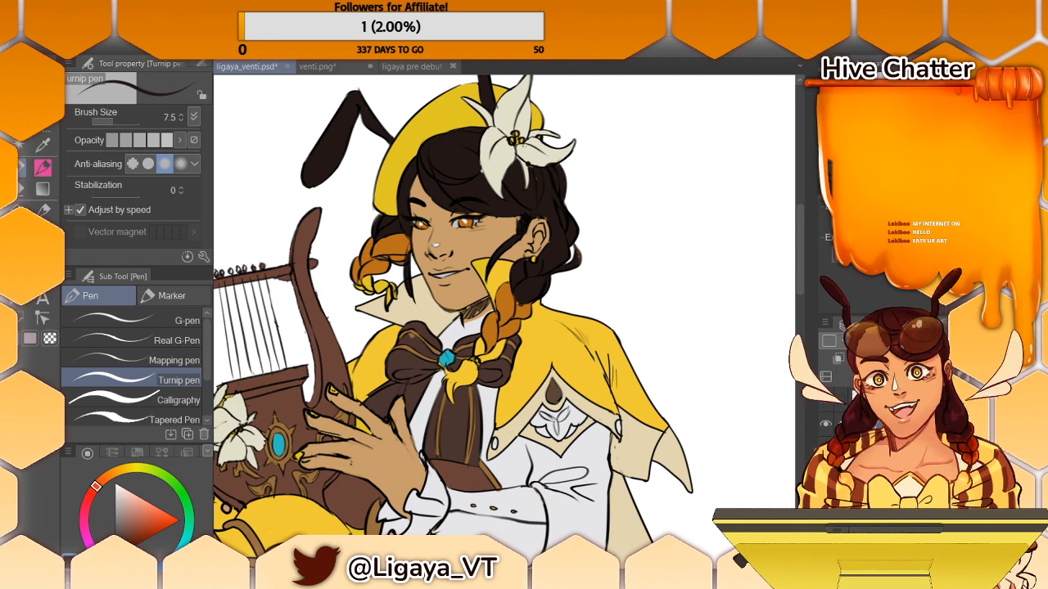
{"action": "left_click", "coordinate": [532, 152], "text": "alt"}
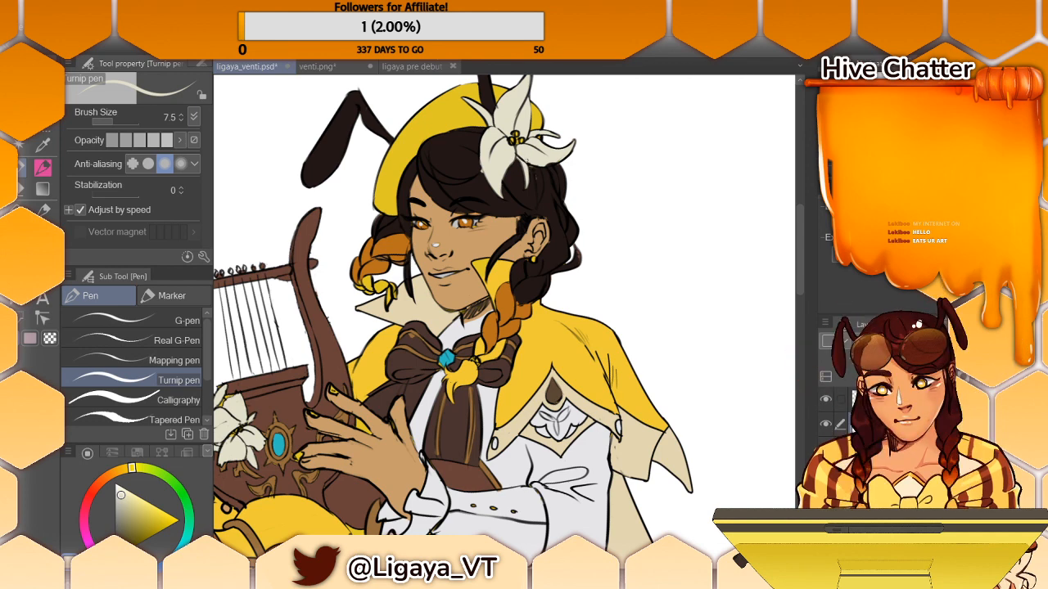
{"action": "left_click", "coordinate": [483, 147], "text": "alt"}
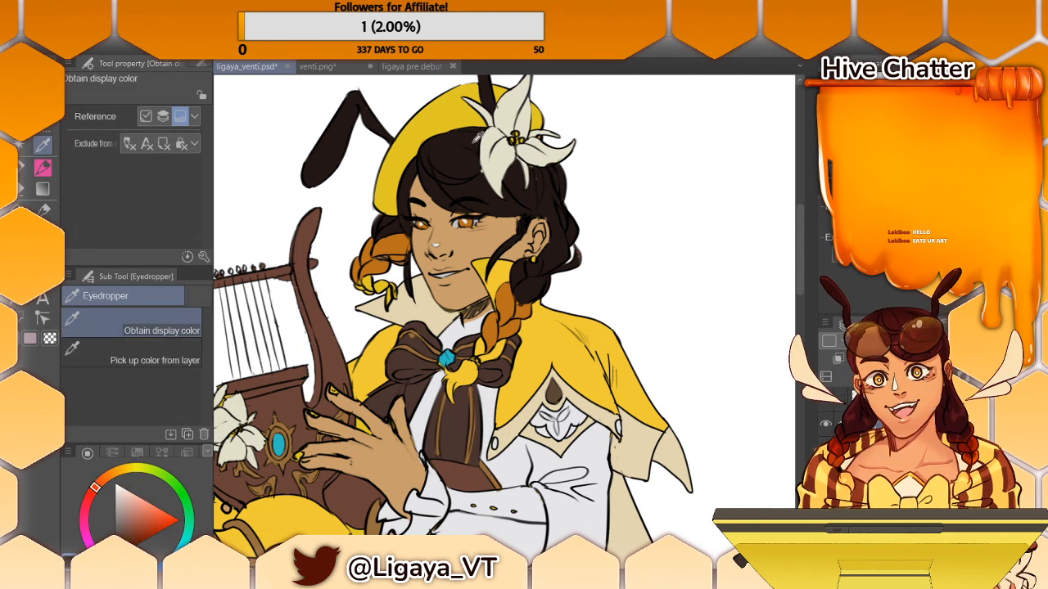
{"action": "left_click", "coordinate": [22, 167]}
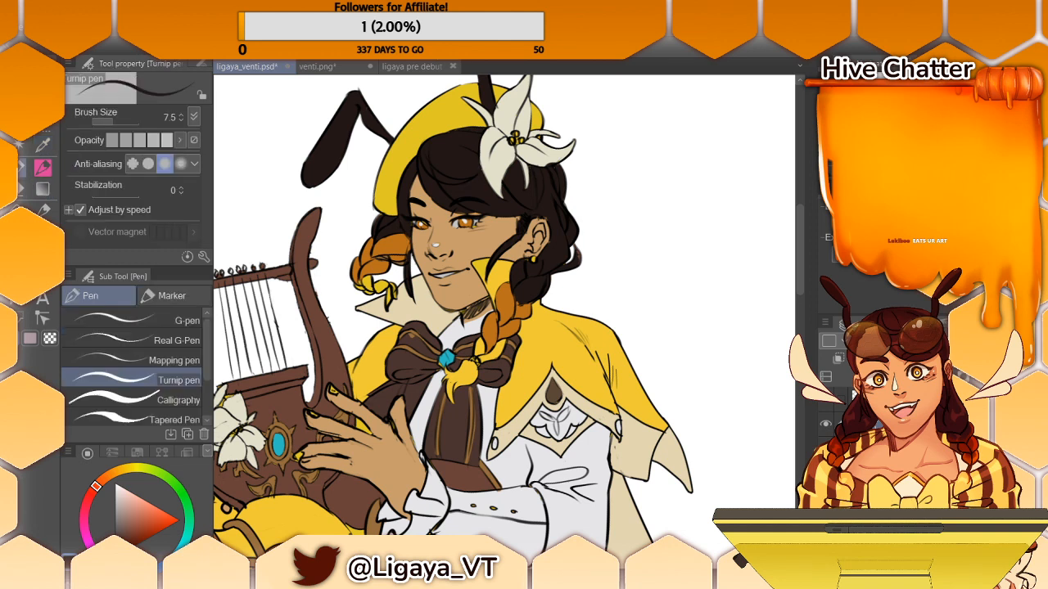
{"action": "key", "text": "i"}
{"action": "left_click", "coordinate": [547, 157]}
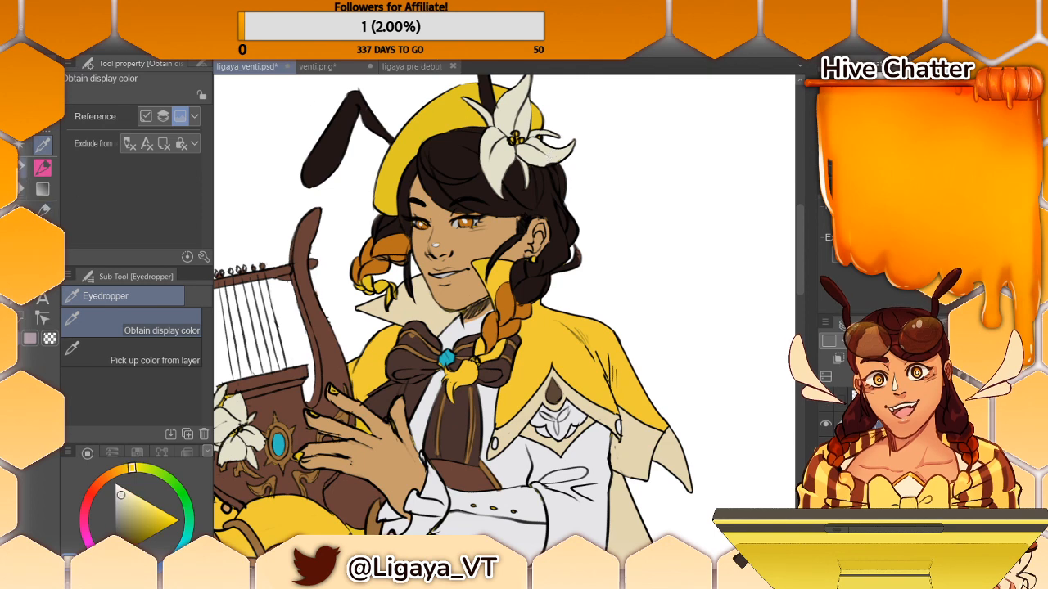
{"action": "key", "text": "p"}
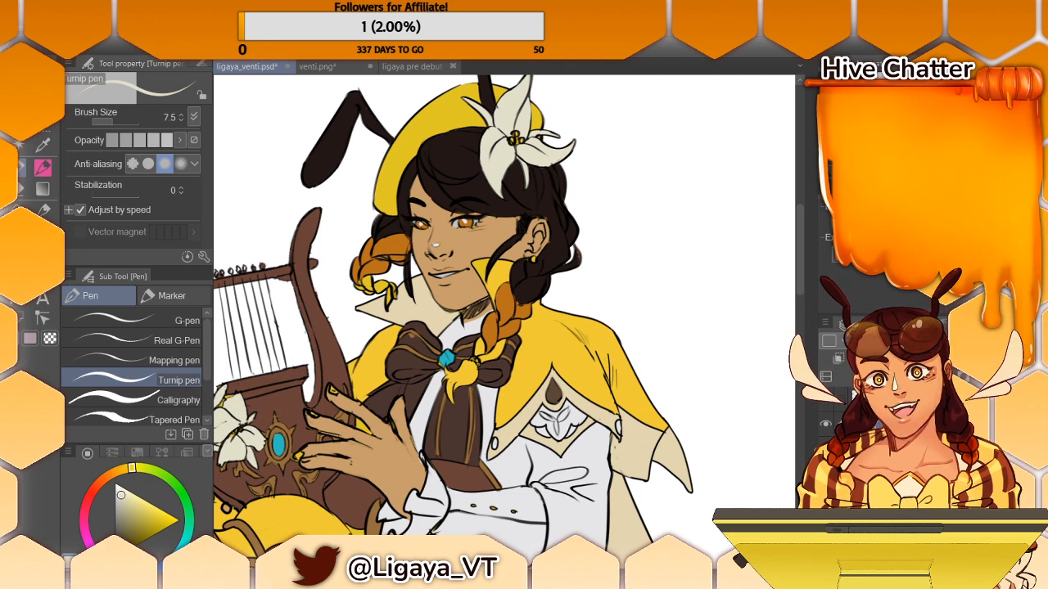
{"action": "key", "text": "i"}
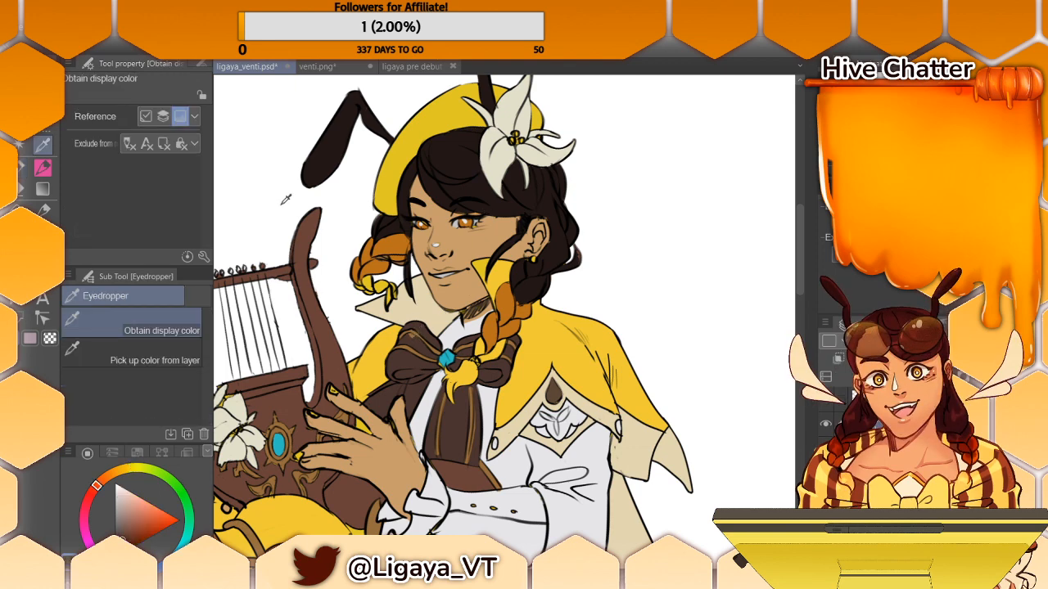
- Touch up the hanging tie with sampled brown and pick up the gold-brown of the bow's stripes
{"action": "left_click", "coordinate": [22, 187]}
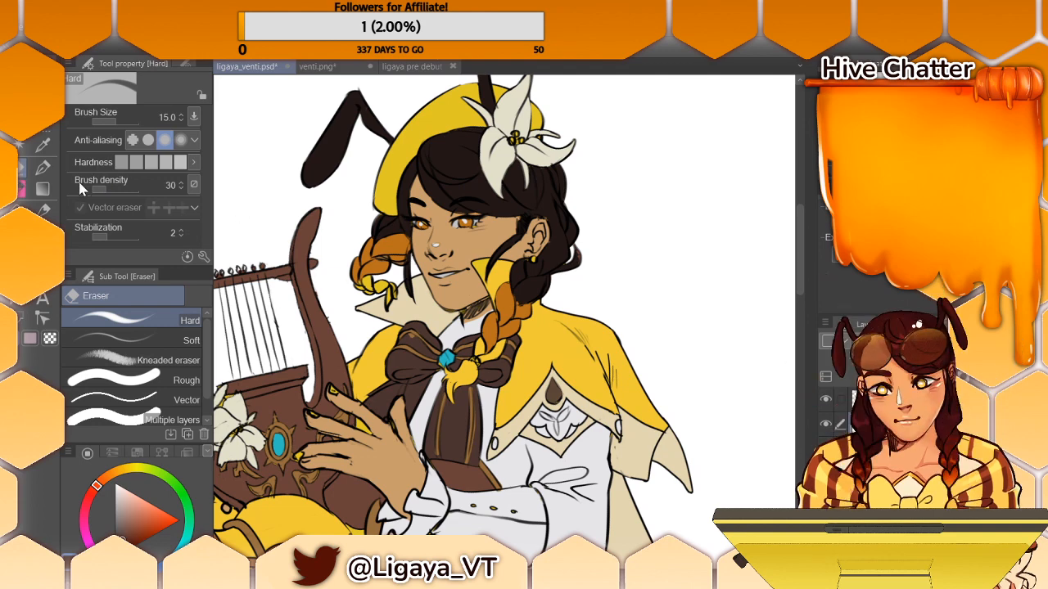
{"action": "left_click", "coordinate": [42, 170]}
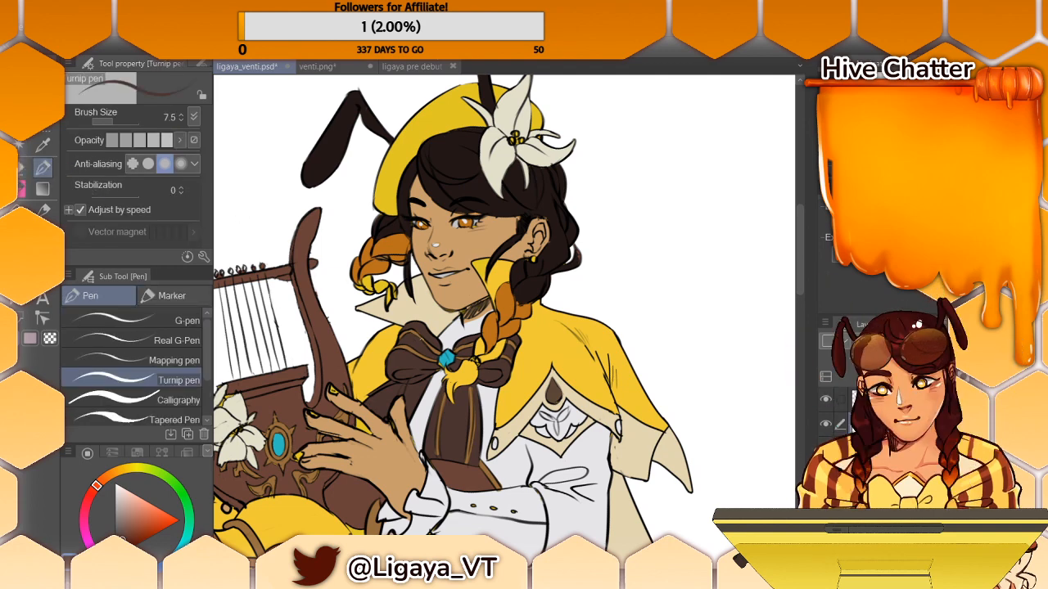
{"action": "left_click_drag", "start_coordinate": [476, 410], "coordinate": [474, 440]}
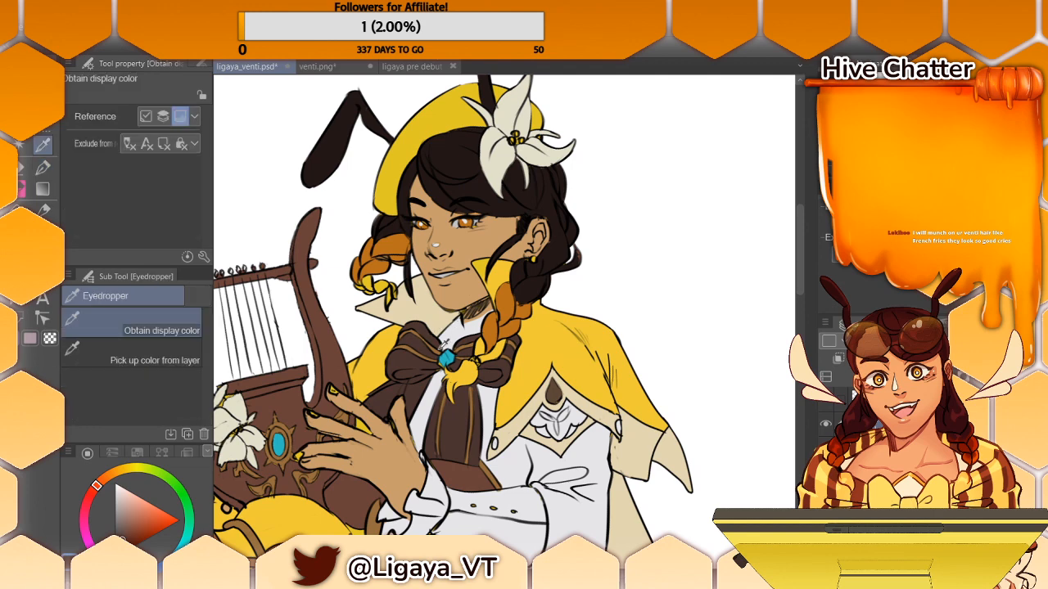
{"action": "left_click", "coordinate": [435, 352], "text": "alt"}
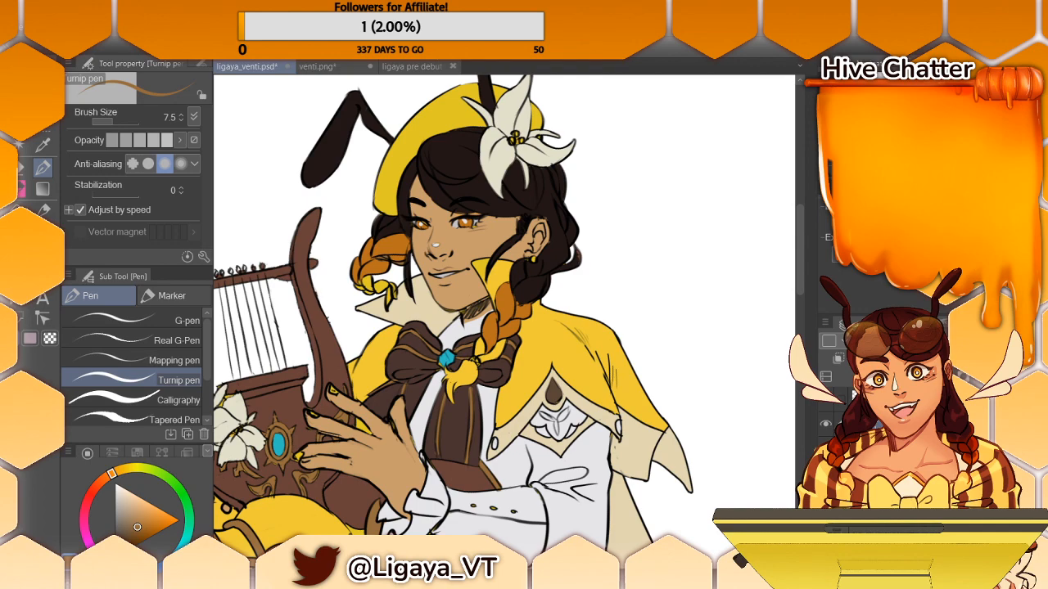
{"action": "key", "text": "ctrl+minus"}
{"action": "key", "text": "ctrl+minus"}
{"action": "key", "text": "ctrl+minus"}
{"action": "key", "text": "ctrl+minus"}
{"action": "key", "text": "ctrl+minus"}
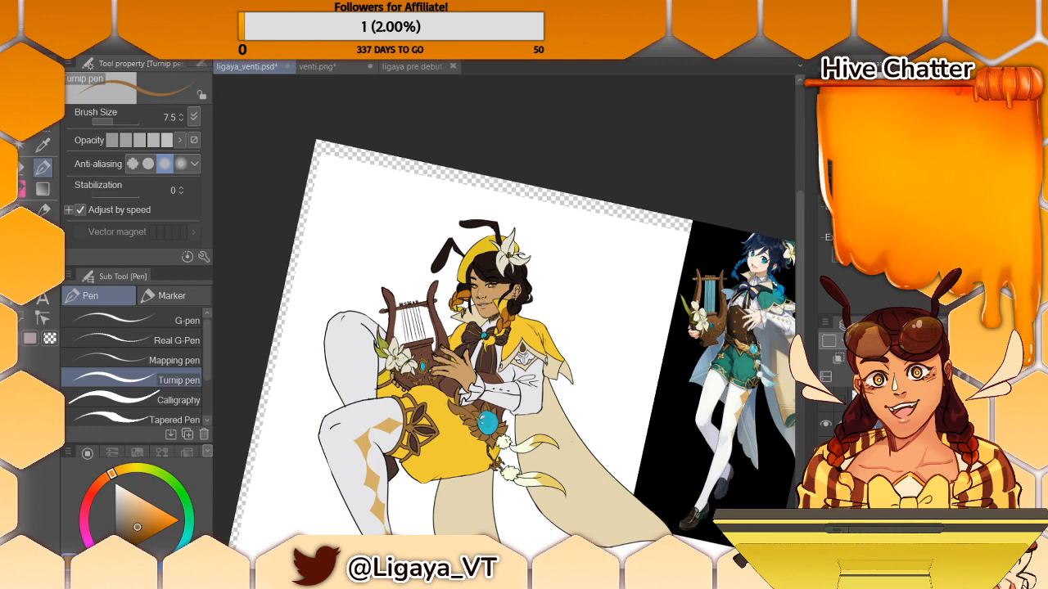
- Draw a small dark beauty mark on the cheek, just below the outer corner of the eye
{"action": "scroll", "coordinate": [505, 323], "scroll_direction": "up", "scroll_amount": 6}
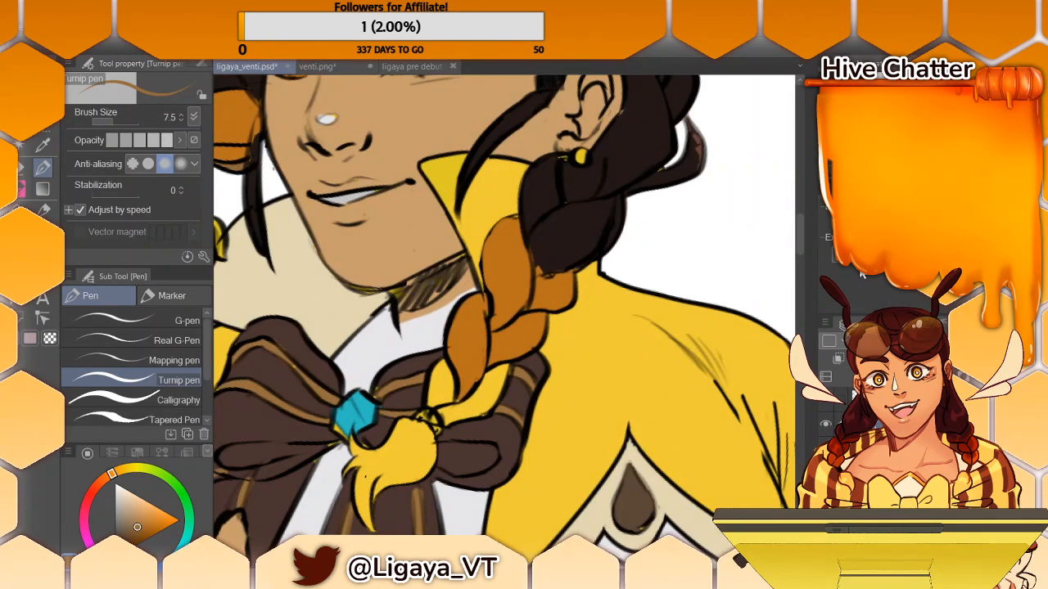
{"action": "left_click_drag", "start_coordinate": [806, 254], "coordinate": [805, 232]}
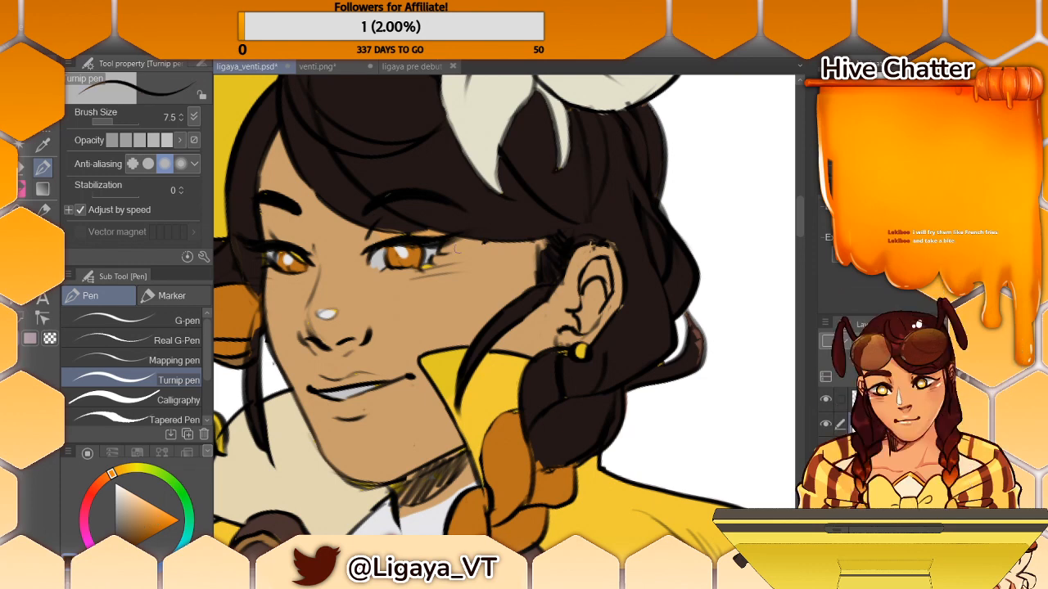
{"action": "mouse_move", "coordinate": [453, 267]}
{"action": "left_mouse_down"}
{"action": "mouse_move", "coordinate": [465, 263]}
{"action": "mouse_move", "coordinate": [443, 261]}
{"action": "mouse_move", "coordinate": [460, 261]}
{"action": "left_mouse_up"}
{"action": "key", "text": "ctrl+z"}
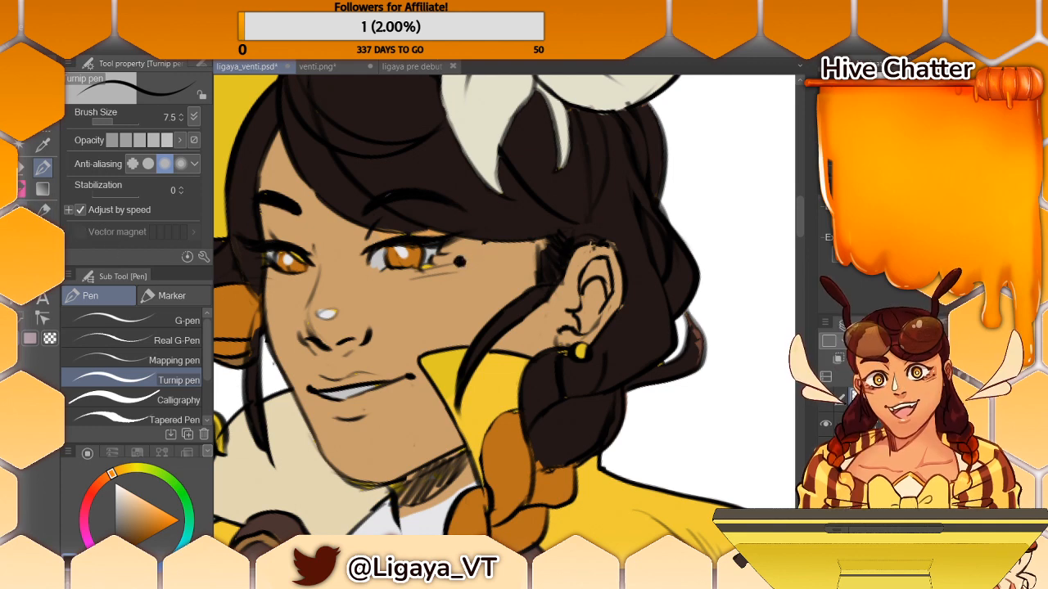
- Trim the beauty mark's outline into a smaller dot using the Rough eraser at size 3.0
{"action": "left_click", "coordinate": [22, 173]}
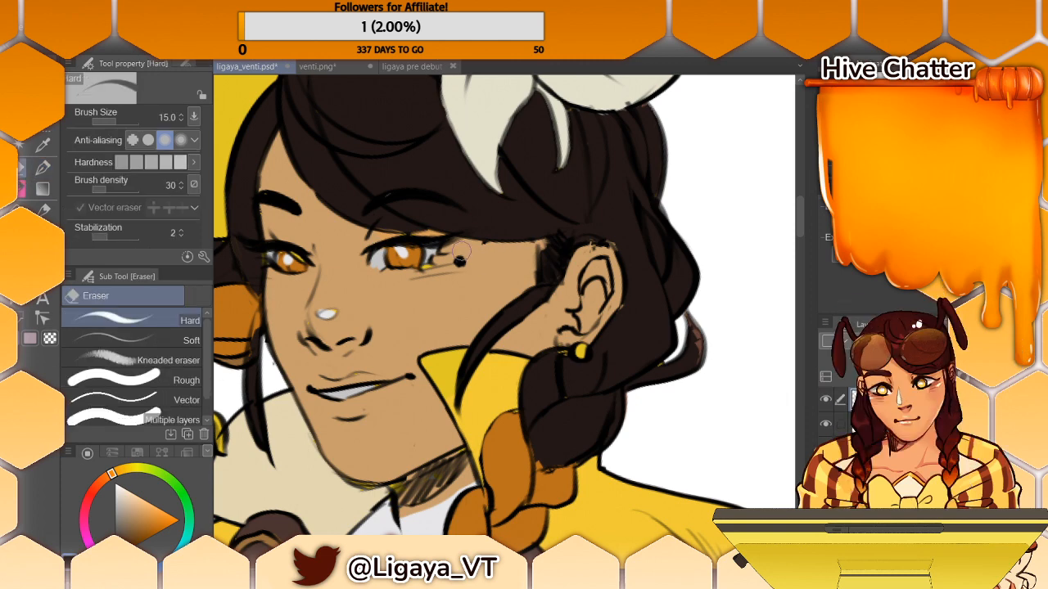
{"action": "left_click", "coordinate": [102, 121]}
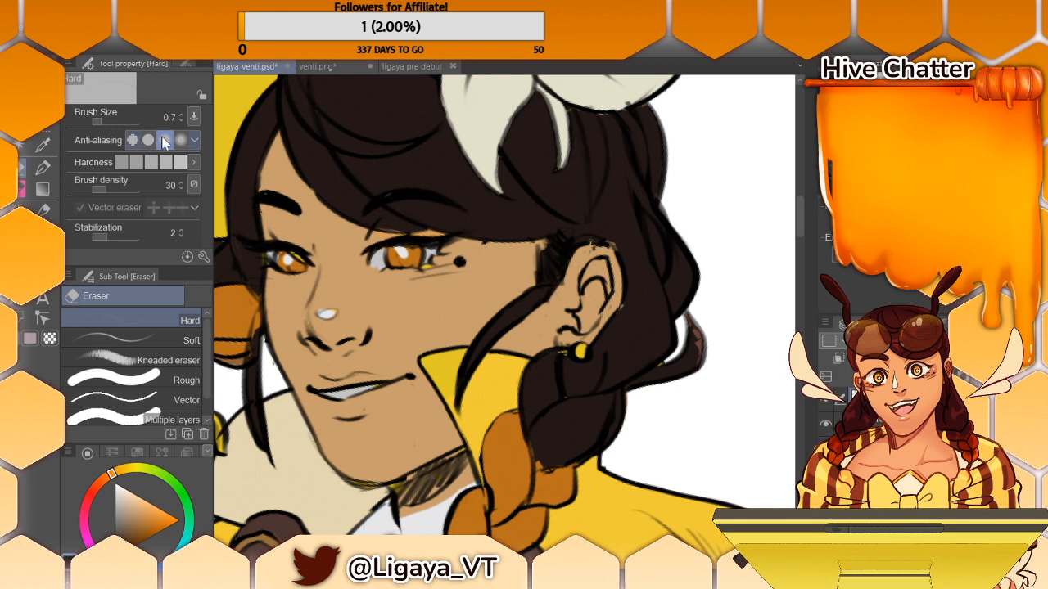
{"action": "left_click", "coordinate": [101, 121]}
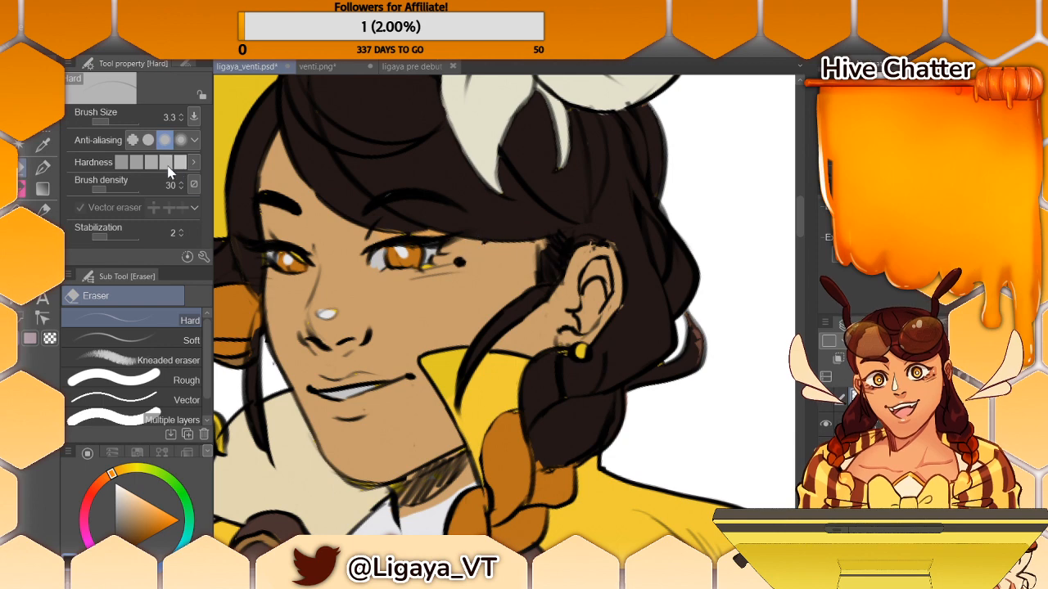
{"action": "left_click", "coordinate": [186, 379]}
{"action": "left_click", "coordinate": [94, 120]}
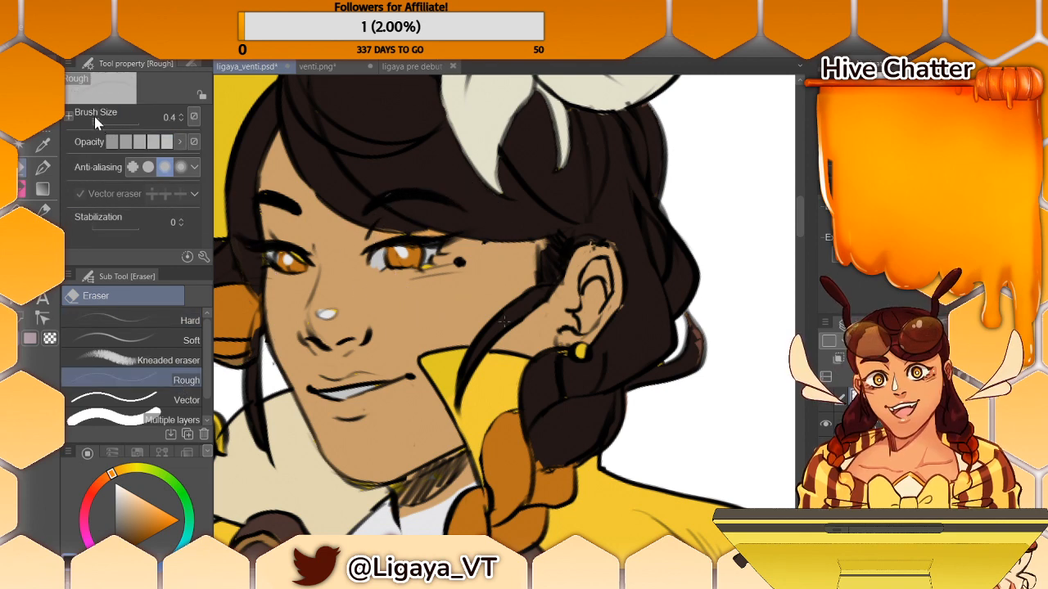
{"action": "left_click", "coordinate": [96, 123]}
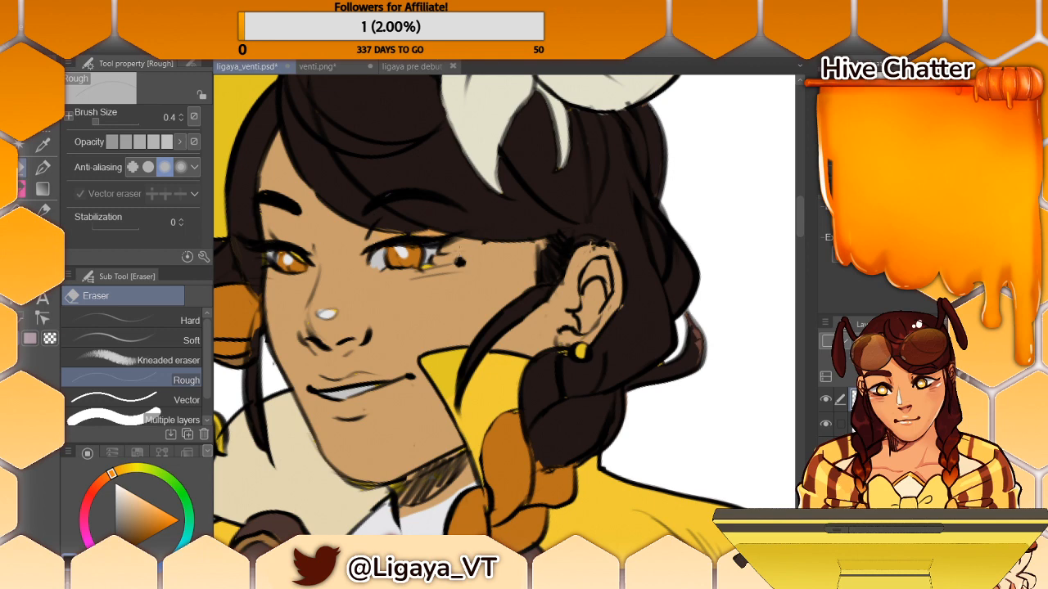
{"action": "left_click", "coordinate": [182, 113]}
{"action": "left_click", "coordinate": [182, 113]}
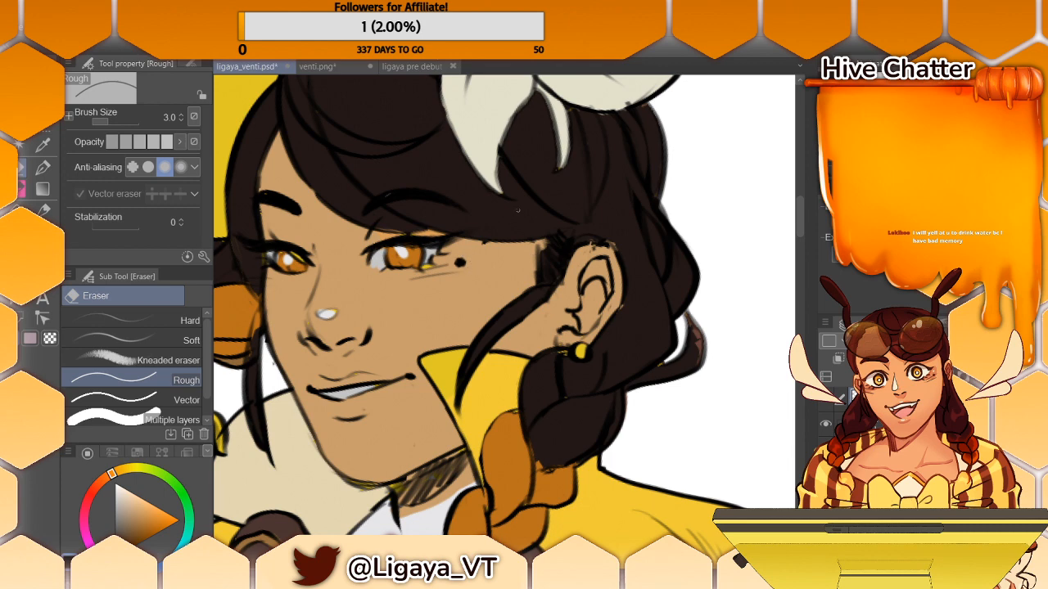
- Fill in the hair edge in front of the ear with sampled dark hair brown using the Turnip pen
{"action": "key", "text": "i"}
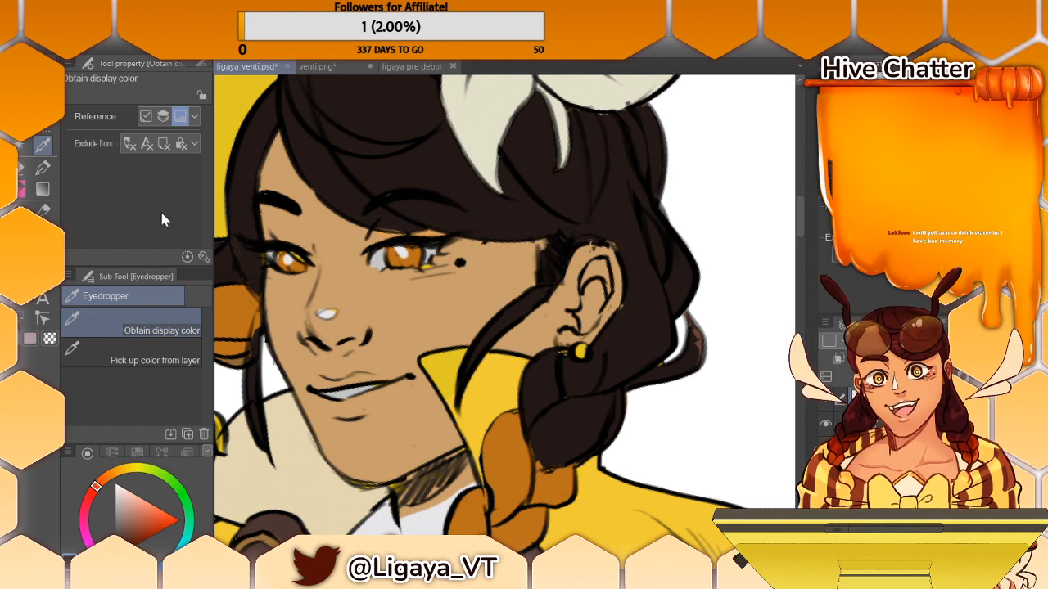
{"action": "left_click", "coordinate": [23, 188]}
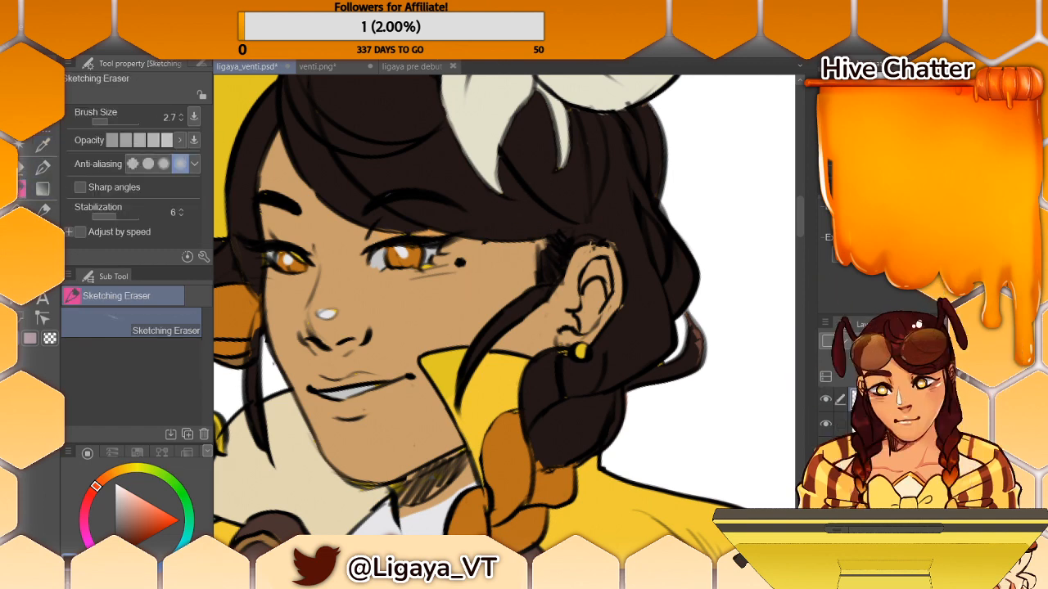
{"action": "key", "text": "p"}
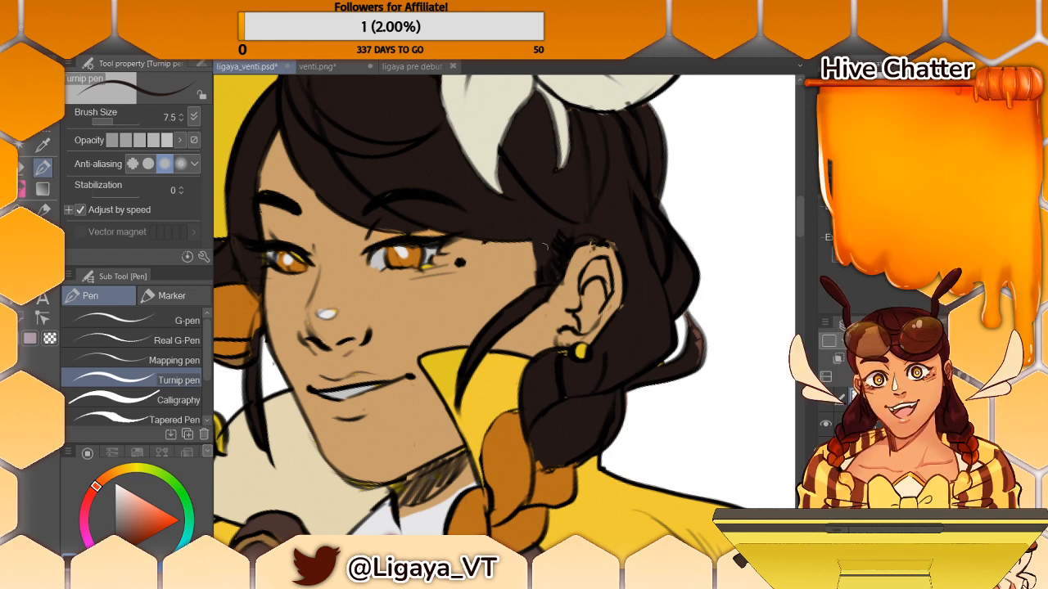
- Try painting sampled skin tan over the hair edge in front of the ear
{"action": "key", "text": "i"}
{"action": "left_click", "coordinate": [529, 251]}
{"action": "key", "text": "p"}
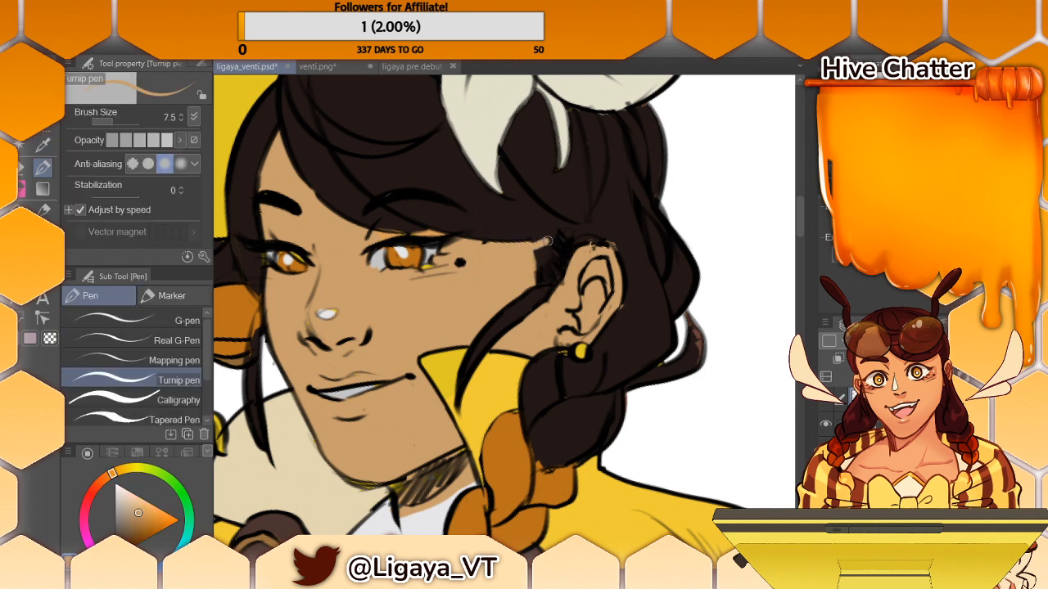
{"action": "mouse_move", "coordinate": [539, 277]}
{"action": "left_mouse_down"}
{"action": "mouse_move", "coordinate": [546, 244]}
{"action": "mouse_move", "coordinate": [536, 245]}
{"action": "left_mouse_up"}
- Sample the dark hair brown and repaint the sideburn in front of the ear, undoing two trial strokes
{"action": "key", "text": "i"}
{"action": "left_click", "coordinate": [554, 232]}
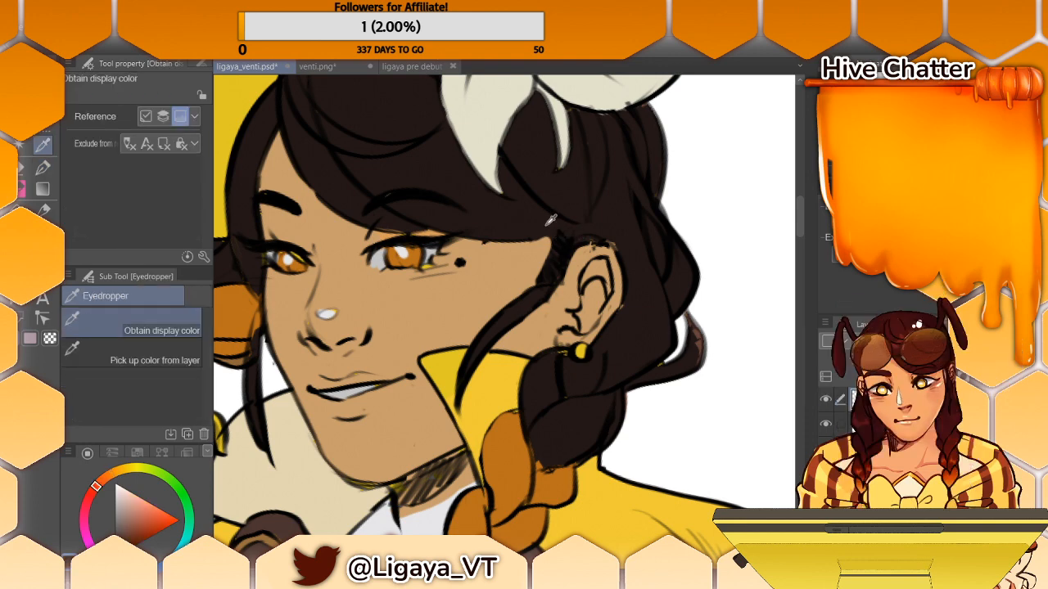
{"action": "left_click", "coordinate": [41, 169]}
{"action": "left_click_drag", "start_coordinate": [550, 238], "coordinate": [550, 268]}
{"action": "left_click_drag", "start_coordinate": [549, 231], "coordinate": [551, 320]}
{"action": "key", "text": "ctrl+z"}
{"action": "key", "text": "ctrl+z"}
{"action": "mouse_move", "coordinate": [542, 238]}
{"action": "left_mouse_down"}
{"action": "mouse_move", "coordinate": [538, 280]}
{"action": "mouse_move", "coordinate": [540, 267]}
{"action": "left_mouse_up"}
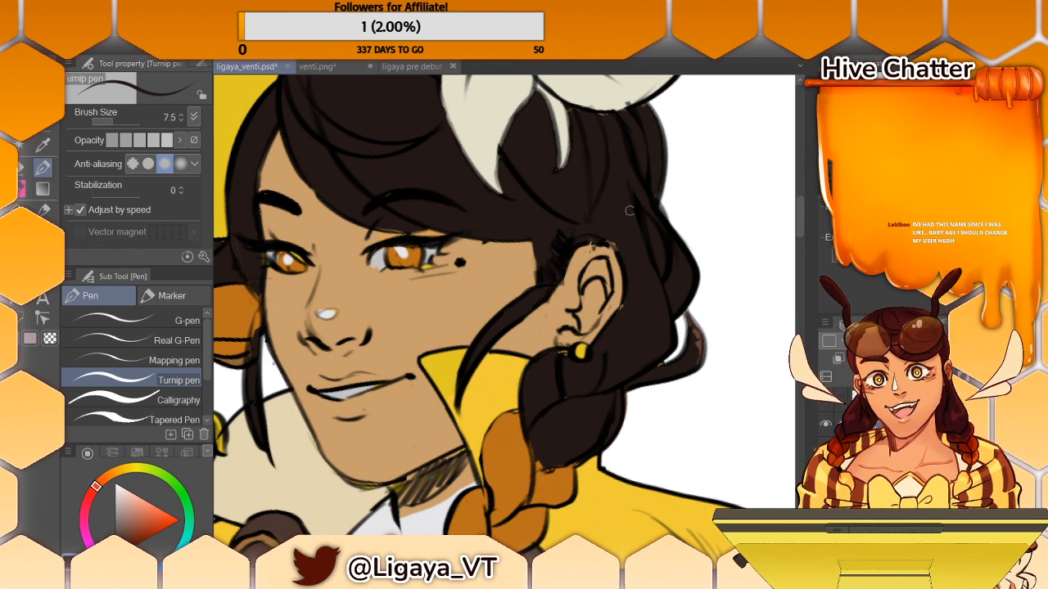
{"action": "key", "text": "i"}
{"action": "key", "text": "p"}
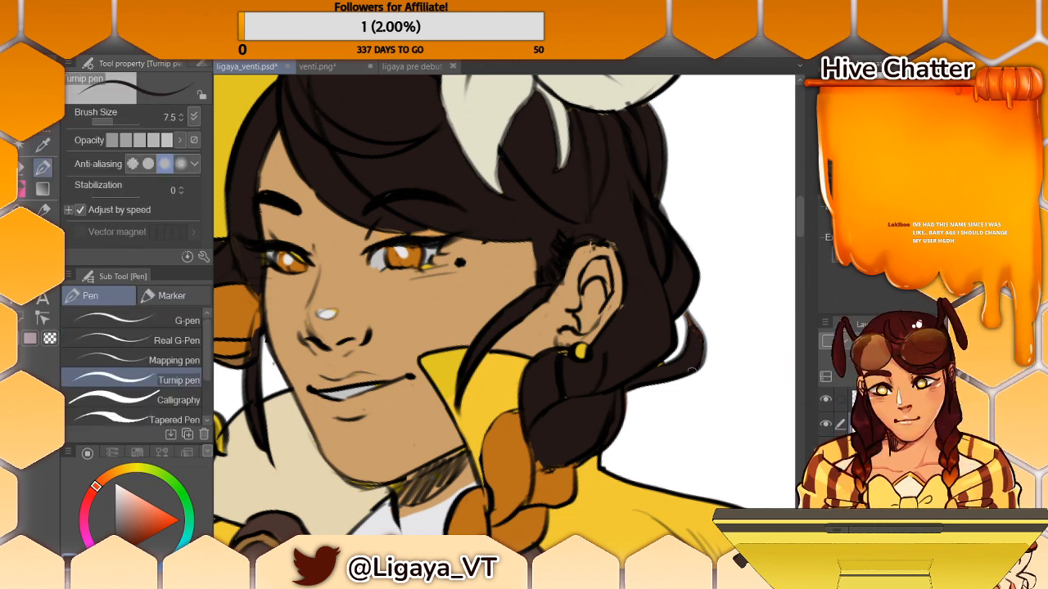
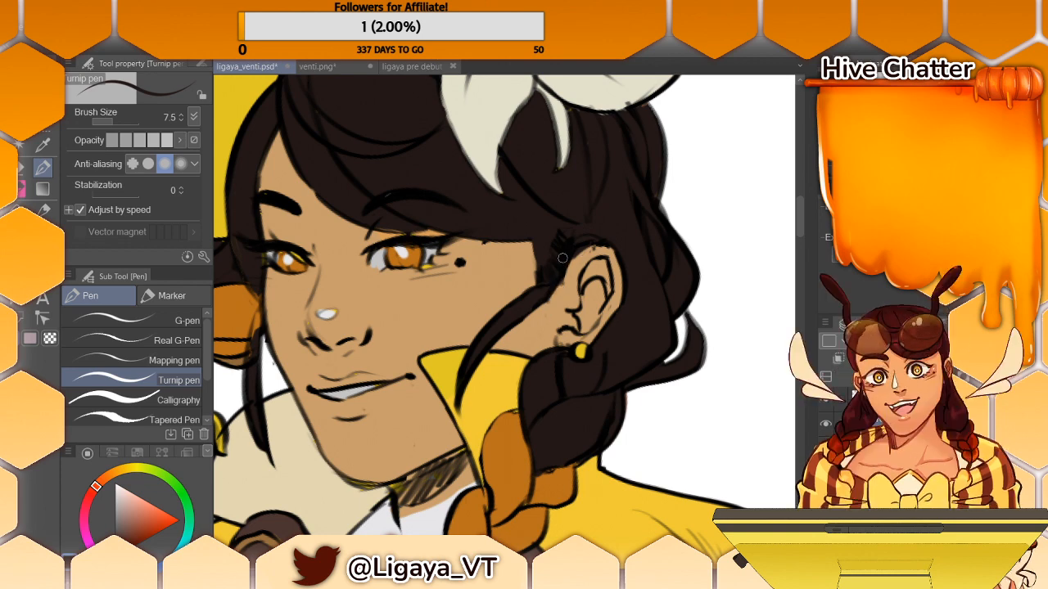
- Extend the dark sideburn edge downward in front of the ear with a Turnip pen stroke at size 7.5
{"action": "left_click_drag", "start_coordinate": [553, 288], "coordinate": [545, 321]}
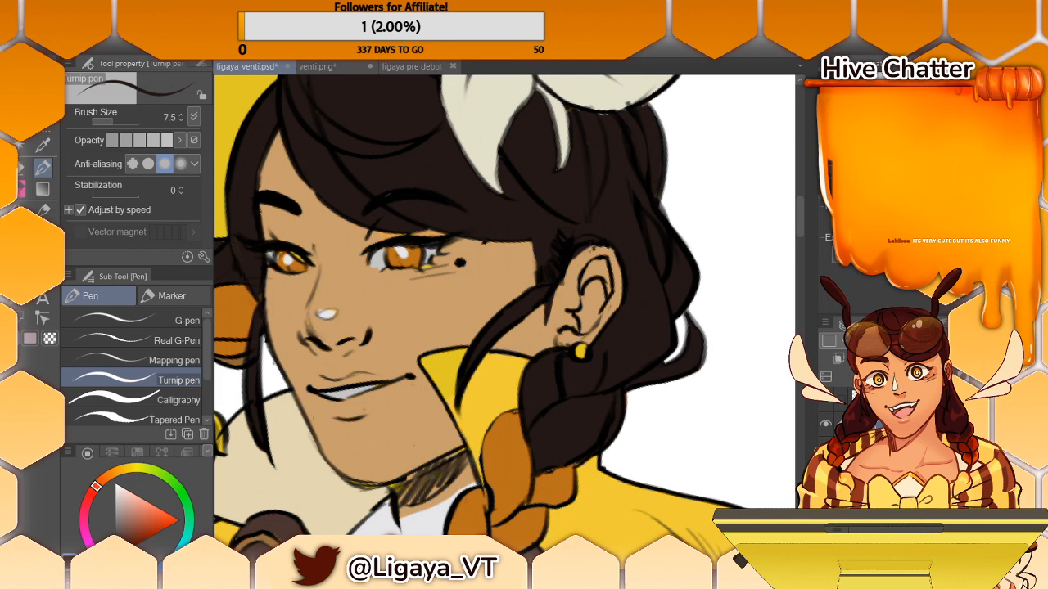
{"action": "left_click_drag", "start_coordinate": [665, 563], "coordinate": [654, 563]}
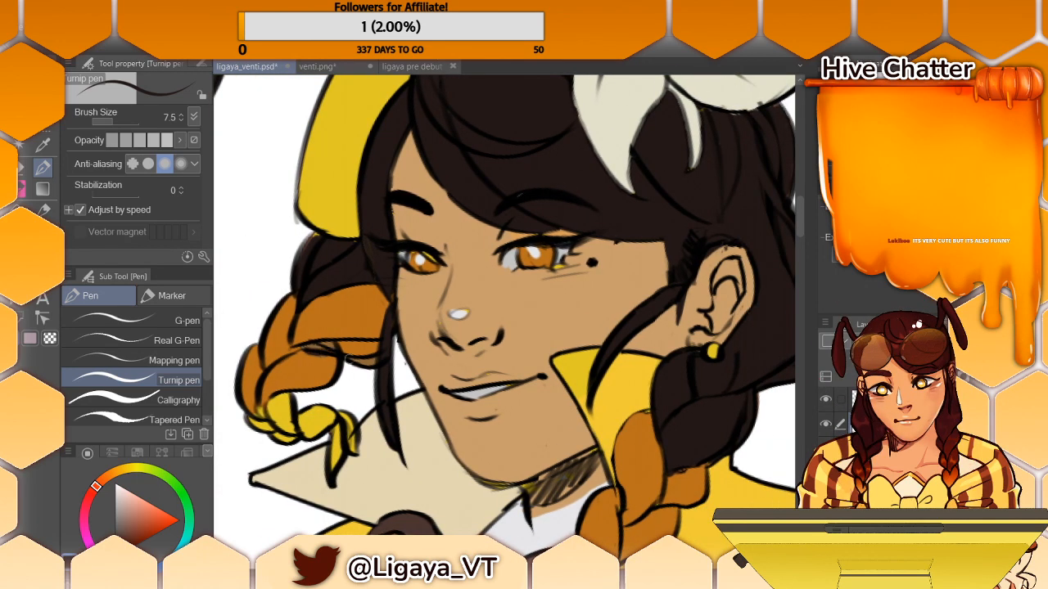
- Erase the orange fill from the gap beneath the far braid's upper loop using the Rough eraser at size 9.4
{"action": "key", "text": "e"}
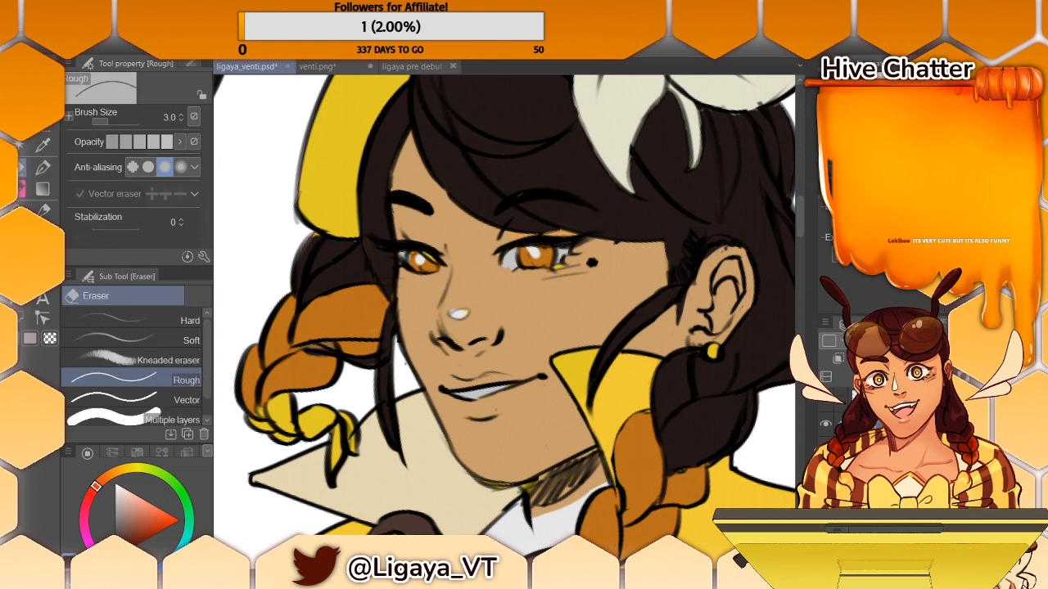
{"action": "mouse_move", "coordinate": [344, 351]}
{"action": "left_mouse_down"}
{"action": "mouse_move", "coordinate": [376, 344]}
{"action": "mouse_move", "coordinate": [358, 355]}
{"action": "left_mouse_up"}
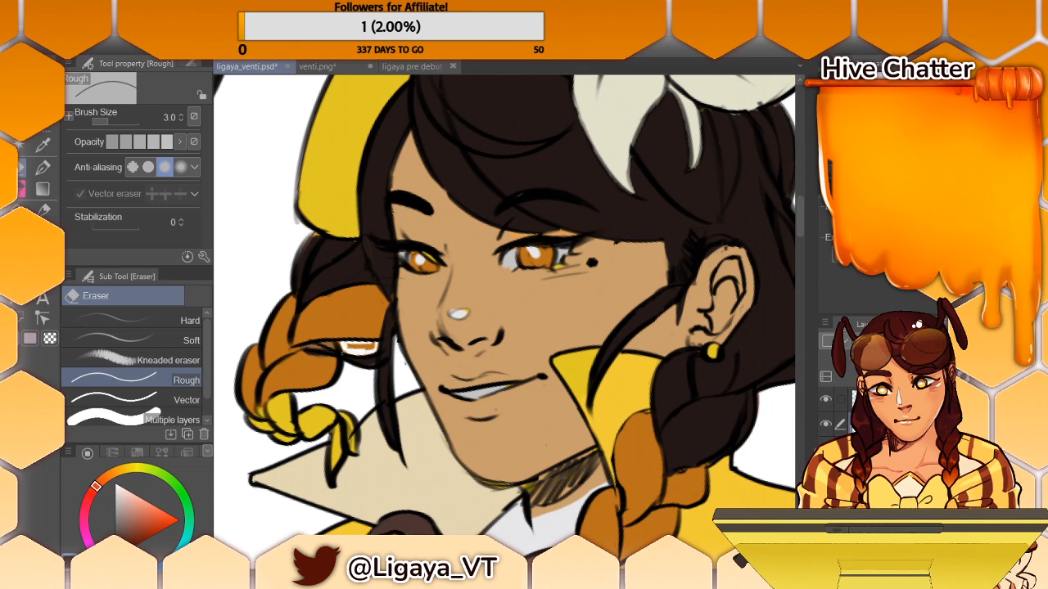
{"action": "left_click", "coordinate": [112, 122]}
{"action": "mouse_move", "coordinate": [347, 348]}
{"action": "left_mouse_down"}
{"action": "mouse_move", "coordinate": [372, 347]}
{"action": "mouse_move", "coordinate": [353, 345]}
{"action": "left_mouse_up"}
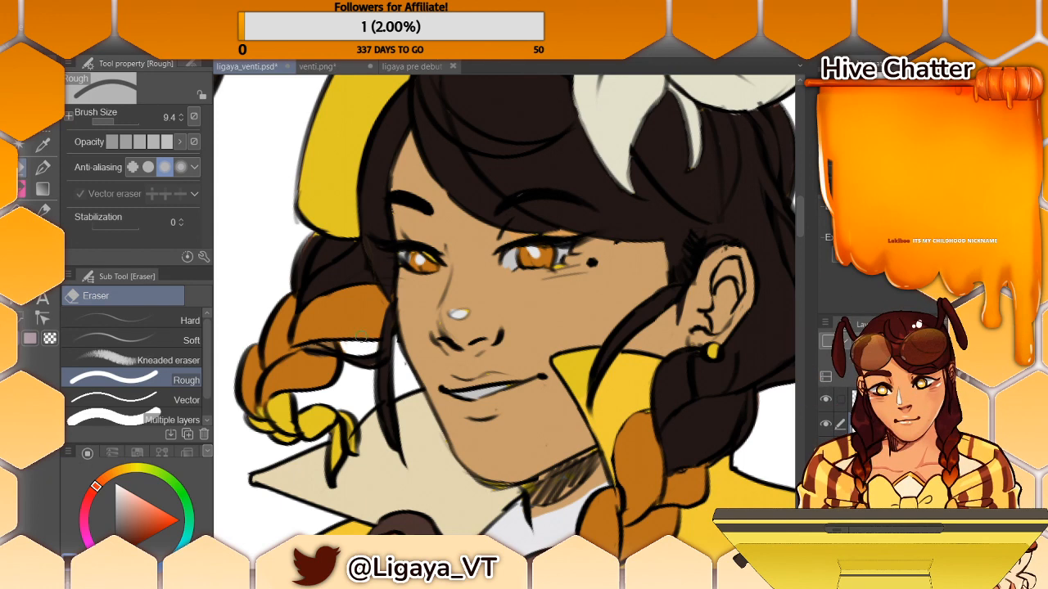
{"action": "left_click", "coordinate": [107, 120]}
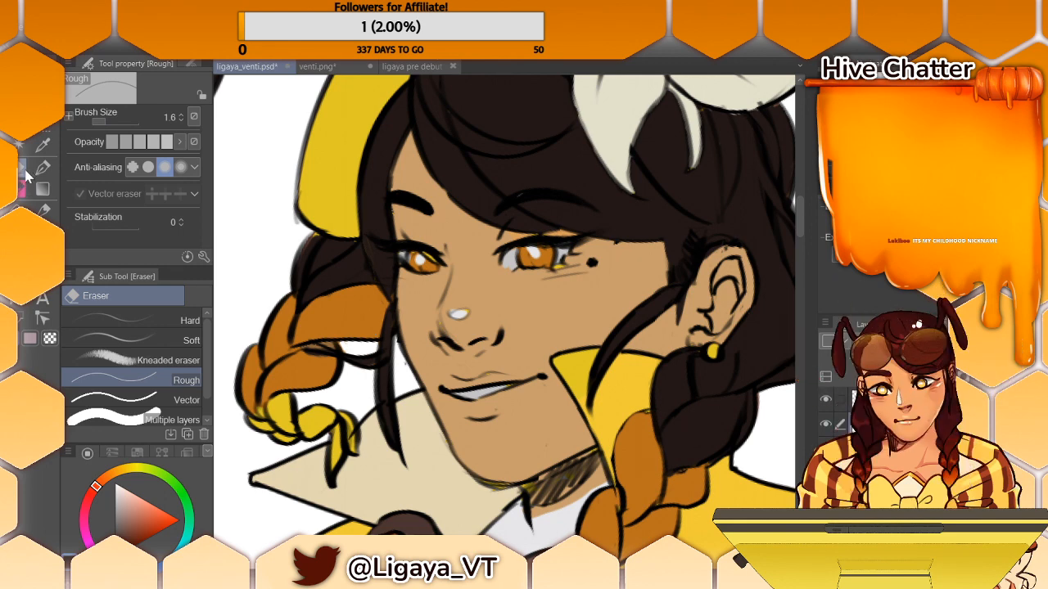
- Try covering the near eye's white highlight with sampled orange using the Sketching Eraser at size 2.7, and undo it
{"action": "left_click", "coordinate": [42, 190]}
{"action": "key", "text": "i"}
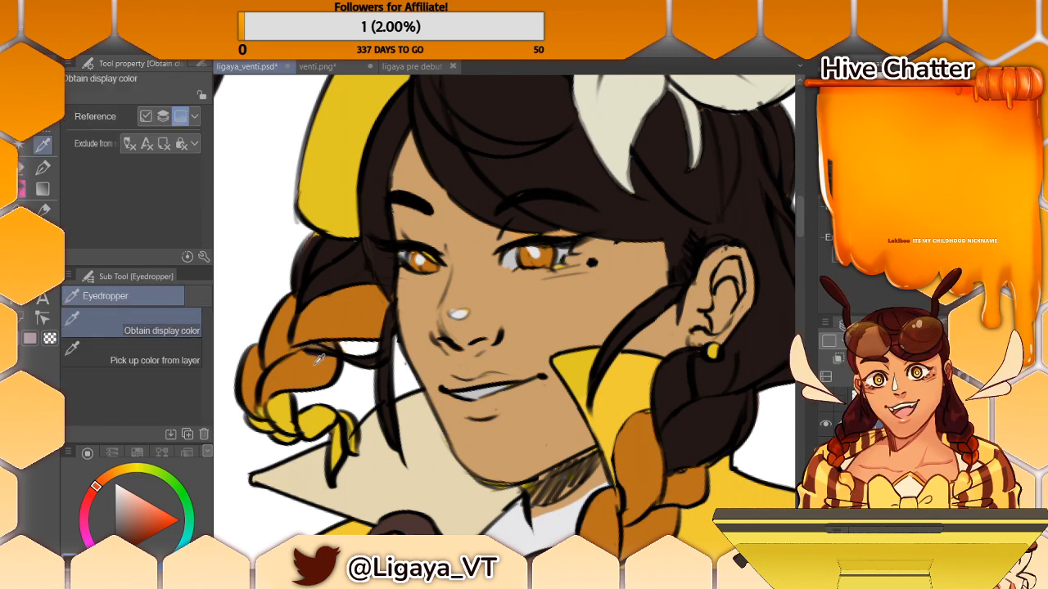
{"action": "left_click", "coordinate": [322, 359]}
{"action": "key", "text": "e"}
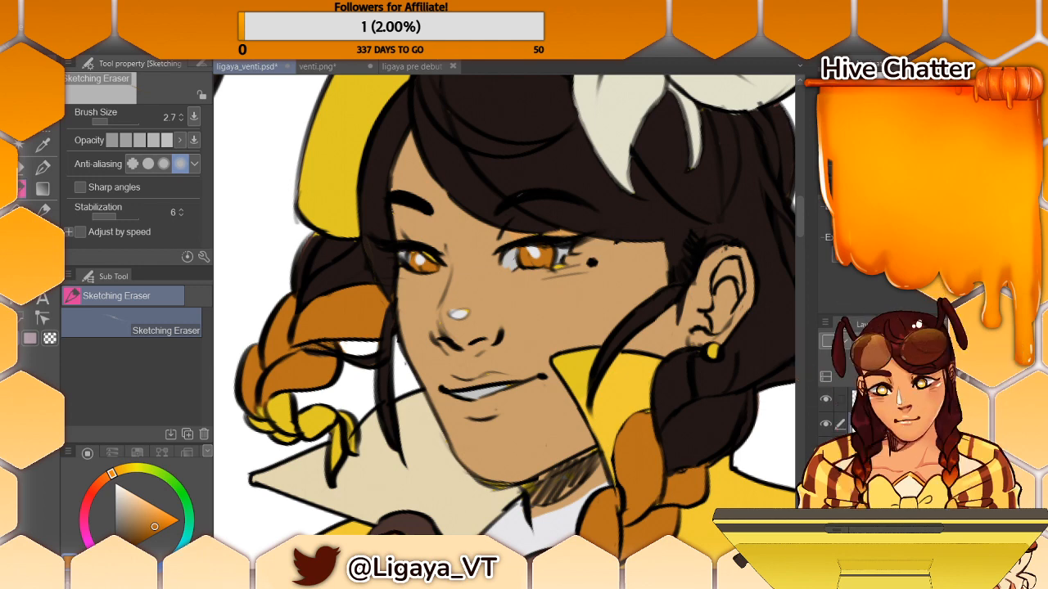
{"action": "left_click", "coordinate": [515, 257], "text": "alt"}
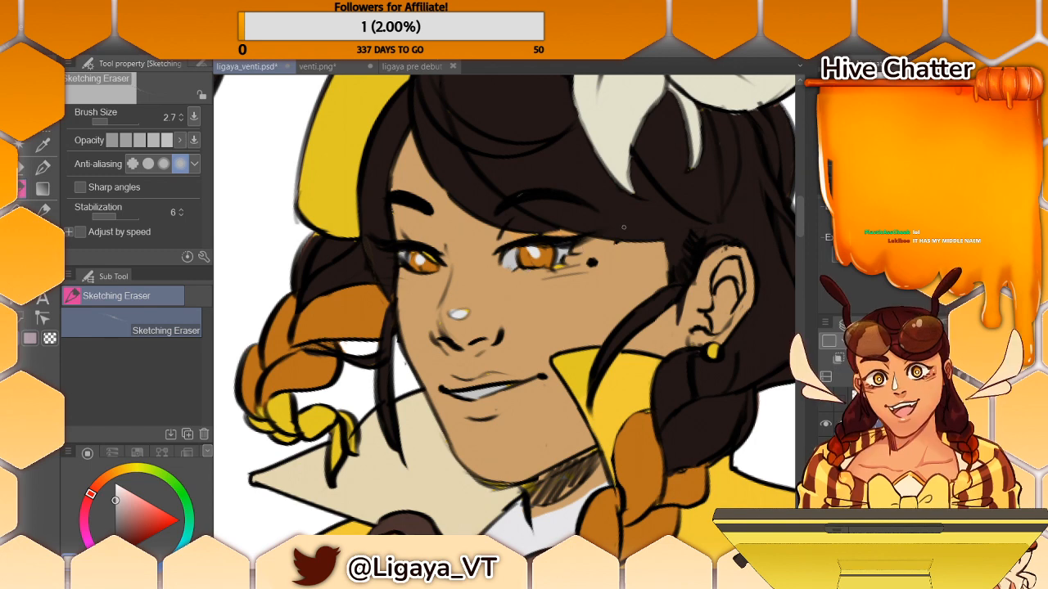
{"action": "left_click", "coordinate": [530, 253], "text": "alt"}
{"action": "left_click_drag", "start_coordinate": [528, 249], "coordinate": [540, 257]}
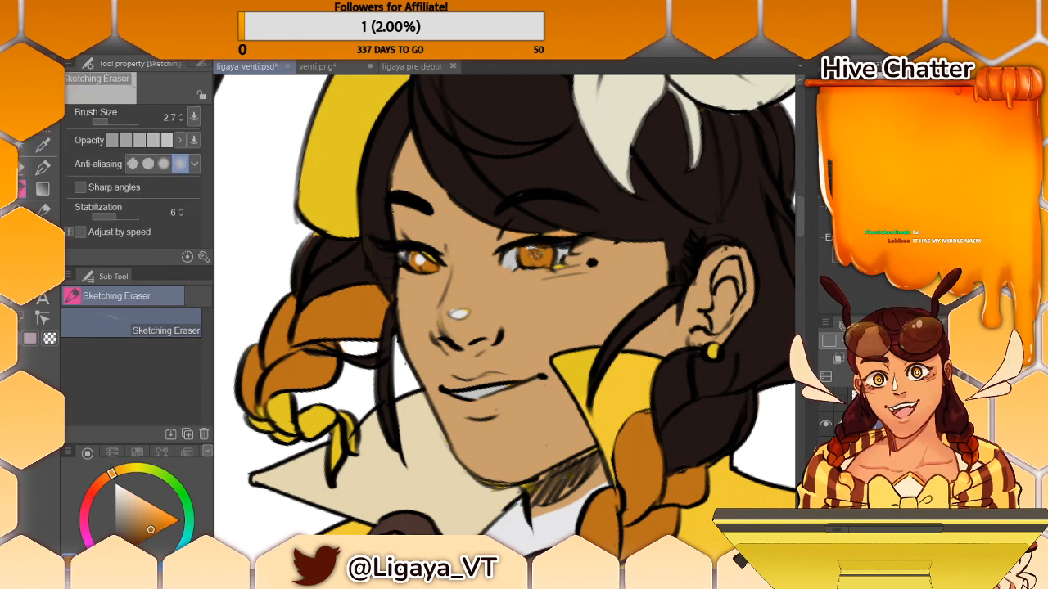
{"action": "key", "text": "ctrl+z"}
- Paint over the white highlights in both irises with sampled orange using the Turnip pen at size 7.5
{"action": "left_click", "coordinate": [43, 167]}
{"action": "left_click", "coordinate": [43, 145]}
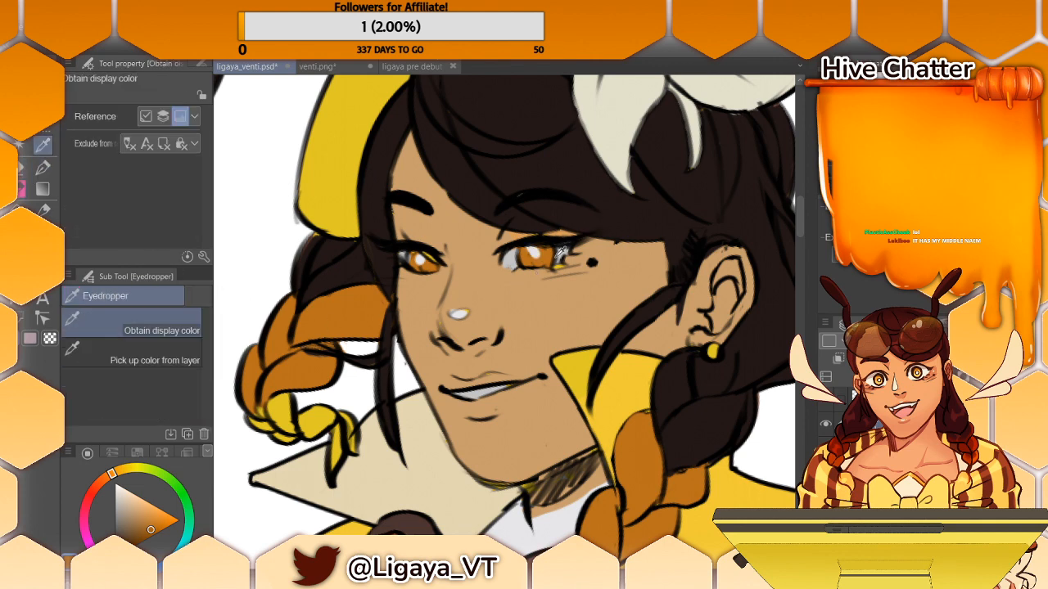
{"action": "left_click_drag", "start_coordinate": [530, 248], "coordinate": [535, 254]}
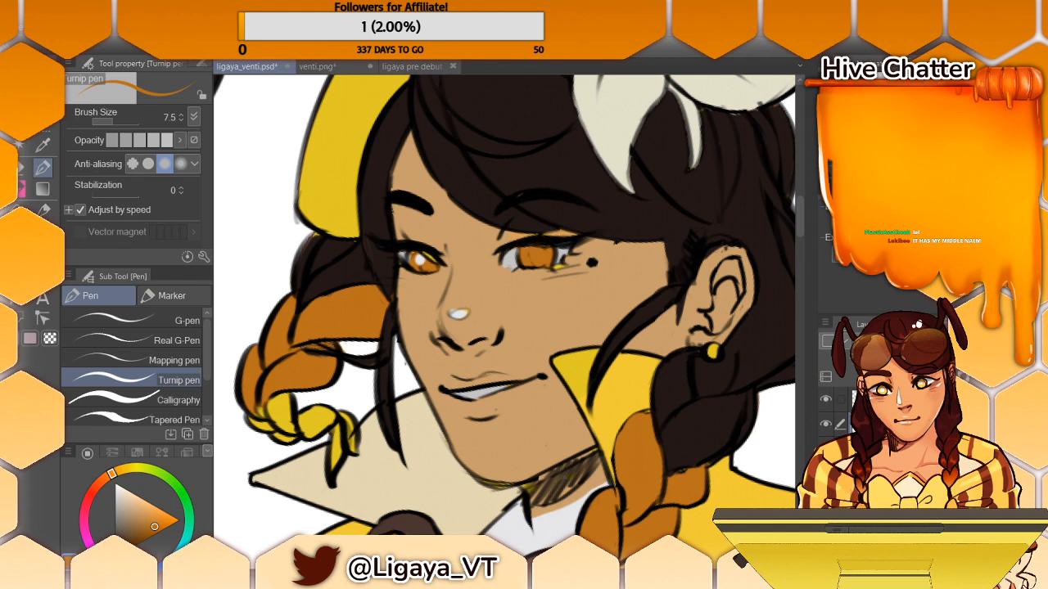
{"action": "left_click_drag", "start_coordinate": [415, 262], "coordinate": [422, 257]}
- Sample the eye white and draw small ring-shaped pupils in both irises using the Turnip pen at size 2.0
{"action": "left_click", "coordinate": [514, 262], "text": "alt"}
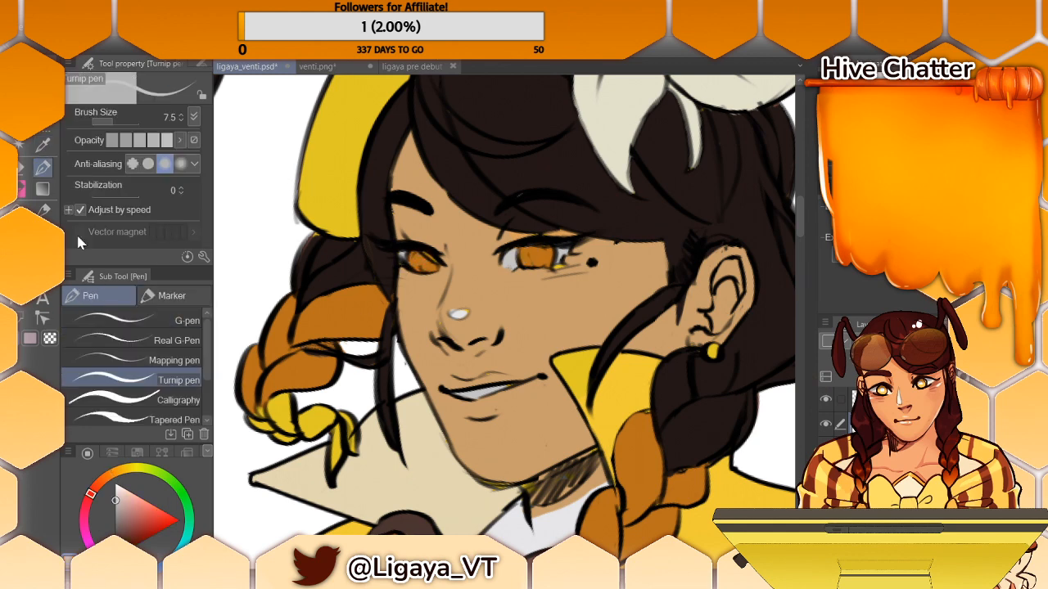
{"action": "left_click", "coordinate": [102, 121]}
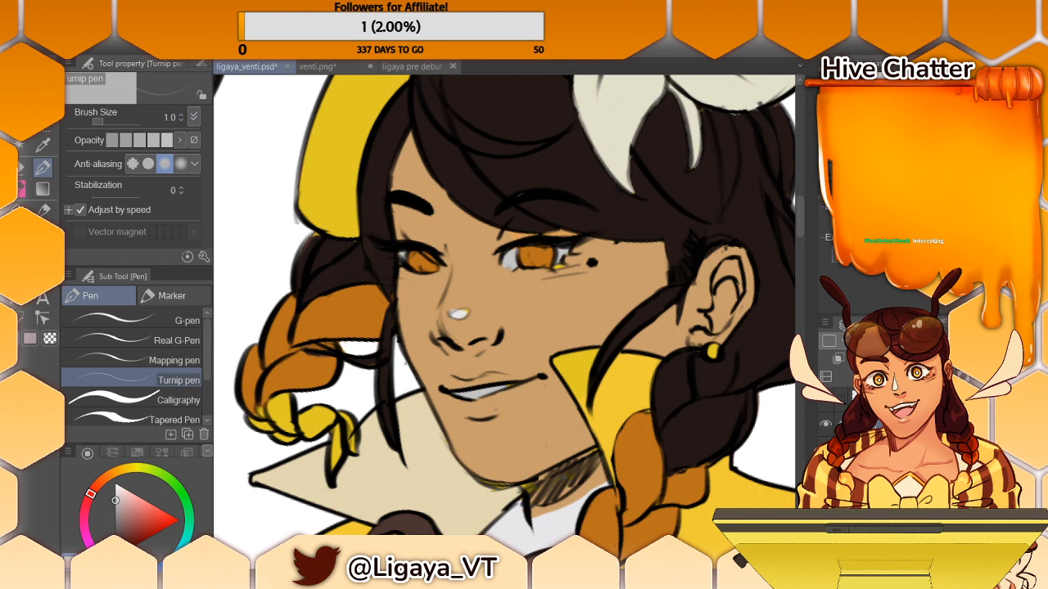
{"action": "left_click", "coordinate": [181, 114]}
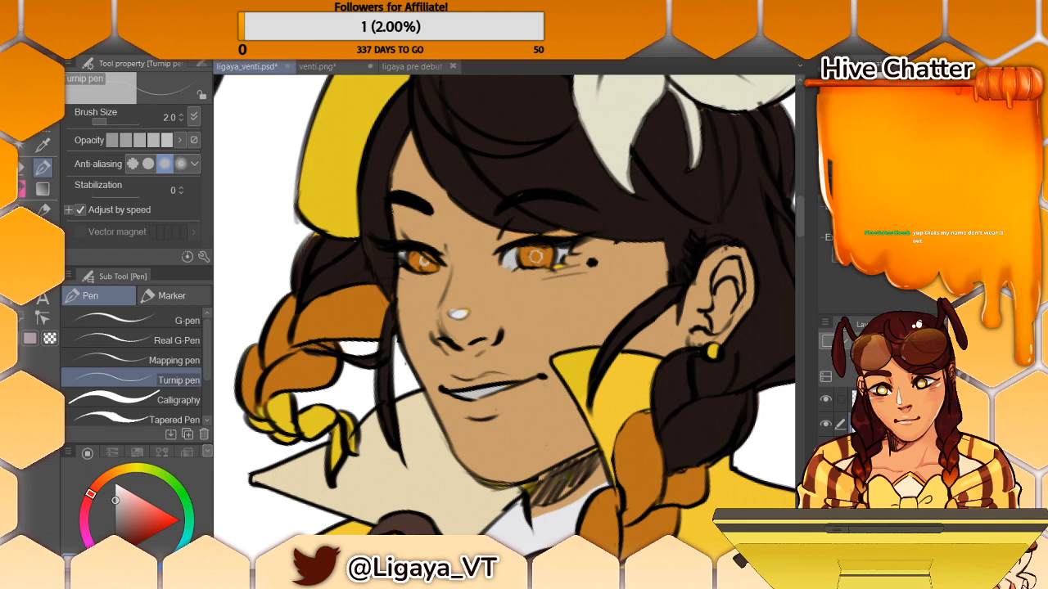
- Review the whole figure and save the drawing
{"action": "scroll", "coordinate": [536, 256], "scroll_direction": "down", "scroll_amount": 3}
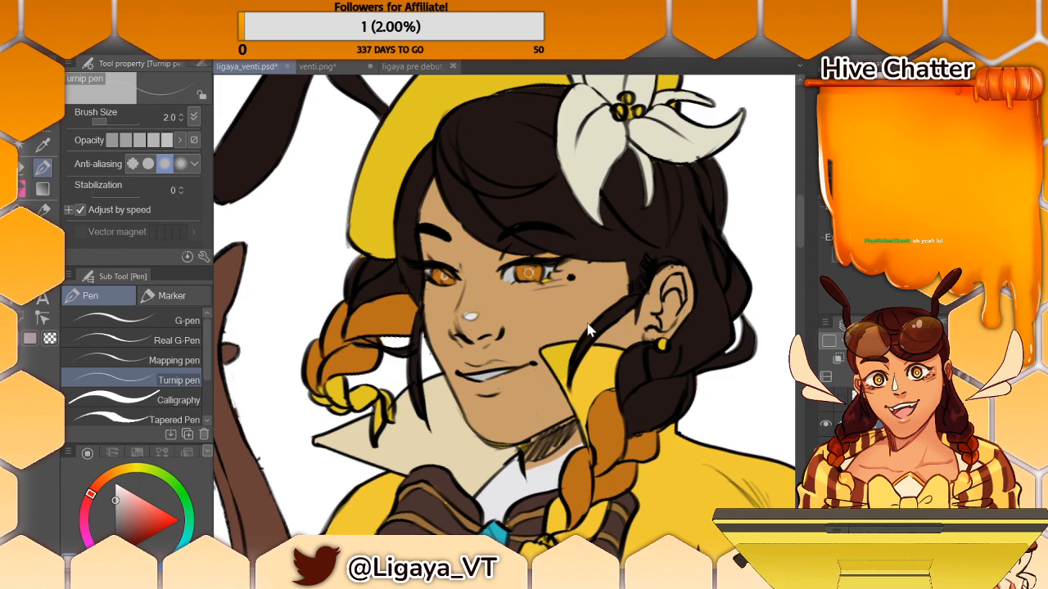
{"action": "scroll", "coordinate": [589, 327], "scroll_direction": "down", "scroll_amount": 5}
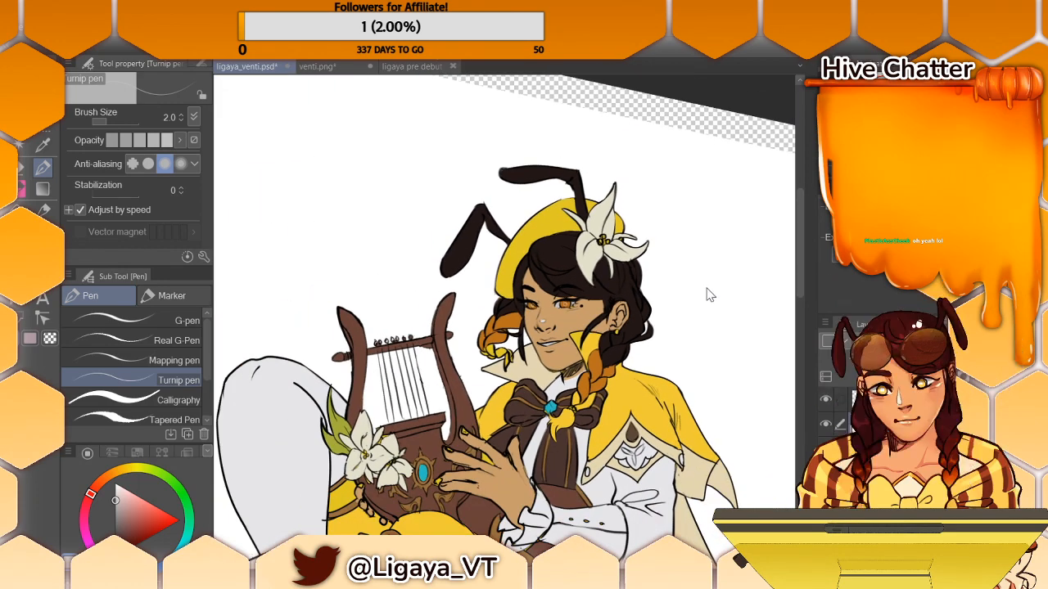
{"action": "left_click_drag", "start_coordinate": [796, 228], "coordinate": [798, 258]}
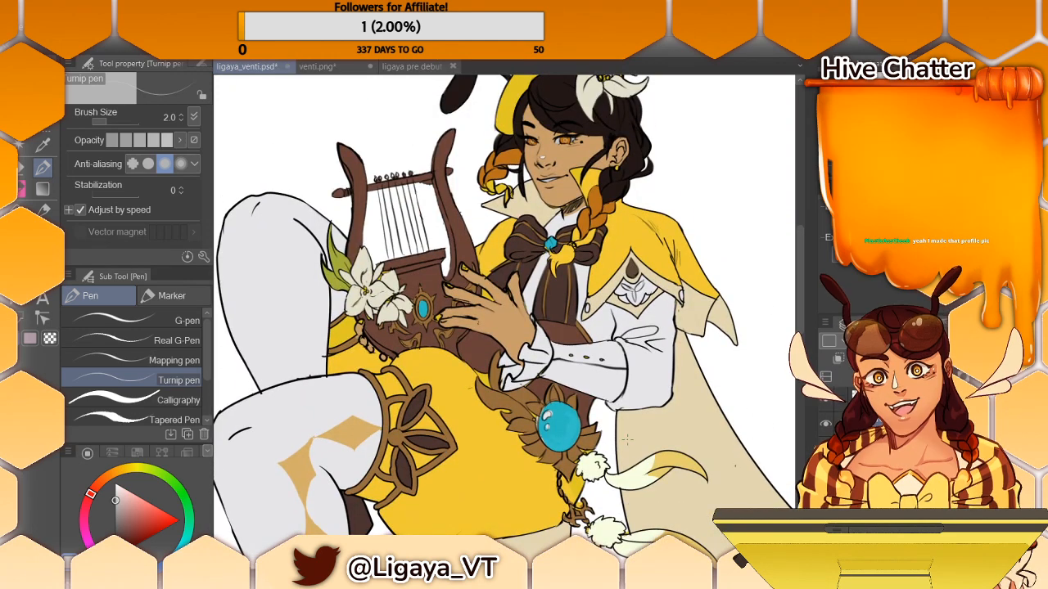
{"action": "scroll", "coordinate": [626, 440], "scroll_direction": "down", "scroll_amount": 3}
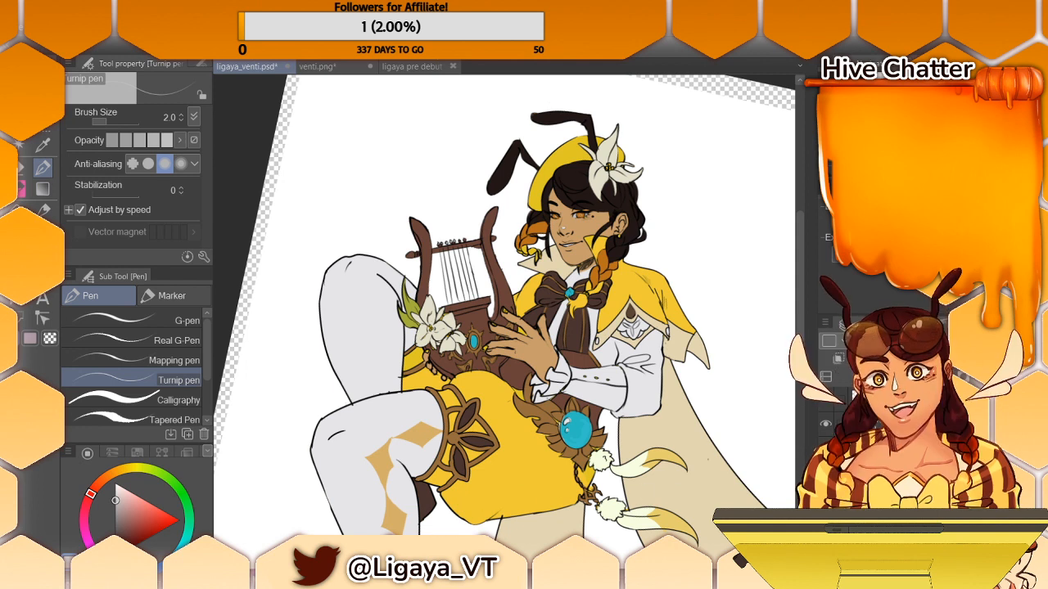
{"action": "key", "text": "ctrl+s"}
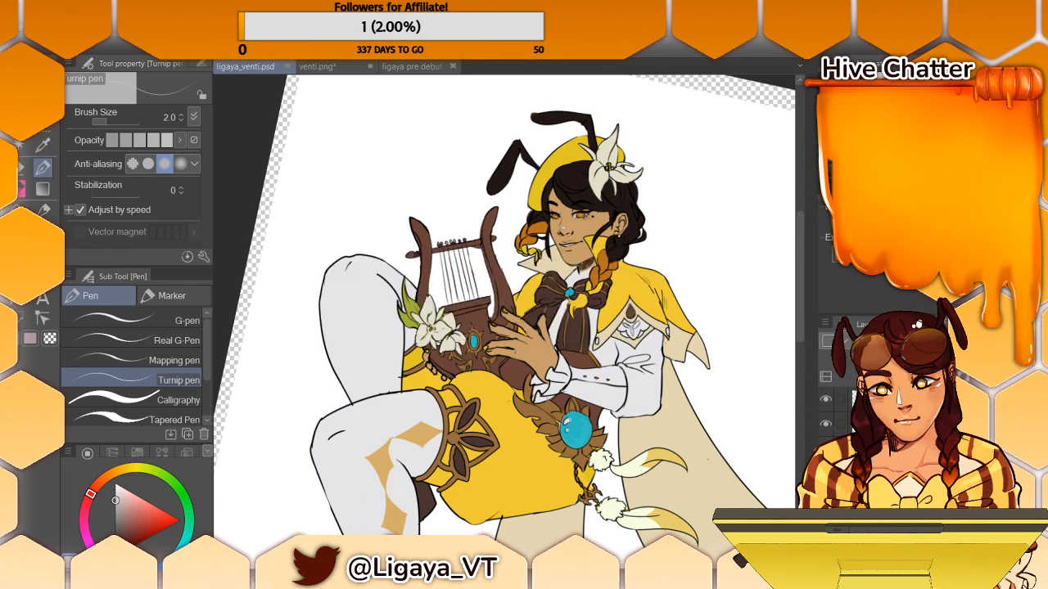
- Handwrite the note "DON'T FORGET TO ROTATE" on the blank canvas below the reference image using the Turnip pen at size 9.4, and save
{"action": "key", "text": "ctrl+minus"}
{"action": "key", "text": "ctrl+minus"}
{"action": "key", "text": "ctrl+minus"}
{"action": "key", "text": "ctrl+minus"}
{"action": "key", "text": "ctrl+minus"}
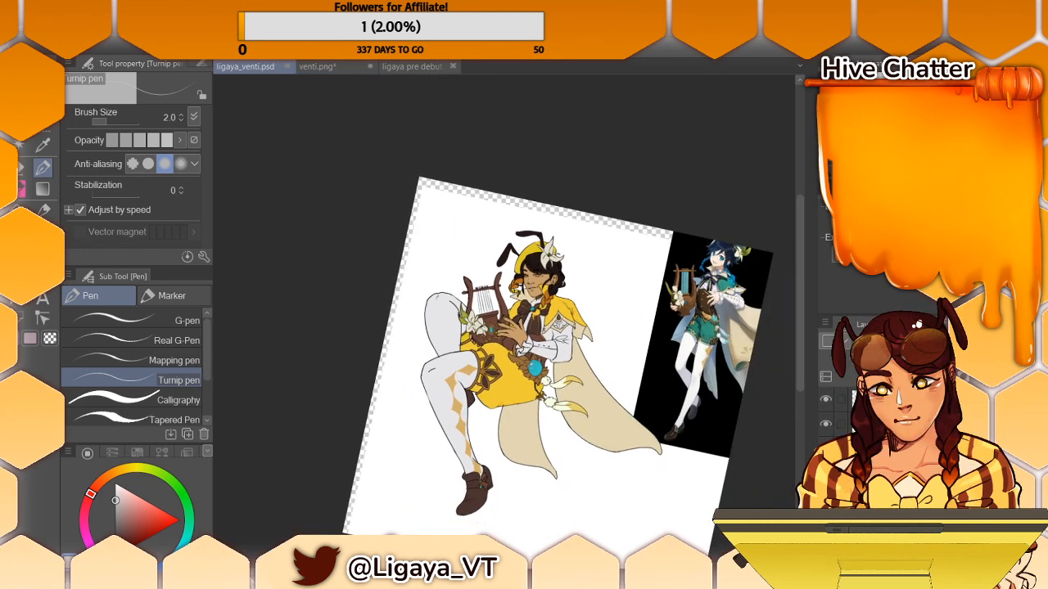
{"action": "key", "text": "ctrl+plus"}
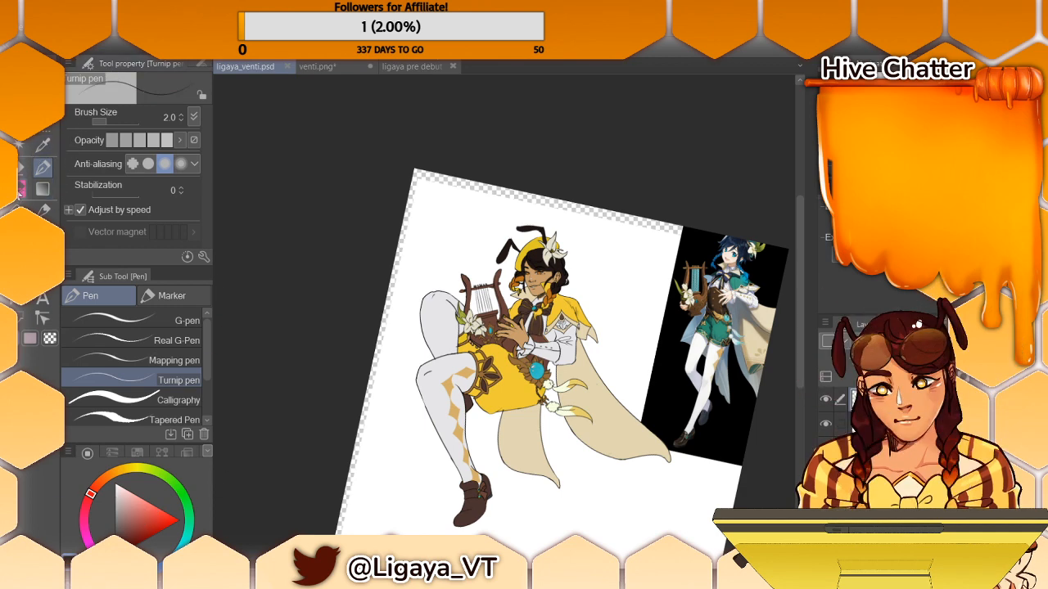
{"action": "left_click", "coordinate": [47, 151]}
{"action": "left_click", "coordinate": [44, 165]}
{"action": "left_click_drag", "start_coordinate": [609, 508], "coordinate": [615, 514]}
{"action": "key", "text": "ctrl+z"}
{"action": "left_click", "coordinate": [114, 122]}
{"action": "left_click_drag", "start_coordinate": [581, 516], "coordinate": [611, 501]}
{"action": "left_click_drag", "start_coordinate": [612, 496], "coordinate": [650, 482]}
{"action": "left_click_drag", "start_coordinate": [655, 490], "coordinate": [676, 477]}
{"action": "left_click_drag", "start_coordinate": [673, 473], "coordinate": [688, 470]}
{"action": "left_click_drag", "start_coordinate": [681, 471], "coordinate": [679, 483]}
{"action": "left_click_drag", "start_coordinate": [600, 523], "coordinate": [602, 538]}
{"action": "left_click_drag", "start_coordinate": [609, 527], "coordinate": [629, 518]}
{"action": "left_click_drag", "start_coordinate": [630, 524], "coordinate": [653, 509]}
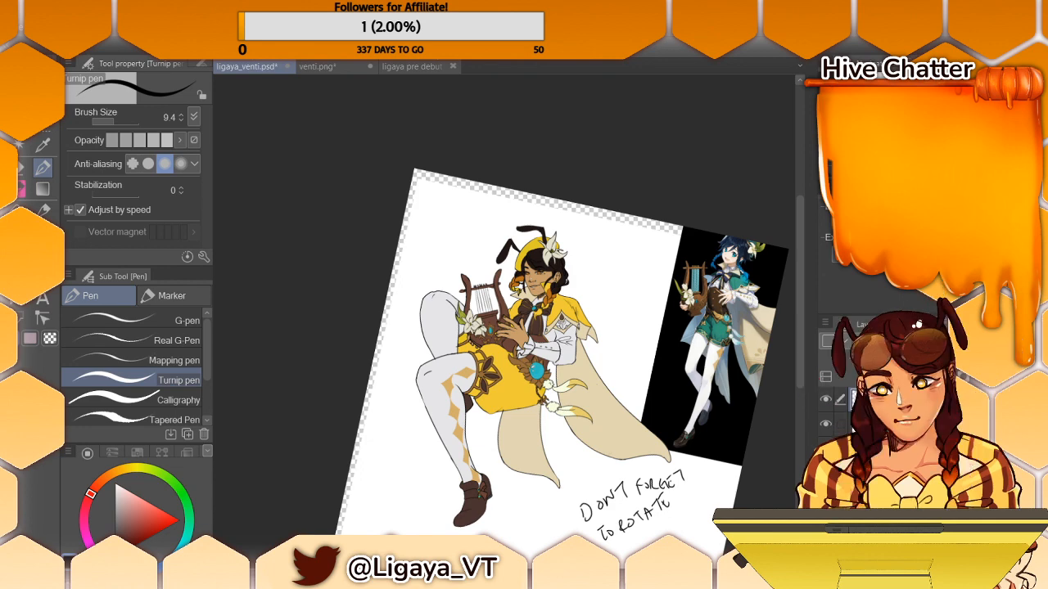
{"action": "key", "text": "ctrl+s"}
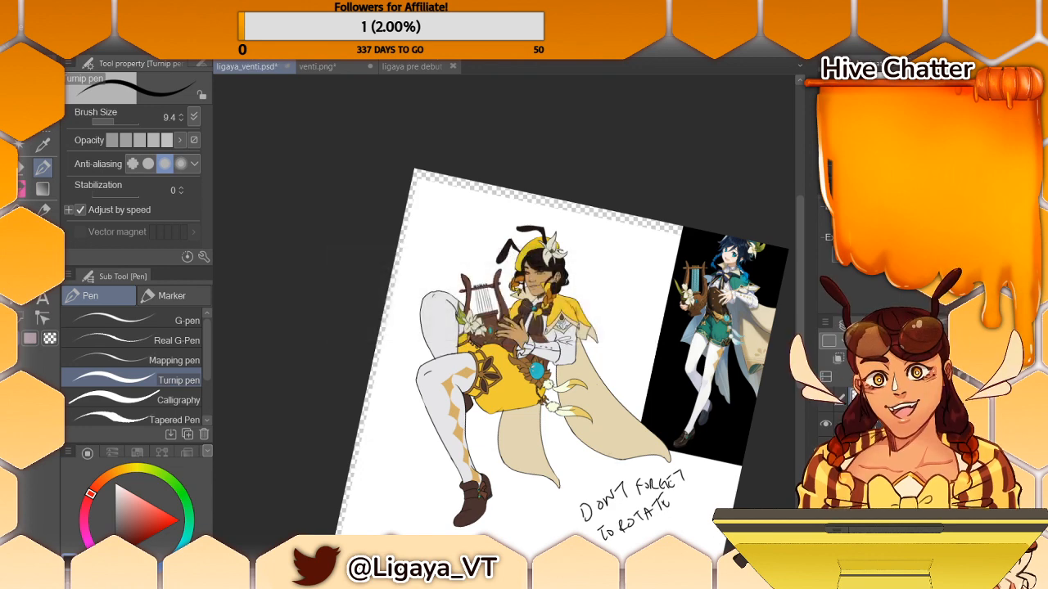